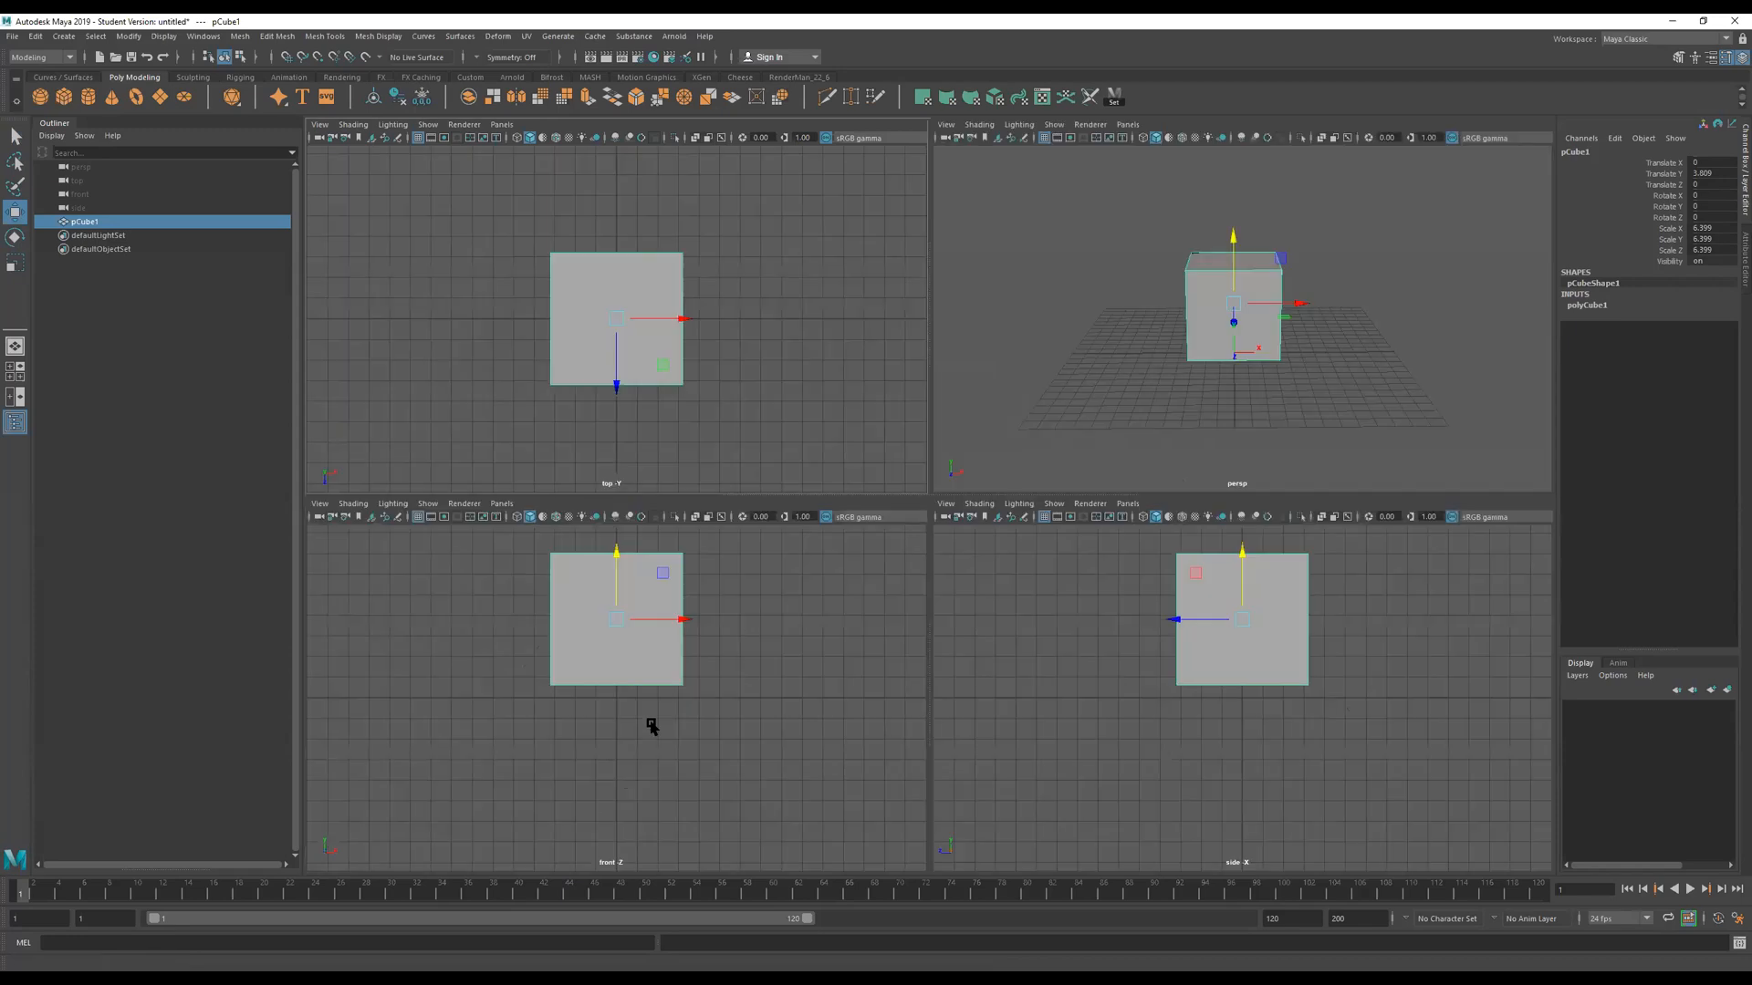
Import Refrigerator-PNG-Transparent-Image.png from the Downloads folder as an image plane in the front view.
key(space)
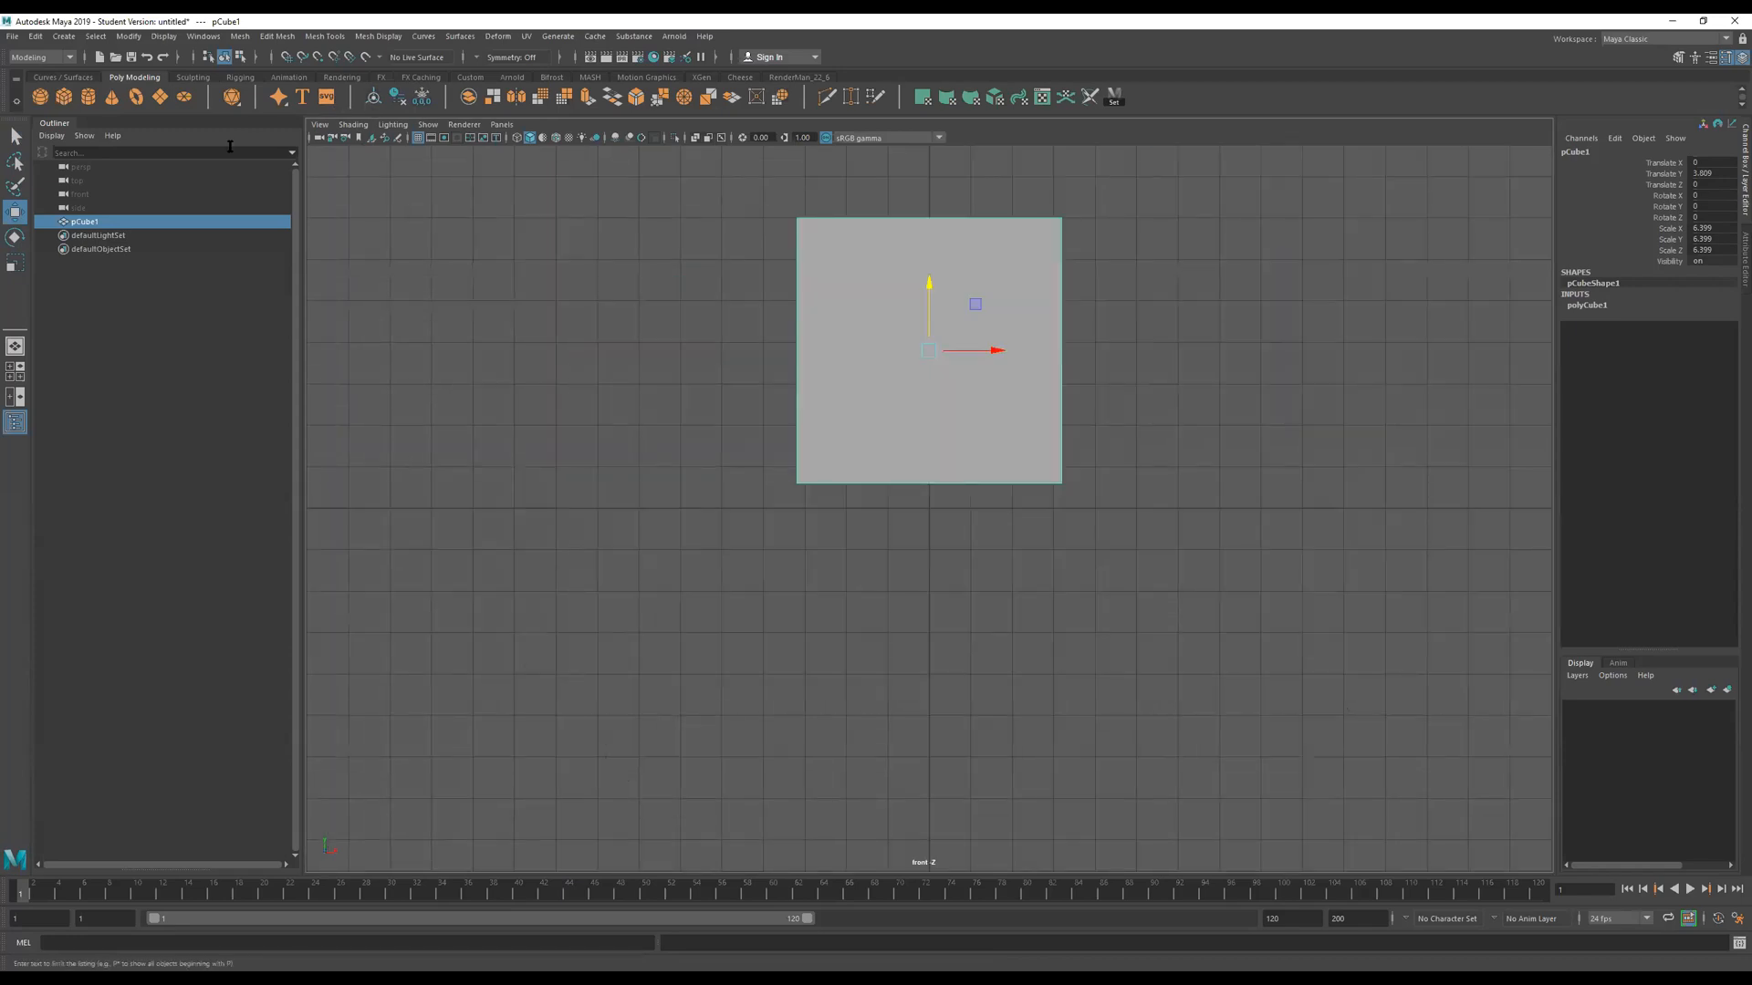
click(319, 124)
mouse_move(452, 436)
click(599, 441)
click(350, 240)
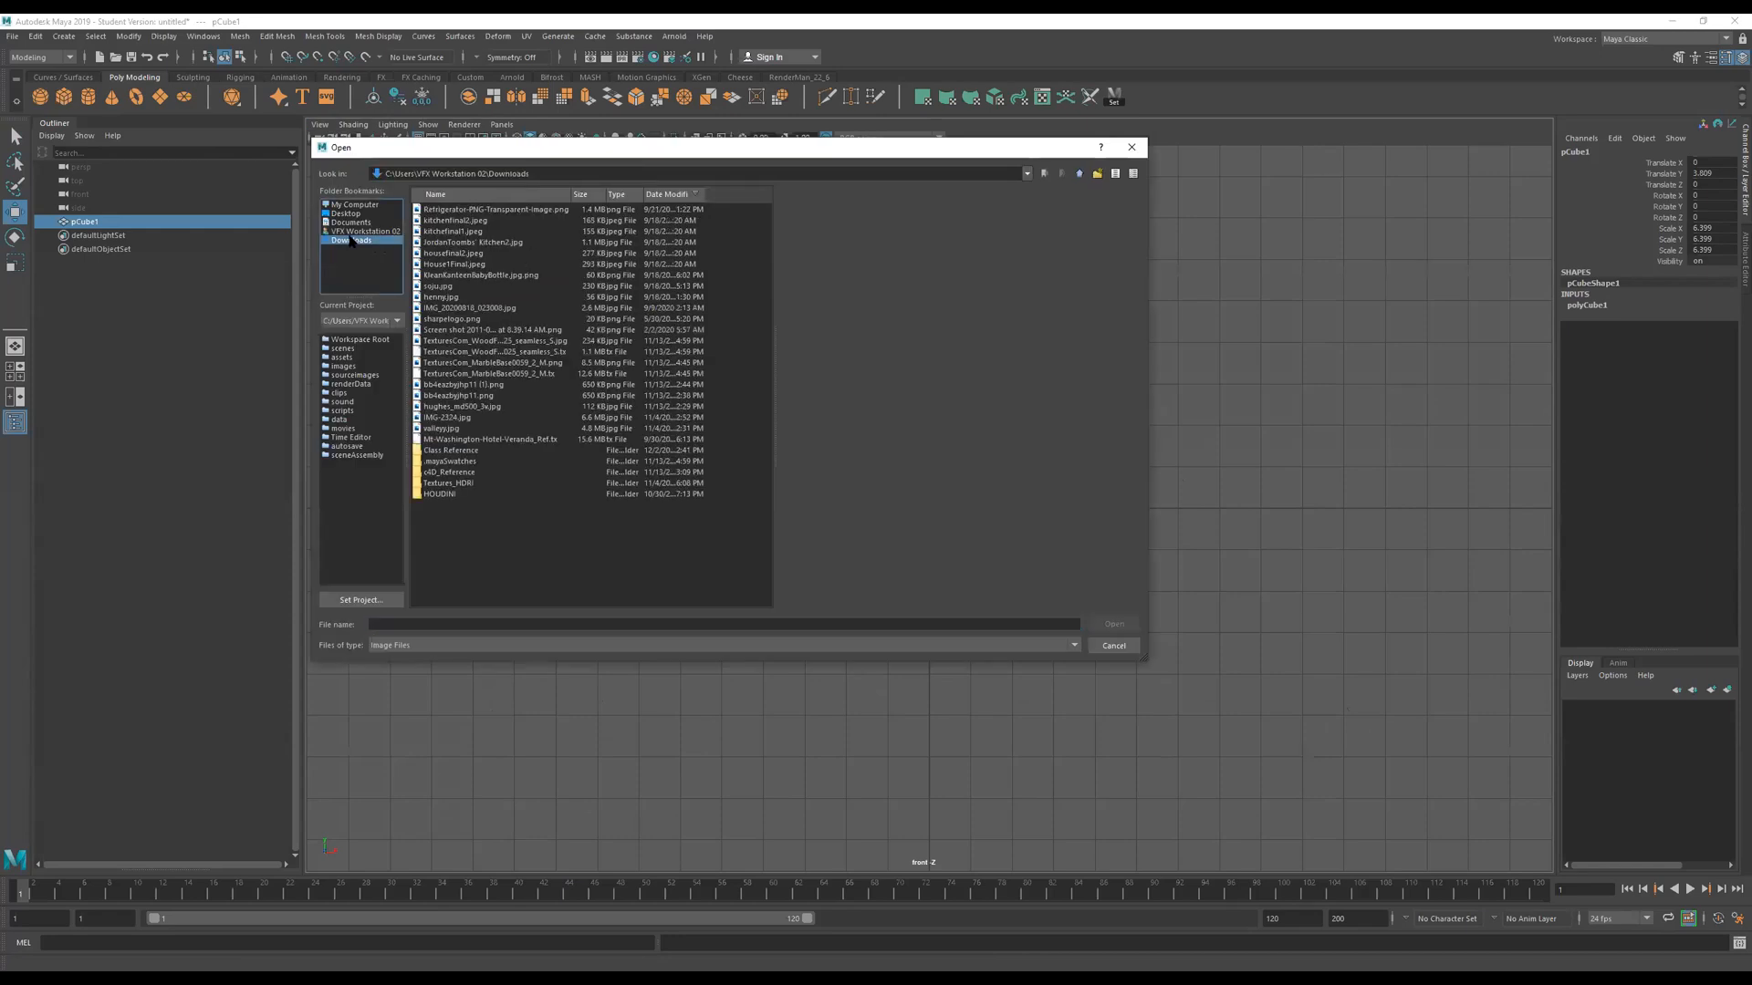
click(476, 211)
click(1114, 624)
scroll(996, 534, down, 1)
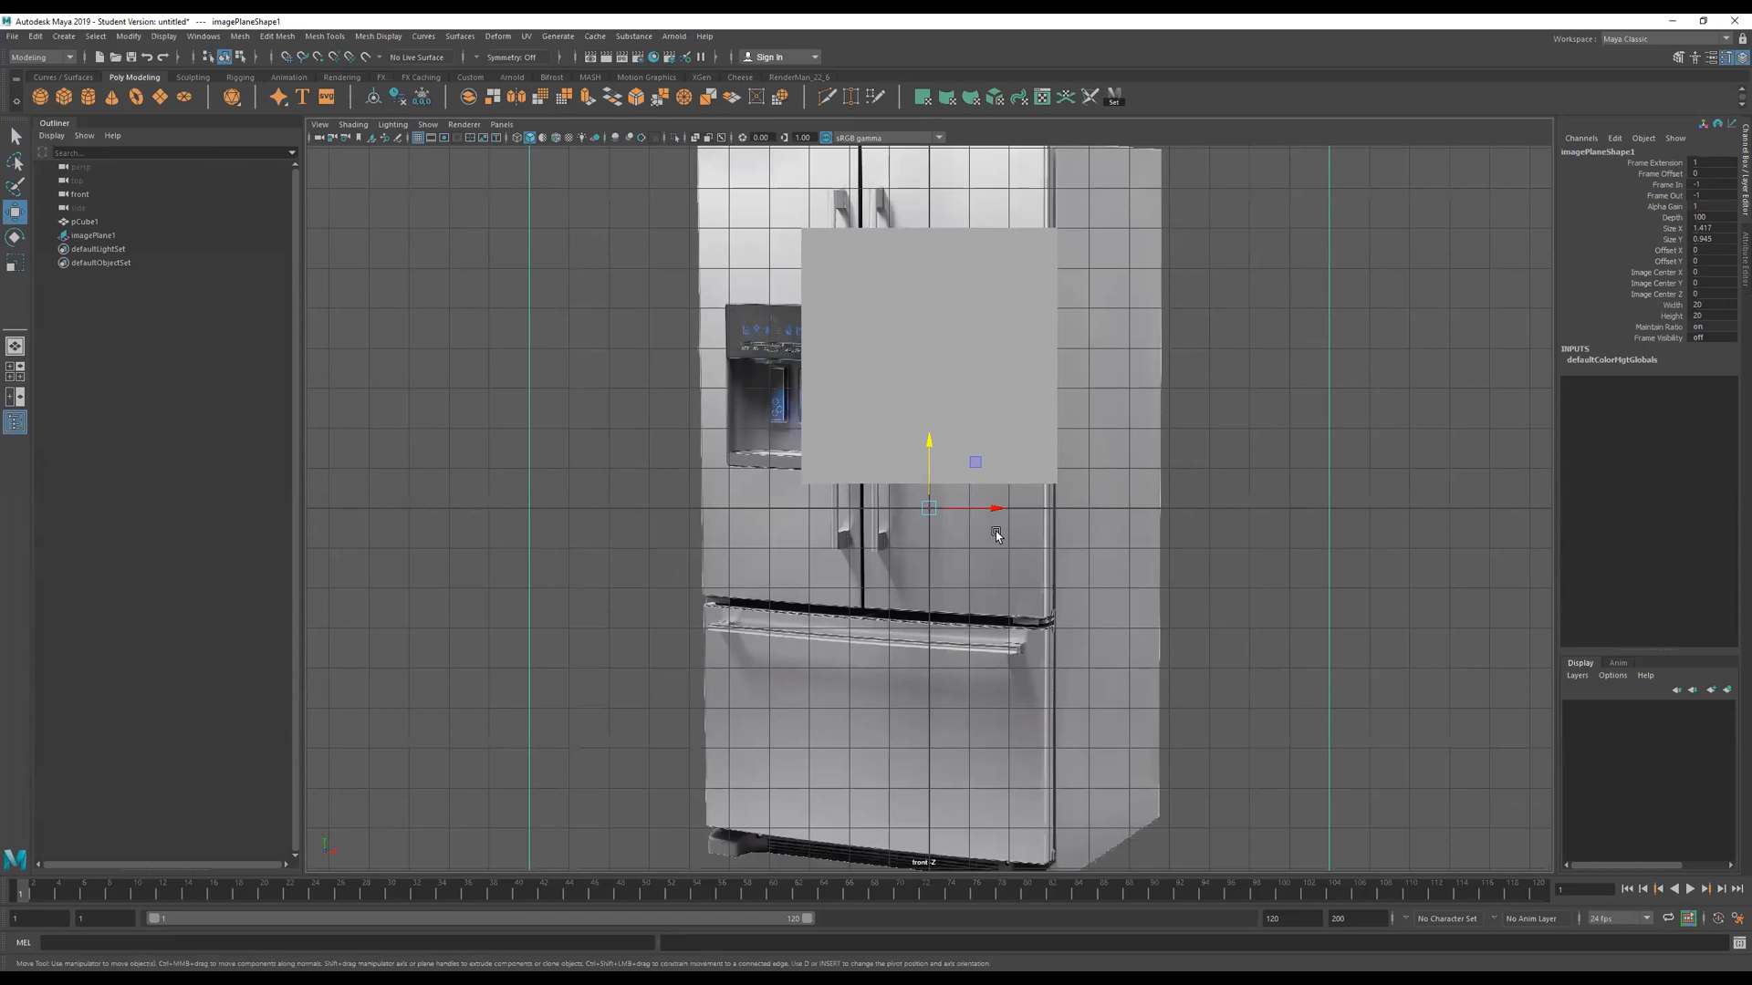
In the perspective view, scale the refrigerator image plane up uniformly to about 2.7.
key(space)
key(space)
drag(959, 604, 595, 259)
alt+drag(712, 410, 622, 343)
alt+middle_drag(622, 343, 812, 571)
key(r)
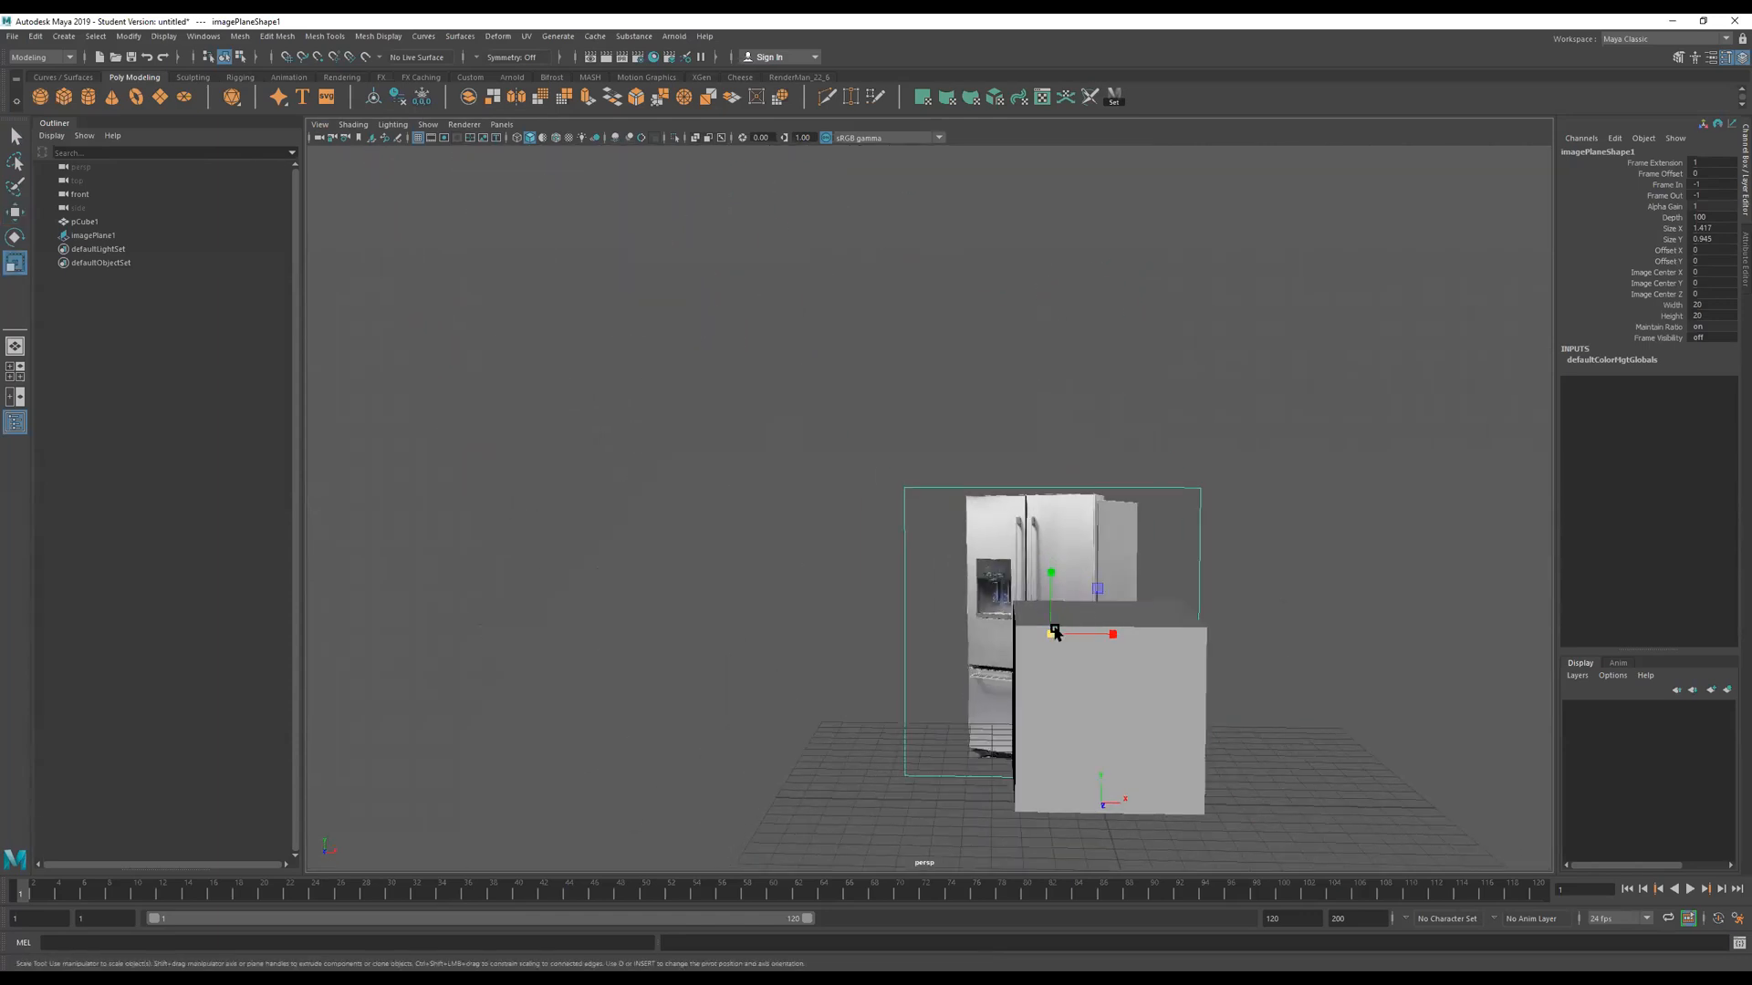
drag(1056, 632, 1412, 676)
Move the refrigerator image plane behind and to the left of the cube, to about X -62 and Z -50.
alt+drag(1070, 691, 1151, 759)
key(w)
drag(650, 185, 563, 84)
alt+drag(857, 459, 959, 470)
drag(871, 437, 450, 529)
alt+drag(899, 555, 613, 443)
alt+right_drag(837, 477, 700, 483)
drag(725, 478, 438, 436)
Make the refrigerator image plane semi-transparent by setting its Alpha Gain to about 0.674.
alt+drag(849, 520, 943, 516)
alt+right_drag(1132, 520, 1285, 525)
alt+drag(1140, 539, 1011, 579)
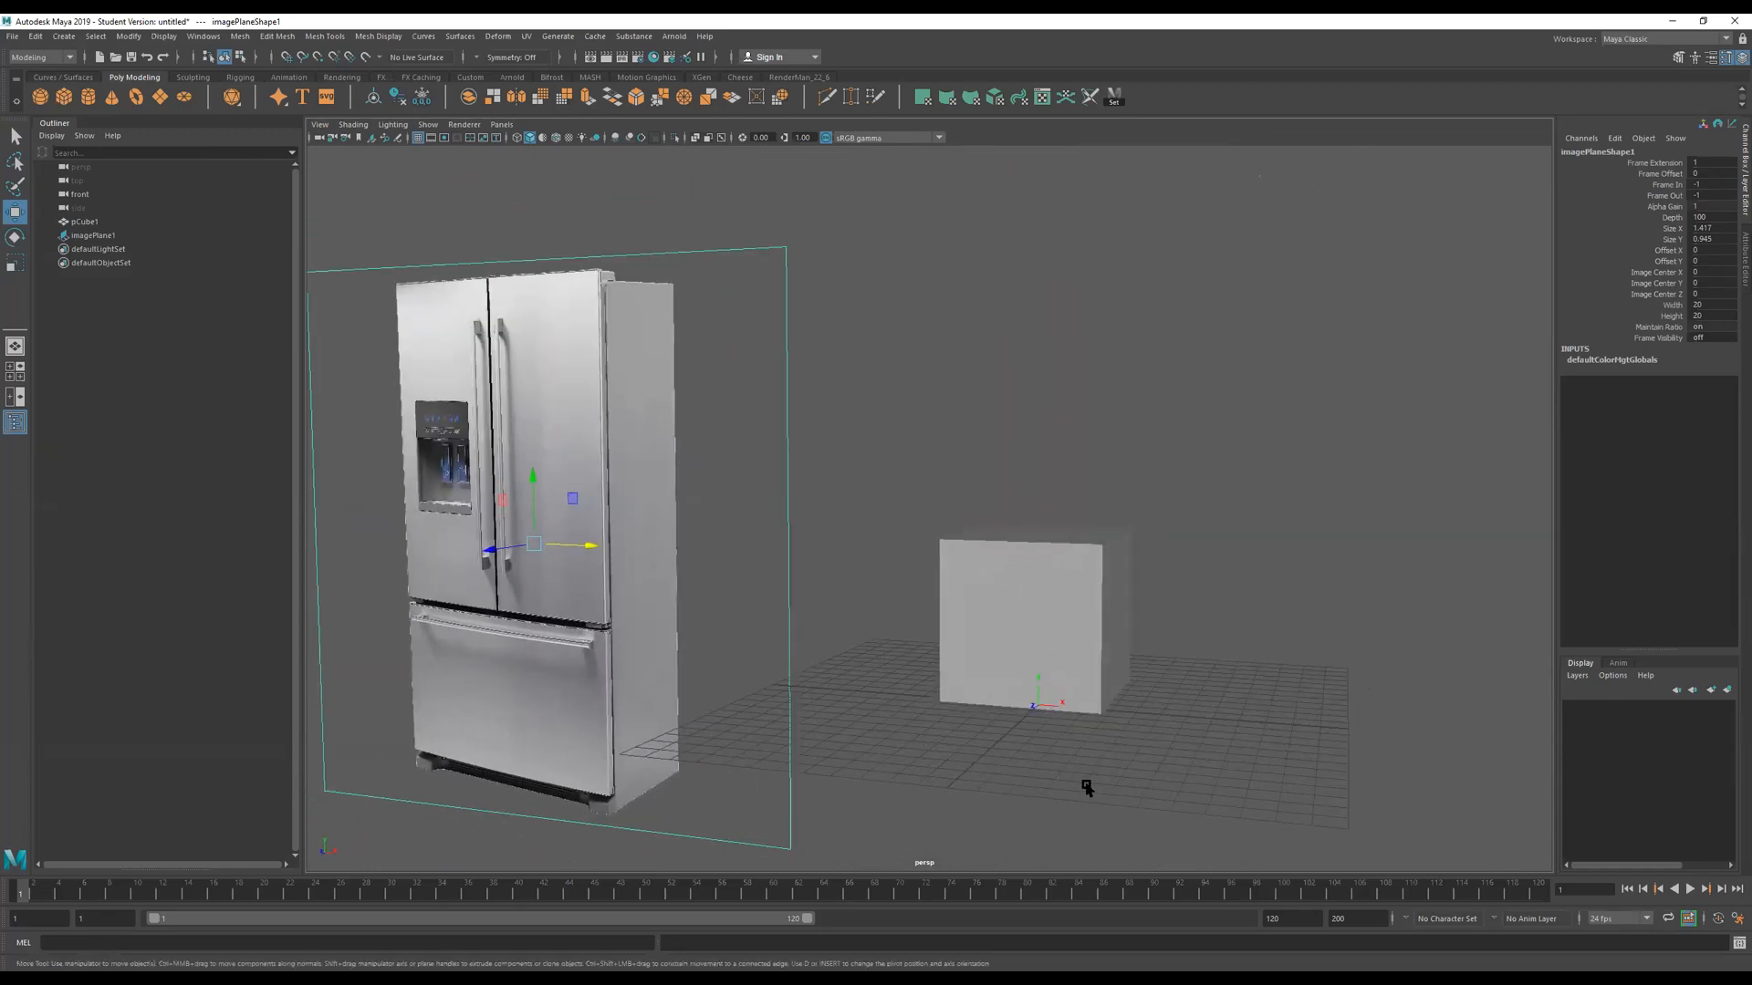
alt+drag(1105, 591, 1107, 605)
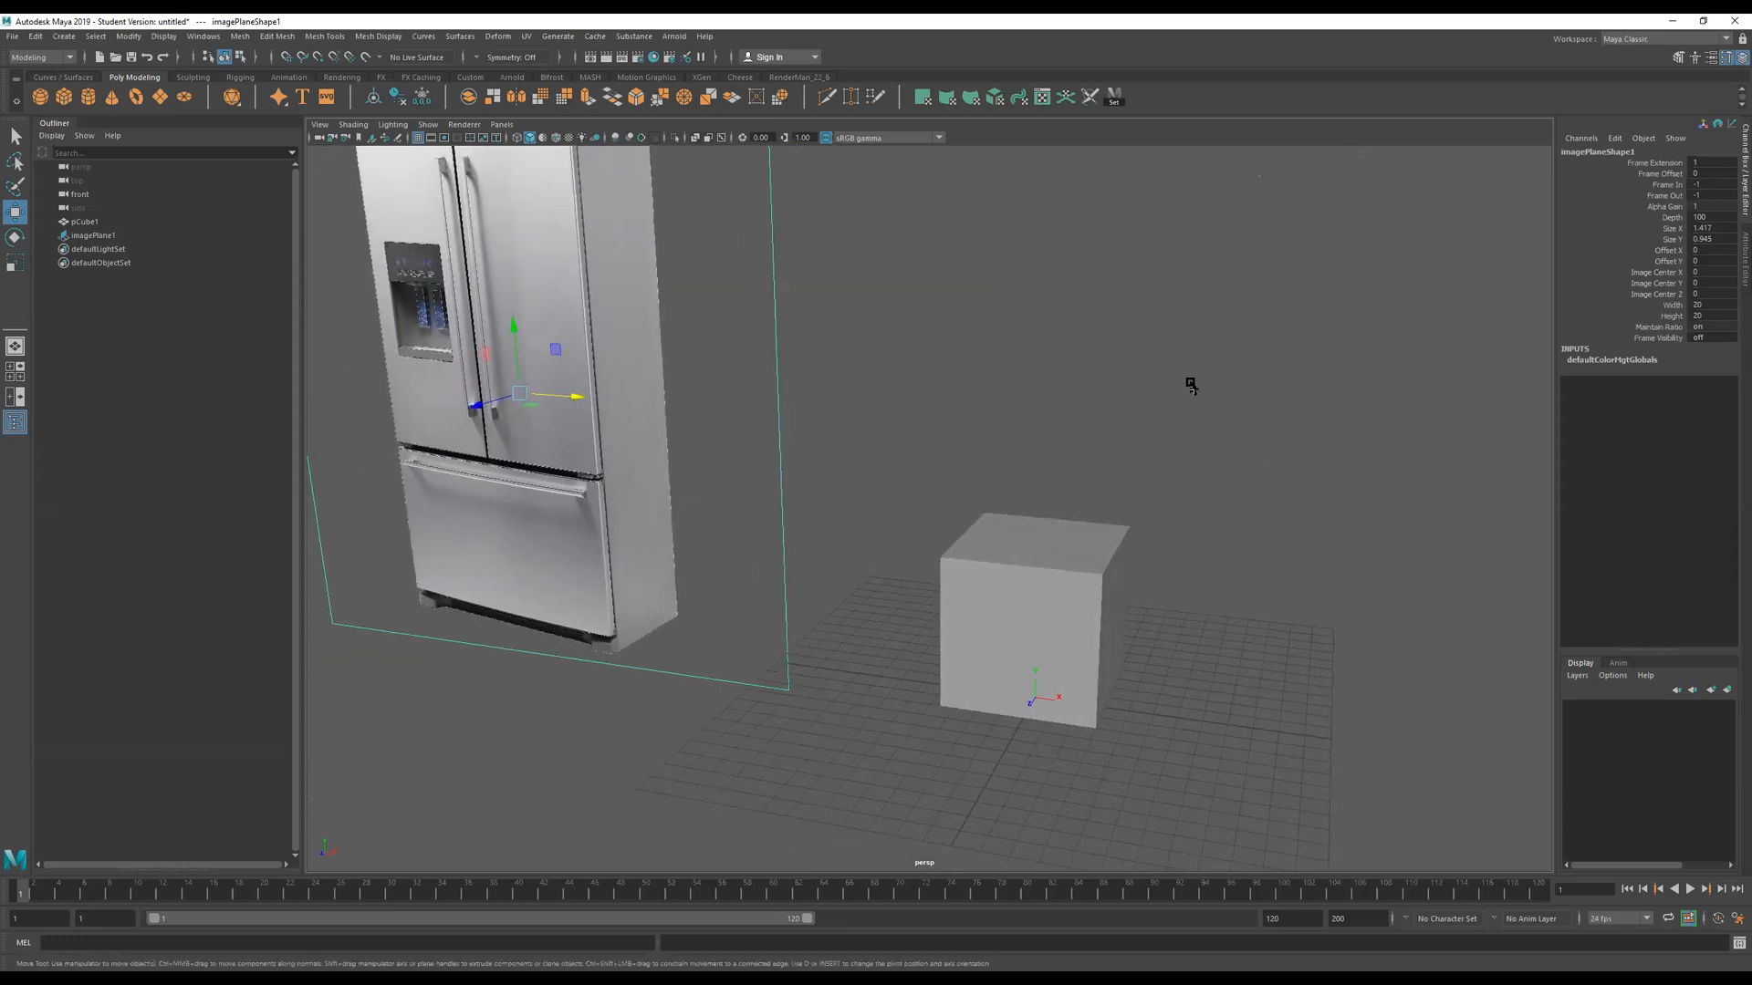
alt+right_drag(1192, 387, 813, 302)
drag(983, 201, 515, 361)
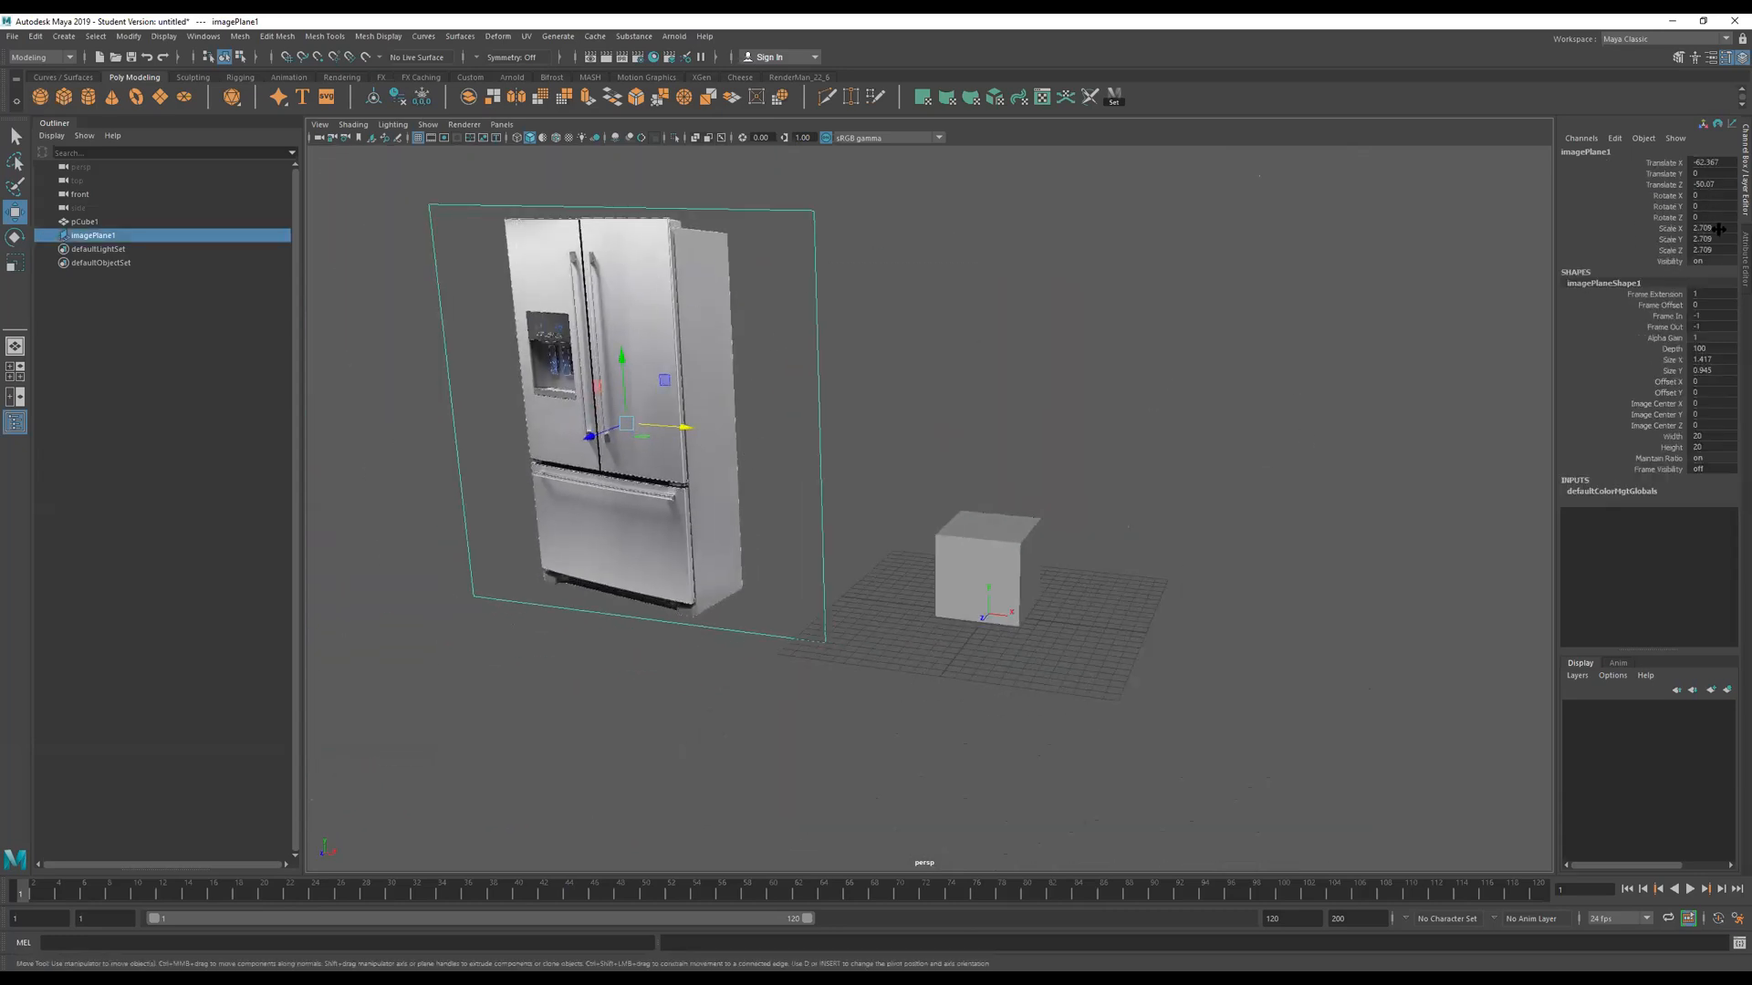
click(1740, 281)
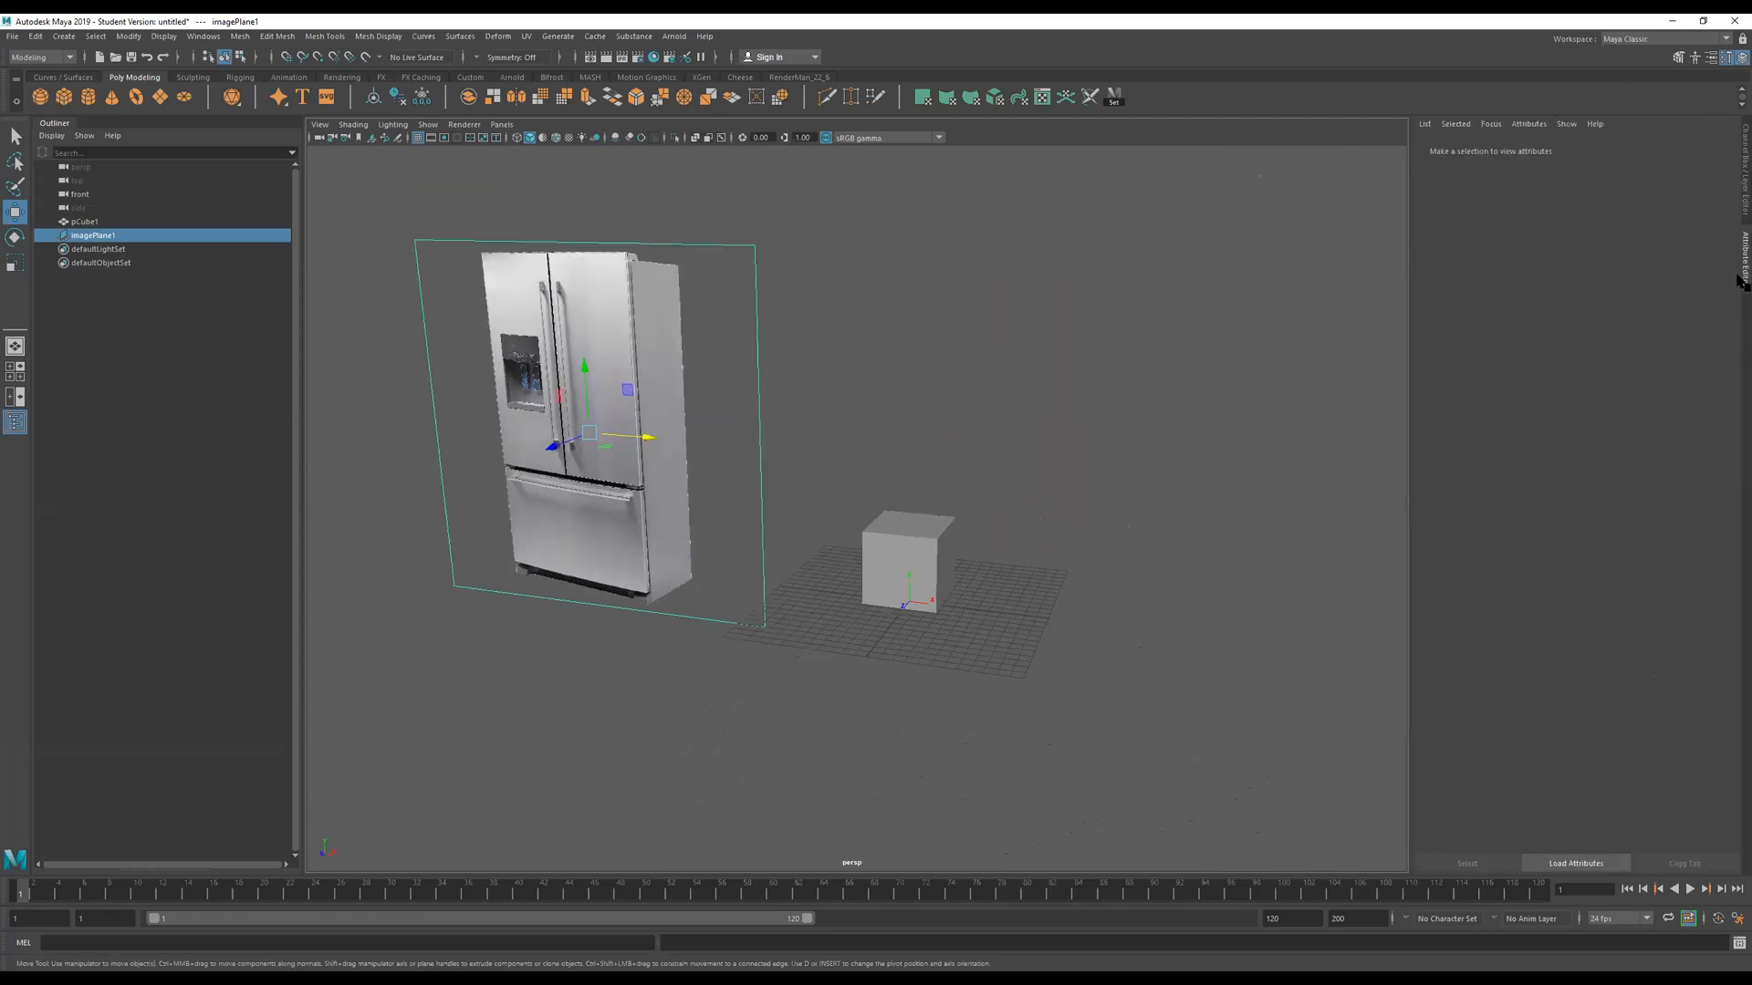
mouse_move(1673, 363)
mouse_down()
mouse_move(1639, 362)
mouse_move(1661, 362)
mouse_up()
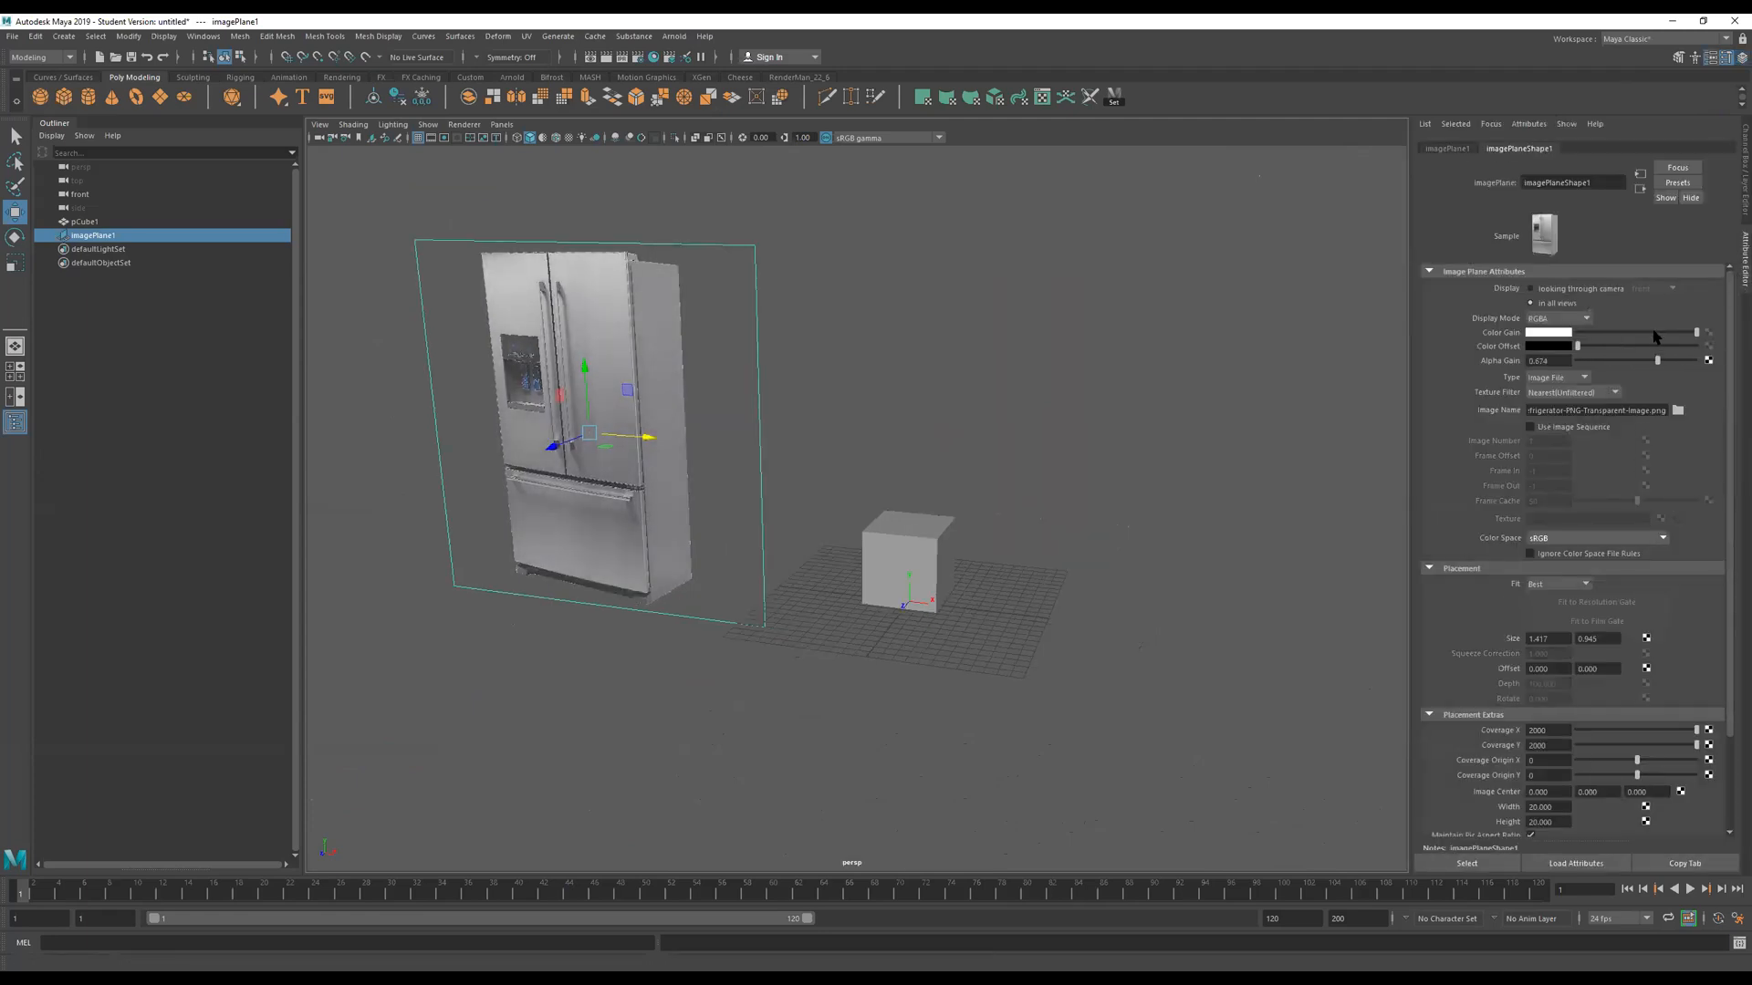
Raise the image plane higher above the grid and set its Color Gain just below maximum.
click(1655, 333)
mouse_move(791, 569)
alt+mouse_down()
mouse_move(833, 536)
mouse_move(794, 567)
alt+mouse_up()
drag(574, 375, 568, 275)
alt+middle_drag(664, 345, 807, 524)
click(1691, 333)
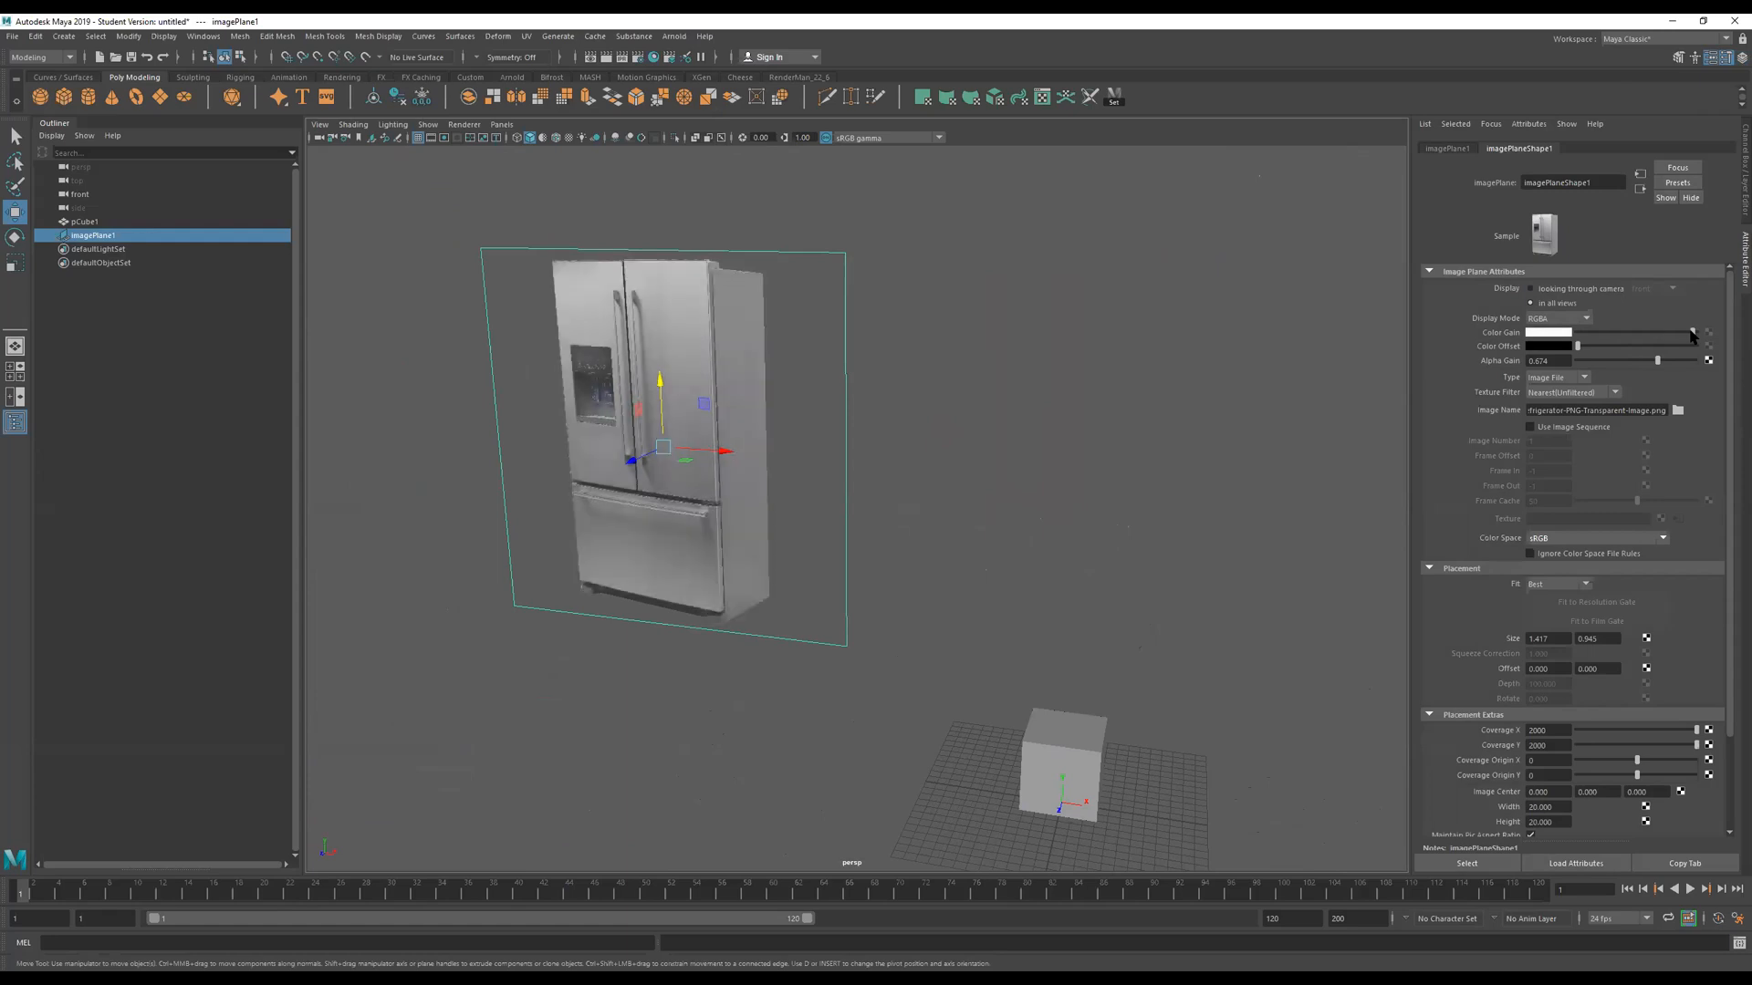
alt+middle_drag(1095, 726, 1002, 582)
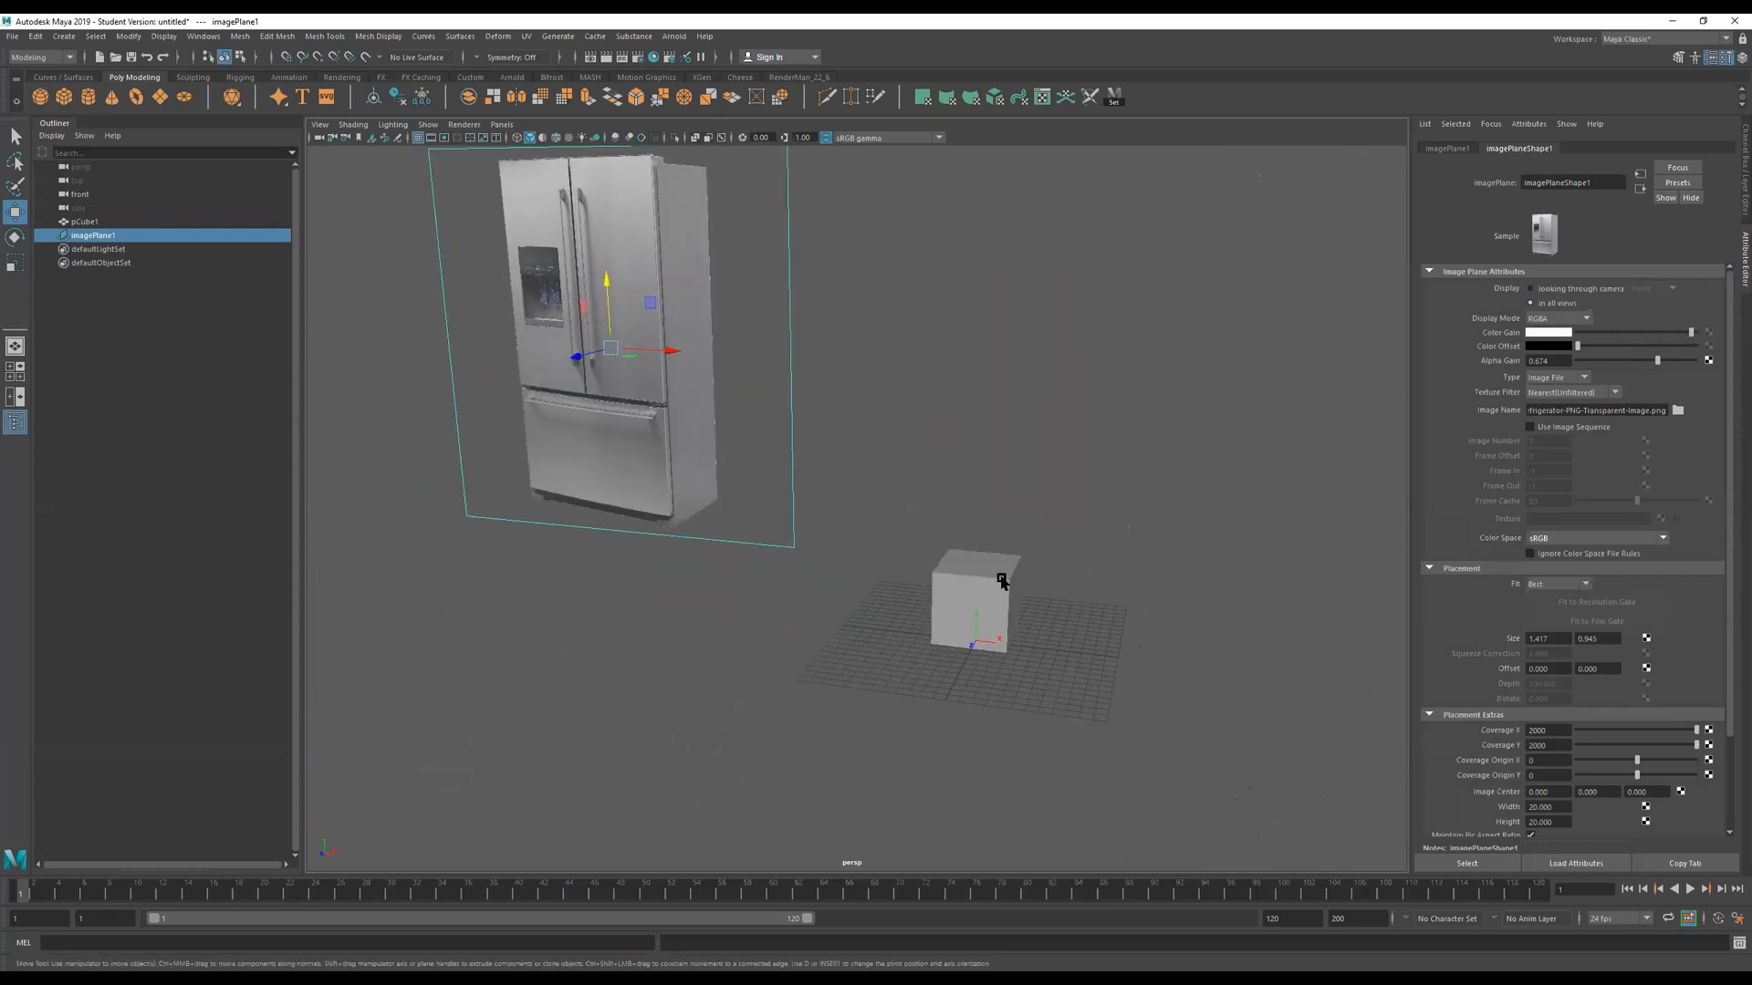
Select and frame the cube, and set its Subdivisions Width to 4 in the creation history.
click(1002, 582)
key(f)
alt+drag(1002, 582, 1063, 575)
alt+right_drag(1064, 575, 732, 630)
alt+drag(875, 469, 910, 496)
key(e)
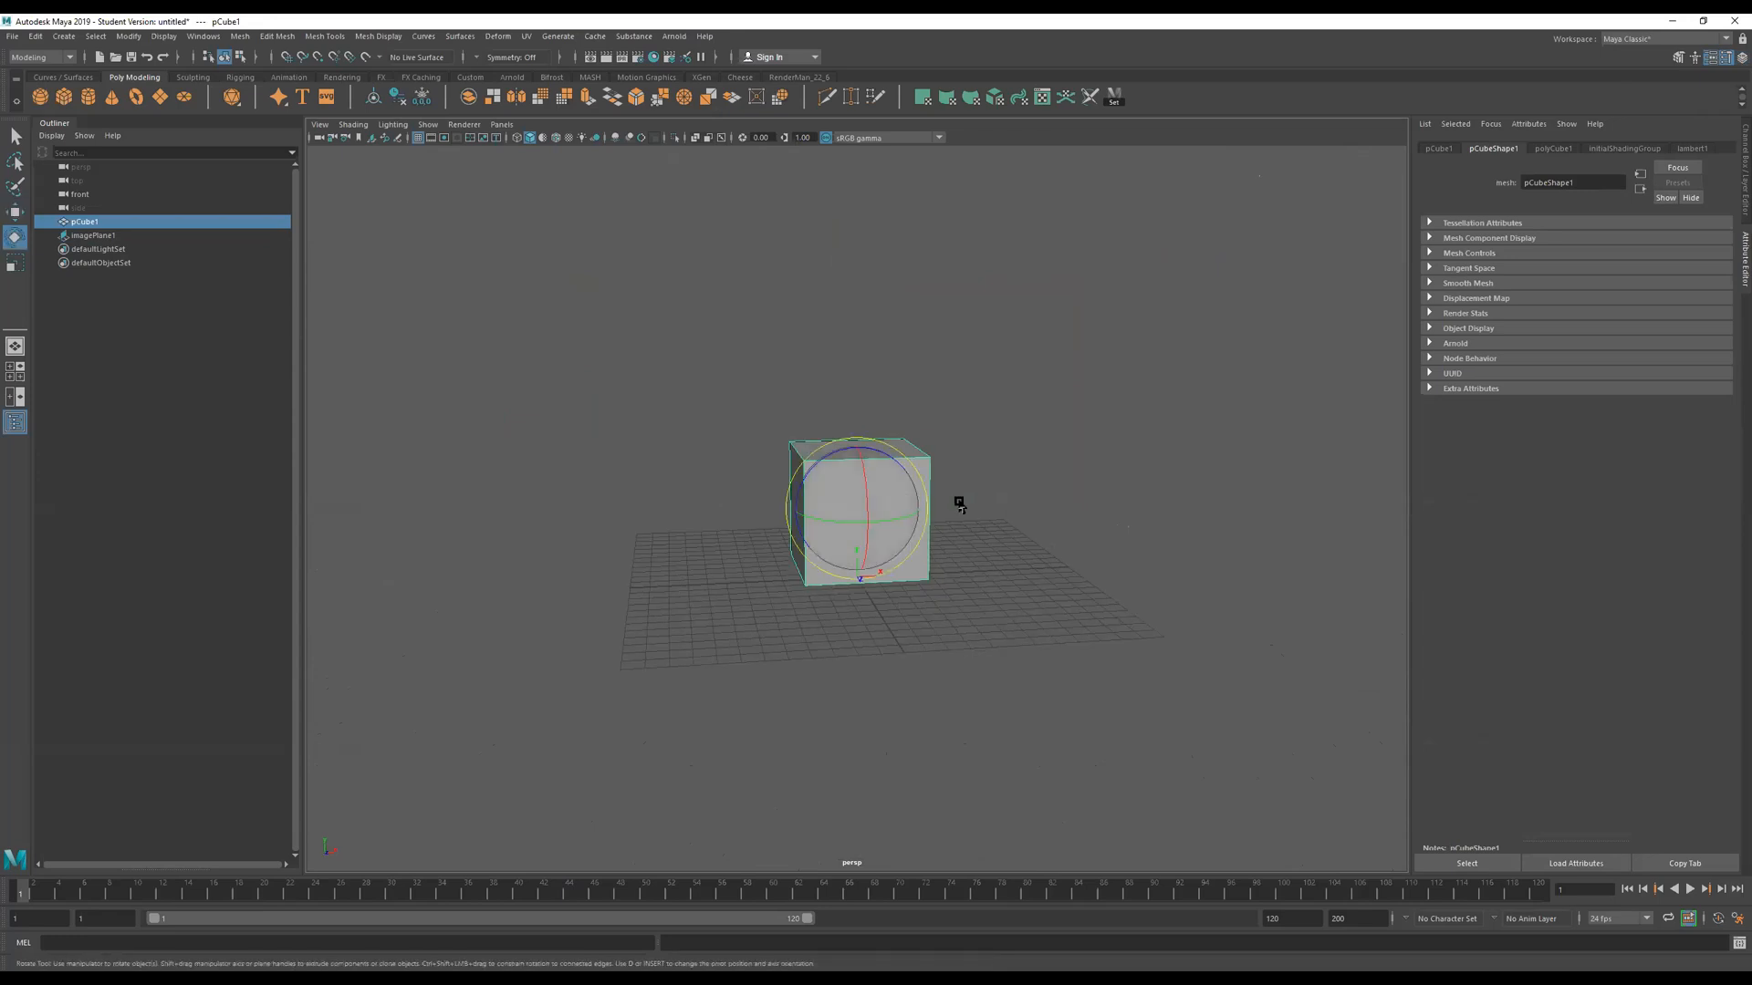
alt+drag(1031, 511, 1004, 508)
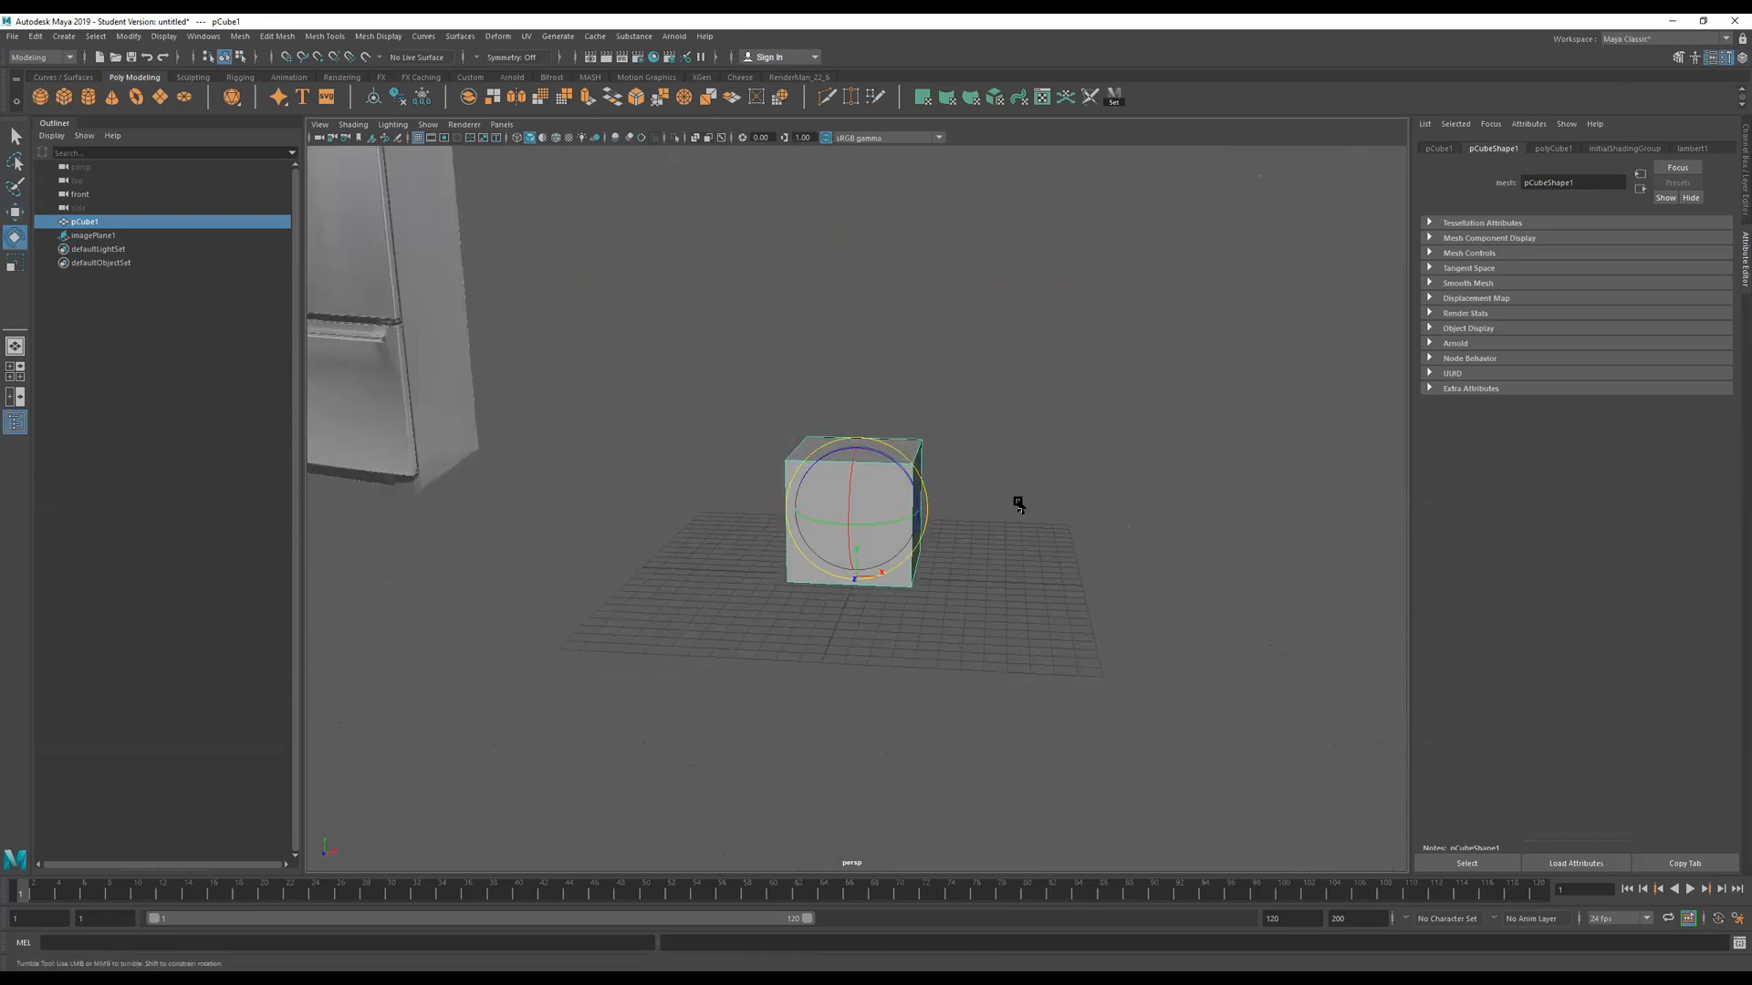
click(1012, 482)
alt+drag(1084, 468, 1056, 478)
click(826, 488)
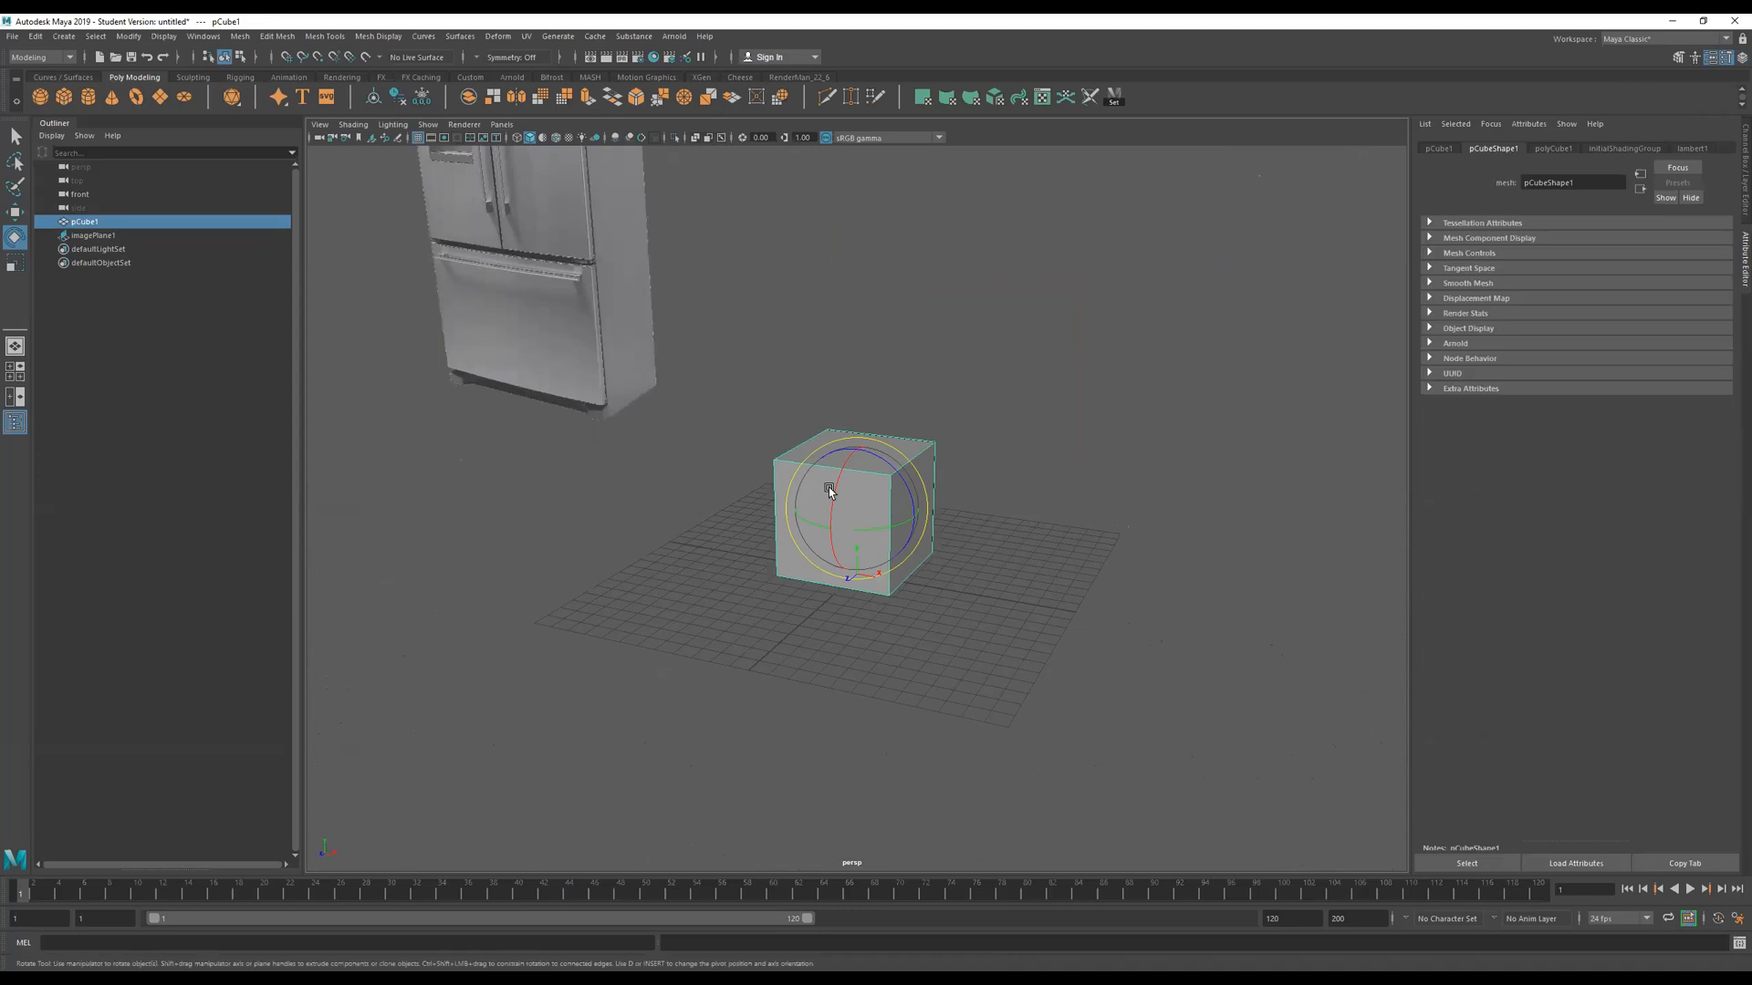
click(1555, 149)
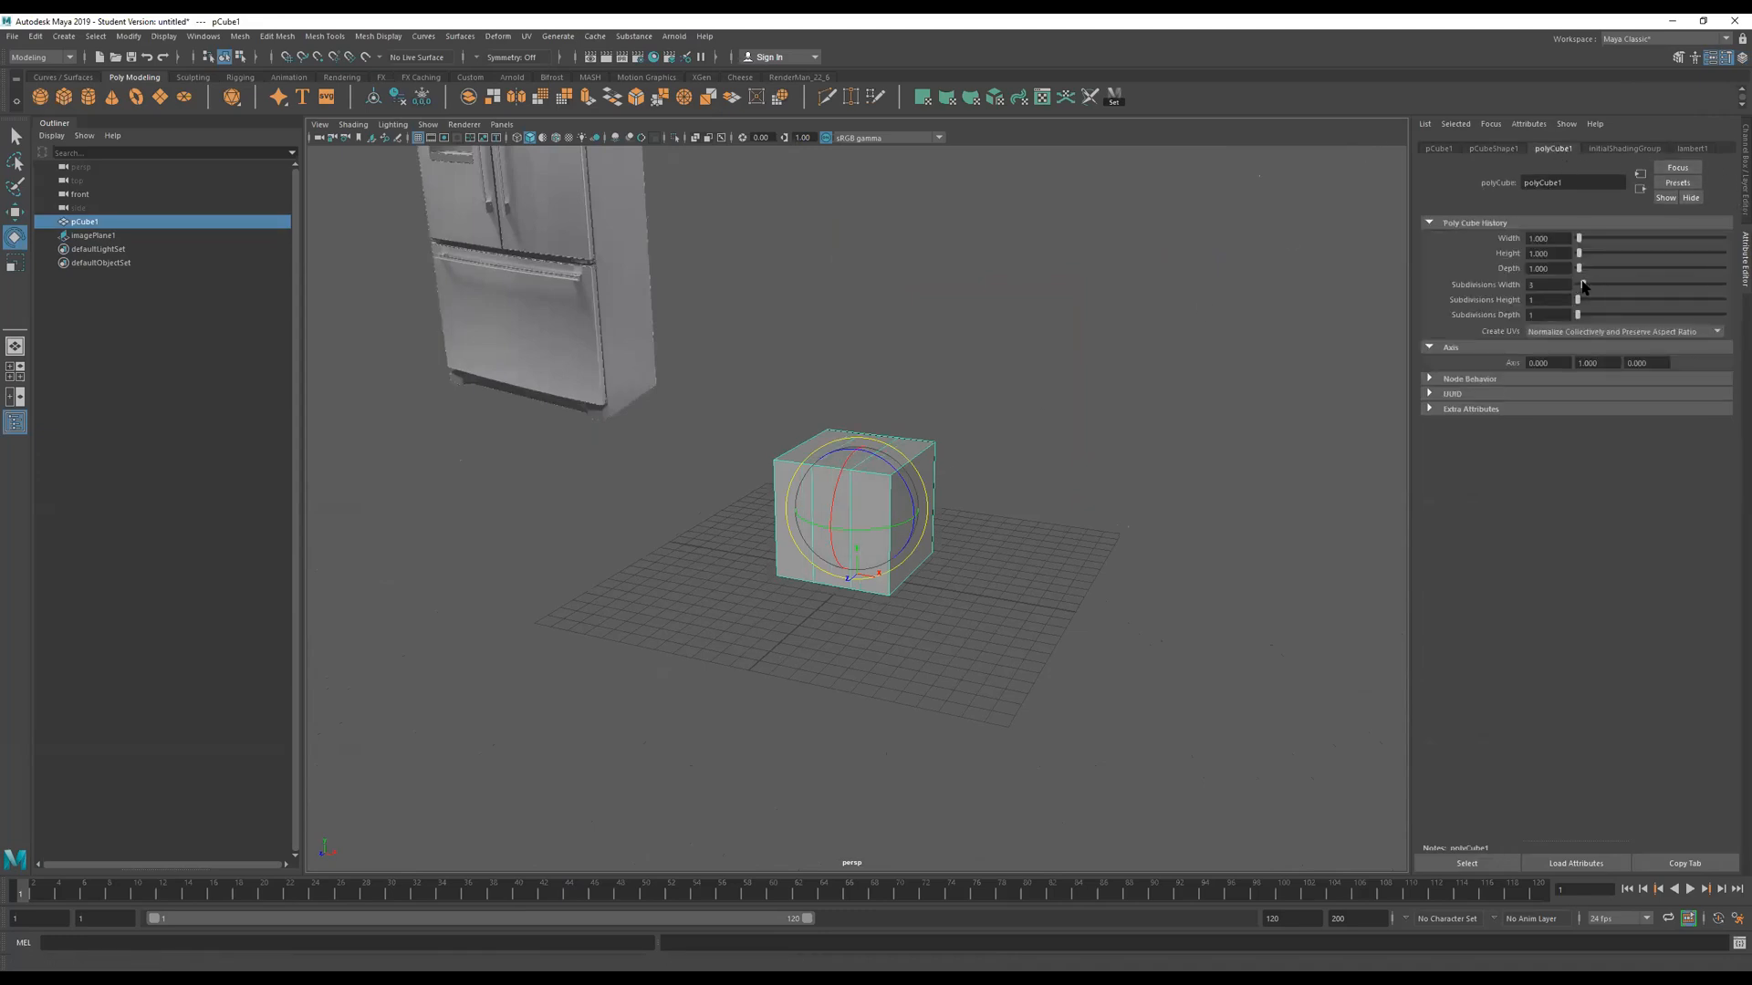
Try to stretch the cube upward by moving its top vertices.
alt+drag(919, 462, 966, 438)
key(F9)
drag(1079, 377, 748, 479)
key(w)
drag(866, 392, 794, 64)
right_drag(859, 499, 1107, 314)
Scale the cube up and stretch it vertically into a tall box with refrigerator proportions.
key(r)
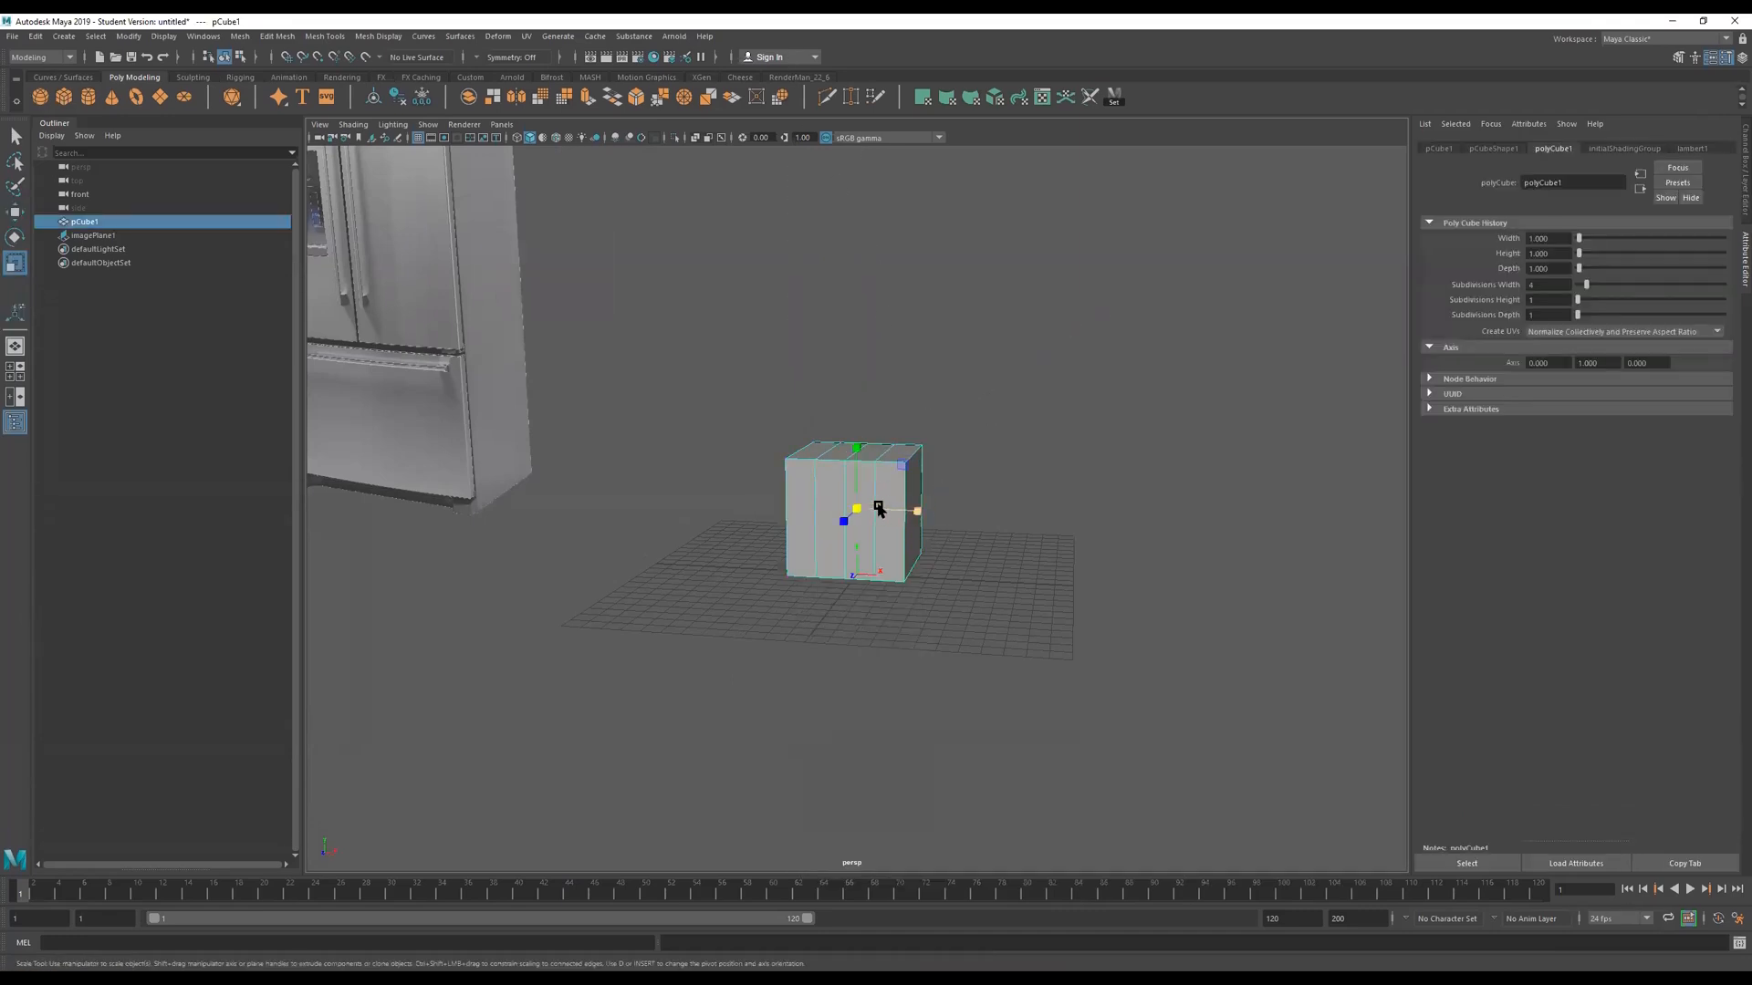
drag(857, 509, 949, 508)
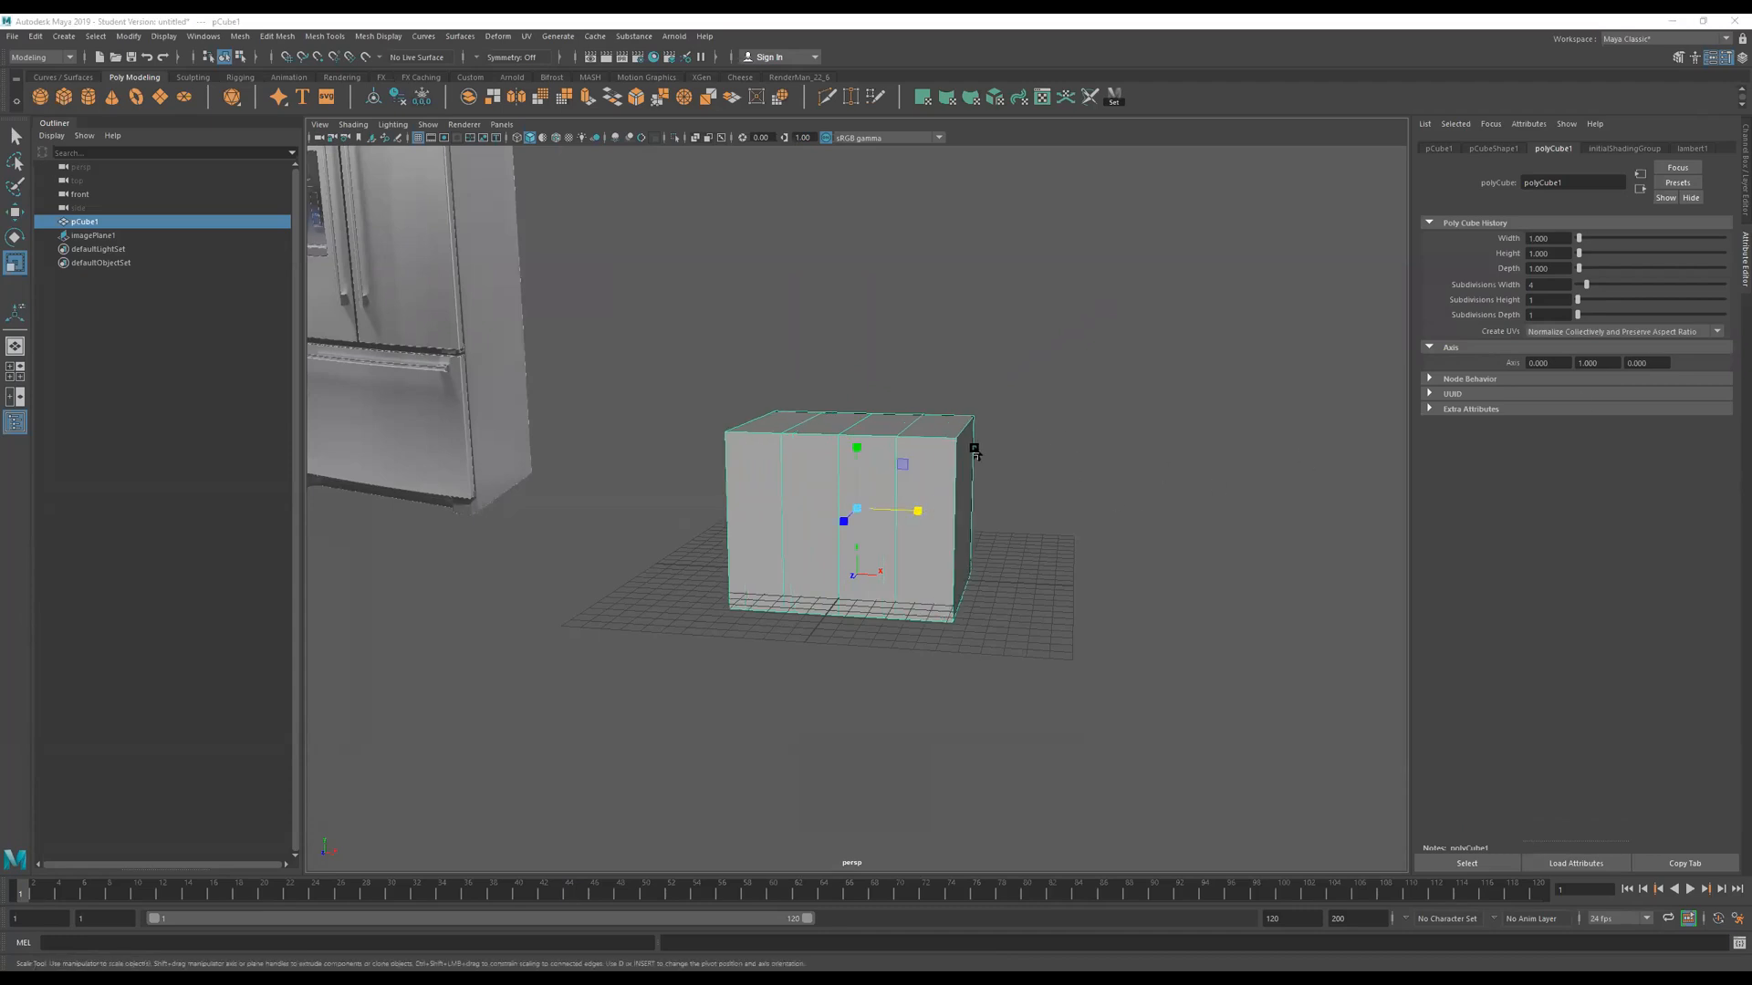
drag(859, 444, 830, 372)
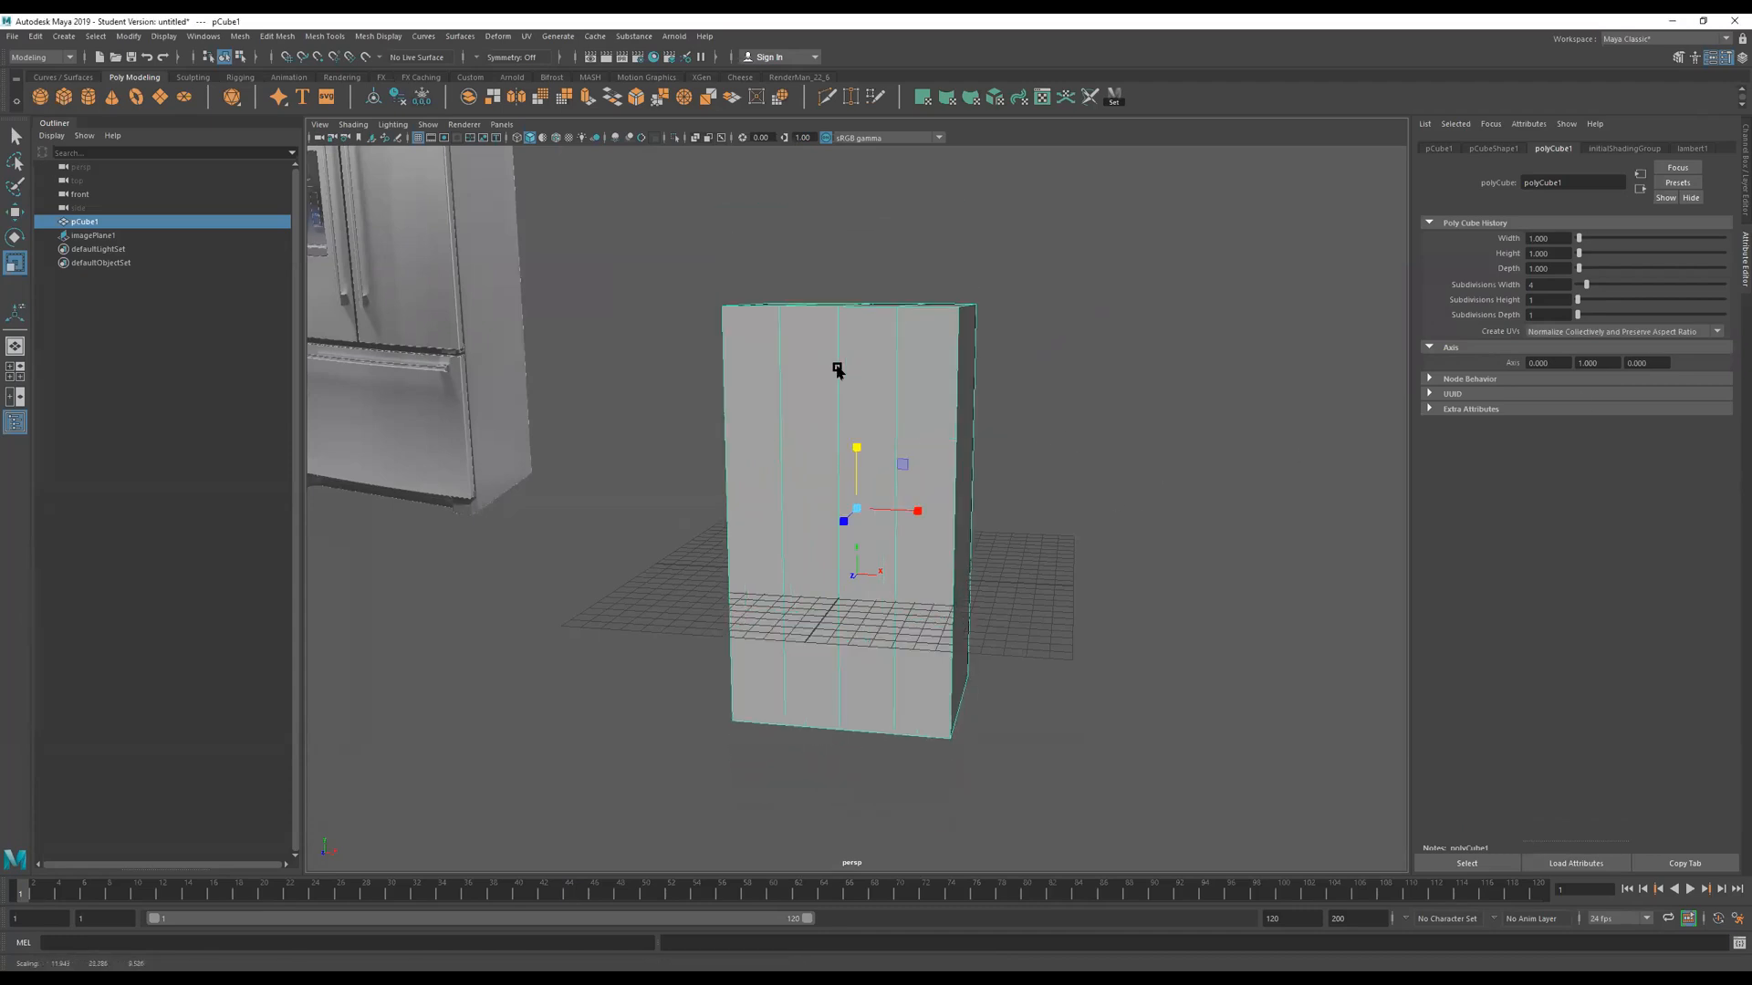
drag(917, 511, 931, 529)
mouse_move(803, 520)
mouse_down()
mouse_move(782, 520)
mouse_move(797, 520)
mouse_up()
drag(856, 457, 855, 449)
Raise the tall box so that its base rests on the grid, and refine its overall scale.
alt+drag(849, 515, 880, 621)
key(w)
key(r)
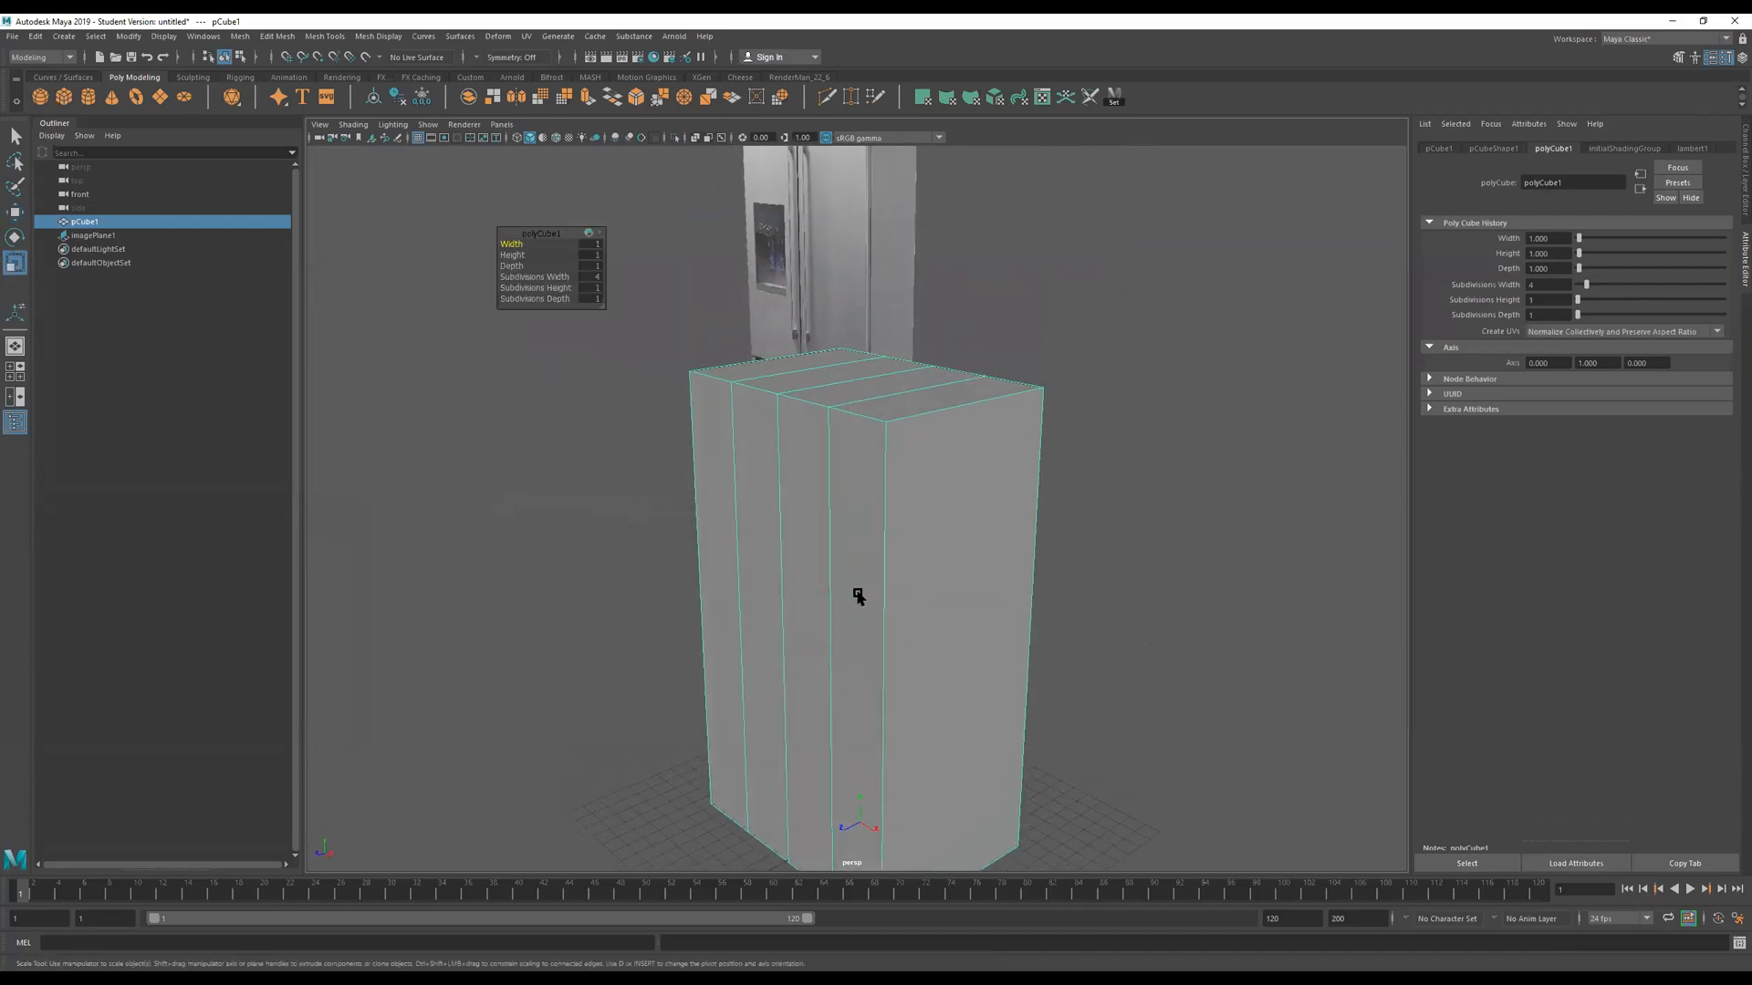
click(856, 620)
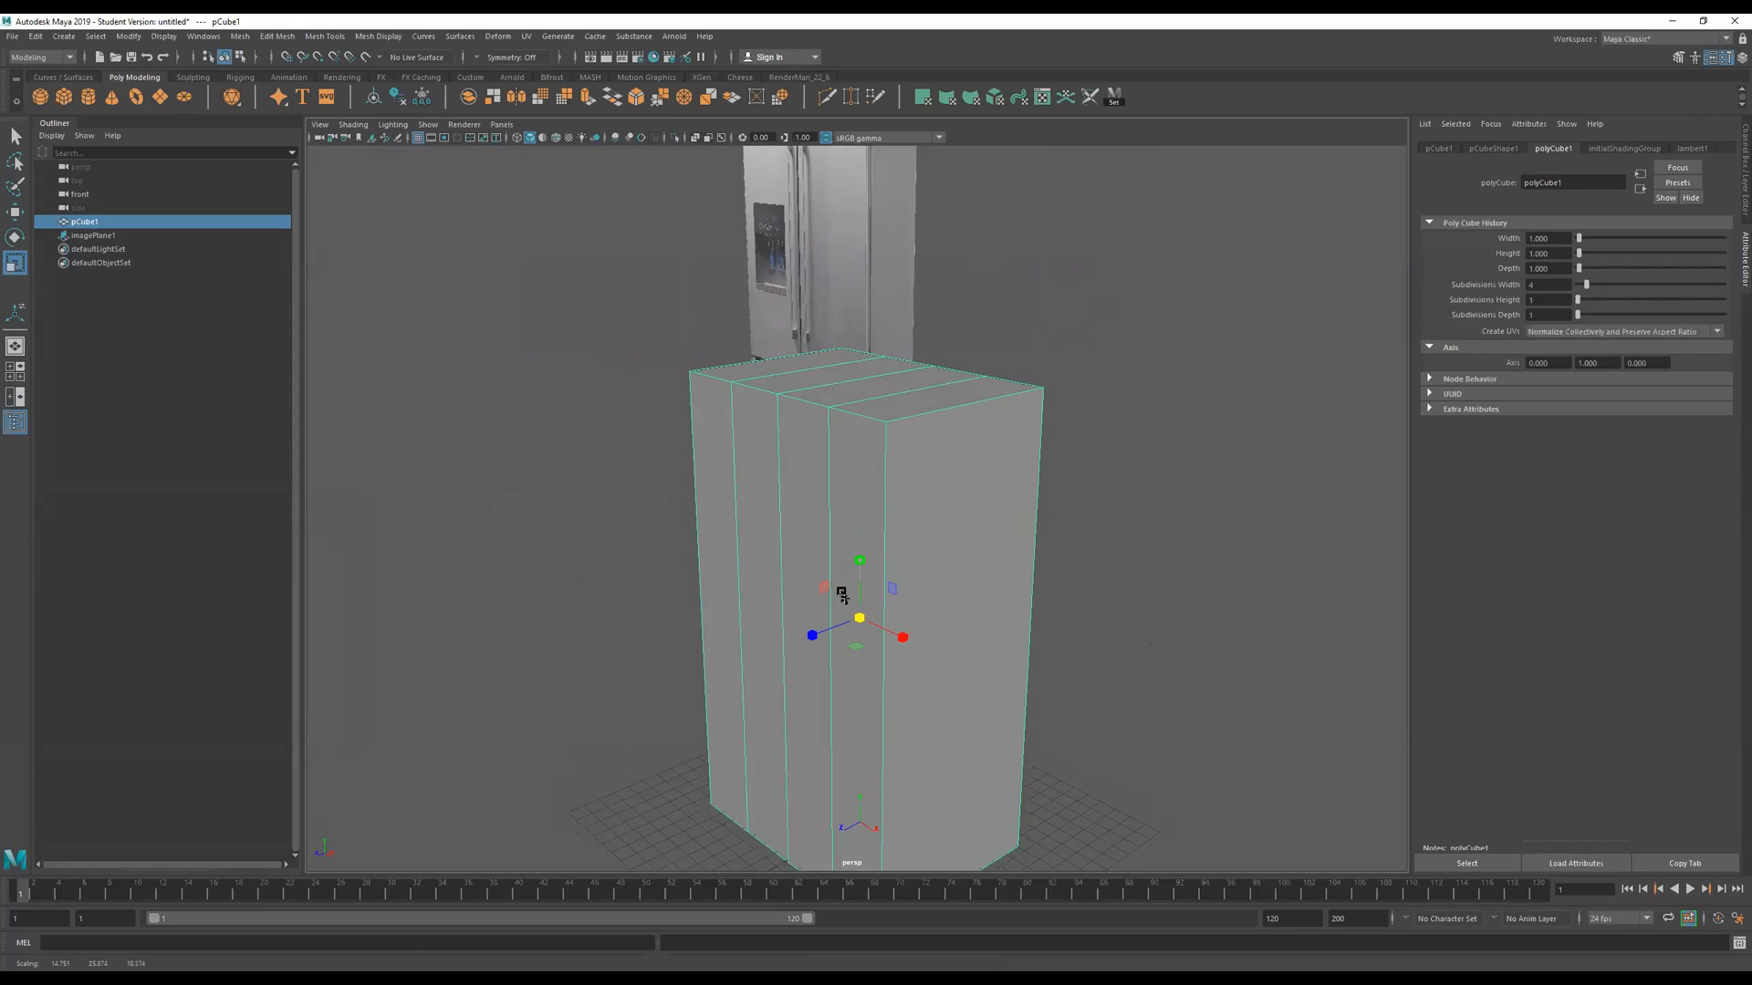
alt+drag(999, 586, 918, 502)
key(w)
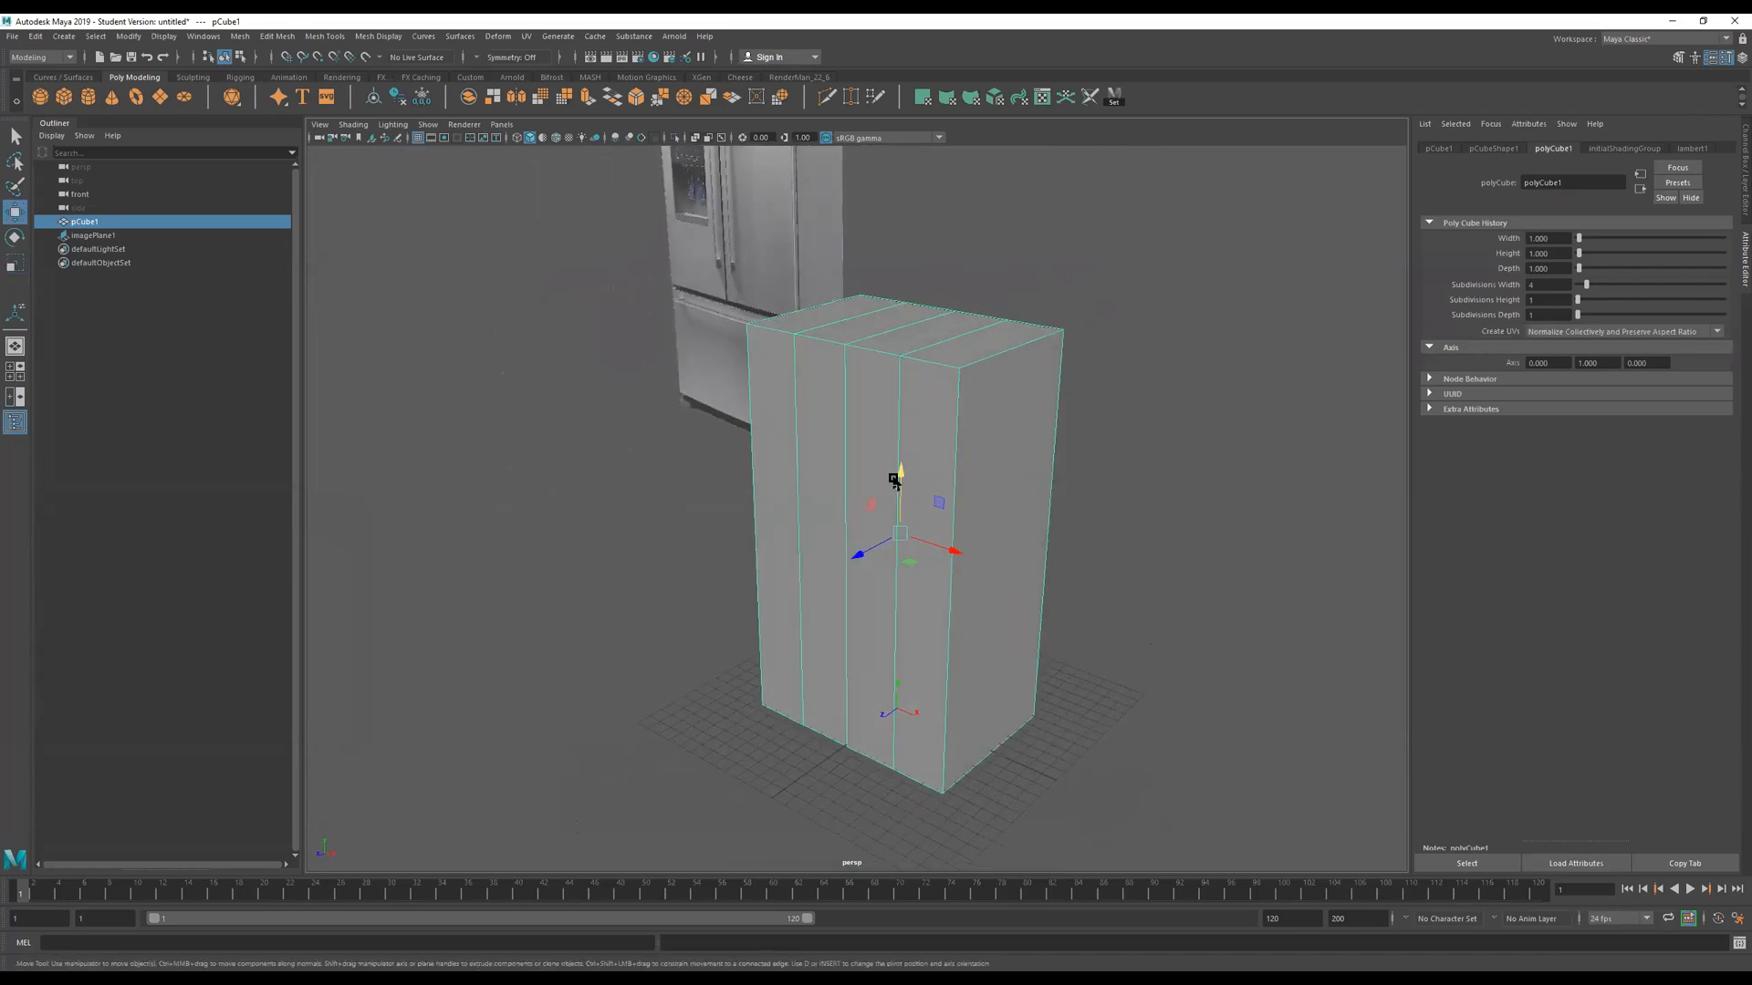
alt+right_drag(904, 479, 1012, 541)
alt+drag(863, 565, 973, 578)
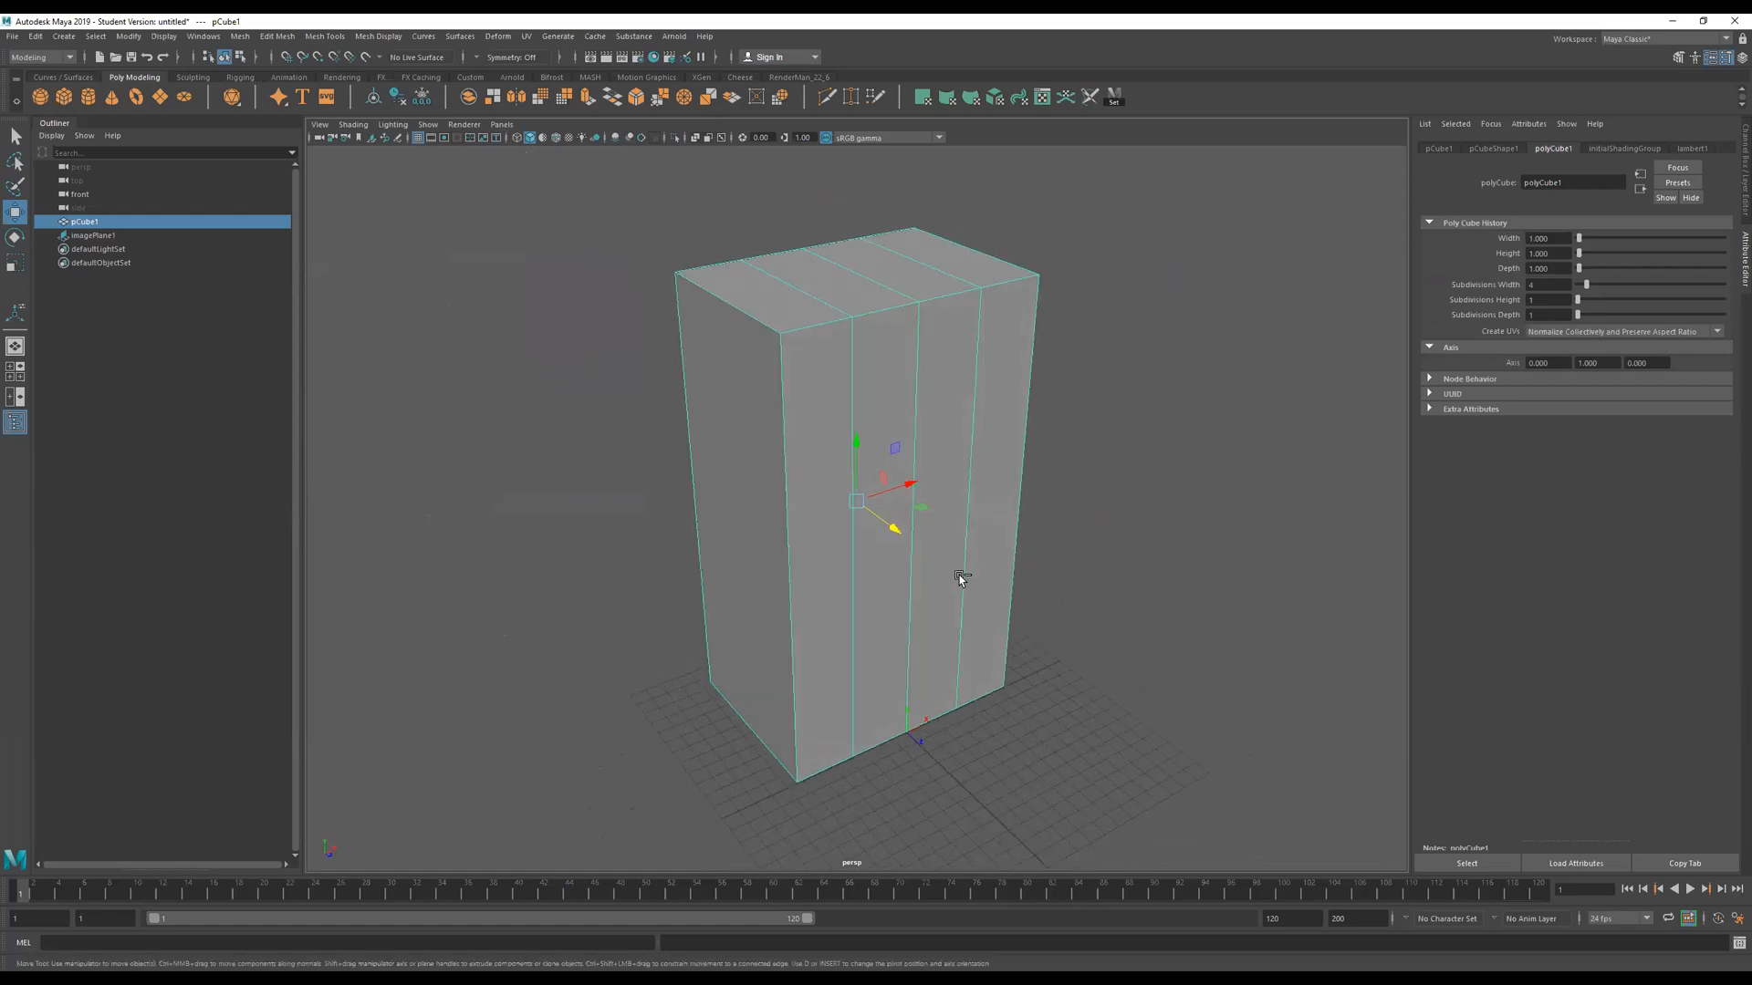
Duplicate the tall box and move the copy behind the original.
key(ctrl+d)
drag(892, 526, 579, 395)
alt+drag(727, 446, 573, 352)
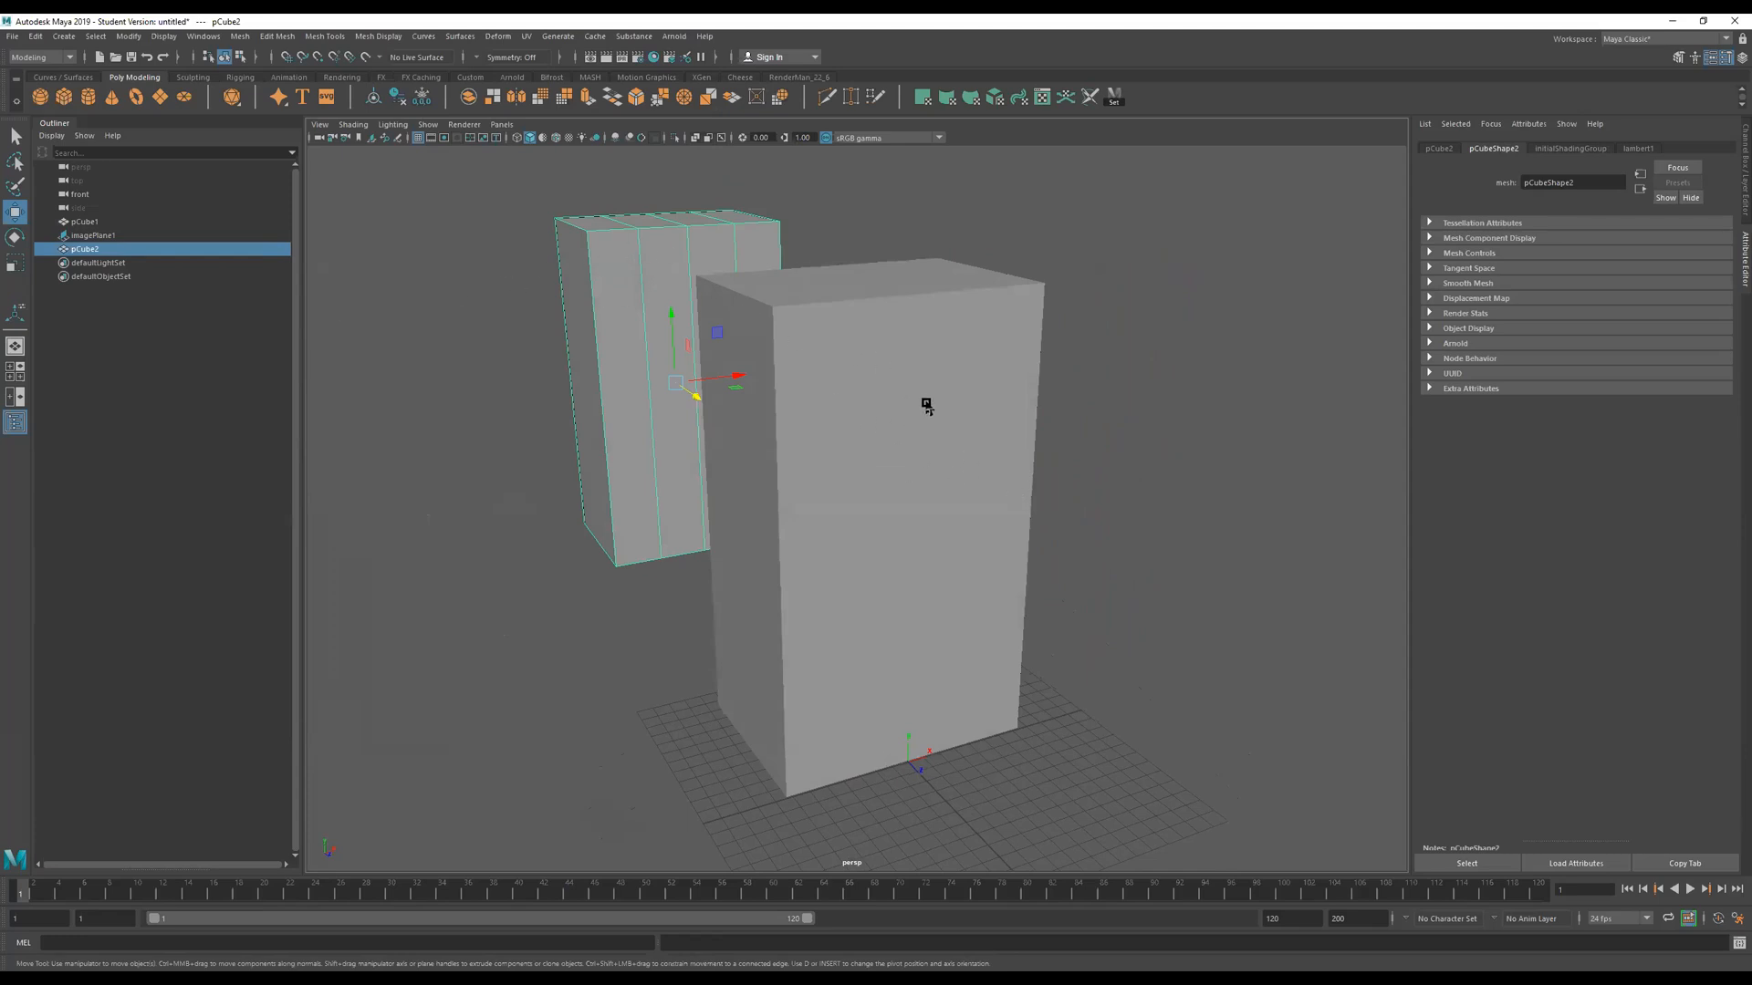
Select the original box's four front faces and extrude them together with an offset of 0.59.
click(887, 447)
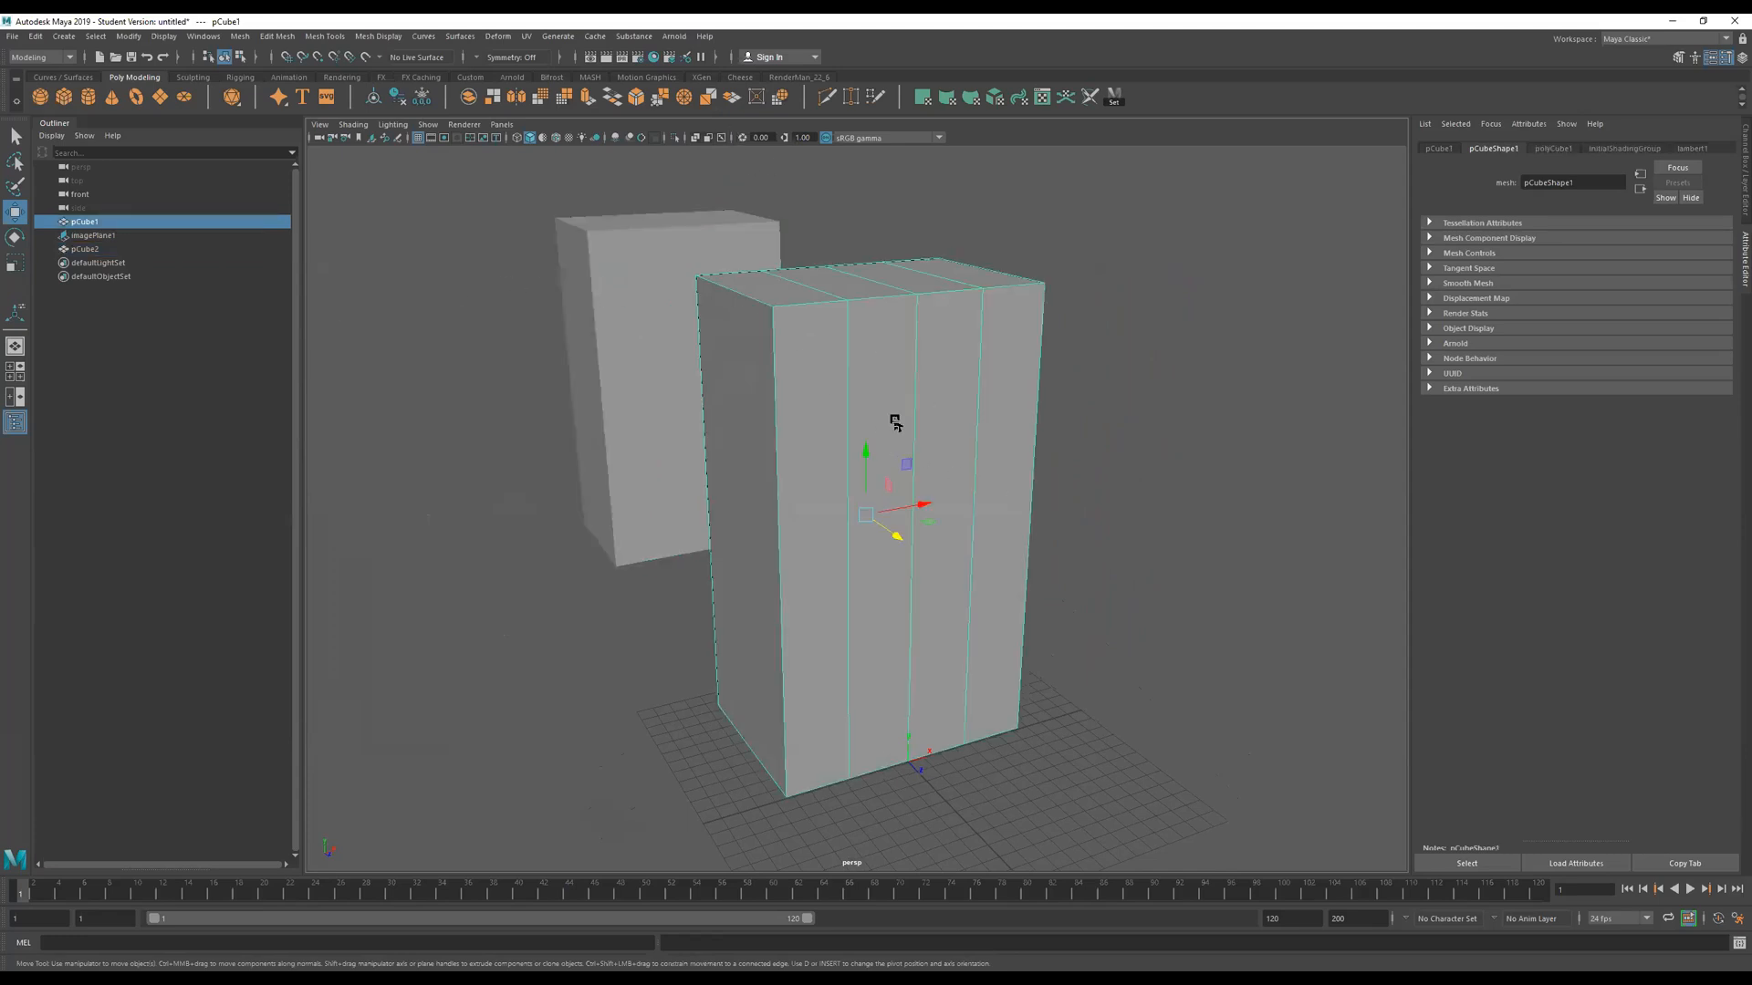
key(f)
mouse_move(898, 406)
right_down()
mouse_move(874, 552)
mouse_move(894, 430)
right_up()
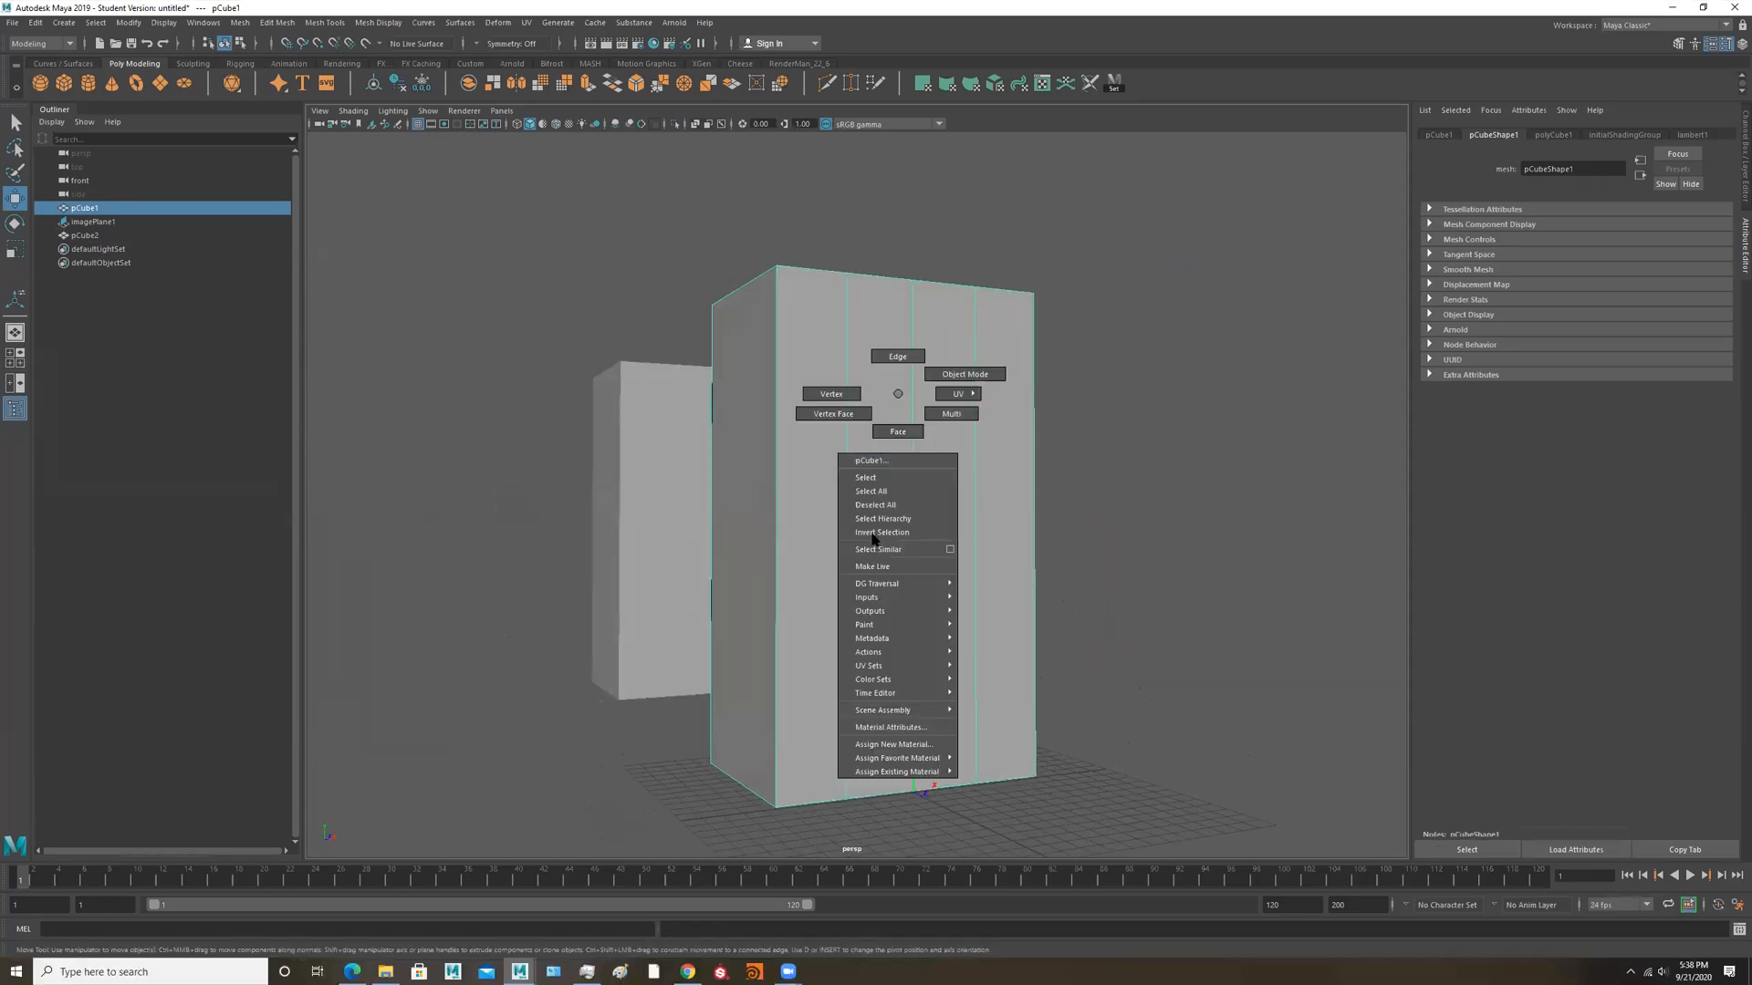
click(835, 379)
alt+drag(1117, 523, 950, 520)
shift+click(876, 465)
shift+click(948, 449)
shift+click(1011, 427)
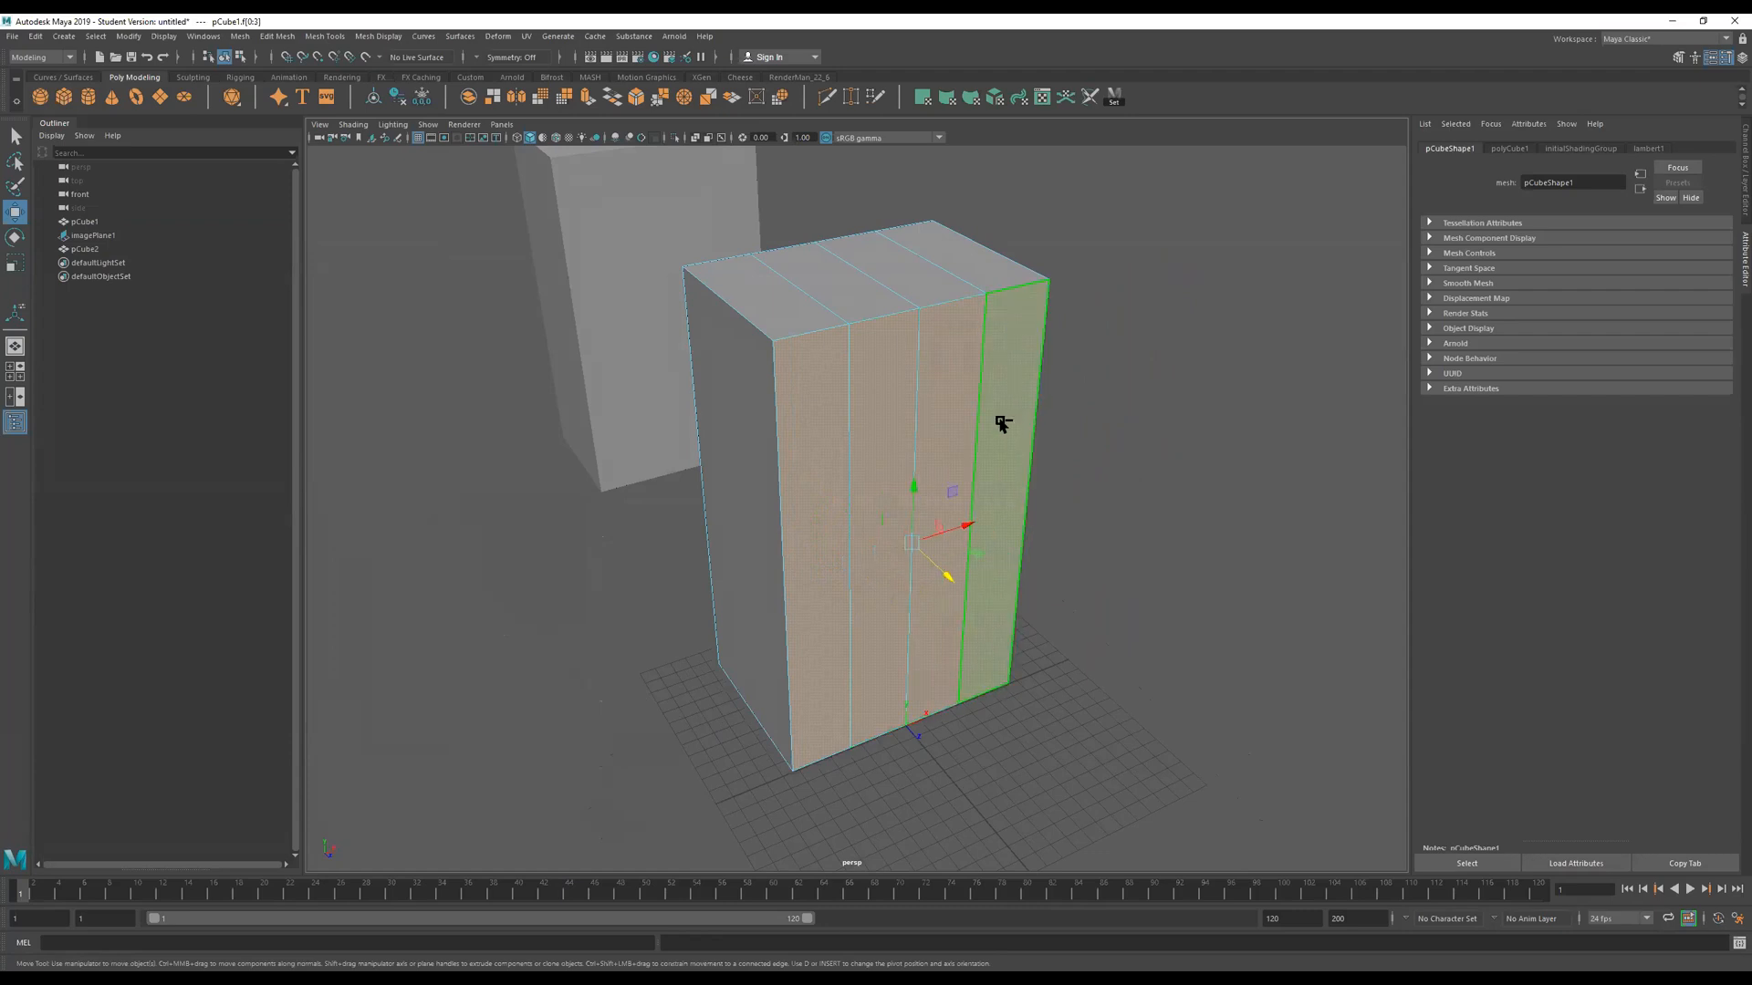
key(ctrl+e)
drag(523, 244, 554, 263)
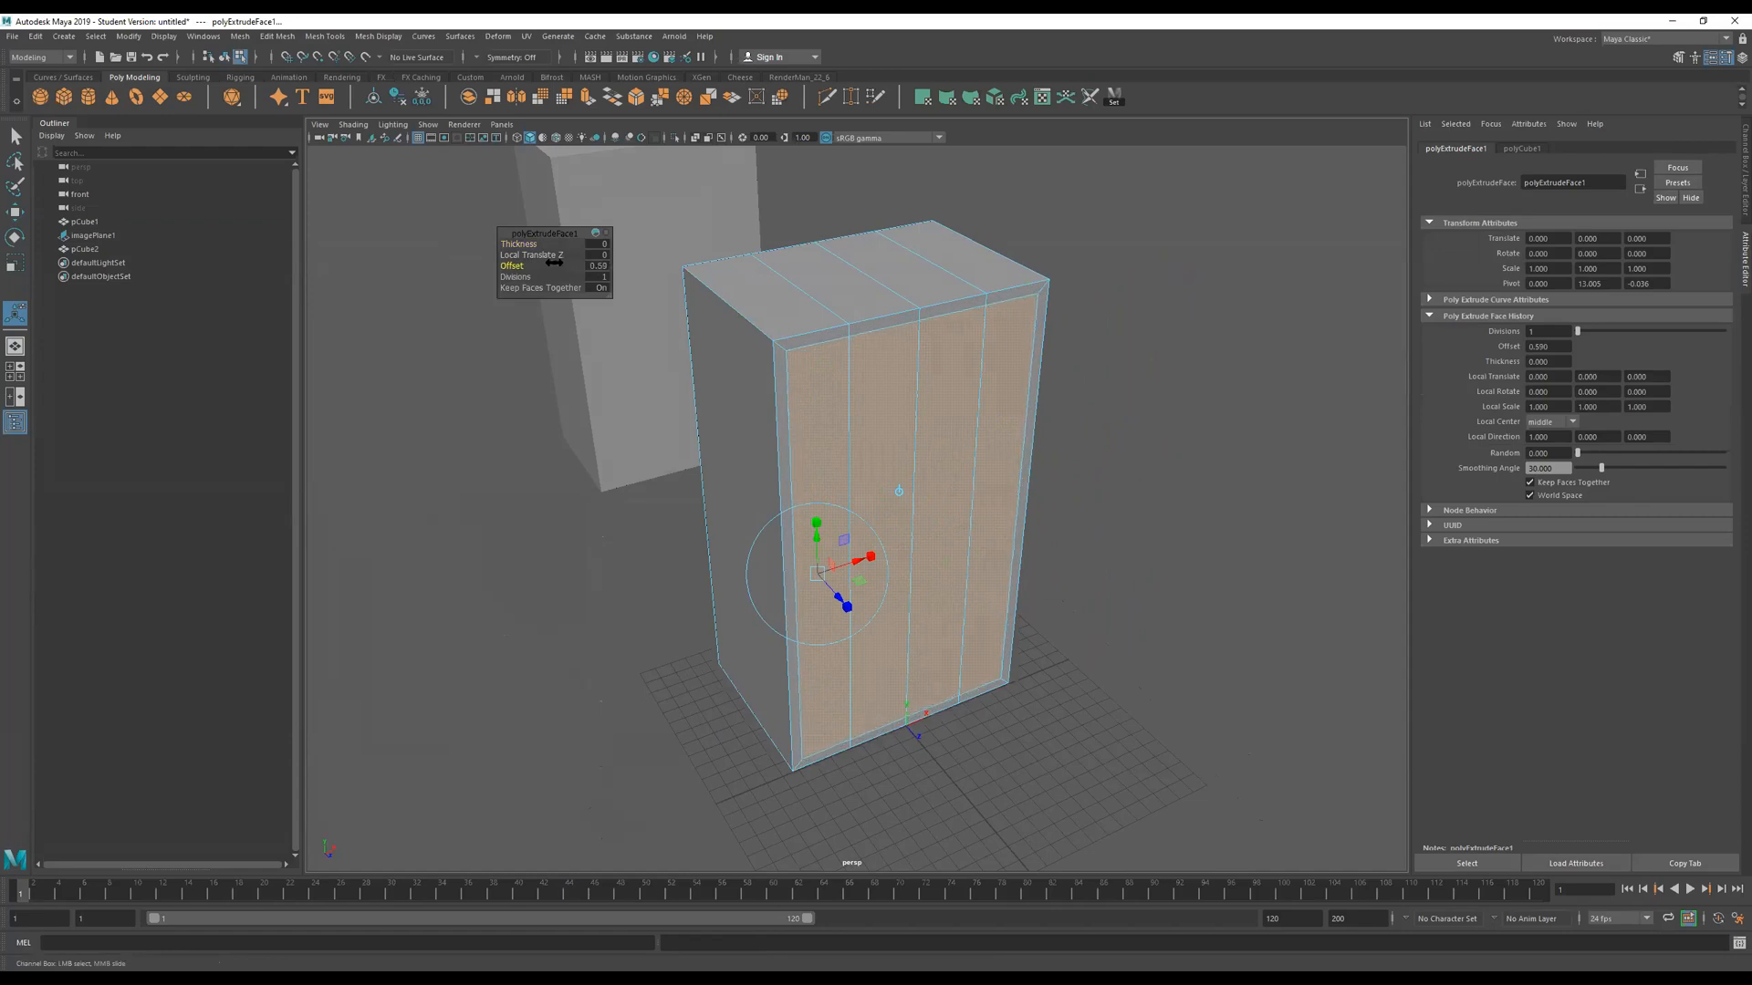
Extrude the inset front faces deep into the box to hollow it out, and return to object mode.
key(ctrl+e)
drag(846, 604, 734, 516)
key(q)
key(F8)
Duplicate the hollowed box in place.
alt+right_drag(921, 411, 841, 348)
click(708, 284)
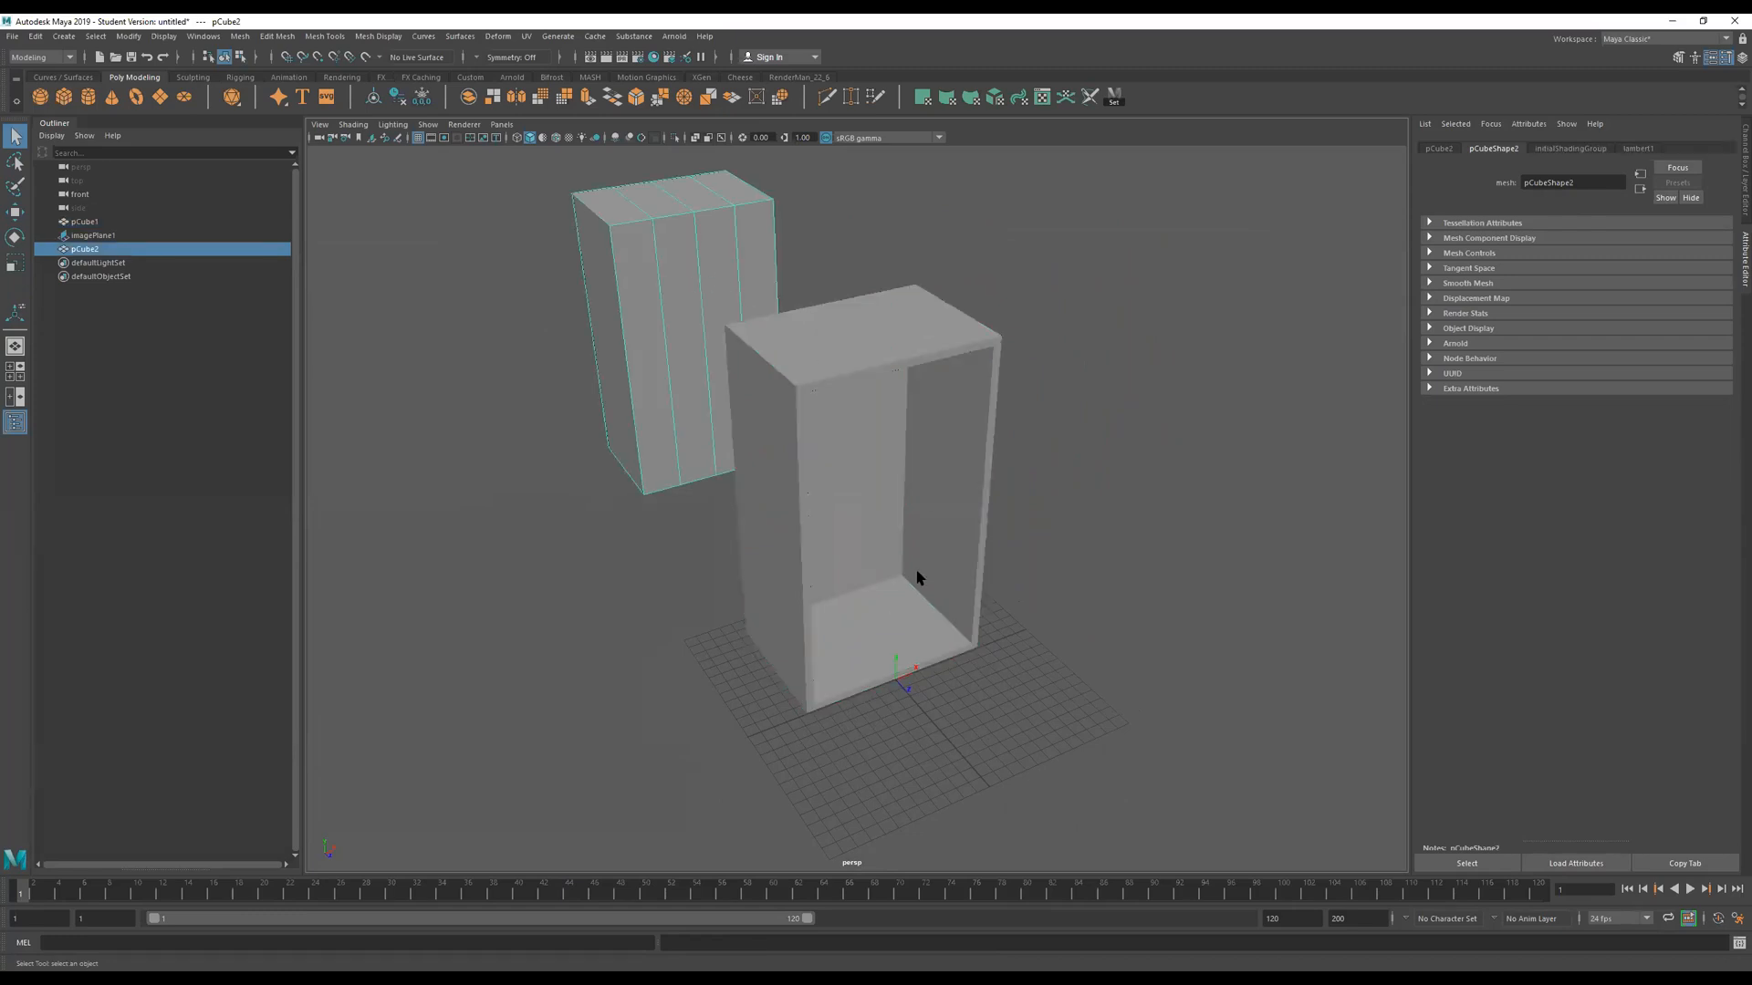
click(896, 625)
mouse_move(893, 600)
alt+mouse_down()
mouse_move(848, 590)
mouse_move(887, 594)
mouse_move(892, 614)
alt+mouse_up()
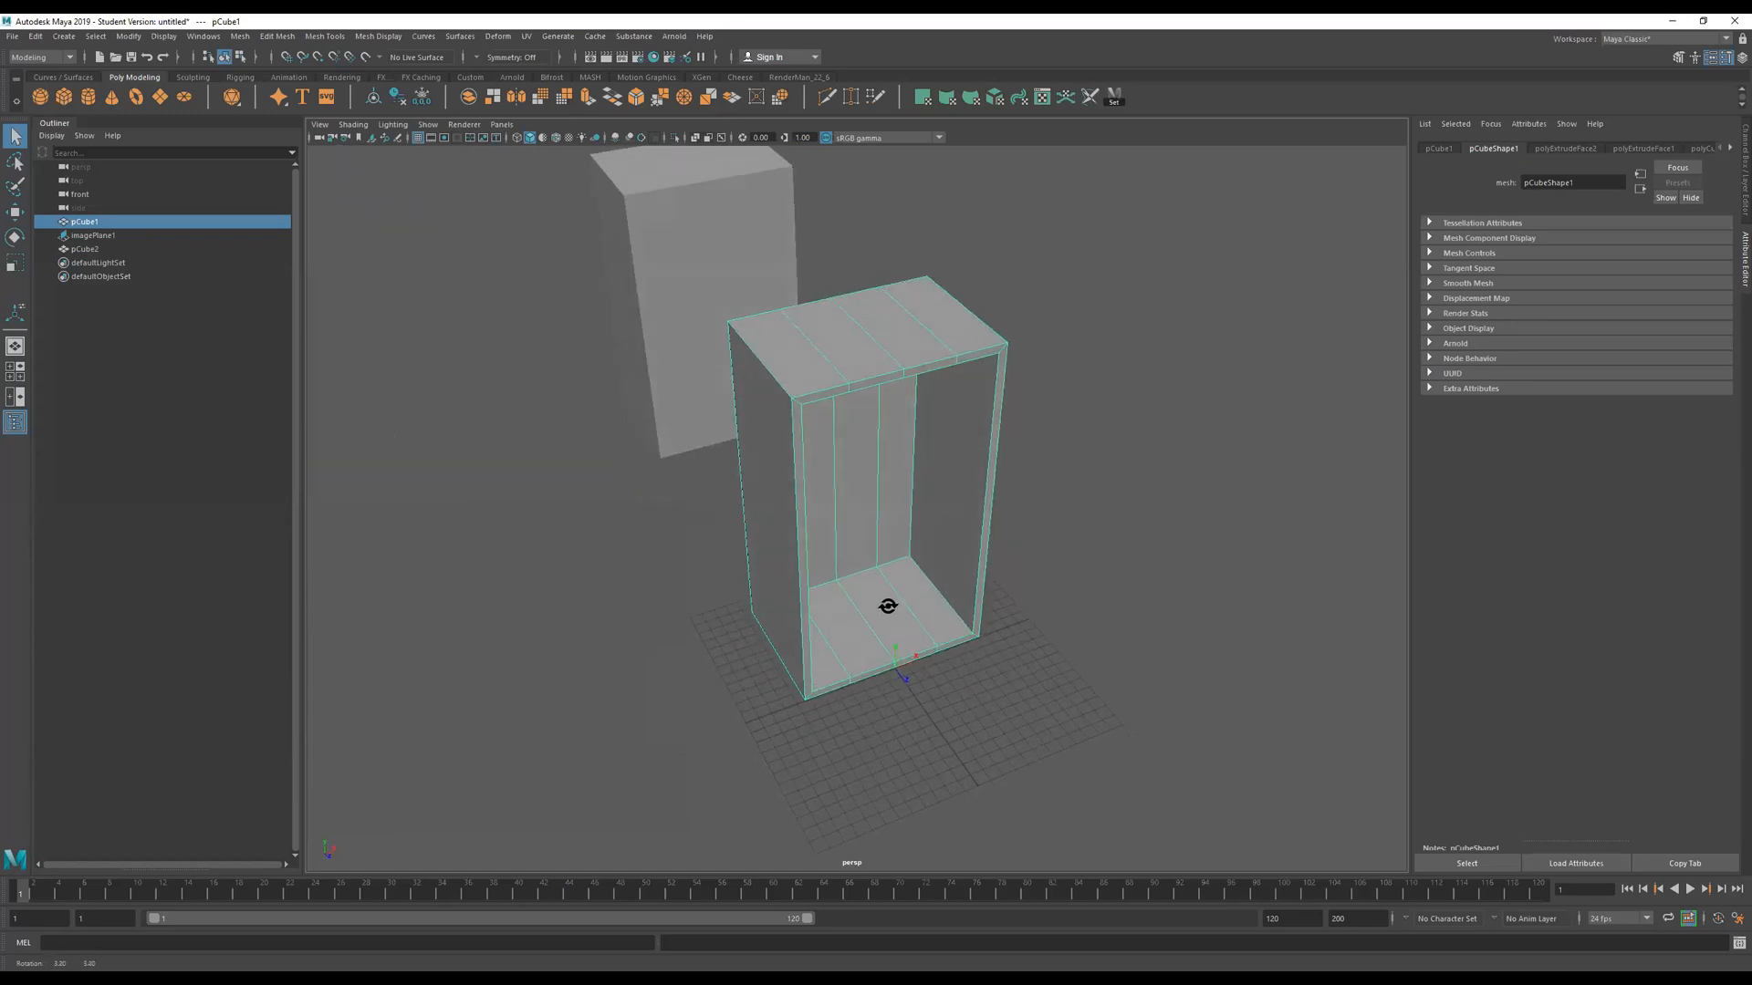
key(ctrl+d)
key(w)
mouse_move(893, 532)
mouse_down()
mouse_move(747, 439)
mouse_move(902, 533)
mouse_up()
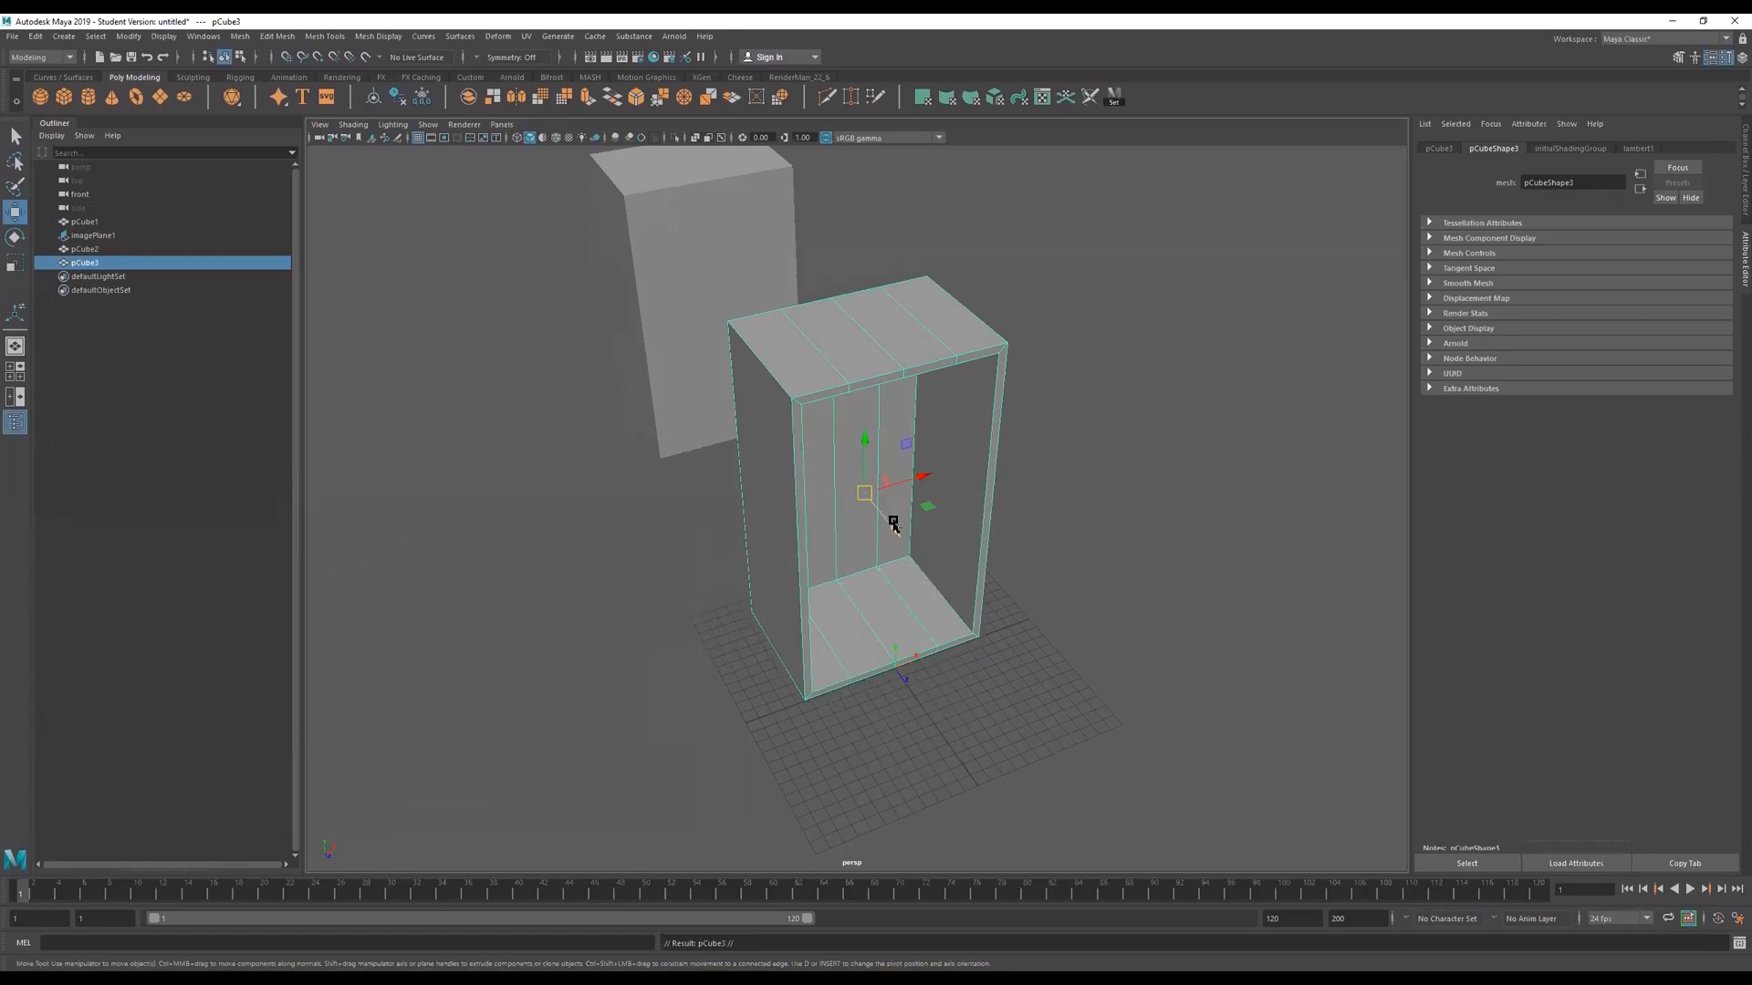
Reselect the original hollowed box and move it forward, well clear of its copy.
key(q)
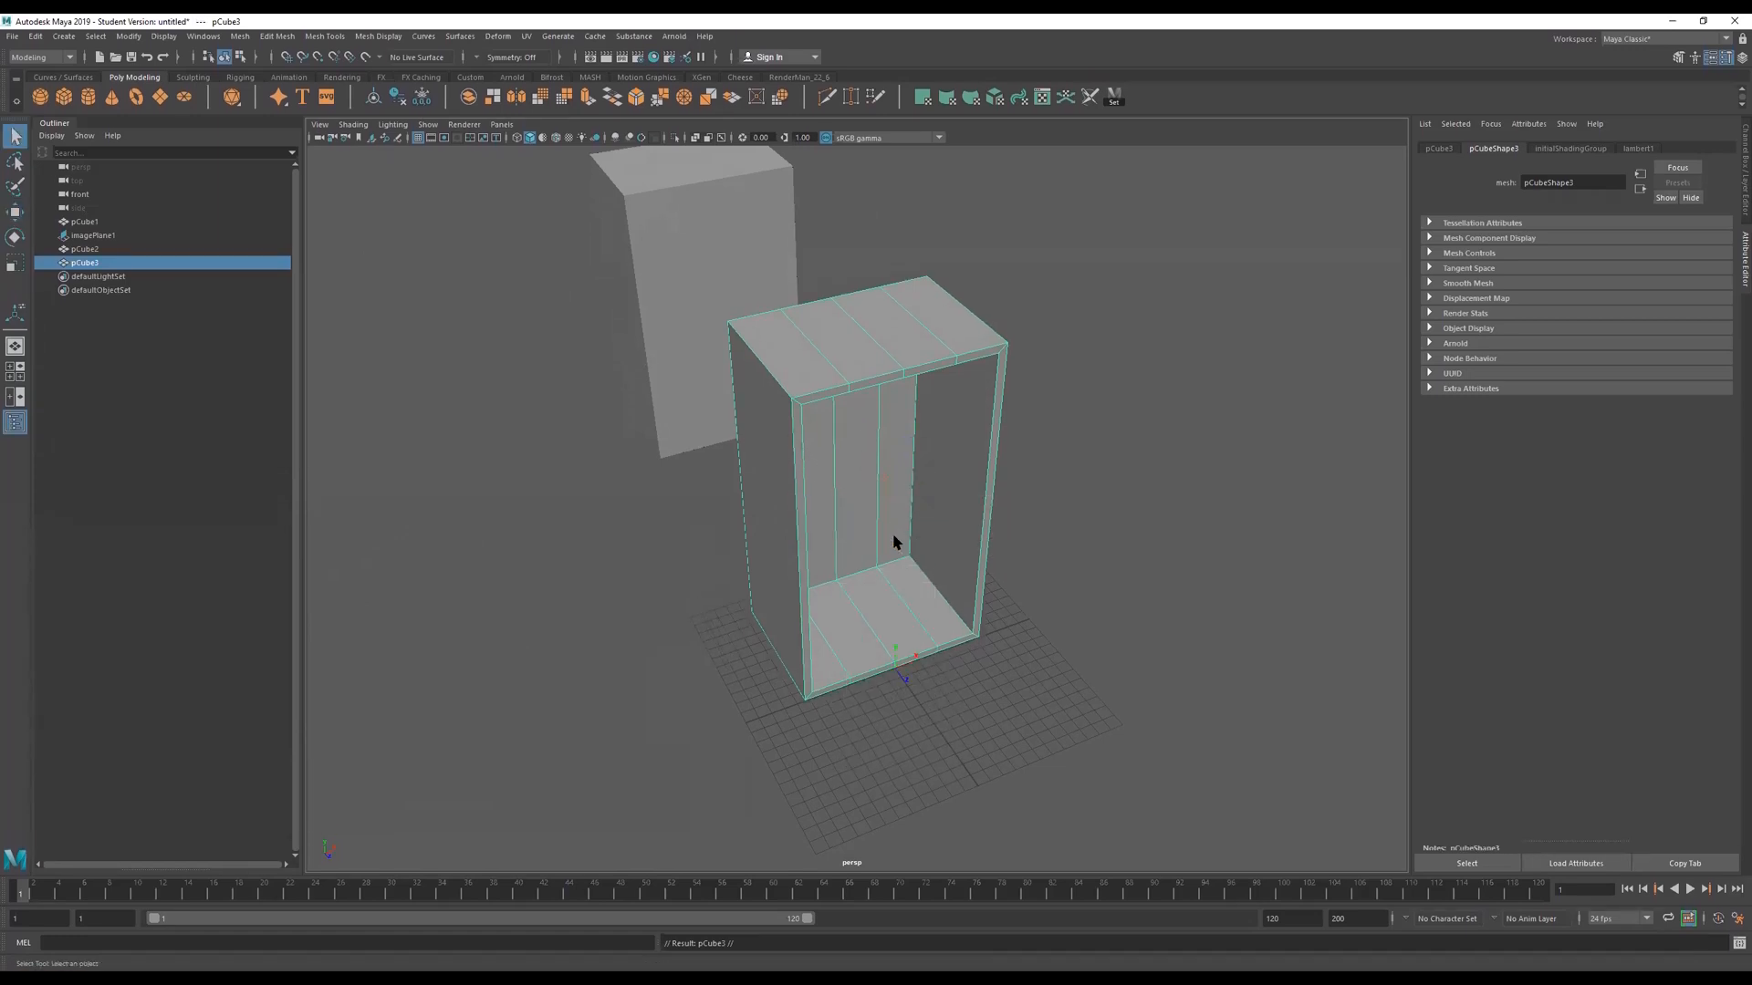
click(853, 497)
key(w)
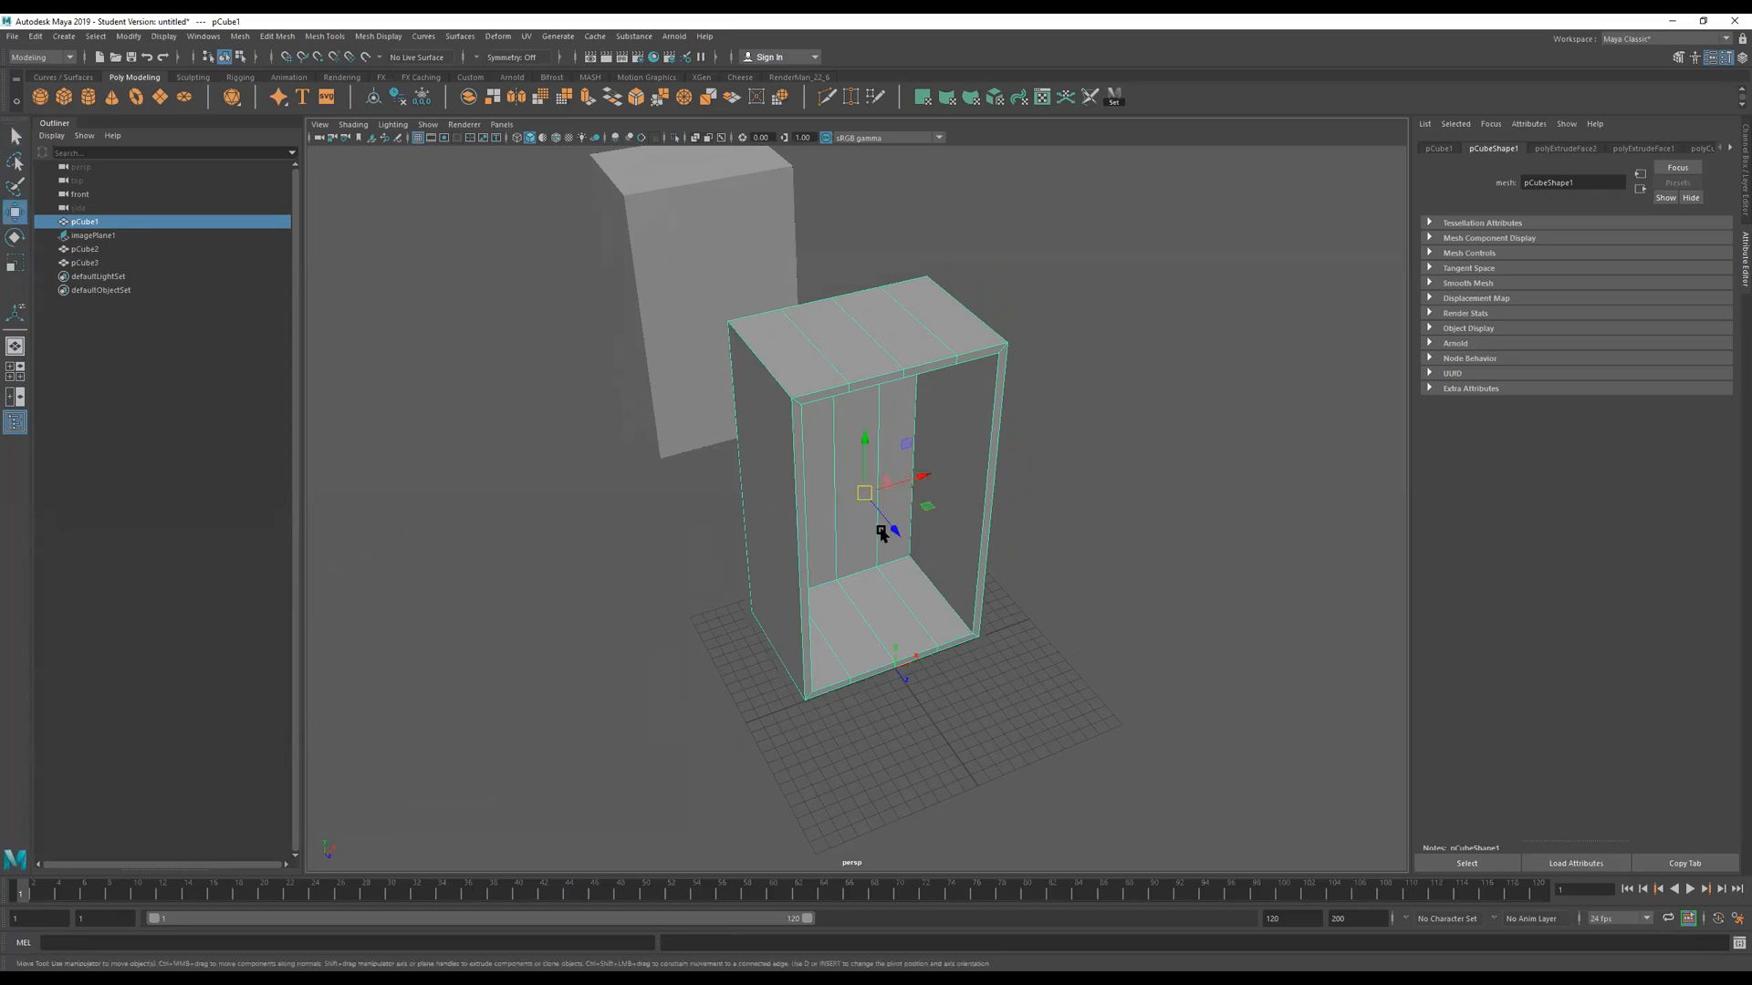
alt+drag(896, 529, 1189, 573)
alt+middle_drag(1217, 561, 816, 367)
alt+drag(708, 369, 1091, 466)
Delete every face of the forward box except its four inner floor faces, and return to object mode.
right_drag(765, 596, 775, 628)
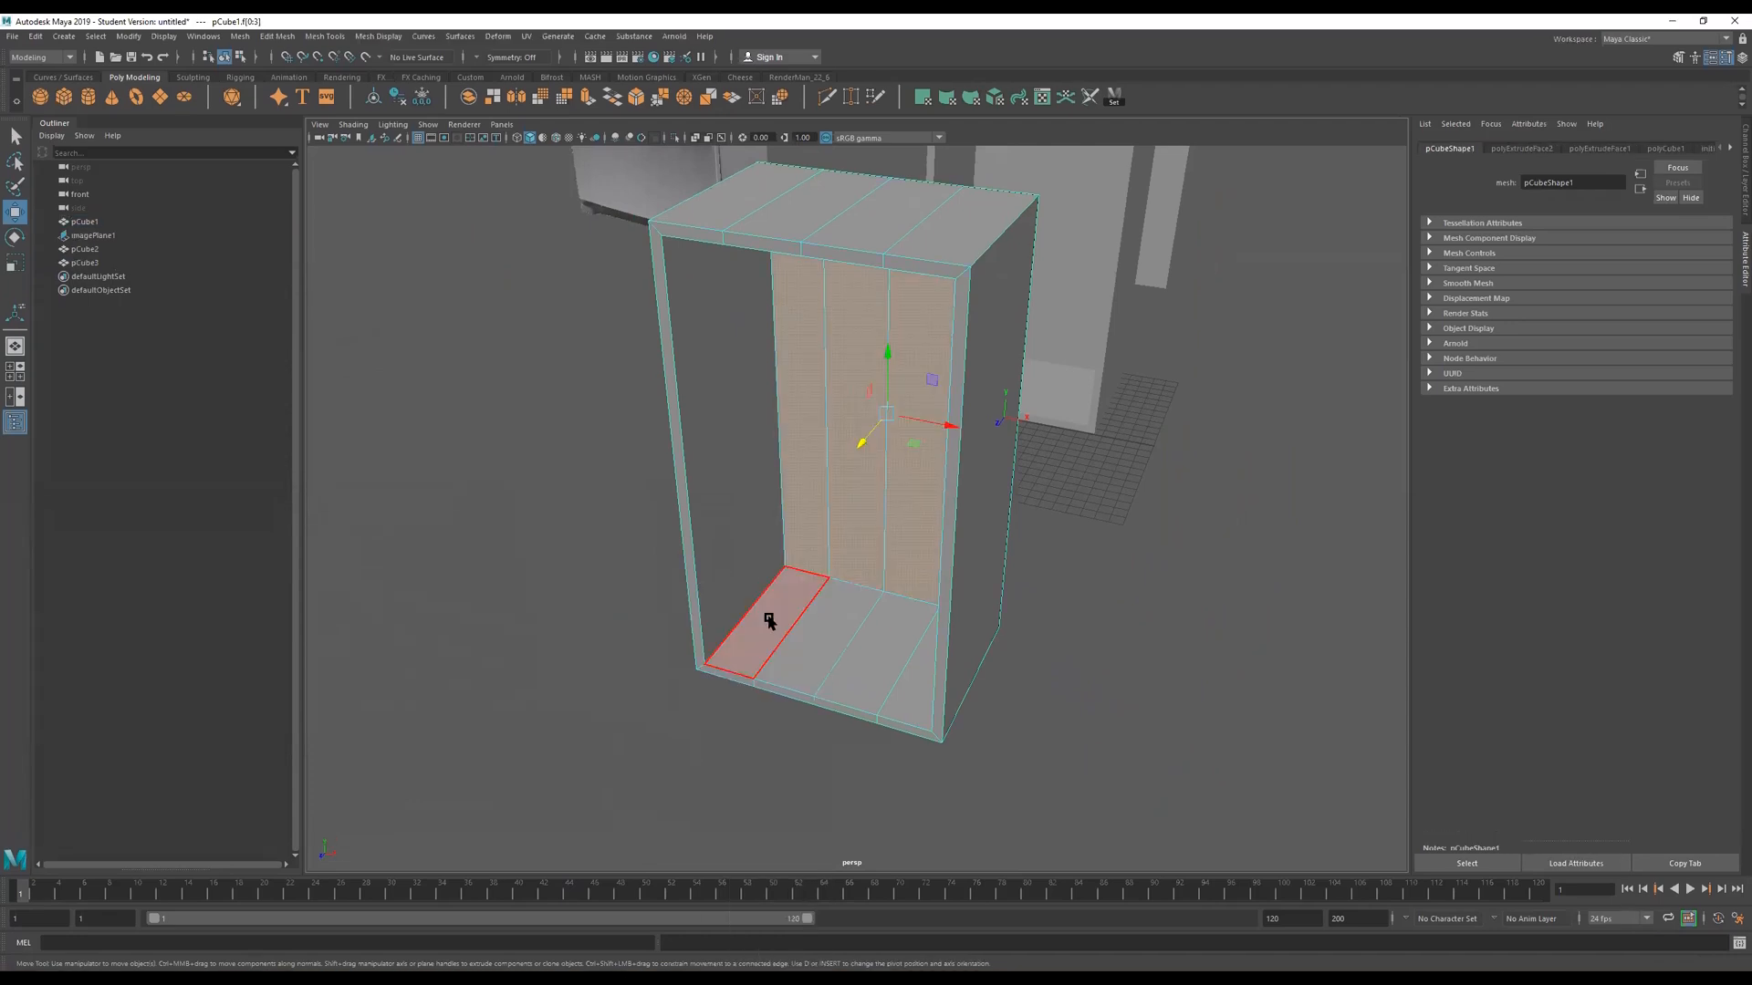
click(825, 650)
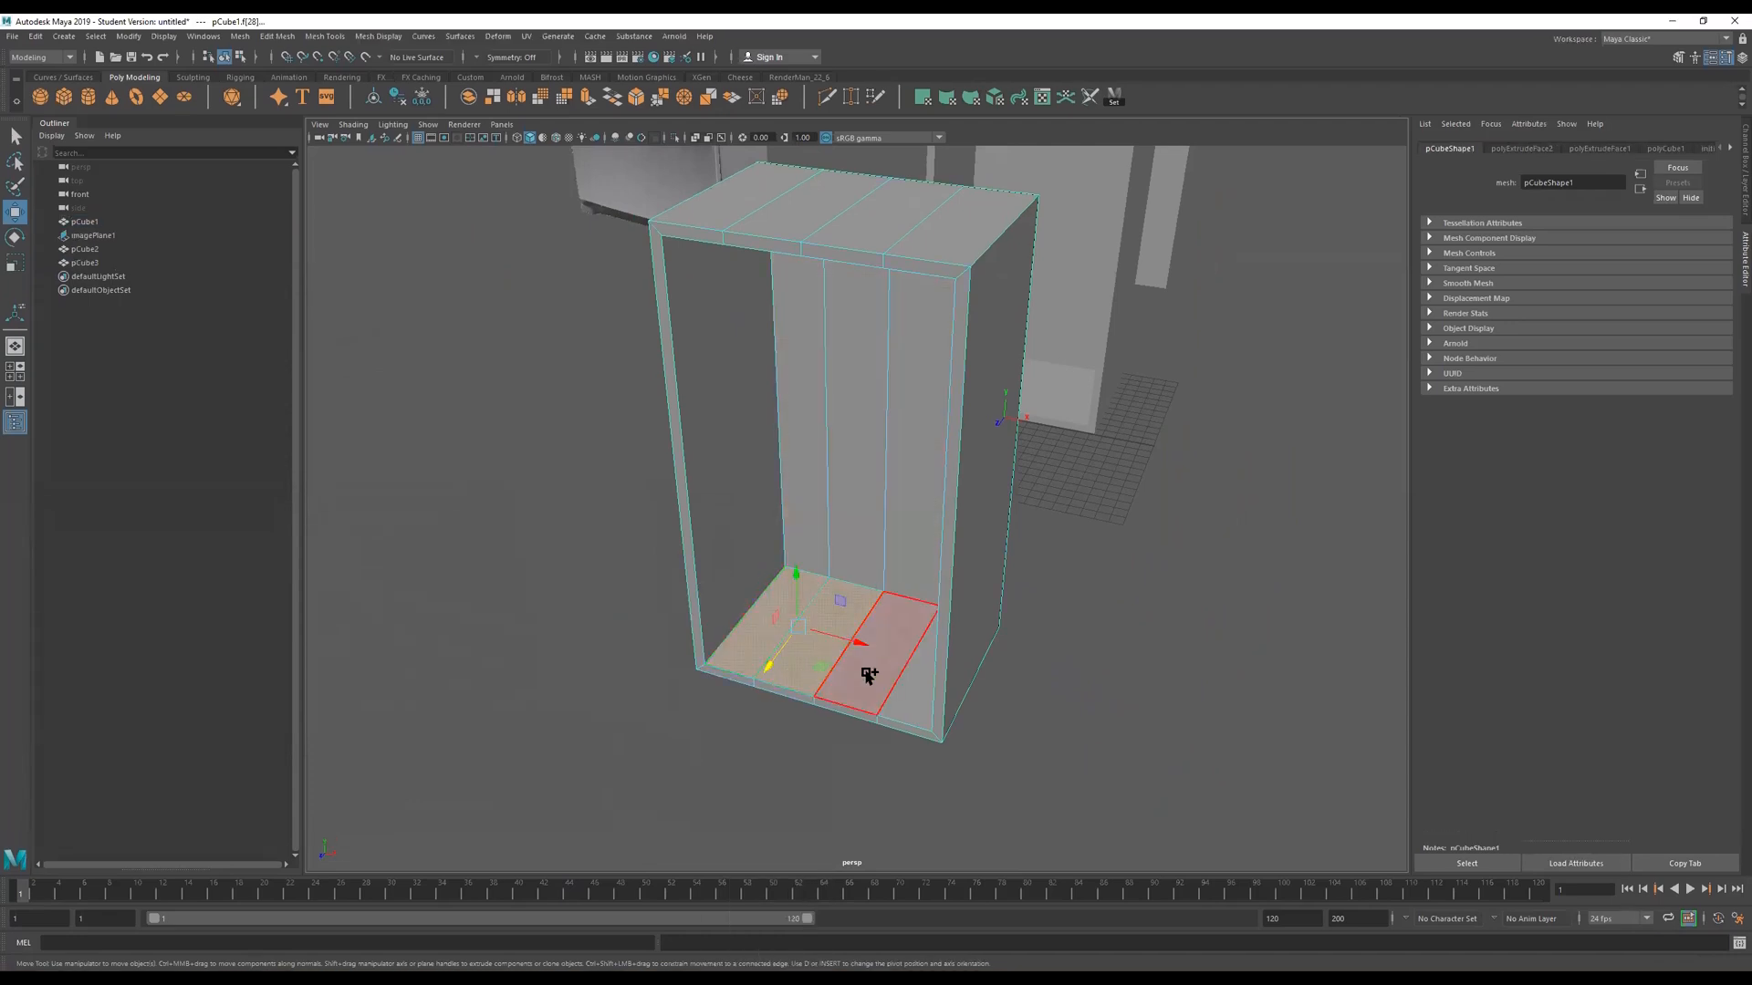
alt+drag(894, 704, 1168, 653)
alt+drag(1100, 603, 1016, 559)
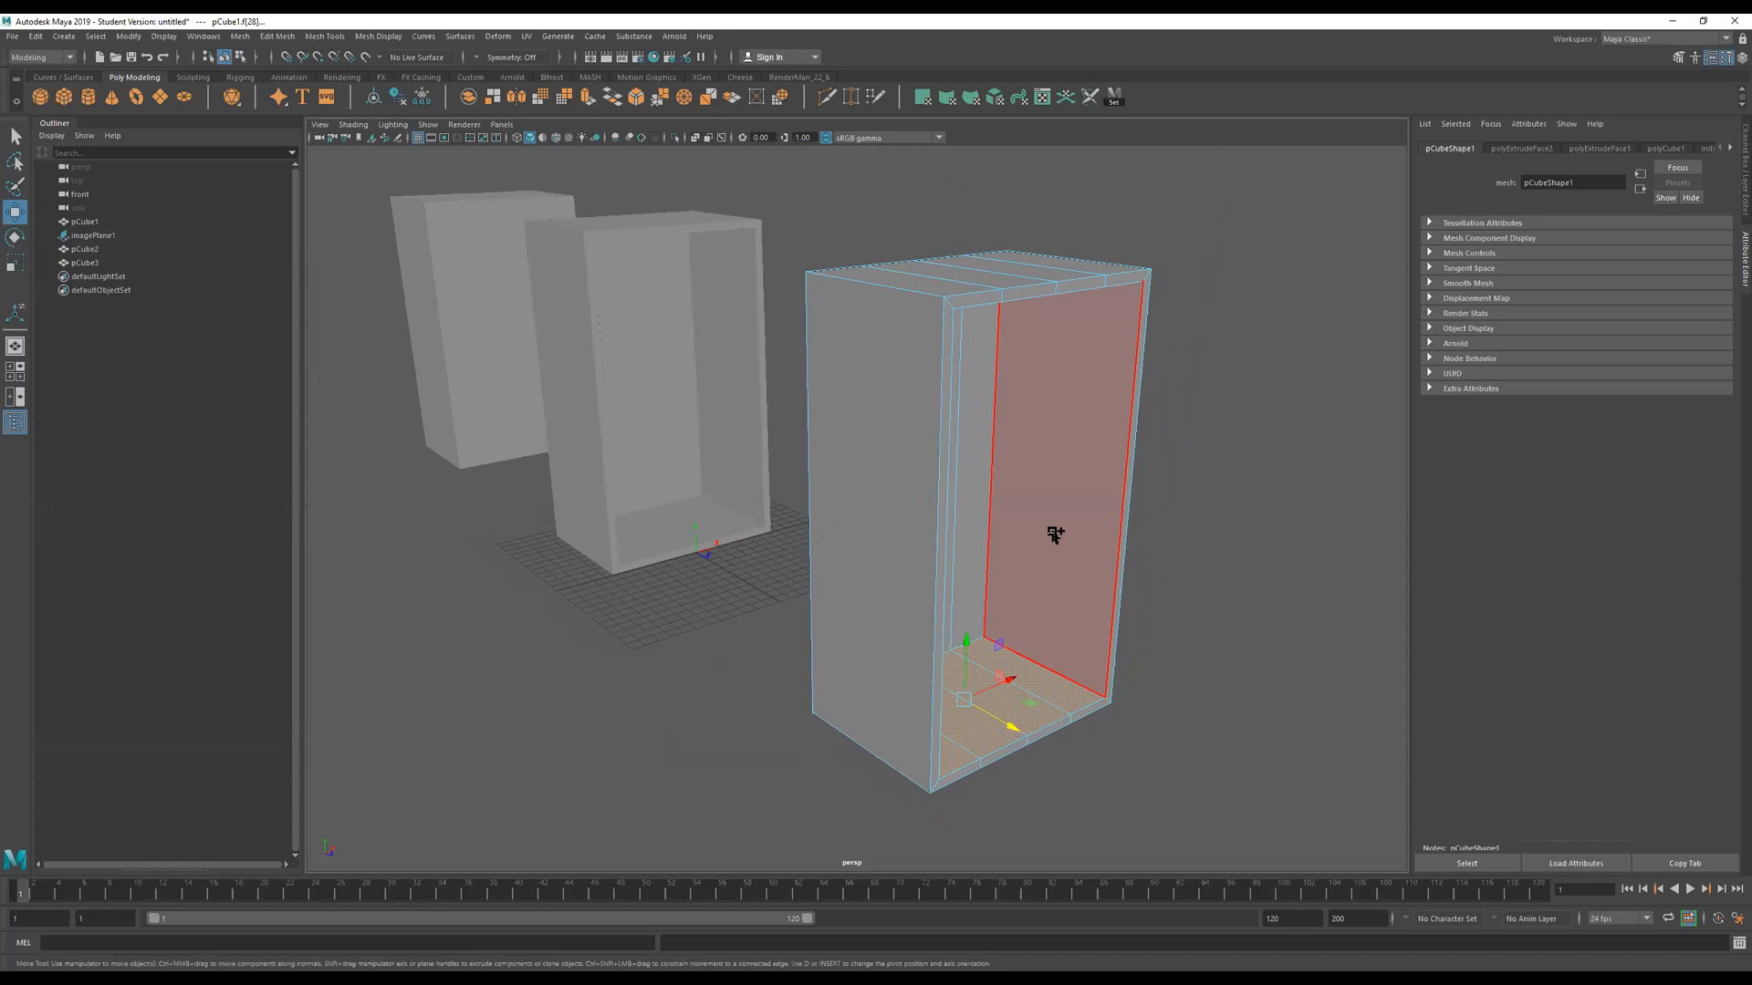
shift+right_click(1053, 533)
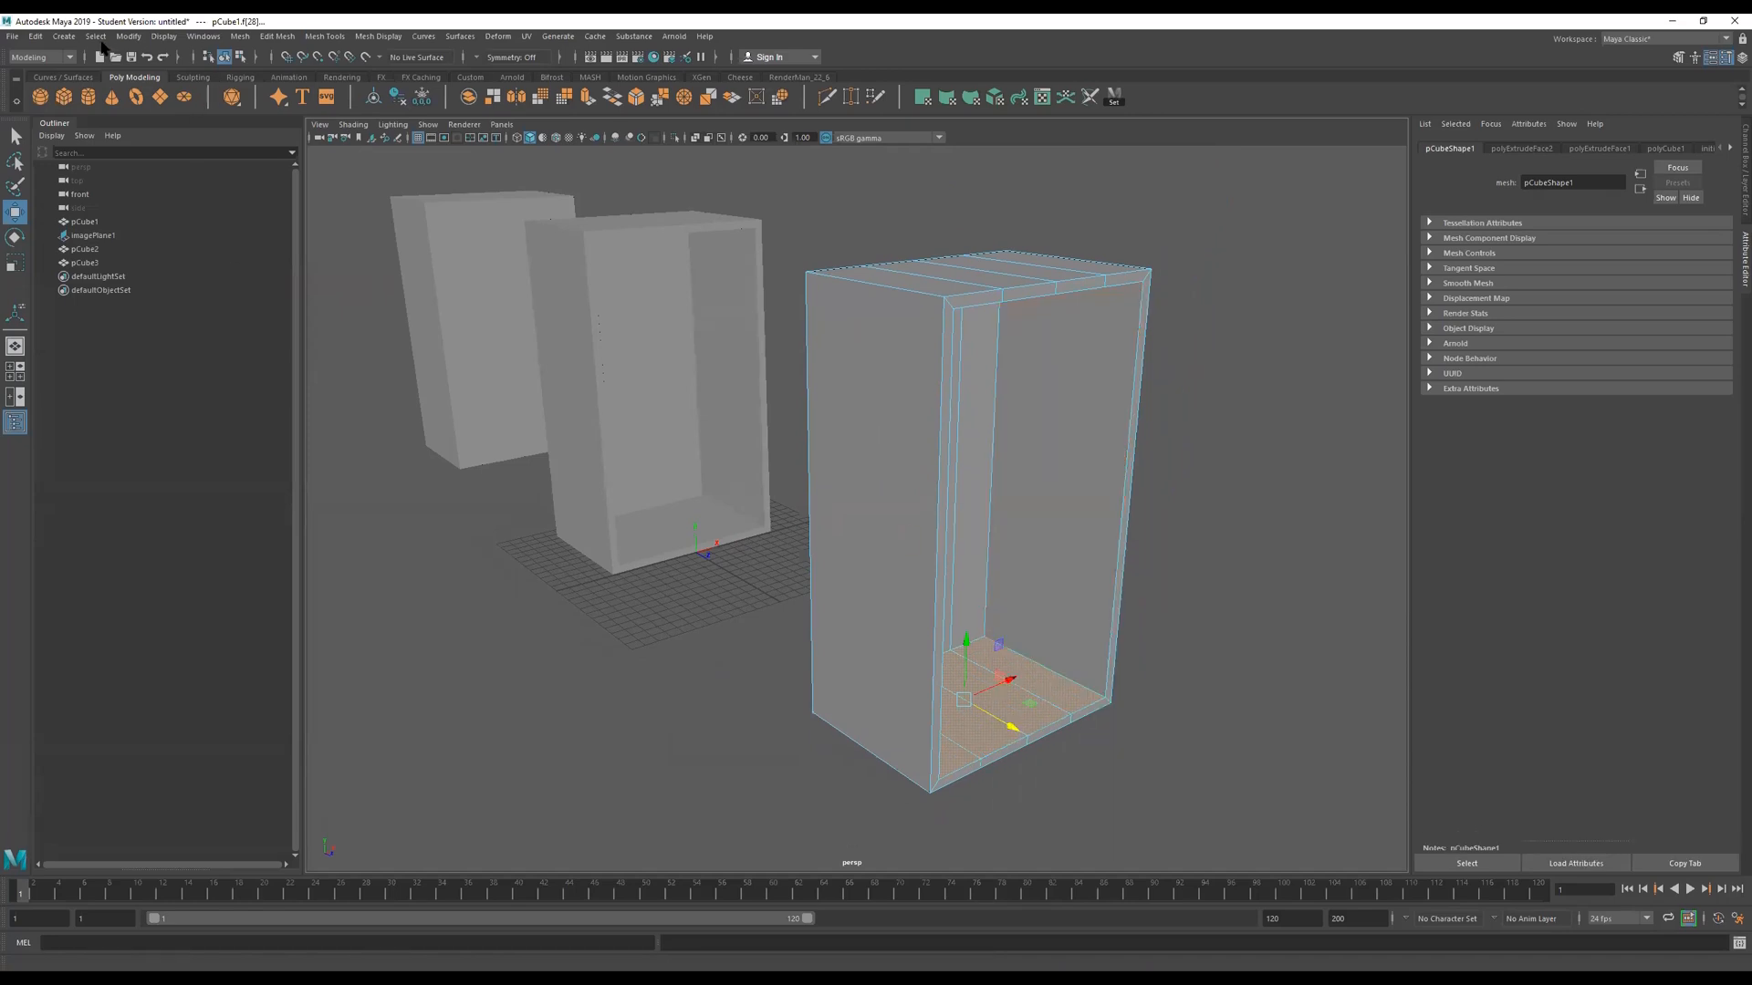
click(97, 36)
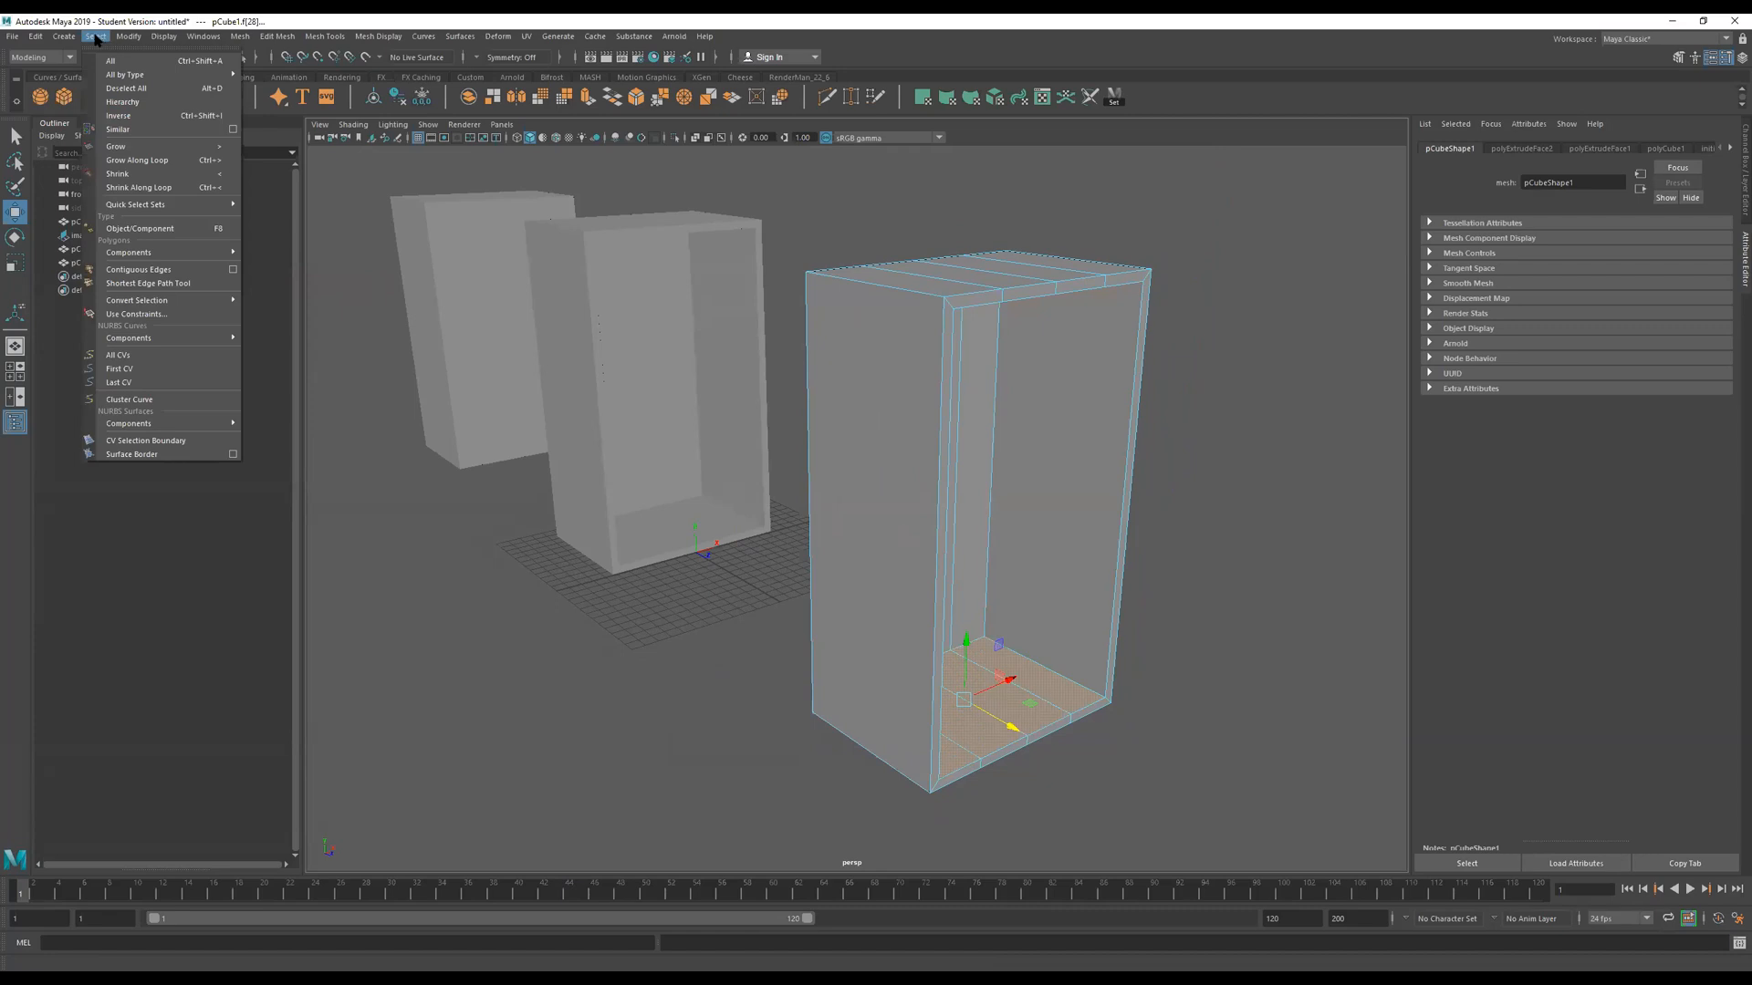
mouse_move(128, 79)
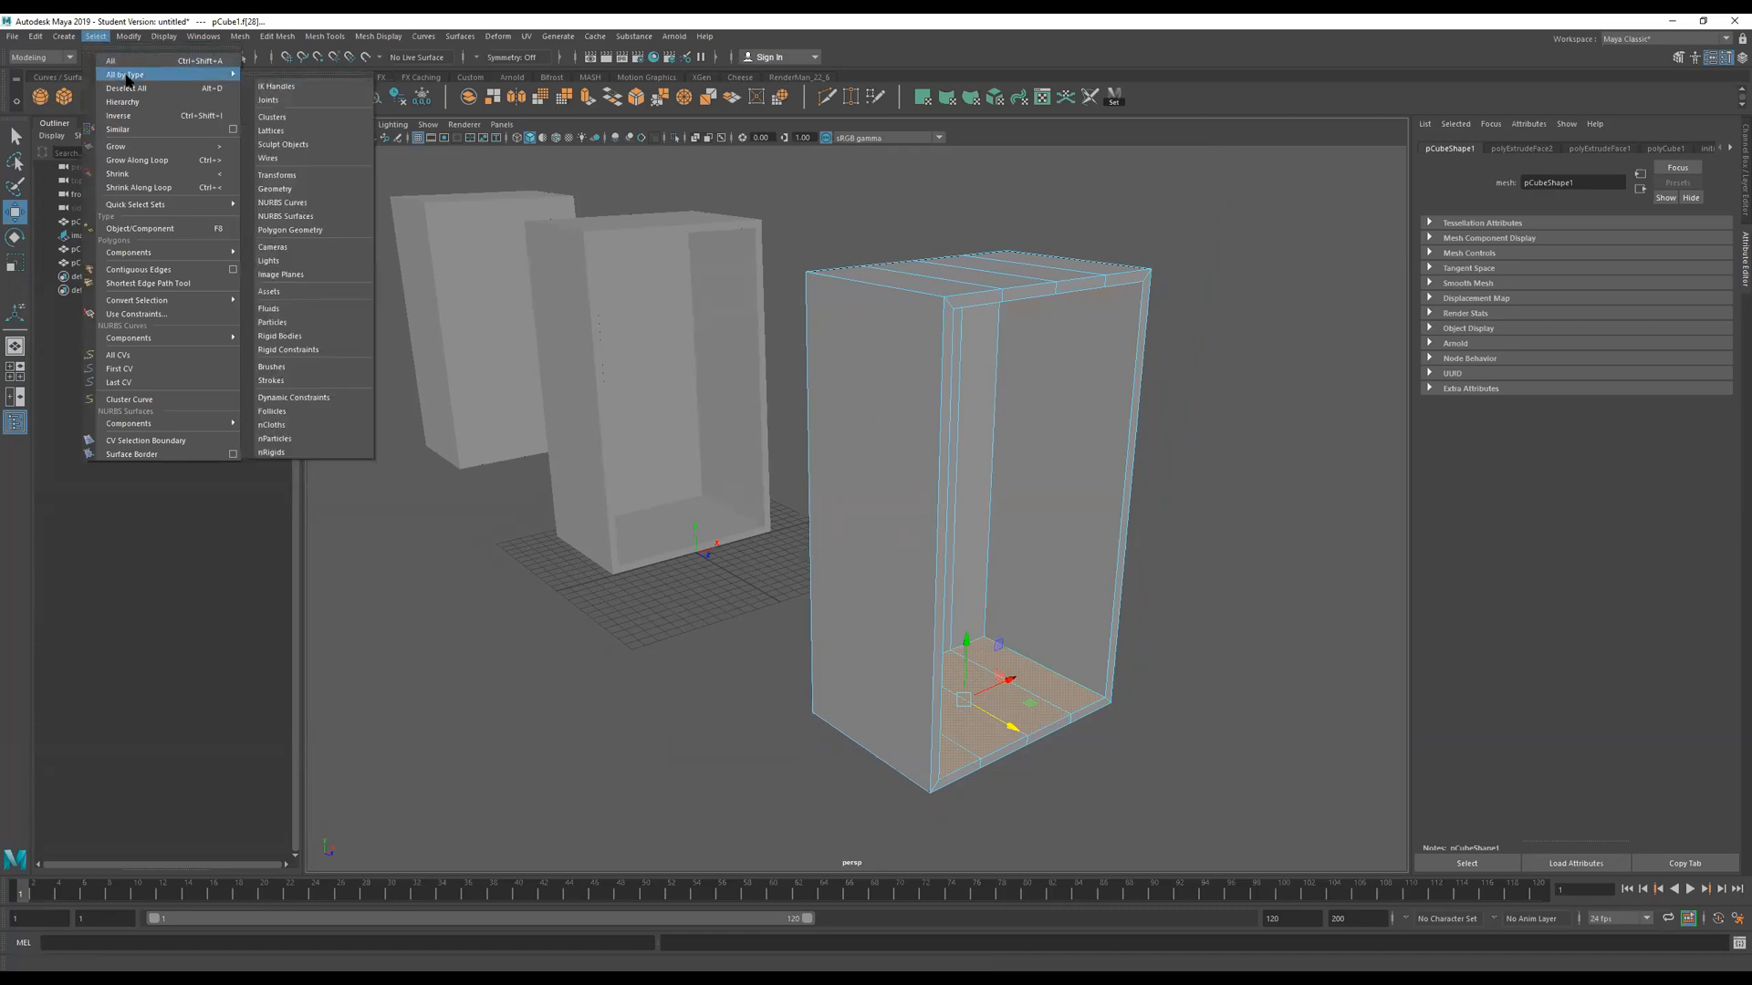
click(151, 116)
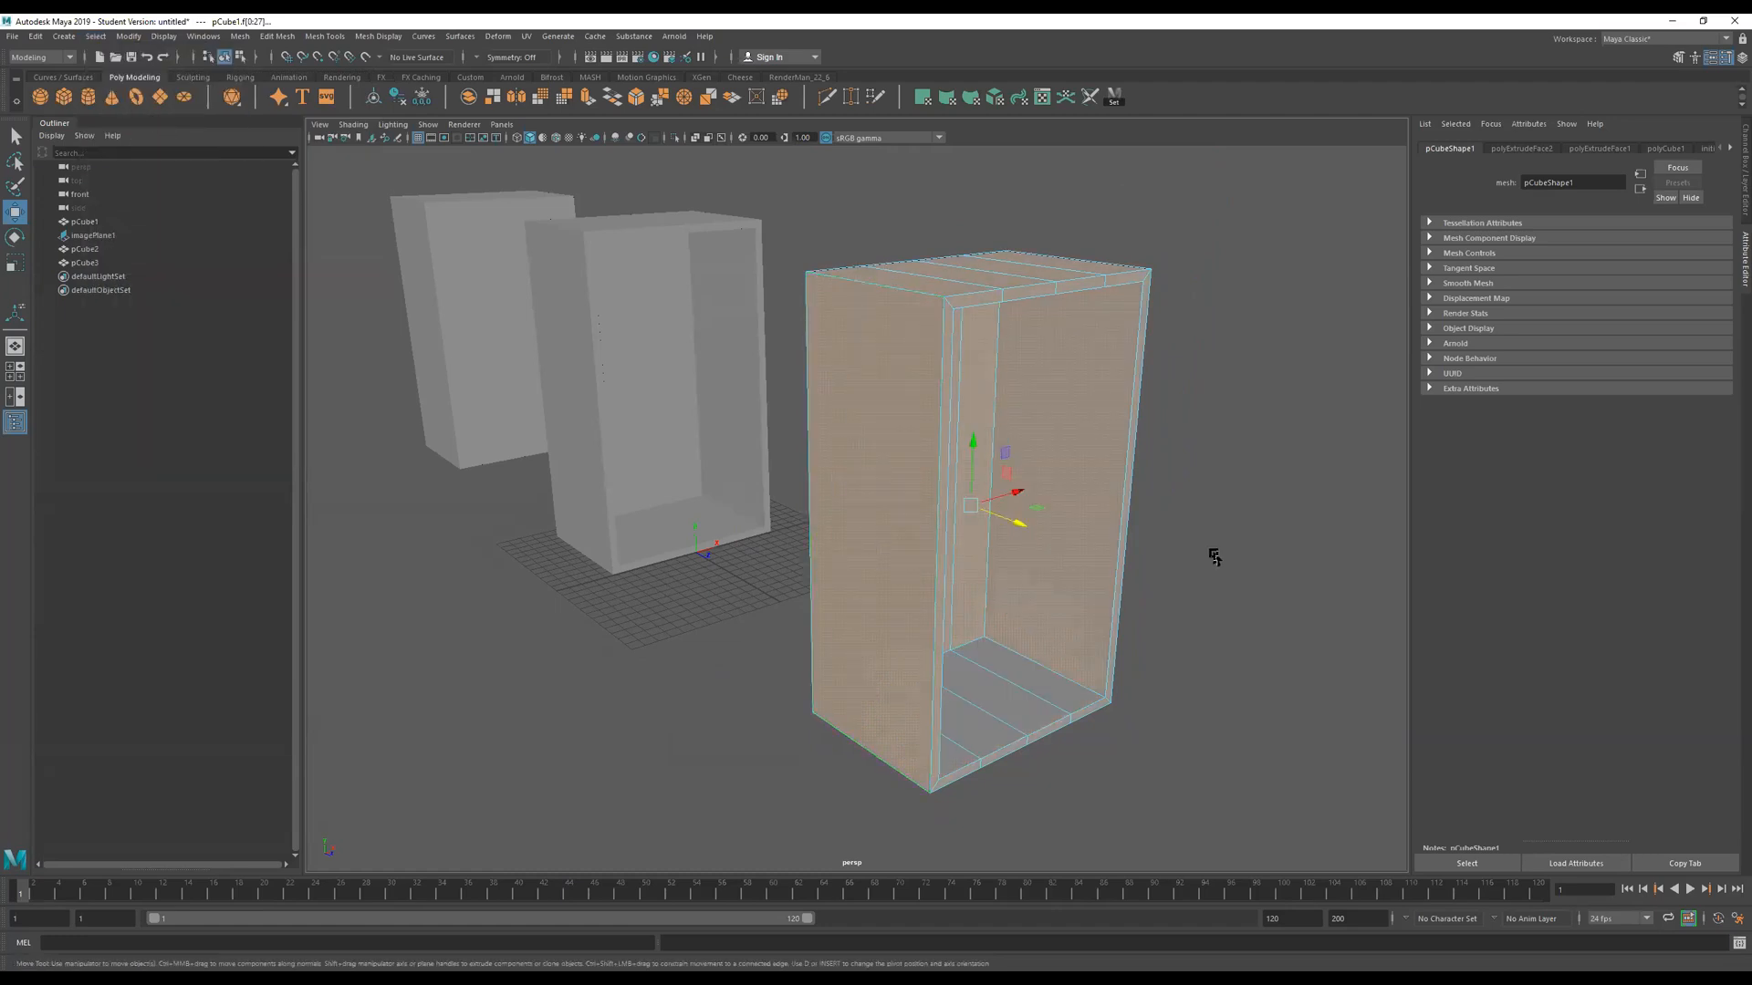
key(Delete)
right_drag(954, 712, 1368, 493)
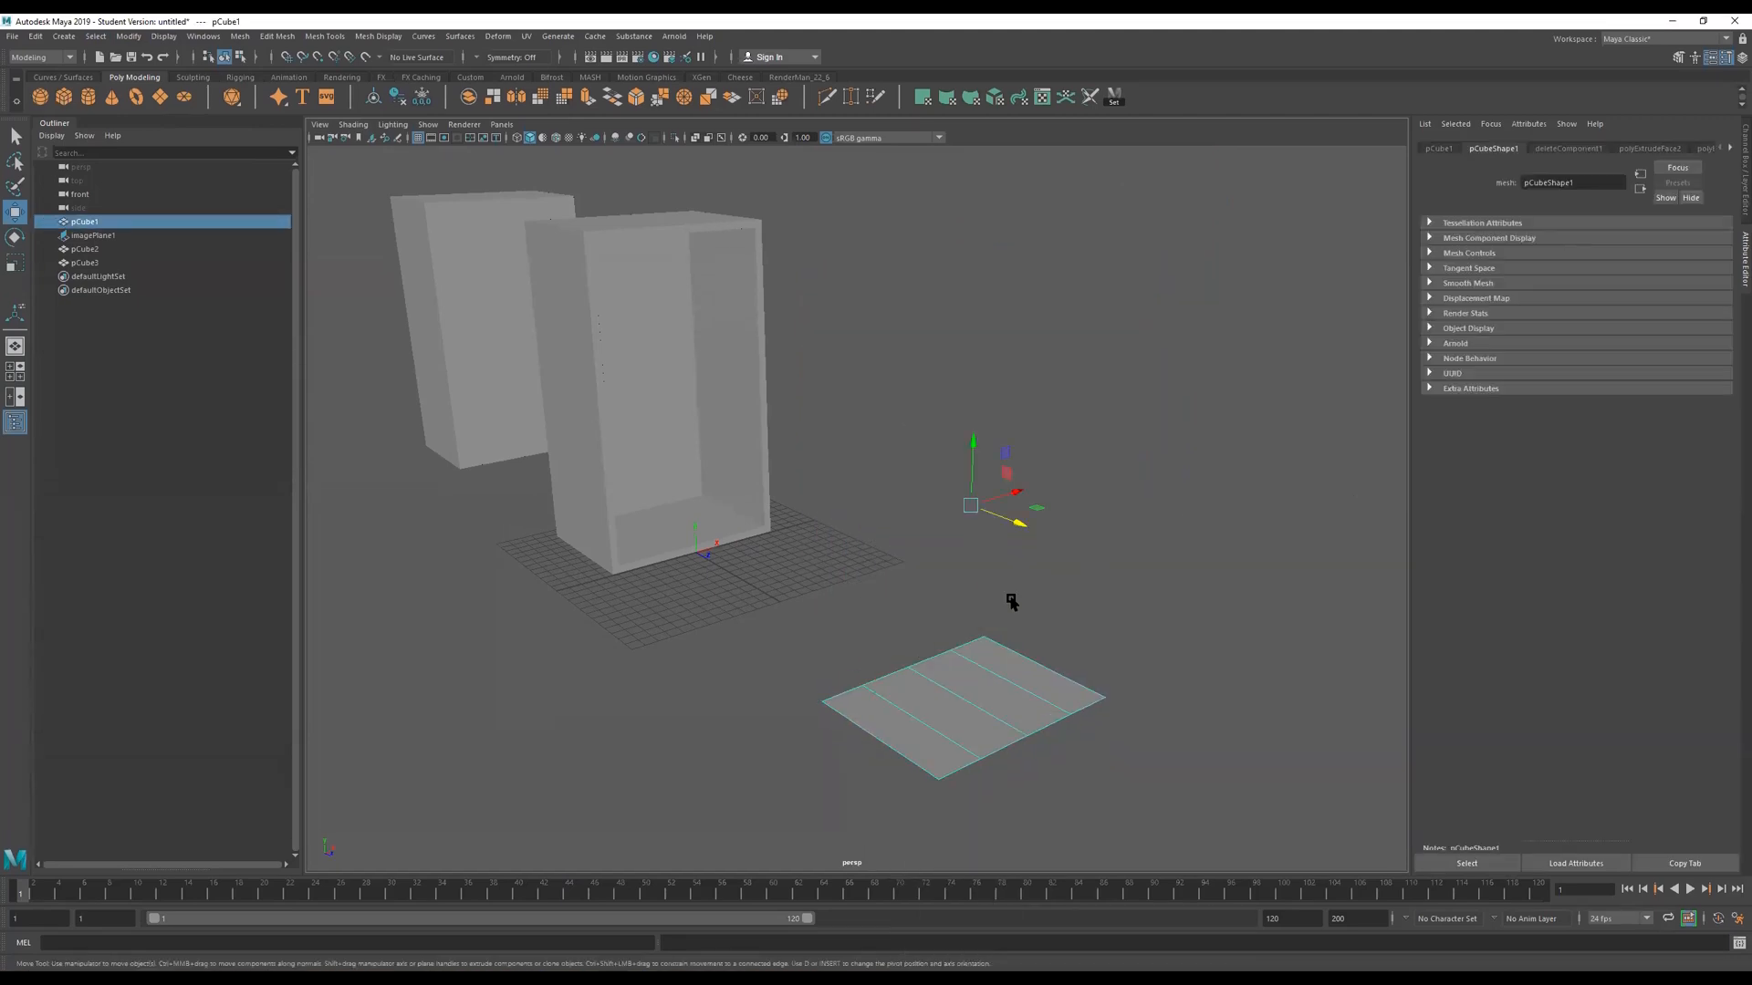
Center the floor panel's pivot and move the panel into the lower part of the cabinet opening.
click(375, 99)
drag(1024, 733, 693, 555)
drag(672, 463, 657, 422)
scroll(878, 480, up, 5)
alt+drag(879, 481, 958, 677)
alt+drag(860, 469, 723, 411)
alt+middle_drag(825, 587, 648, 497)
alt+drag(649, 497, 821, 525)
mouse_move(827, 586)
alt+mouse_down()
mouse_move(782, 586)
mouse_move(808, 559)
alt+mouse_up()
Rotate the panel upright, facing the cabinet front, and lower it slightly within the opening.
key(e)
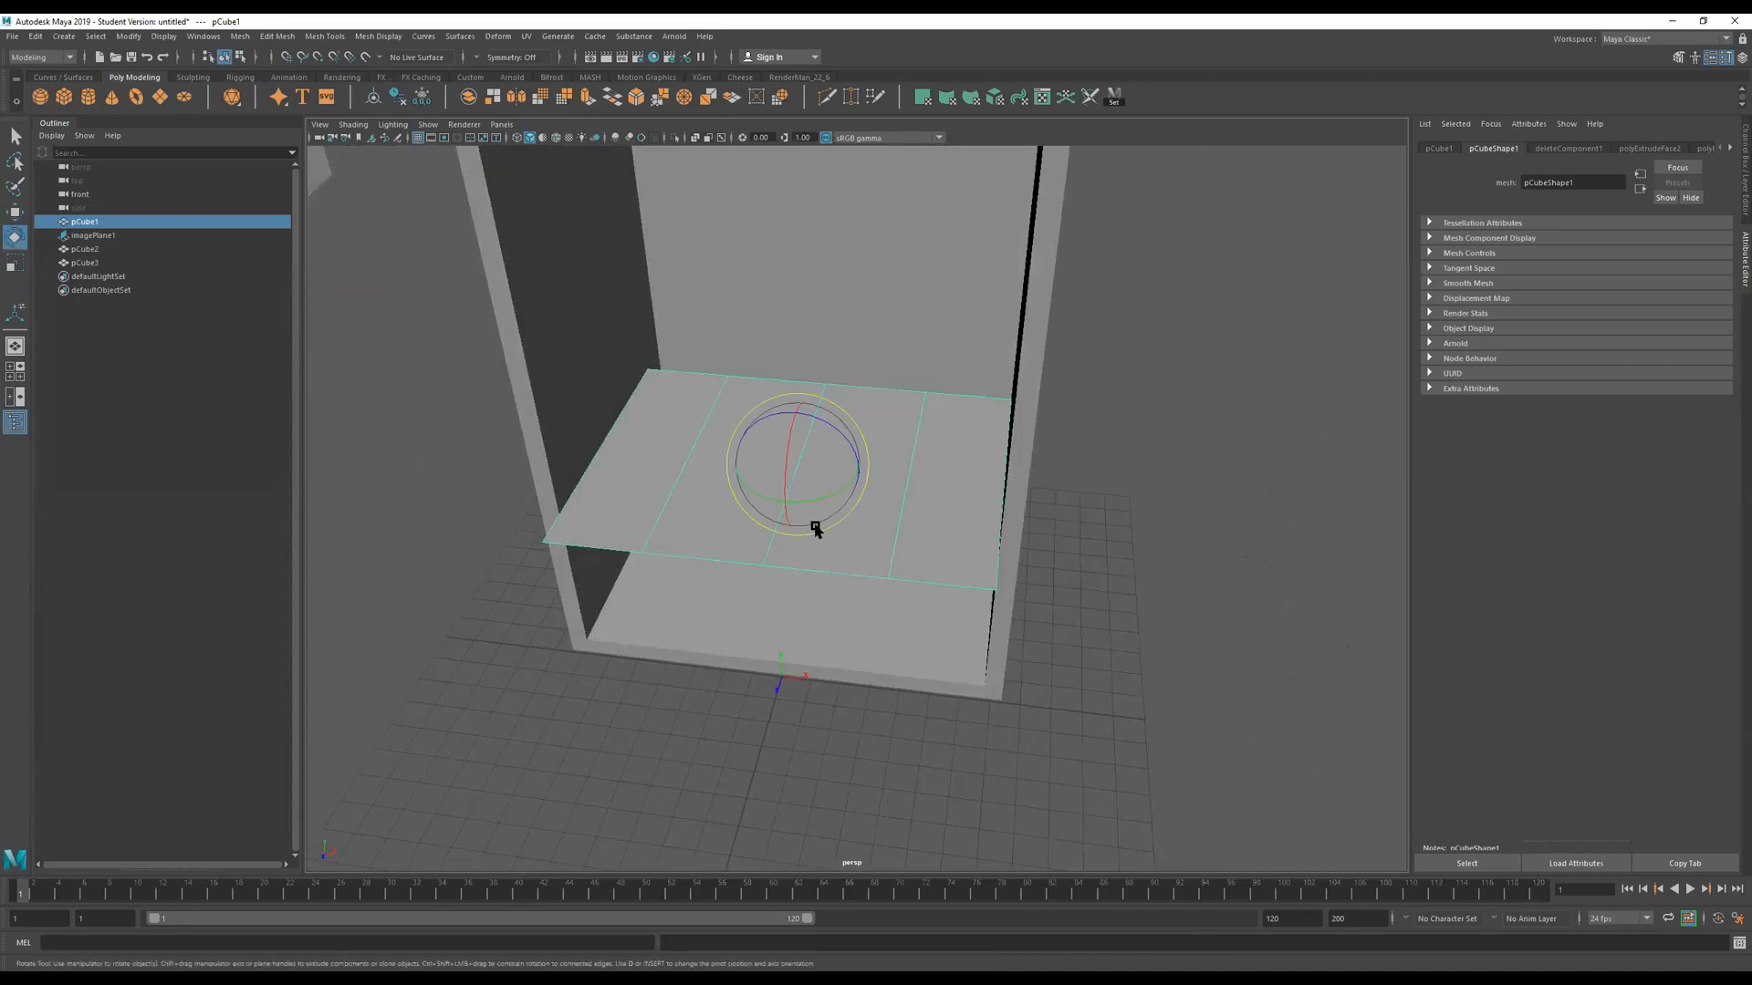
drag(791, 440, 750, 362)
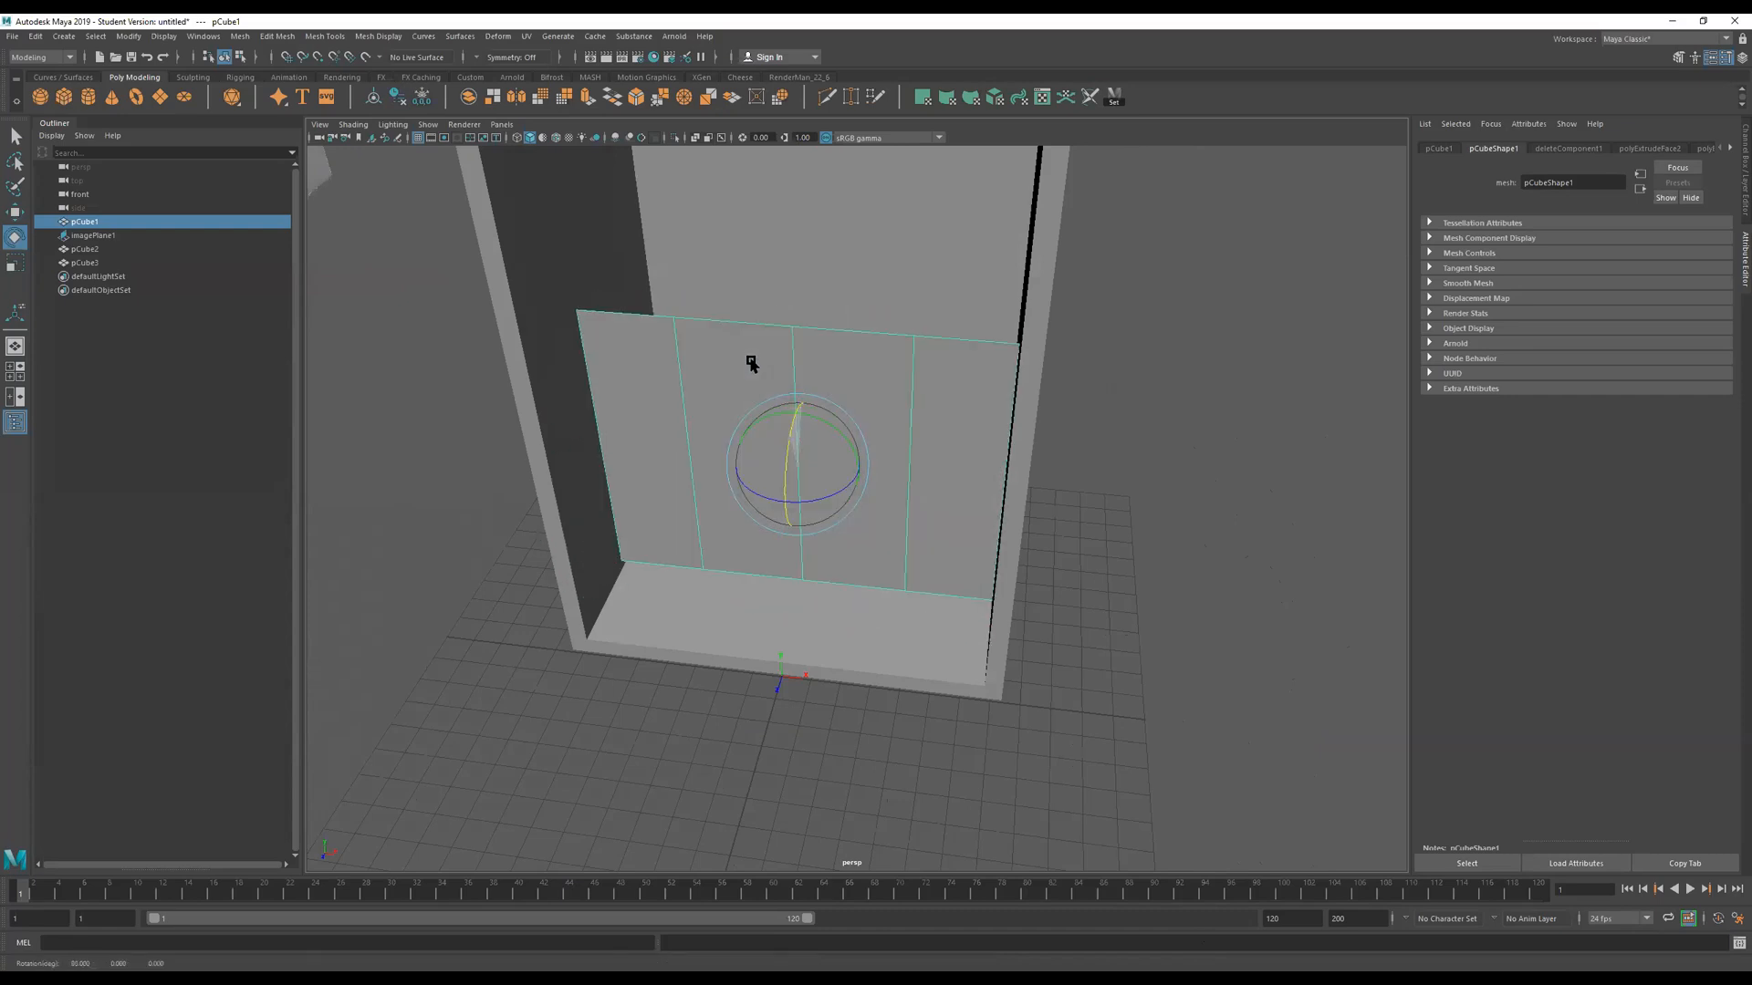
alt+drag(880, 506, 893, 472)
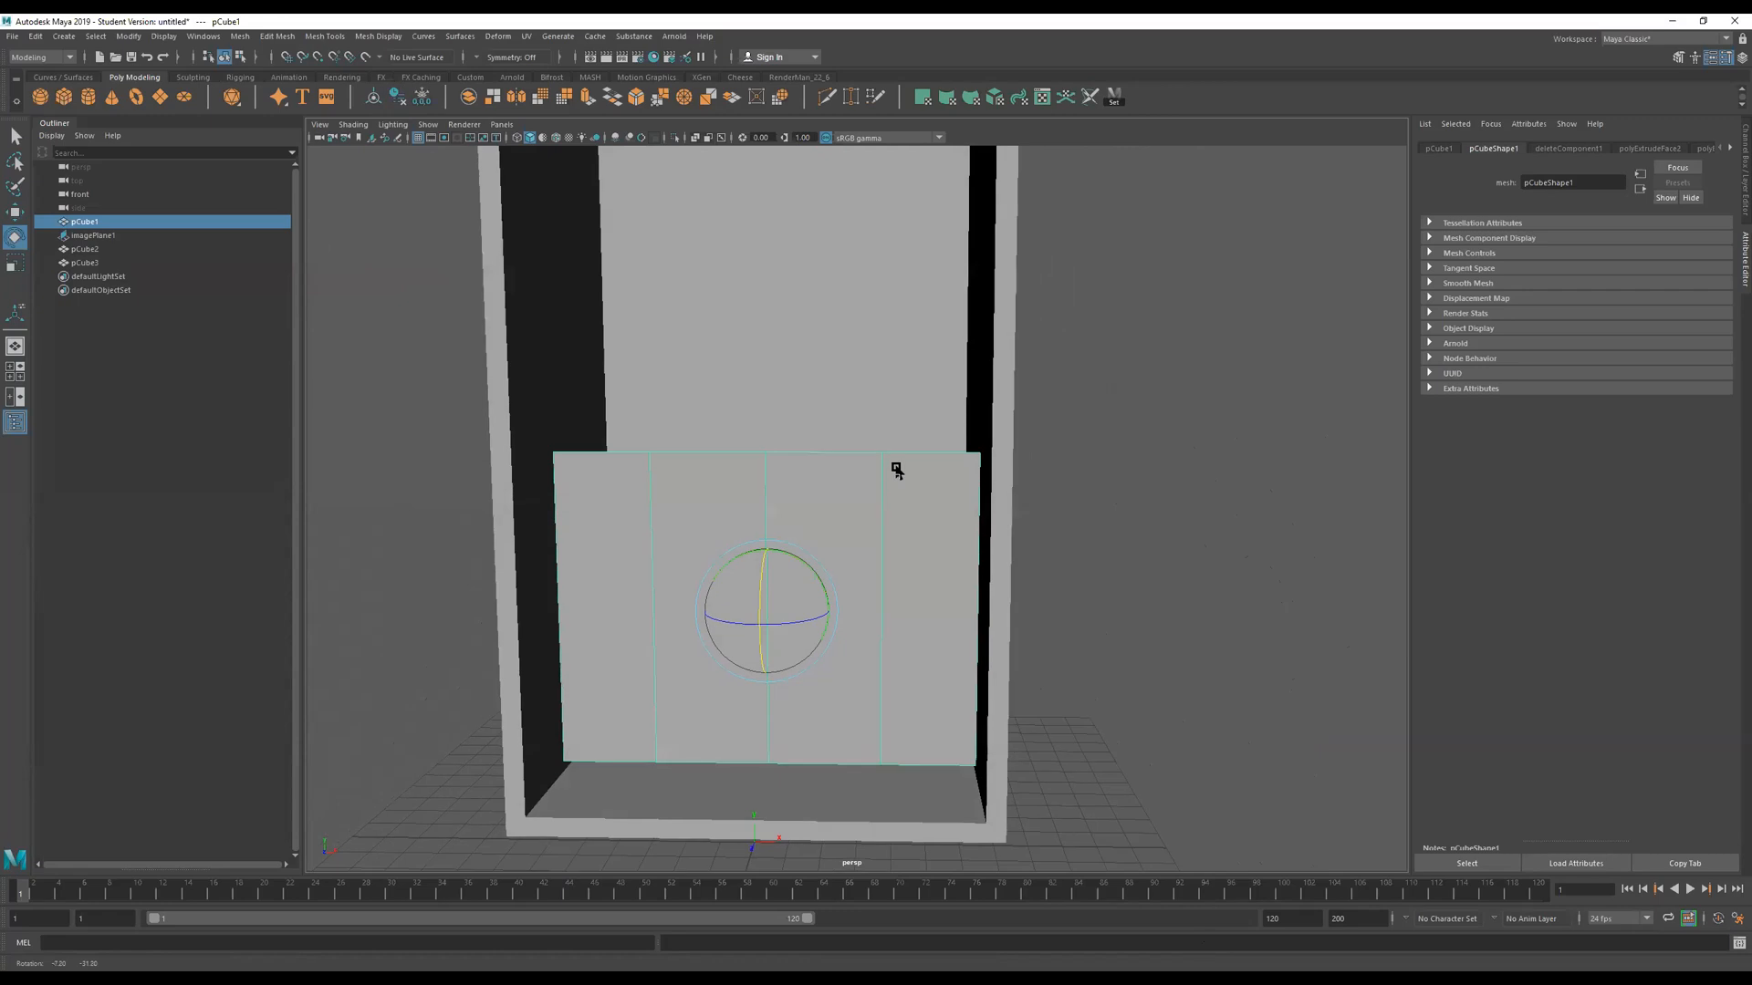
alt+middle_drag(897, 475, 1005, 428)
key(w)
drag(865, 626, 875, 636)
Shorten the panel by lowering its top vertices, and move it forward to the cabinet's front edge.
right_drag(865, 443, 694, 420)
drag(1244, 305, 501, 512)
drag(866, 481, 890, 557)
right_drag(963, 540, 1434, 335)
alt+drag(1323, 438, 1056, 586)
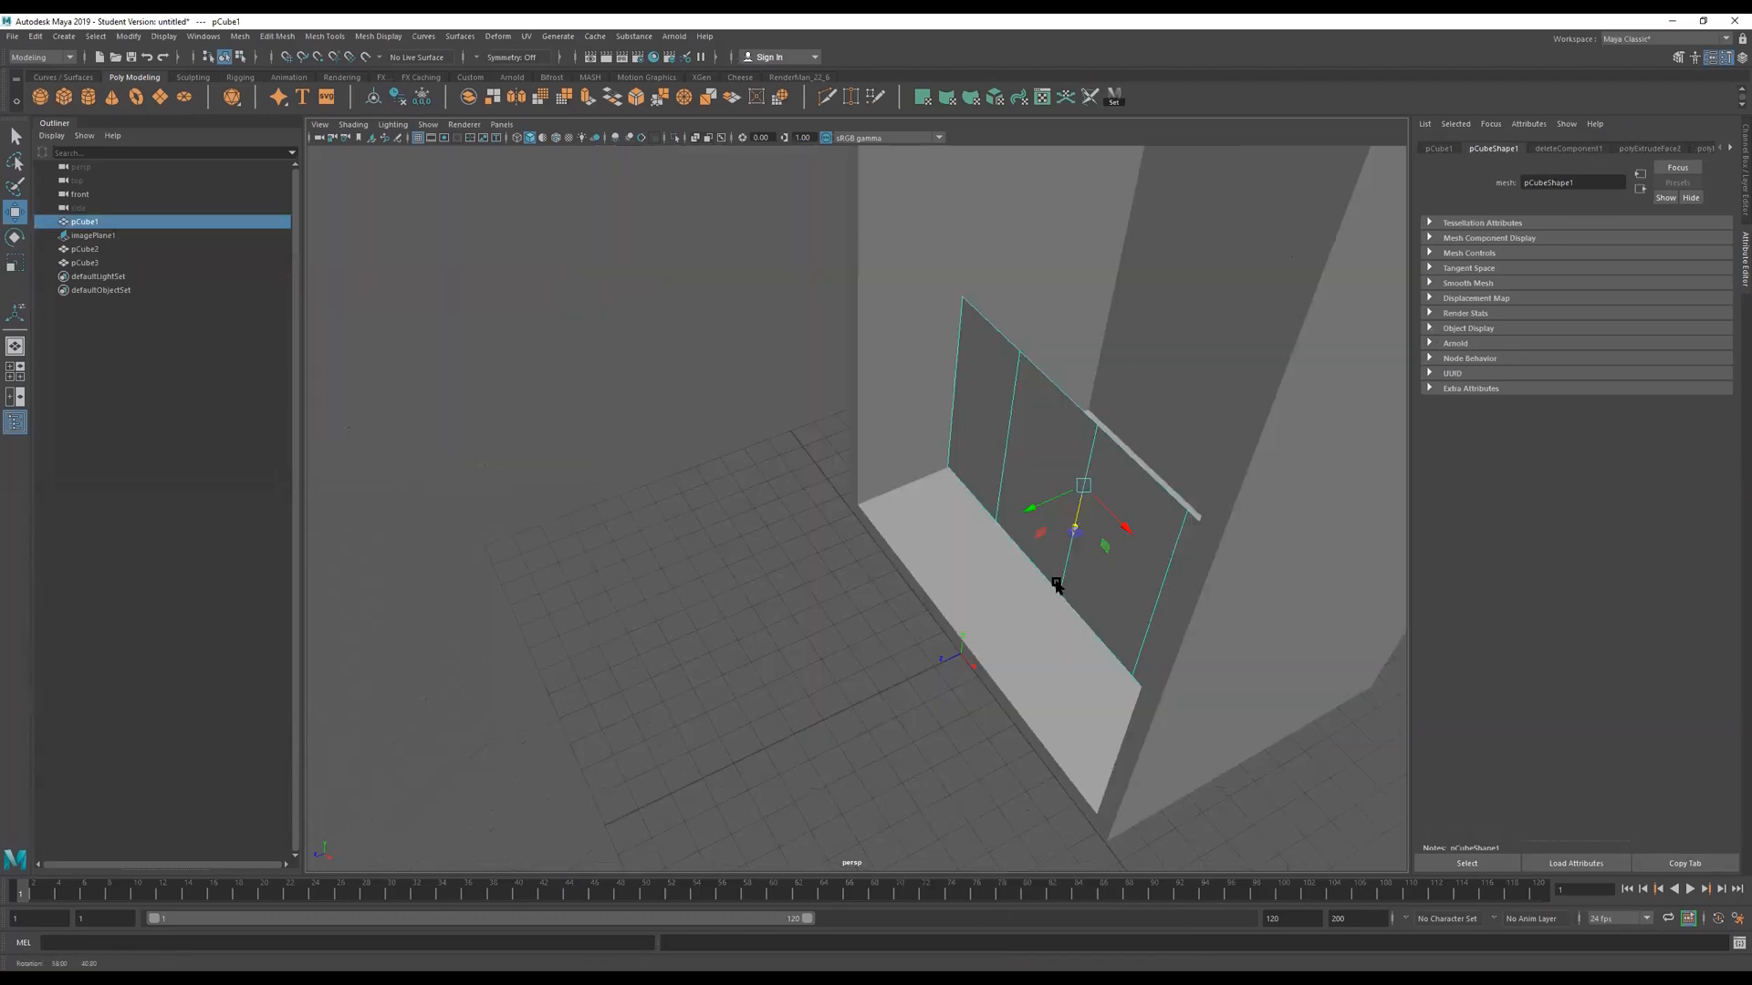
drag(1036, 509, 948, 535)
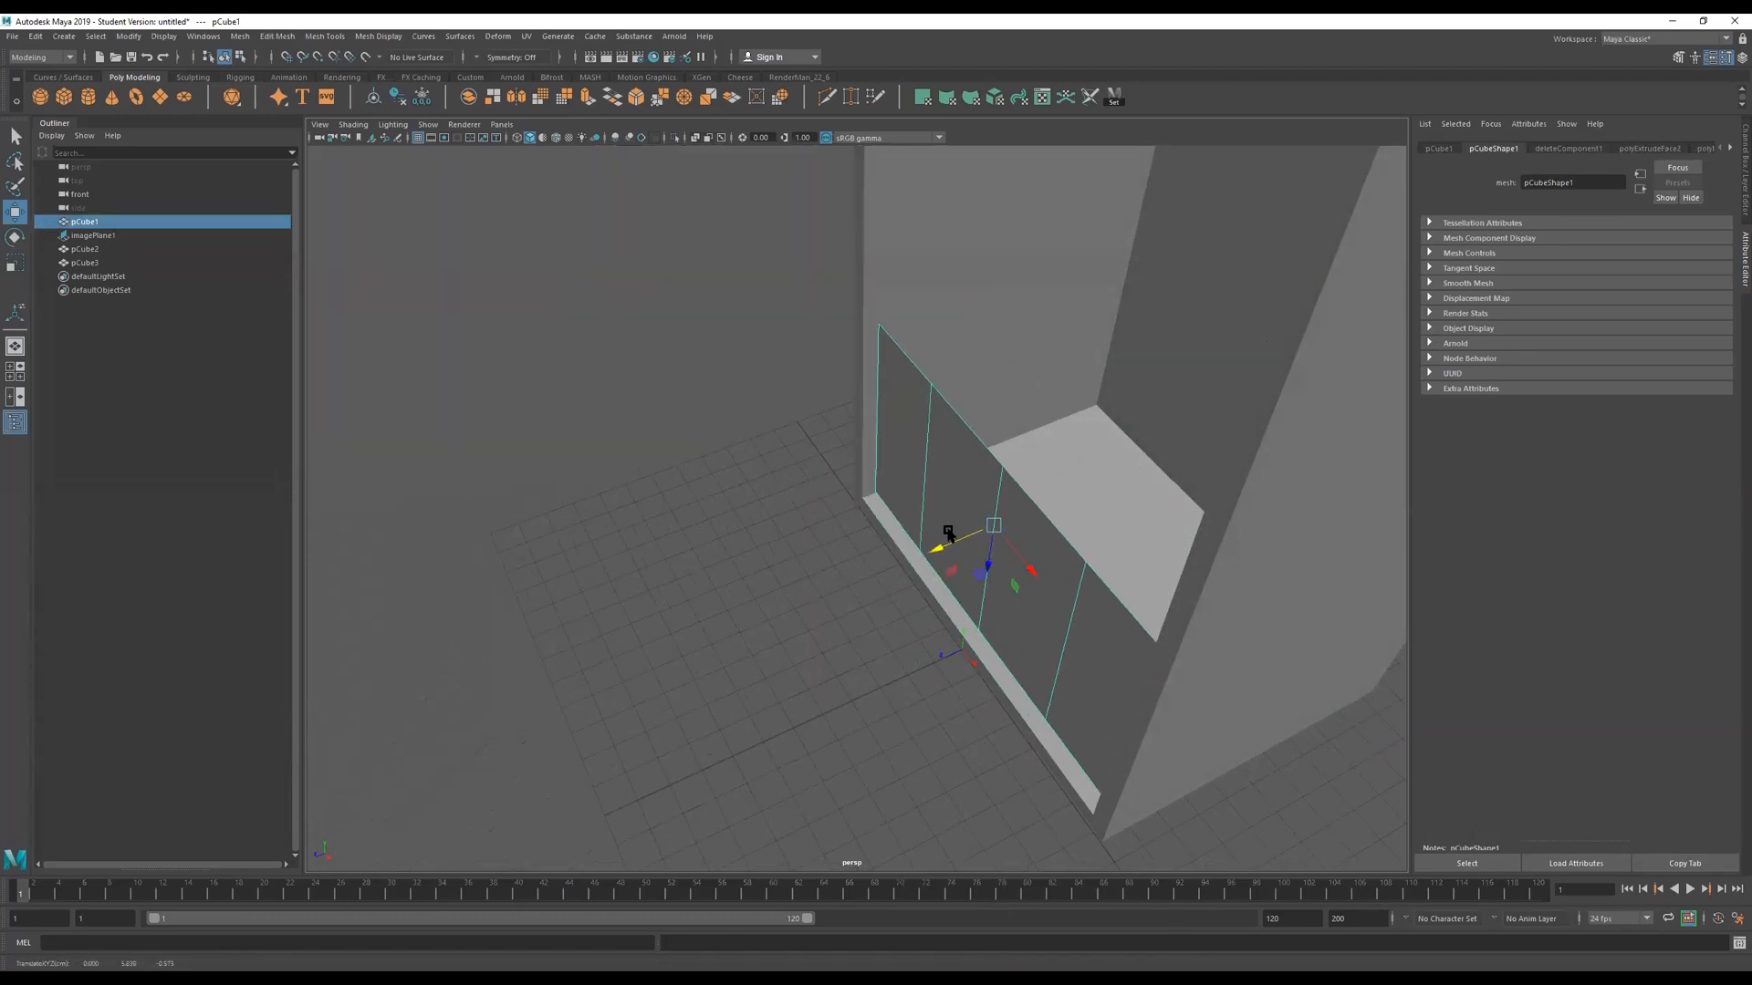
Extrude the lower panel to give it thickness, and return to object mode.
key(ctrl+e)
drag(855, 454, 1016, 469)
right_drag(929, 472, 1227, 325)
Duplicate the lower drawer panel and move the copy up to the top of the cabinet opening.
alt+drag(1227, 326, 1072, 407)
scroll(802, 492, down, 3)
alt+drag(802, 493, 915, 481)
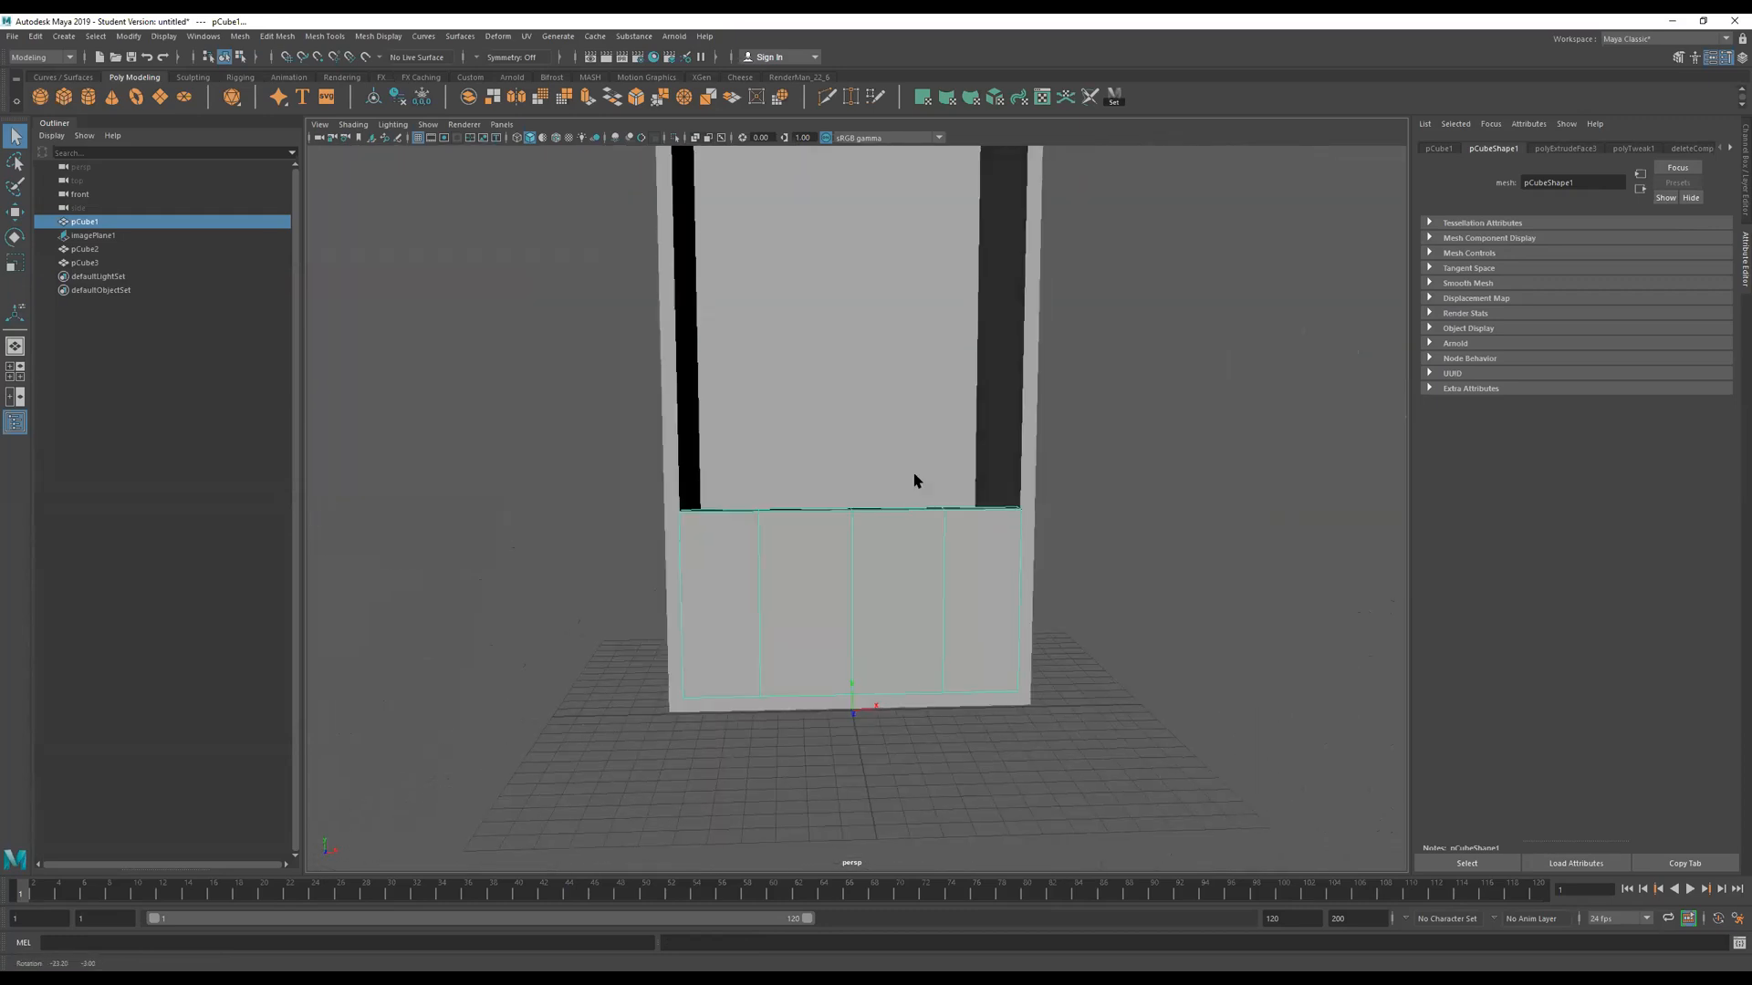
scroll(860, 484, down, 3)
alt+middle_drag(861, 484, 906, 615)
alt+drag(906, 615, 937, 633)
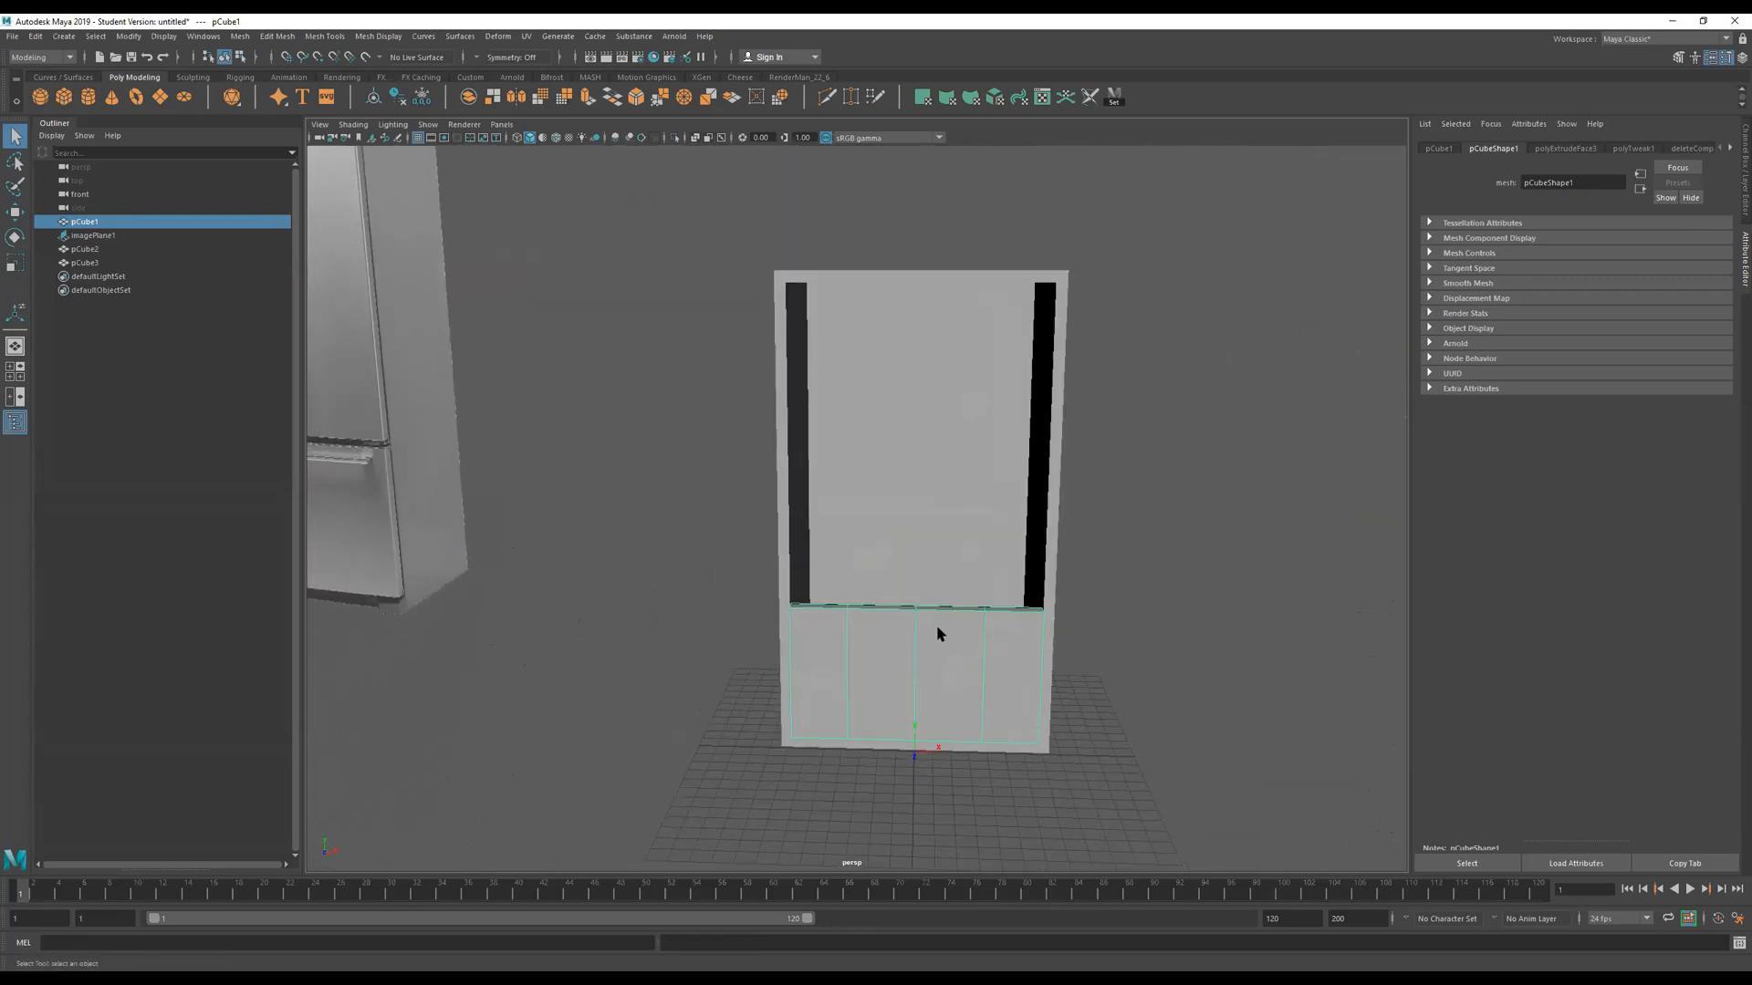
key(ctrl+d)
key(w)
drag(923, 702, 885, 410)
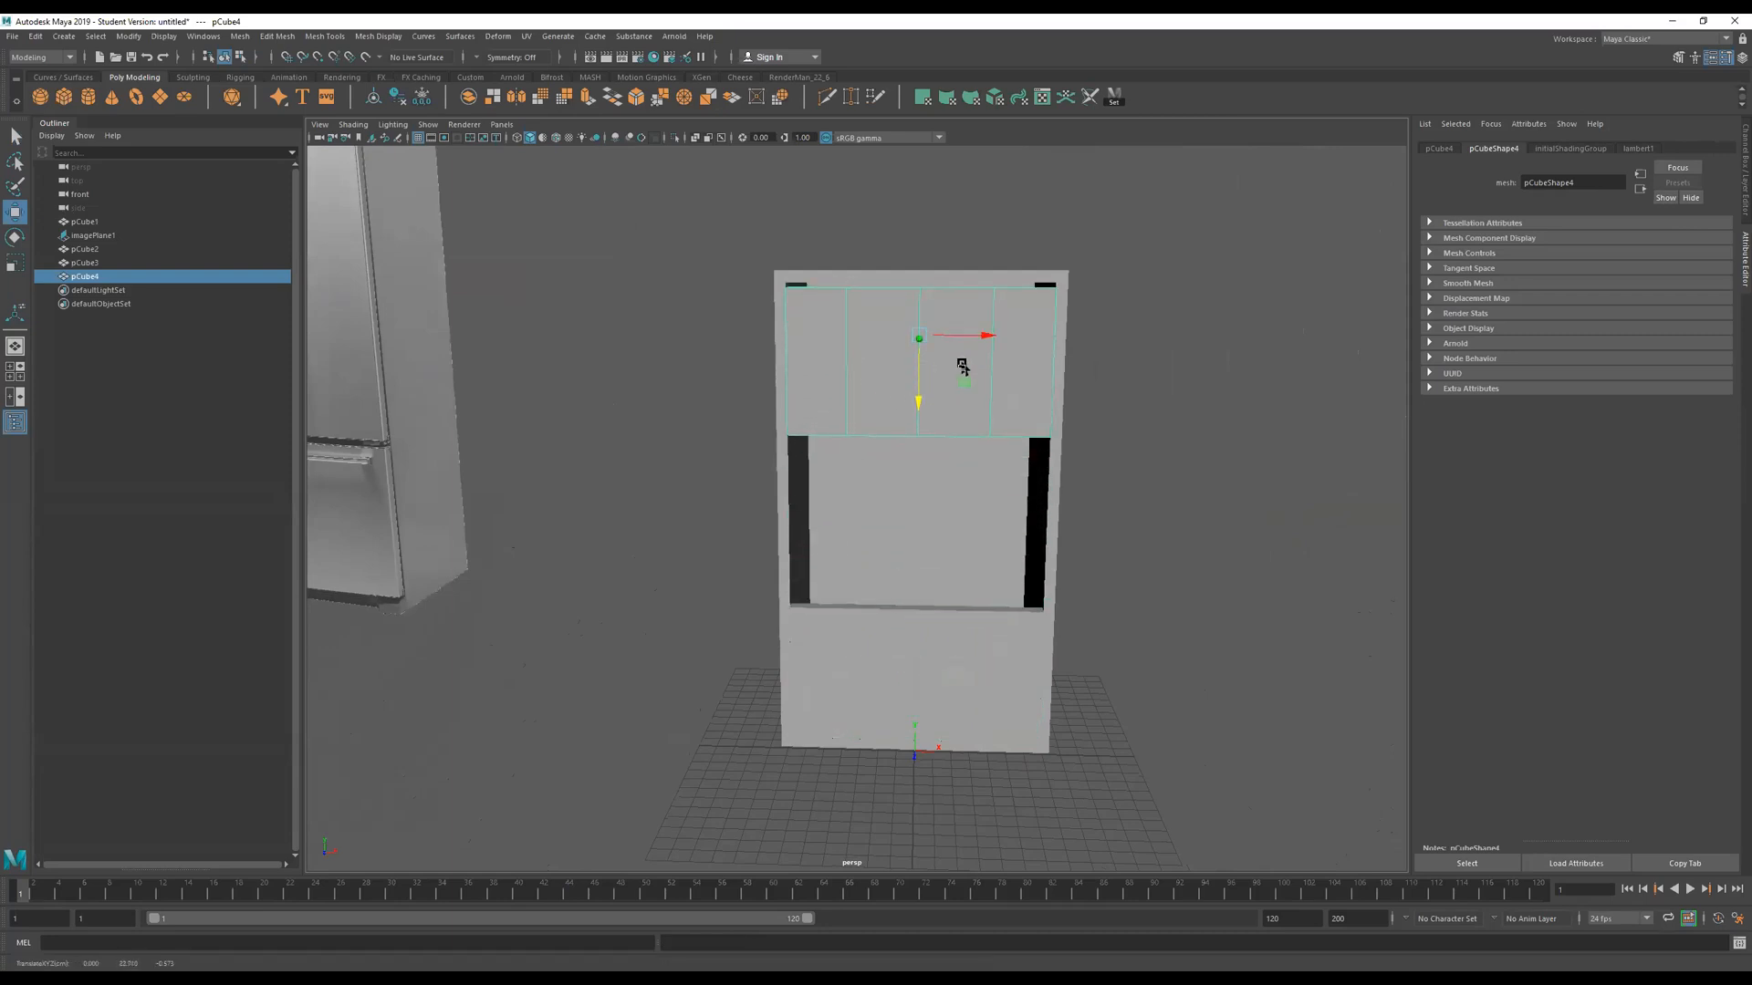
Delete the right half of the upper panel's faces and center the pivot on the remaining half.
alt+drag(984, 365, 944, 516)
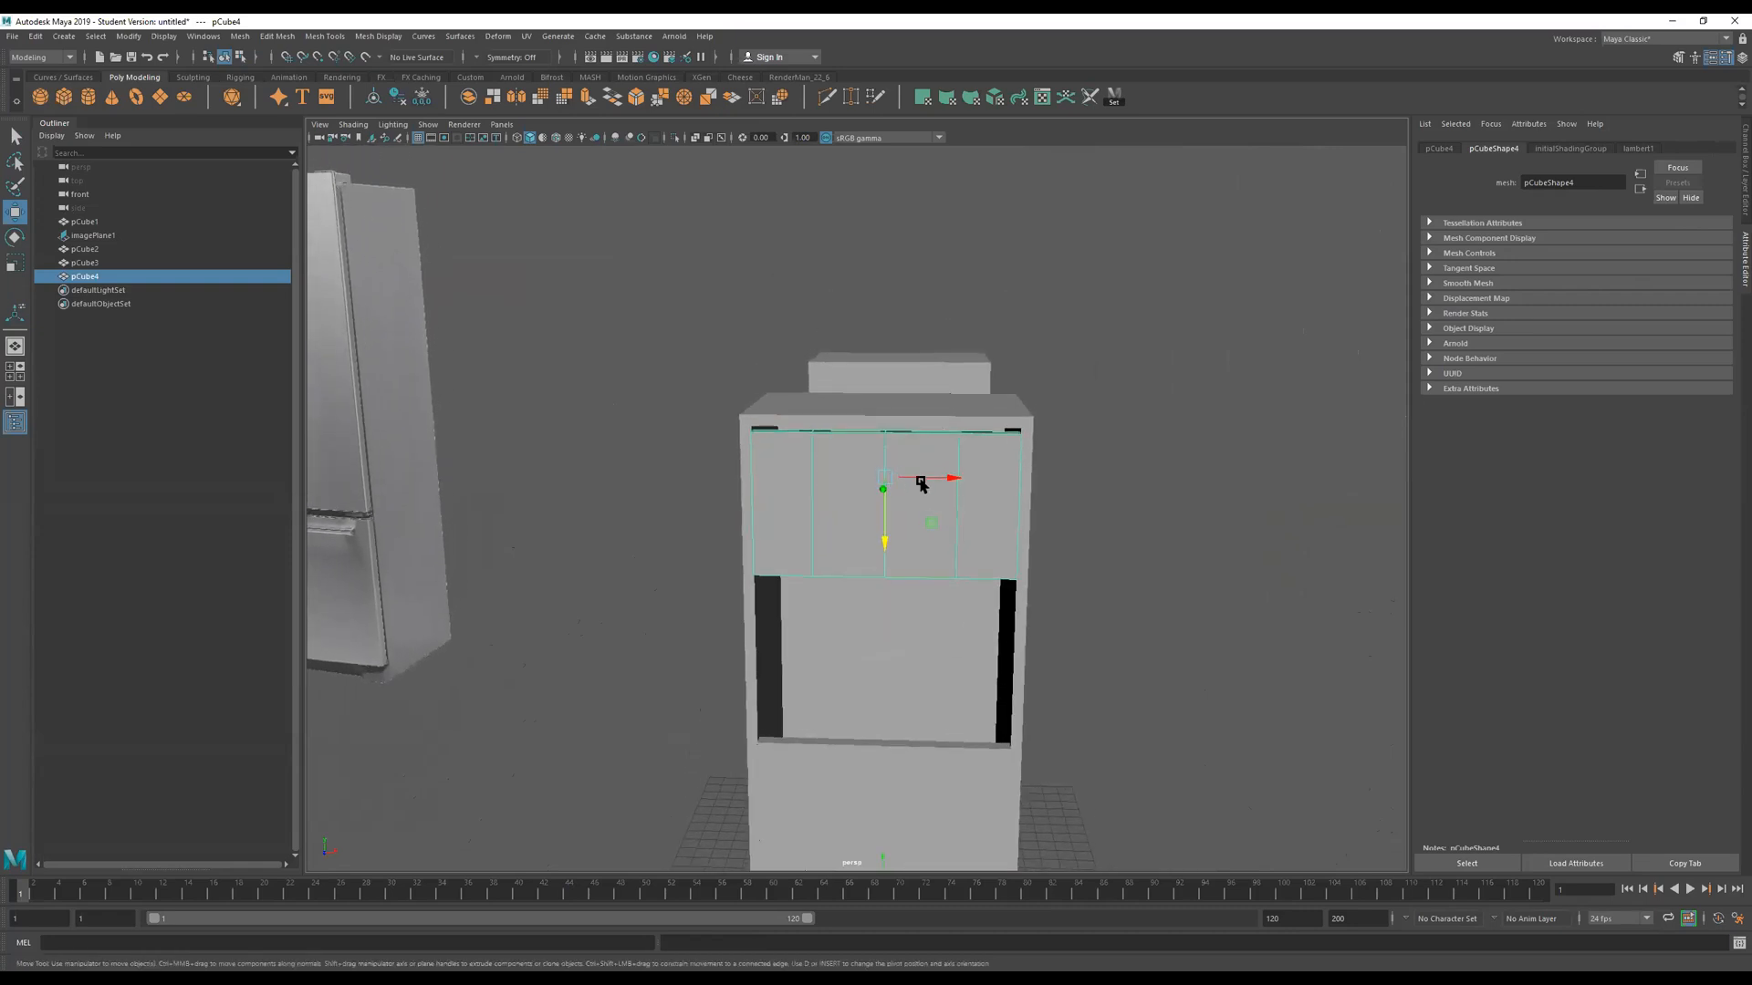
scroll(925, 518, up, 6)
alt+middle_drag(920, 502, 918, 469)
right_drag(943, 452, 943, 484)
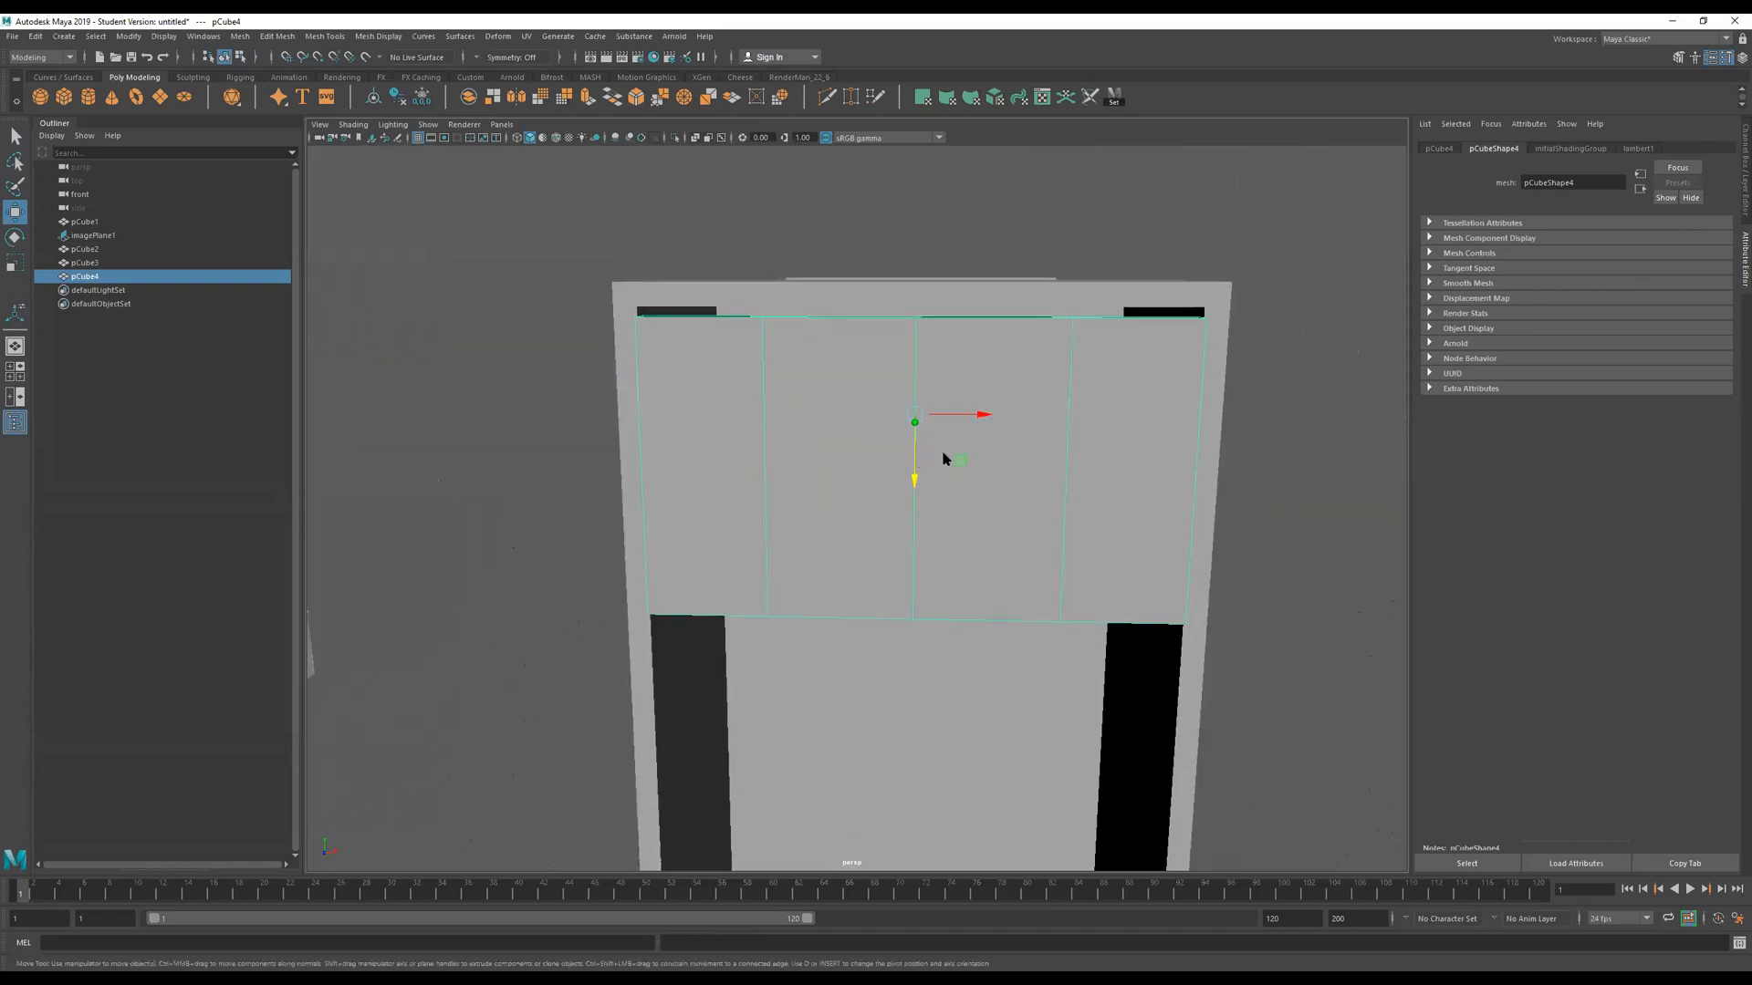
drag(1290, 209, 945, 775)
key(Delete)
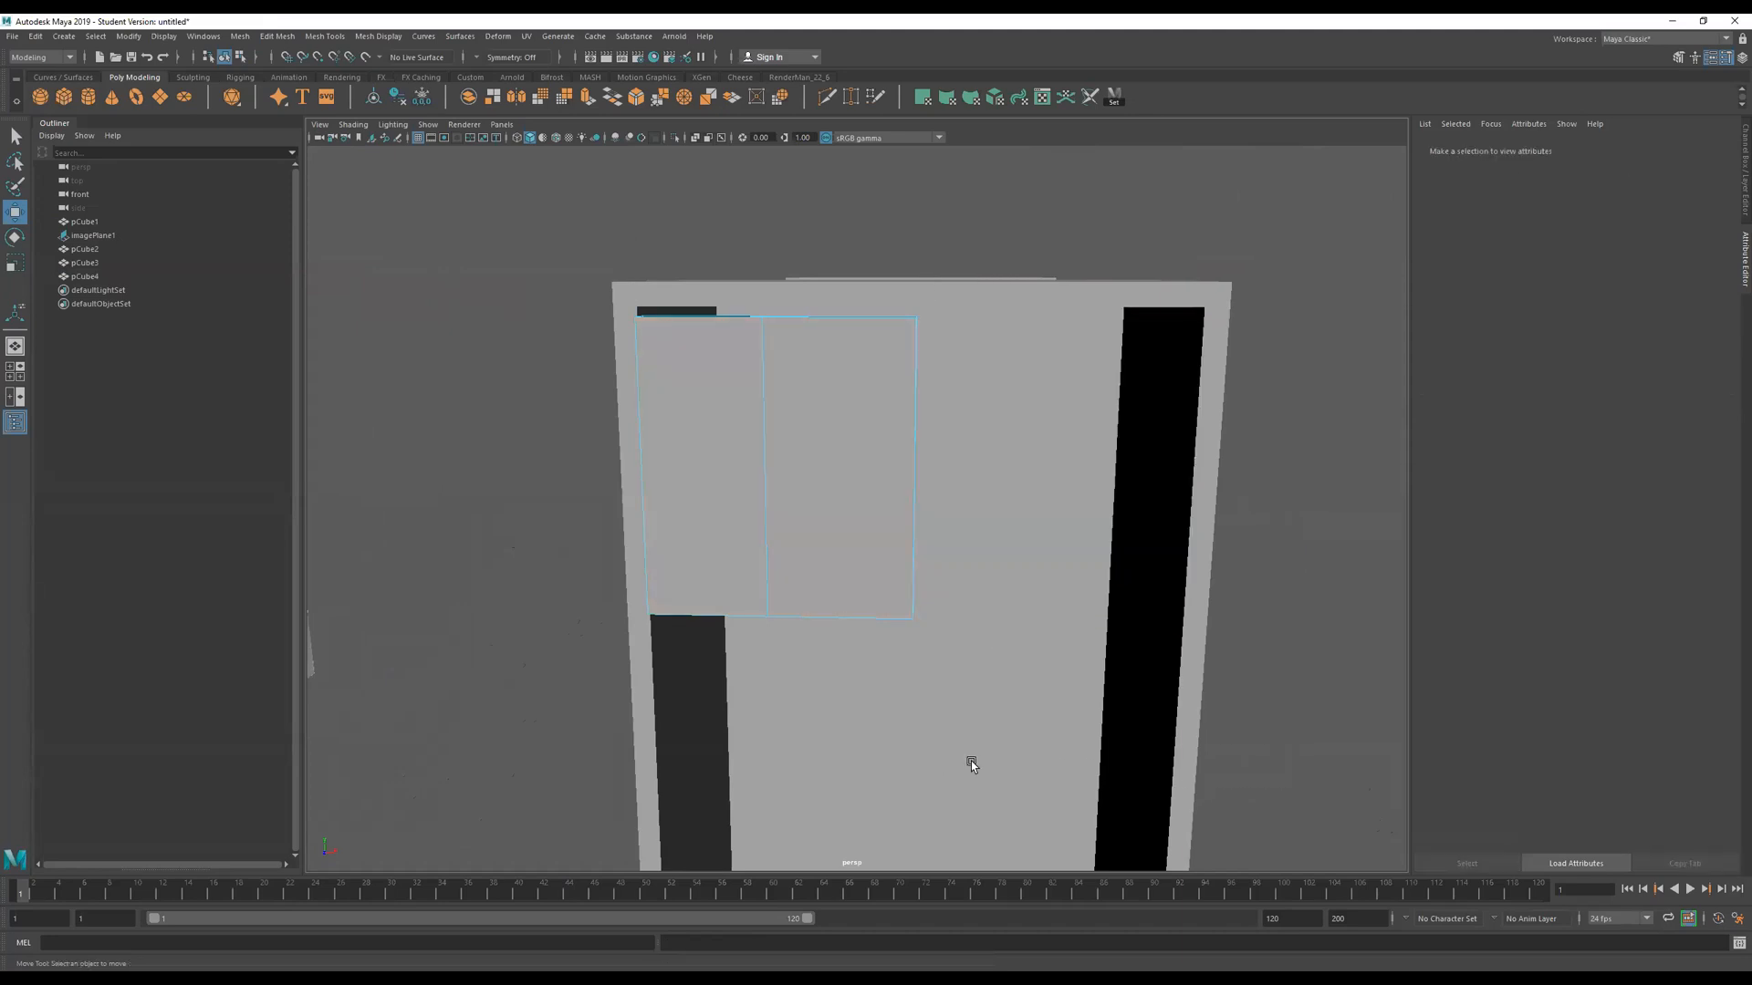
right_drag(821, 418, 1018, 272)
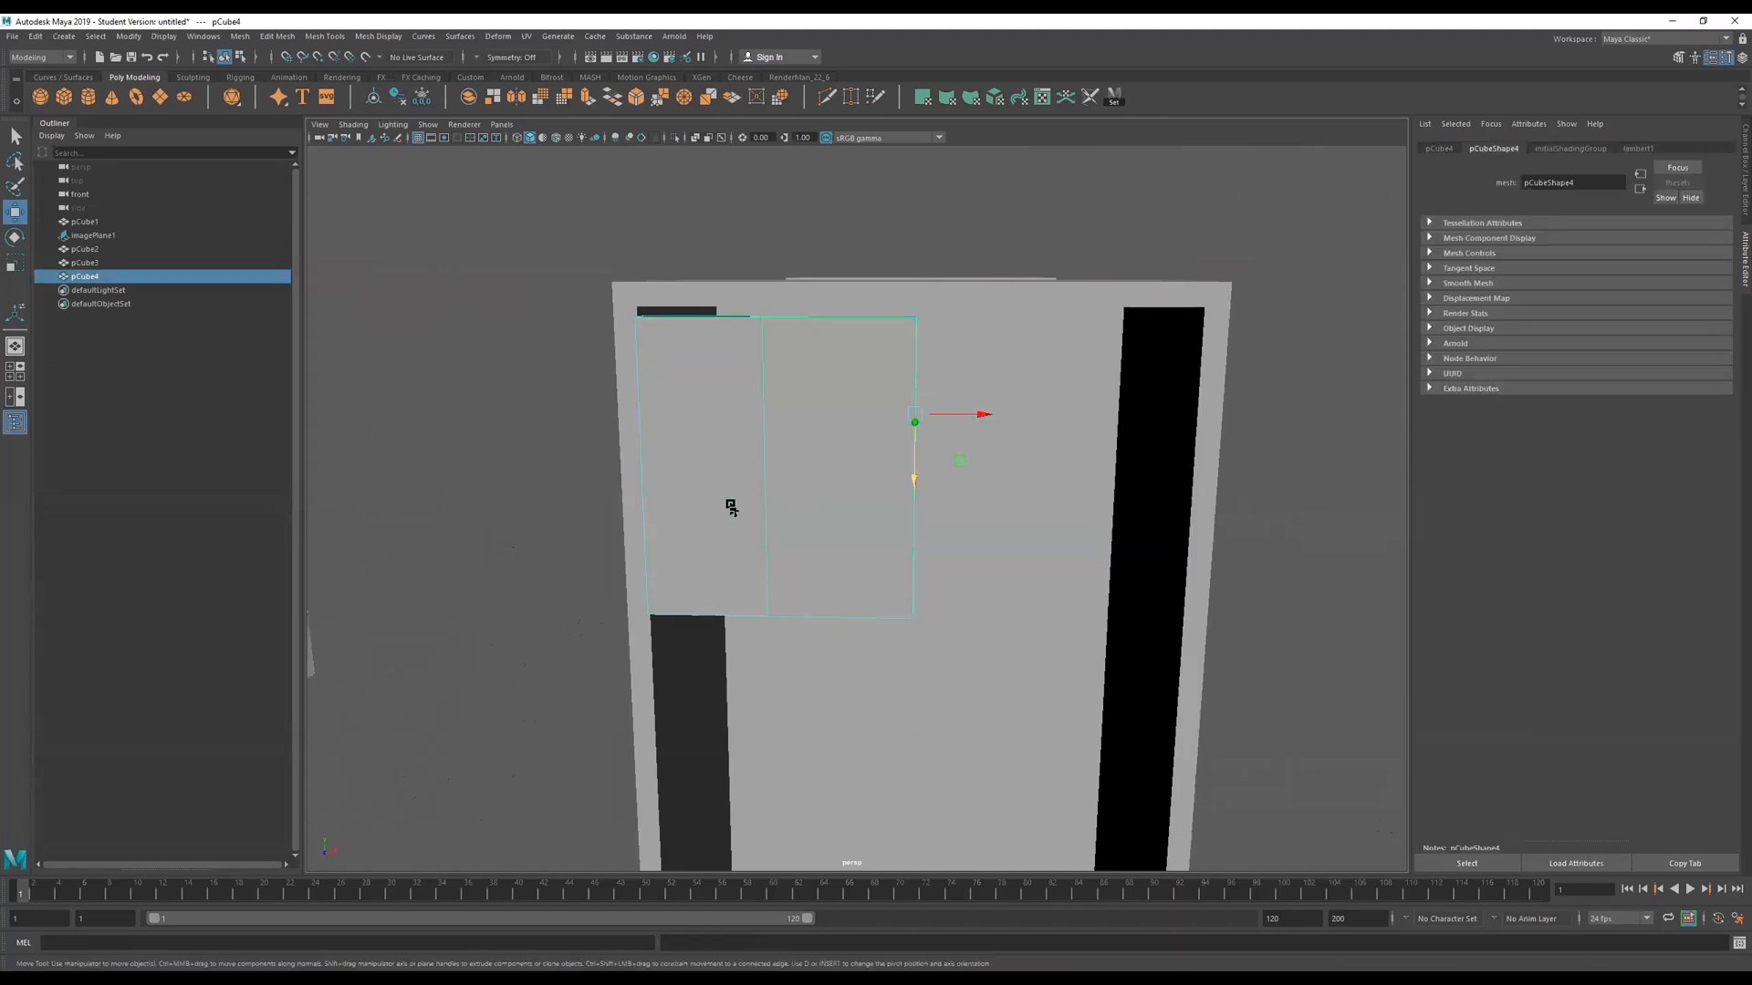
alt+drag(727, 501, 786, 497)
click(373, 96)
key(r)
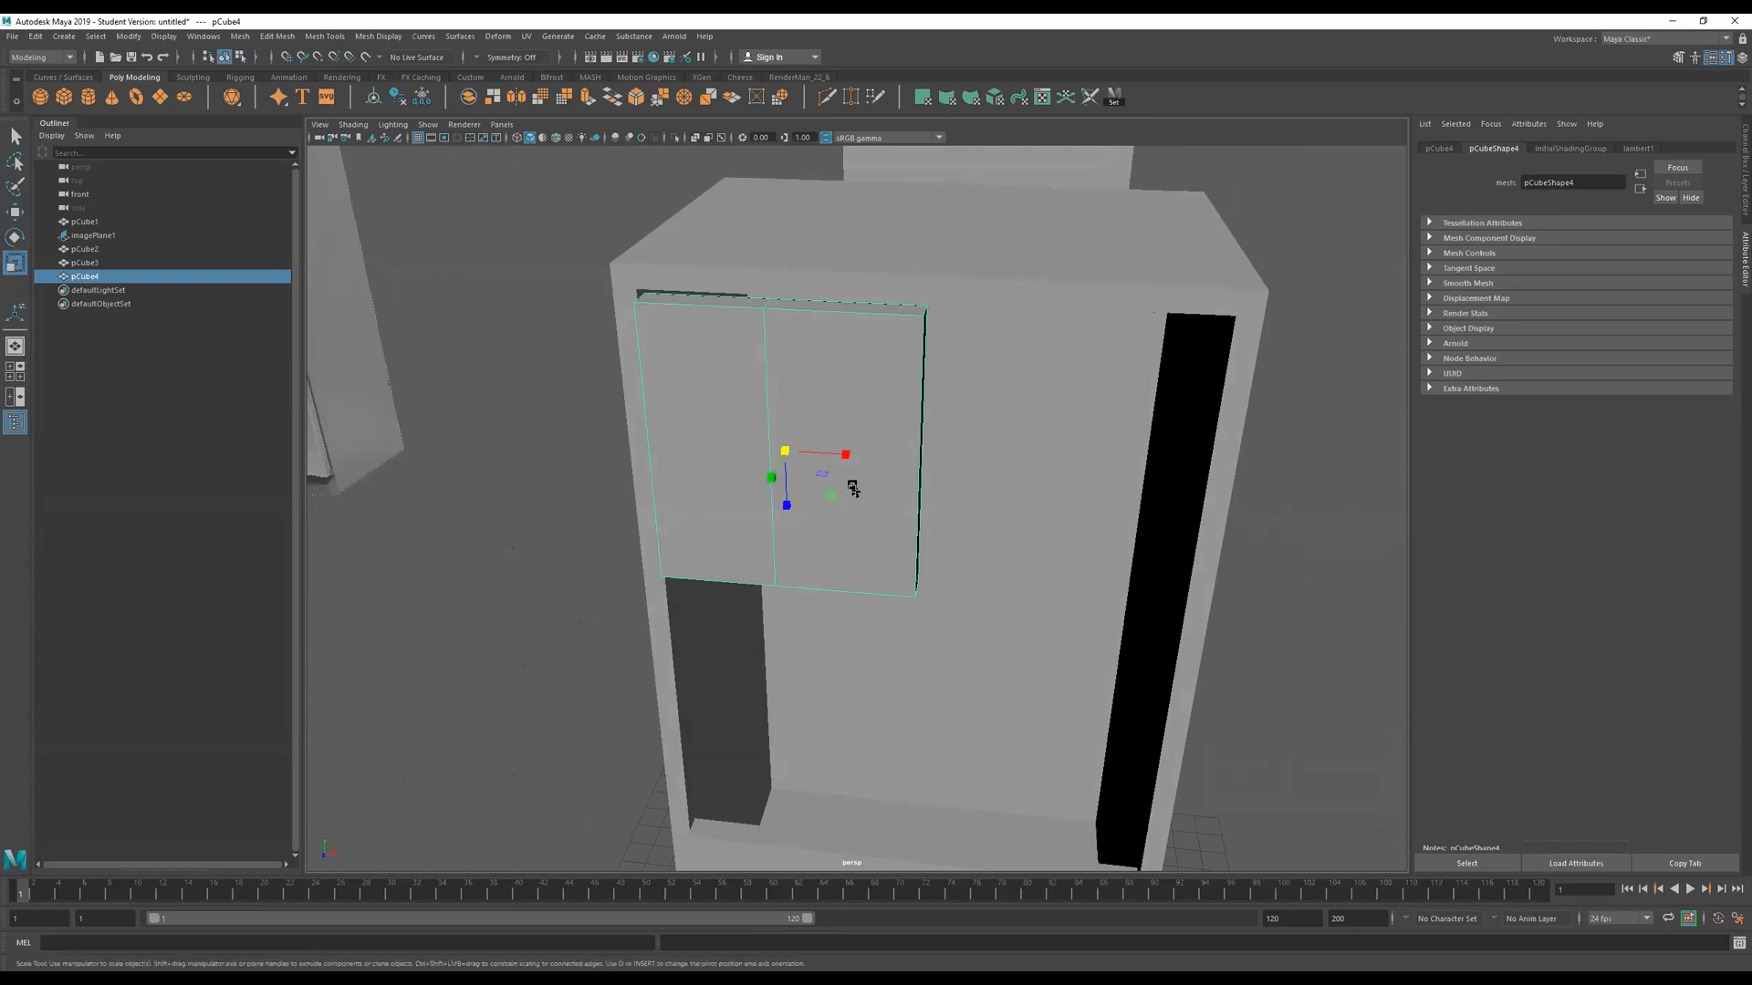
drag(844, 456, 839, 456)
key(ctrl+z)
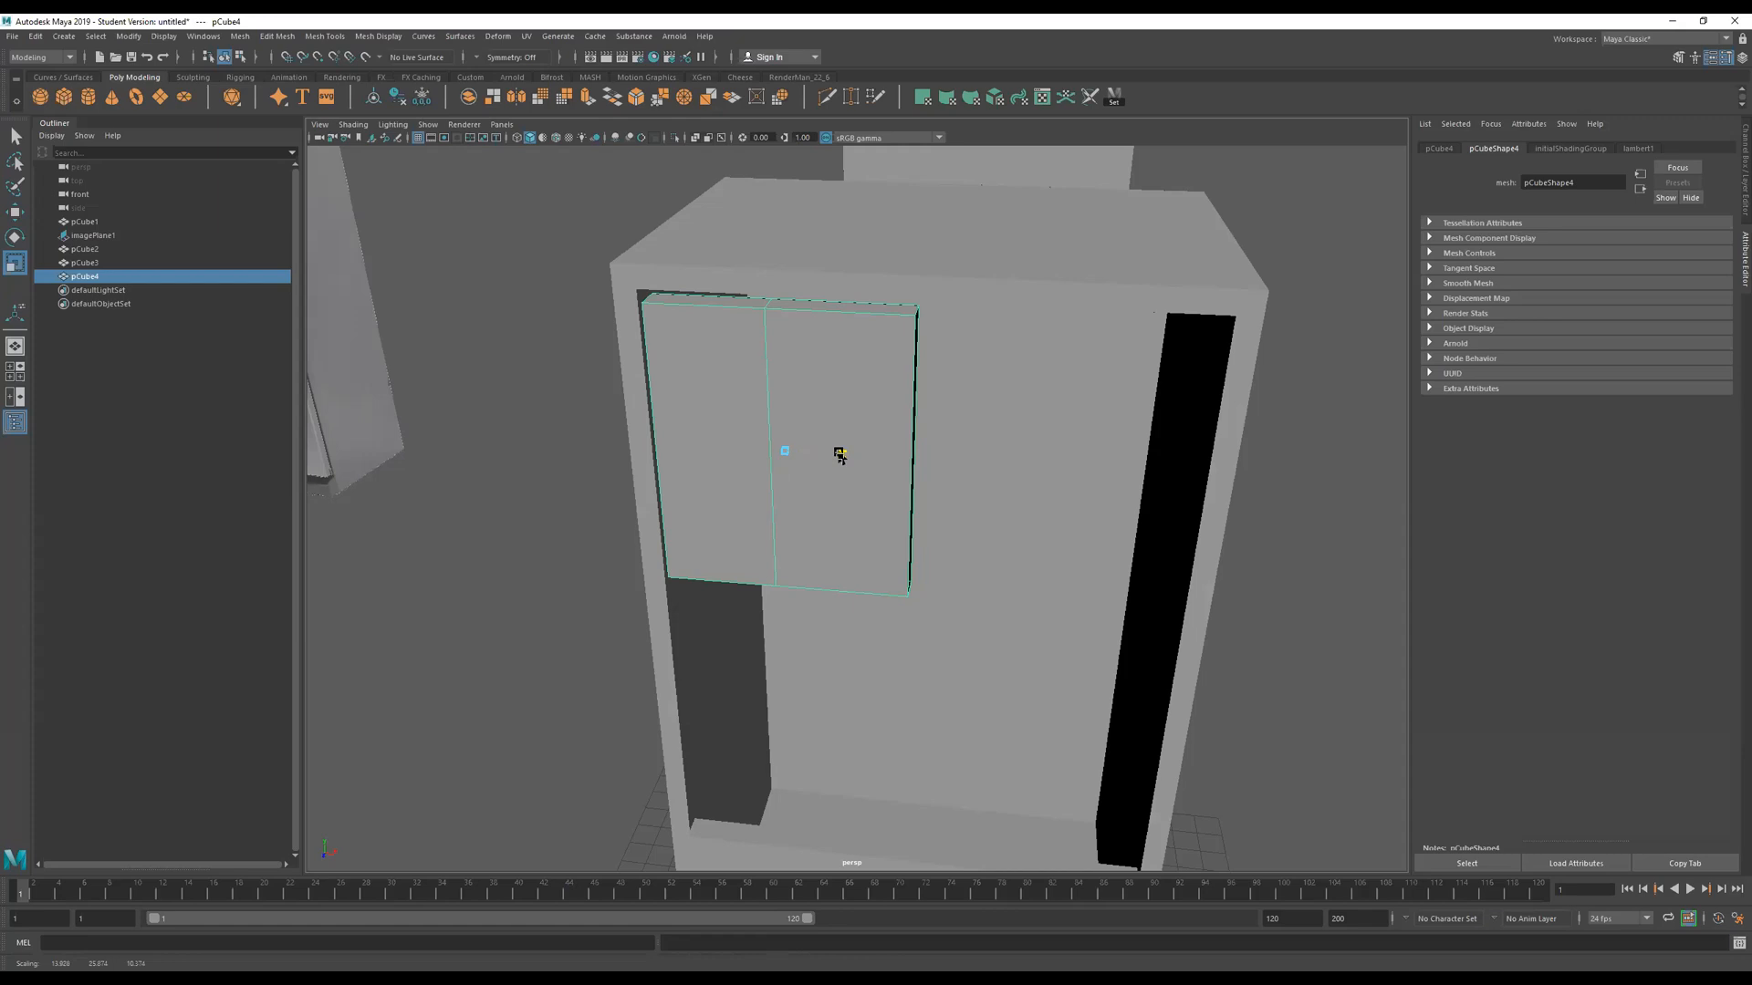
key(ctrl+z)
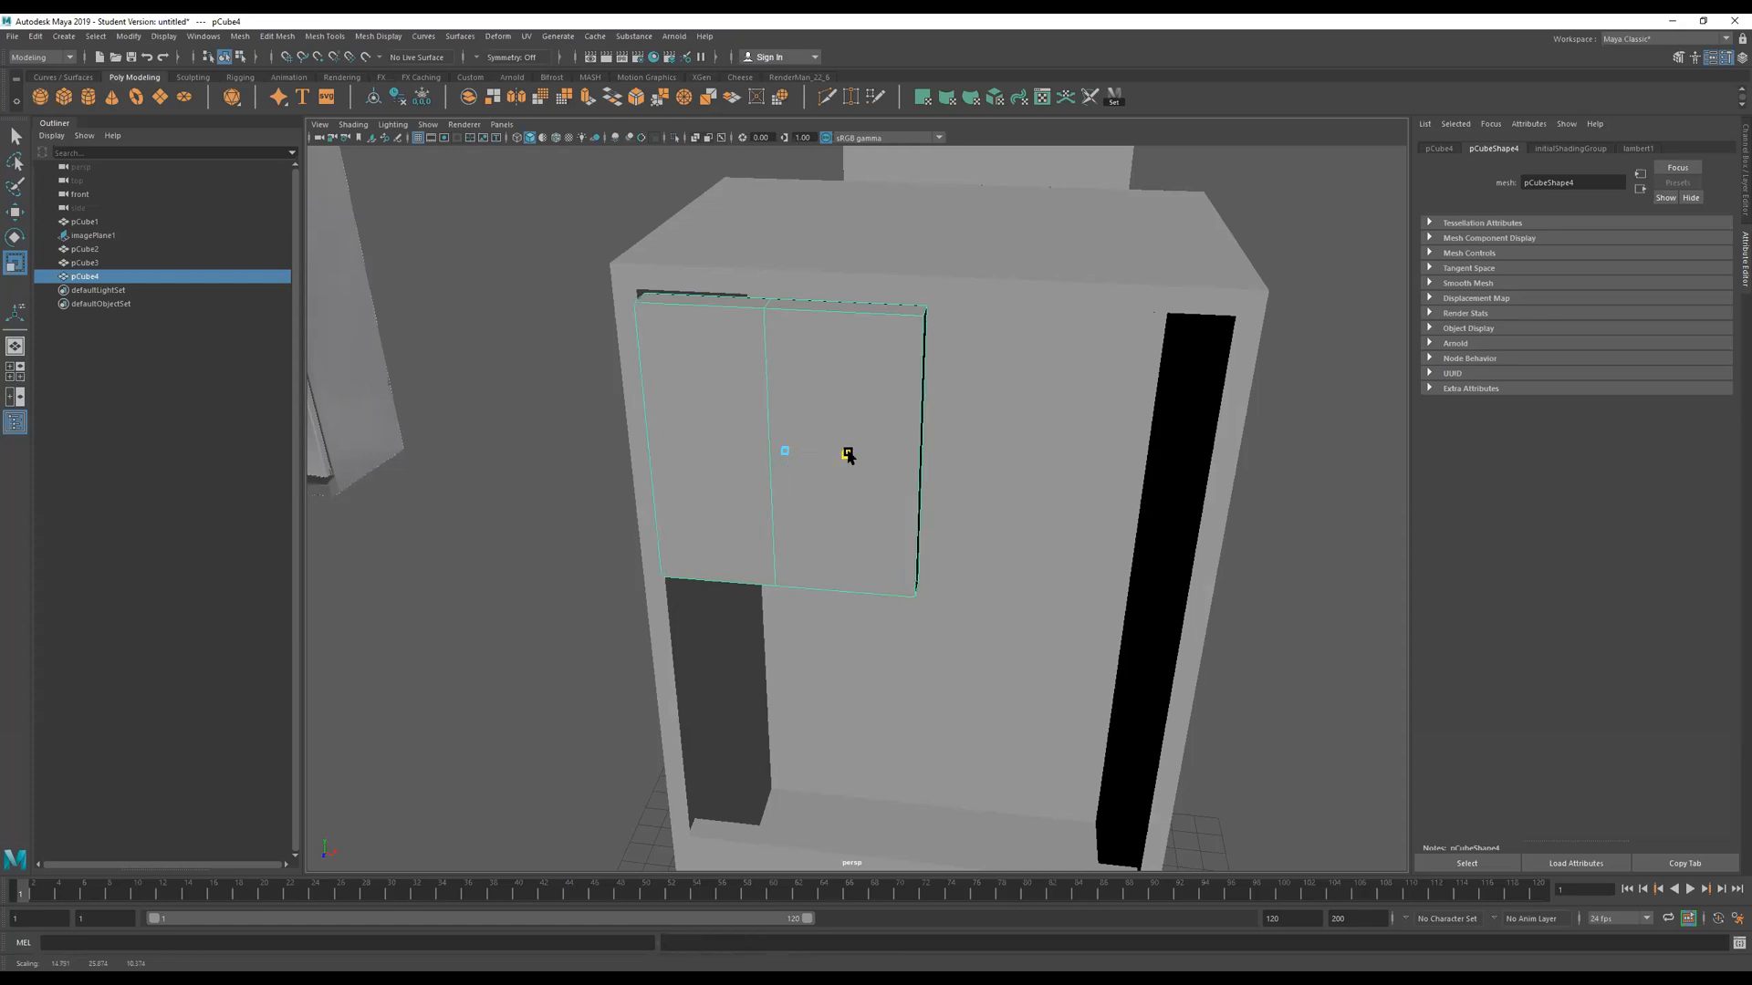
Lengthen the half-width panel into a door by moving its bottom vertices down to just above the lower panel.
drag(847, 455, 857, 357)
right_drag(799, 411, 609, 395)
drag(922, 379, 559, 496)
key(s)
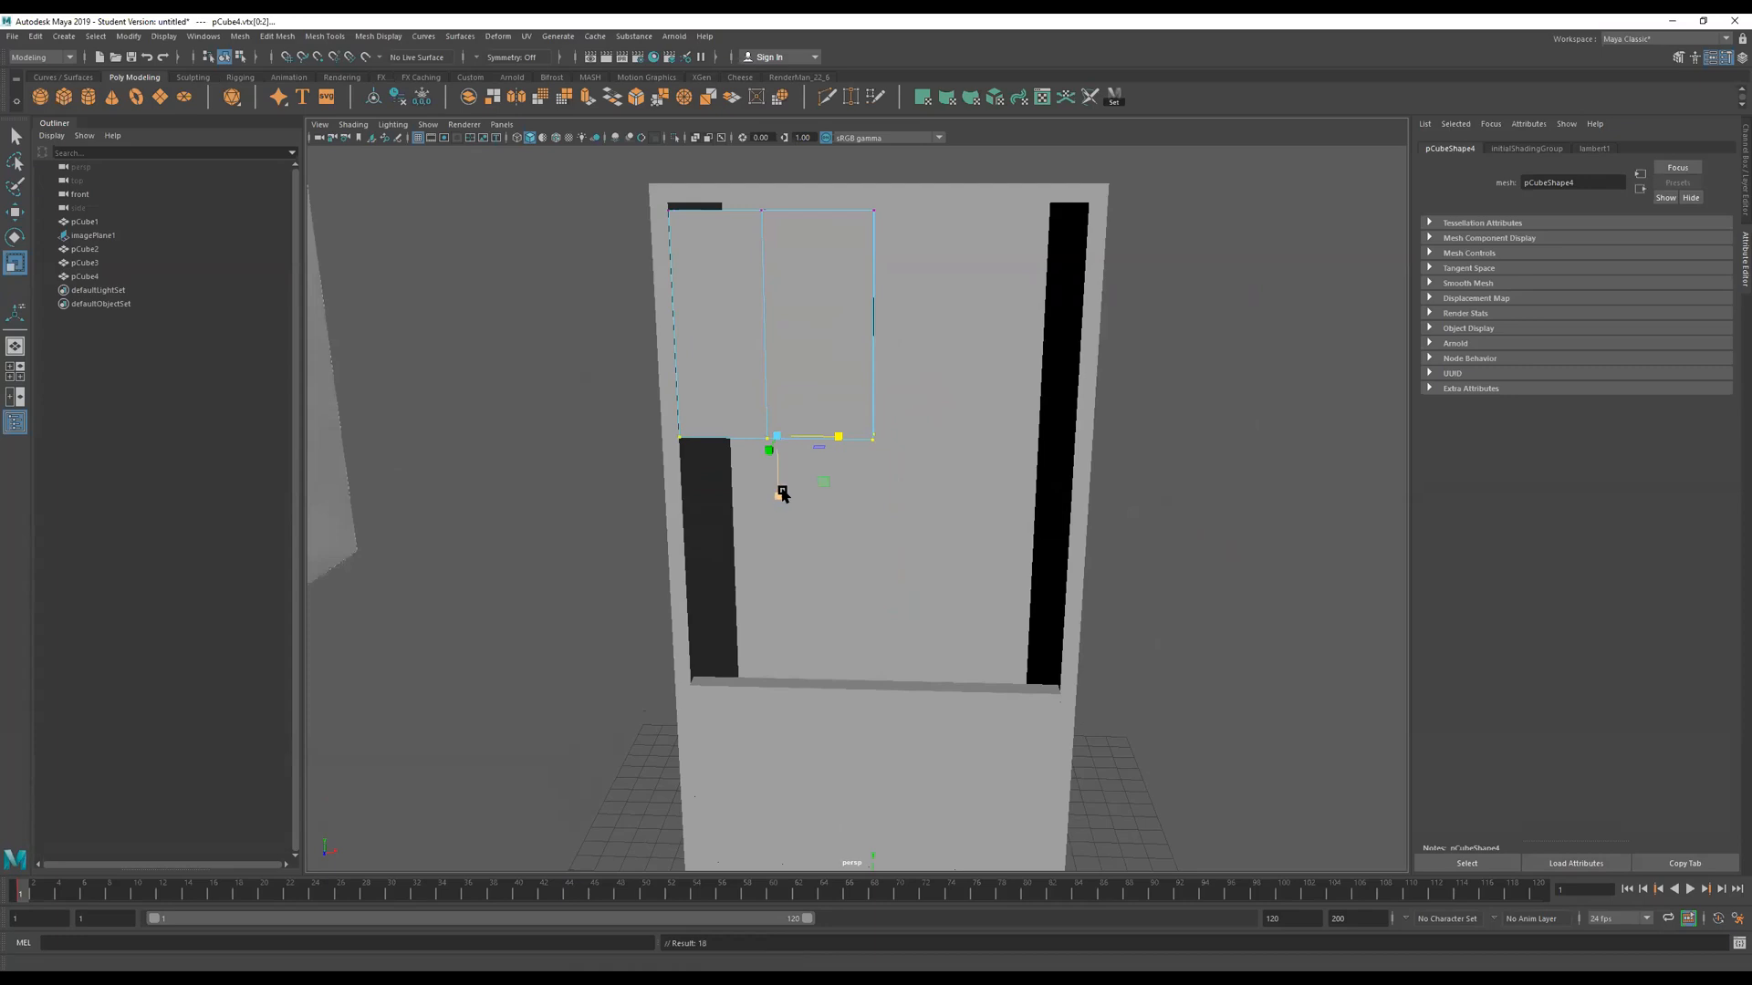
key(w)
drag(780, 507, 784, 734)
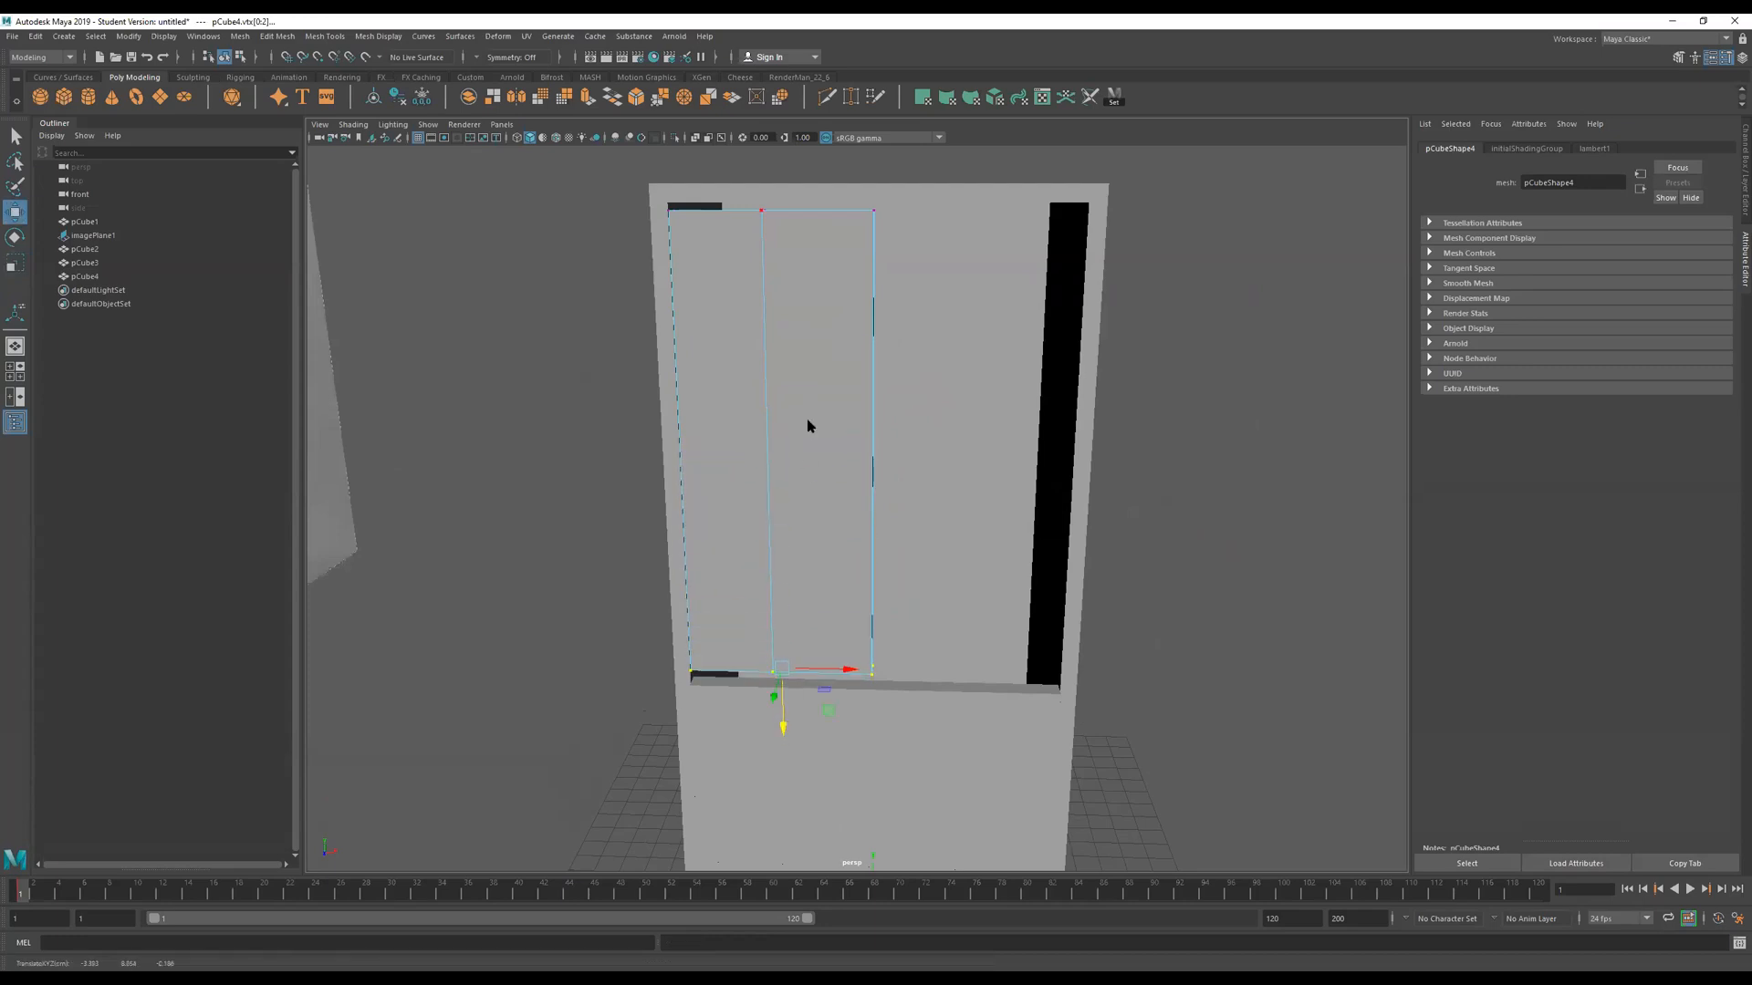
right_drag(810, 426, 1174, 192)
Duplicate the left door and move the copy sideways to fill the right half of the opening.
alt+drag(949, 342, 903, 433)
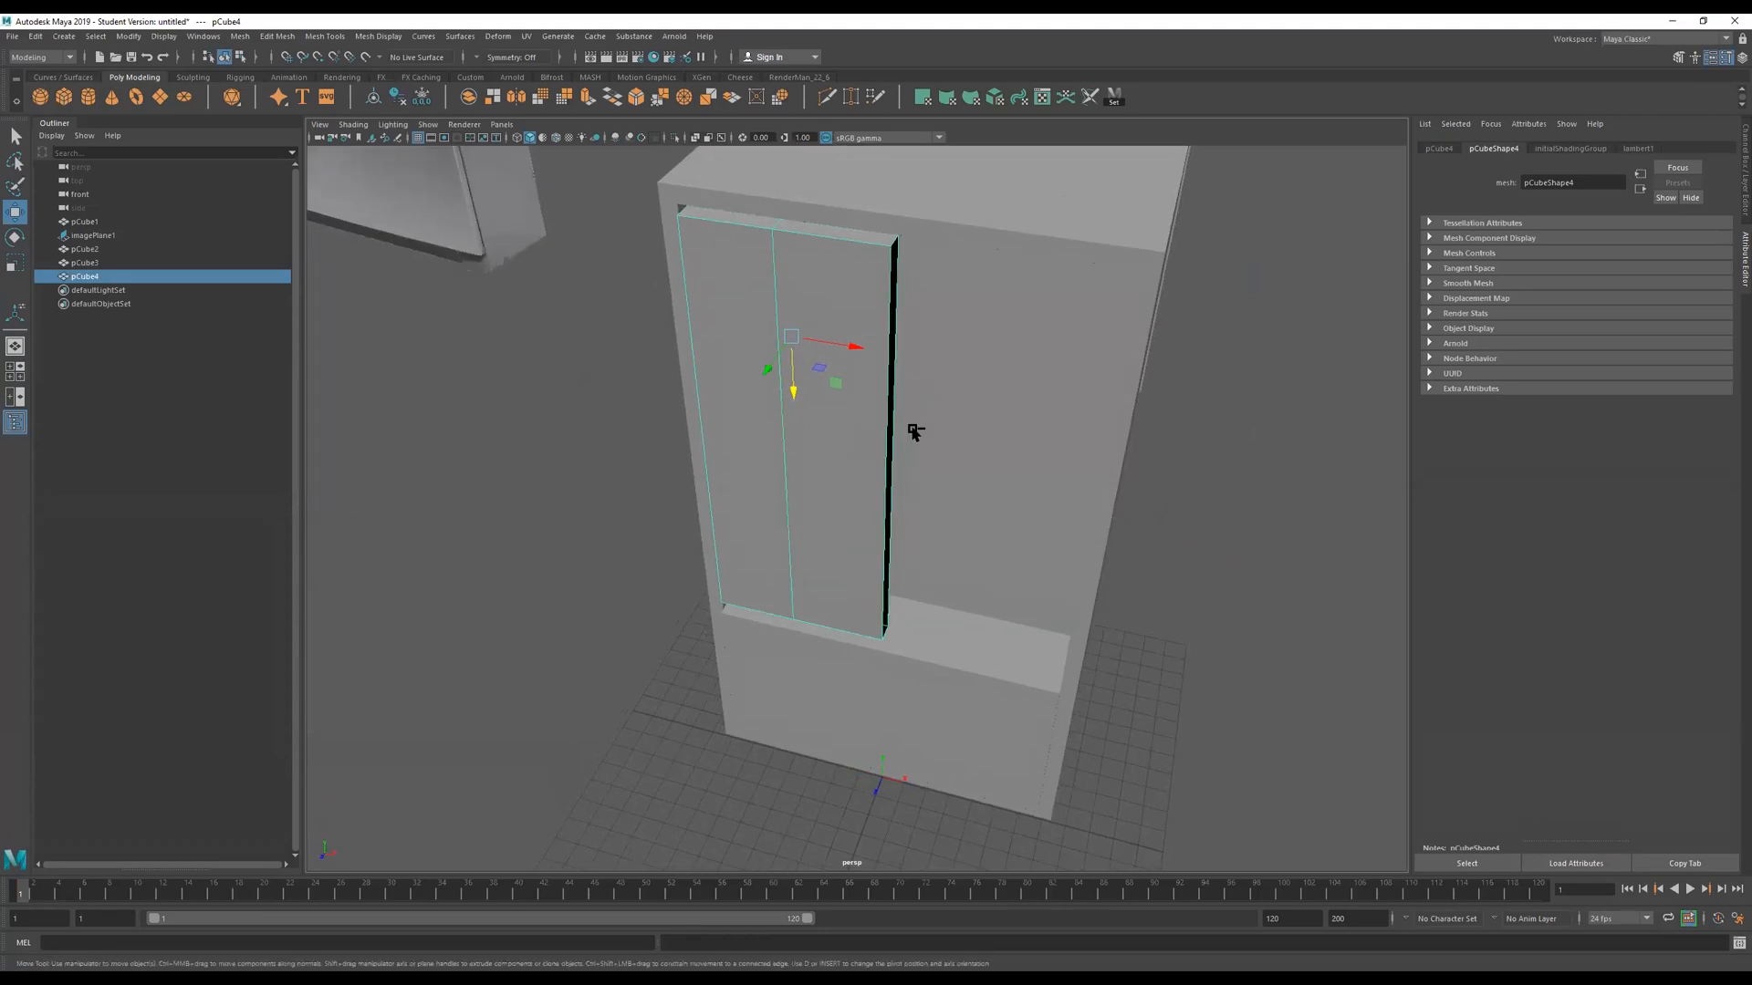
key(ctrl+d)
drag(854, 354, 1035, 375)
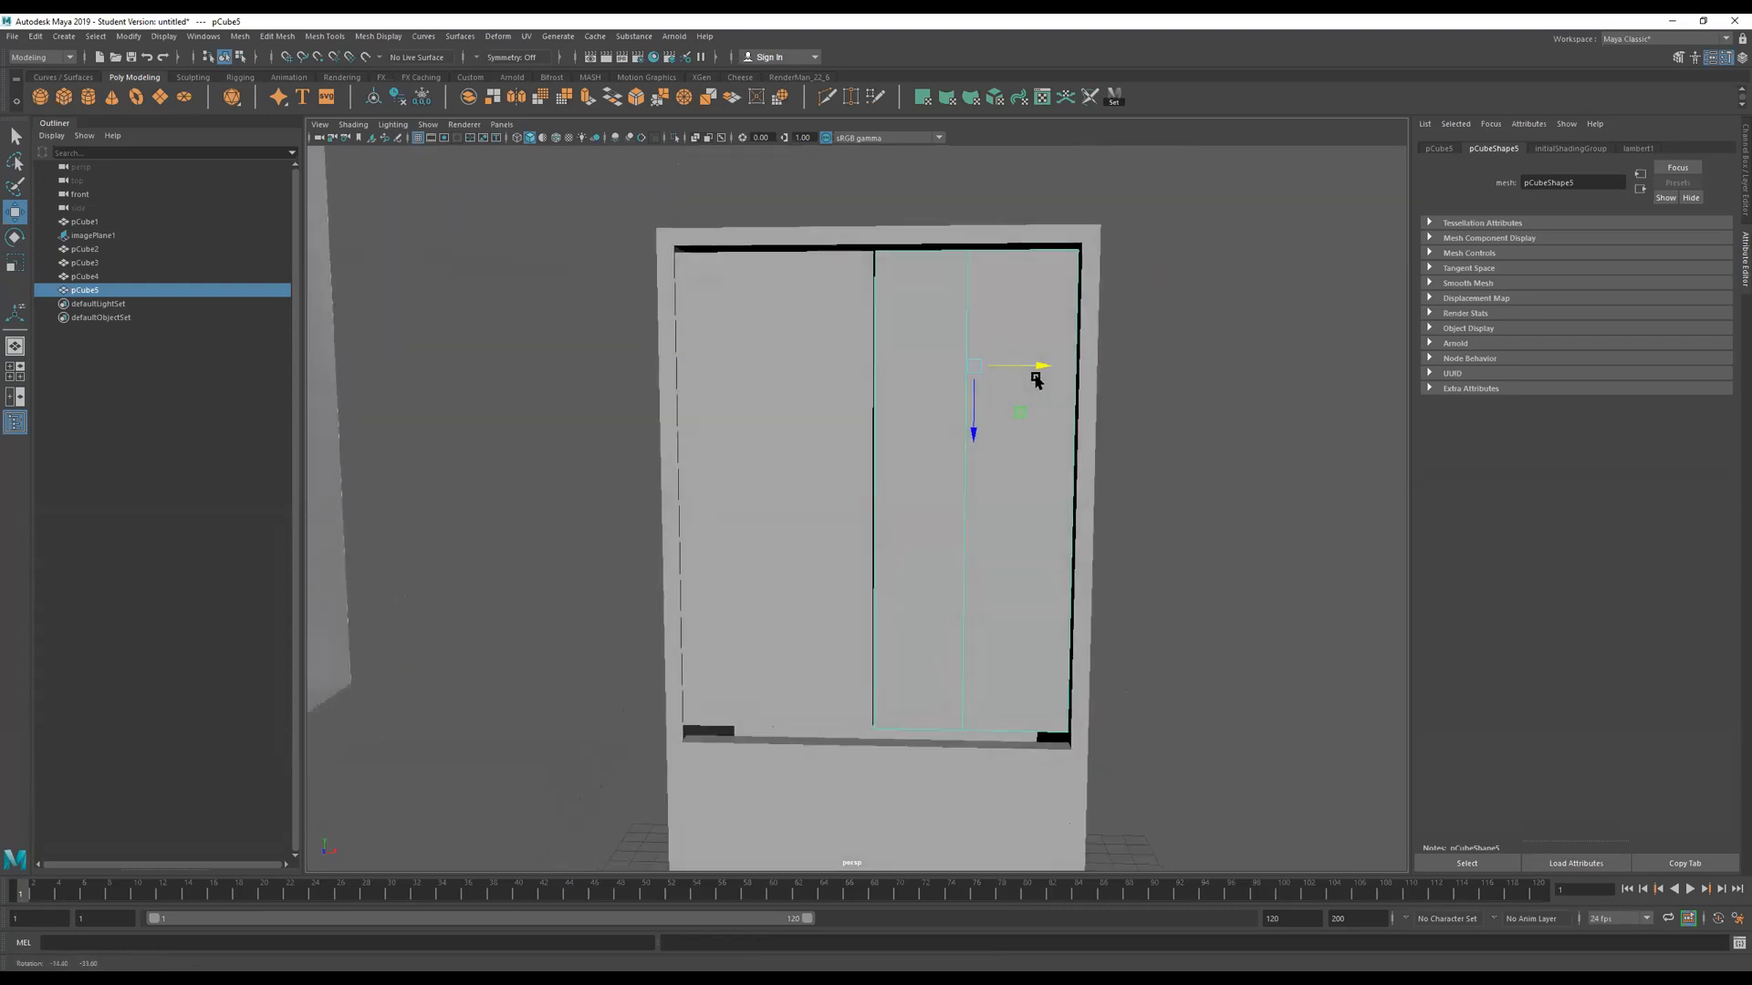
Compare the two doors on the cabinet with the doors in the reference refrigerator image.
scroll(1094, 439, down, 6)
alt+middle_drag(618, 445, 874, 671)
scroll(639, 421, up, 5)
alt+drag(646, 479, 840, 638)
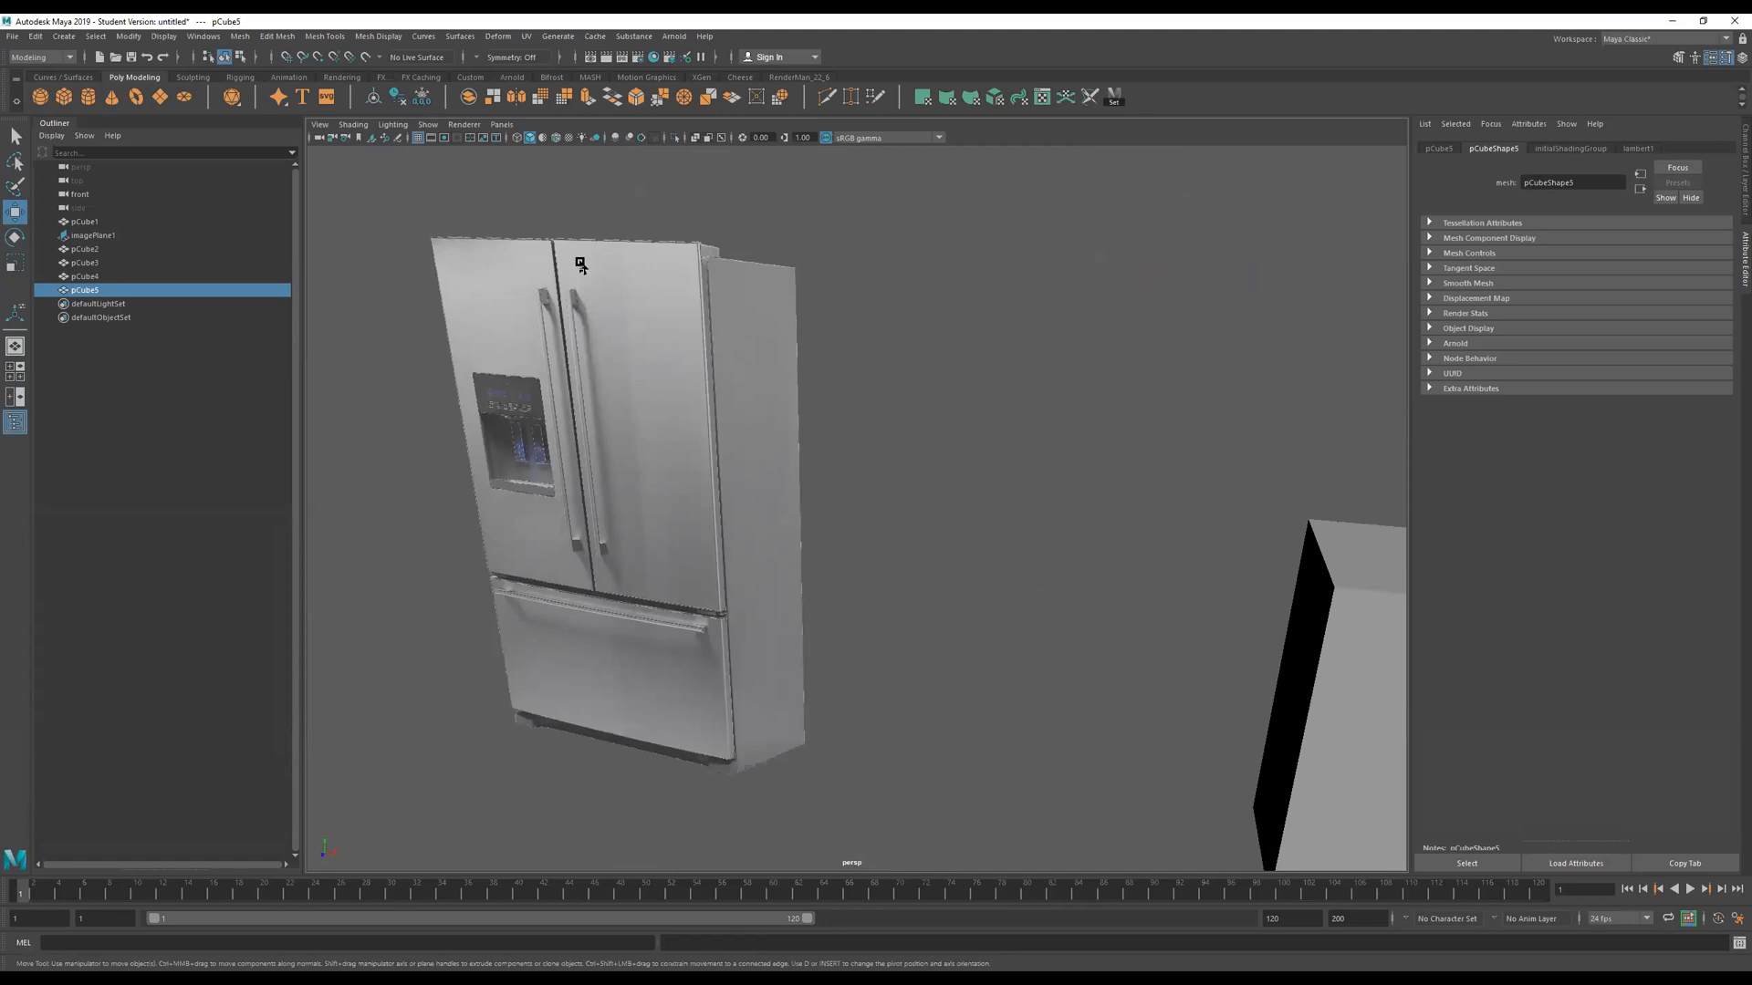
scroll(911, 347, down, 3)
alt+drag(915, 383, 1146, 587)
alt+middle_drag(1113, 498, 917, 123)
alt+right_drag(949, 338, 1133, 320)
scroll(1147, 301, down, 2)
alt+drag(1154, 297, 895, 344)
alt+middle_drag(895, 344, 1067, 711)
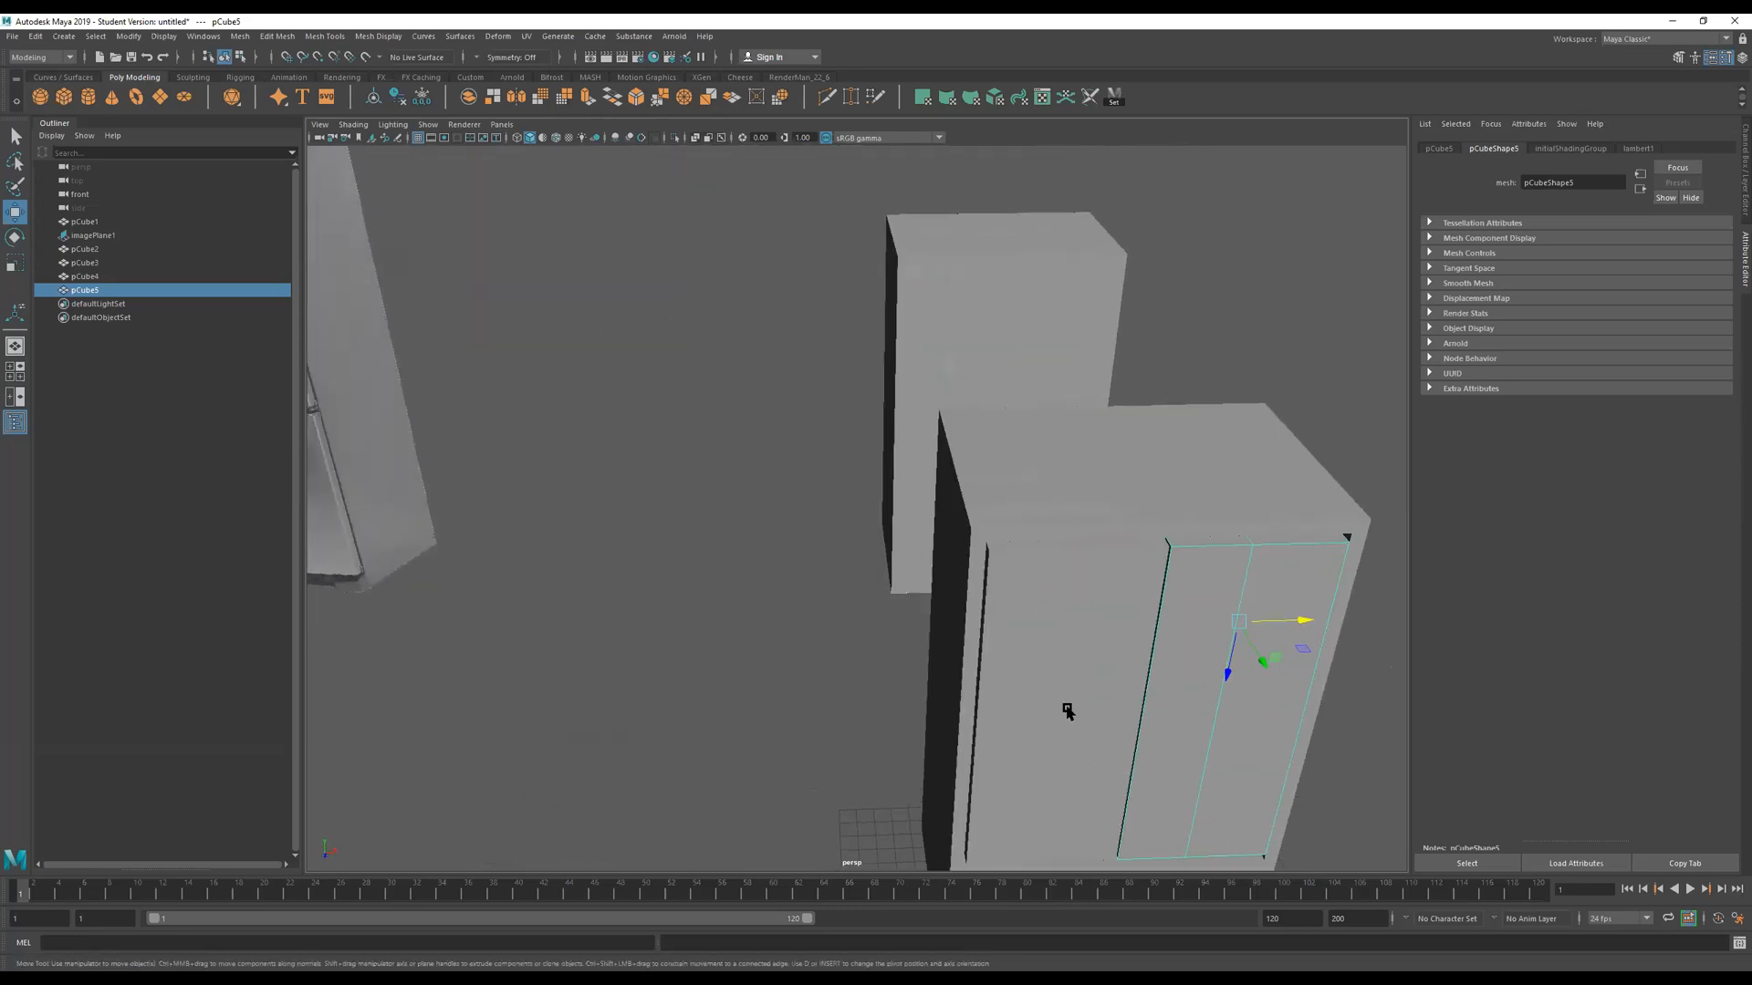
Try scaling the left door out in front of the cabinet, and start the Multi-Cut tool on it.
click(1086, 669)
alt+right_drag(1085, 669, 872, 696)
alt+drag(872, 696, 1360, 713)
key(r)
alt+right_drag(1035, 649, 1259, 638)
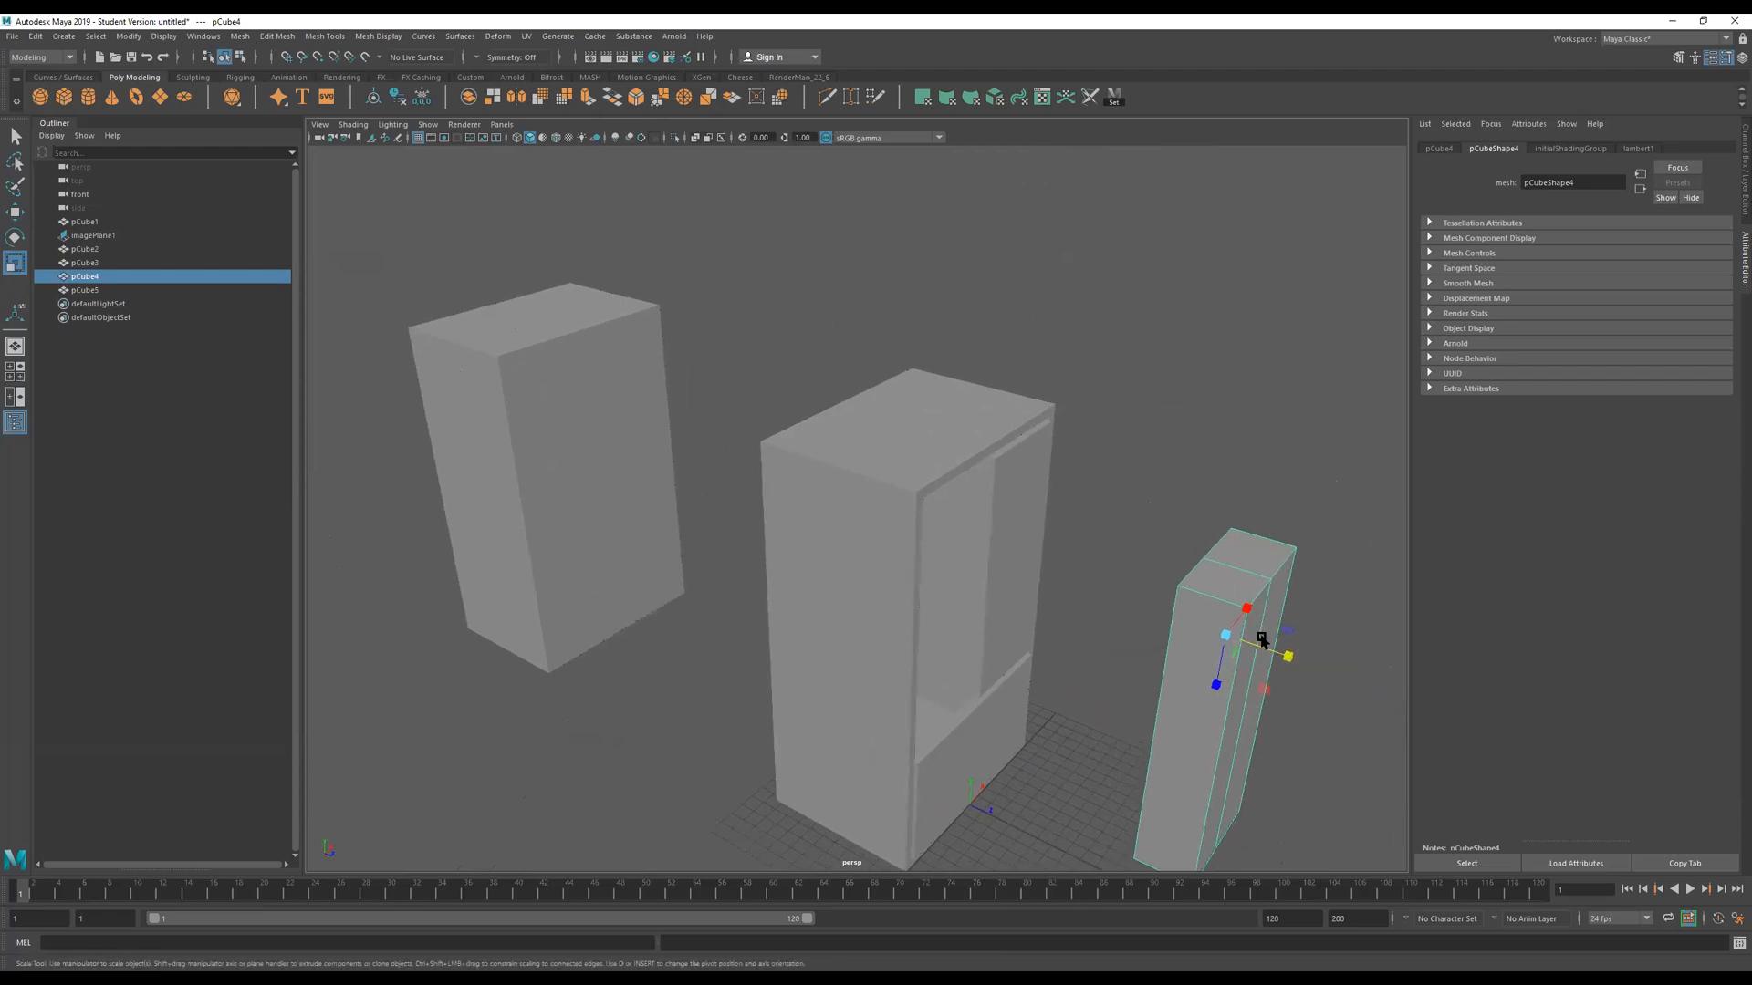
alt+middle_drag(1259, 637, 1220, 622)
drag(1236, 636, 1219, 632)
alt+drag(1219, 633, 1157, 540)
click(830, 97)
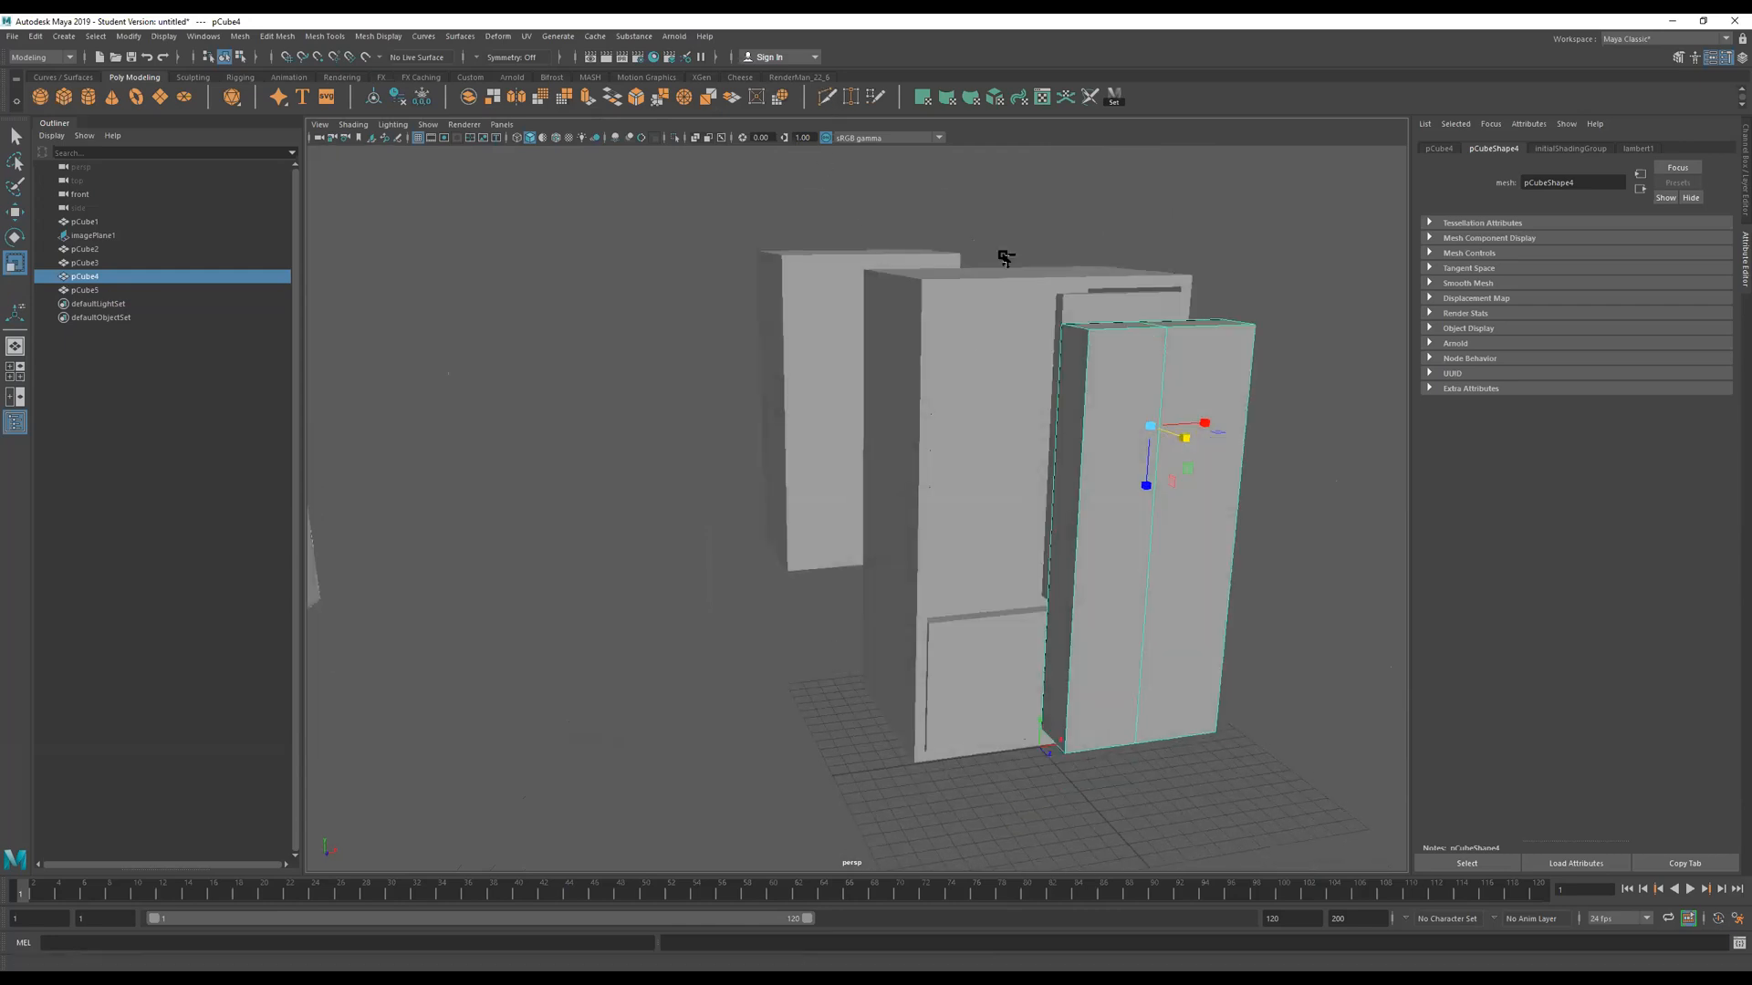
Undo the recent edits to the left door, back past its lengthening.
key(ctrl+z)
key(ctrl+z)
alt+drag(1148, 577, 1185, 548)
key(ctrl+z)
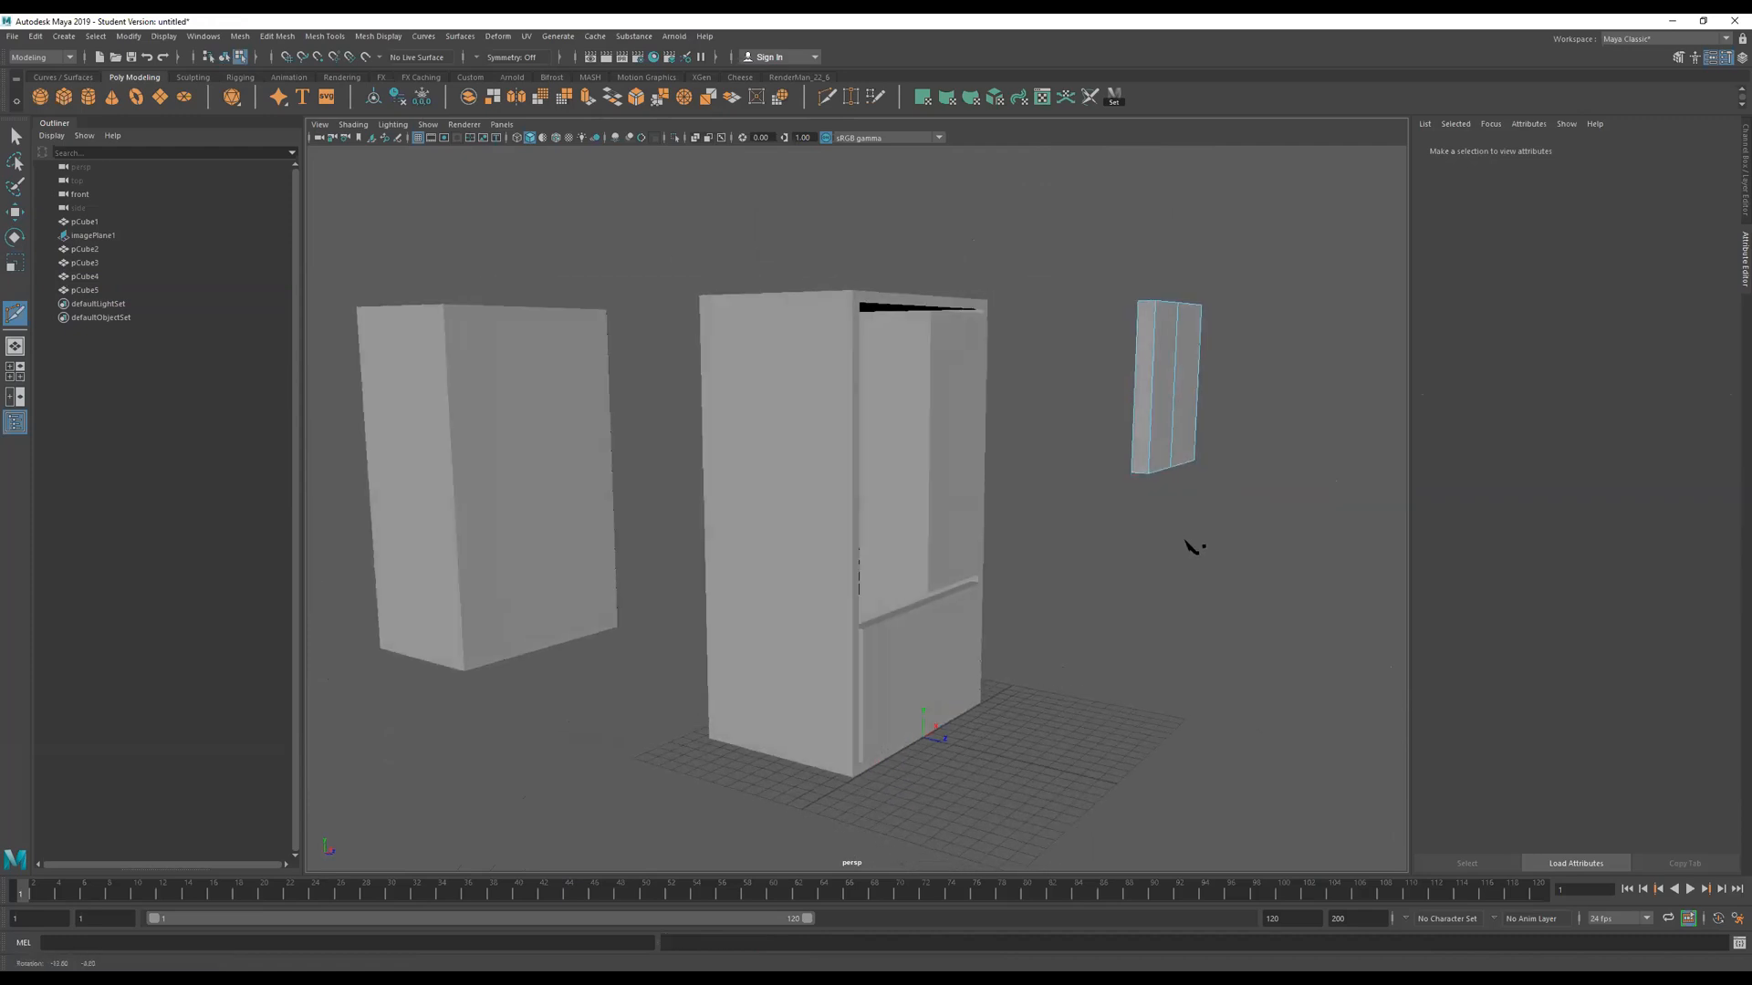
key(ctrl+z)
key(q)
alt+drag(1076, 501, 1001, 475)
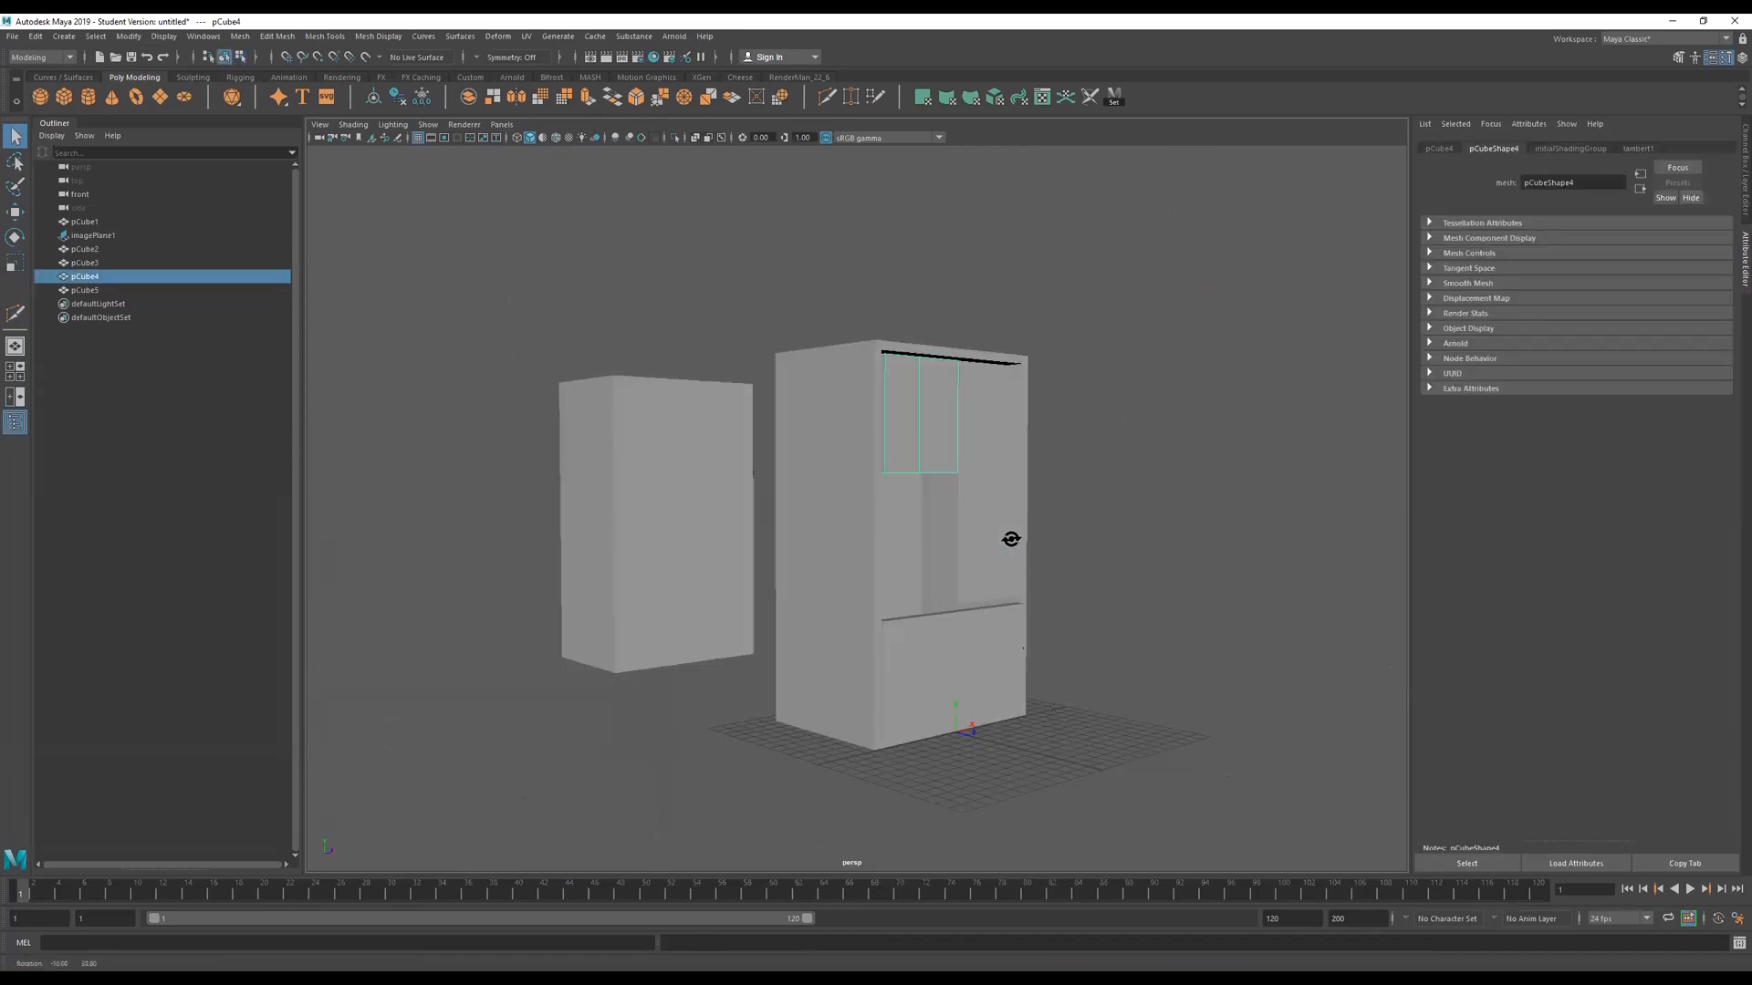
Delete the short half-width panel at the upper left of the cabinet opening.
alt+drag(1009, 544, 1071, 618)
alt+right_drag(1071, 617, 1010, 550)
mouse_move(1036, 556)
alt+mouse_down()
mouse_move(1048, 606)
mouse_move(1040, 540)
alt+mouse_up()
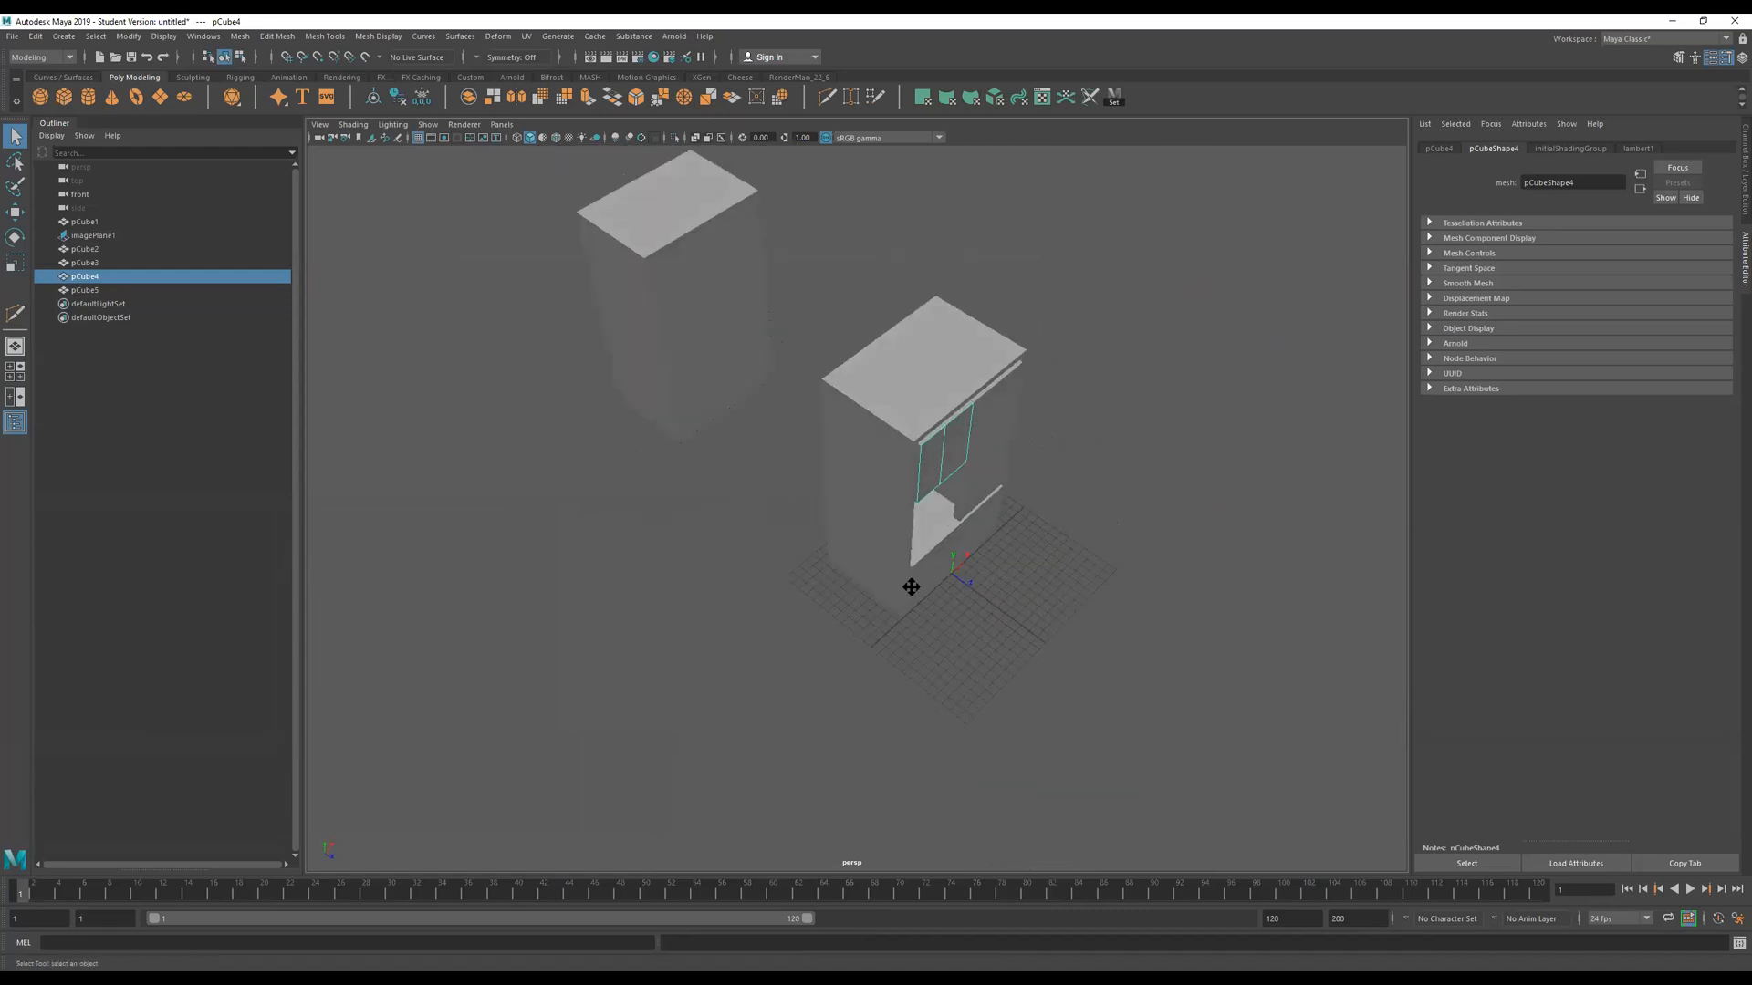
alt+middle_drag(911, 587, 904, 595)
key(w)
drag(891, 553, 873, 602)
key(ctrl+z)
key(Delete)
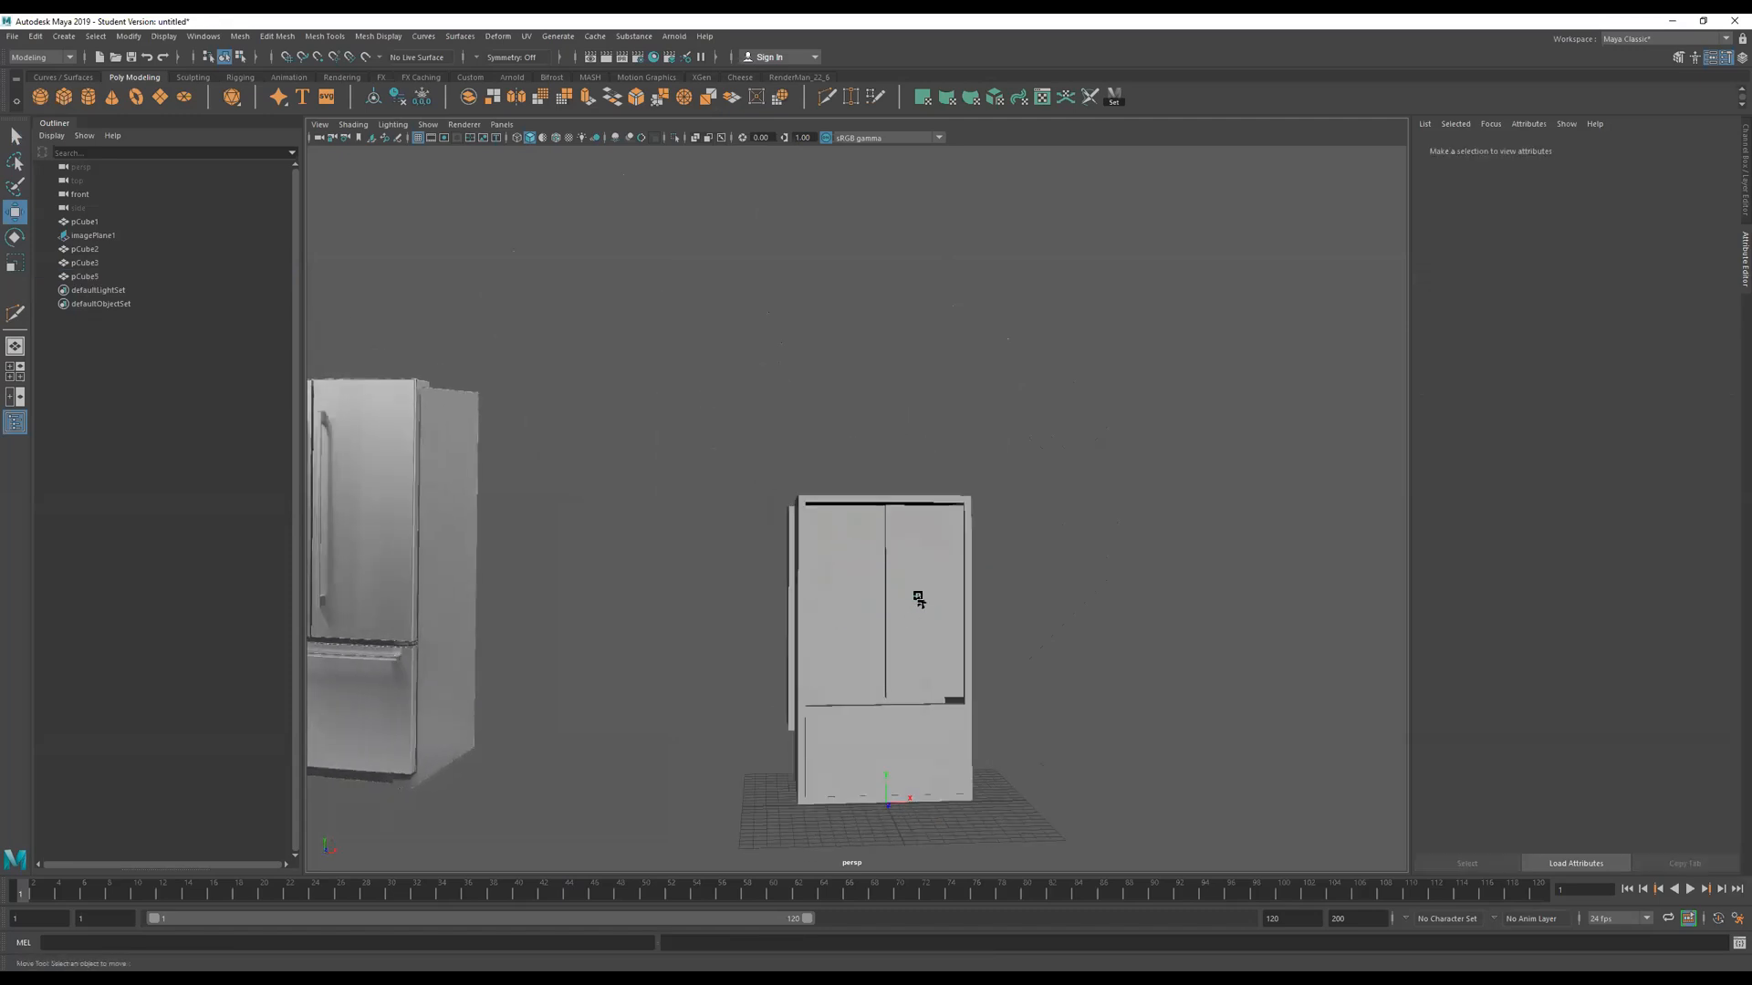
Duplicate the right door and move the copy into the empty left half of the cabinet opening.
click(923, 605)
alt+drag(926, 609, 1067, 551)
key(ctrl+d)
drag(994, 494, 893, 511)
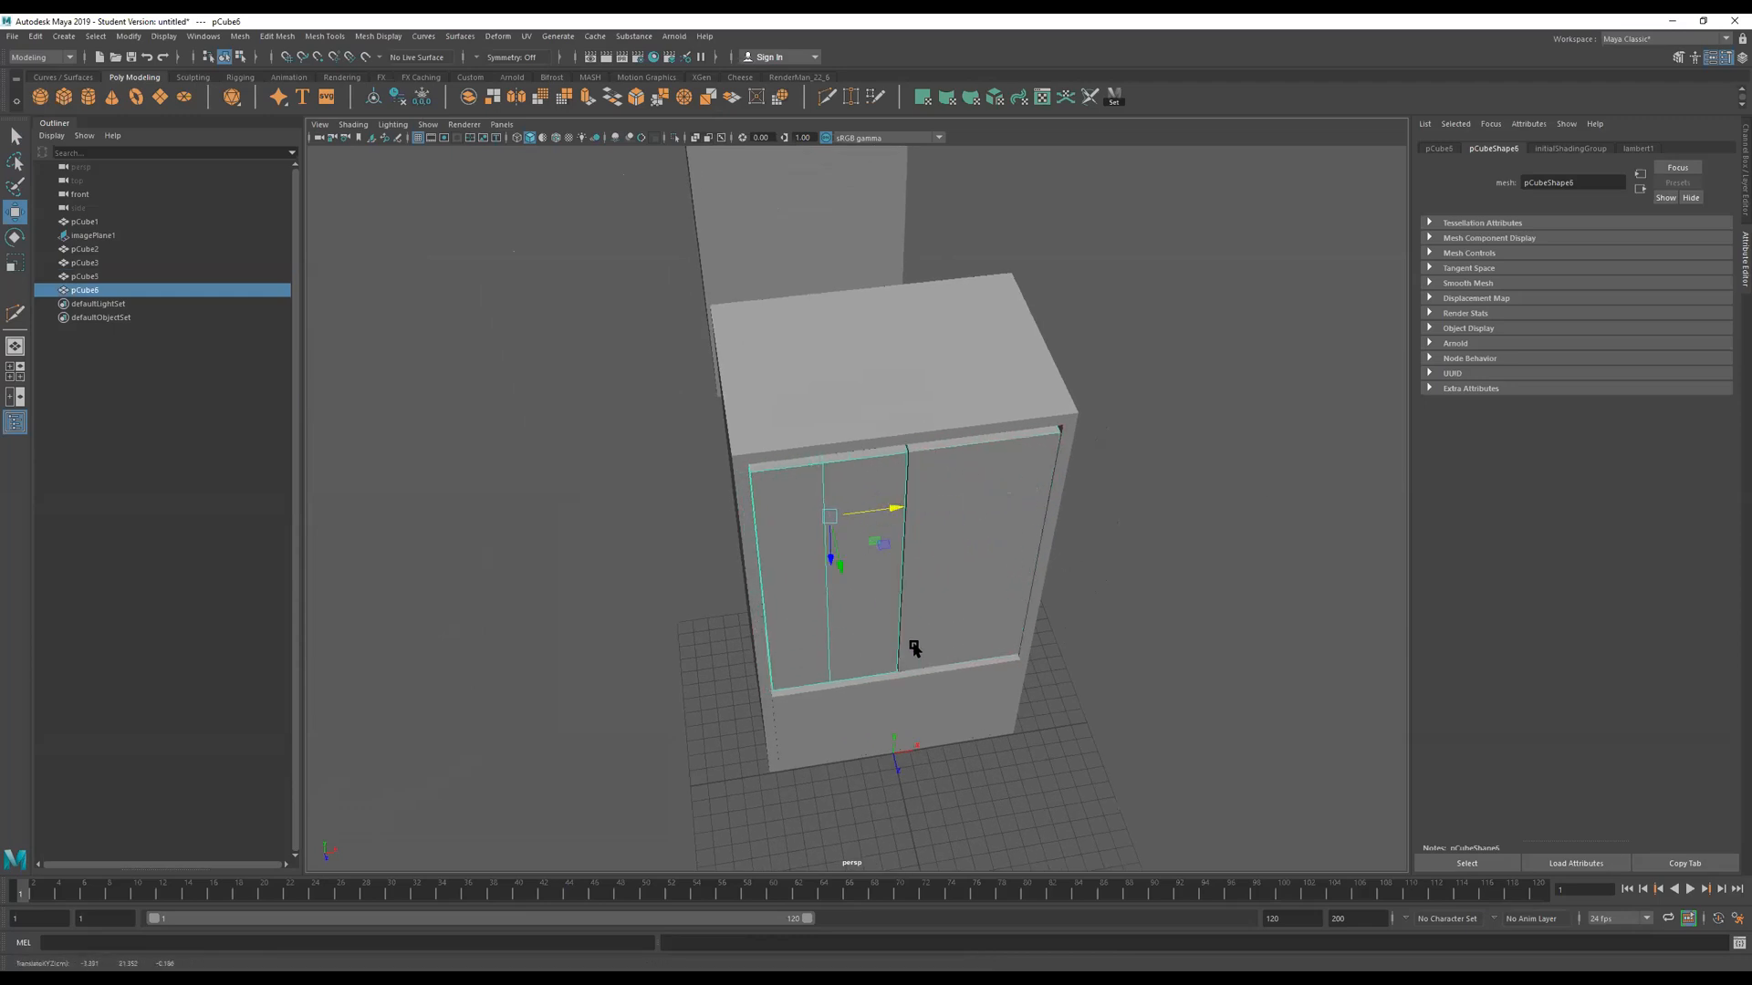
alt+drag(964, 563, 880, 588)
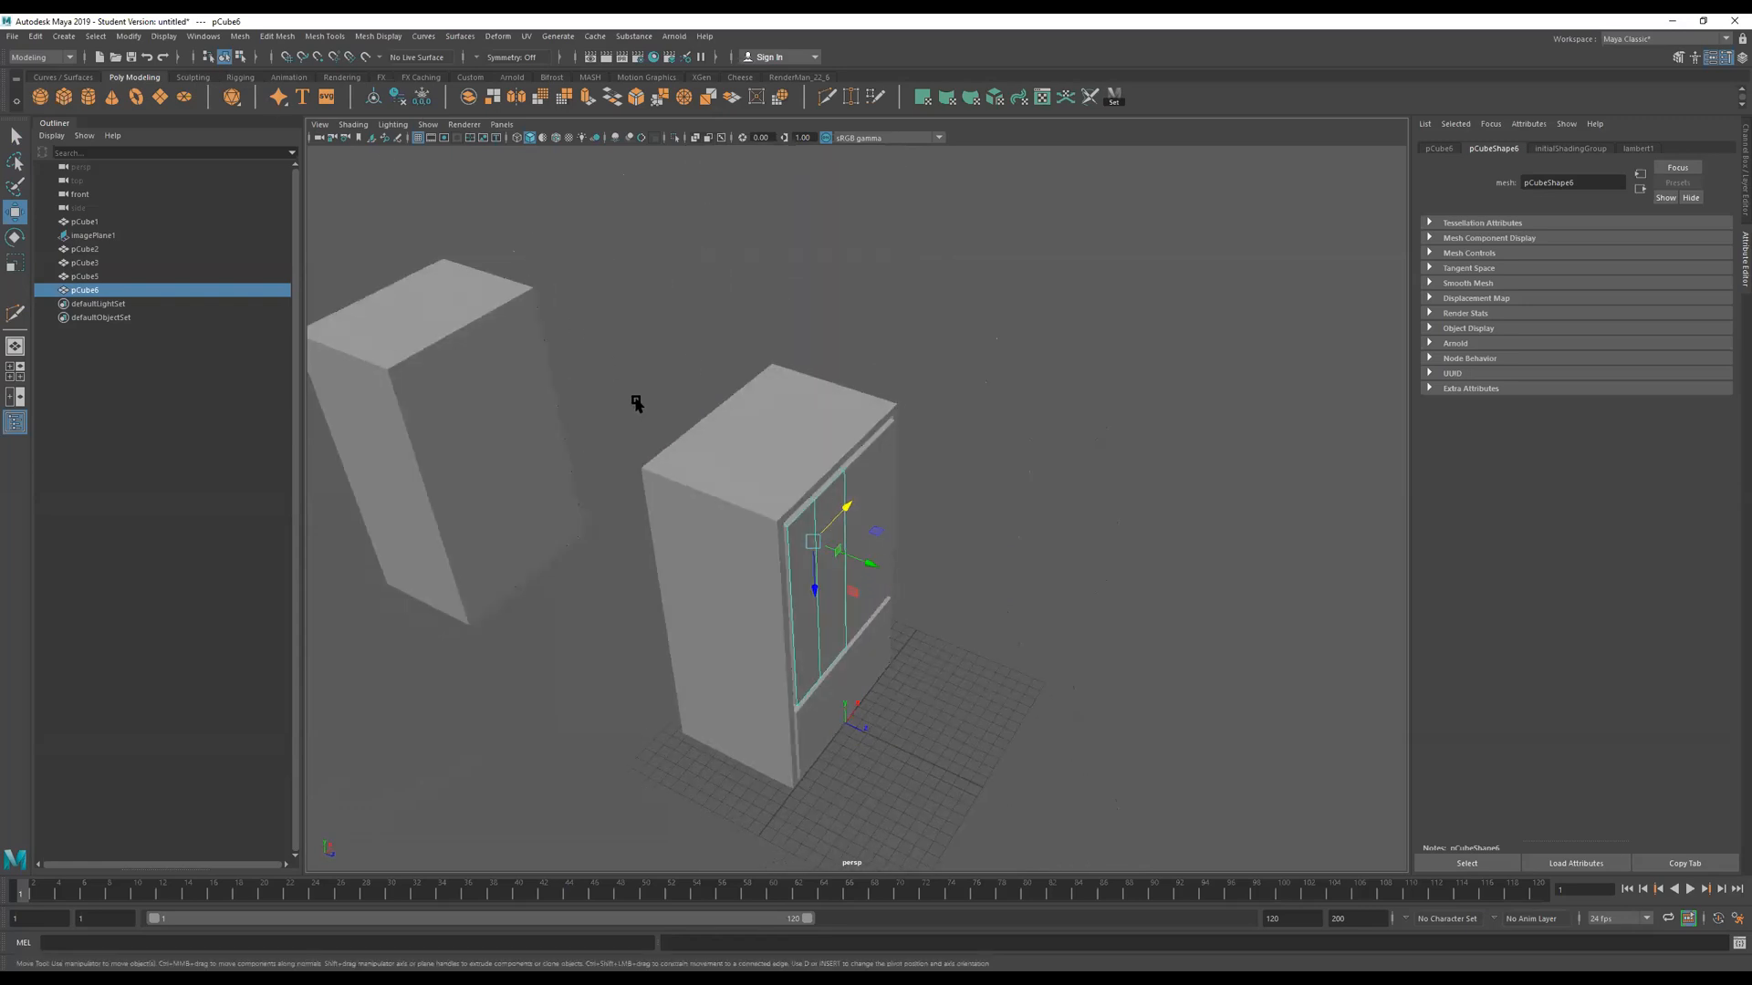
Hide the cabinet body and select the left door.
click(769, 467)
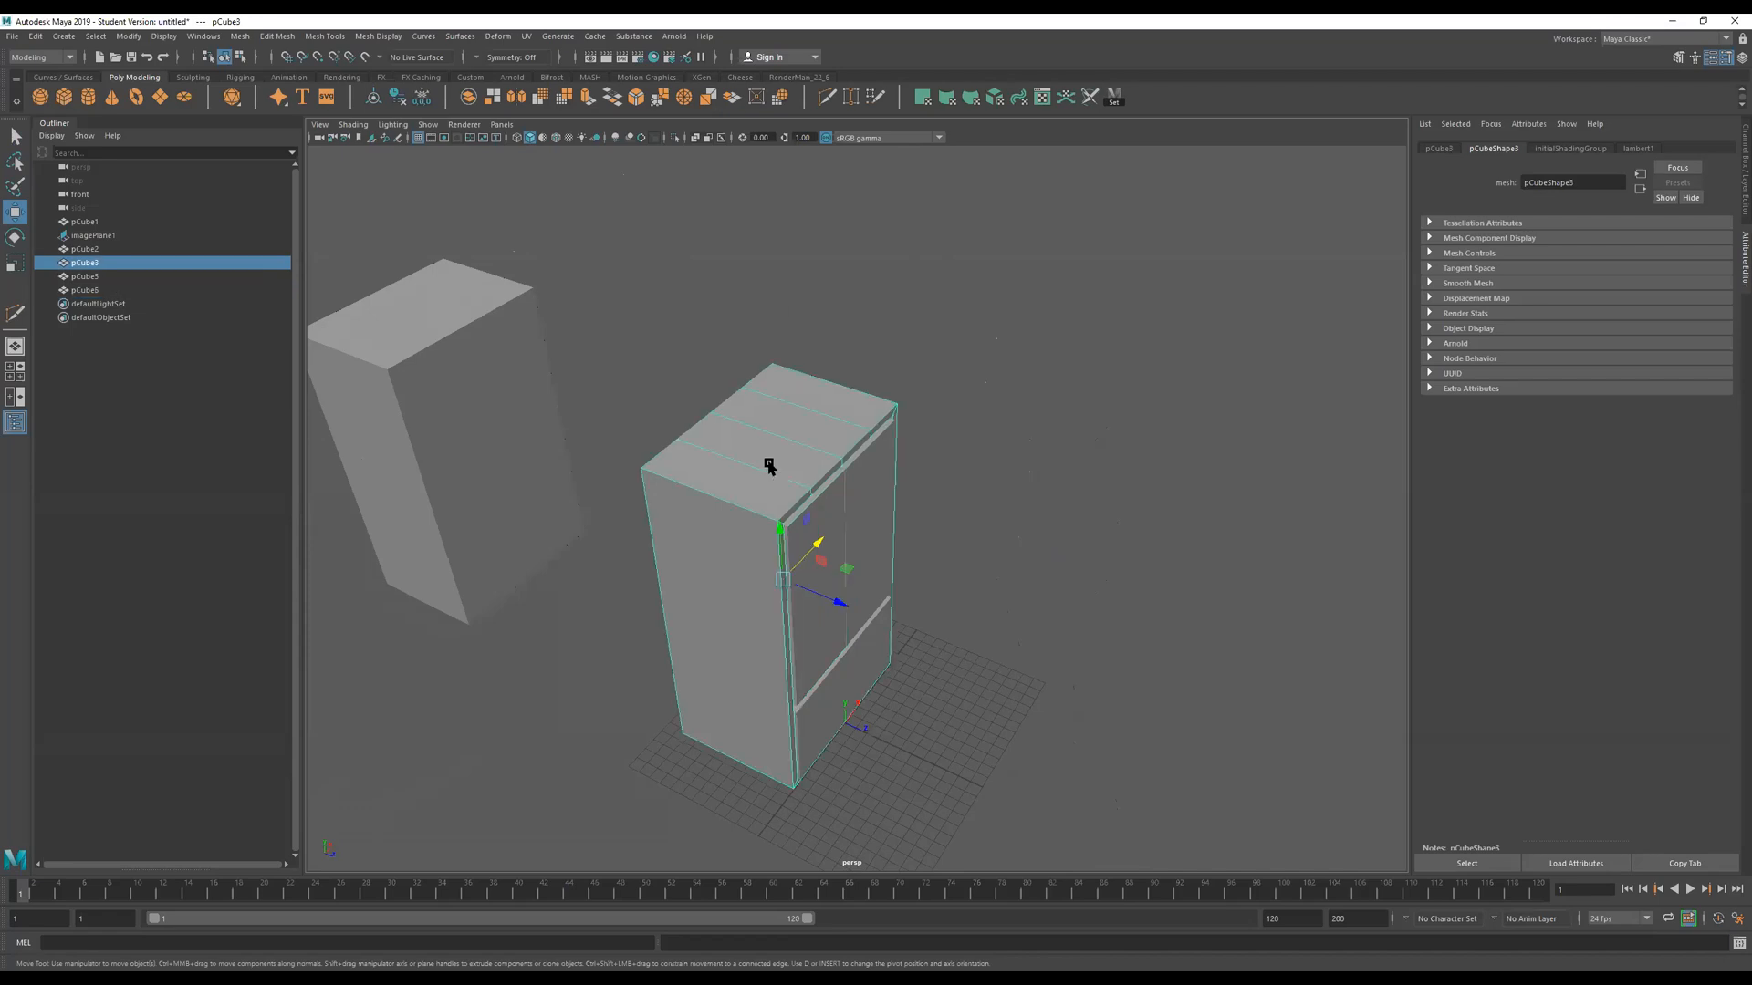
key(ctrl+h)
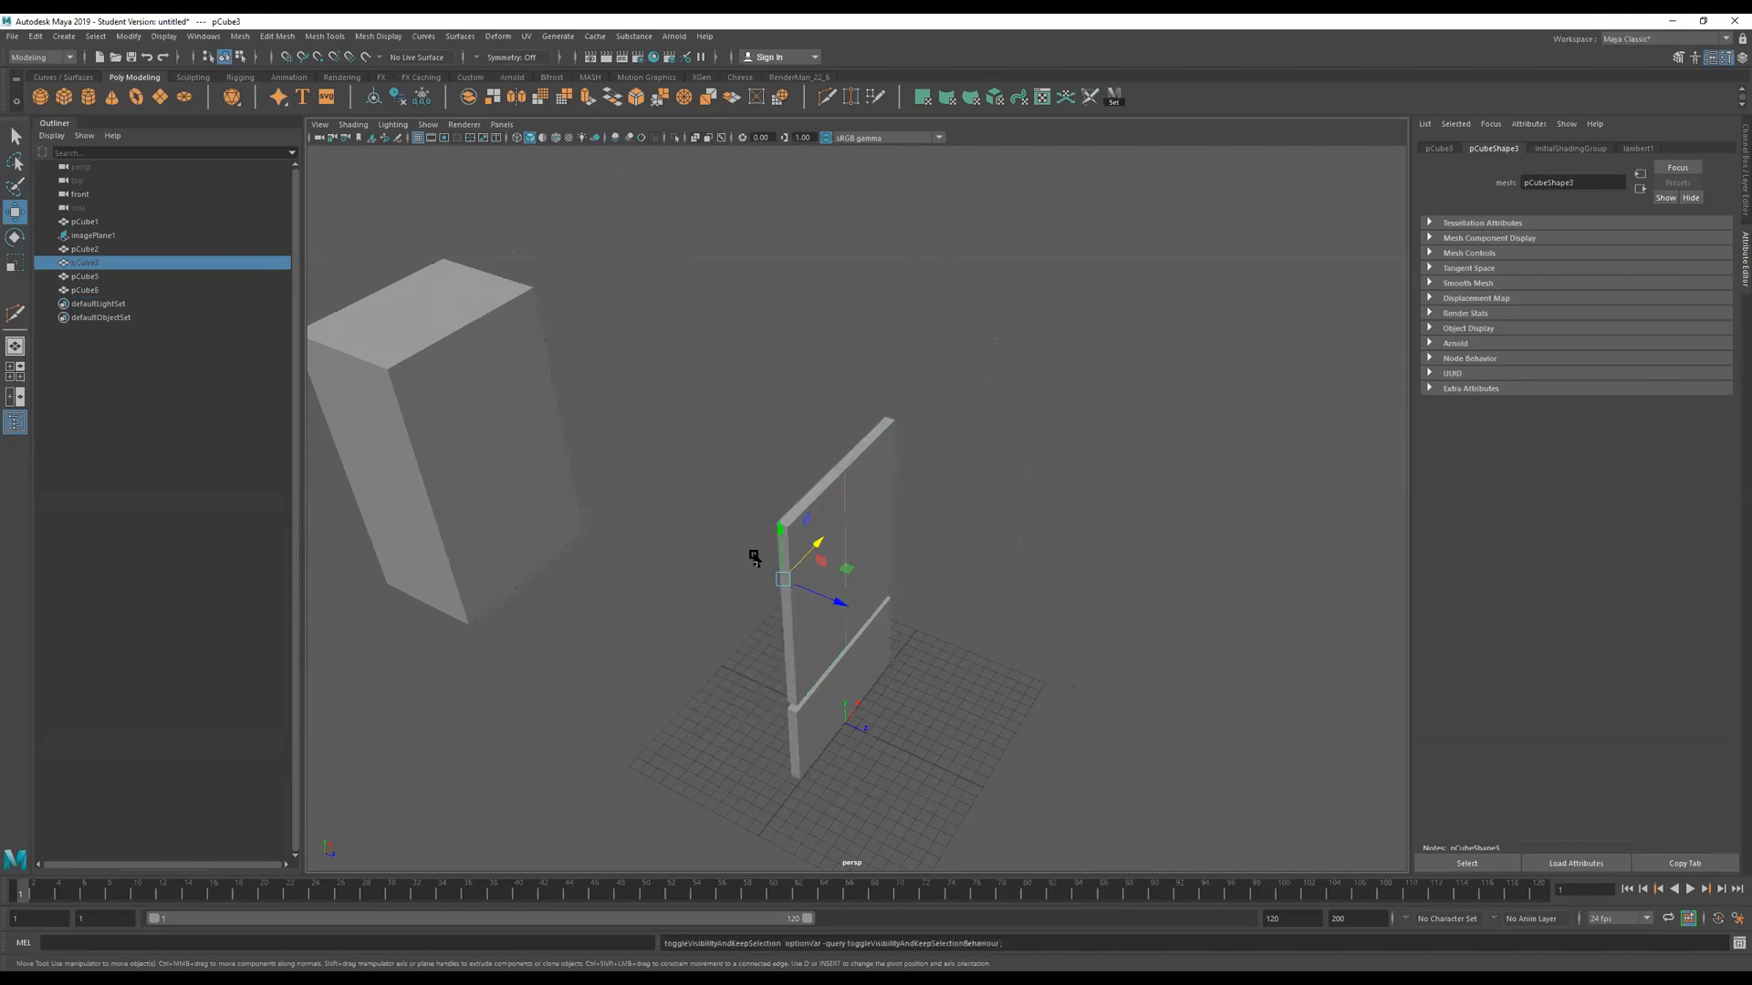
scroll(755, 557, up, 4)
click(788, 503)
alt+middle_drag(940, 543, 1208, 443)
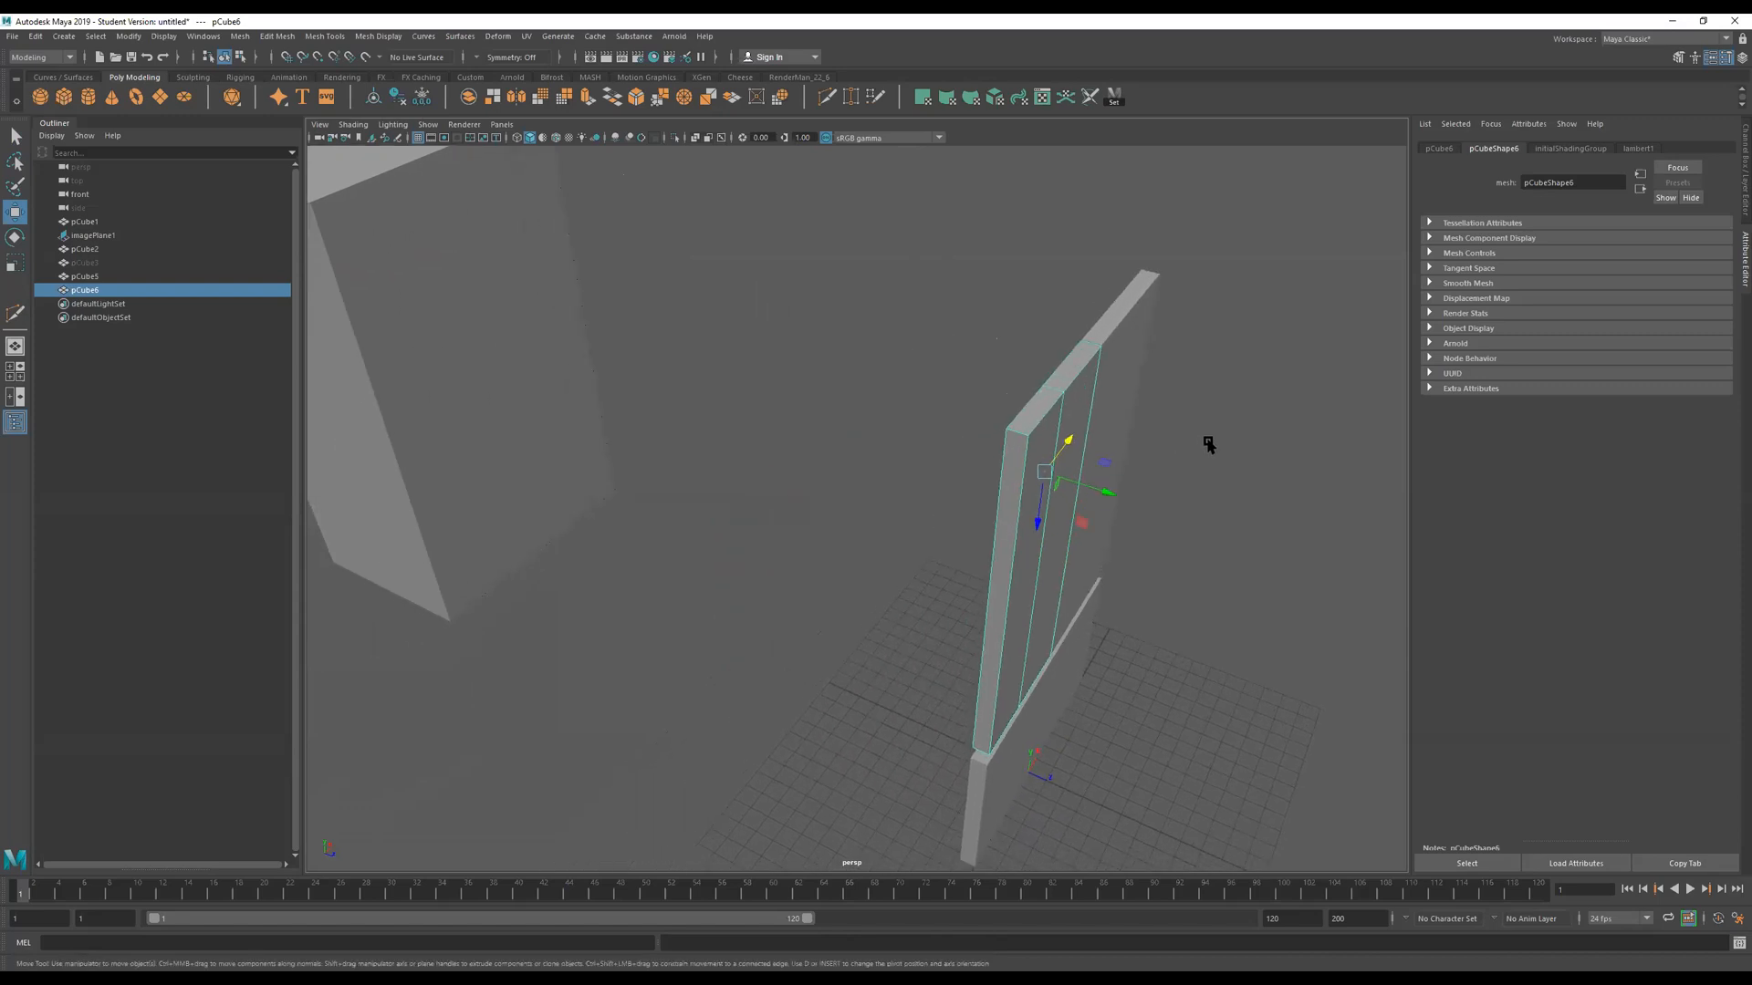
Toggle the hidden cabinet body's visibility on and off several times.
click(103, 264)
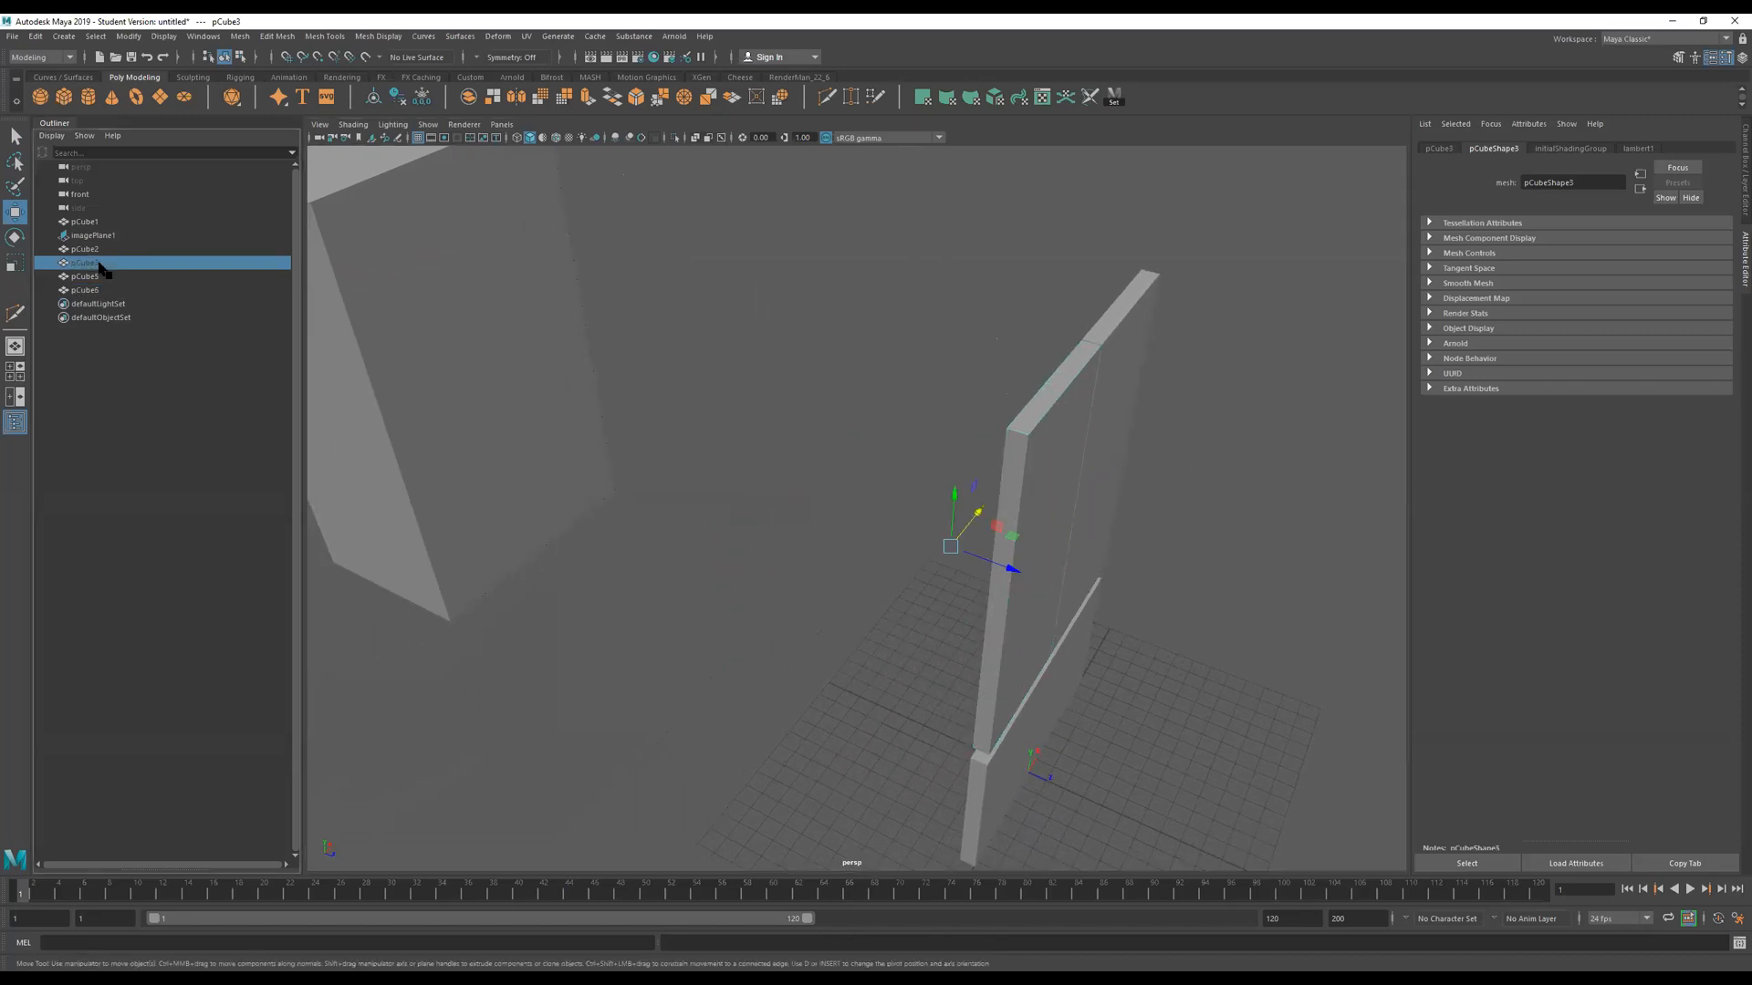
key(h)
key(h)
key(h)
key(h)
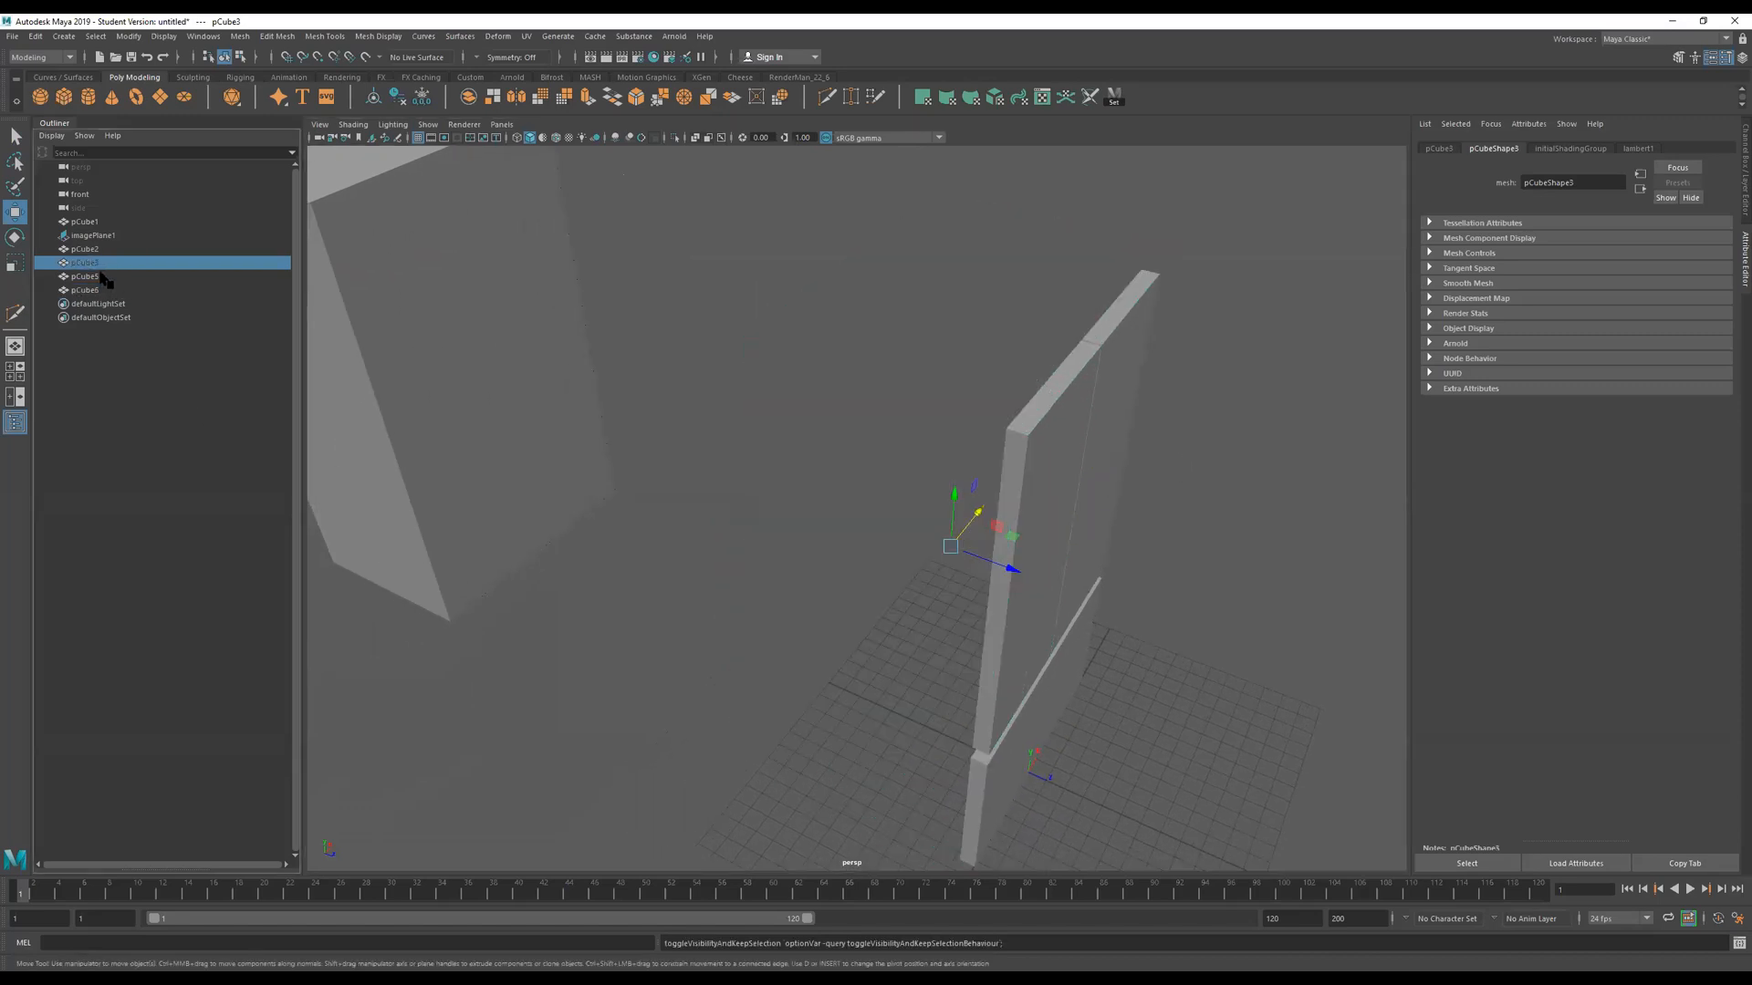
key(h)
key(h)
key(h)
key(h)
Thicken the left door by pulling its two back faces rearward.
click(1062, 441)
key(f)
right_click(872, 437)
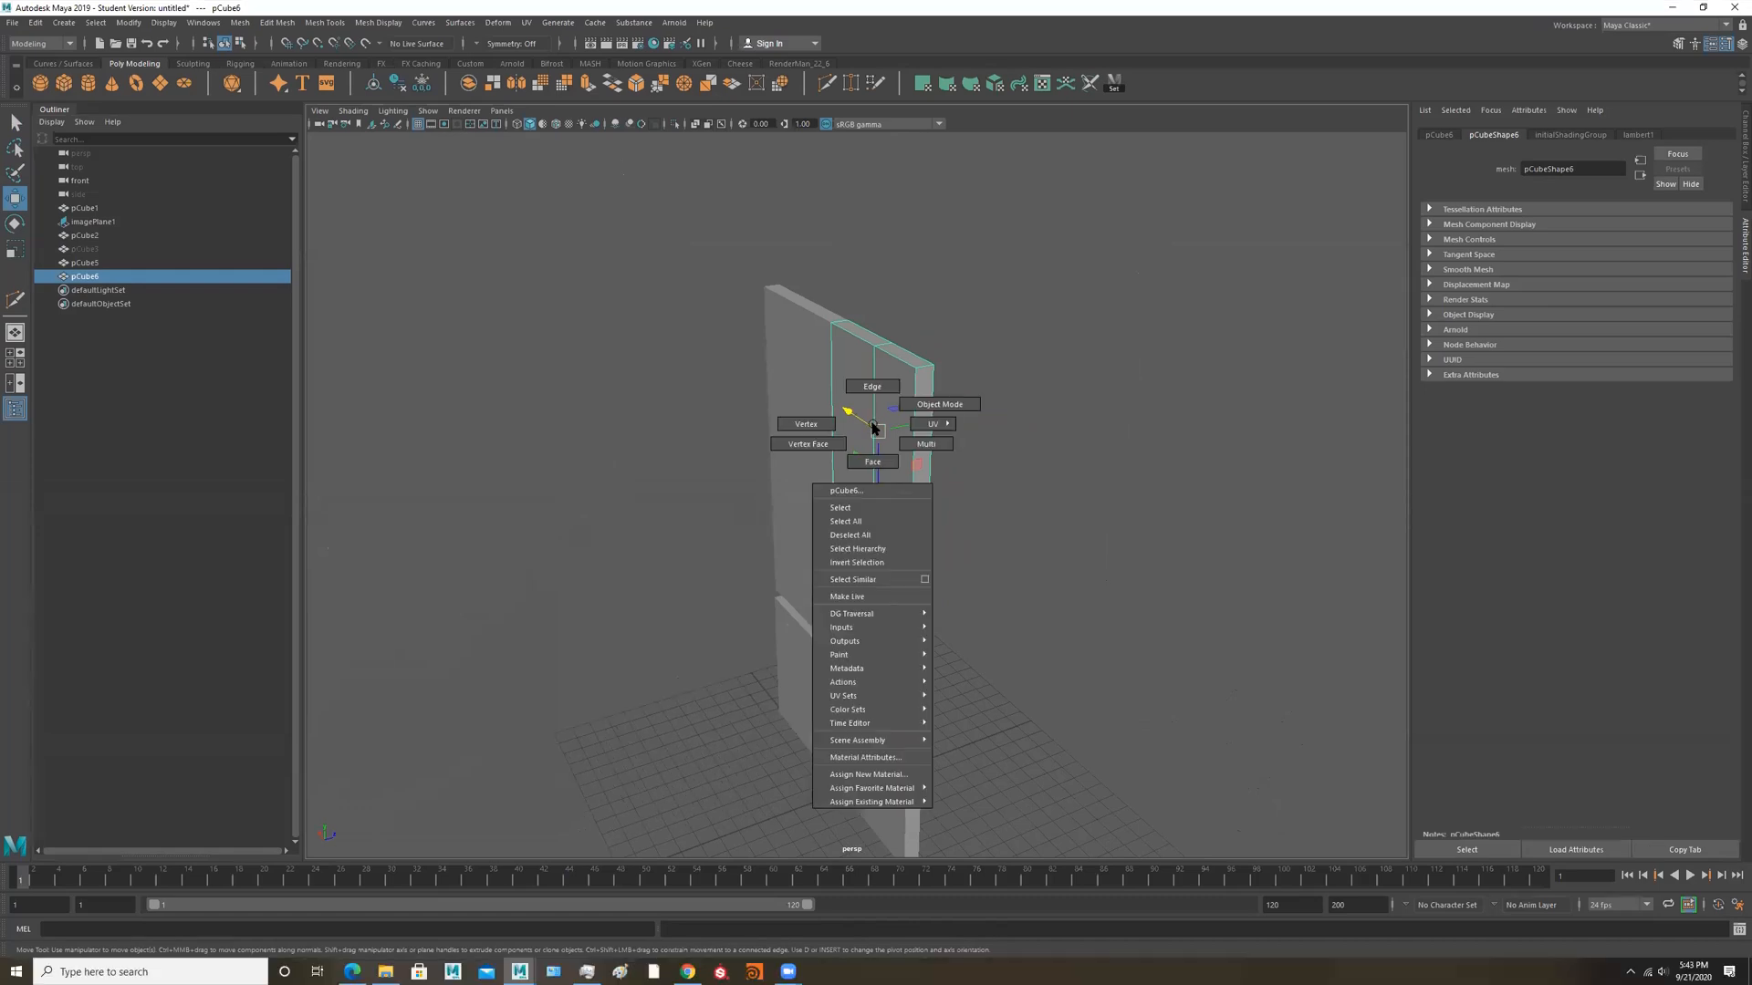
right_drag(862, 464, 861, 465)
click(858, 469)
shift+click(895, 476)
drag(939, 526, 862, 544)
Insert a horizontal edge loop near the middle of the left door with Multi-Cut.
click(826, 95)
ctrl+click(1008, 629)
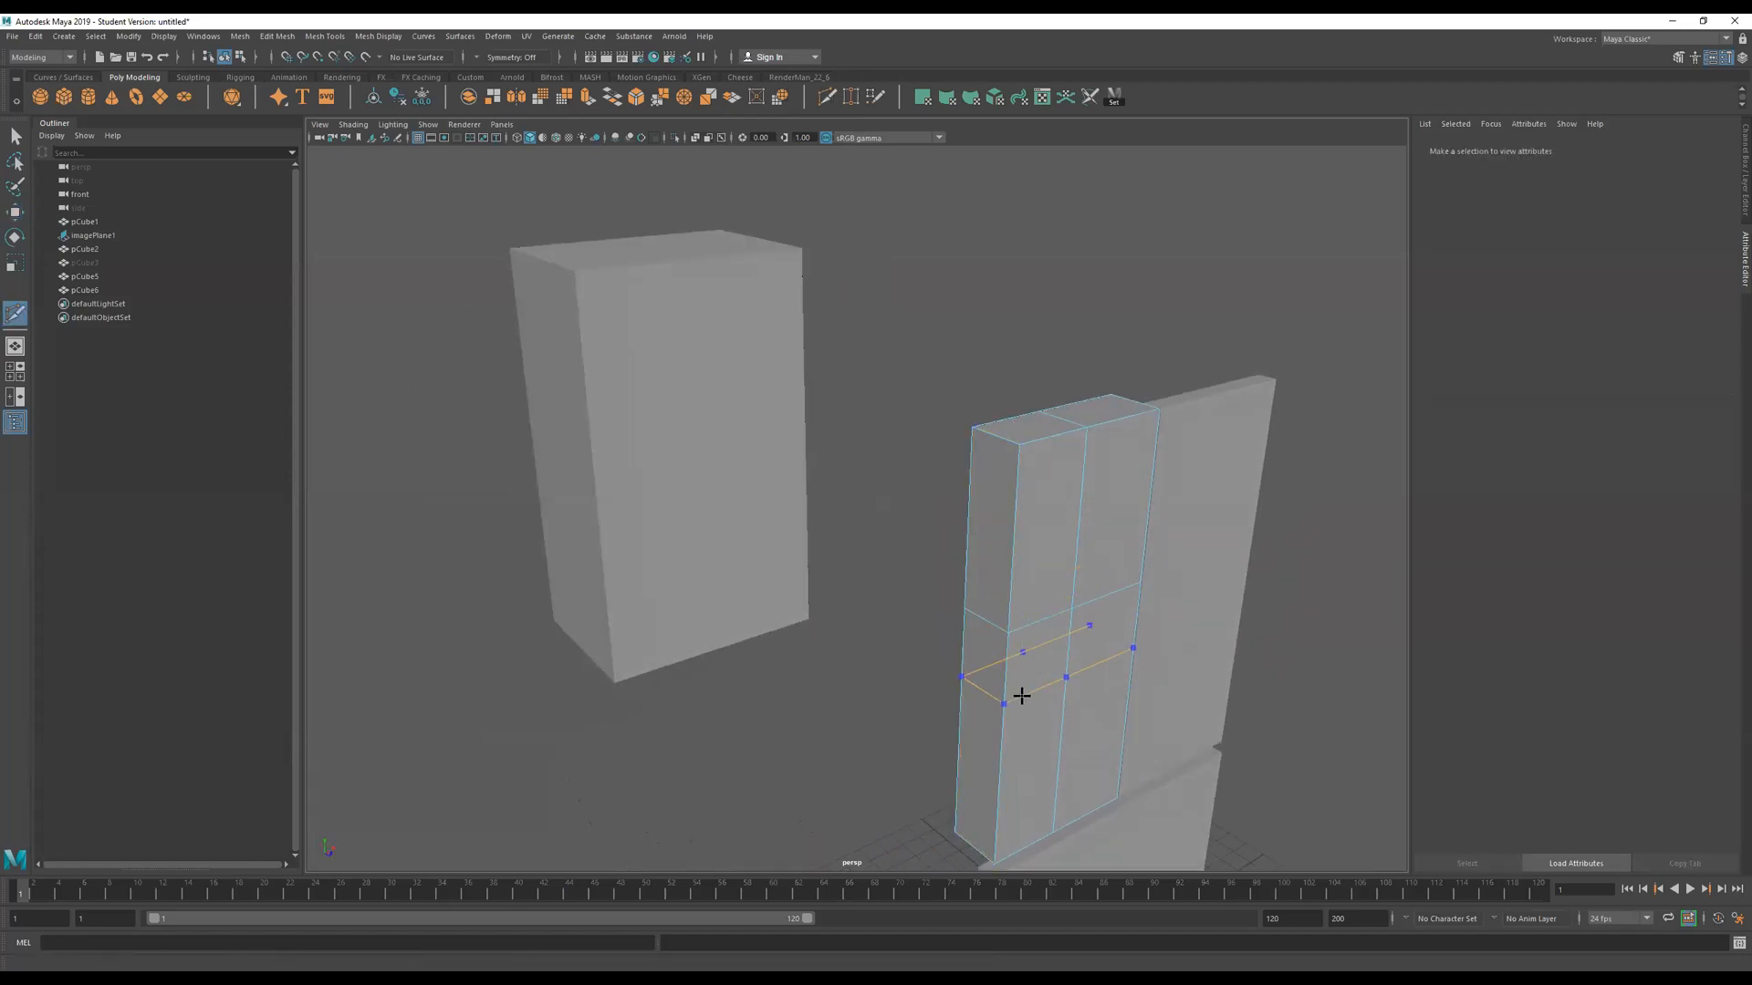
alt+drag(1059, 676, 1042, 609)
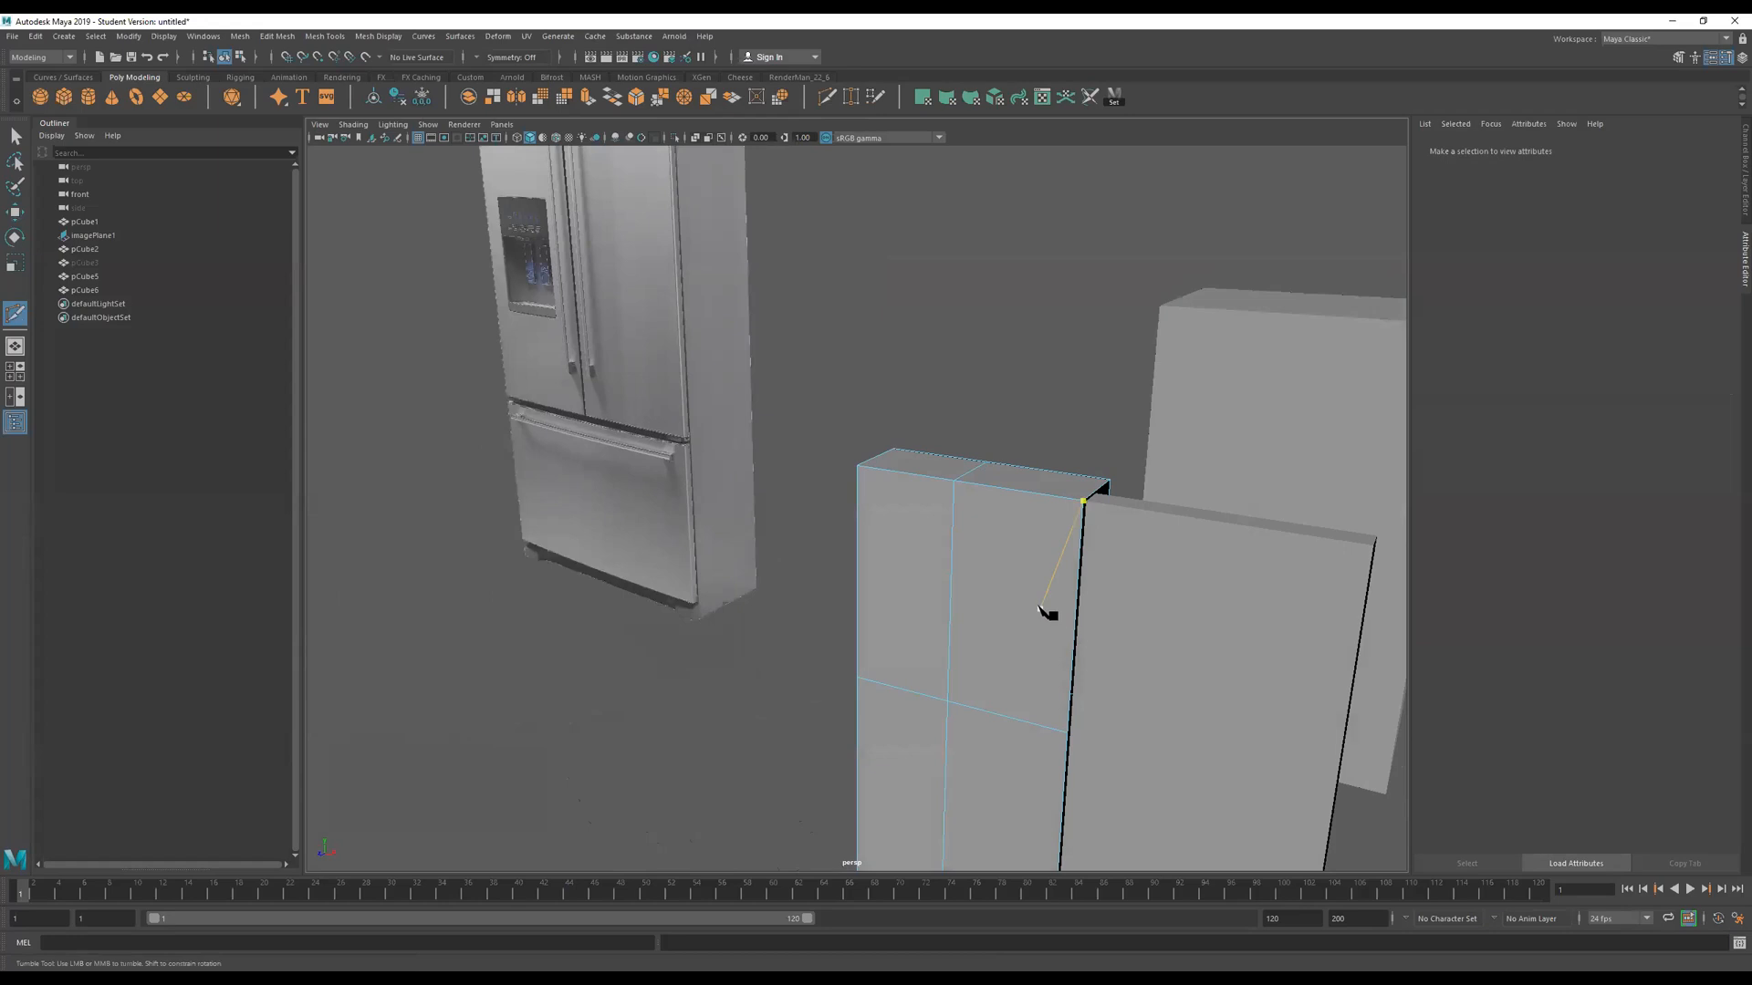
Hide the right door to expose the left door's open inner side, and select the left door.
key(q)
right_drag(1021, 580, 1132, 507)
alt+drag(1132, 506, 1128, 617)
key(ctrl+h)
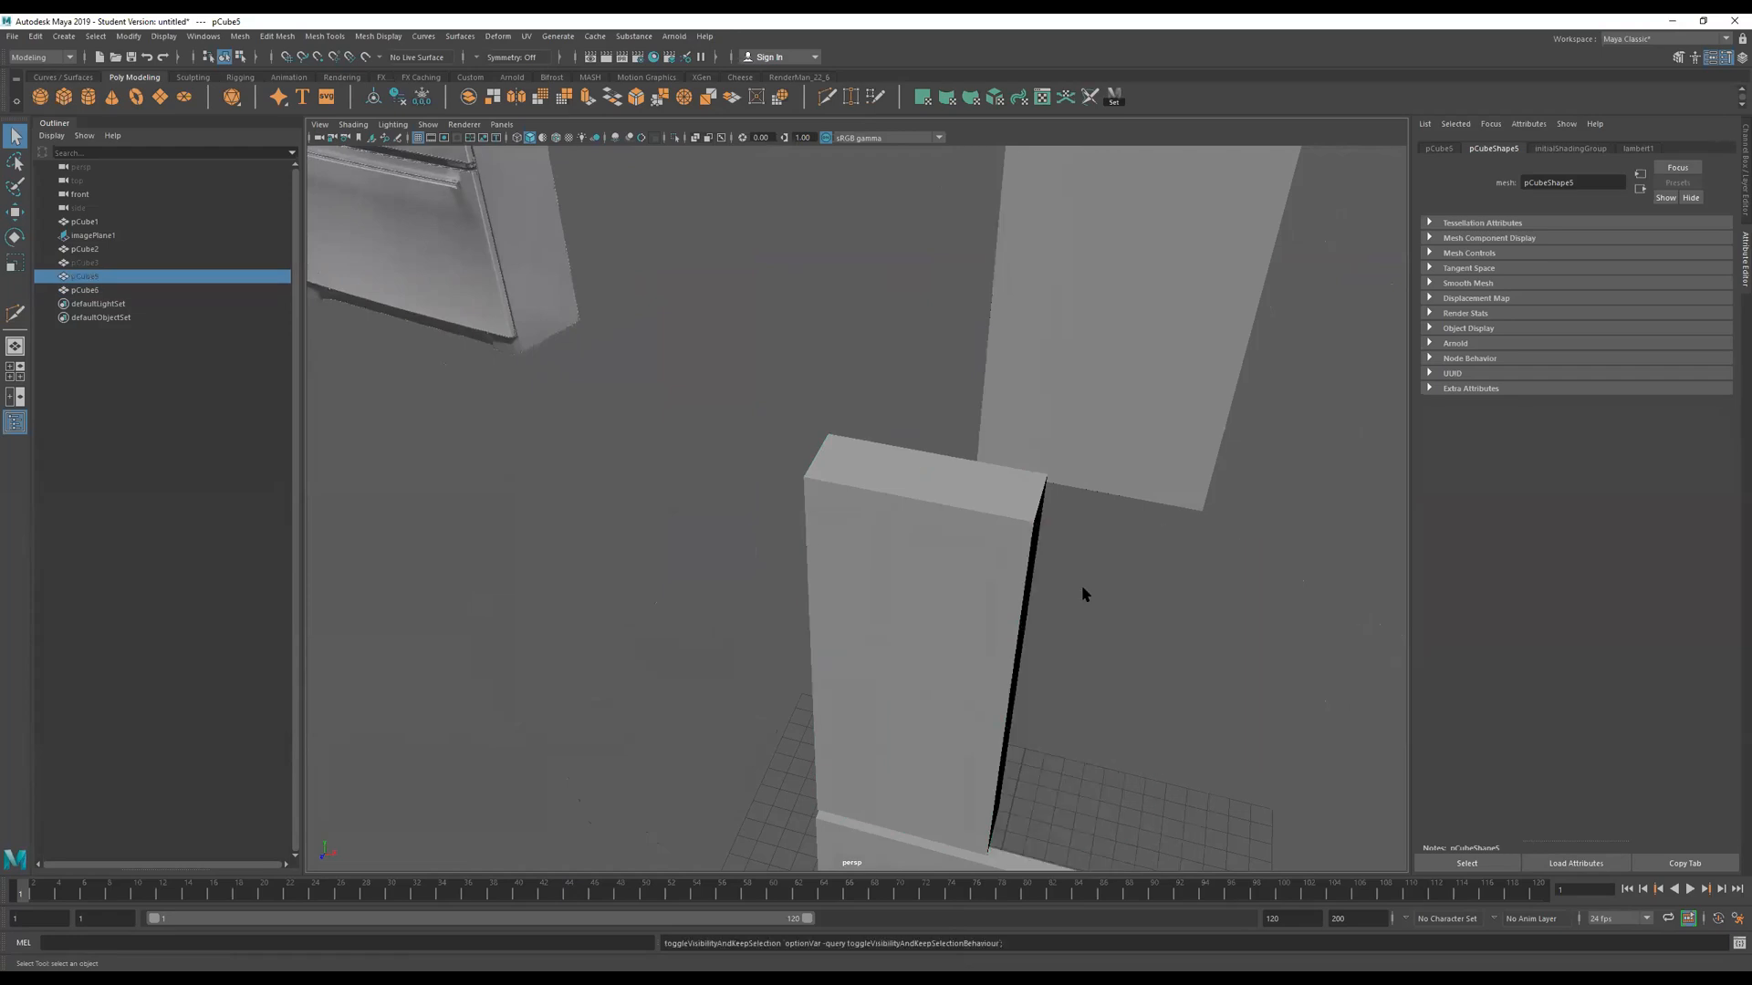
alt+drag(1162, 635, 790, 586)
click(790, 586)
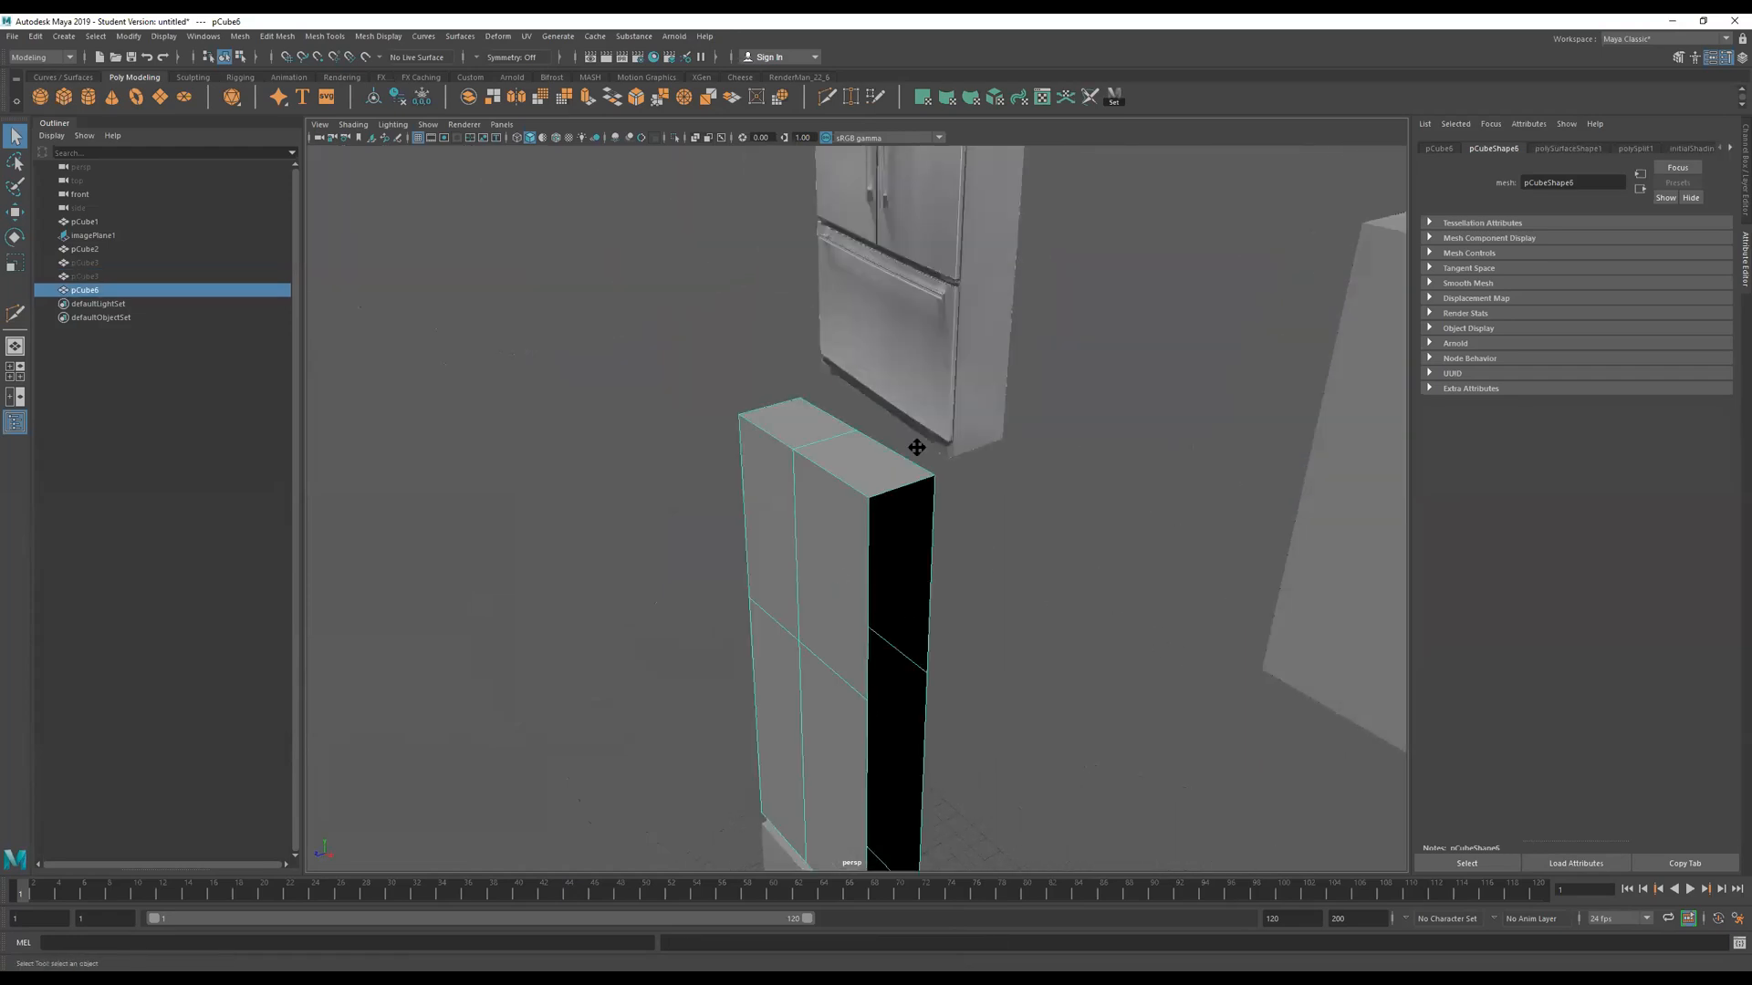
key(f)
Close the left door's open inner side by bridging the upper edges and filling the remaining lower hole.
right_drag(893, 429, 884, 290)
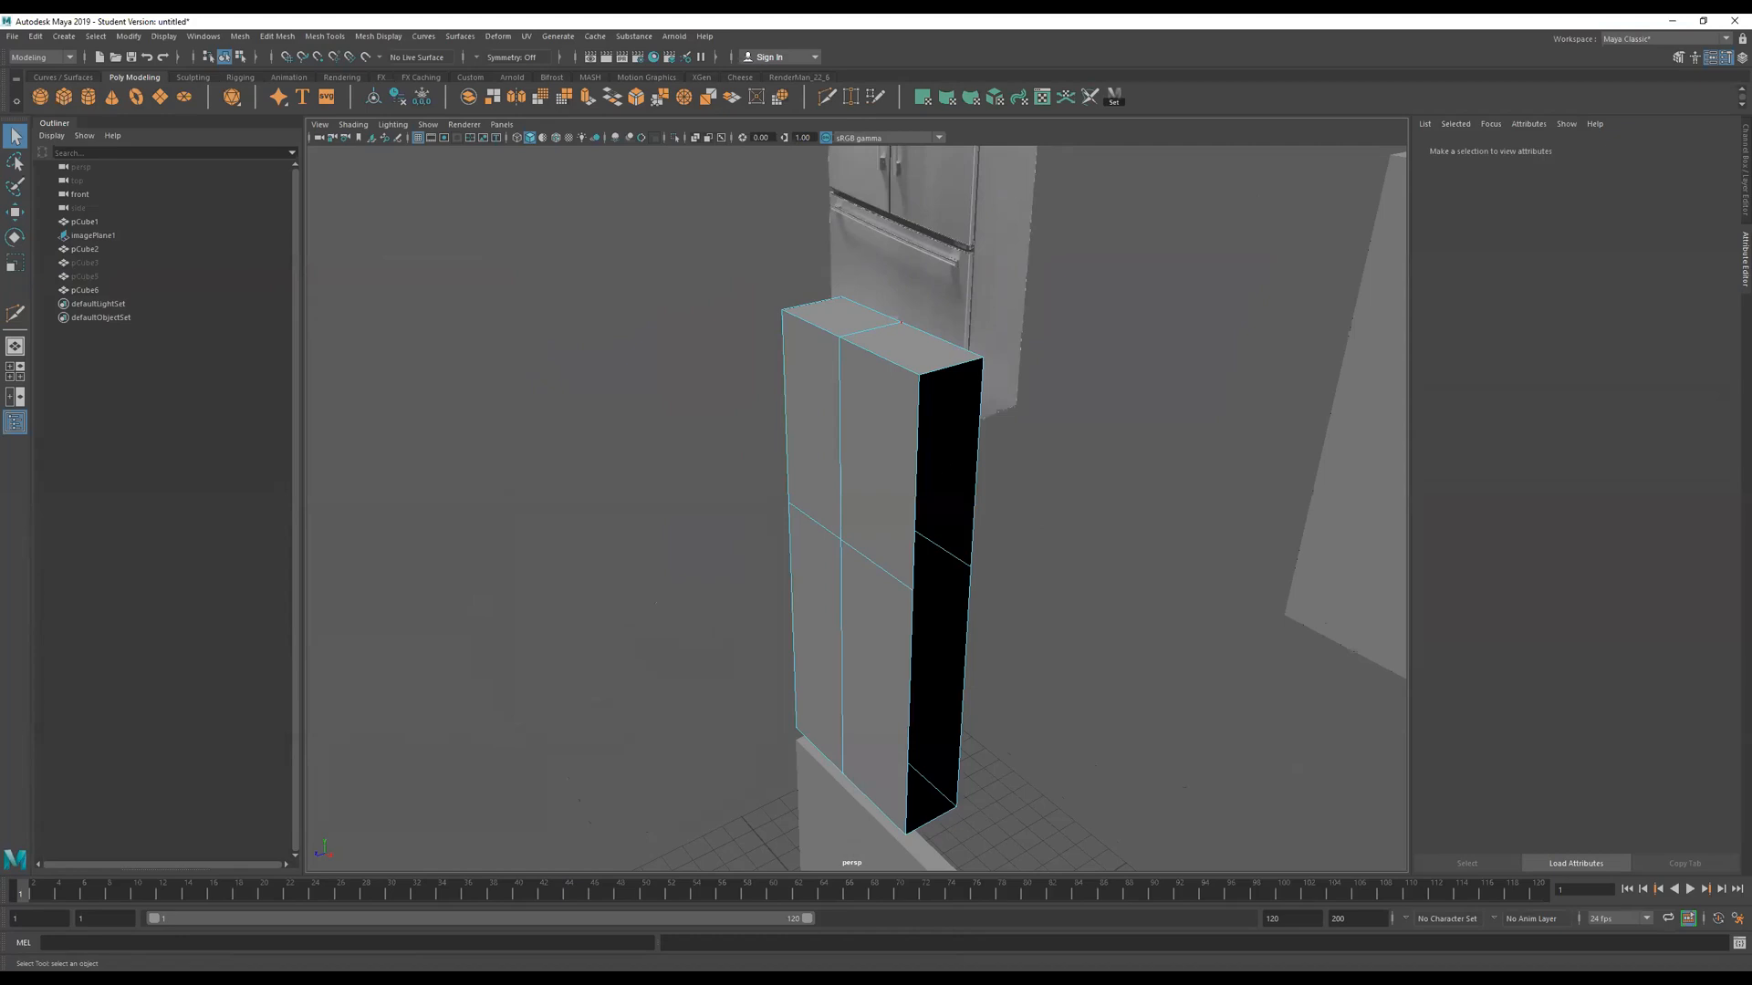
click(975, 468)
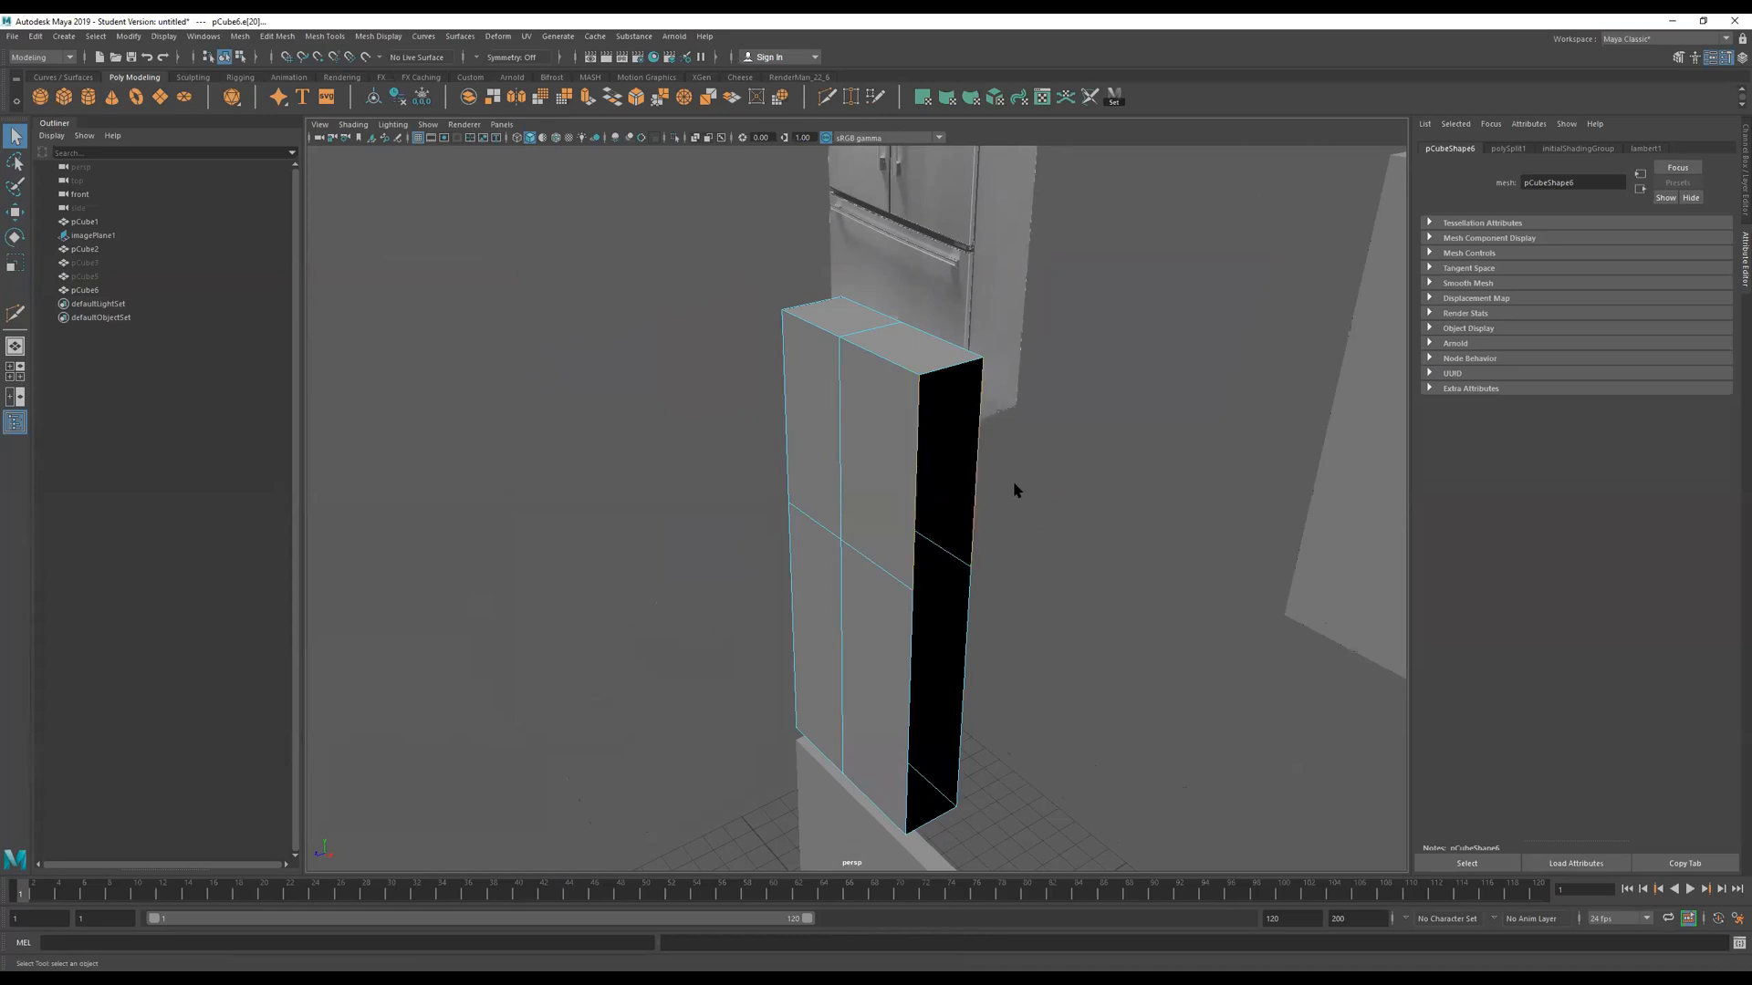
shift+right_drag(1023, 501, 1010, 654)
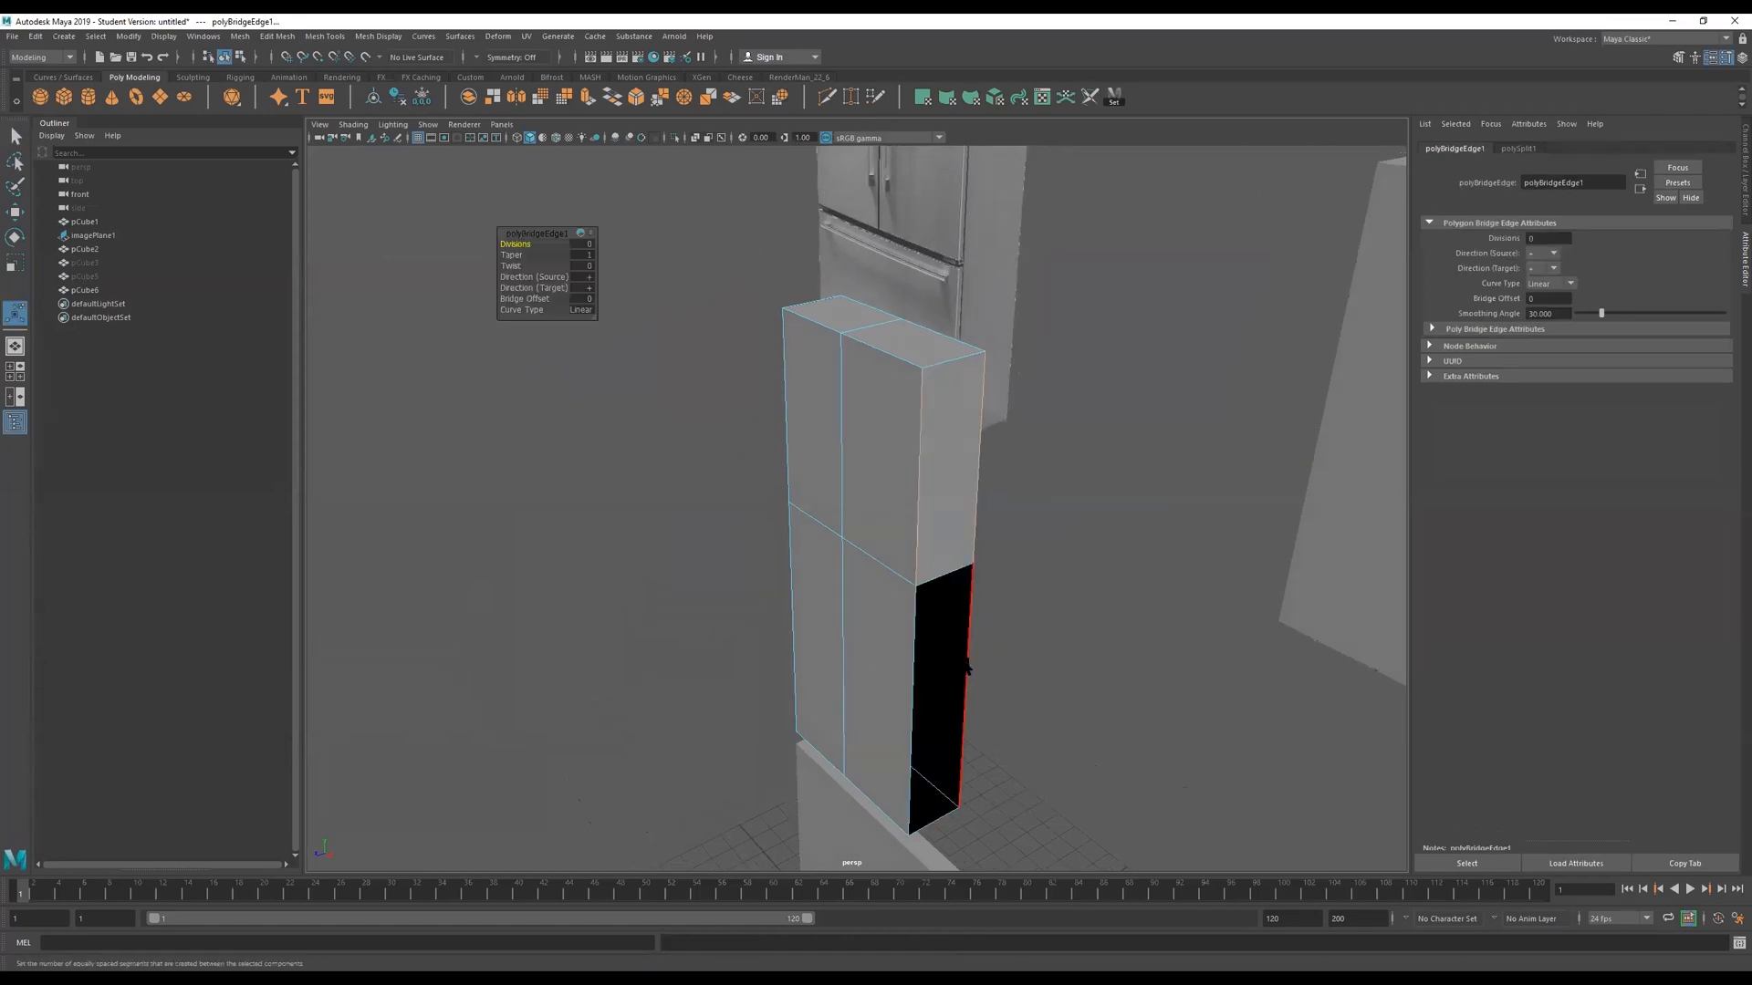
click(967, 660)
shift+right_drag(968, 658, 954, 812)
key(w)
Return to object mode and unhide the right door, leaving the cabinet body hidden.
alt+drag(1010, 613, 1049, 608)
right_drag(868, 491, 1136, 378)
alt+drag(921, 540, 1049, 429)
click(85, 263)
key(h)
key(h)
click(109, 277)
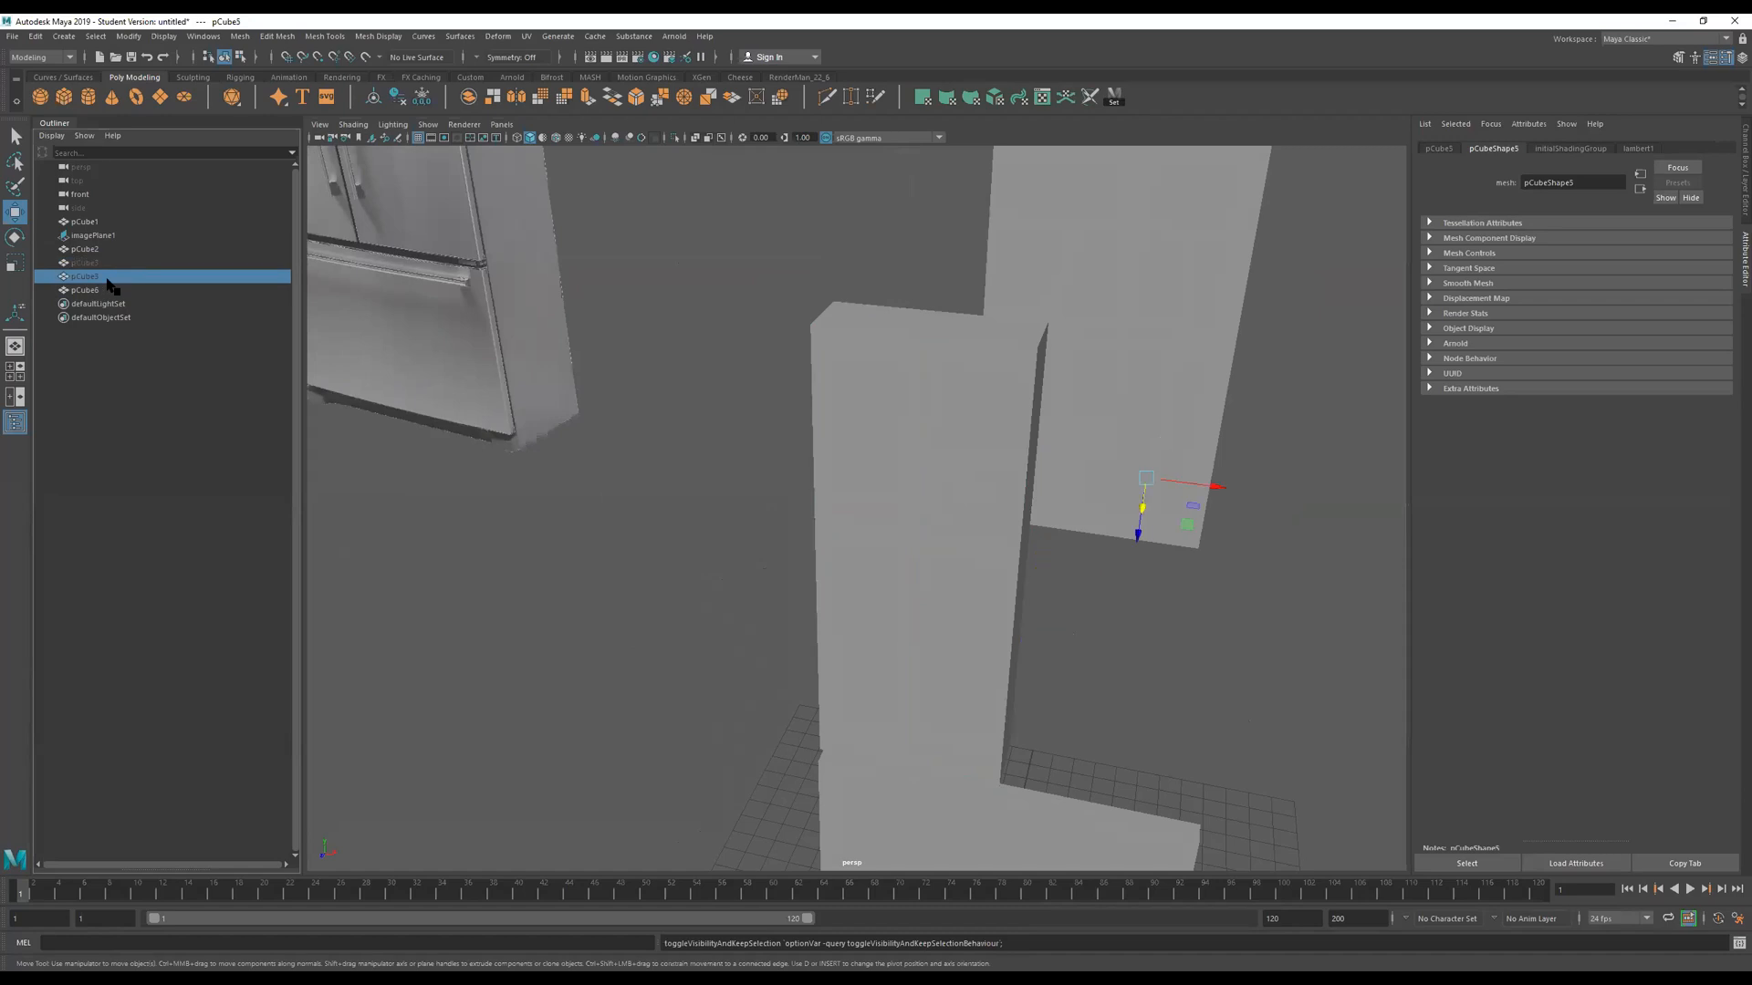
key(h)
Insert a second horizontal edge loop on the left door, below the first one.
alt+drag(998, 478, 1066, 477)
click(921, 519)
alt+drag(920, 519, 947, 512)
click(826, 97)
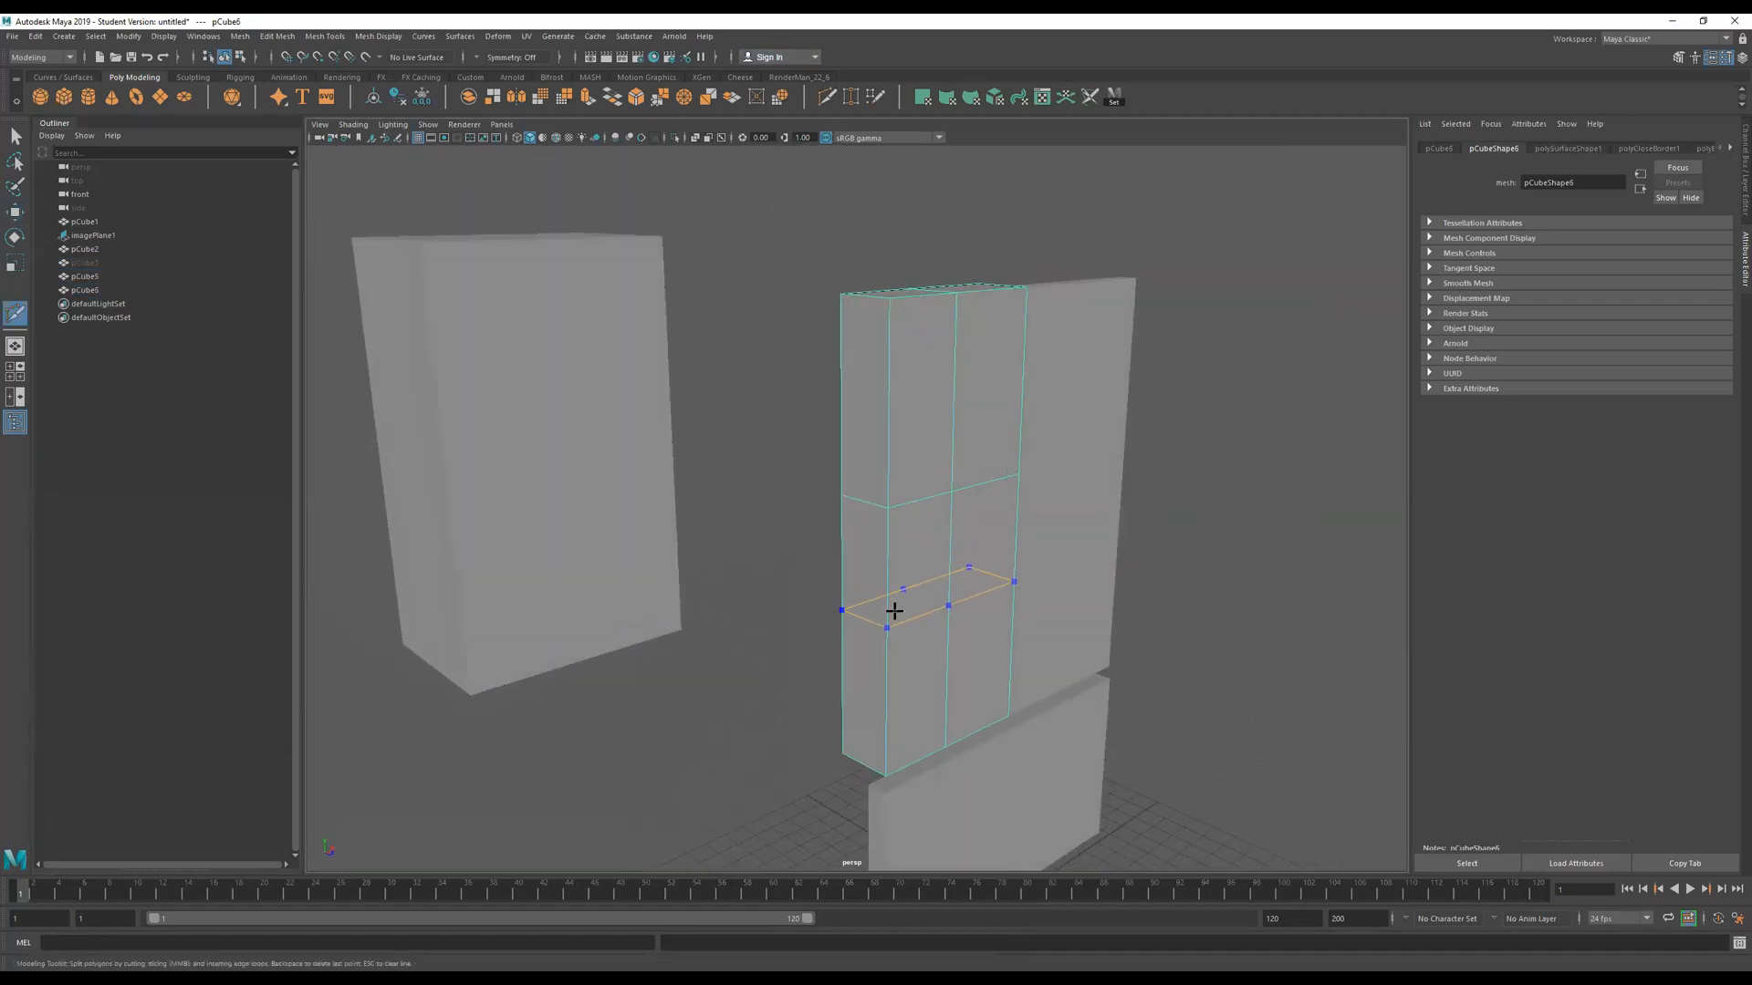
ctrl+click(903, 628)
alt+drag(1037, 598, 973, 475)
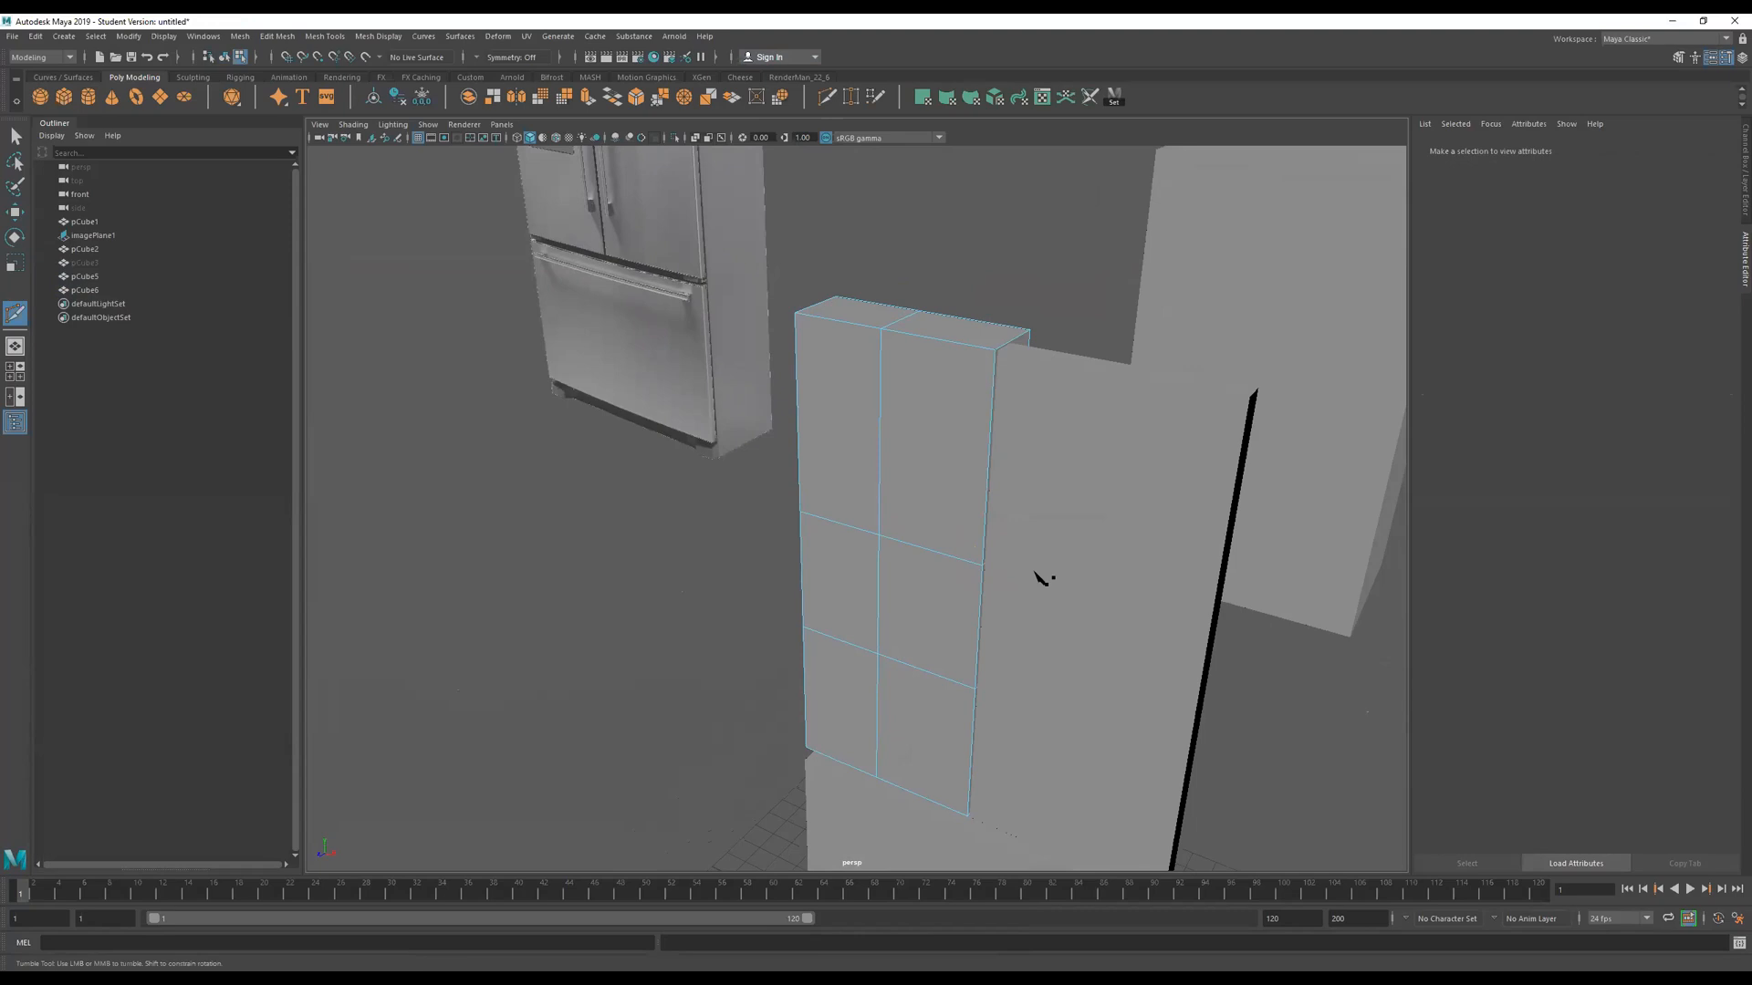
alt+drag(944, 588, 994, 593)
Shift the left door's central vertical edge loop toward its outer side and insert a second vertical loop toward the inner side.
key(q)
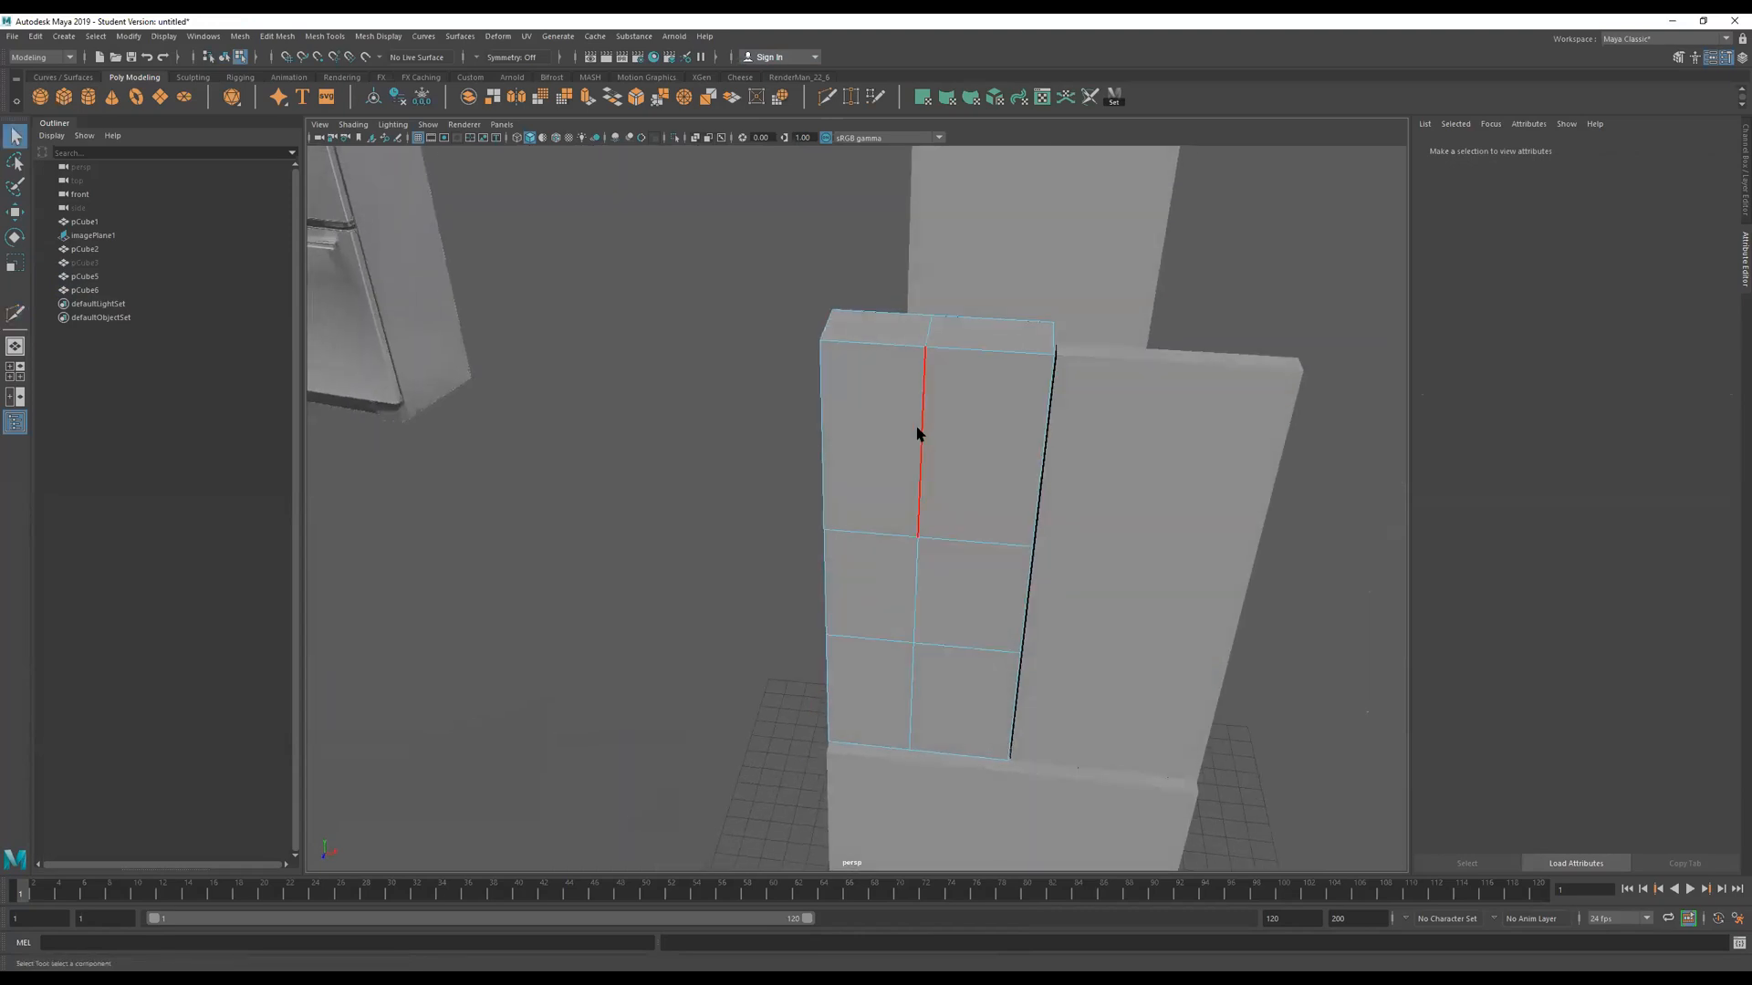
click(924, 435)
key(w)
drag(977, 554, 914, 552)
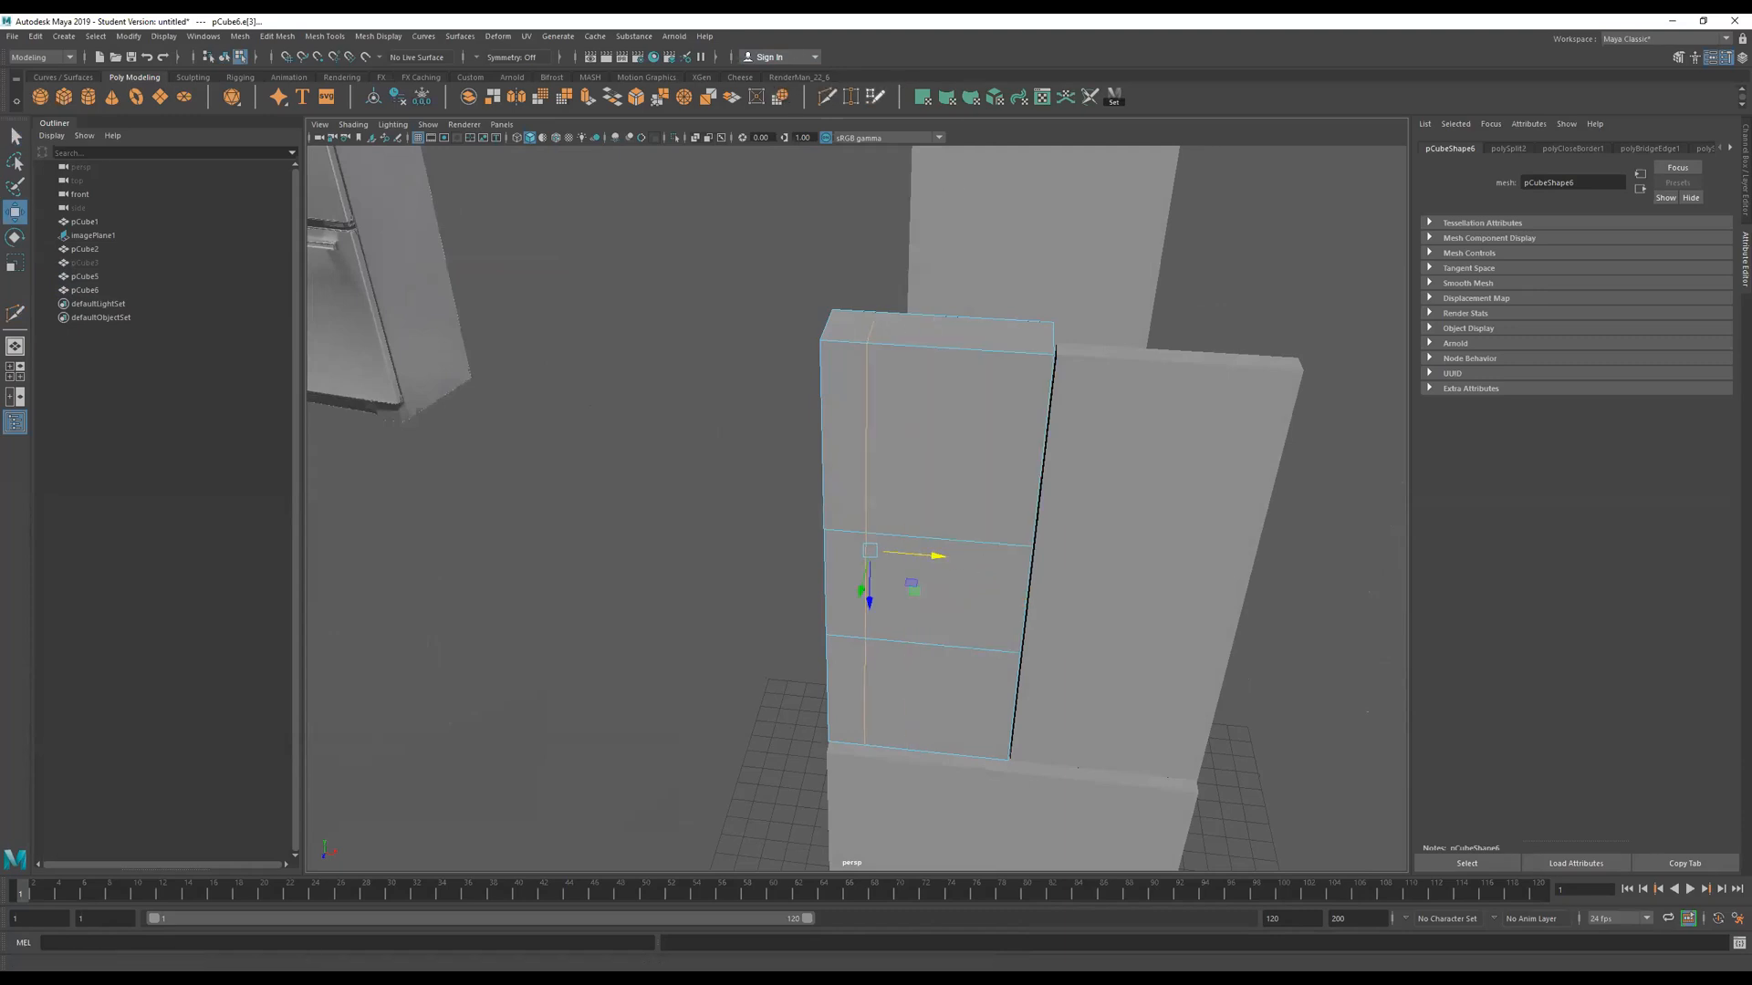
click(826, 96)
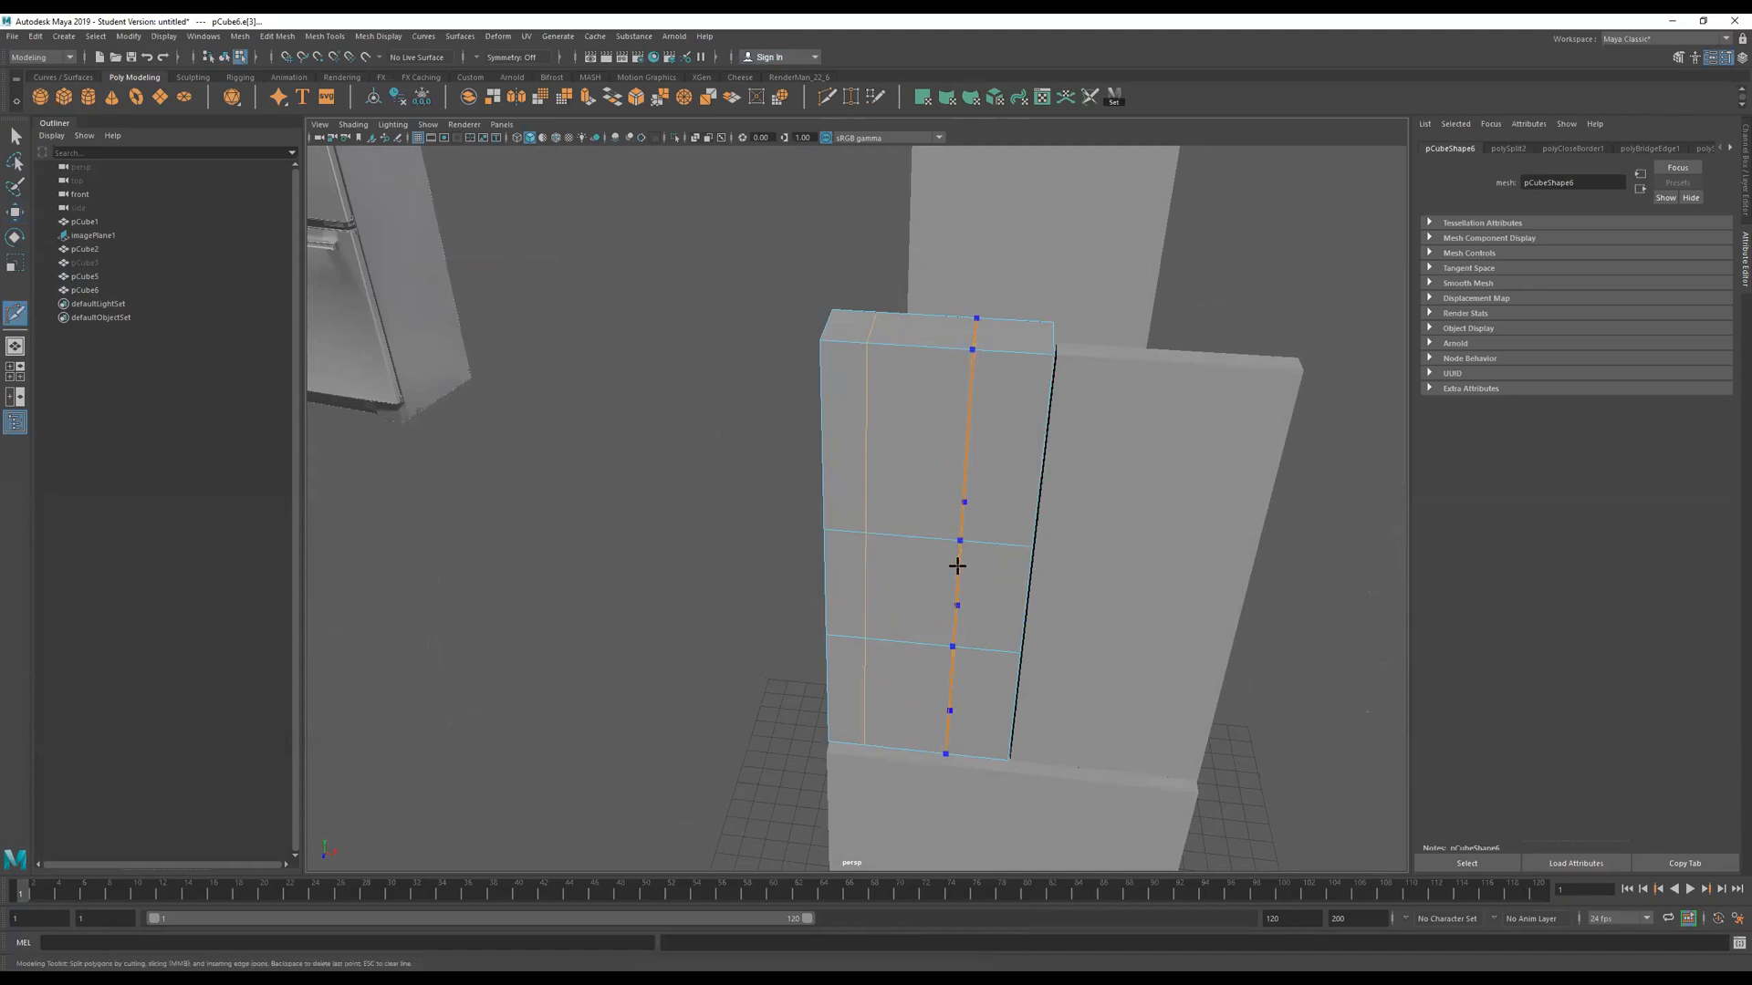
ctrl+click(950, 559)
mouse_move(1010, 559)
alt+mouse_down()
mouse_move(1056, 531)
mouse_move(1021, 532)
alt+mouse_up()
Extrude the left door's middle front face inward about 1.79 units to form the dispenser recess.
key(q)
click(935, 573)
mouse_move(935, 573)
alt+mouse_down()
mouse_move(1032, 594)
mouse_move(969, 555)
mouse_move(933, 565)
alt+mouse_up()
key(ctrl+e)
alt+drag(1153, 555, 973, 598)
key(q)
Compare the dispenser recess with the dispenser in the reference refrigerator image.
scroll(730, 452, down, 5)
alt+drag(766, 445, 700, 441)
alt+middle_drag(699, 442, 1377, 540)
alt+right_drag(1035, 519, 1669, 443)
alt+middle_drag(1388, 489, 290, 454)
alt+right_drag(746, 460, 315, 513)
alt+middle_drag(1106, 497, 785, 481)
alt+right_drag(793, 529, 1249, 600)
alt+middle_drag(925, 669, 909, 489)
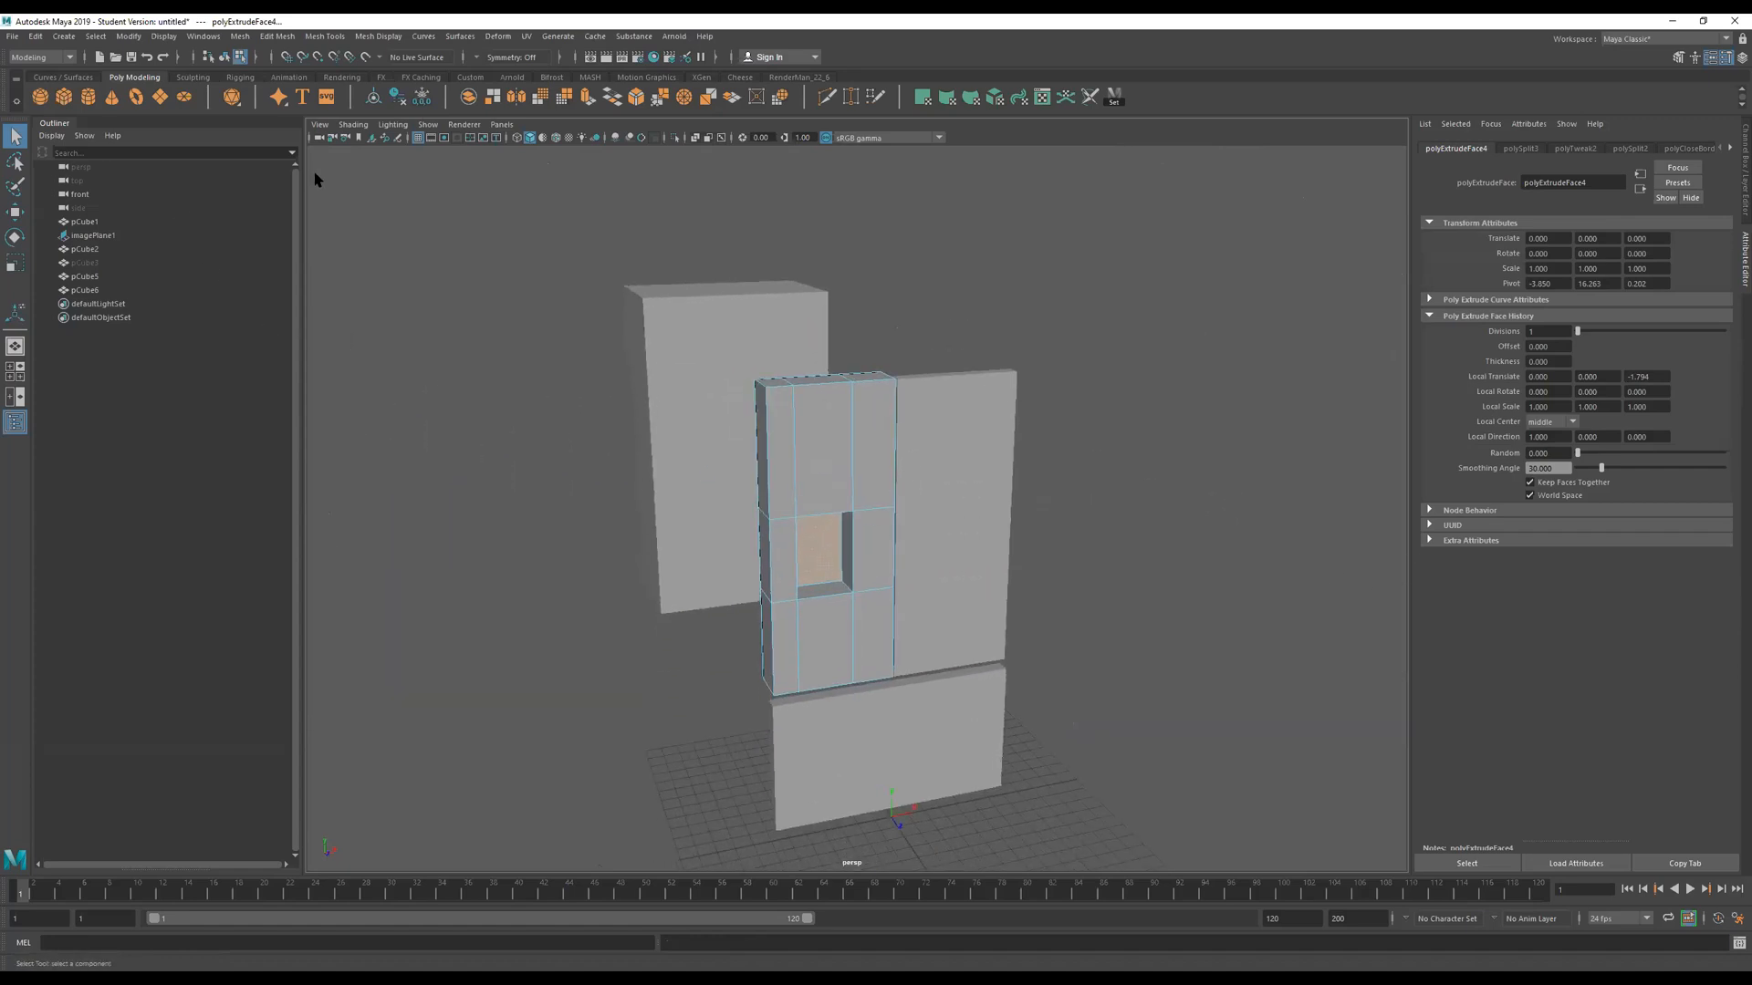
Create a polygon cylinder, raise it to the height of the doors and move it out in front of them.
click(88, 97)
key(w)
drag(896, 780, 822, 413)
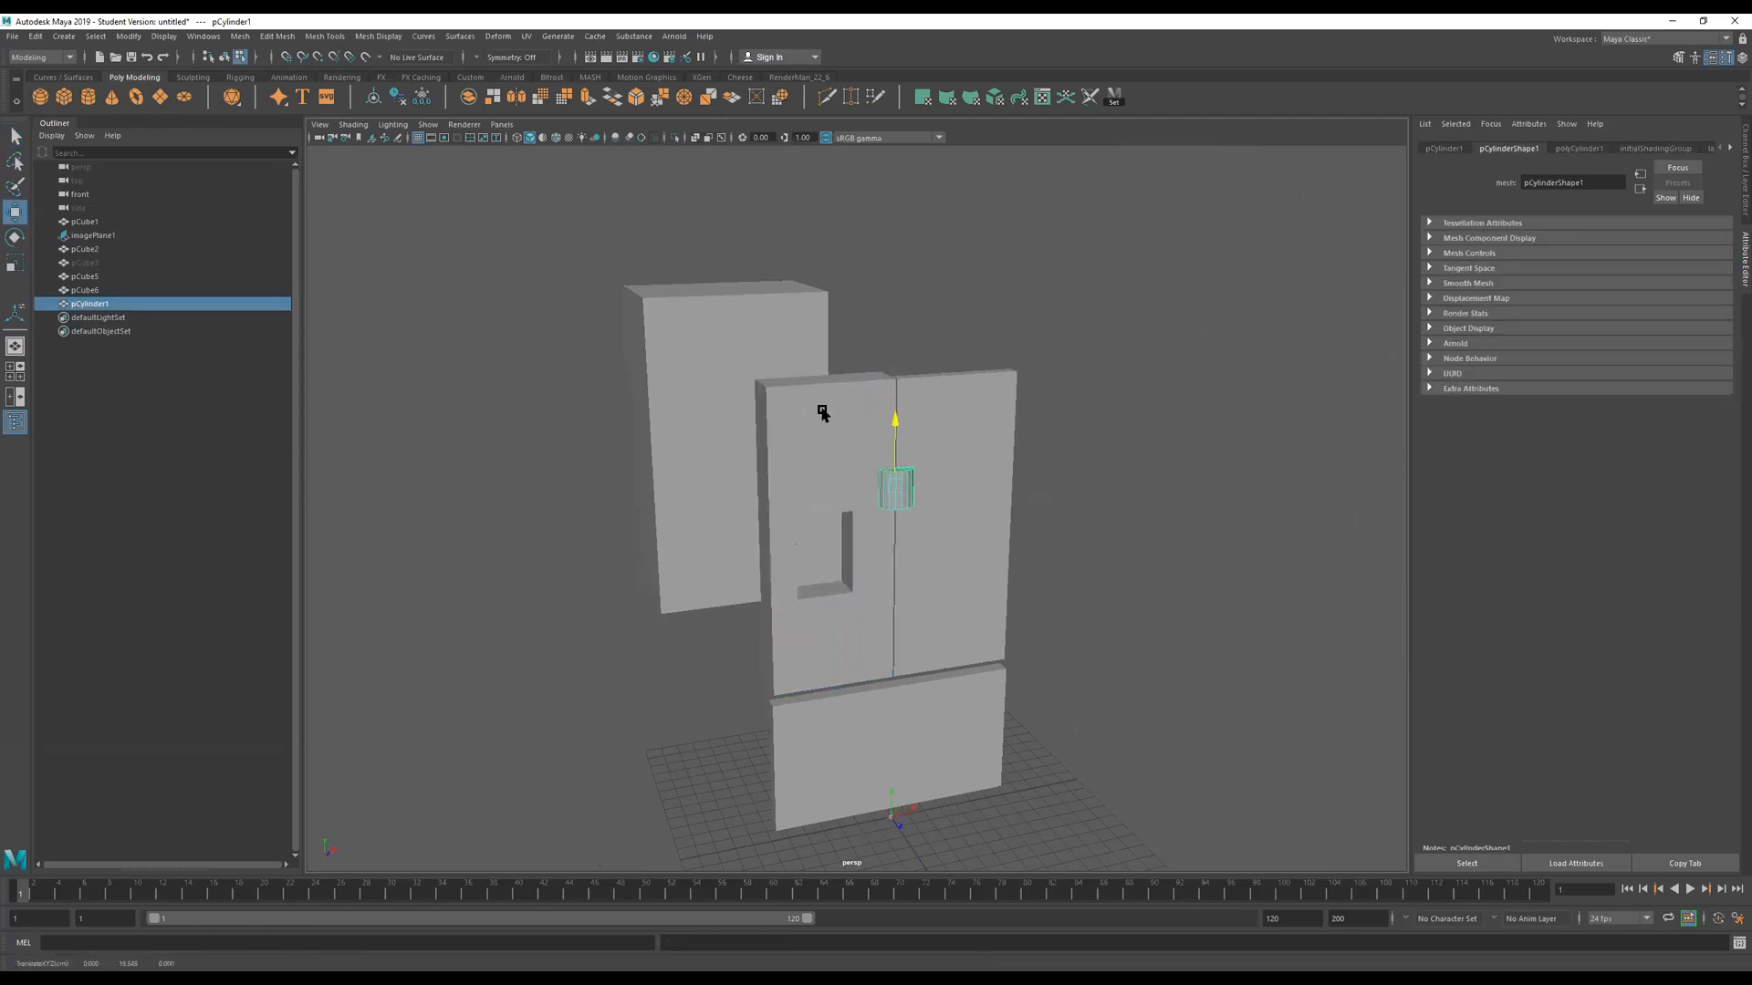
drag(922, 507, 1100, 620)
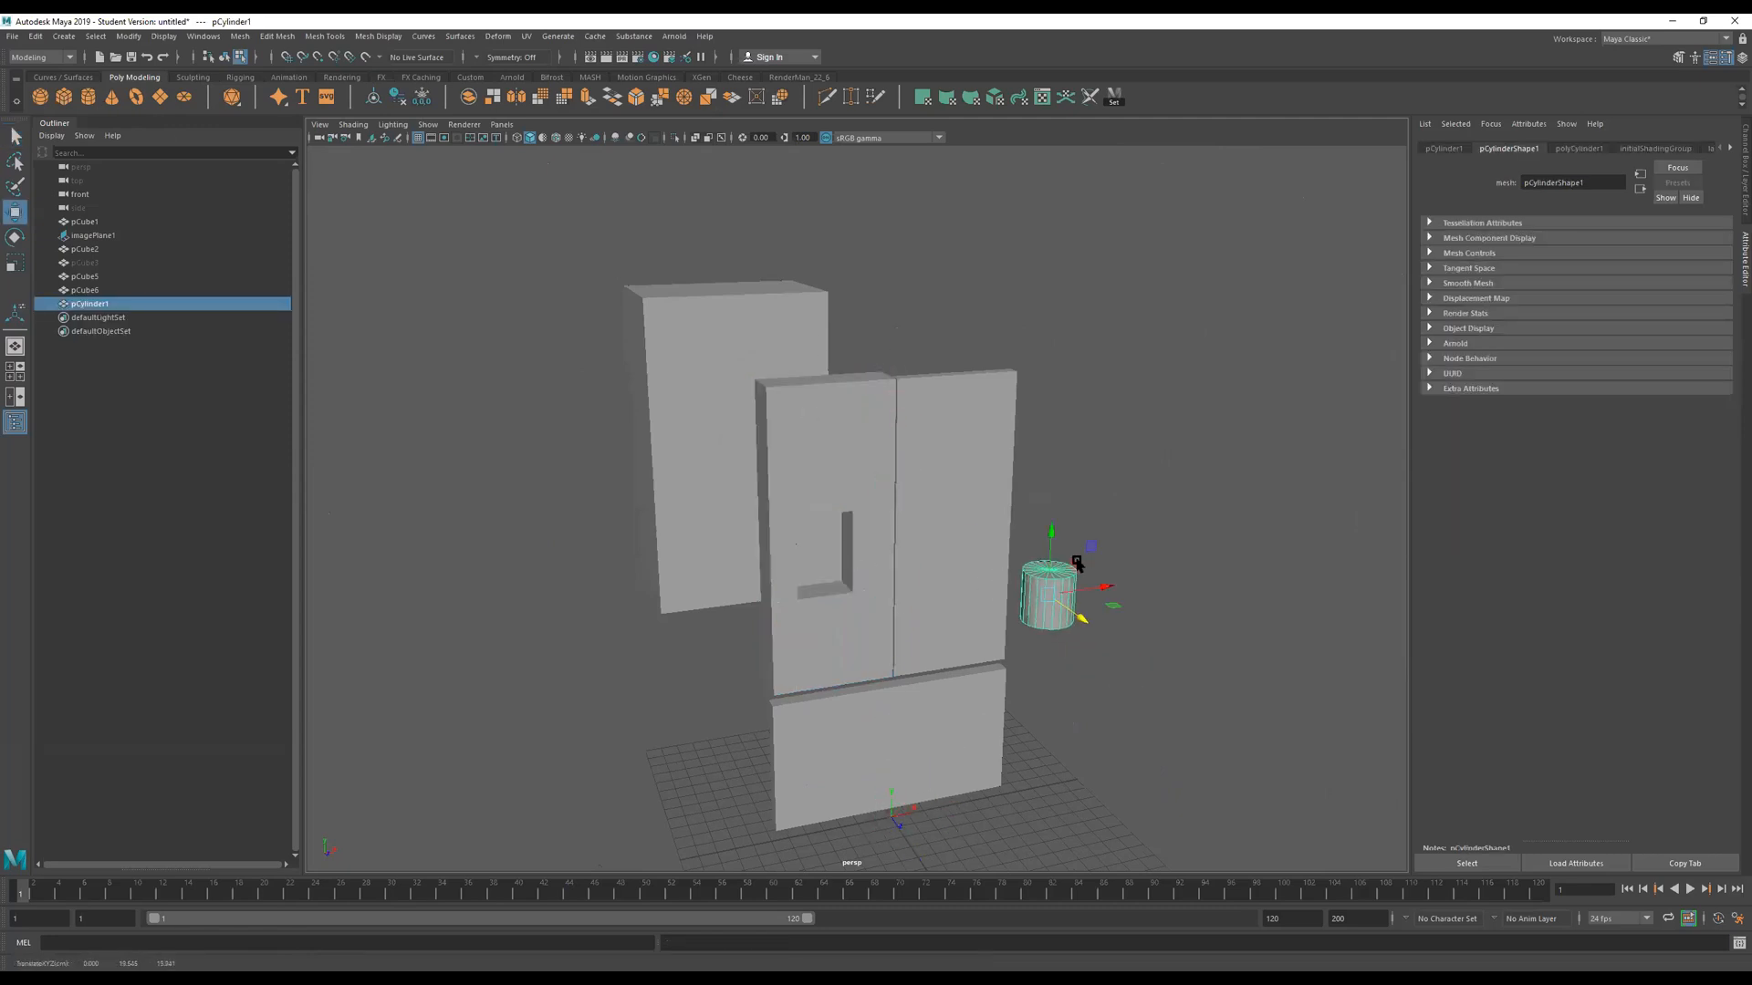
alt+right_drag(1076, 563, 1216, 610)
alt+middle_drag(1200, 574, 1091, 445)
alt+drag(1091, 445, 811, 570)
key(f)
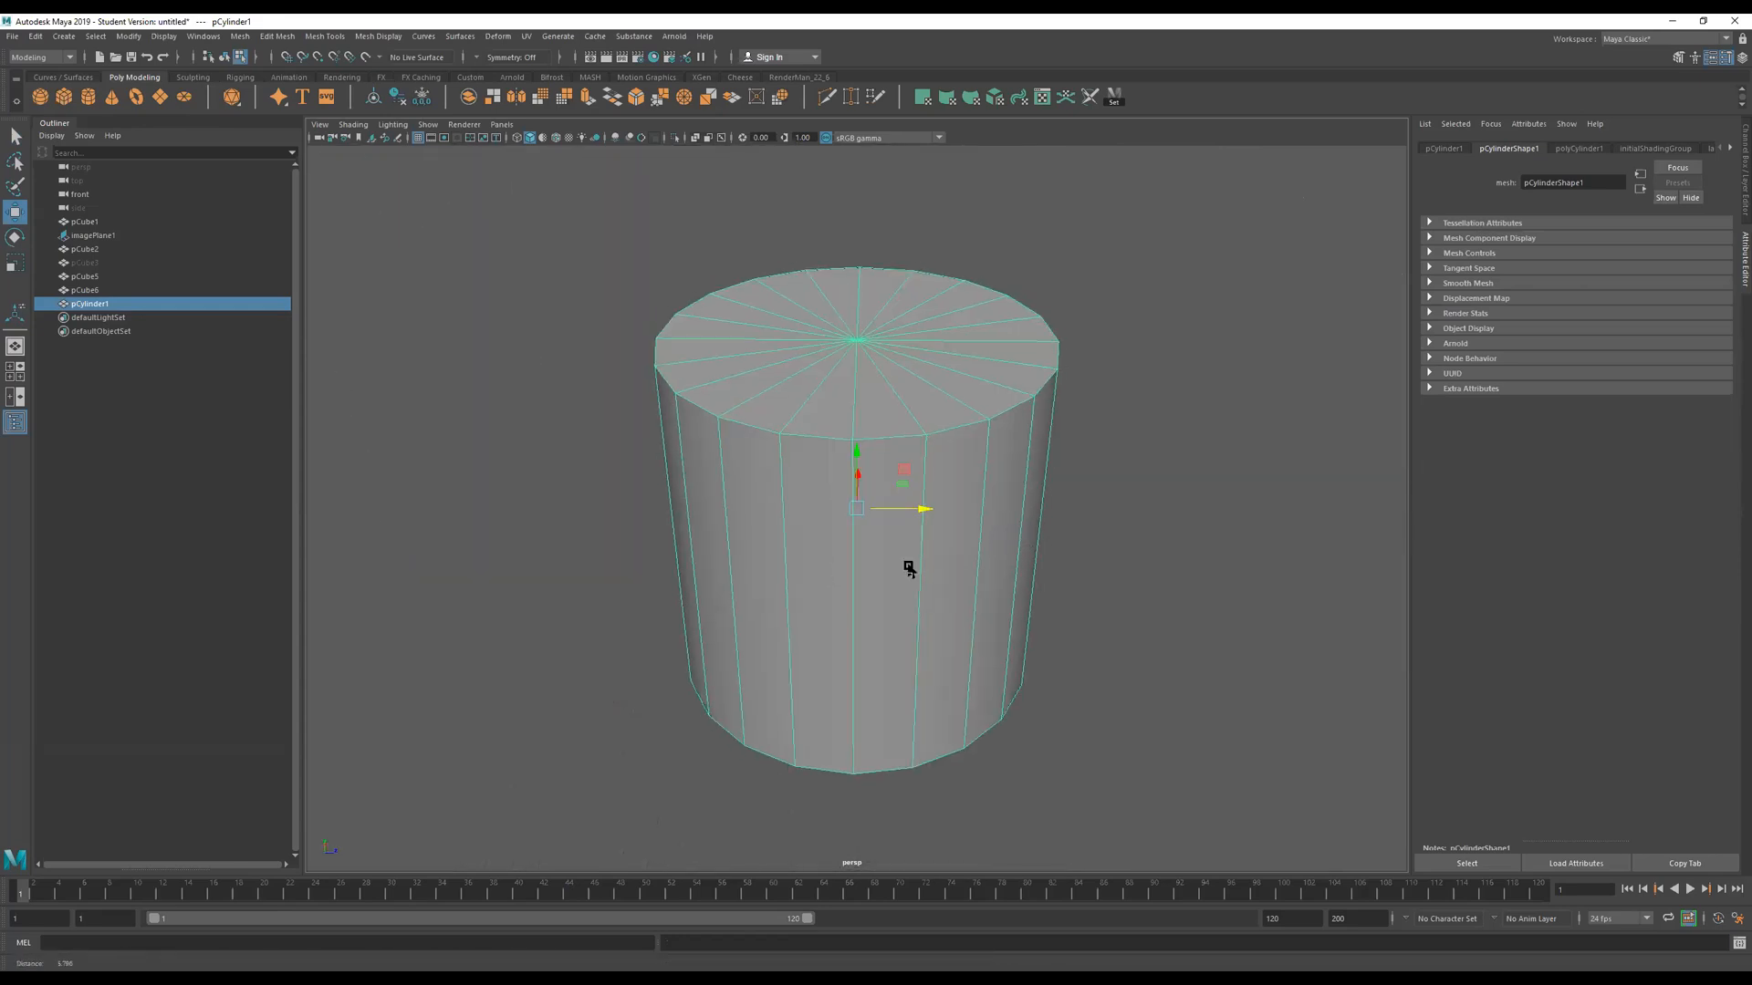
Delete one half of the cylinder's faces.
right_click(793, 388)
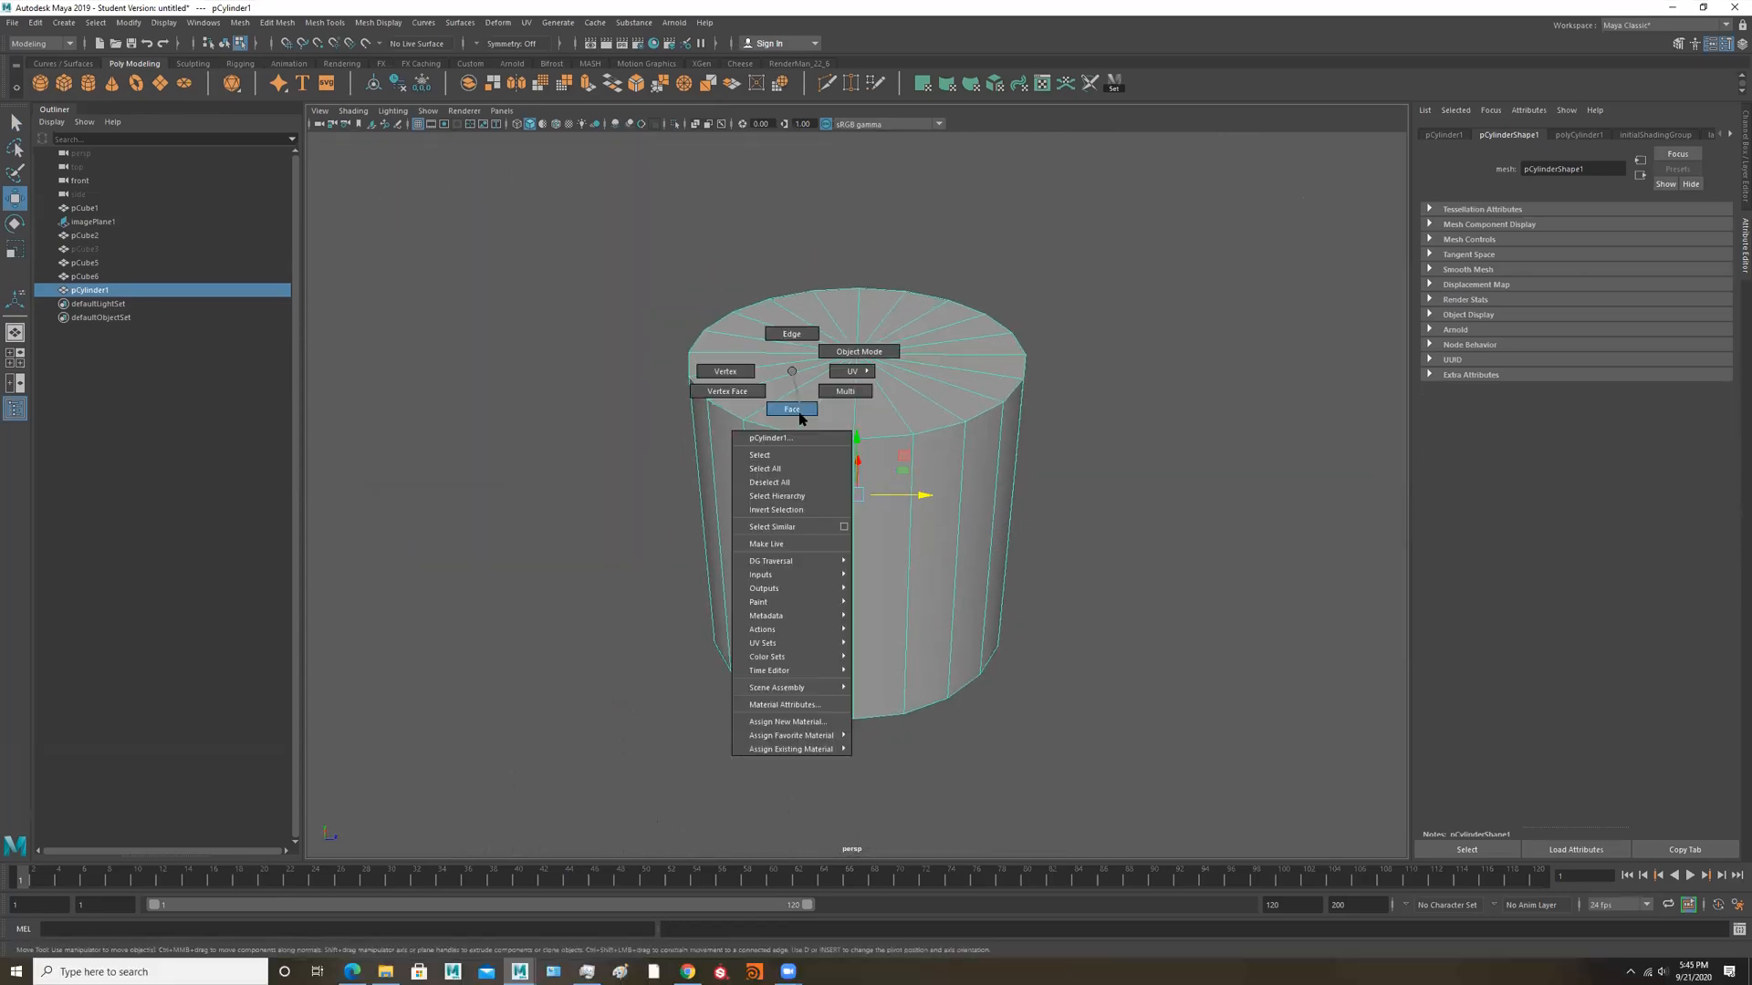
right_drag(798, 413, 799, 419)
drag(578, 207, 835, 940)
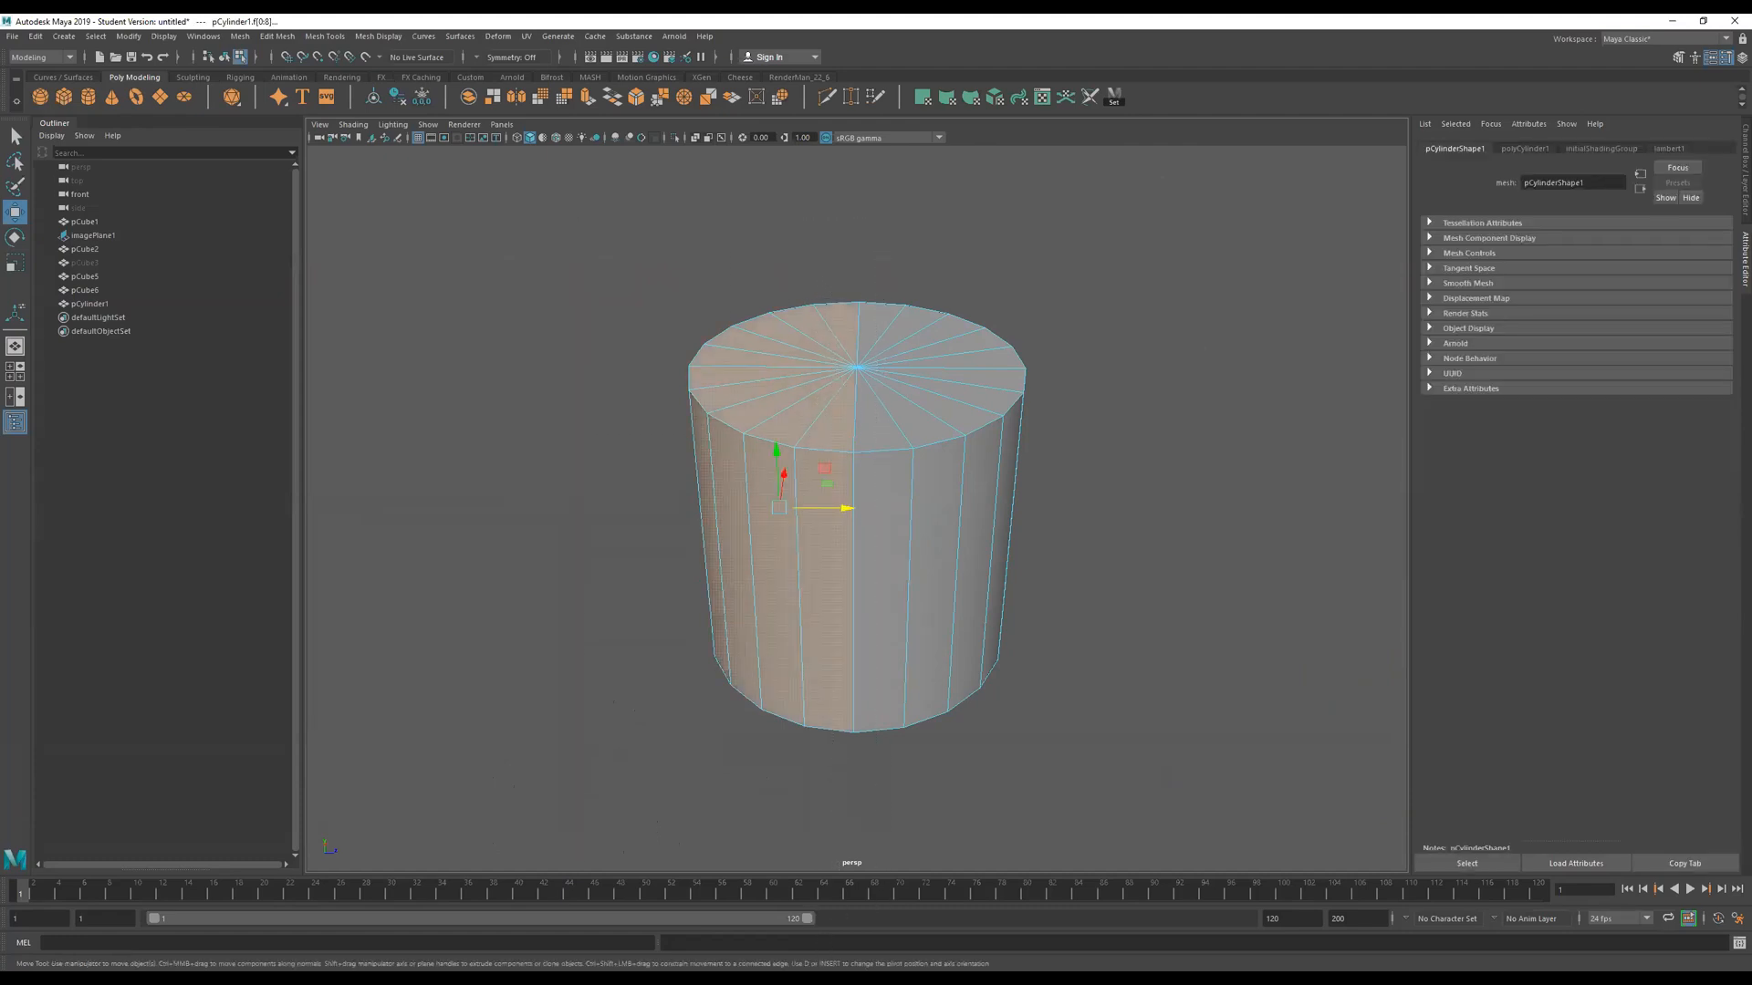
key(Delete)
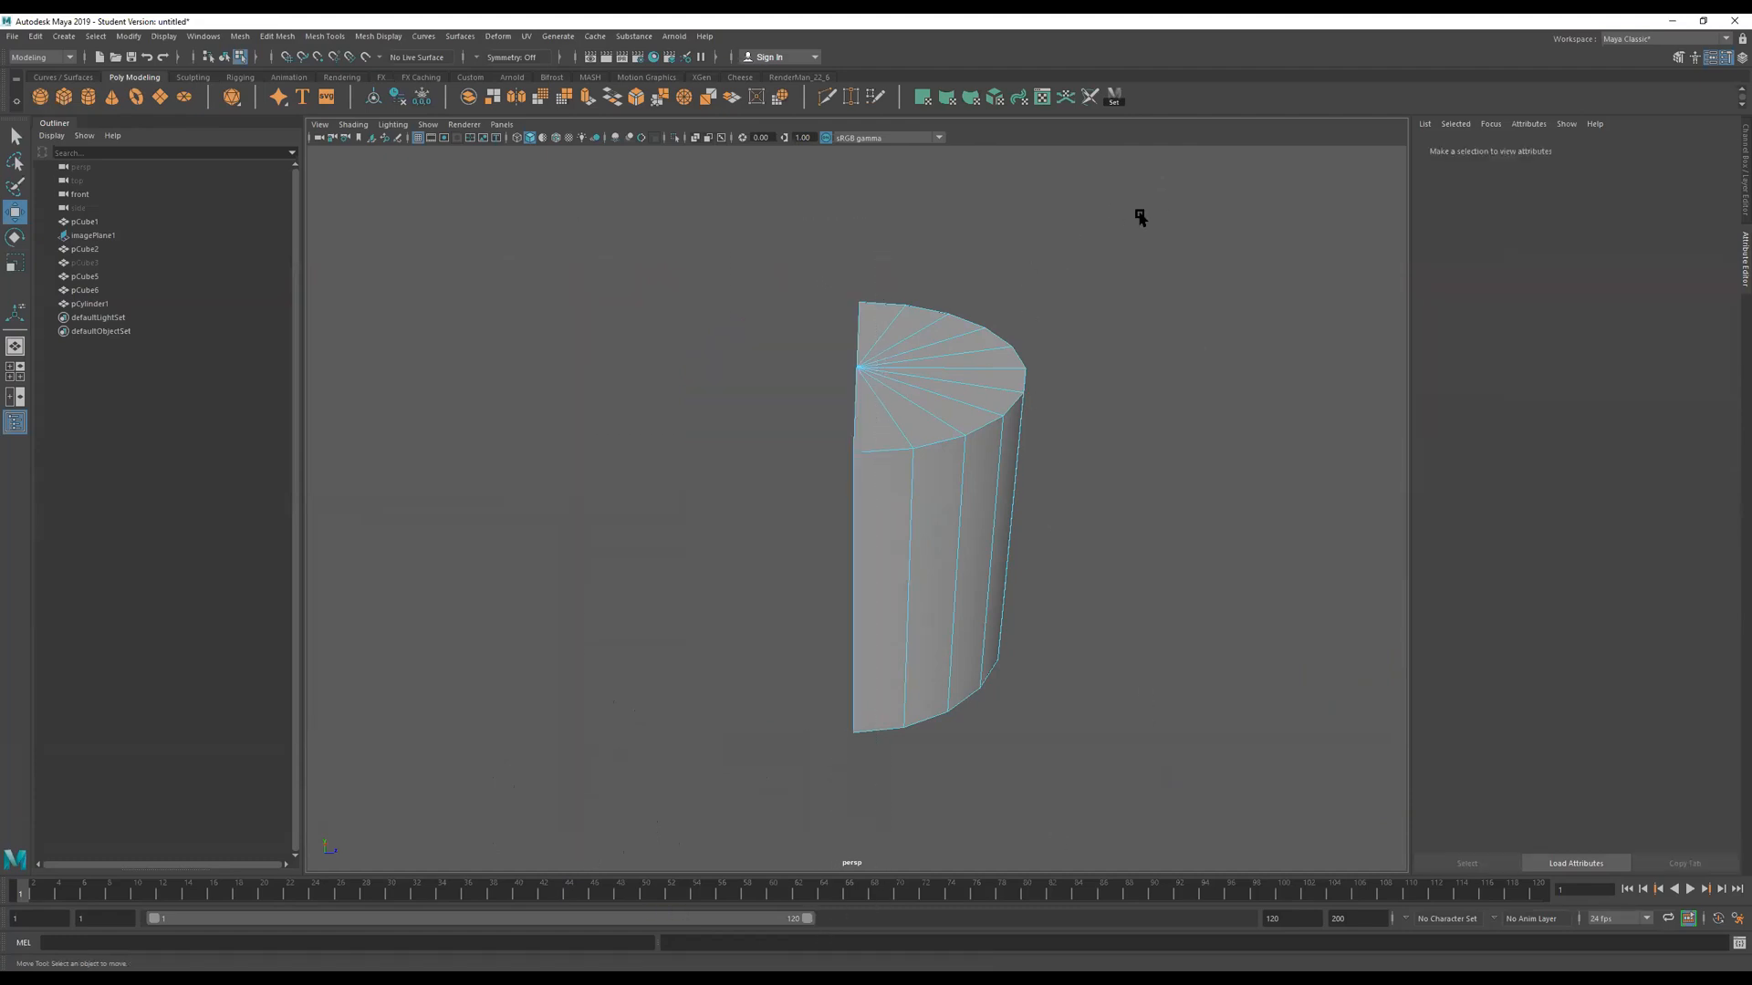
Delete the half-cylinder's top and bottom cap faces, keeping only the curved side wall.
drag(1140, 217, 657, 817)
alt+drag(876, 657, 910, 606)
ctrl+drag(1224, 503, 540, 562)
mouse_move(997, 513)
alt+mouse_down()
mouse_move(944, 552)
mouse_move(1006, 522)
alt+mouse_up()
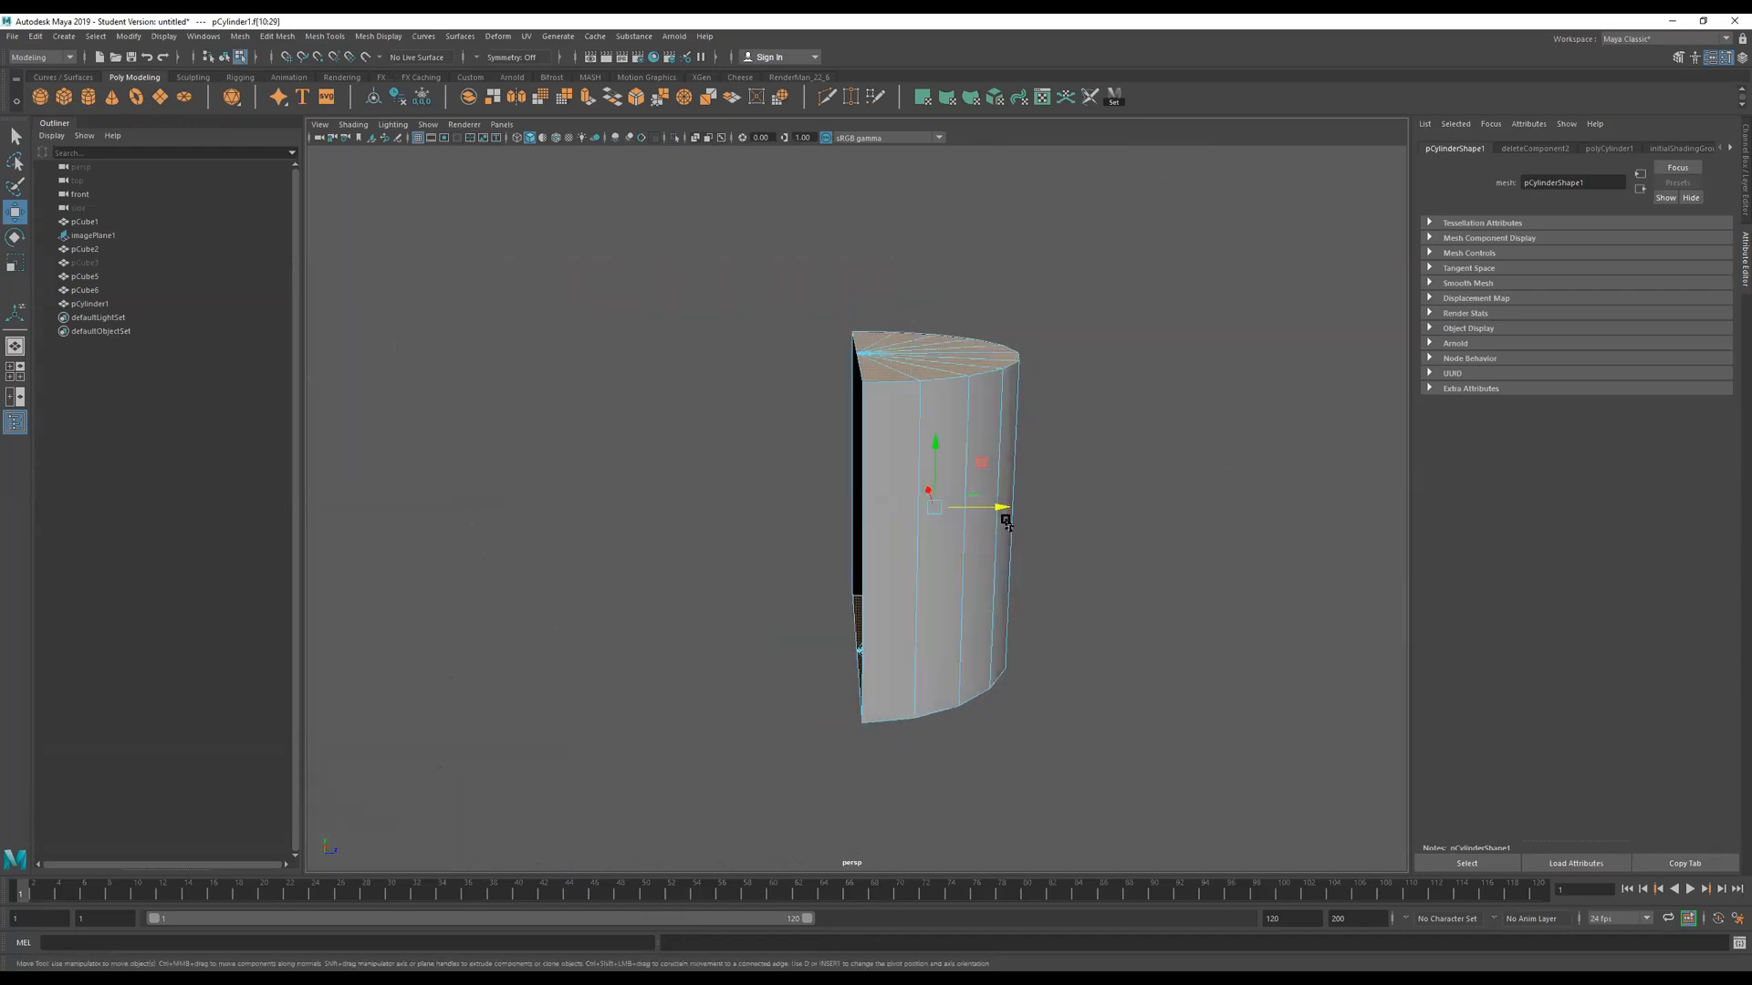
key(Delete)
Return to object mode and scale the half-cylinder wall into a shallower arc.
alt+drag(1040, 457, 999, 461)
click(1004, 470)
alt+drag(1032, 642, 946, 567)
right_drag(946, 536, 1137, 321)
alt+drag(929, 507, 998, 581)
key(r)
alt+middle_drag(997, 581, 1008, 580)
alt+drag(1008, 581, 1025, 543)
Start an extrusion of all the faces of the curved shell.
key(ctrl+e)
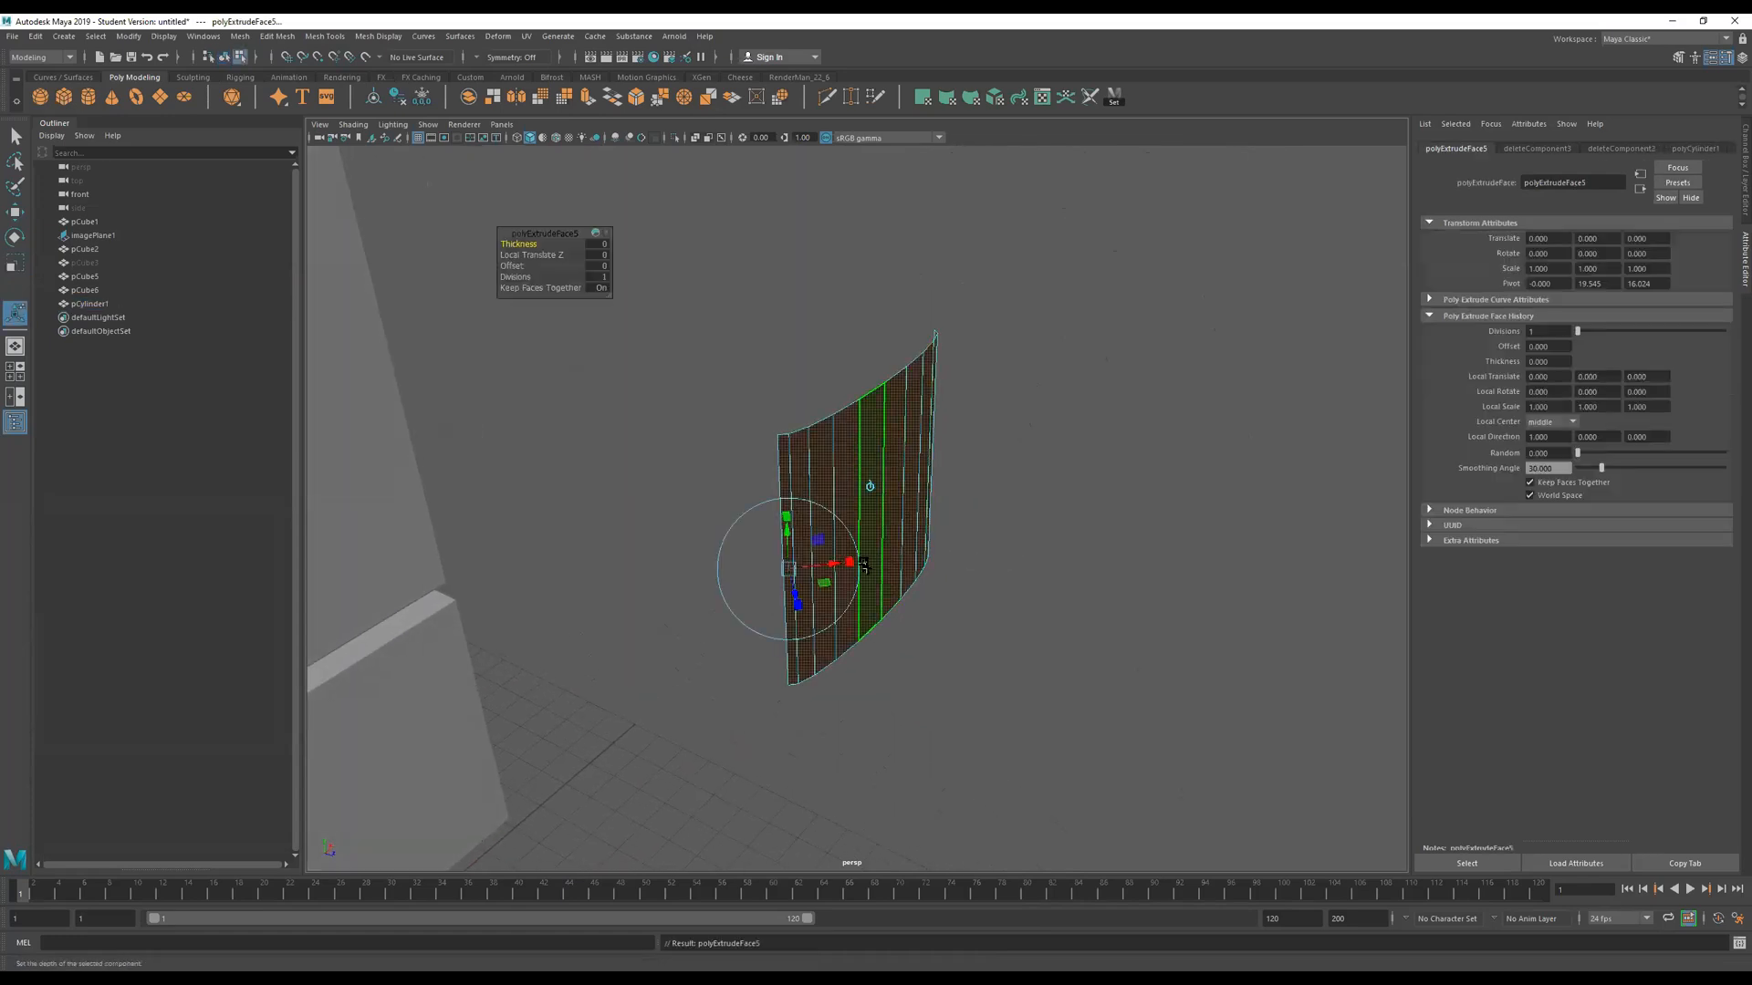
key(F8)
alt+drag(1055, 539, 908, 664)
key(ctrl+e)
Try offsetting the extruded faces by a local Z translation of about 0.81 and by thickness, undoing both.
drag(765, 636, 785, 755)
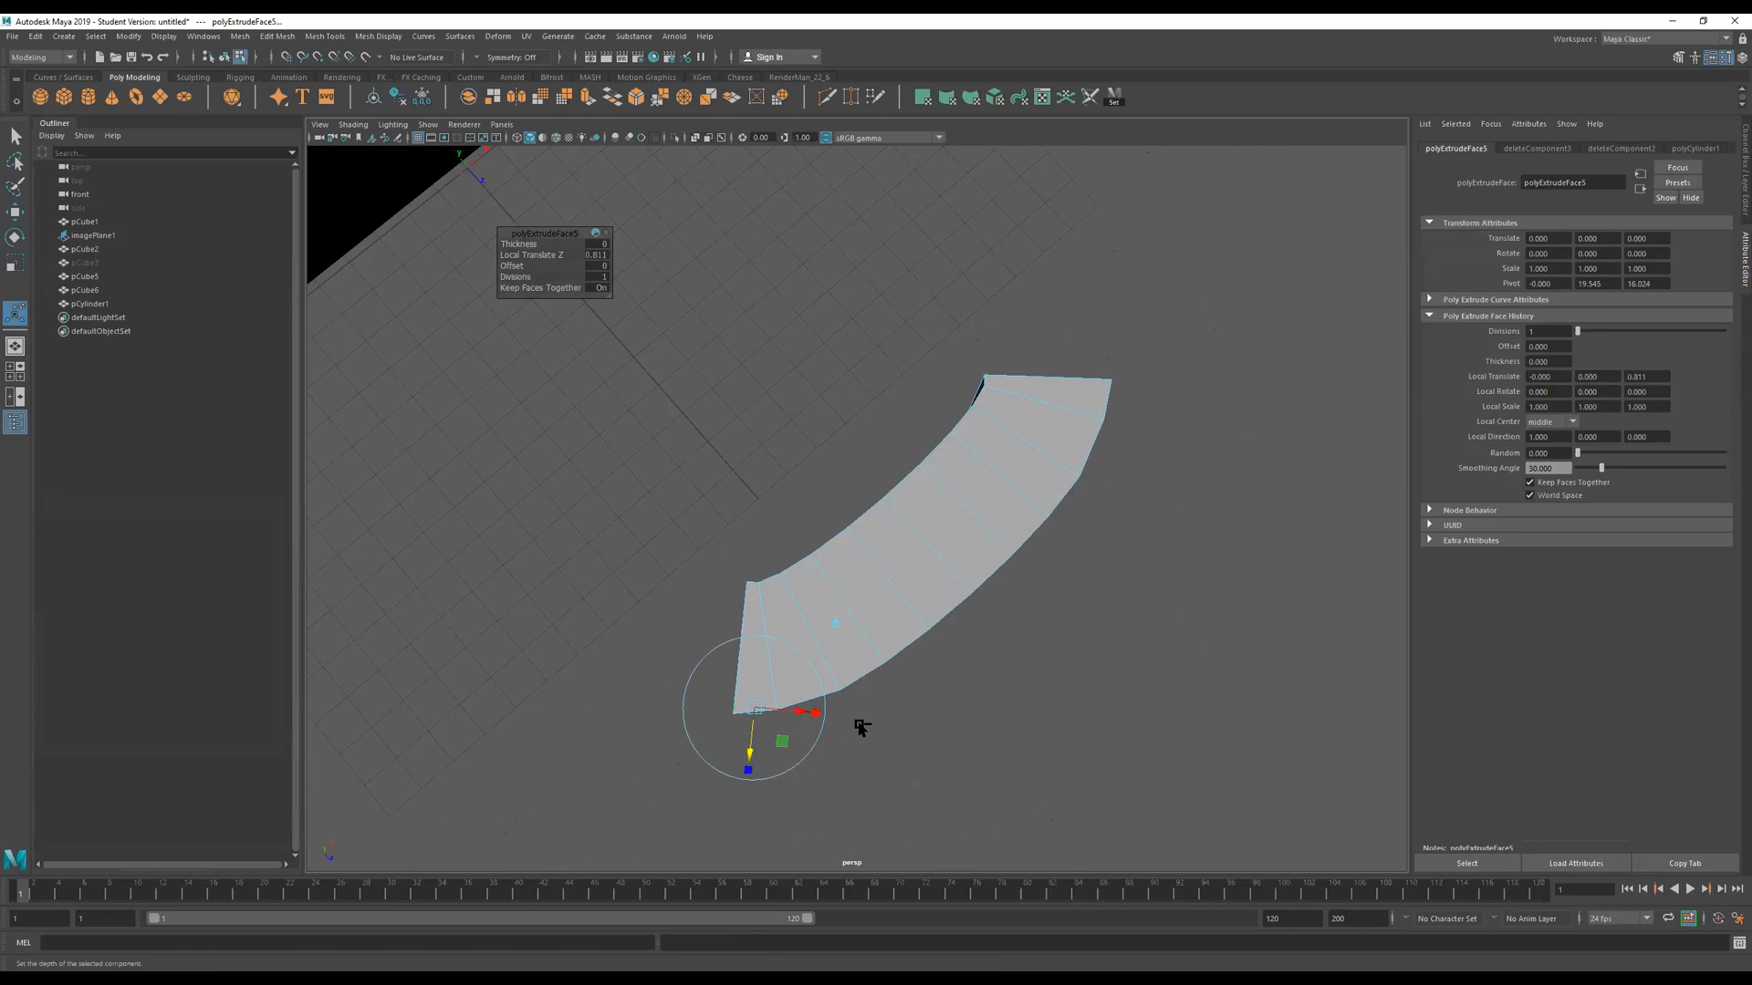
key(ctrl+z)
drag(509, 244, 548, 258)
key(ctrl+z)
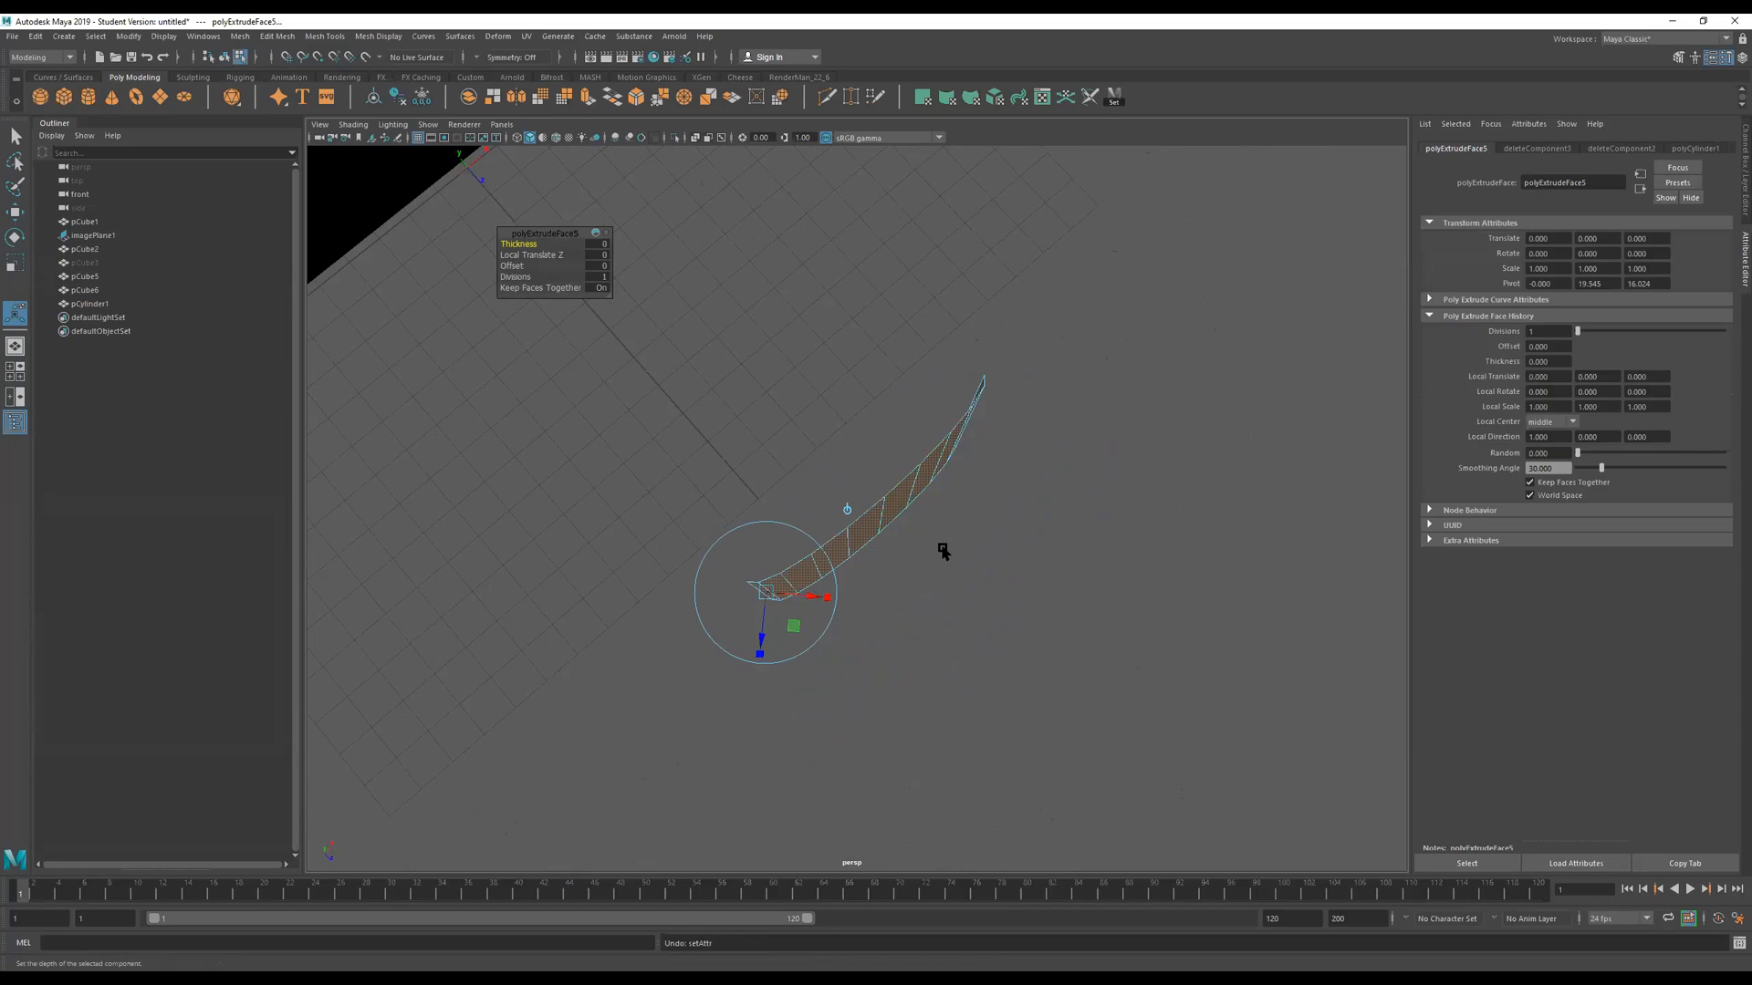
Move the extruded faces away from the shell to give the curved panel depth, and return to object mode.
key(w)
drag(920, 560, 938, 511)
right_drag(892, 383, 1097, 171)
Move the curved panel against the front of the left door.
alt+right_drag(821, 410, 310, 497)
alt+drag(967, 535, 572, 316)
drag(690, 236, 577, 262)
key(f)
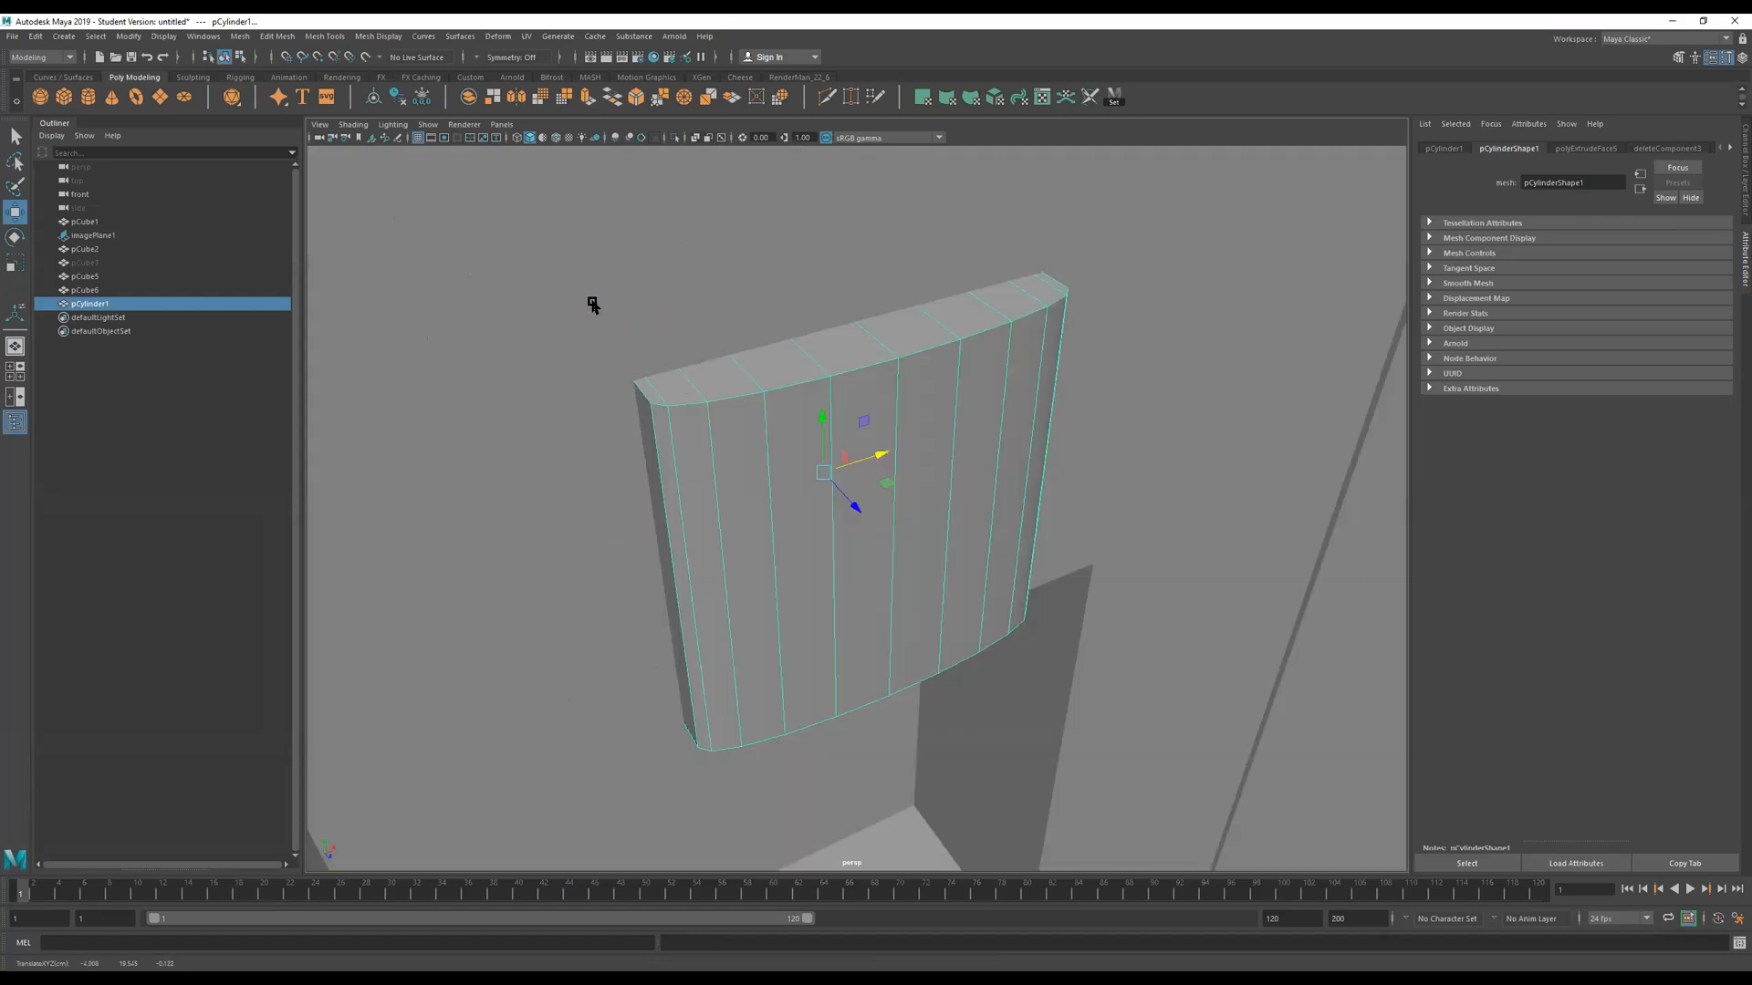
Lower the curved panel so it overlaps the upper edge of the dispenser recess.
alt+drag(816, 424, 799, 407)
key(space)
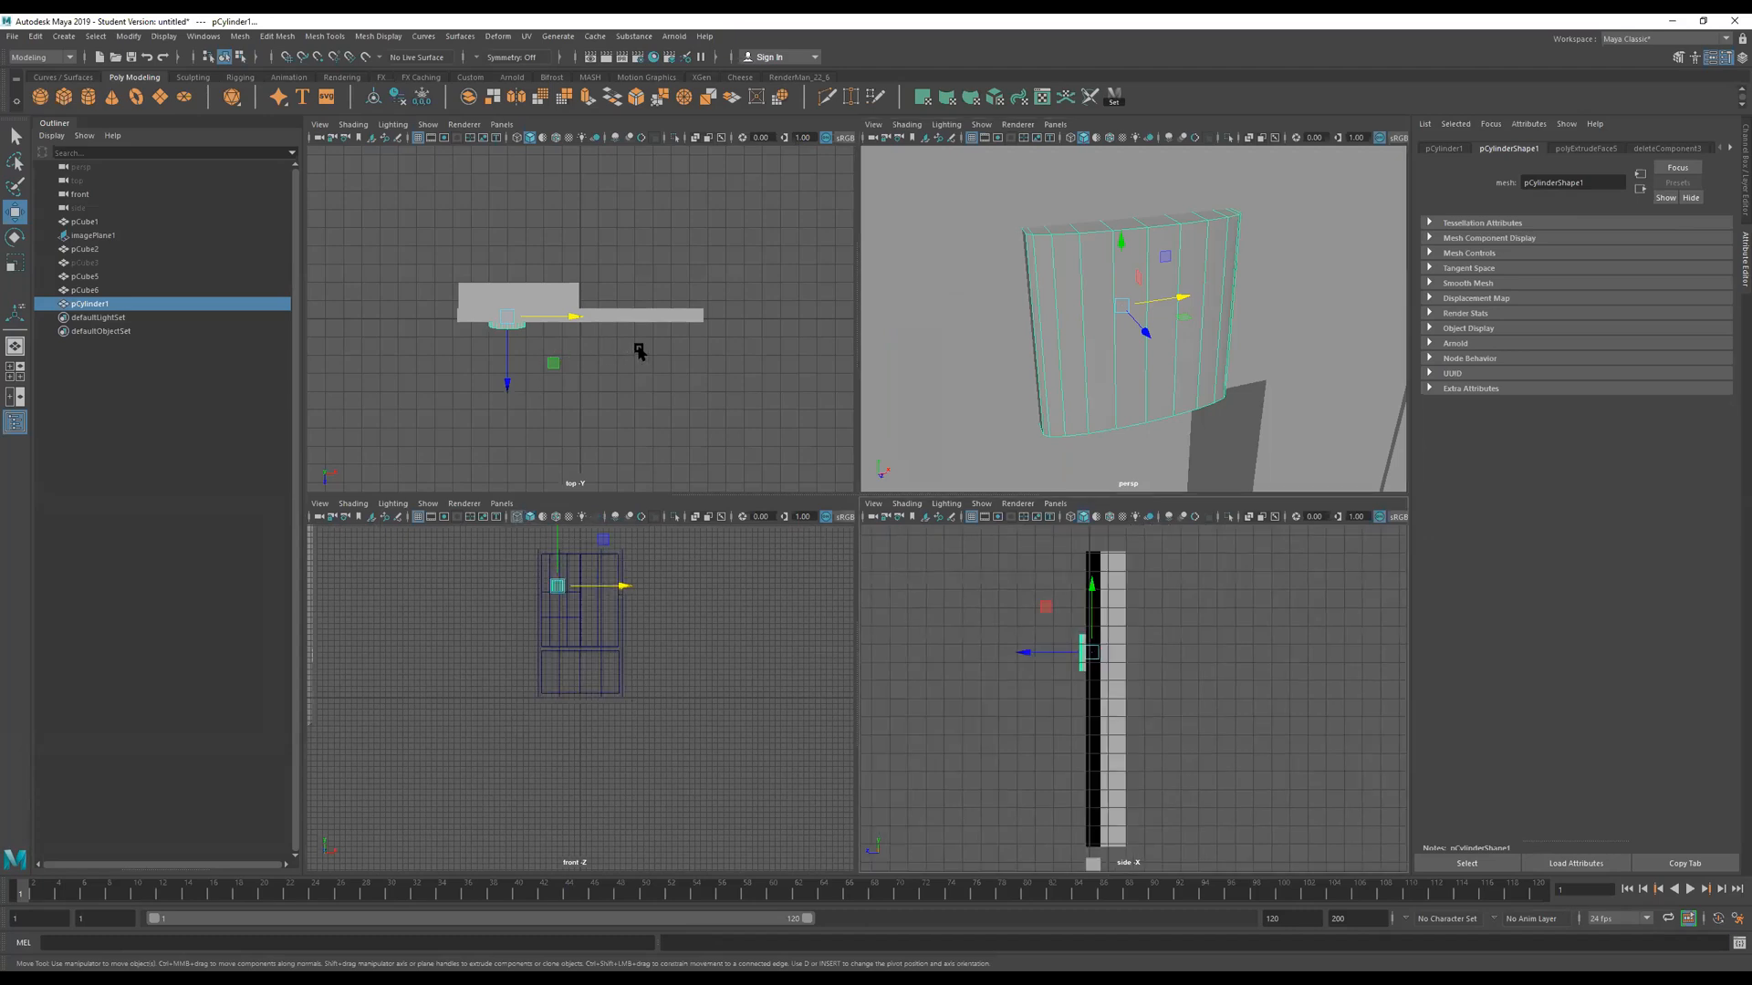
key(space)
scroll(860, 441, down, 8)
alt+drag(860, 442, 855, 518)
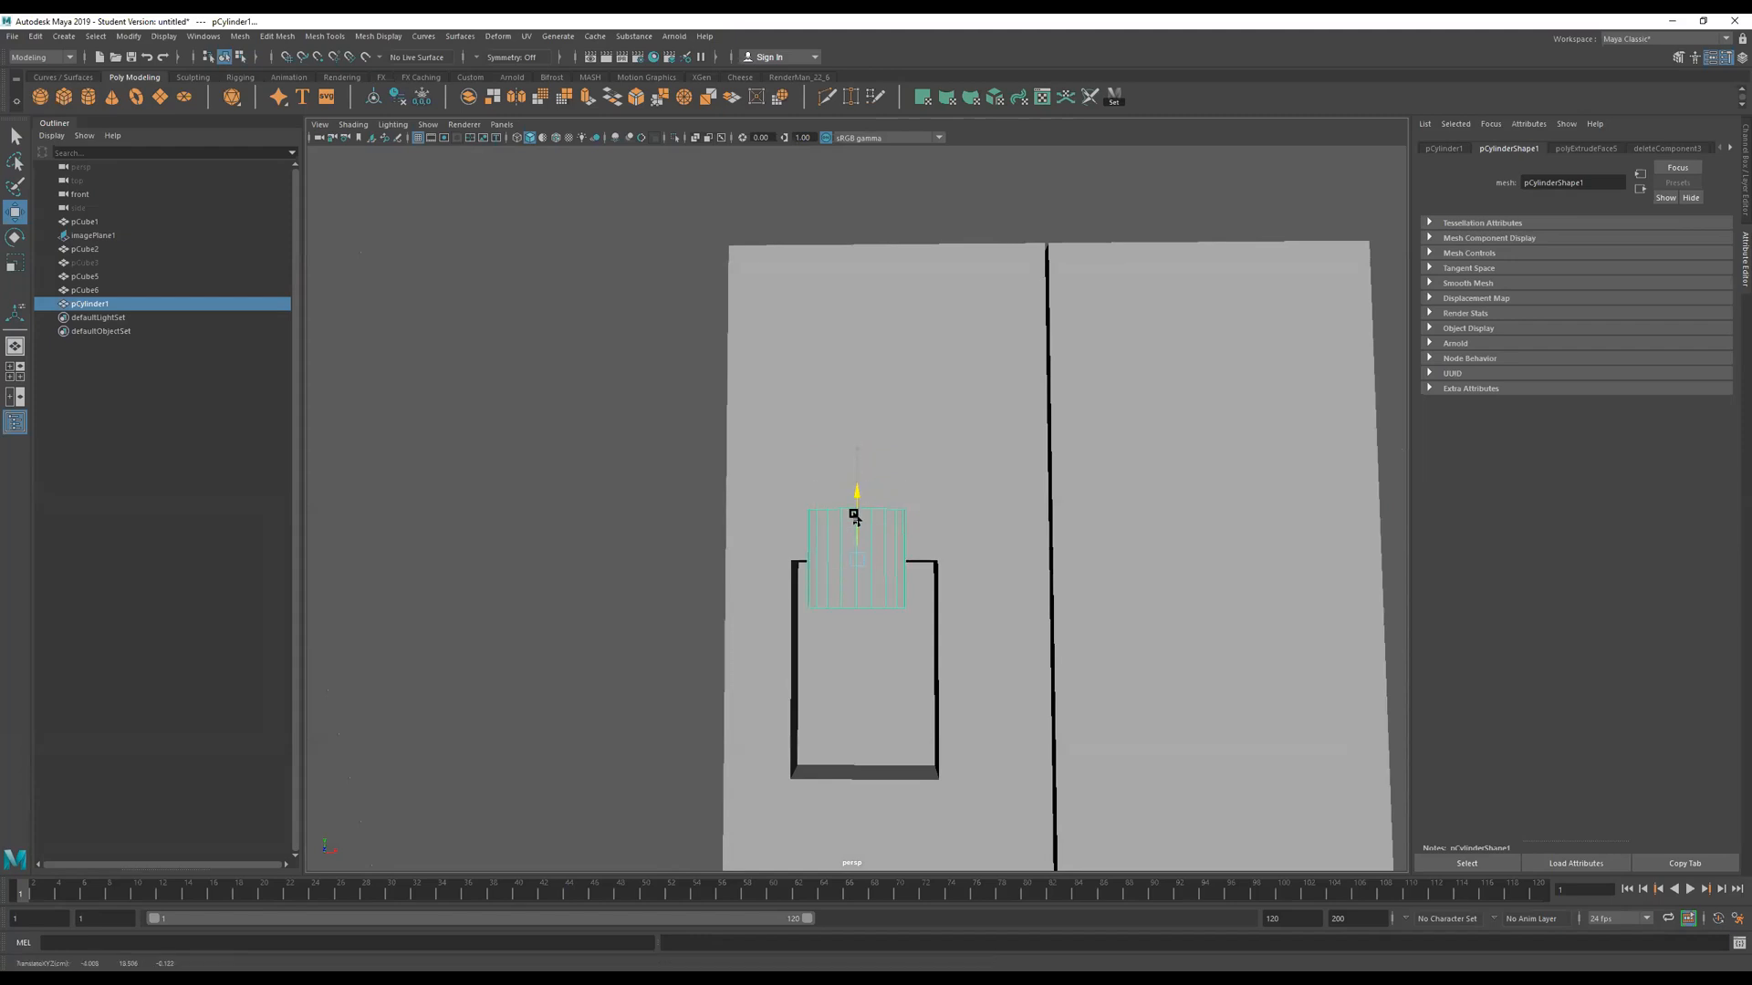
Scale the curved panel to fit the width of the dispenser recess and adjust its position in the recess's upper part.
key(ctrl+e)
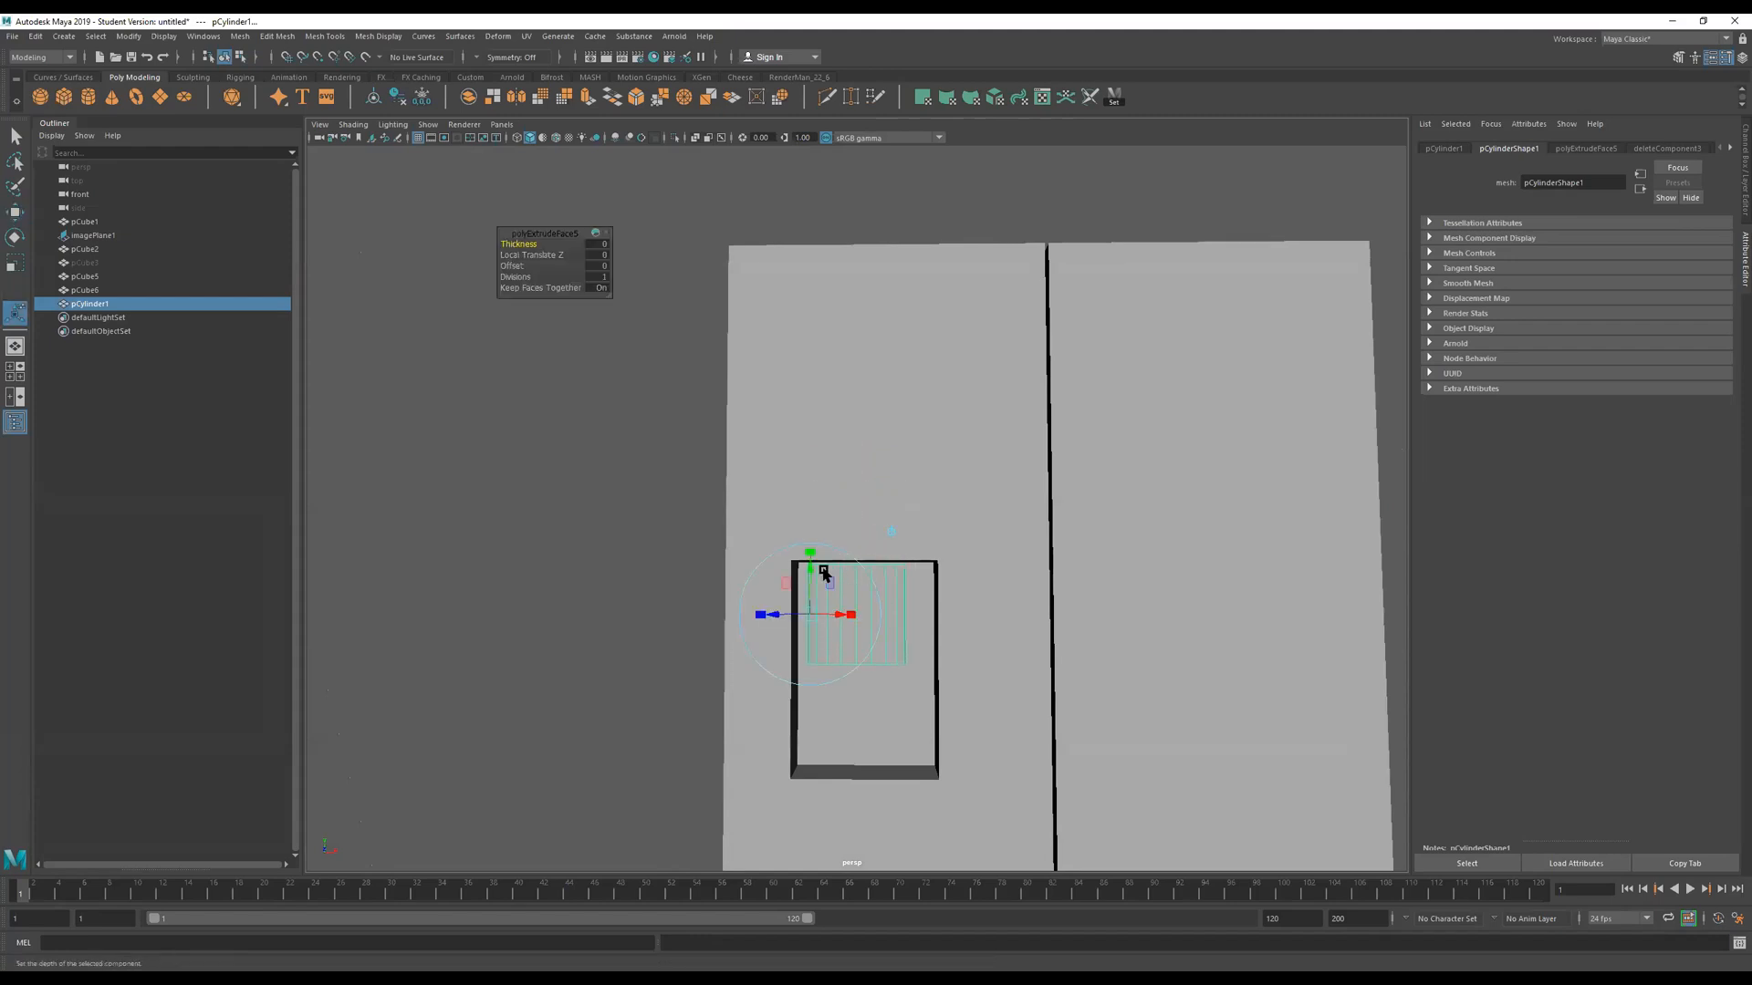
key(r)
drag(857, 553, 915, 605)
key(w)
key(r)
drag(855, 555, 883, 605)
key(w)
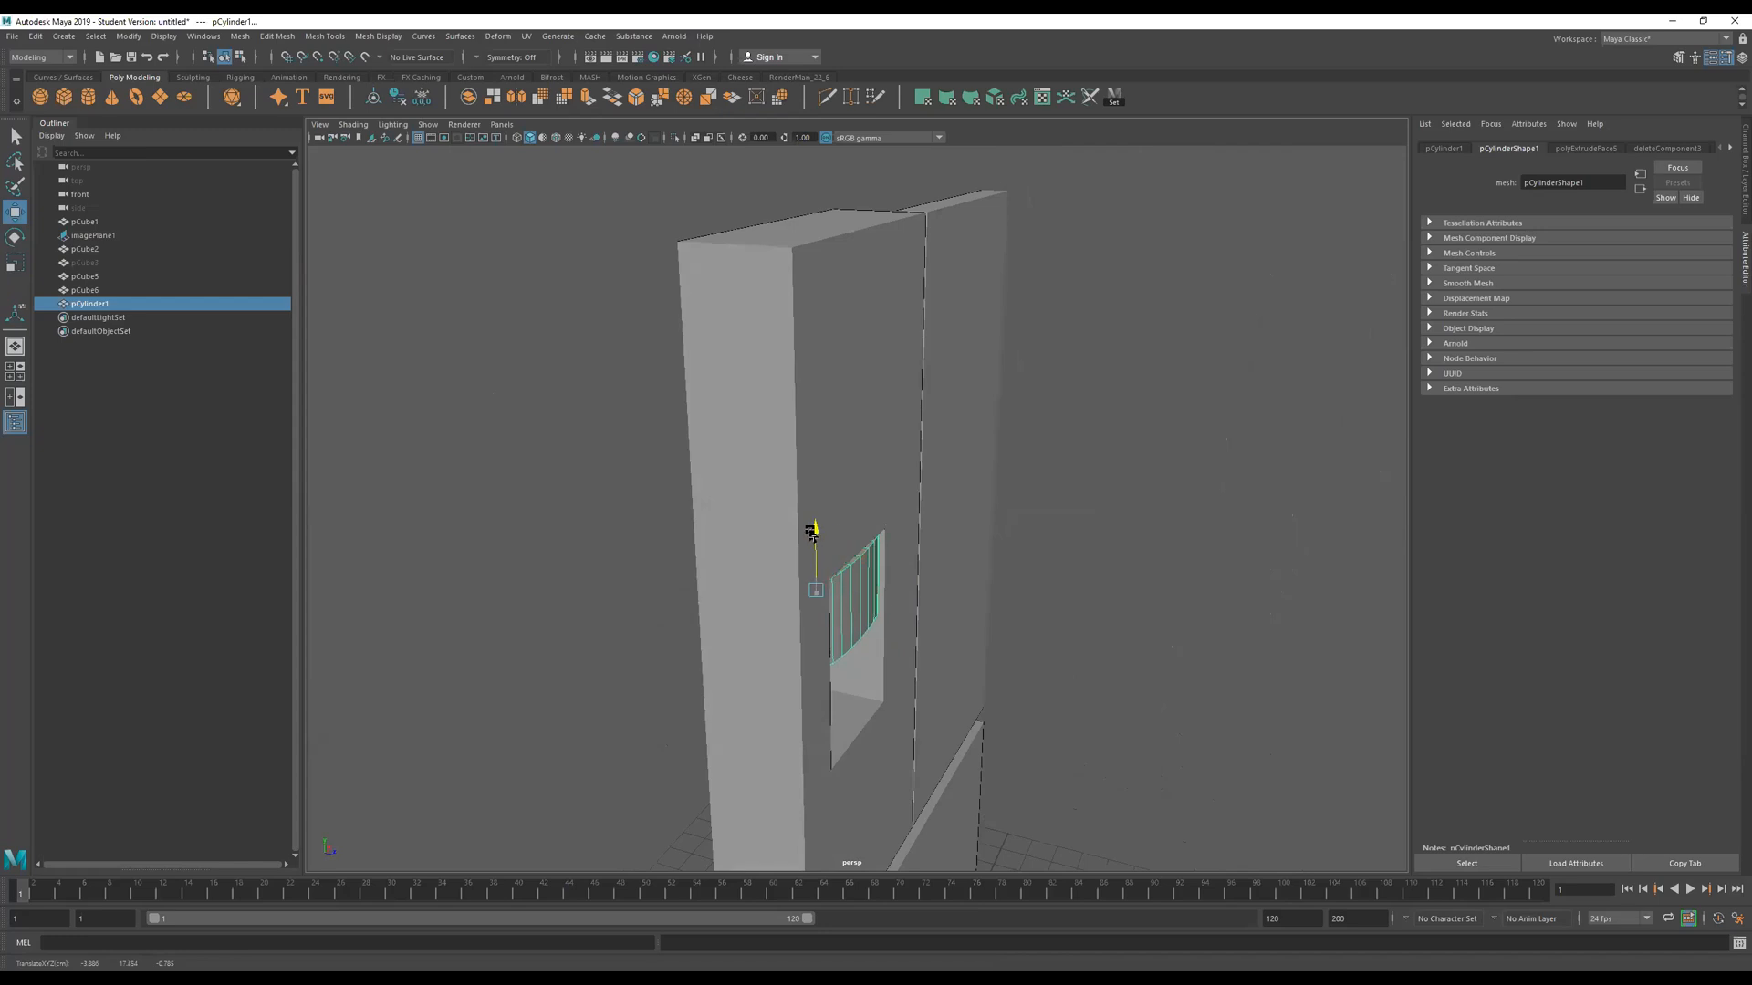
drag(808, 523, 825, 570)
Compare the modelled doors and dispenser with the reference refrigerator image.
alt+right_drag(825, 570, 1157, 560)
alt+drag(1011, 637, 614, 626)
alt+middle_drag(342, 463, 1236, 481)
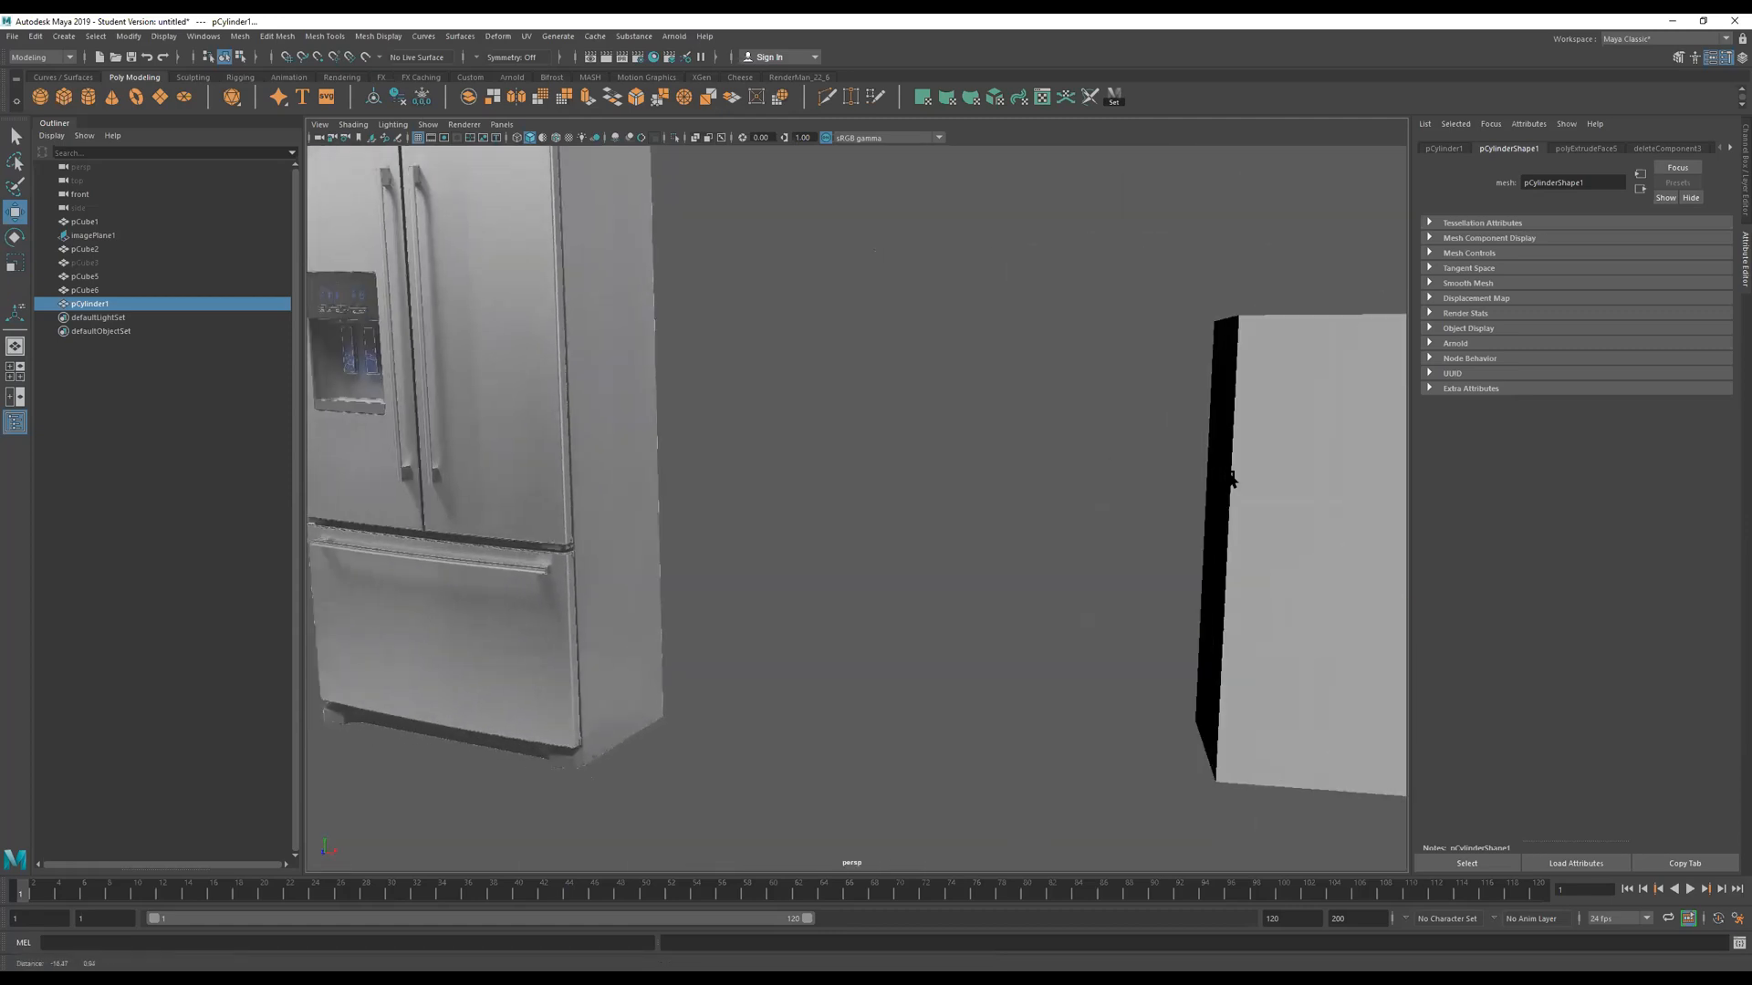
alt+right_drag(1236, 481, 661, 457)
alt+drag(661, 457, 716, 438)
alt+middle_drag(703, 444, 1413, 431)
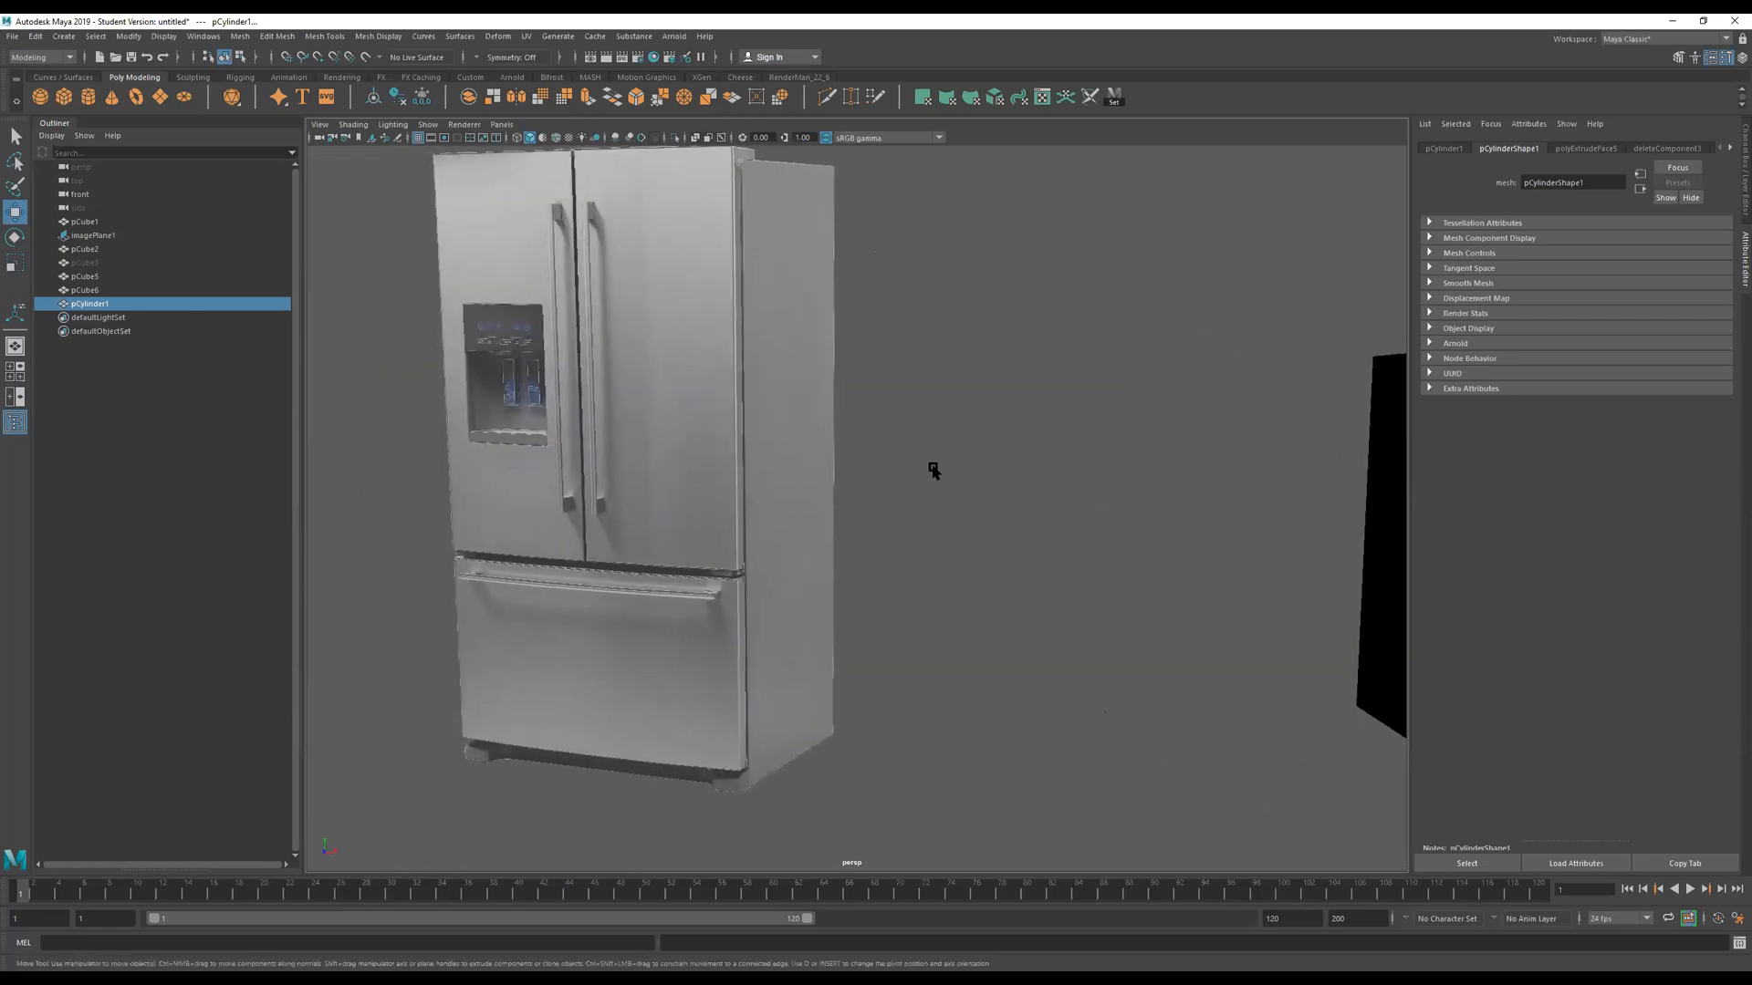
alt+right_drag(933, 470, 657, 465)
alt+middle_drag(1087, 465, 598, 465)
alt+right_drag(781, 560, 1186, 568)
alt+drag(723, 589, 766, 616)
alt+right_drag(849, 576, 768, 591)
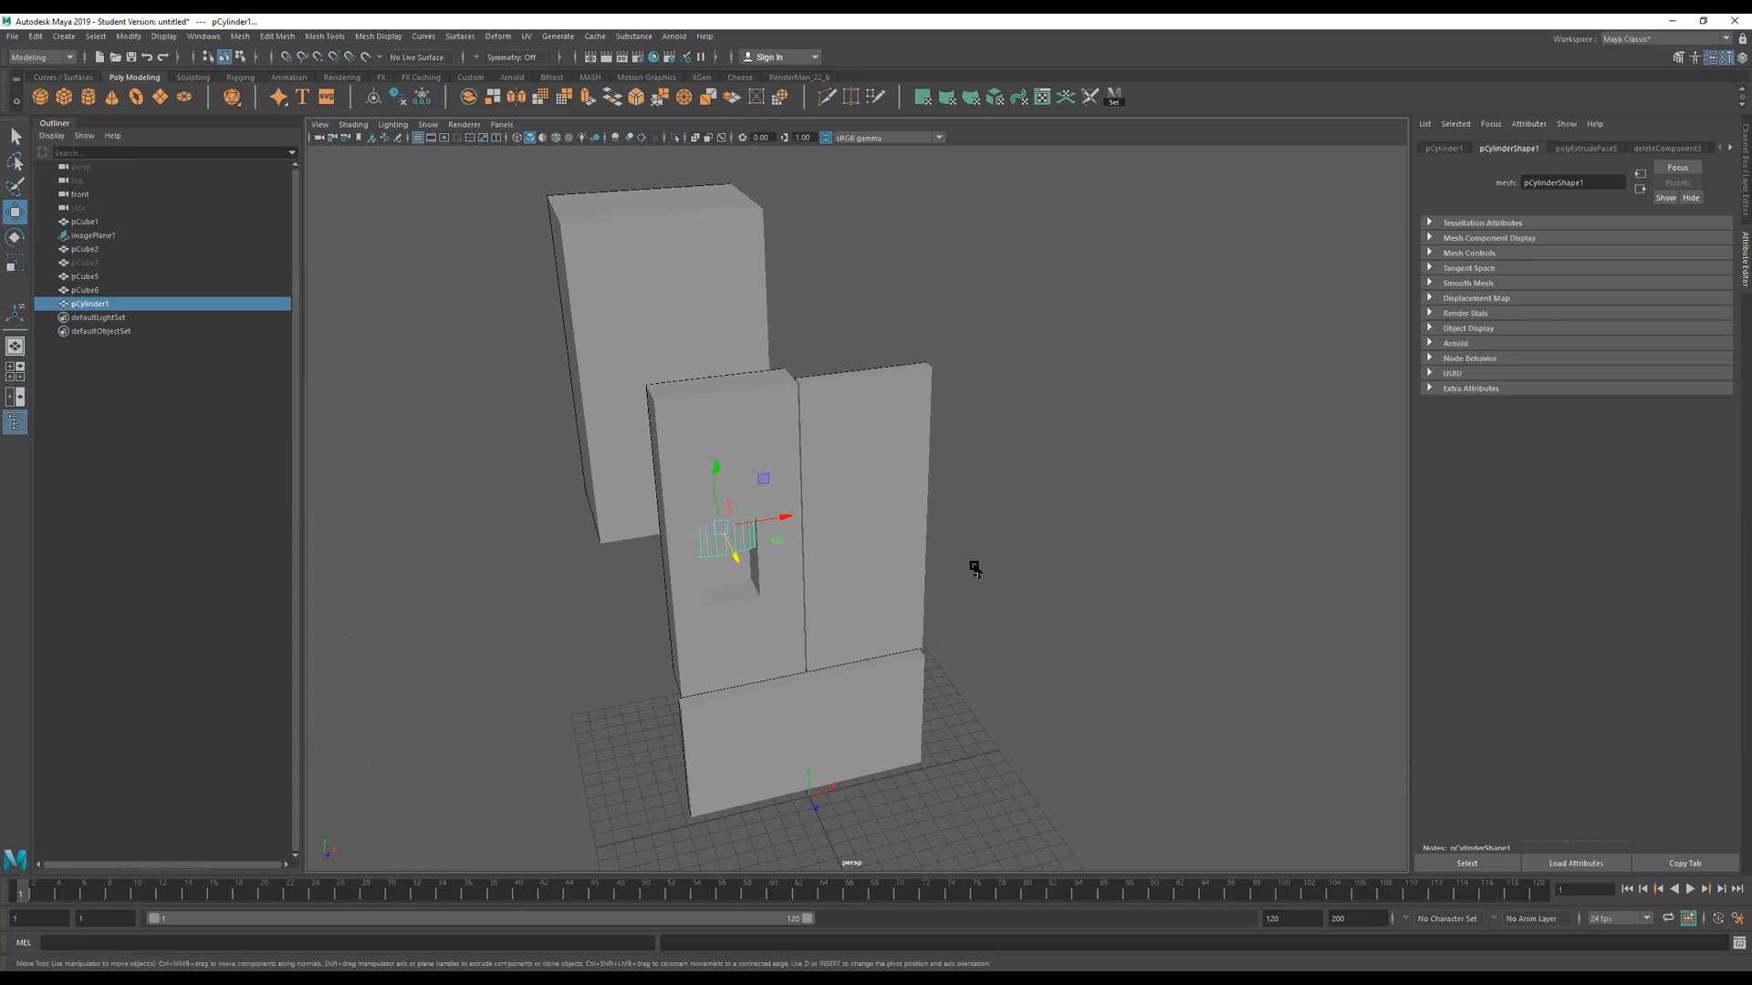
alt+right_drag(858, 559, 643, 571)
alt+drag(880, 551, 853, 540)
Create a polygon cylinder, raise it from the grid and move it out in front of the refrigerator.
click(87, 96)
drag(824, 665, 804, 490)
drag(837, 588, 1088, 666)
key(f)
Delete the new cylinder's caps and half of its side faces to leave an open half-cylinder shell.
right_click(839, 505)
right_drag(842, 502, 839, 529)
drag(1227, 194, 411, 796)
drag(477, 400, 810, 504)
alt+drag(810, 504, 807, 536)
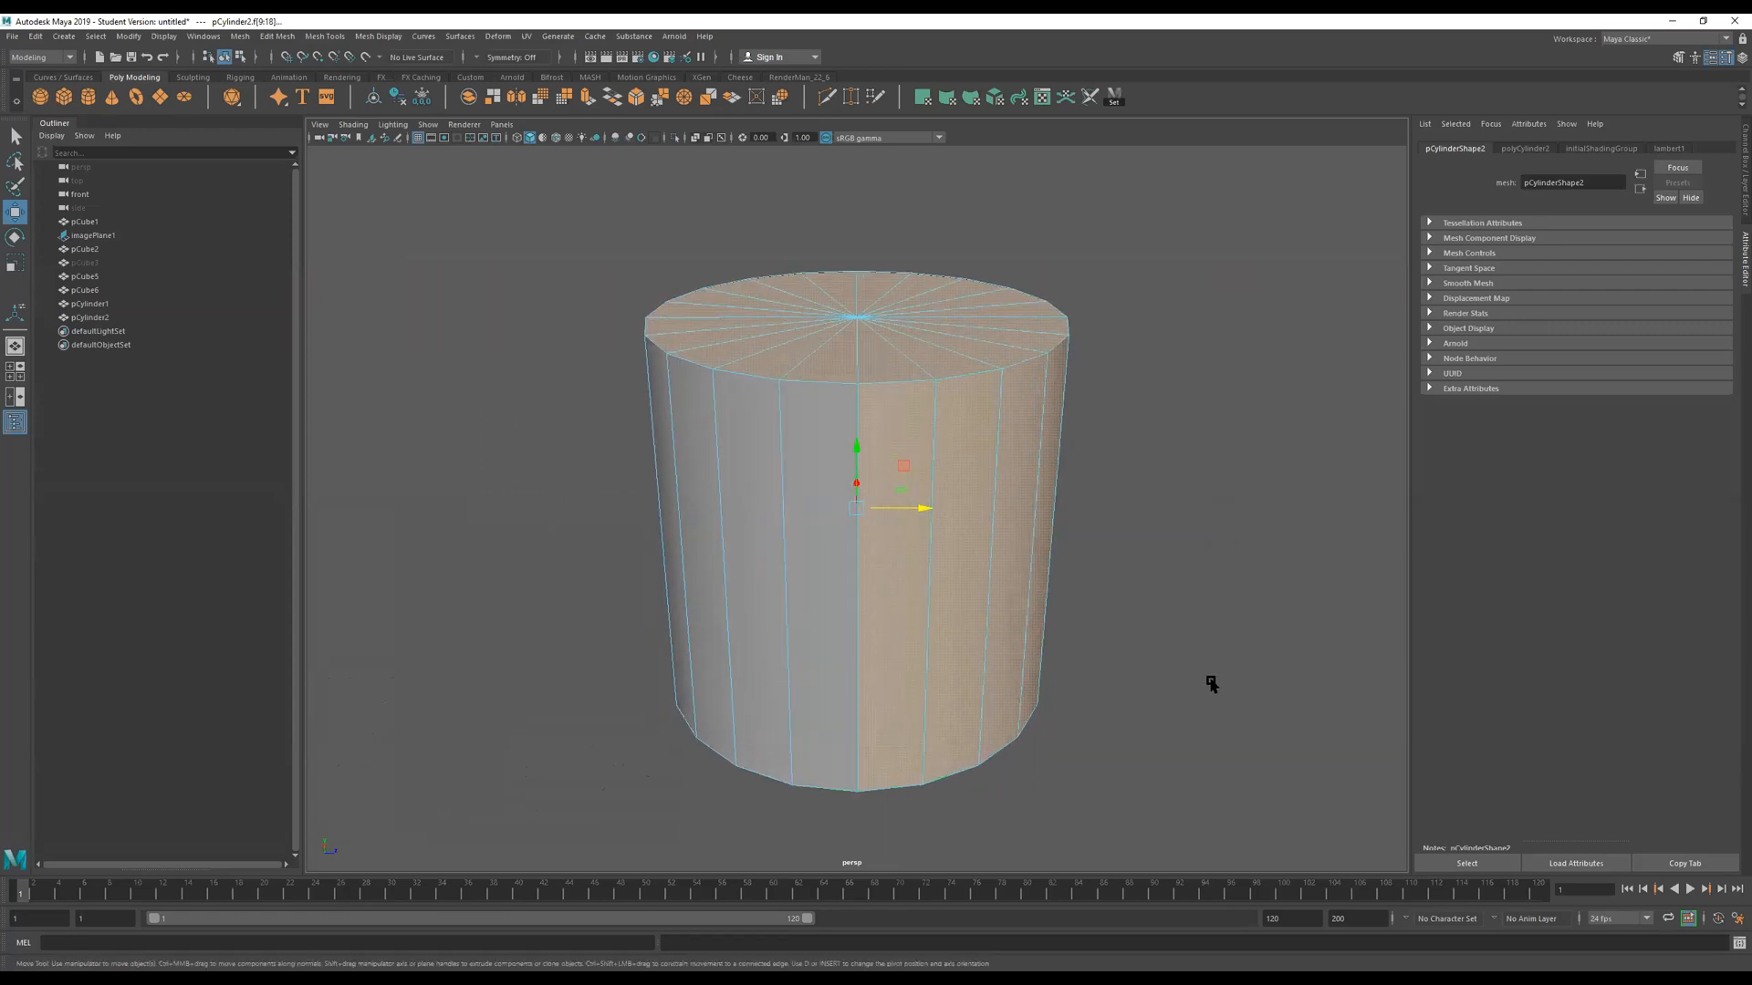
key(Delete)
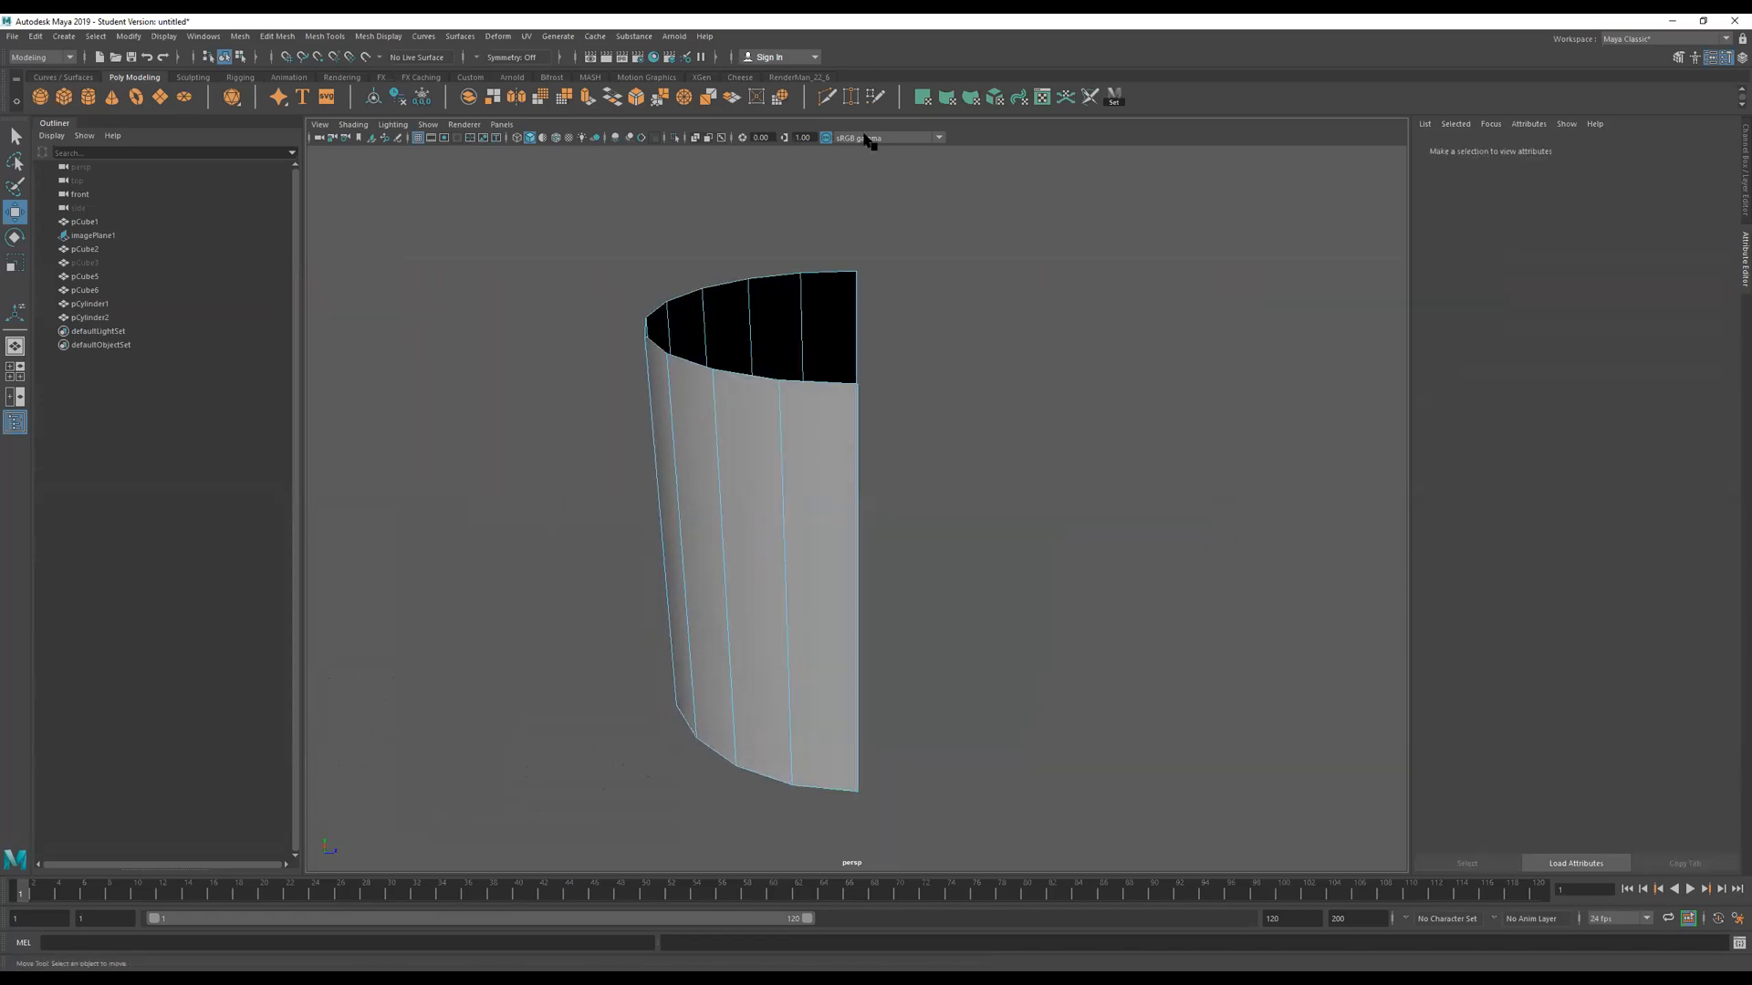
Reverse the normals of all the half-cylinder's faces so its inner side renders correctly.
alt+drag(931, 559, 1141, 575)
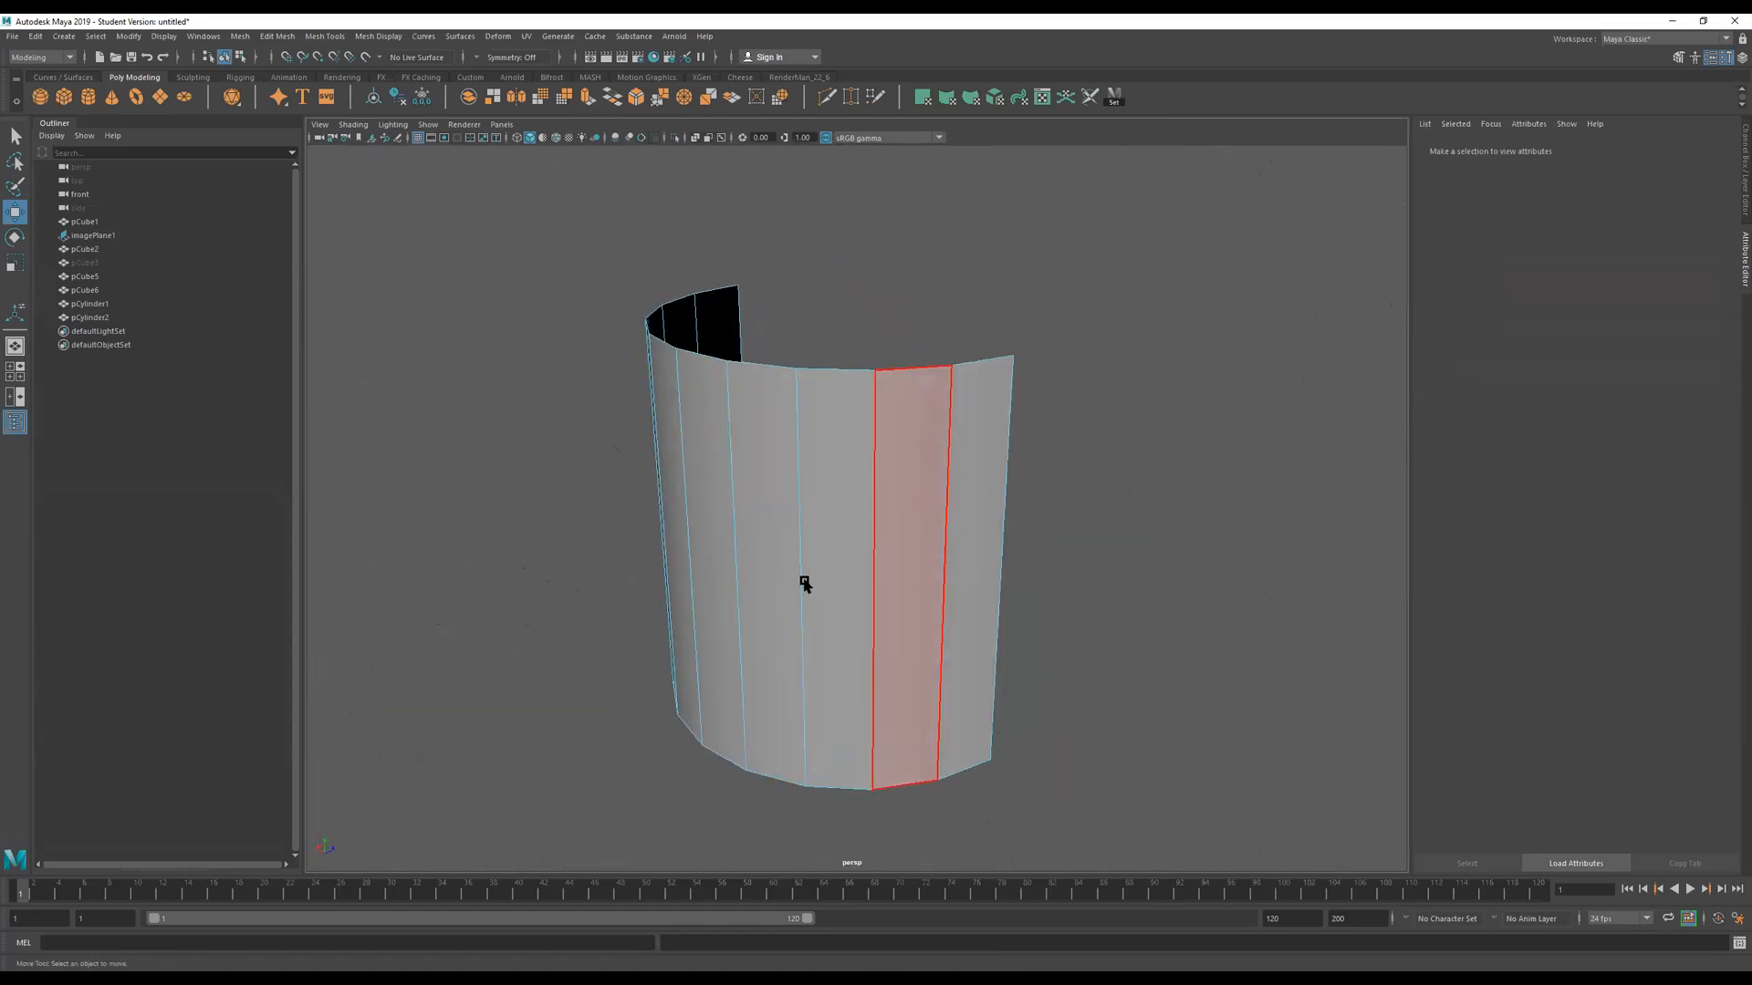
alt+drag(804, 584, 837, 501)
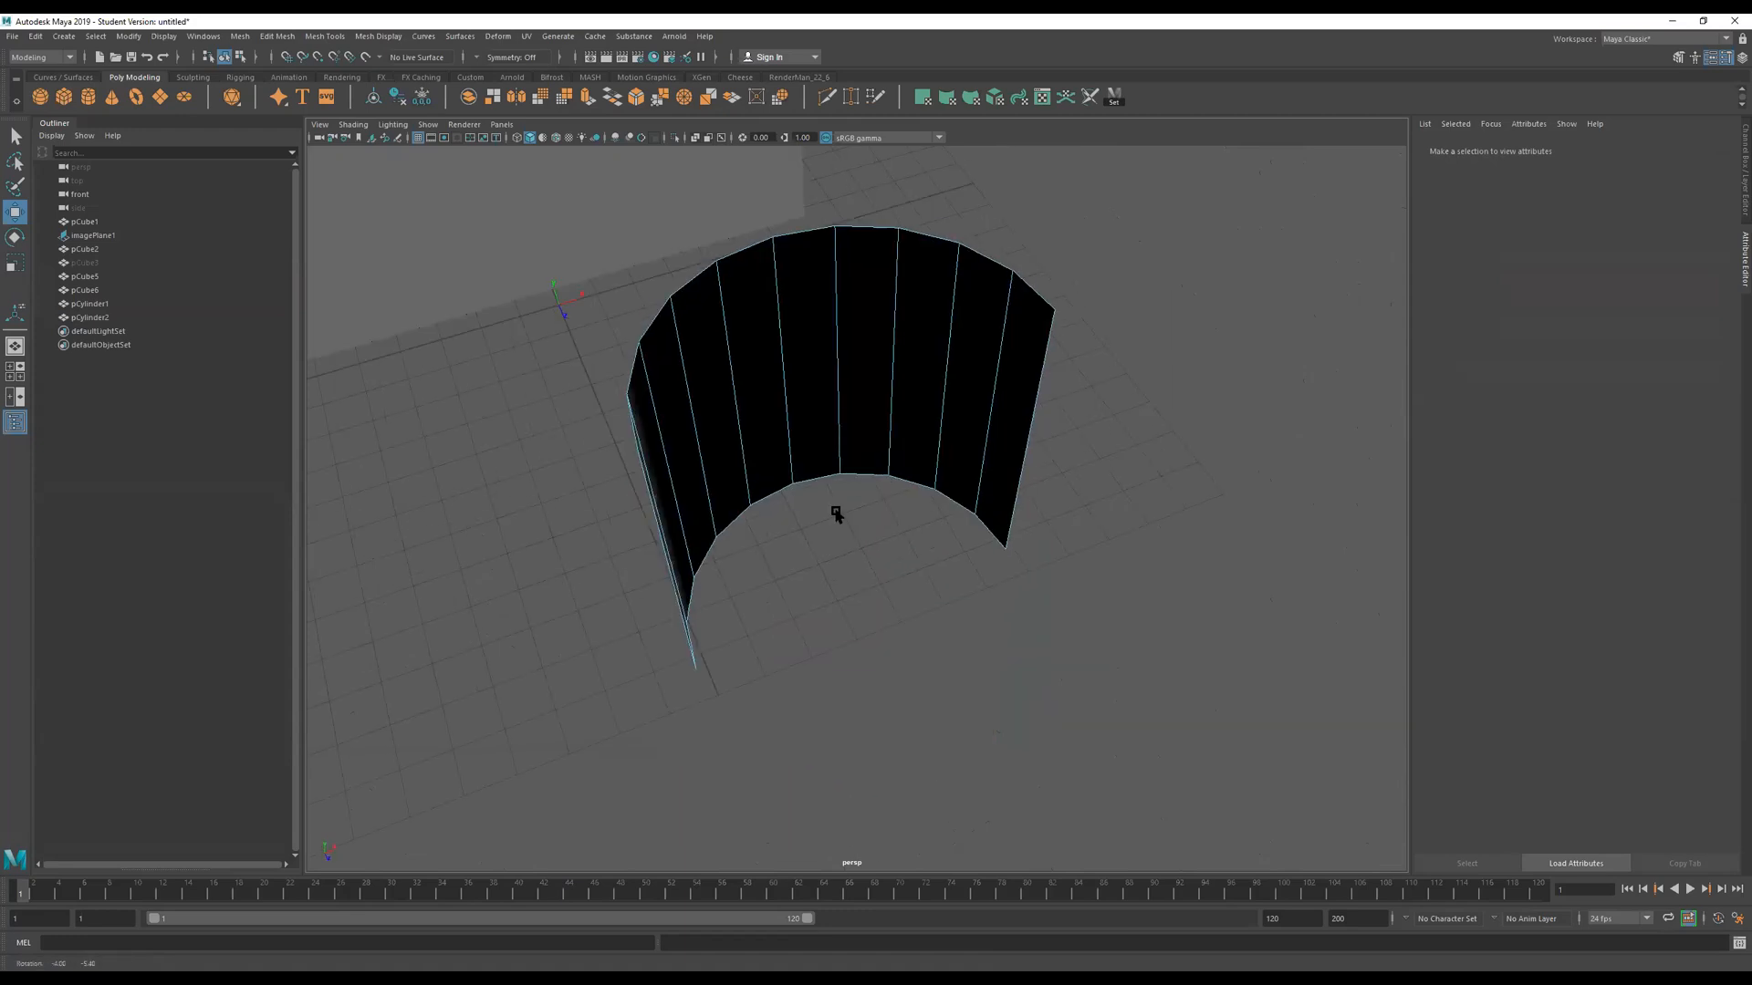
double_click(819, 402)
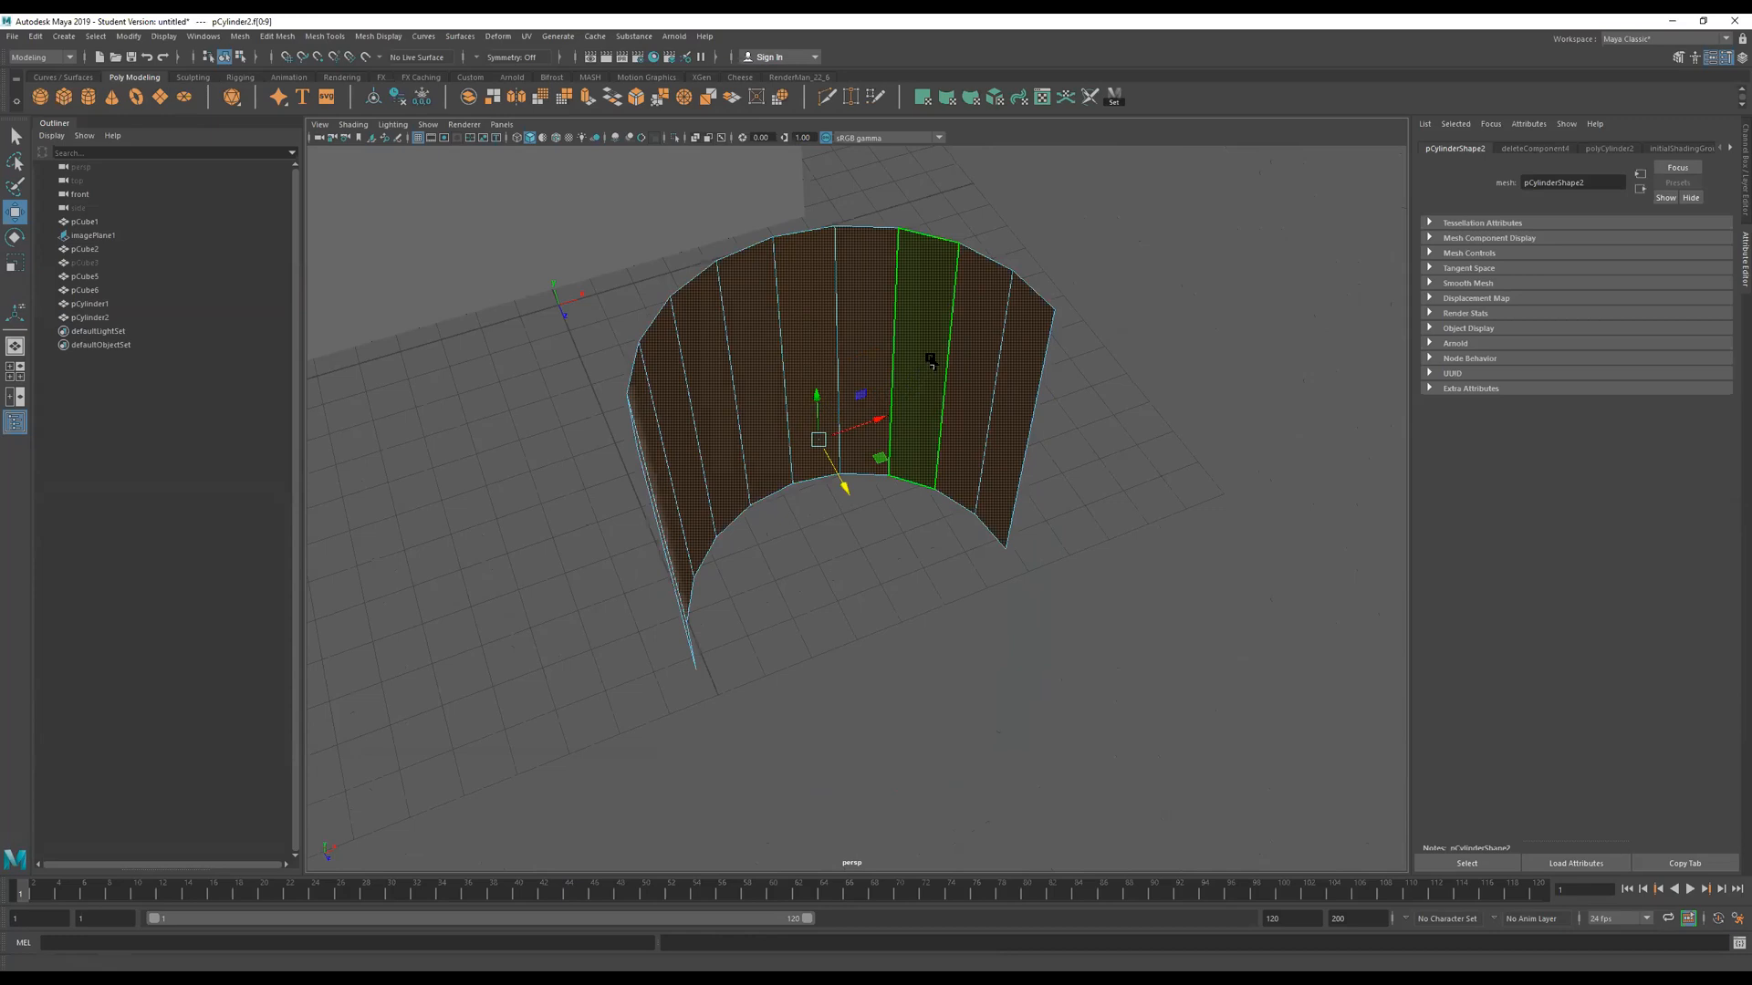
shift+right_drag(929, 357, 1058, 417)
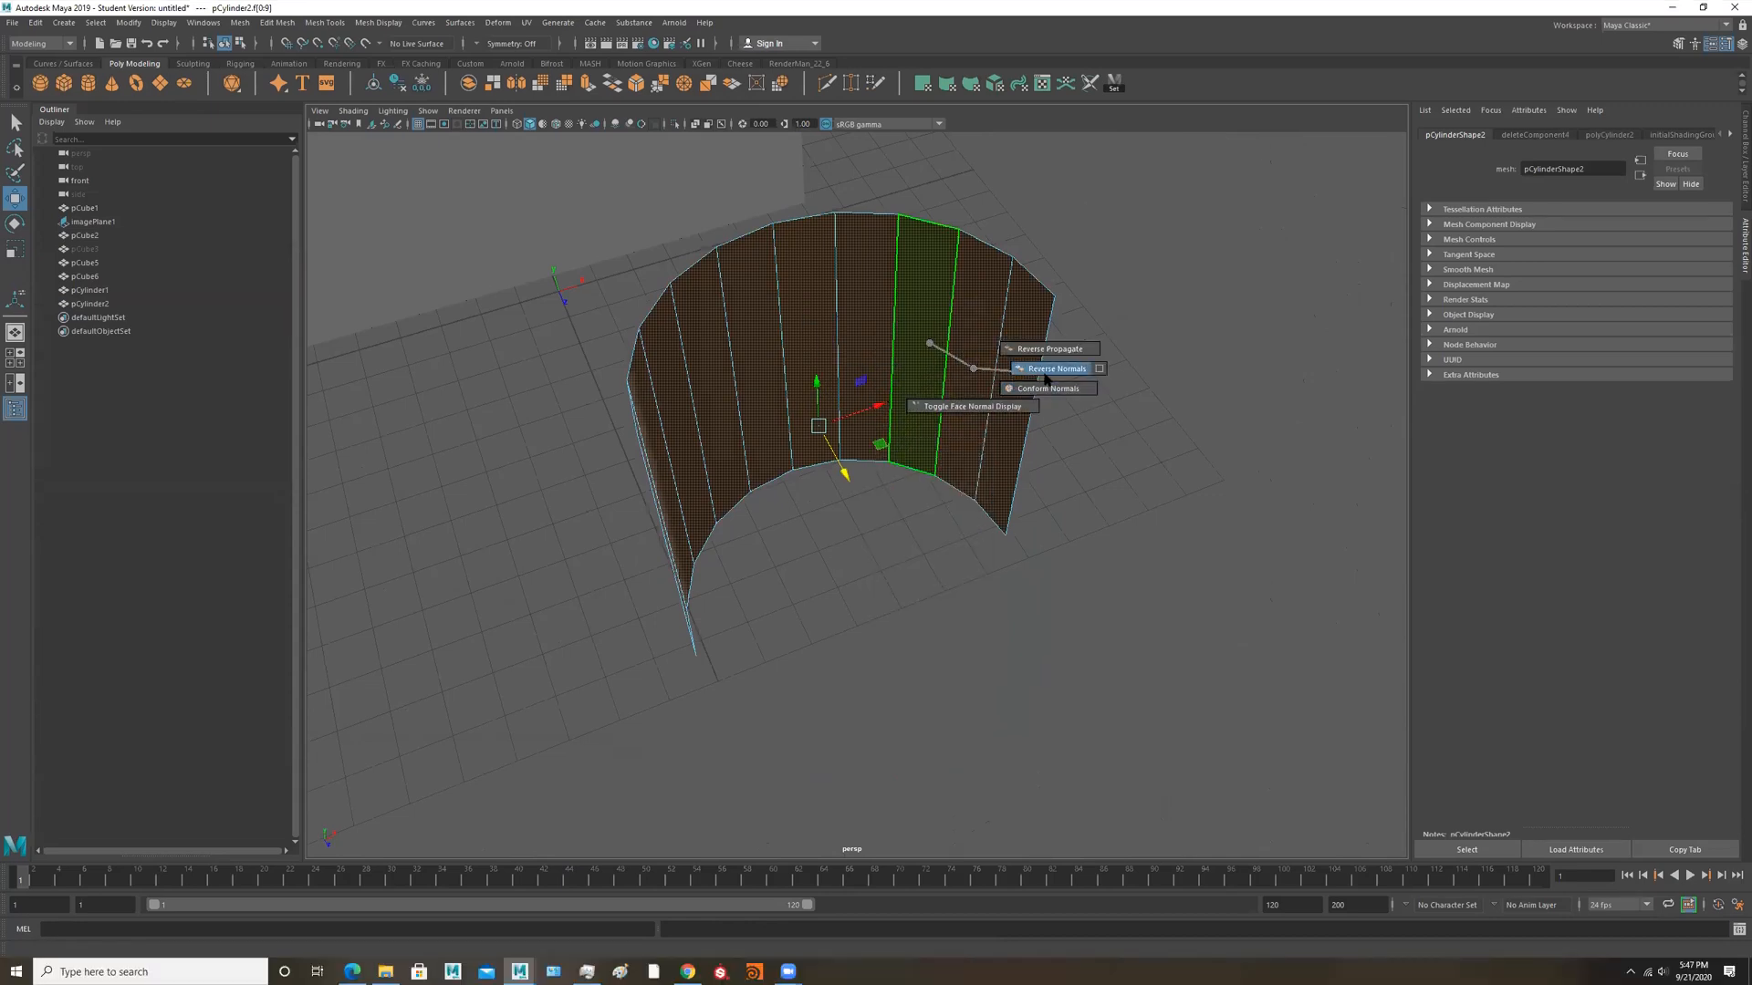
click(1177, 428)
Return the half-cylinder to object mode and move it into the dispenser recess below the curved panel.
alt+drag(878, 515, 830, 446)
alt+right_drag(829, 446, 434, 500)
alt+middle_drag(1009, 506, 1194, 626)
right_drag(1045, 622, 1233, 505)
drag(1098, 667, 792, 511)
drag(821, 437, 795, 540)
key(f)
key(r)
key(w)
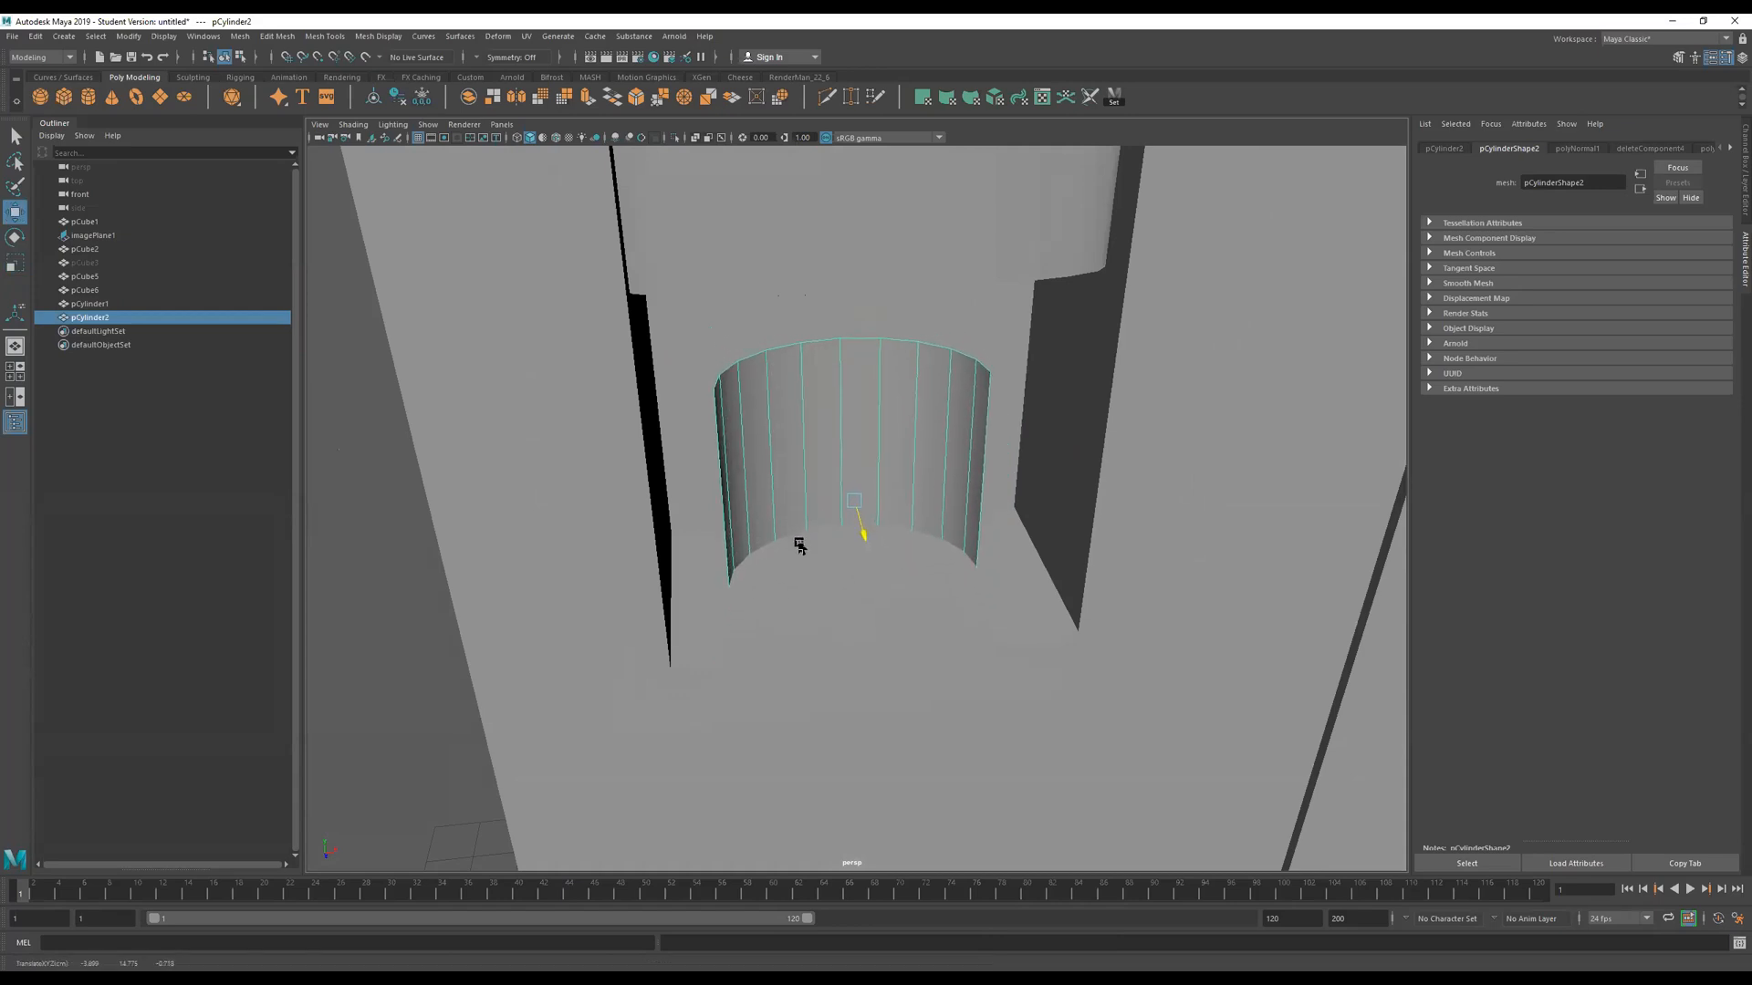
Scale the half-cylinder in height and width to fill the lower dispenser recess, and adjust its depth.
key(r)
drag(856, 443, 810, 355)
drag(855, 500, 1037, 489)
key(w)
mouse_move(857, 536)
mouse_down()
mouse_move(877, 560)
mouse_move(938, 520)
mouse_move(882, 527)
mouse_move(917, 516)
mouse_move(927, 454)
mouse_move(873, 501)
mouse_move(912, 456)
mouse_move(907, 422)
mouse_move(848, 492)
mouse_move(832, 477)
mouse_move(868, 547)
mouse_up()
key(r)
key(w)
Create a polygon cube and position it inside the dispenser recess.
scroll(958, 486, down, 4)
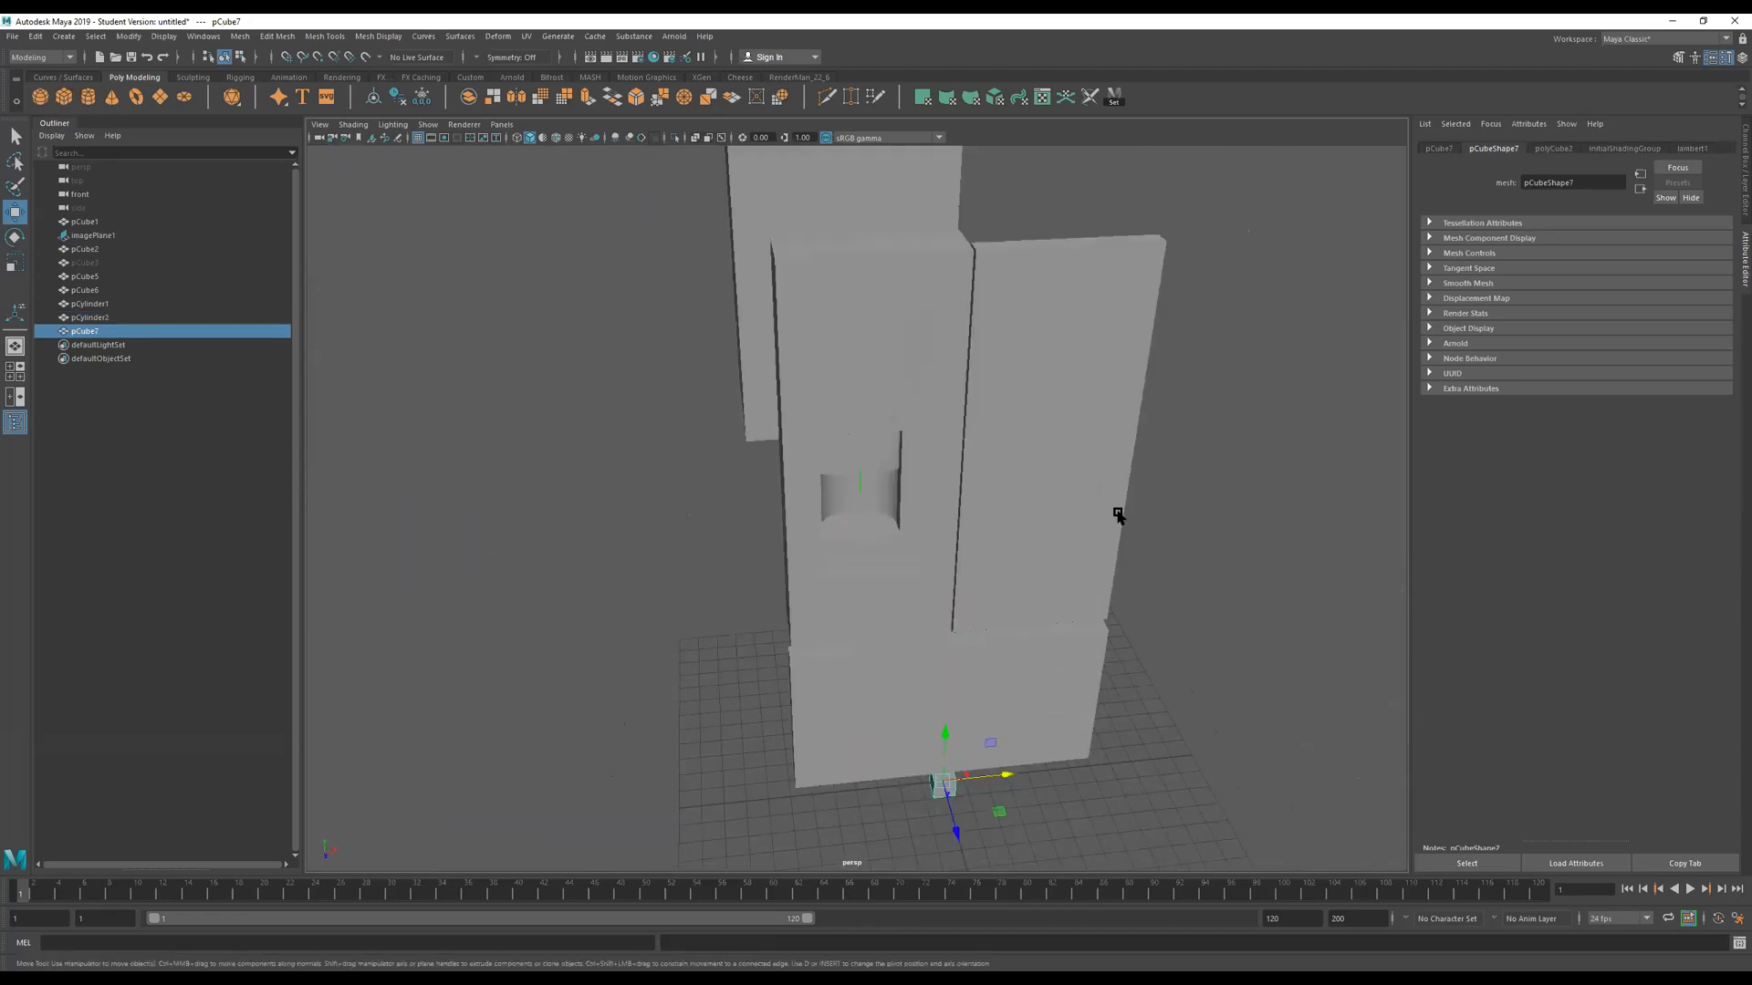
scroll(1119, 516, down, 5)
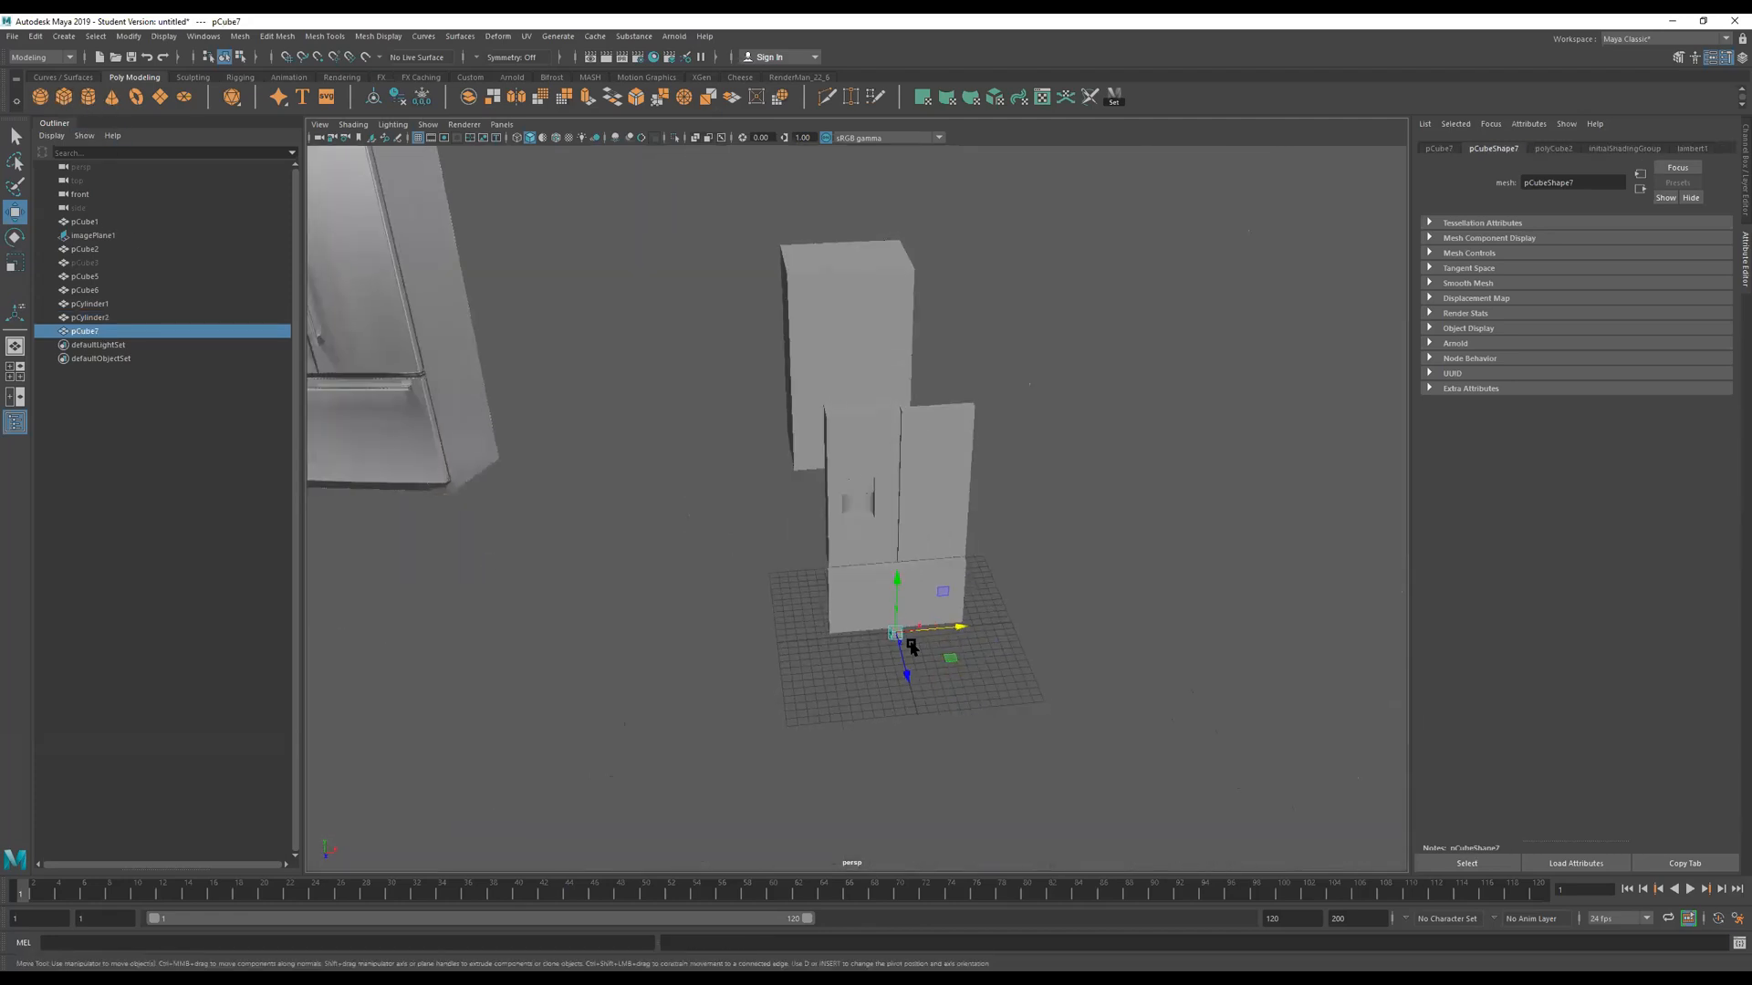
key(r)
drag(901, 478, 880, 372)
key(w)
alt+right_drag(856, 507, 1541, 498)
mouse_move(988, 554)
mouse_down()
mouse_move(1015, 580)
mouse_move(997, 570)
mouse_up()
Scale the cube into a thin upright bar inside the dispenser's curved back.
key(r)
drag(1048, 542, 835, 499)
key(w)
key(r)
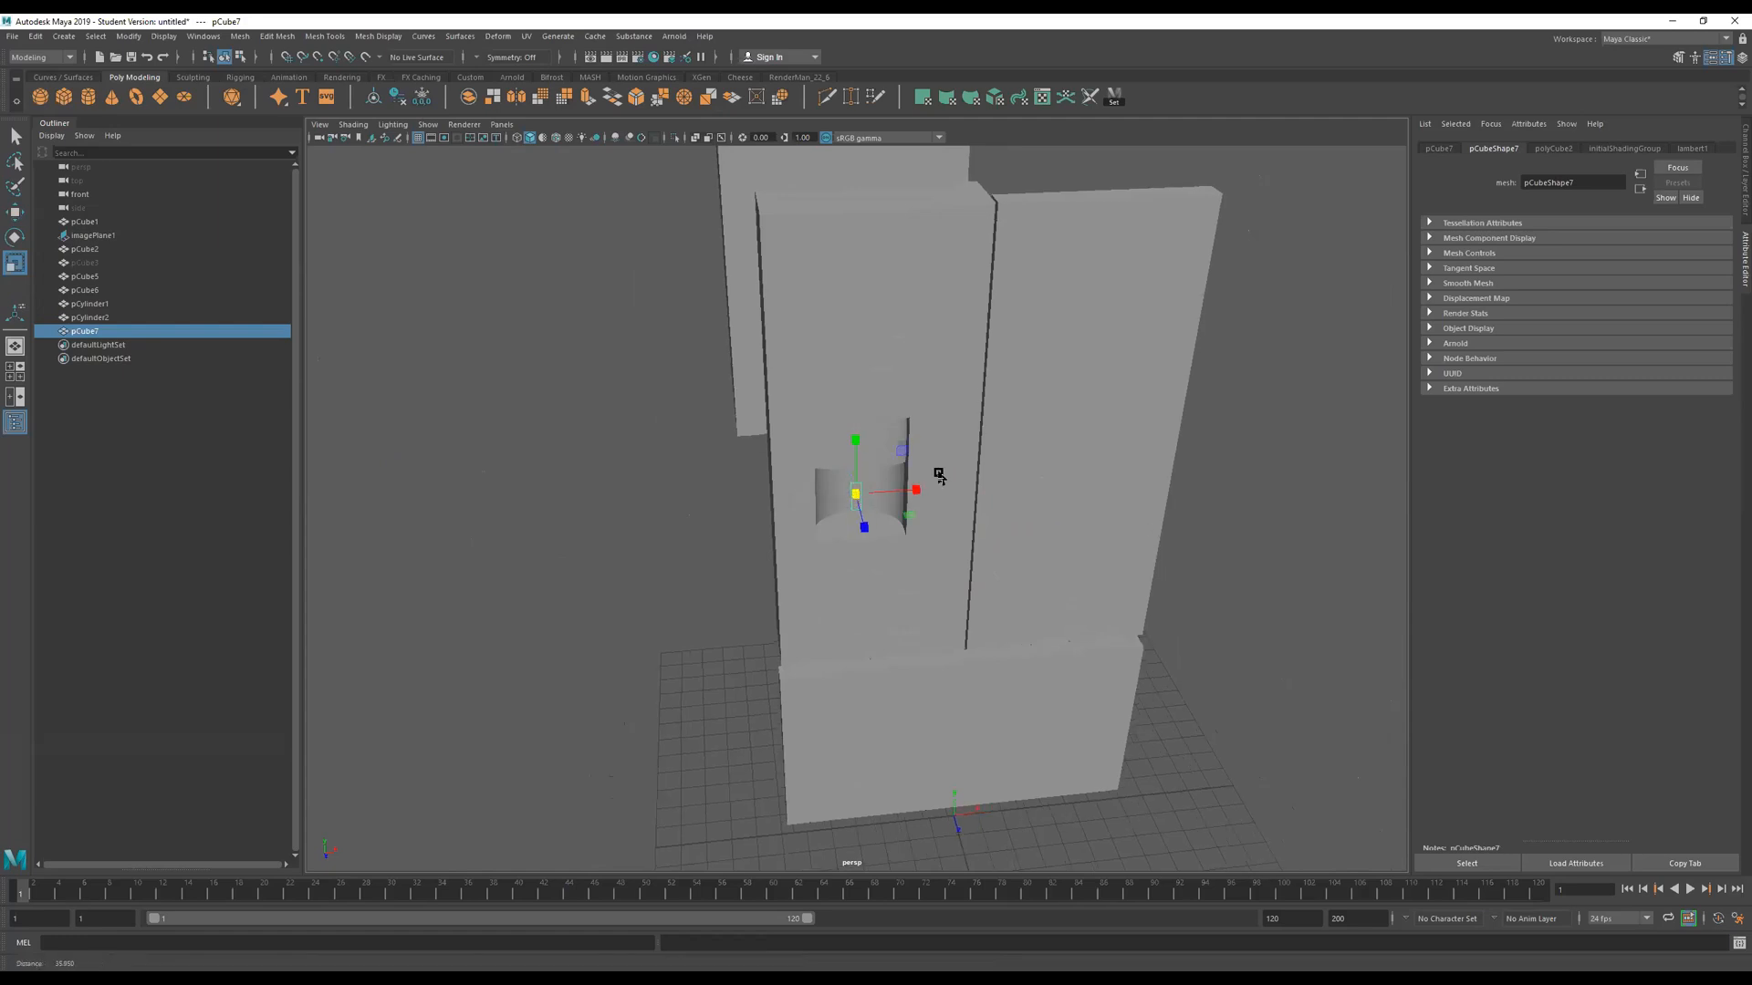
scroll(931, 462, up, 5)
drag(842, 417, 849, 380)
key(w)
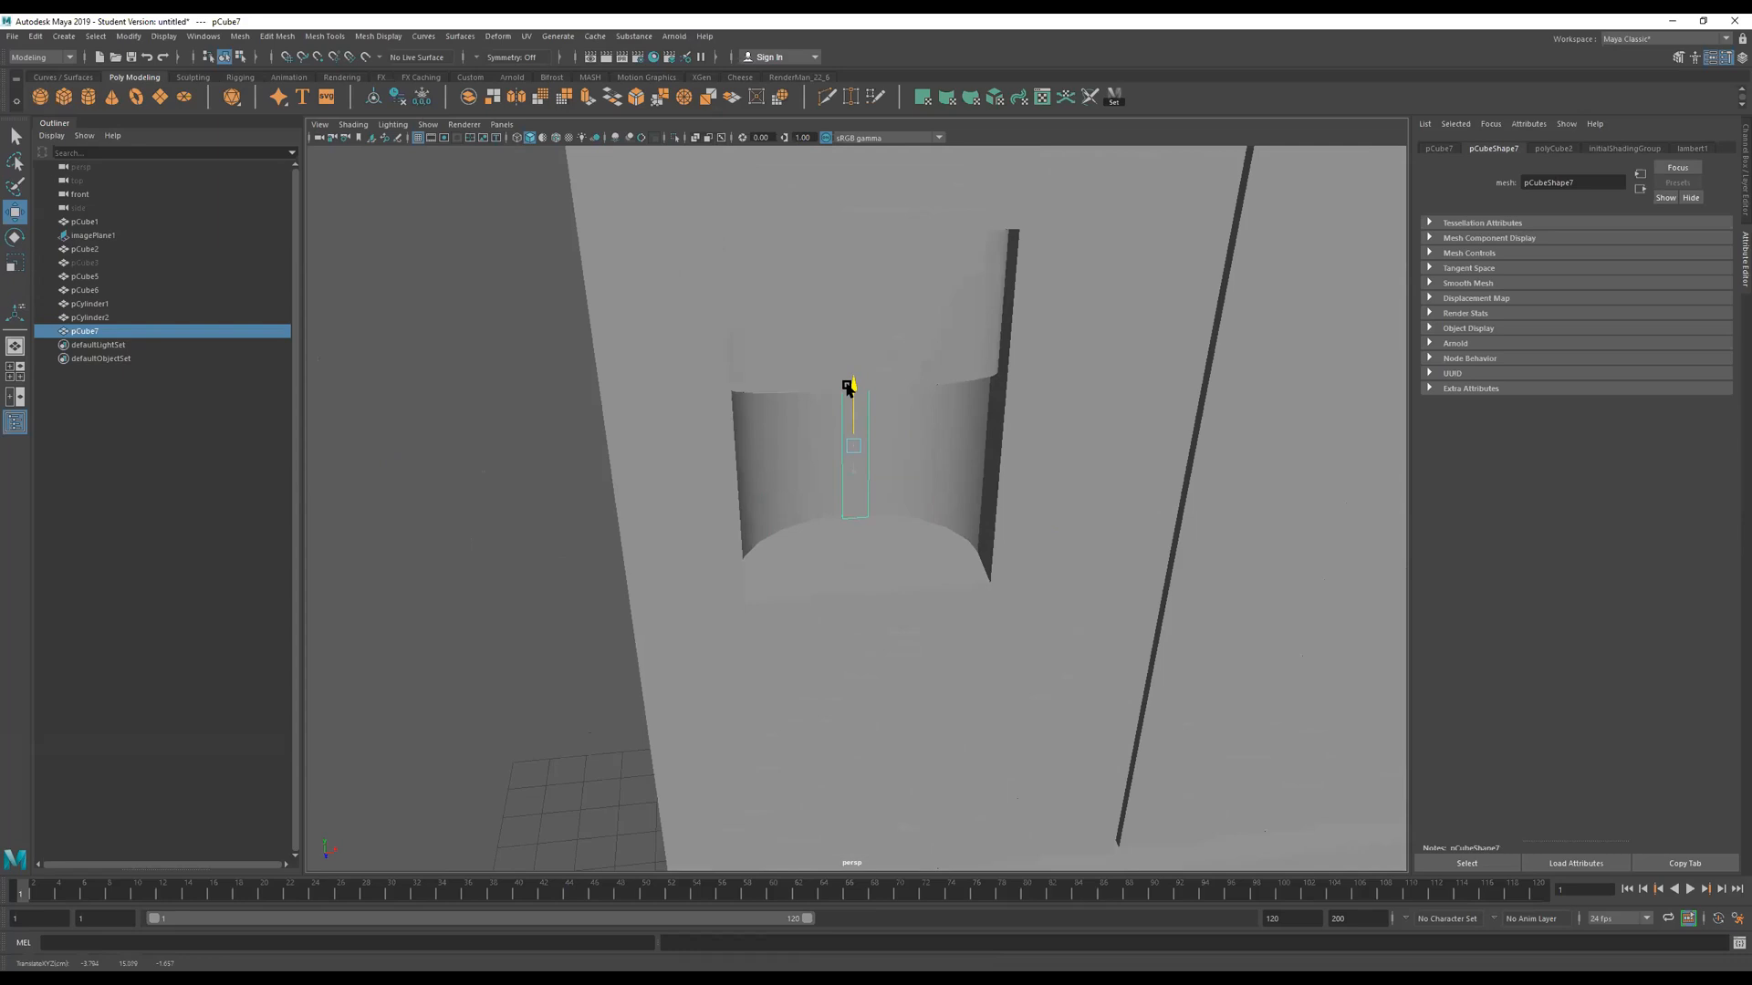
Position the upright bar in the dispenser and duplicate it to make a second bar.
drag(924, 451, 1114, 532)
key(ctrl+d)
alt+drag(1114, 532, 974, 550)
click(1330, 465)
Examine the reference refrigerator's dispenser and handles alongside the modelled doors.
scroll(884, 520, down, 5)
alt+drag(1145, 485, 689, 466)
scroll(931, 466, down, 5)
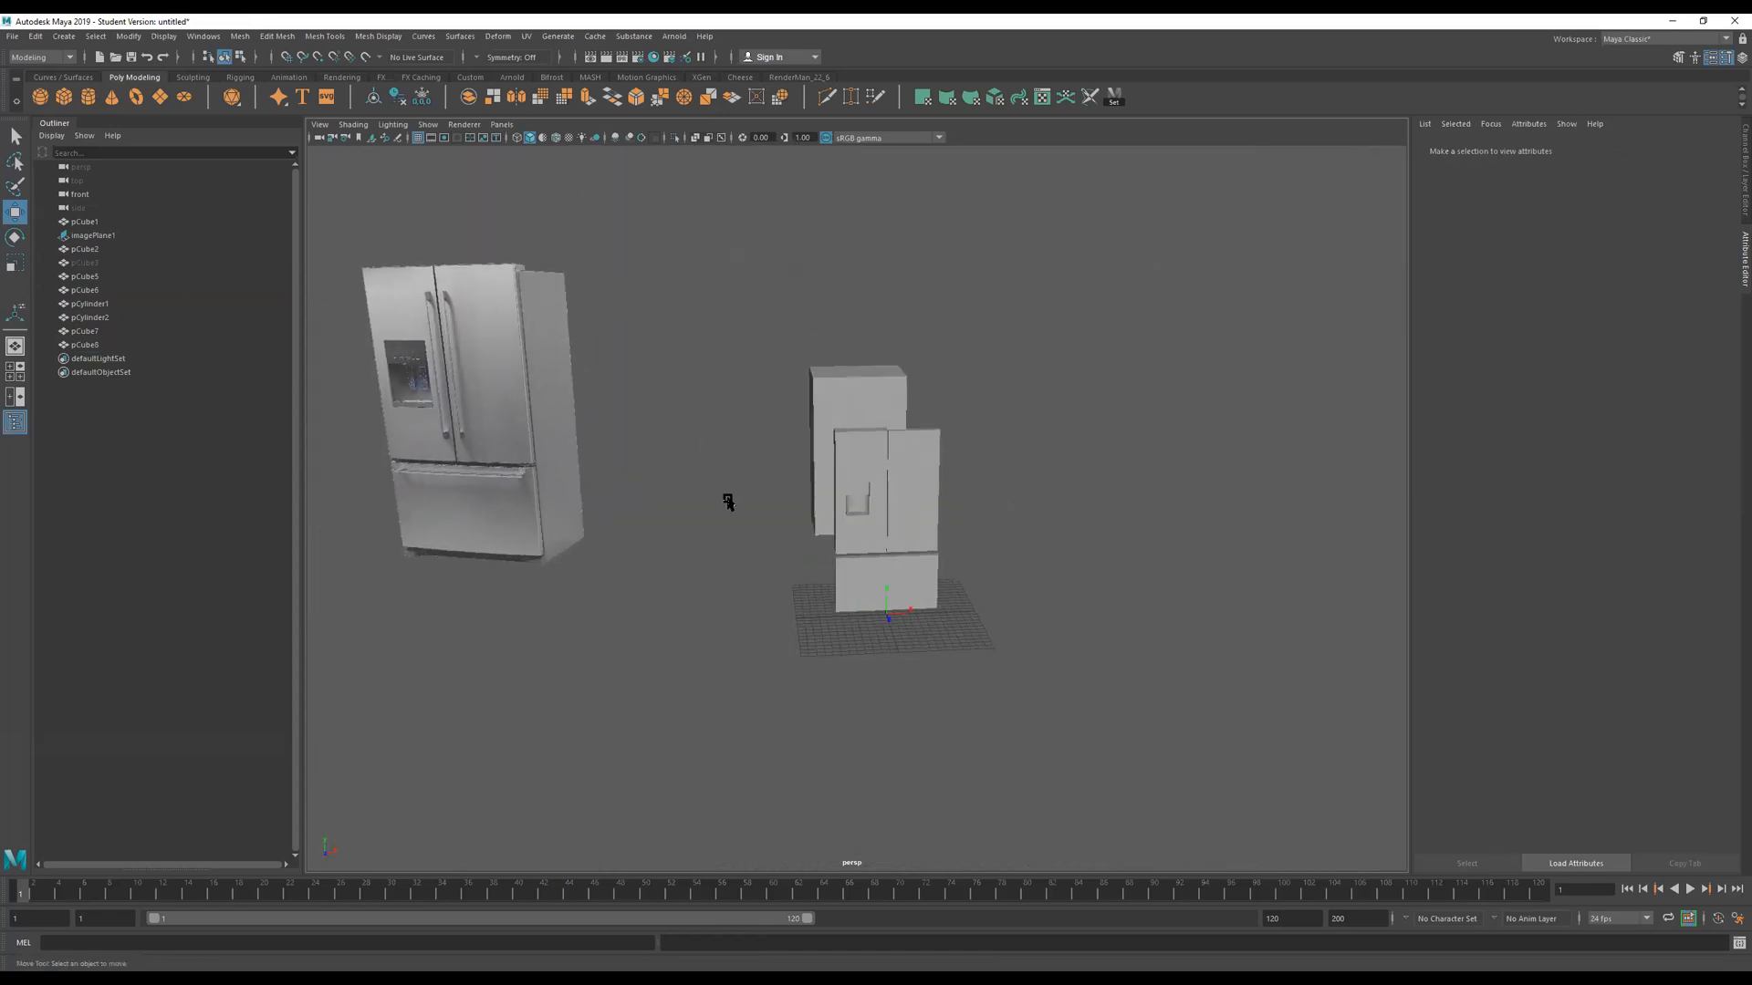
alt+middle_drag(727, 501, 938, 638)
alt+right_drag(611, 577, 1382, 563)
alt+middle_drag(771, 644, 1215, 629)
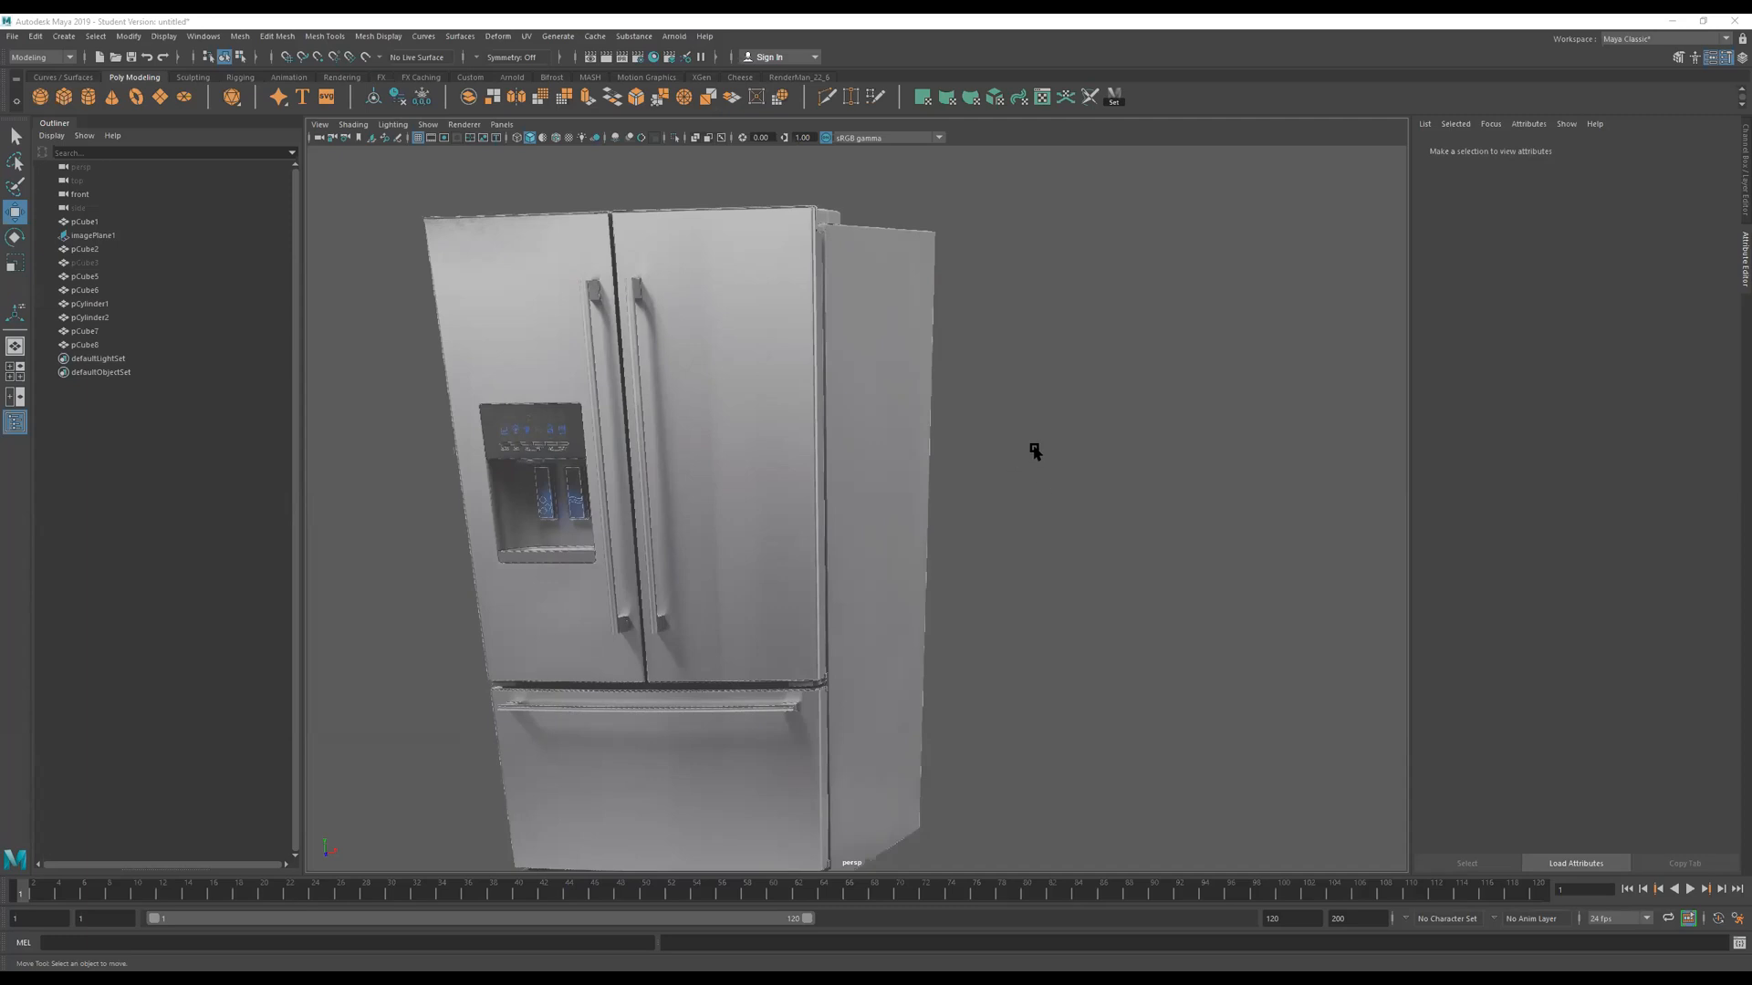
scroll(1078, 472, down, 8)
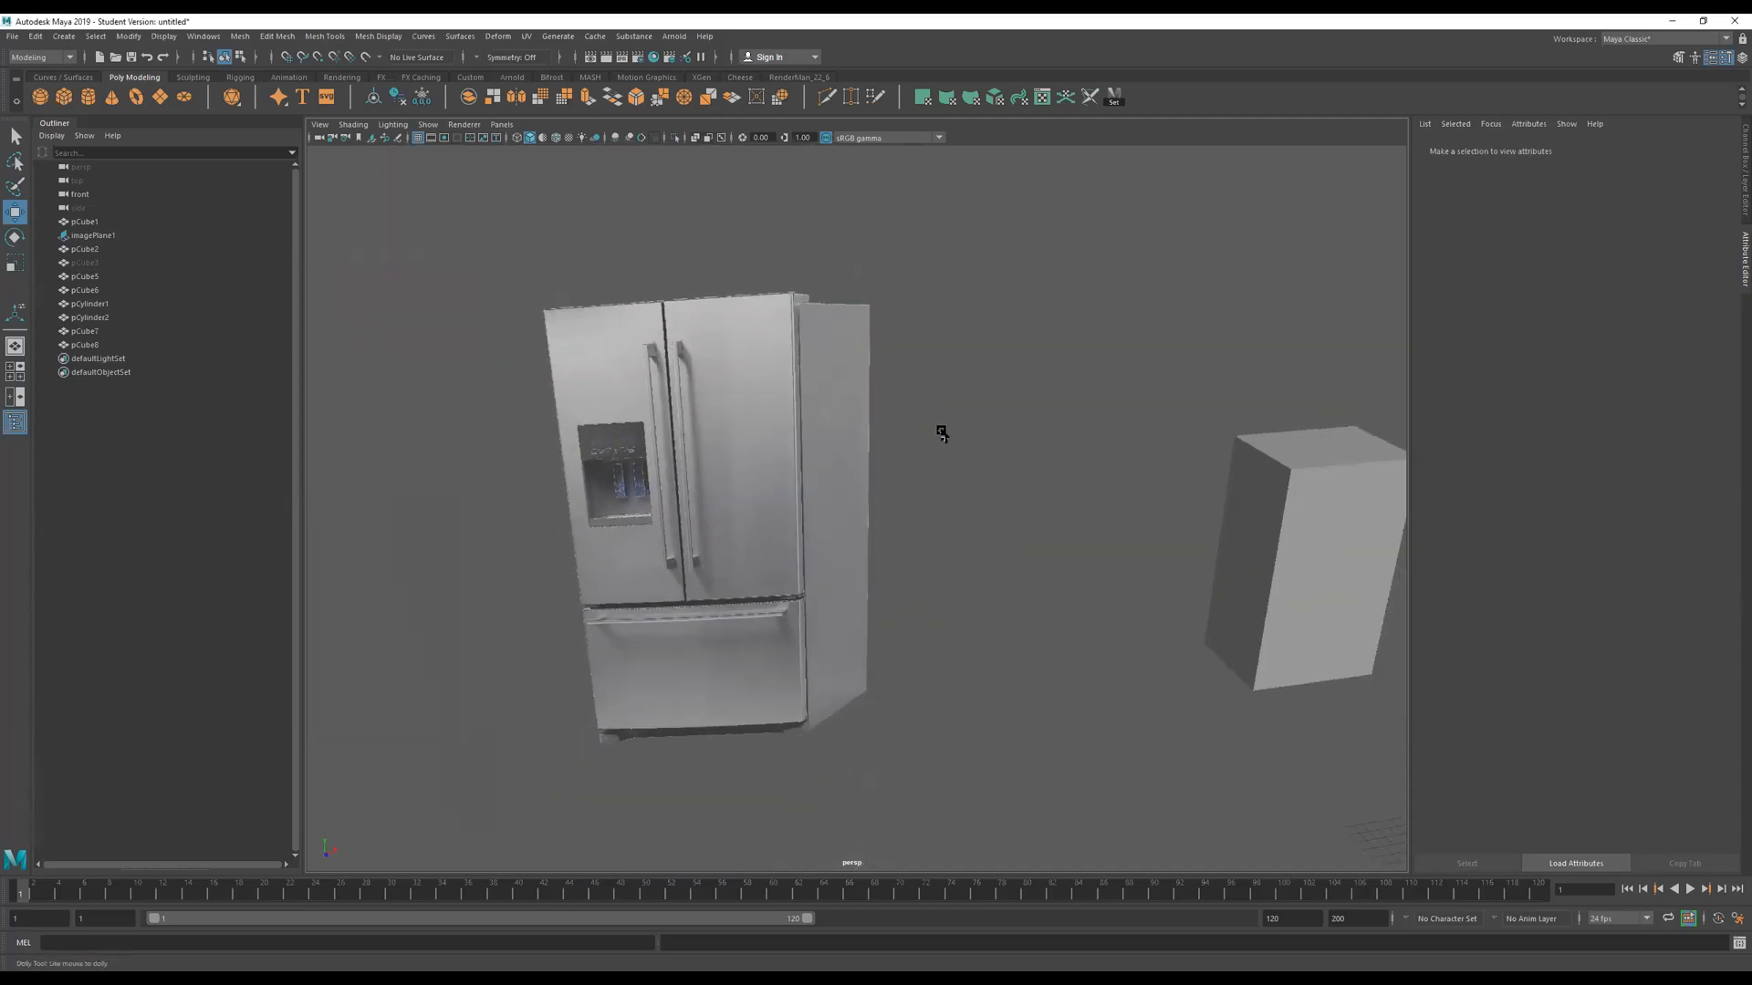
alt+drag(951, 484, 1191, 192)
alt+drag(1049, 442, 1083, 419)
drag(1113, 293, 1055, 338)
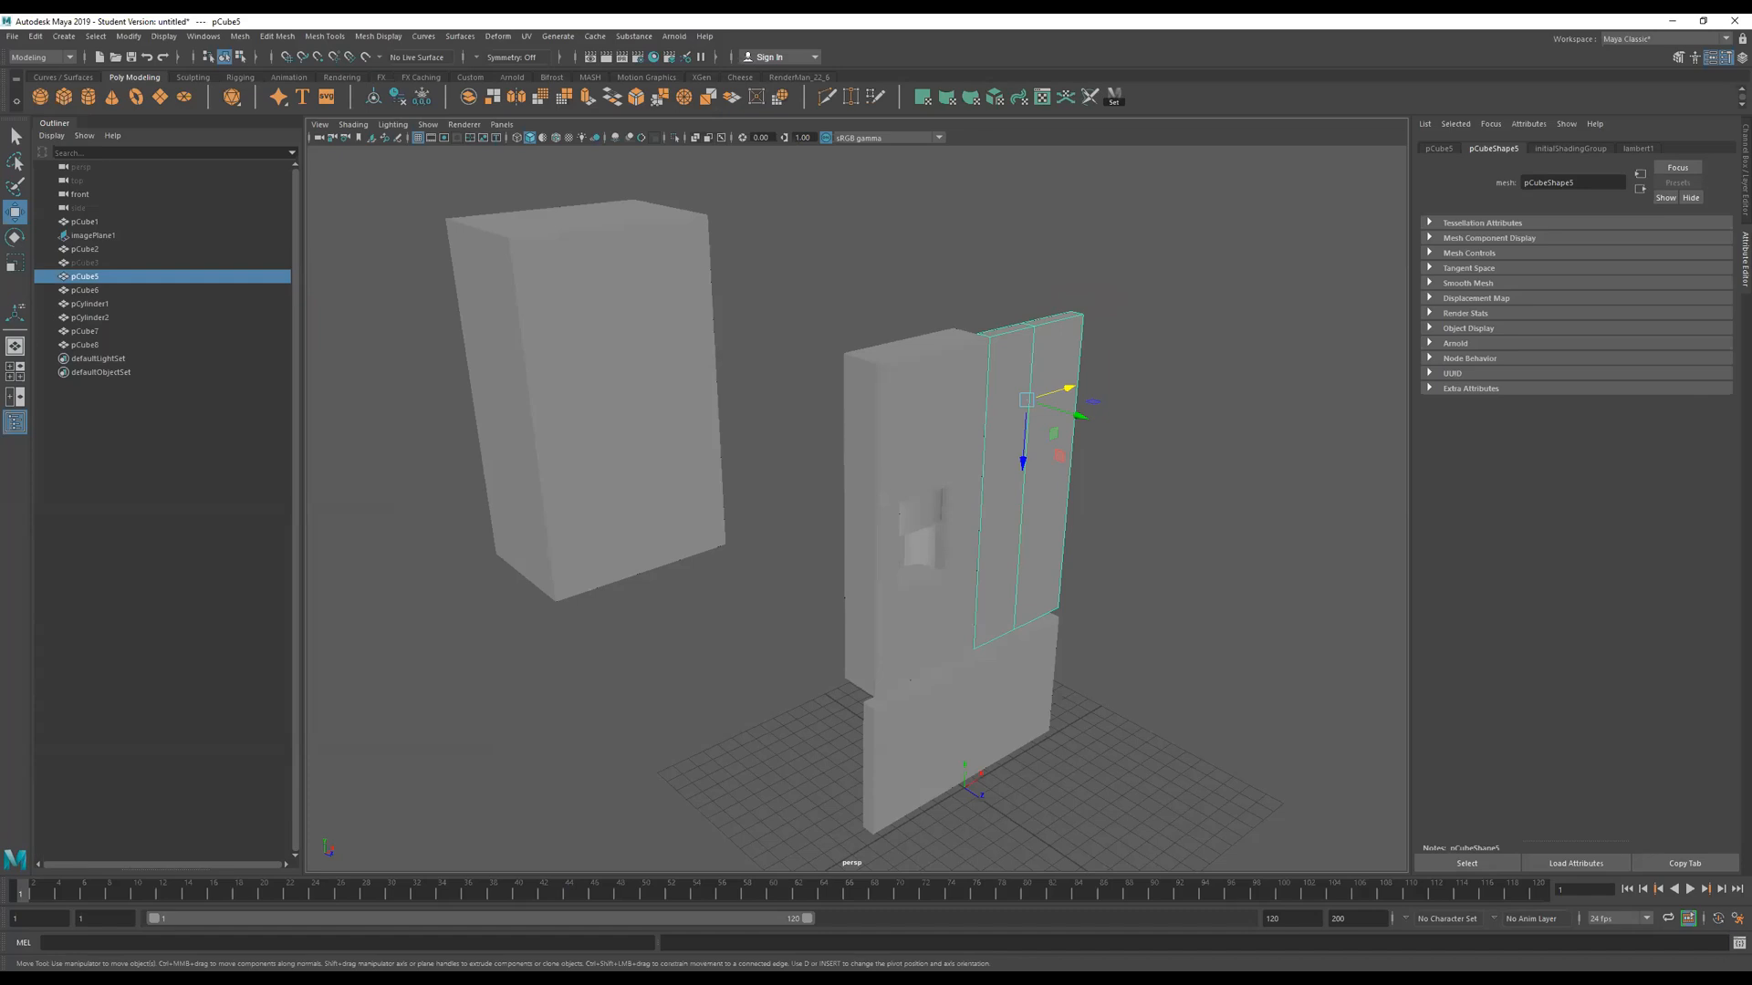
alt+drag(1124, 434, 1090, 447)
scroll(908, 466, down, 3)
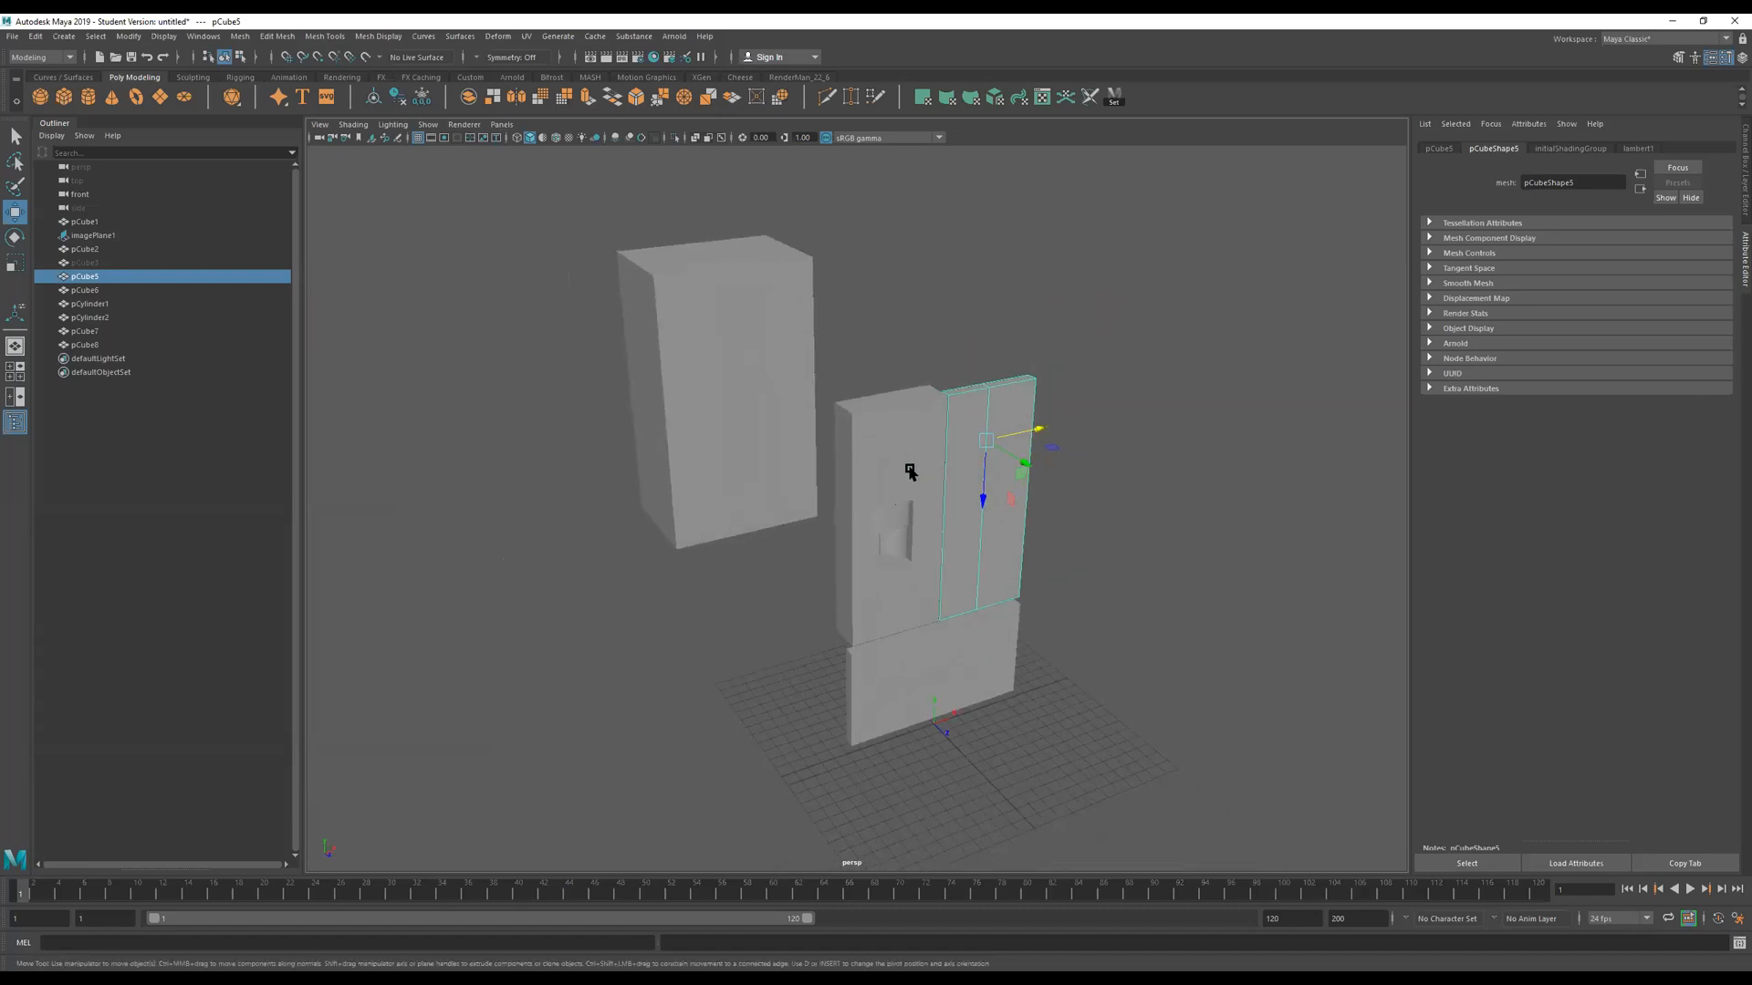
click(88, 97)
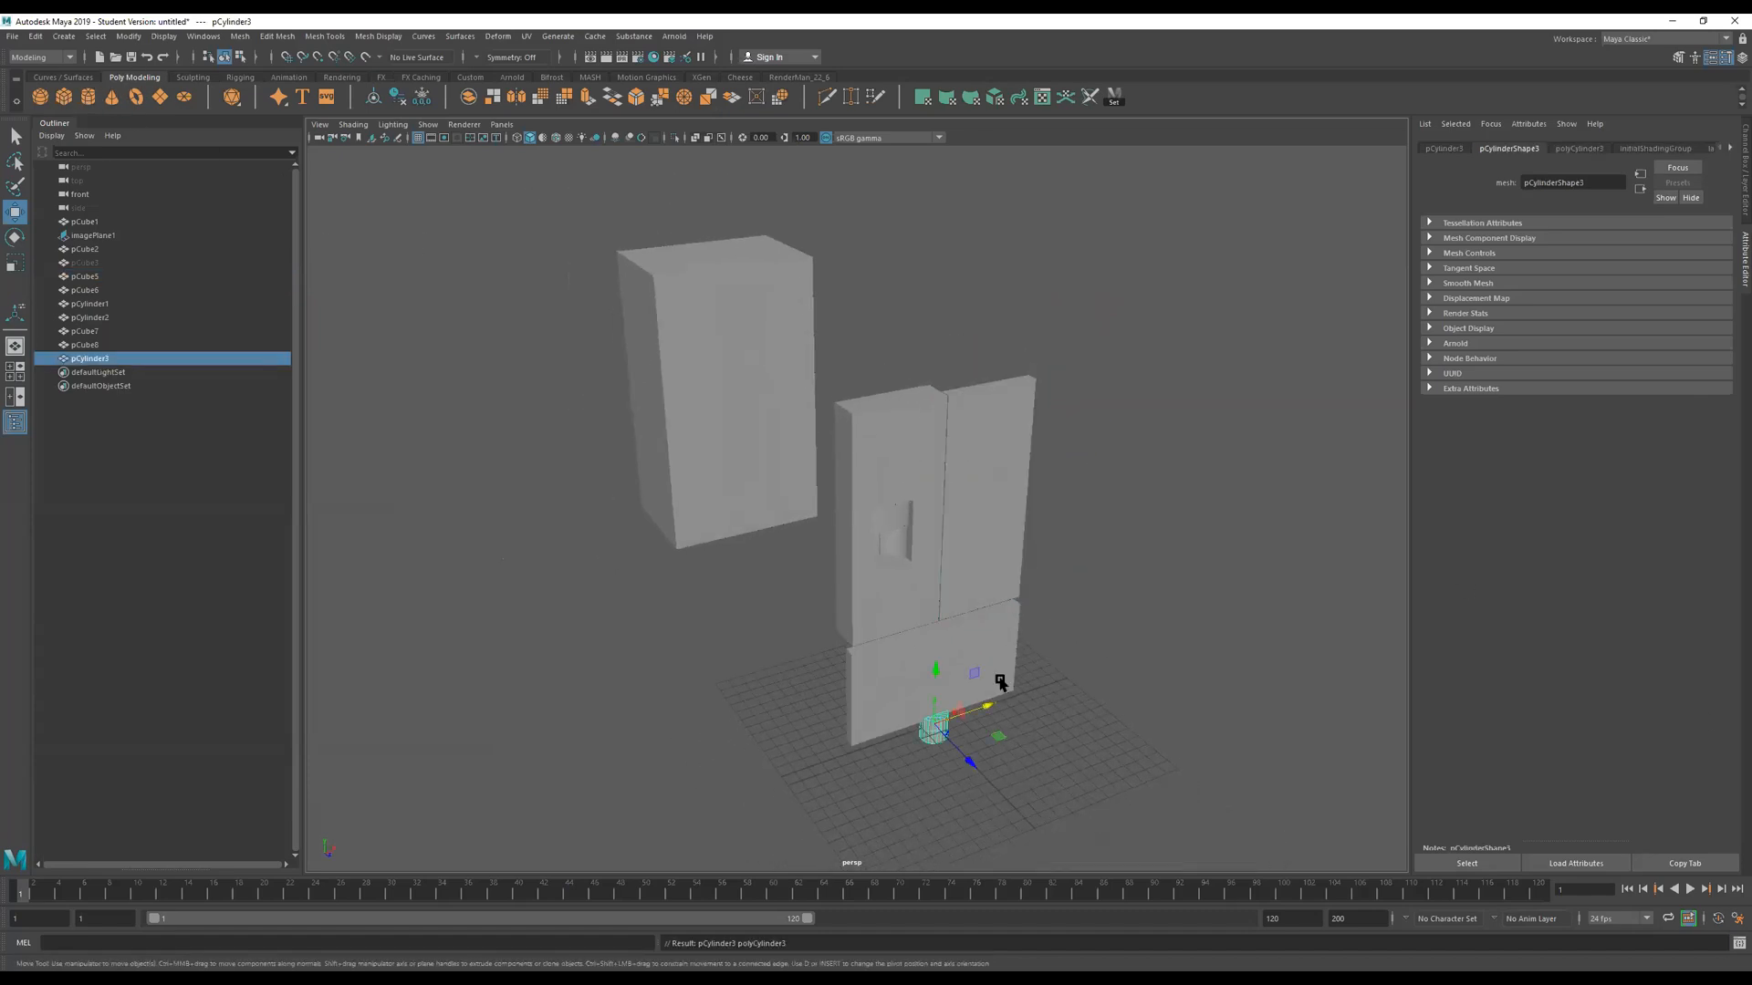
drag(941, 673, 913, 583)
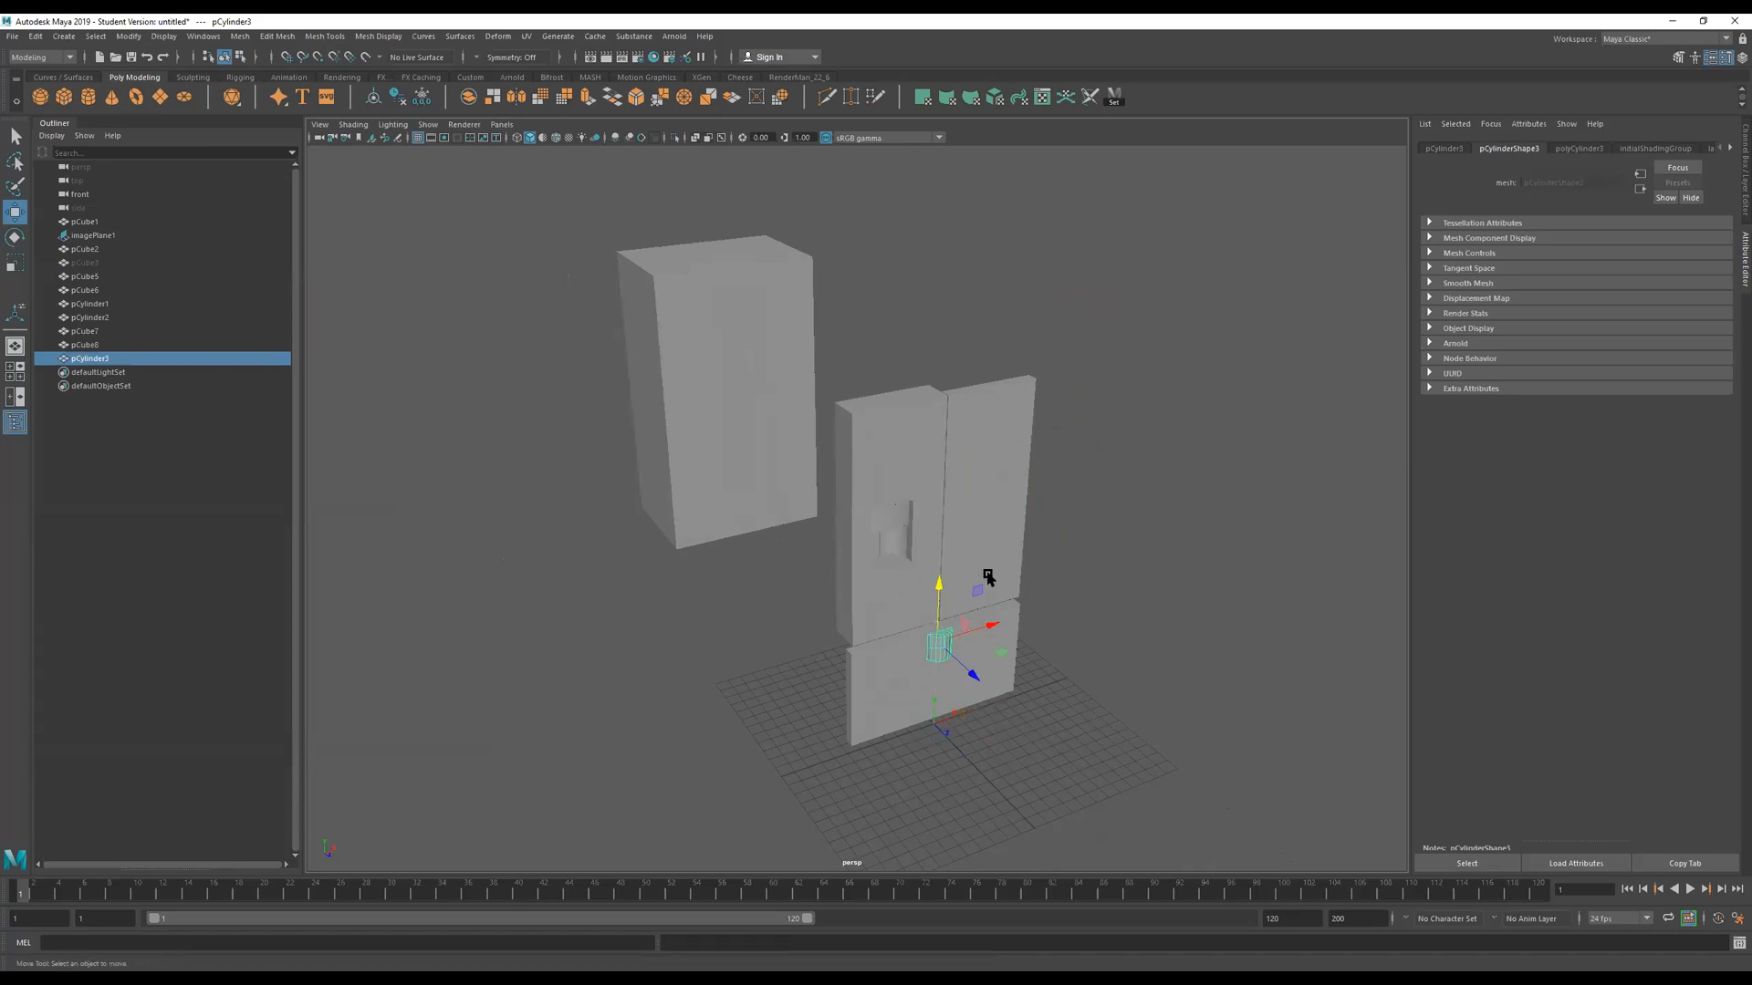
key(Delete)
click(80, 98)
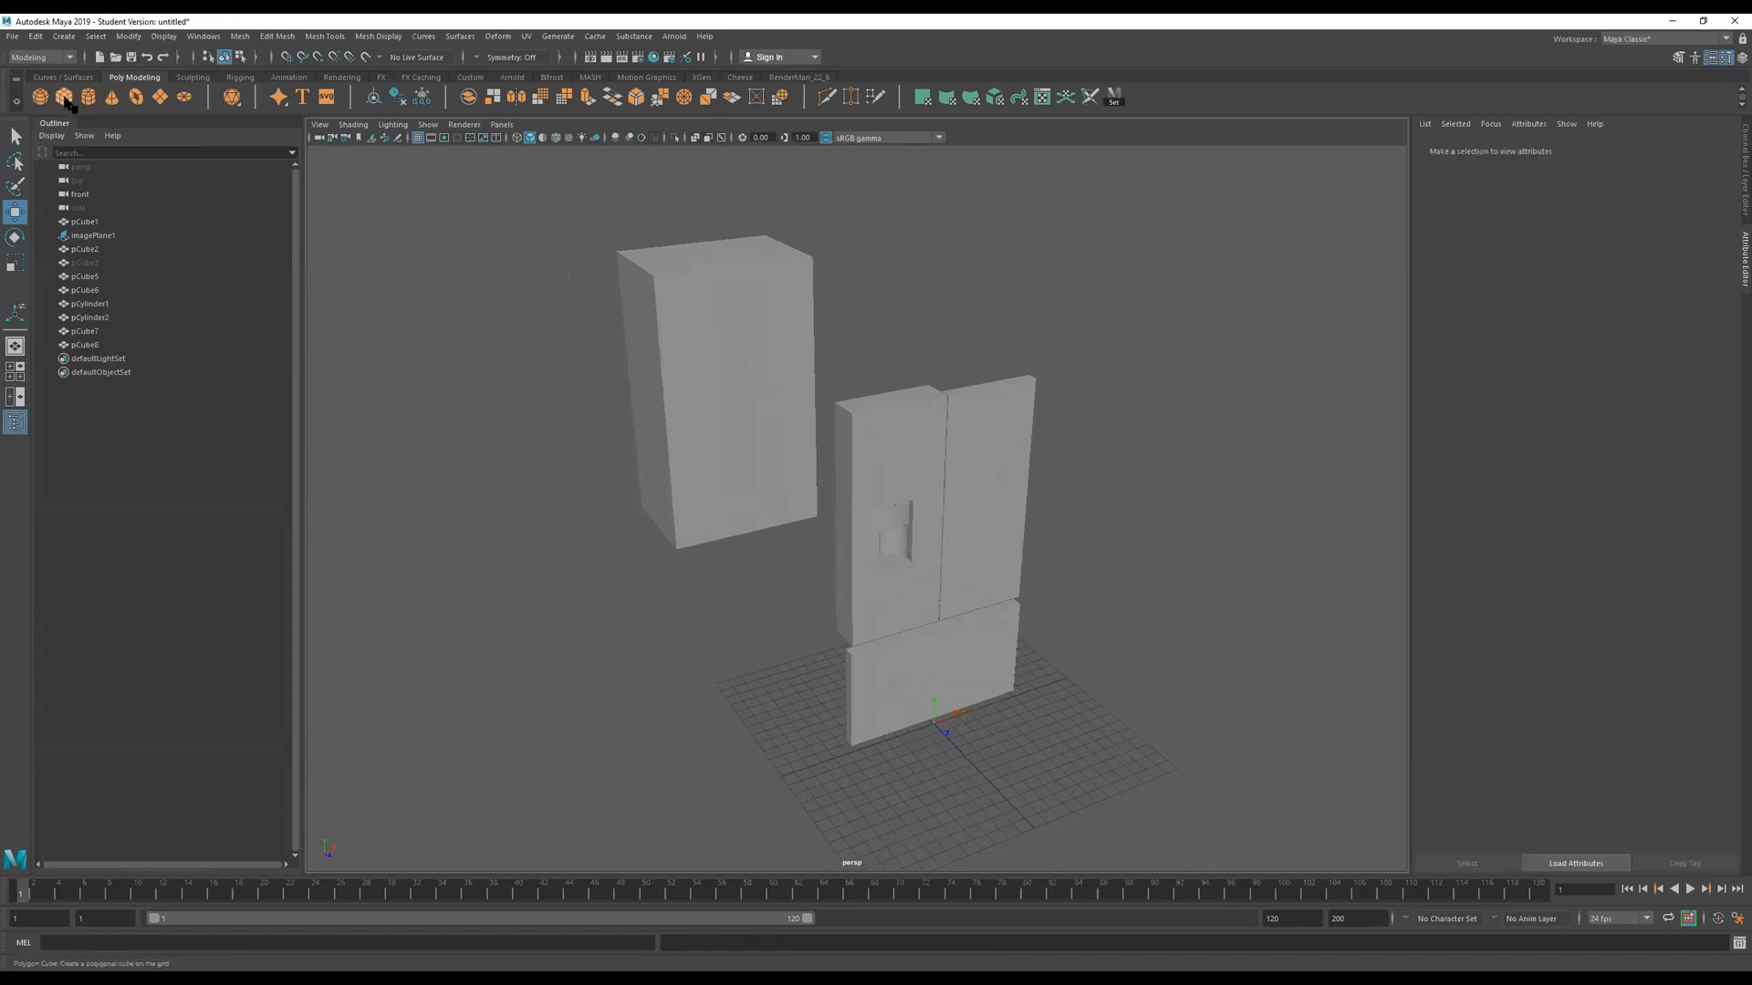
key(Delete)
Create a polygon cube, scale it up uniformly to a large box and move it beside the refrigerator.
click(64, 97)
key(r)
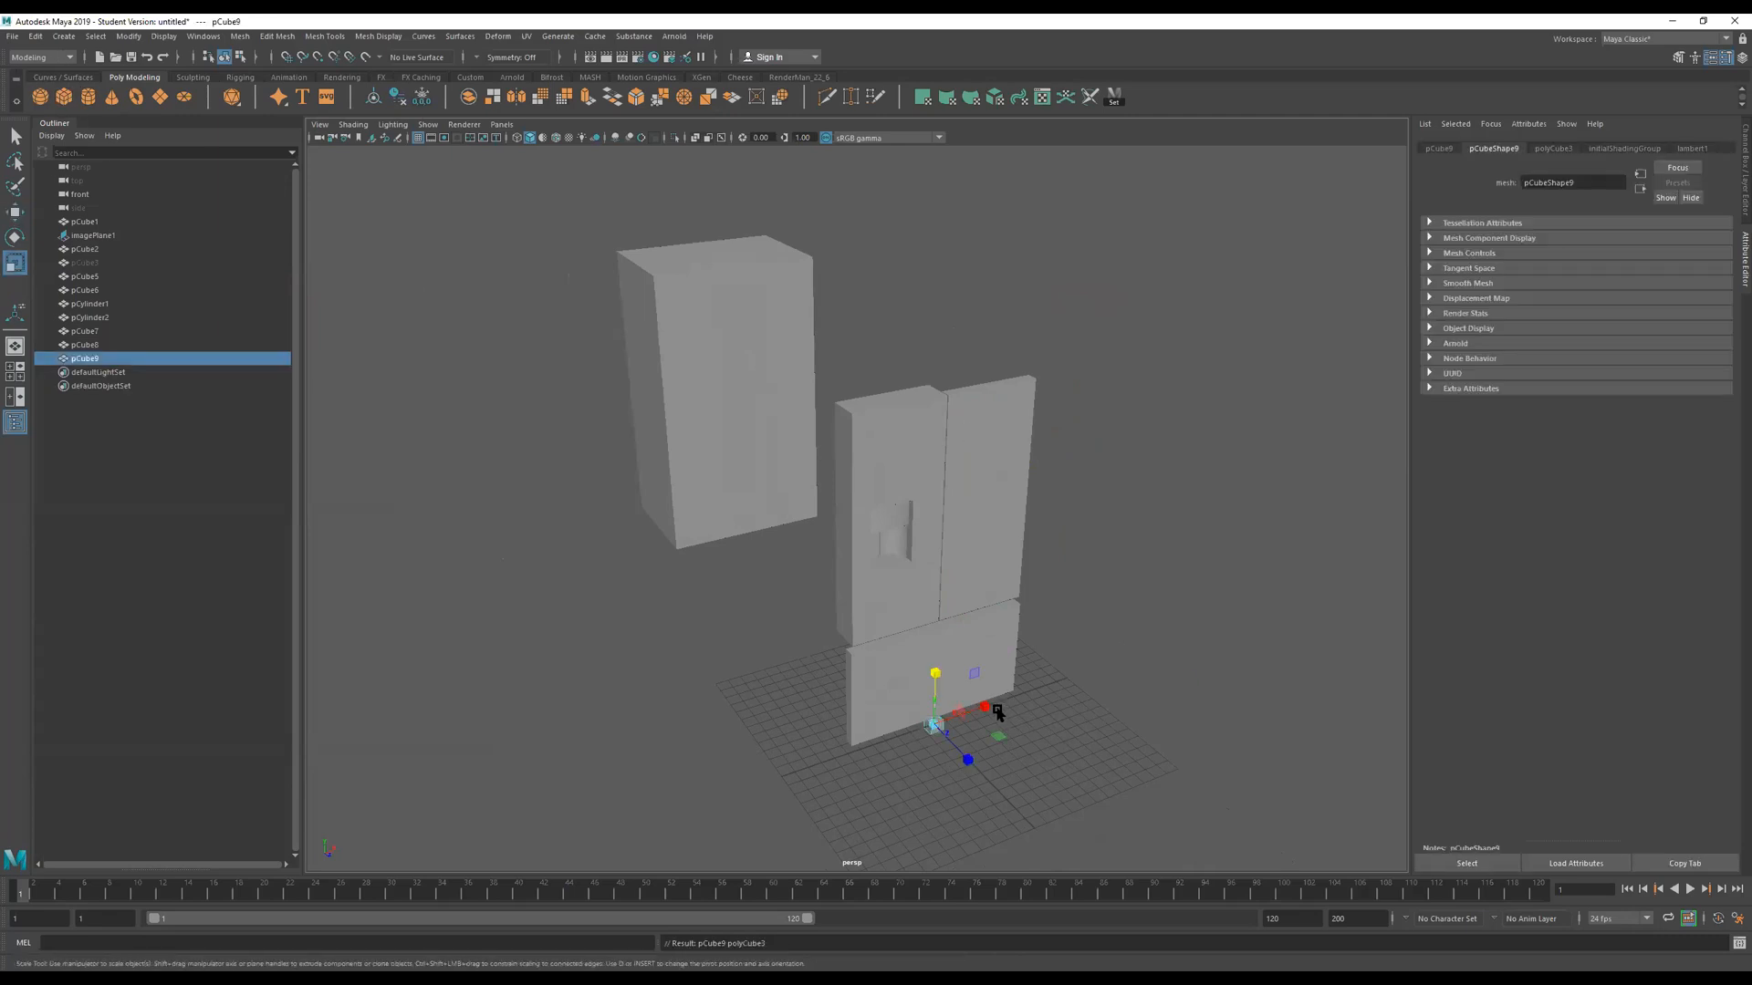
drag(933, 725, 1266, 848)
scroll(1165, 821, down, 3)
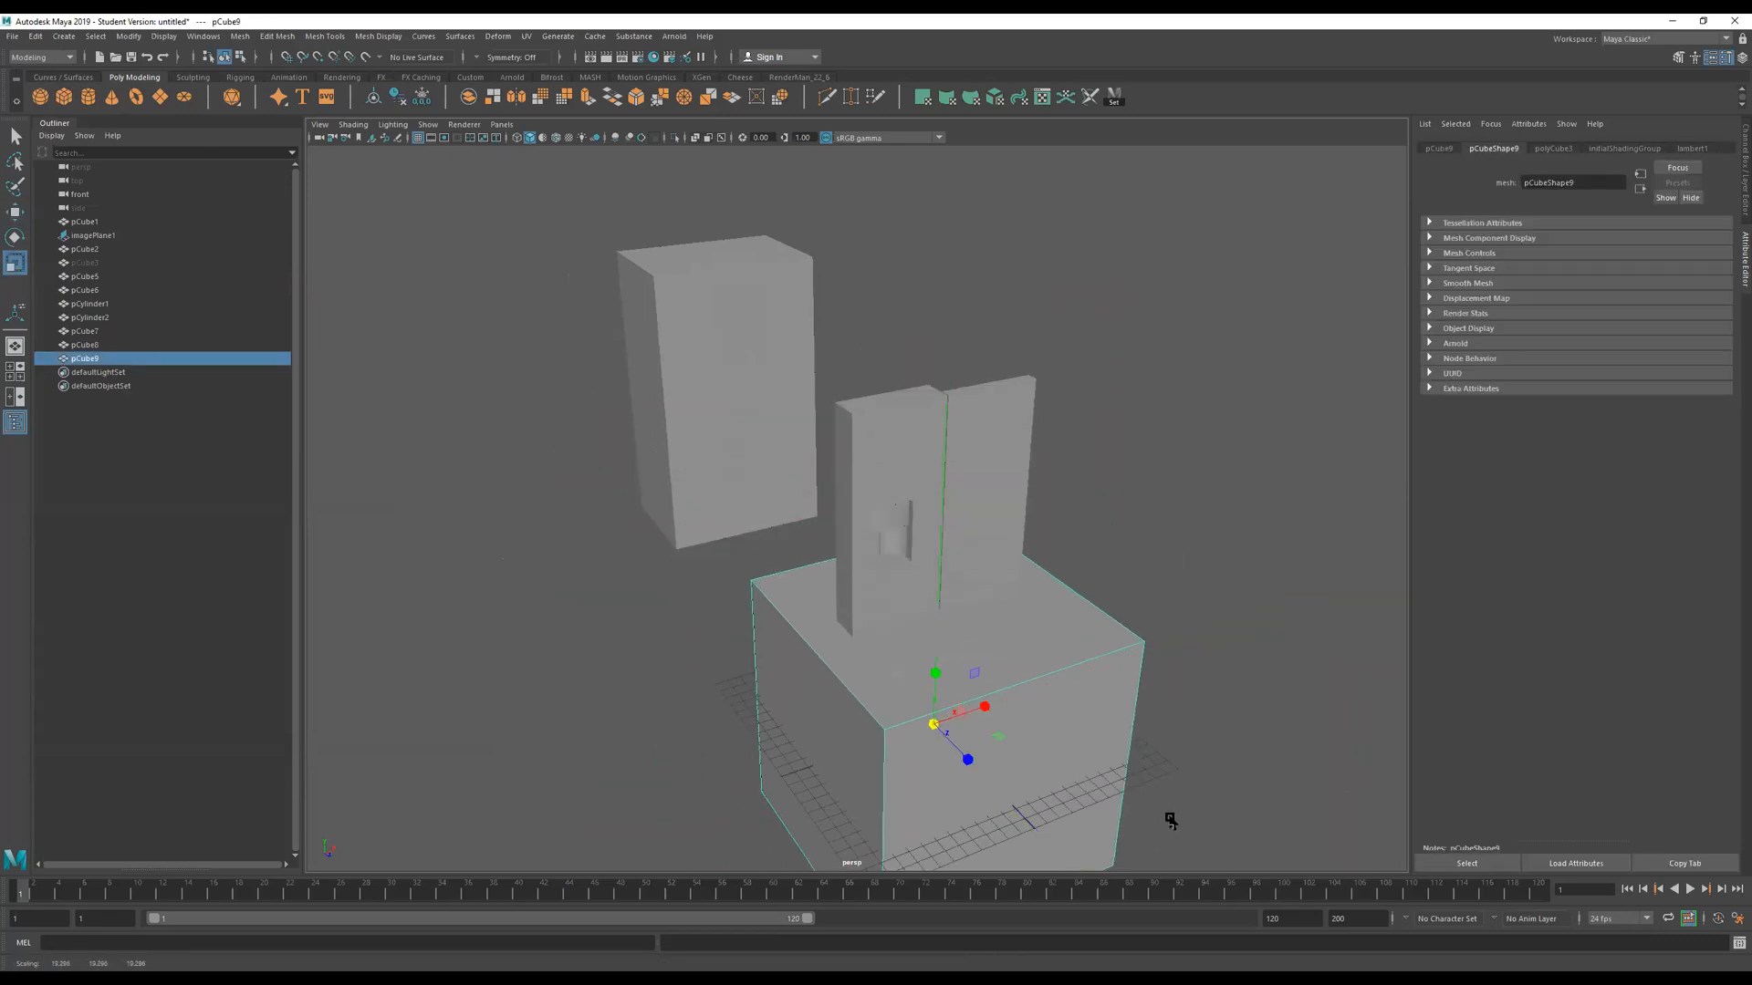
scroll(939, 731, down, 3)
key(w)
drag(973, 639, 864, 487)
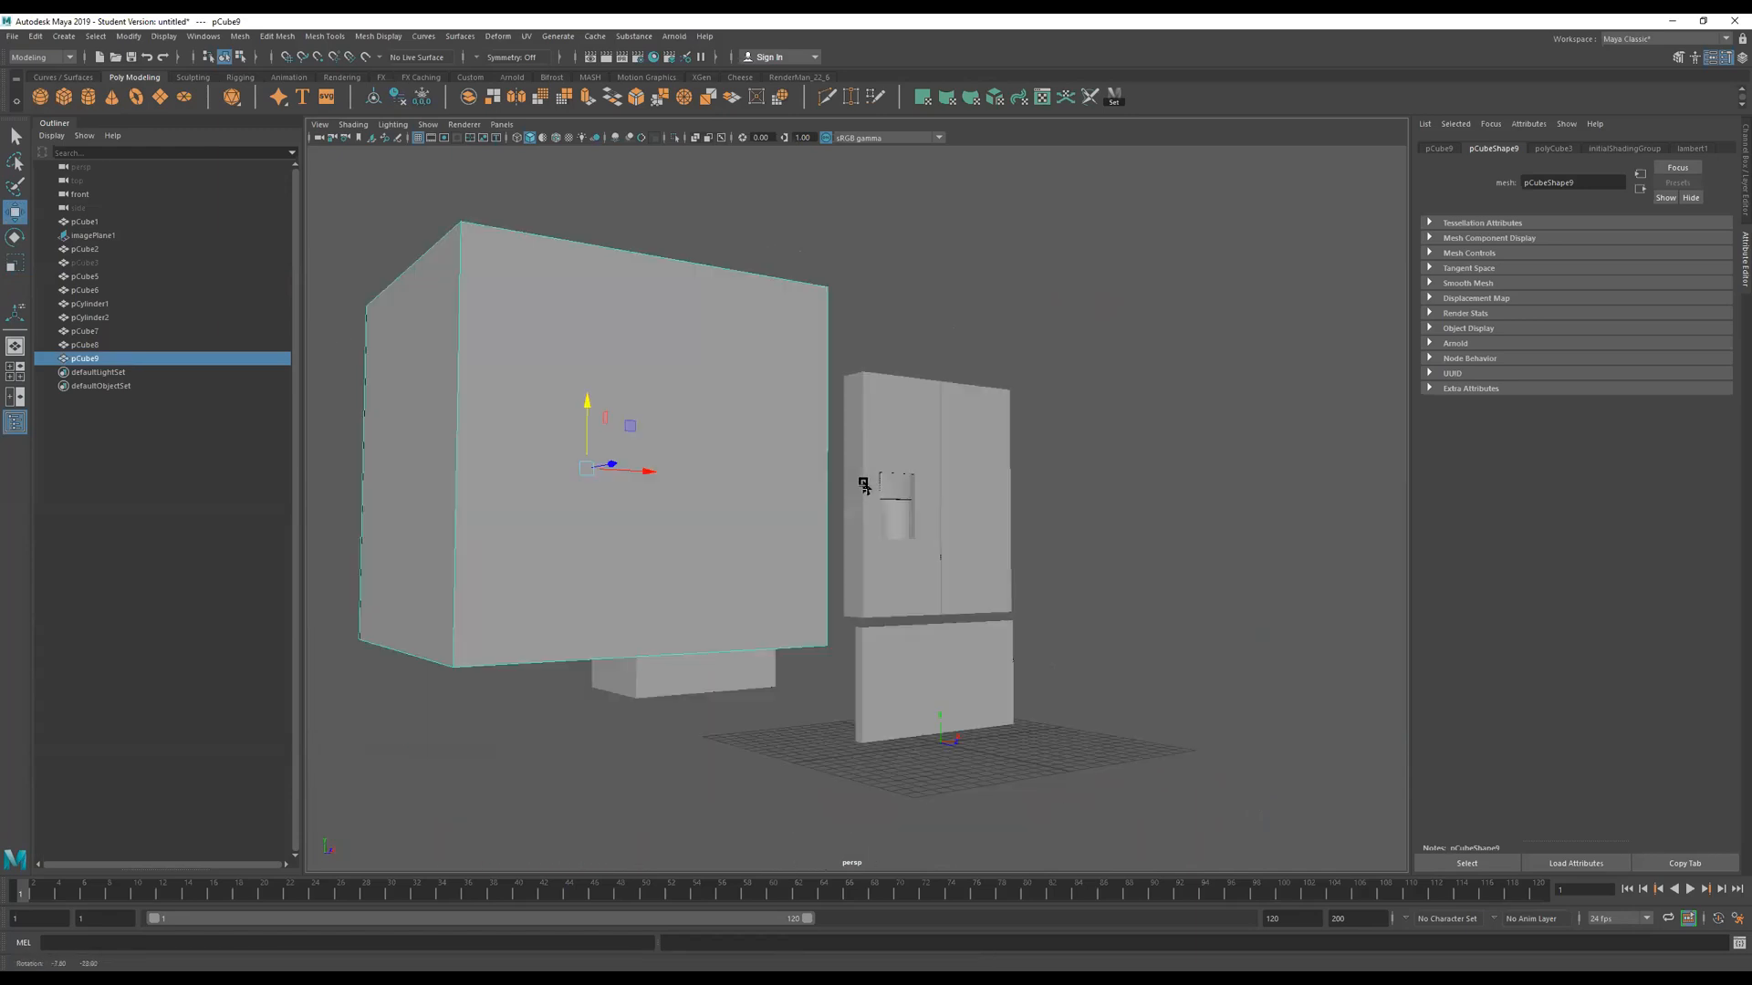
Delete the upper and front faces of the large box.
alt+drag(667, 545, 866, 524)
alt+drag(927, 427, 872, 415)
right_drag(802, 397, 818, 438)
click(793, 392)
shift+click(822, 507)
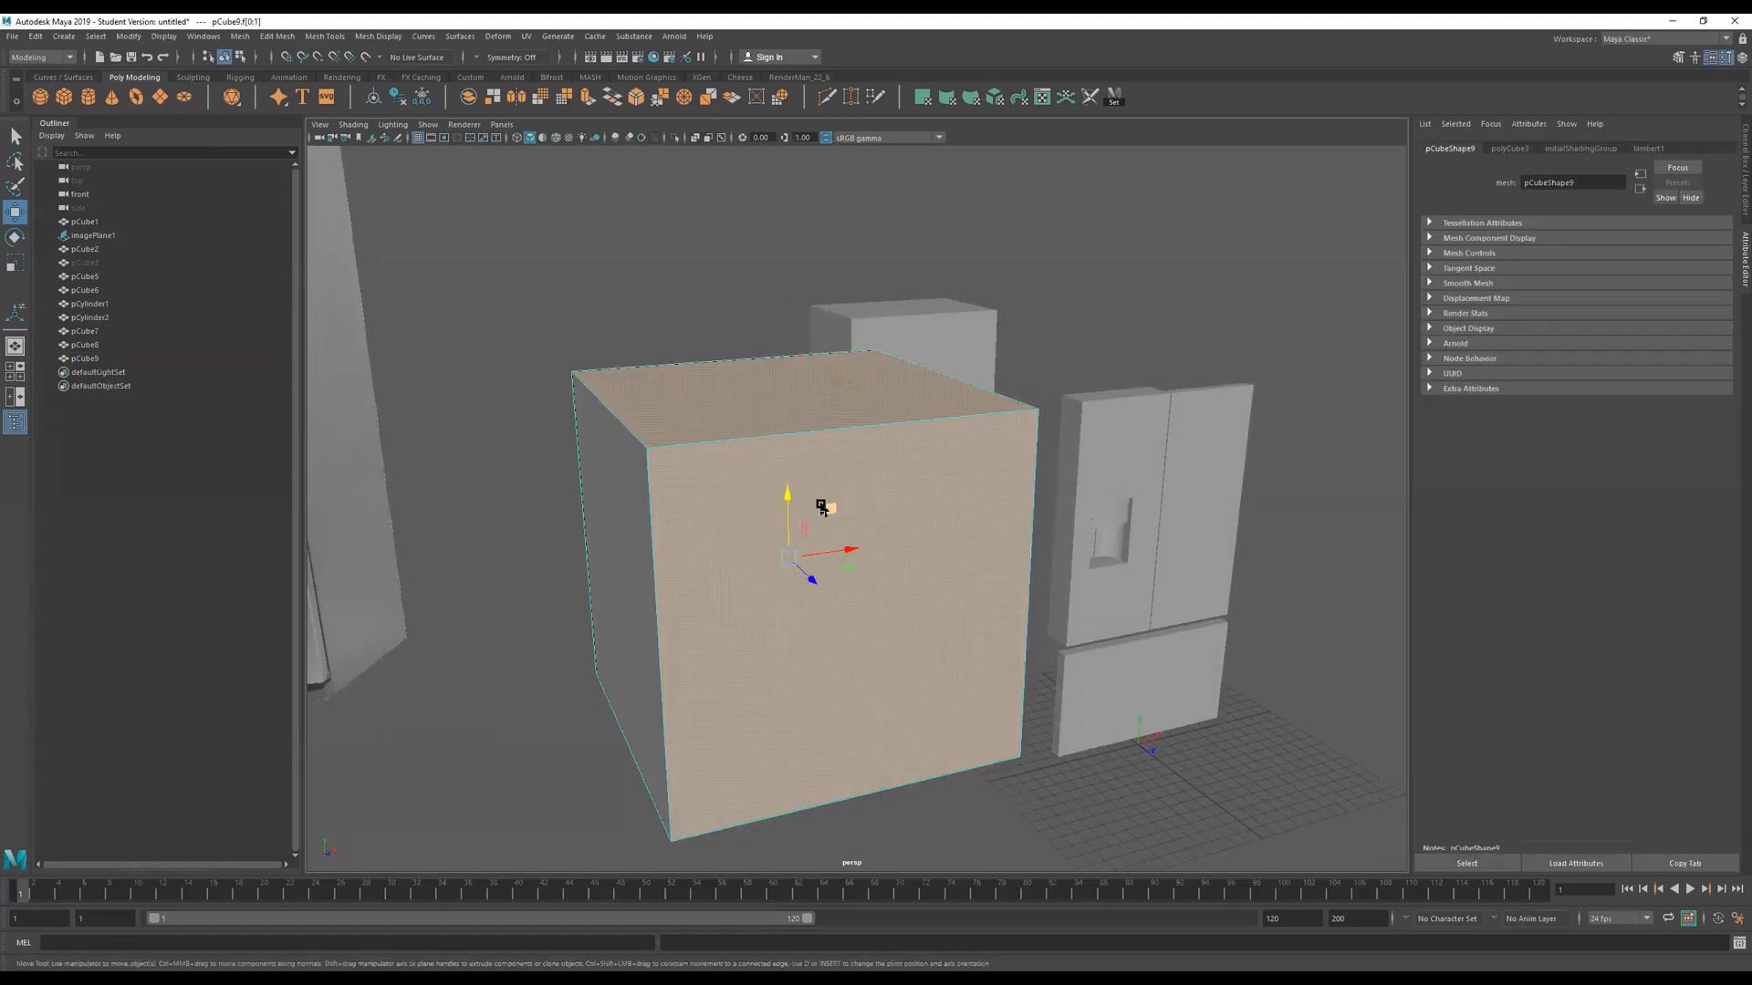
key(Delete)
Widen the open box by moving one side's vertices outward, and slightly raise its upper vertices.
alt+drag(839, 484, 949, 485)
alt+middle_drag(949, 485, 1008, 475)
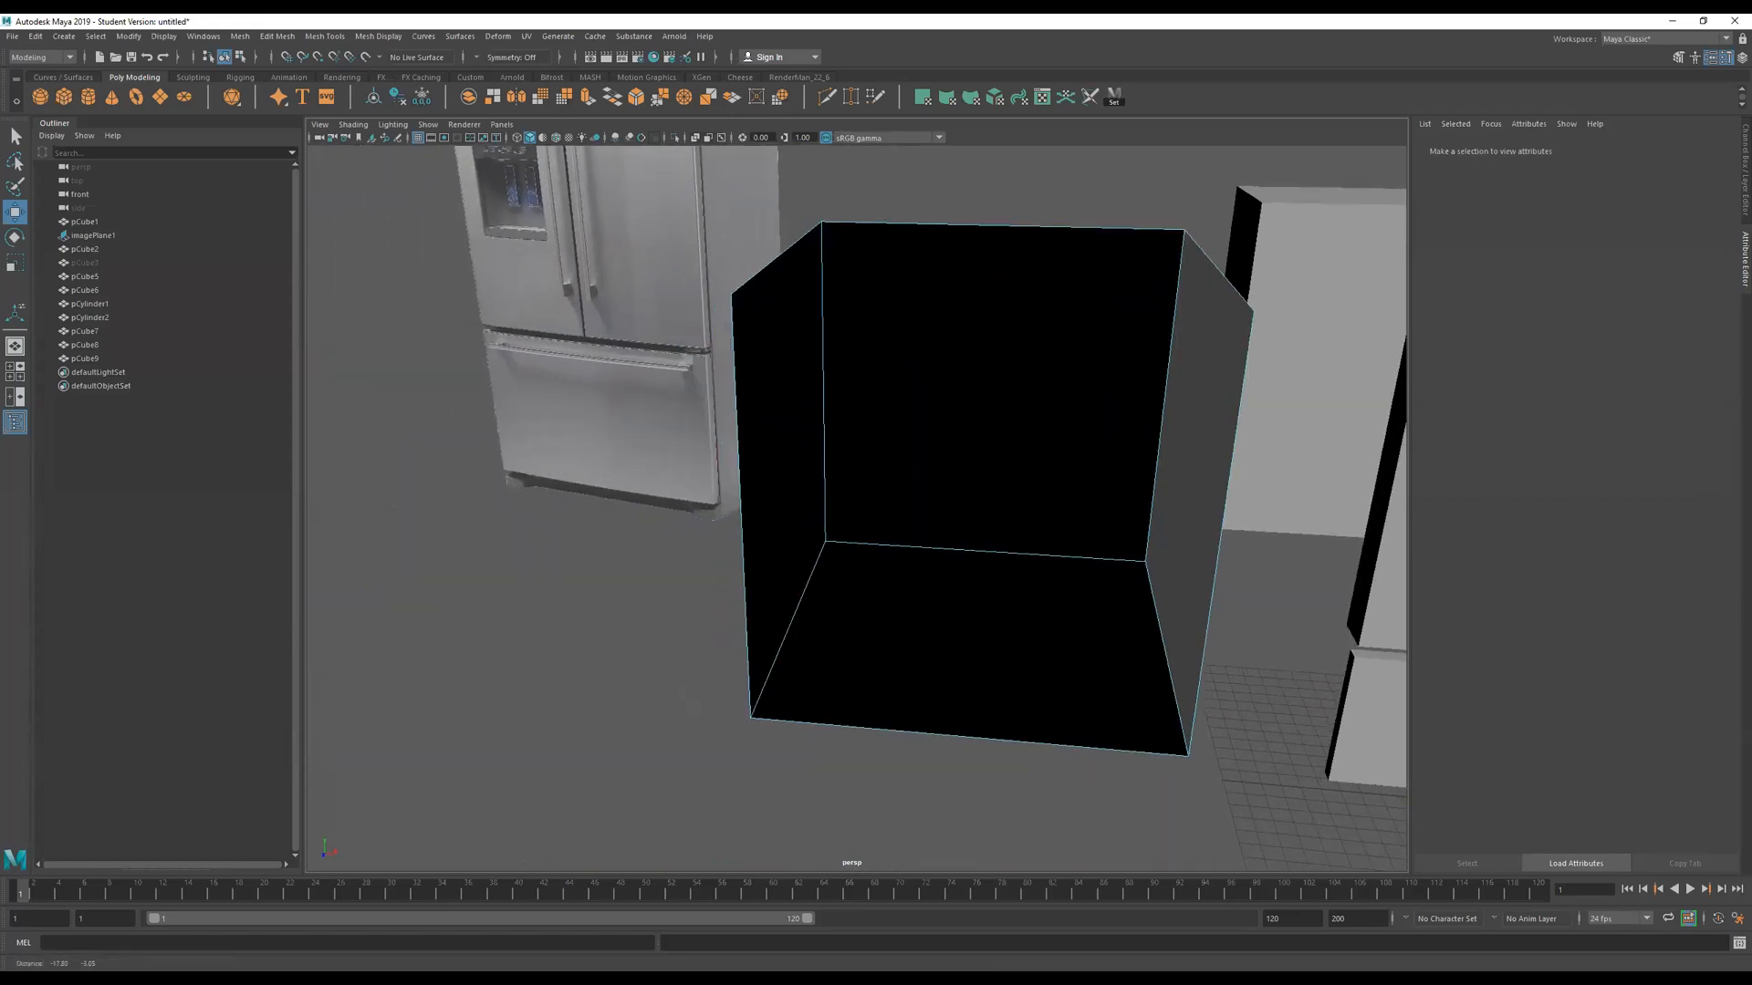
right_drag(921, 346, 750, 317)
drag(635, 155, 908, 858)
drag(853, 425, 565, 371)
alt+drag(694, 447, 813, 408)
drag(1338, 191, 310, 248)
mouse_move(858, 164)
mouse_down()
mouse_move(865, 187)
mouse_move(861, 137)
mouse_up()
alt+drag(794, 365, 999, 432)
Select all faces of the open box and reverse their normals so the interior renders correctly.
mouse_move(845, 340)
right_down()
mouse_move(885, 335)
mouse_move(820, 315)
mouse_move(826, 354)
right_up()
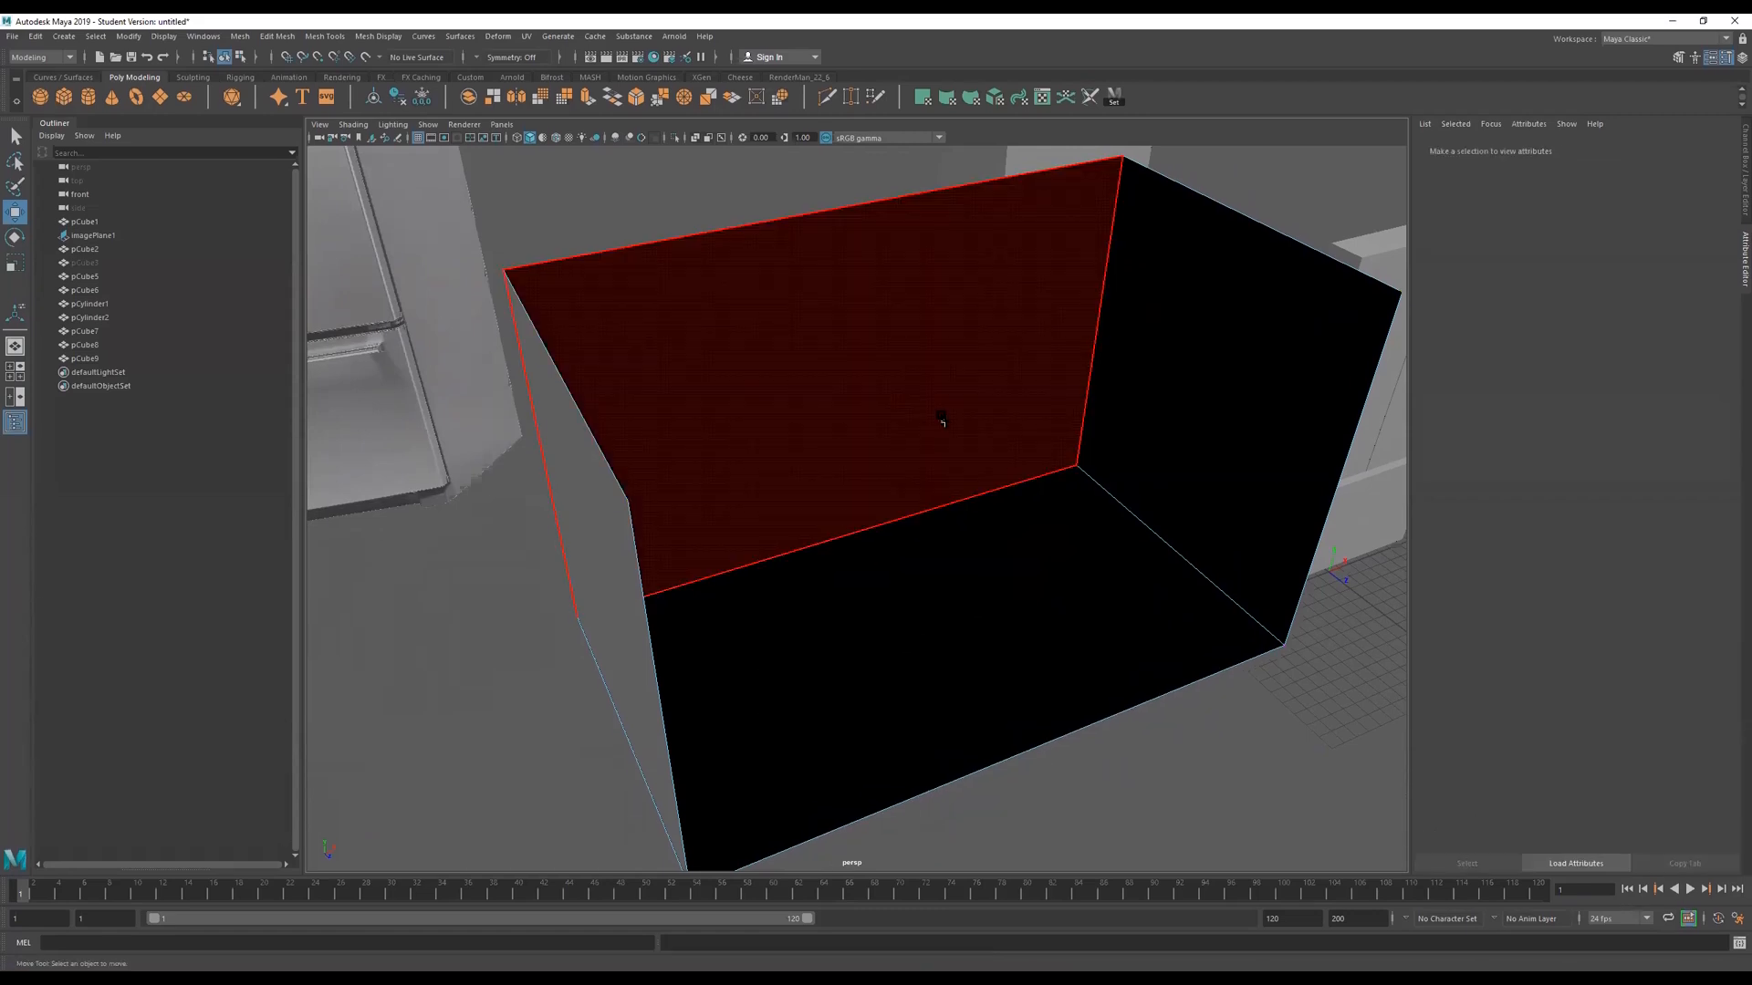
alt+drag(874, 414, 821, 320)
click(813, 422)
alt+drag(985, 560, 955, 437)
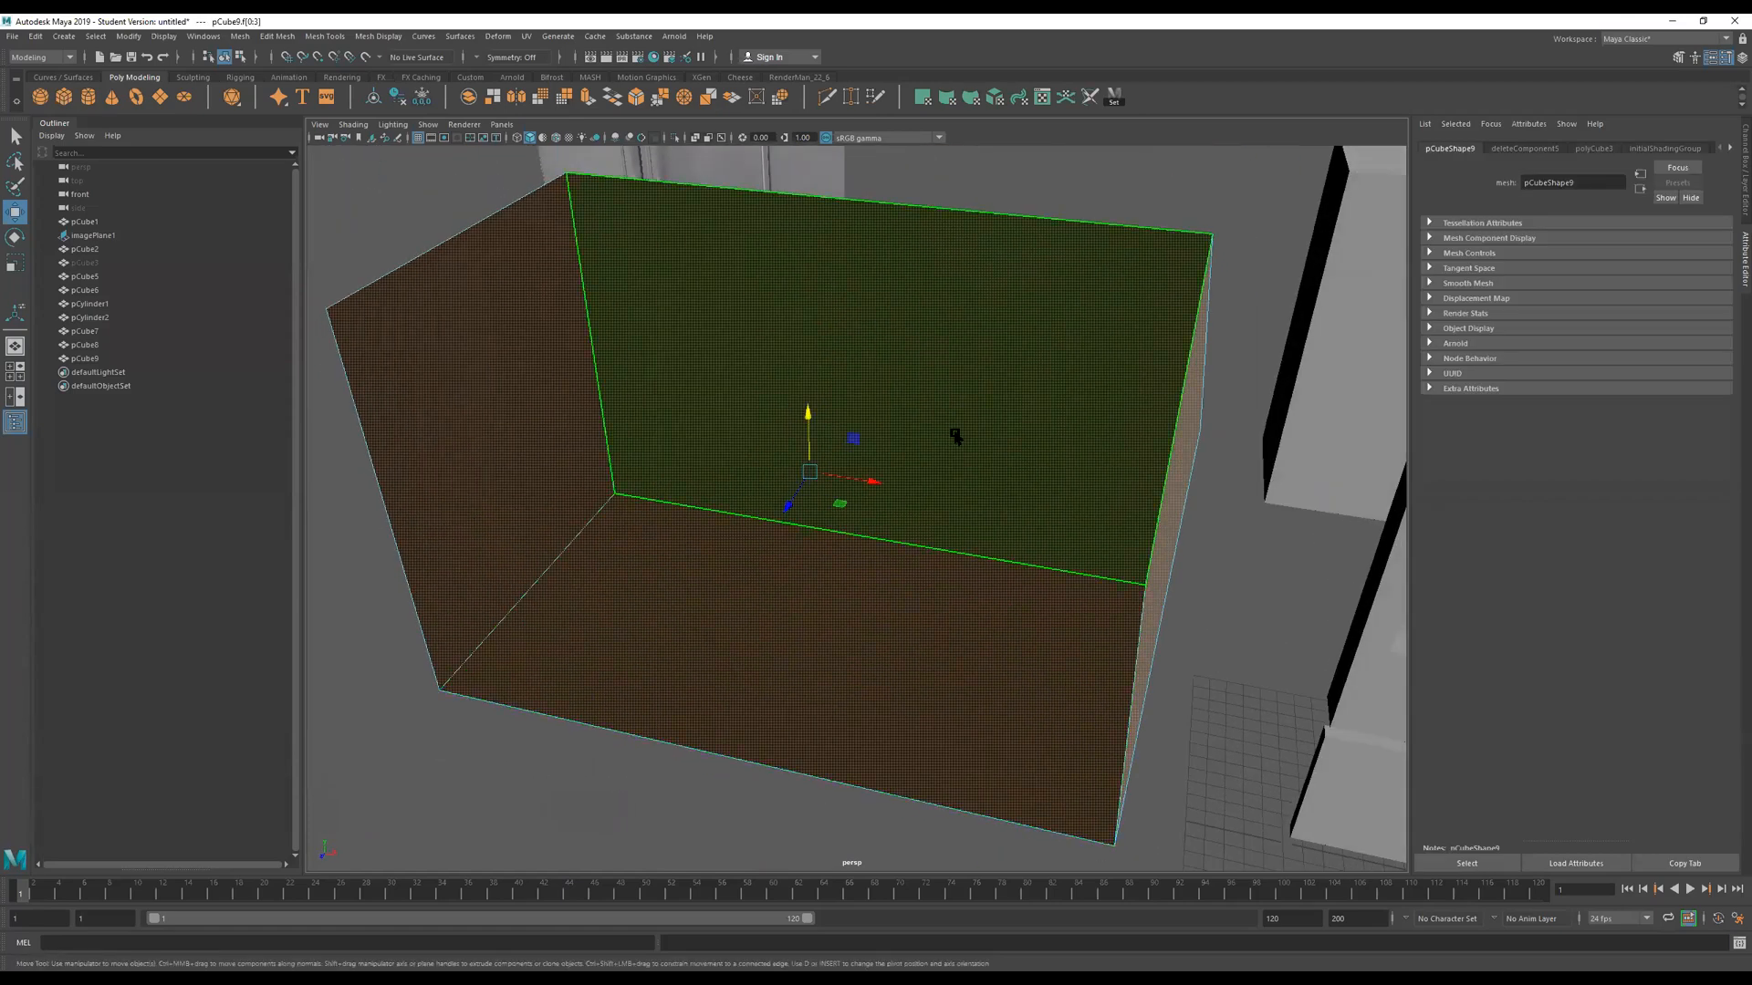
alt+drag(838, 514, 909, 493)
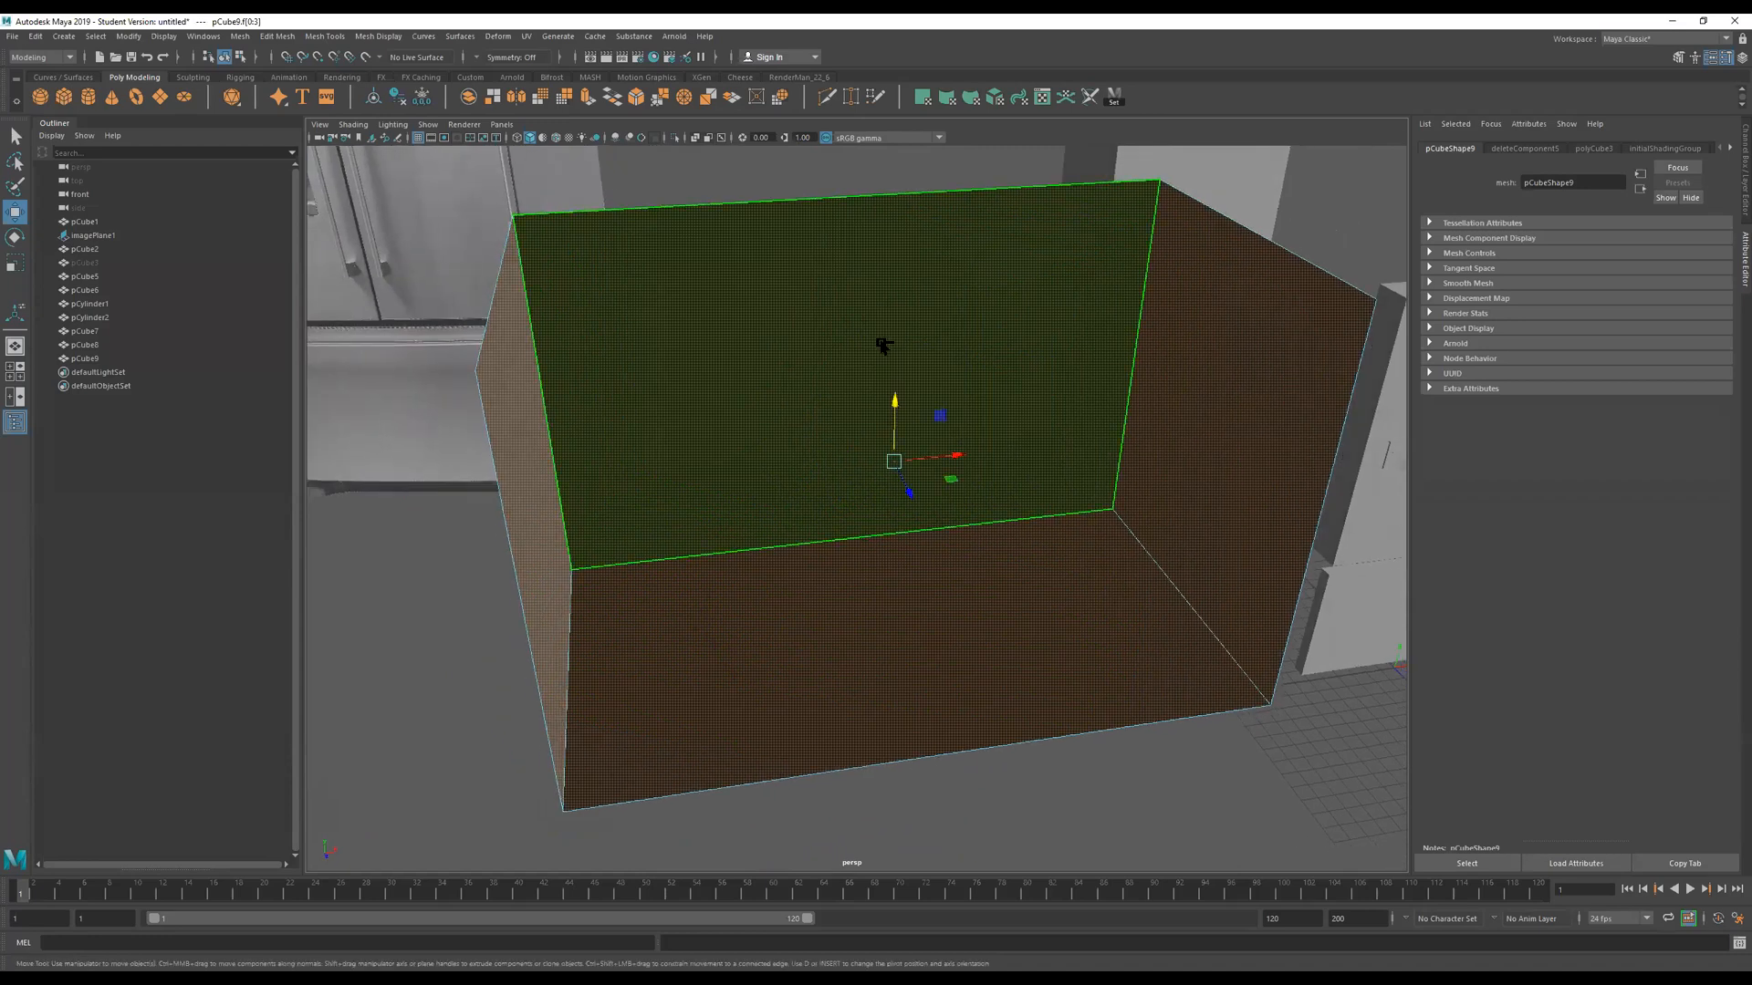
shift+right_click(882, 344)
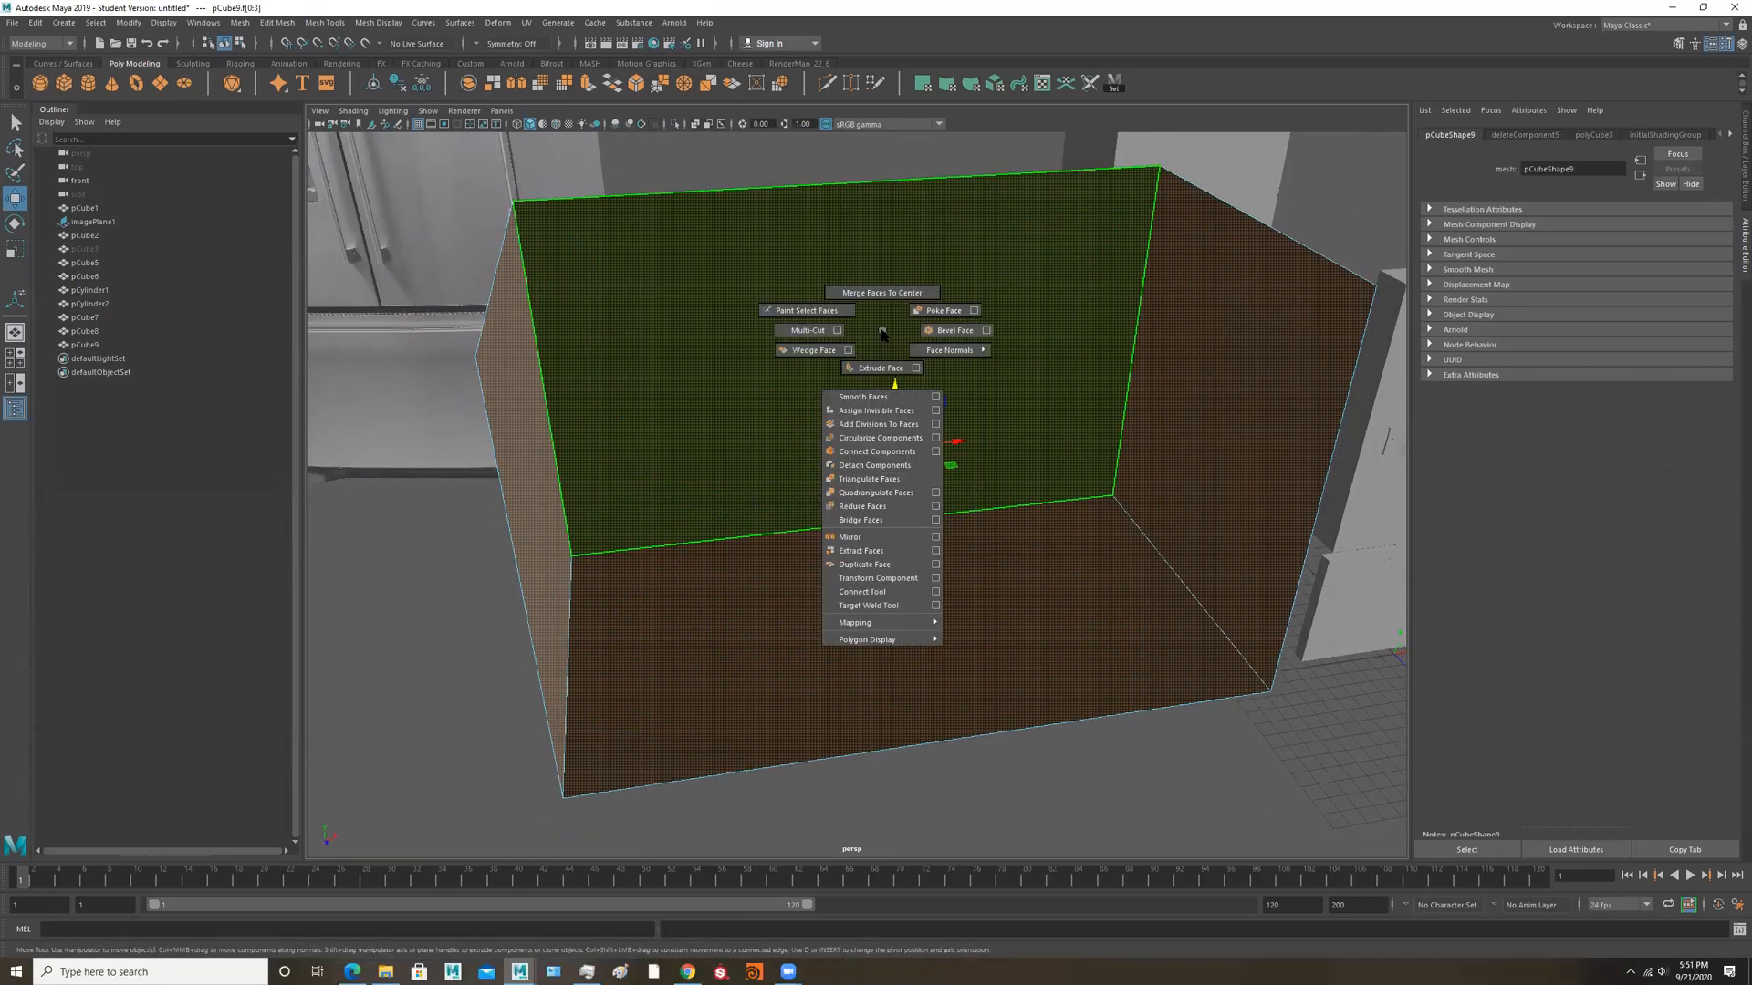
shift+right_drag(883, 333, 992, 347)
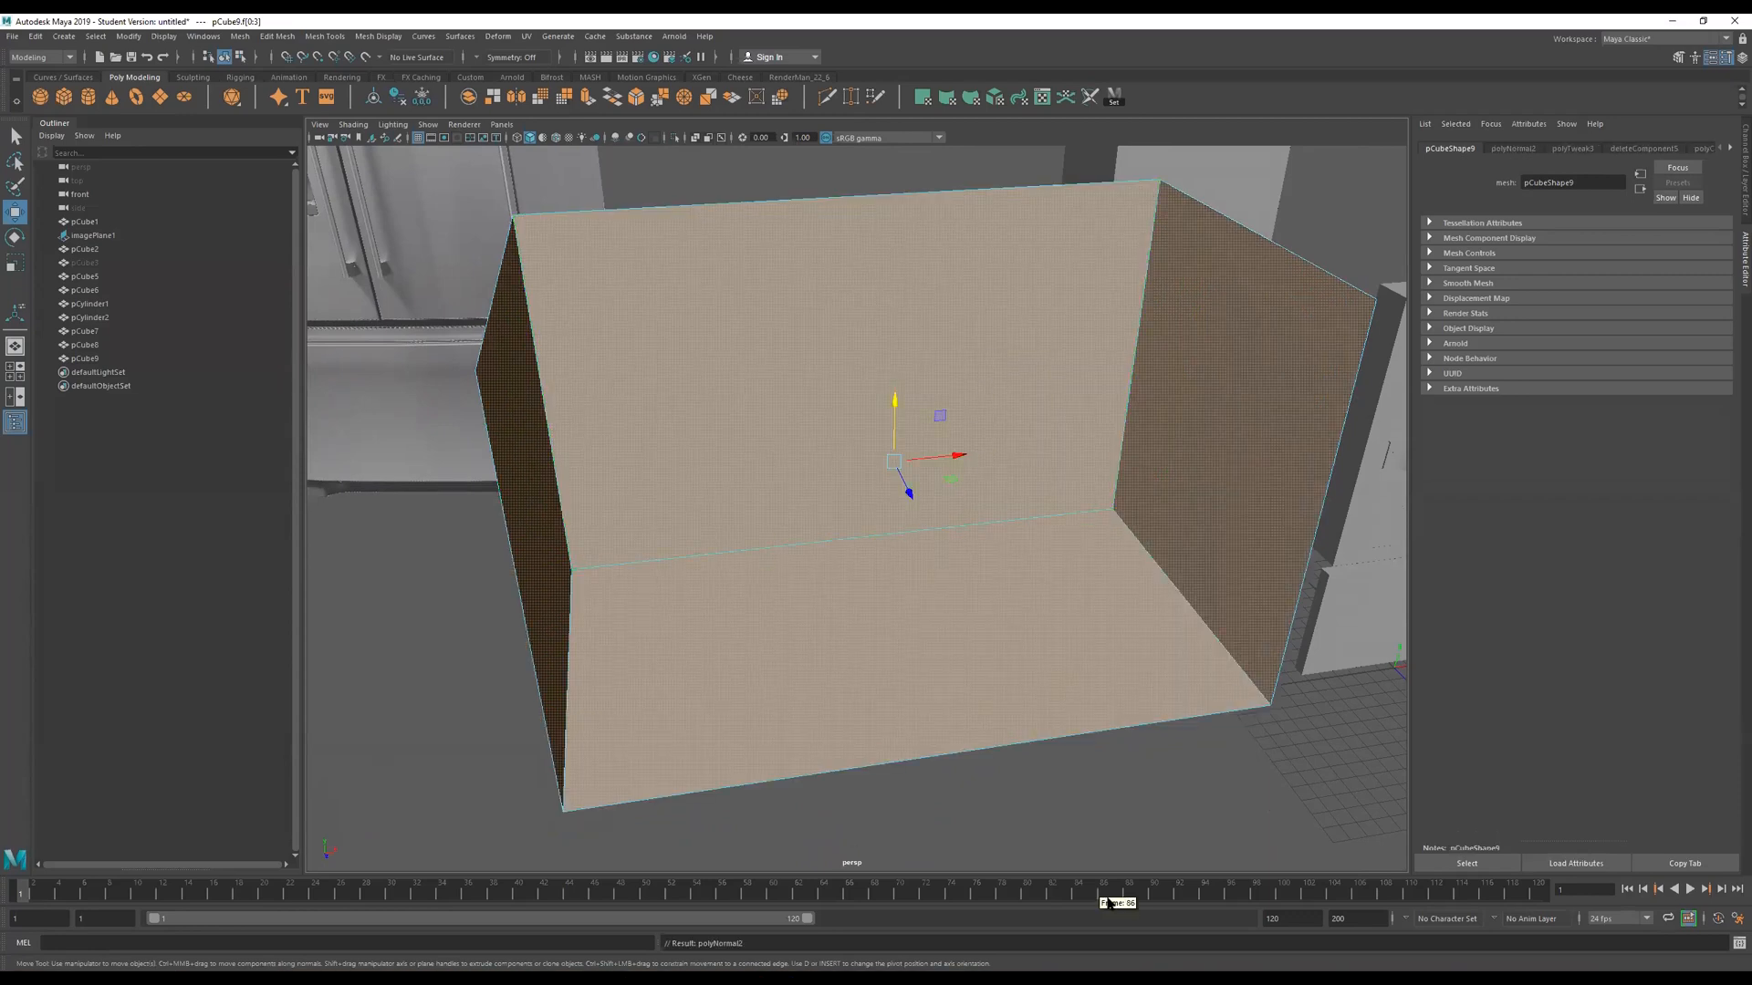
click(1104, 795)
Reverse the normals of one side face of the open box.
alt+drag(763, 438, 716, 493)
click(539, 391)
alt+right_drag(539, 390, 874, 485)
alt+drag(781, 474, 770, 467)
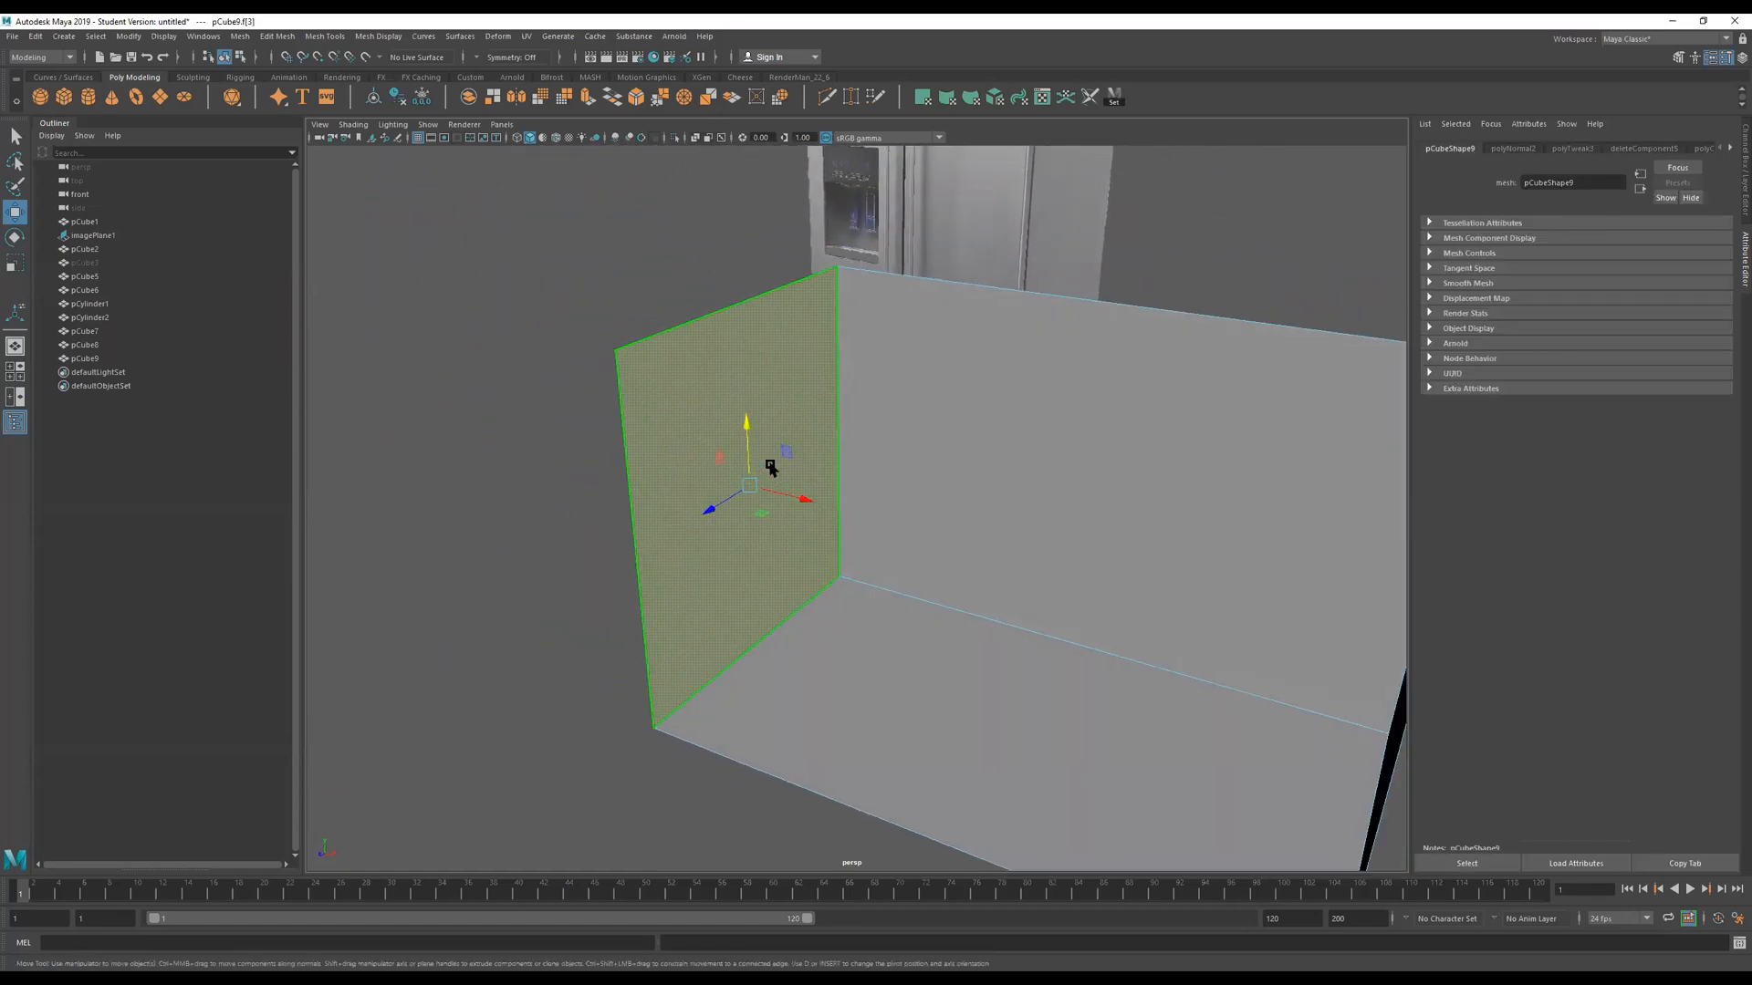
click(520, 579)
click(659, 456)
shift+right_drag(693, 429, 803, 435)
click(578, 517)
alt+drag(579, 516, 372, 454)
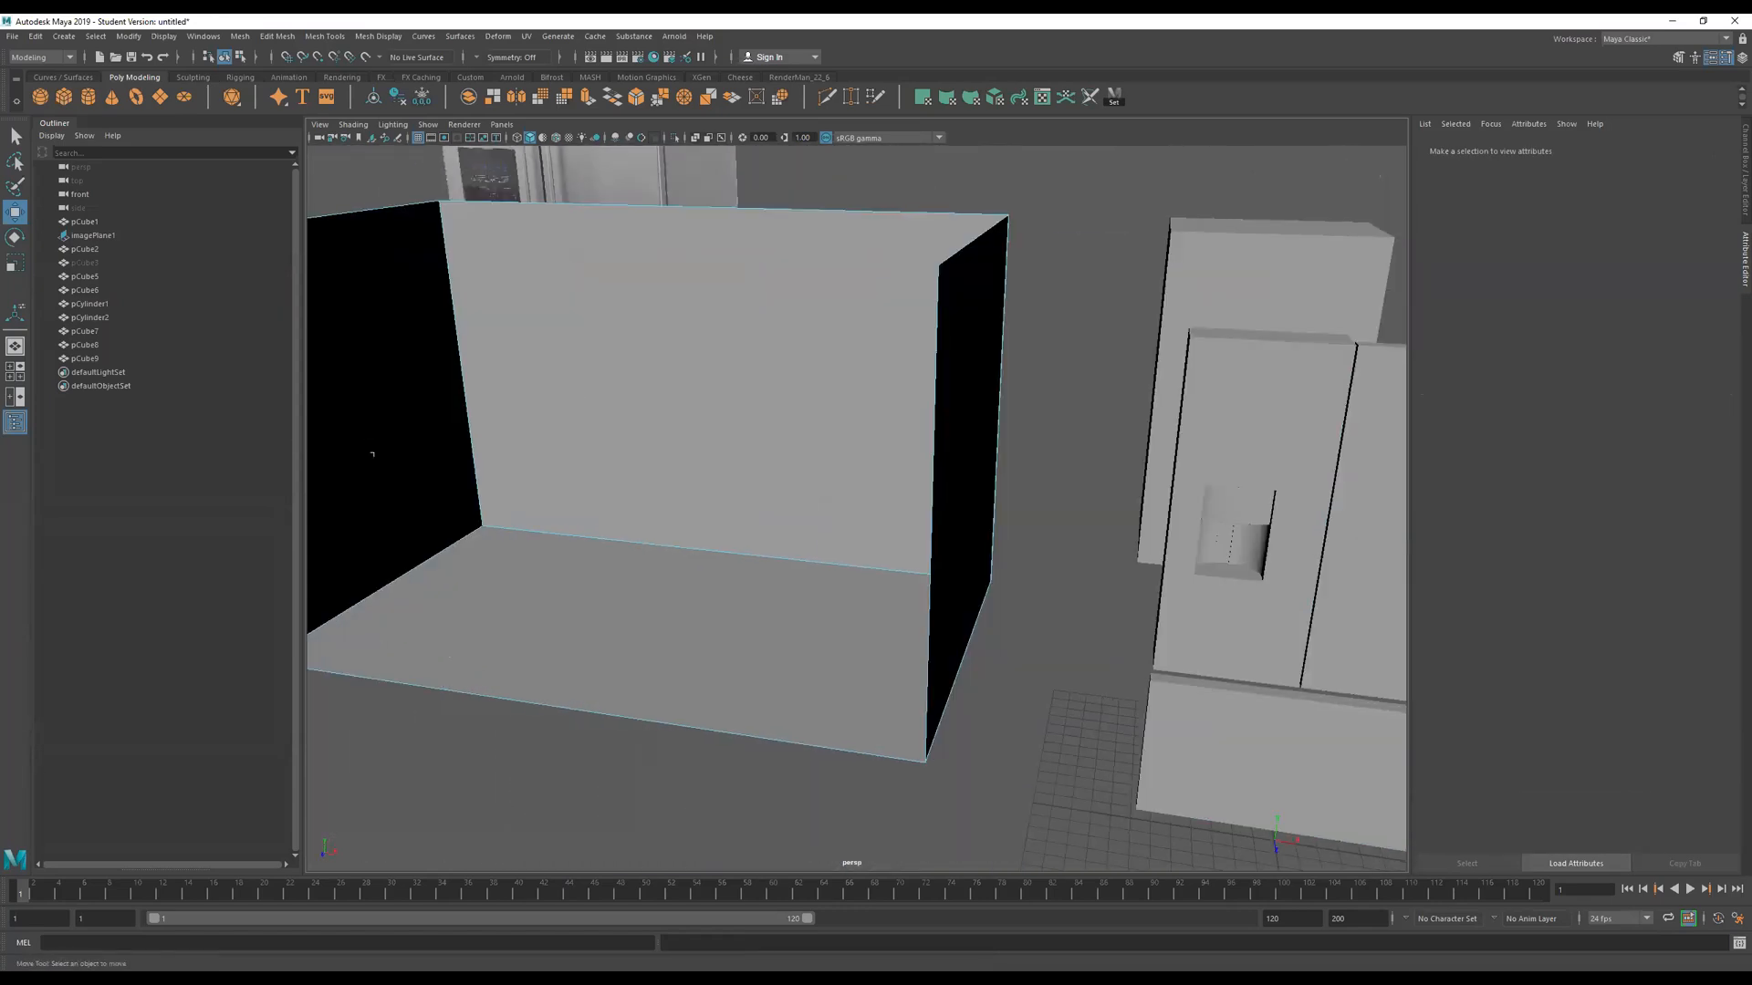
Reverse the normals of the open box's other connected faces.
click(610, 508)
alt+drag(609, 509, 903, 554)
shift+right_drag(875, 505, 1004, 516)
Delete the open box entirely, including its leftover side face.
click(1142, 182)
alt+right_drag(1107, 195, 910, 212)
alt+drag(910, 228, 957, 410)
click(949, 436)
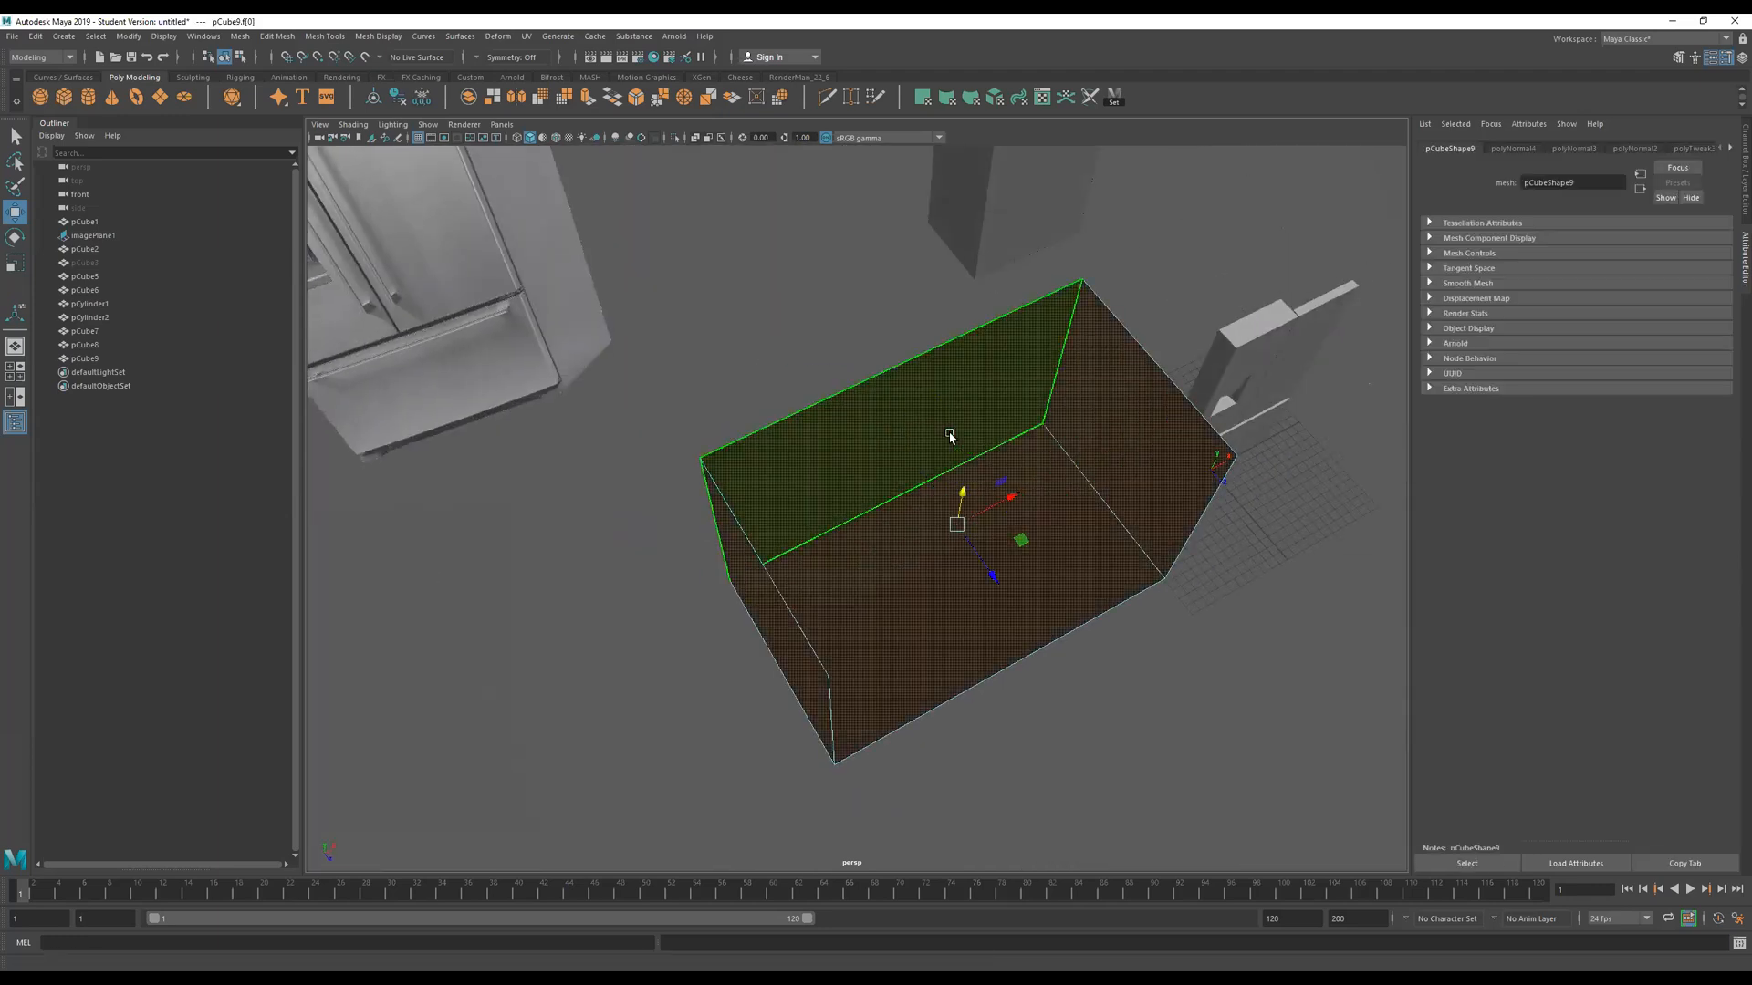
key(Delete)
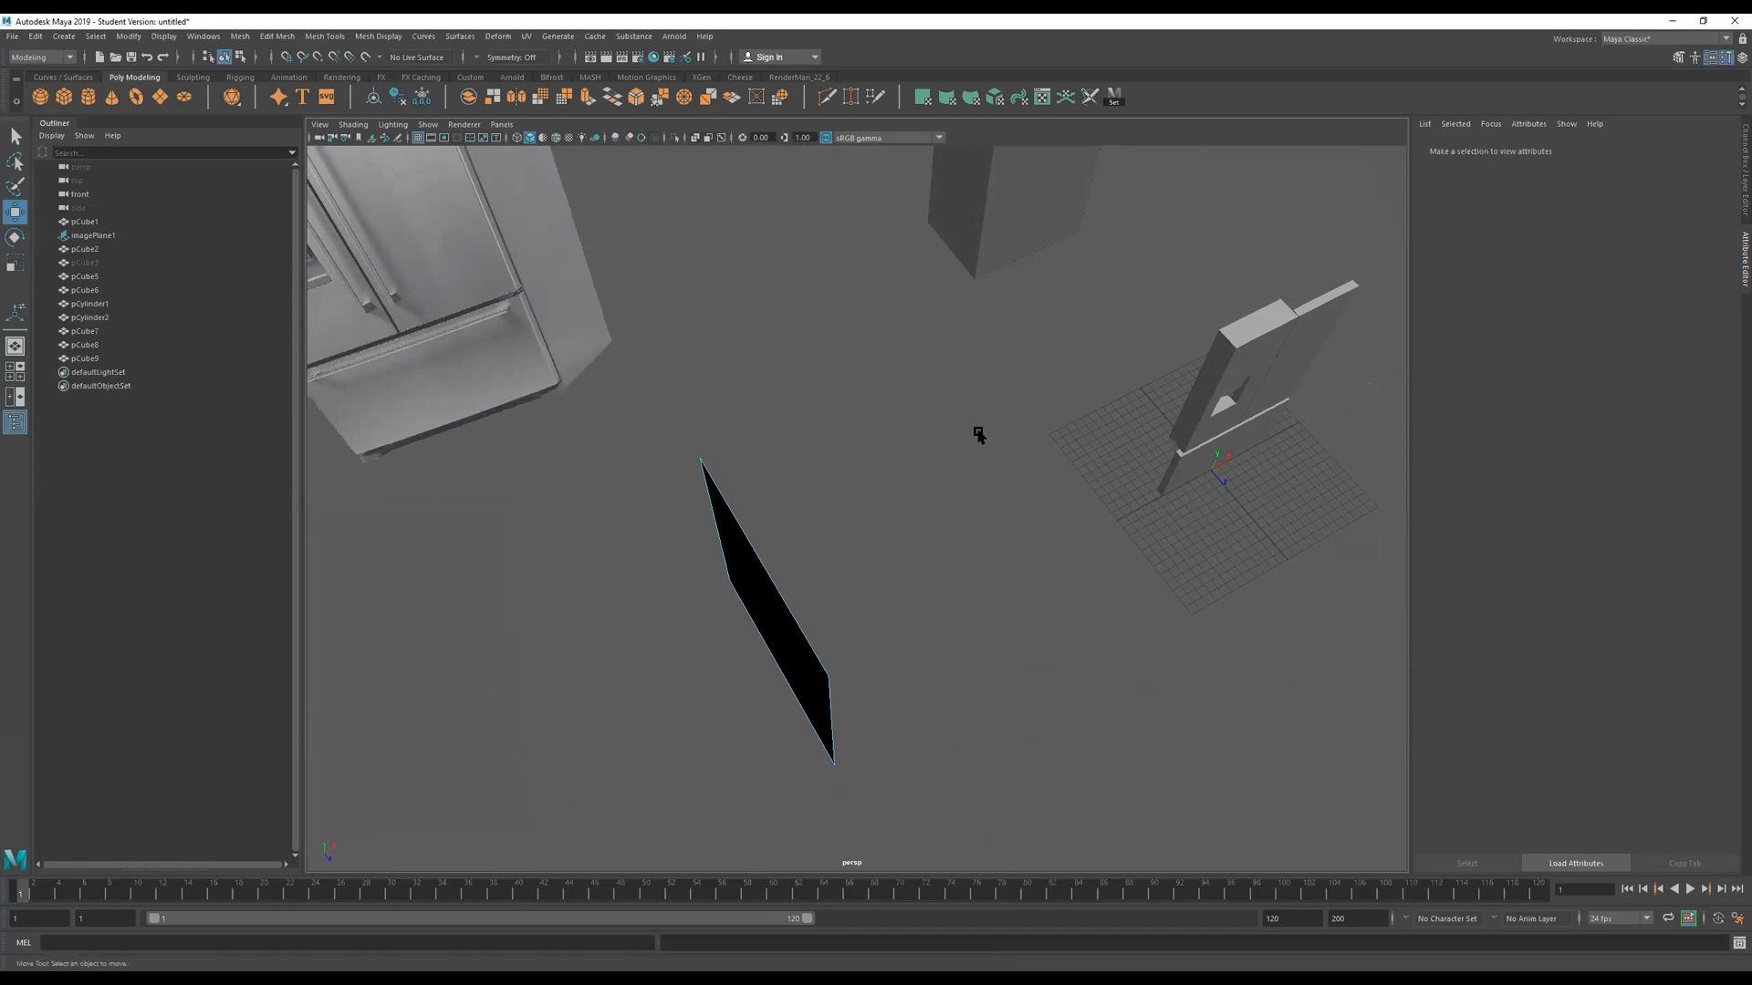
alt+drag(774, 591, 764, 576)
right_drag(763, 568, 763, 525)
click(748, 630)
right_drag(763, 586, 1033, 361)
click(754, 578)
click(822, 551)
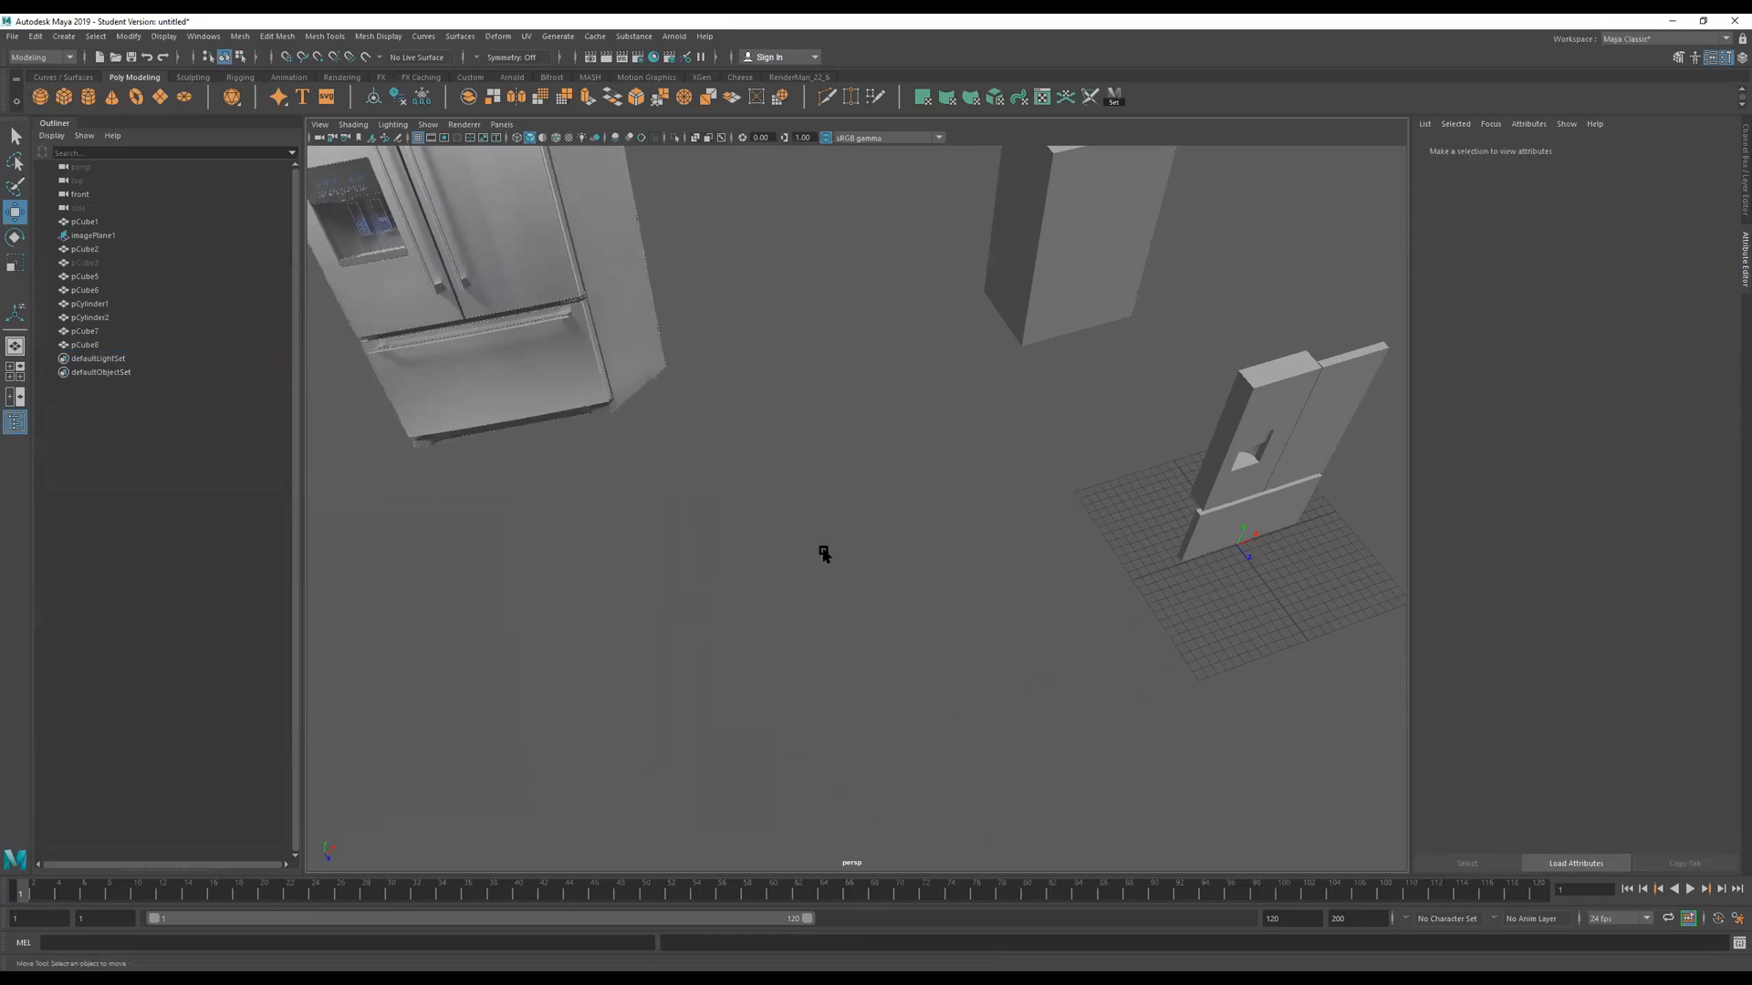
Examine the reference refrigerator's doors and upper corner, and compare them with the modelled doors and drawer.
alt+drag(1192, 504, 949, 617)
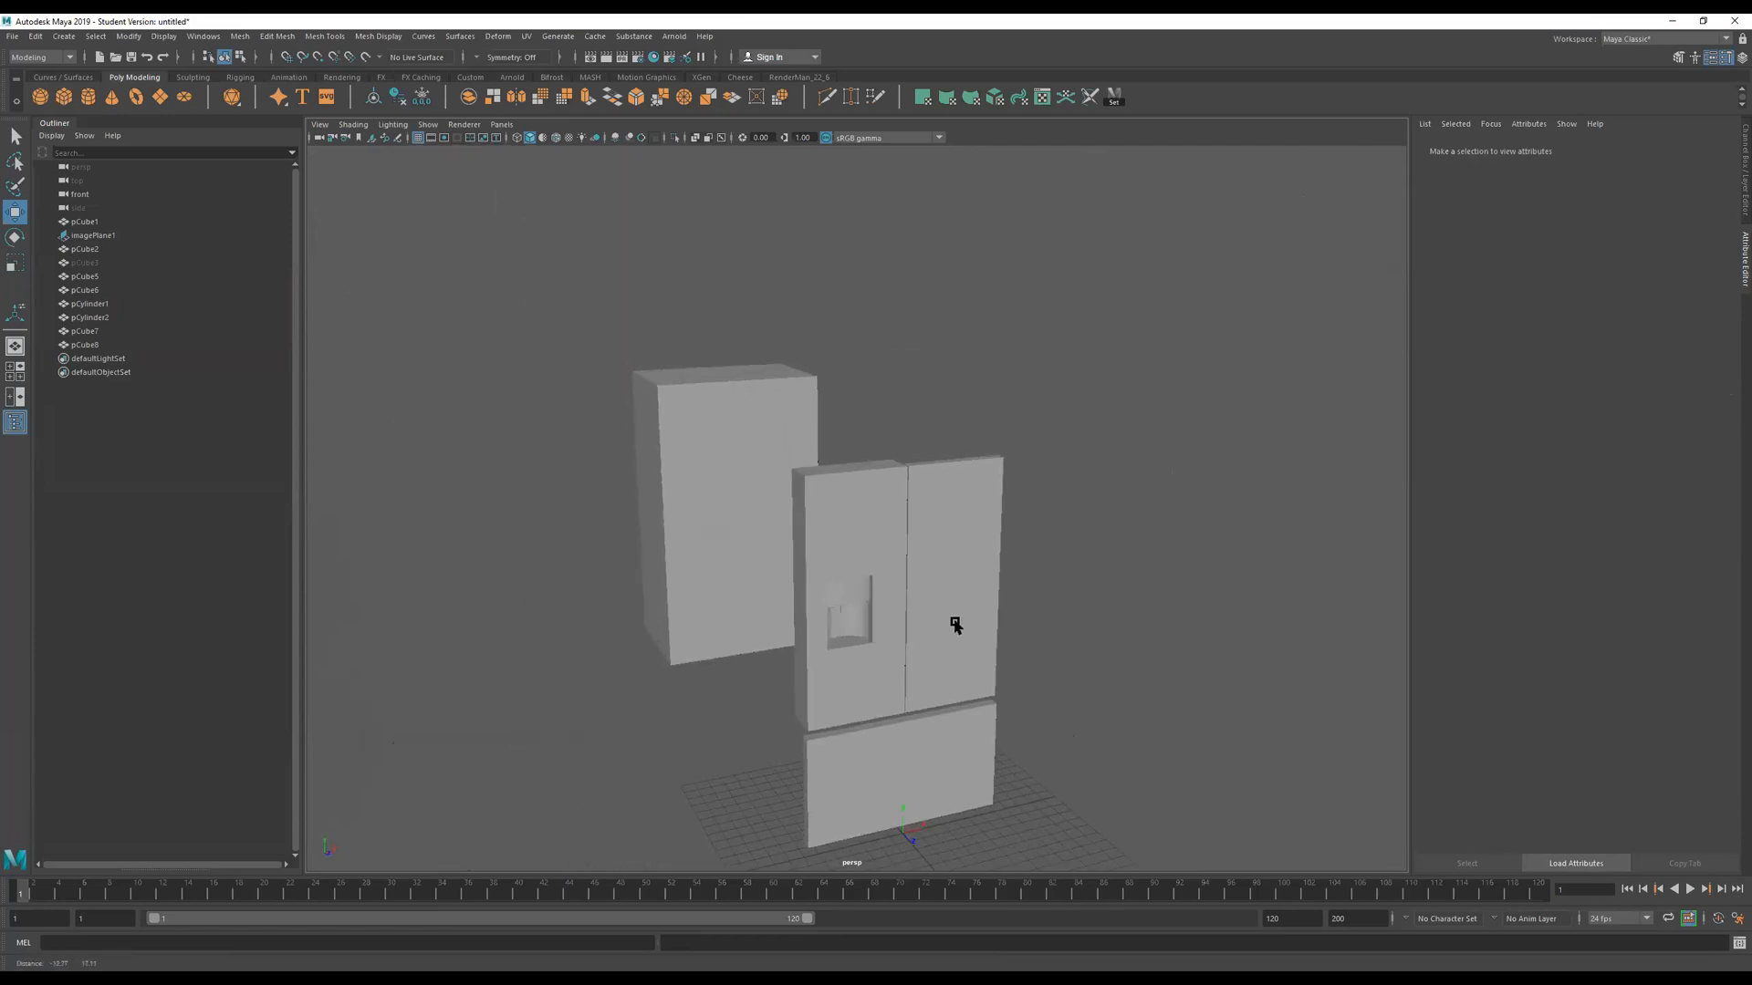
alt+drag(480, 329, 1035, 556)
alt+right_drag(970, 553, 1490, 481)
alt+drag(1161, 536, 1106, 508)
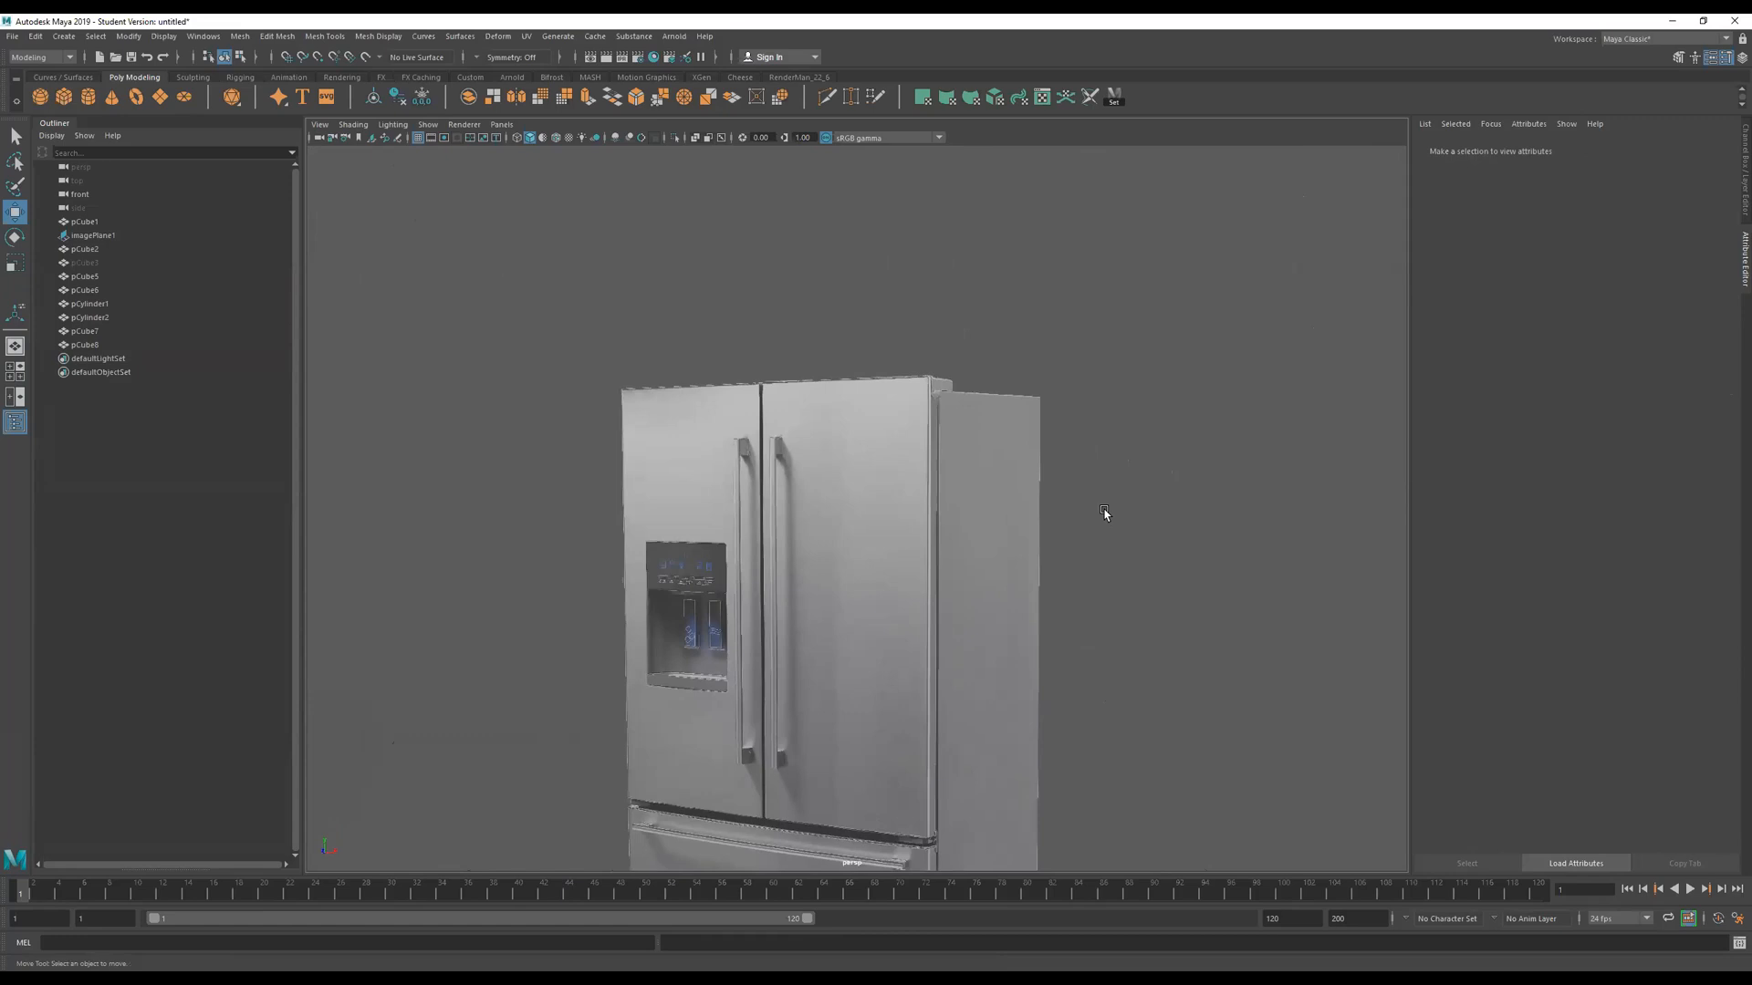
alt+middle_drag(1107, 508, 1071, 387)
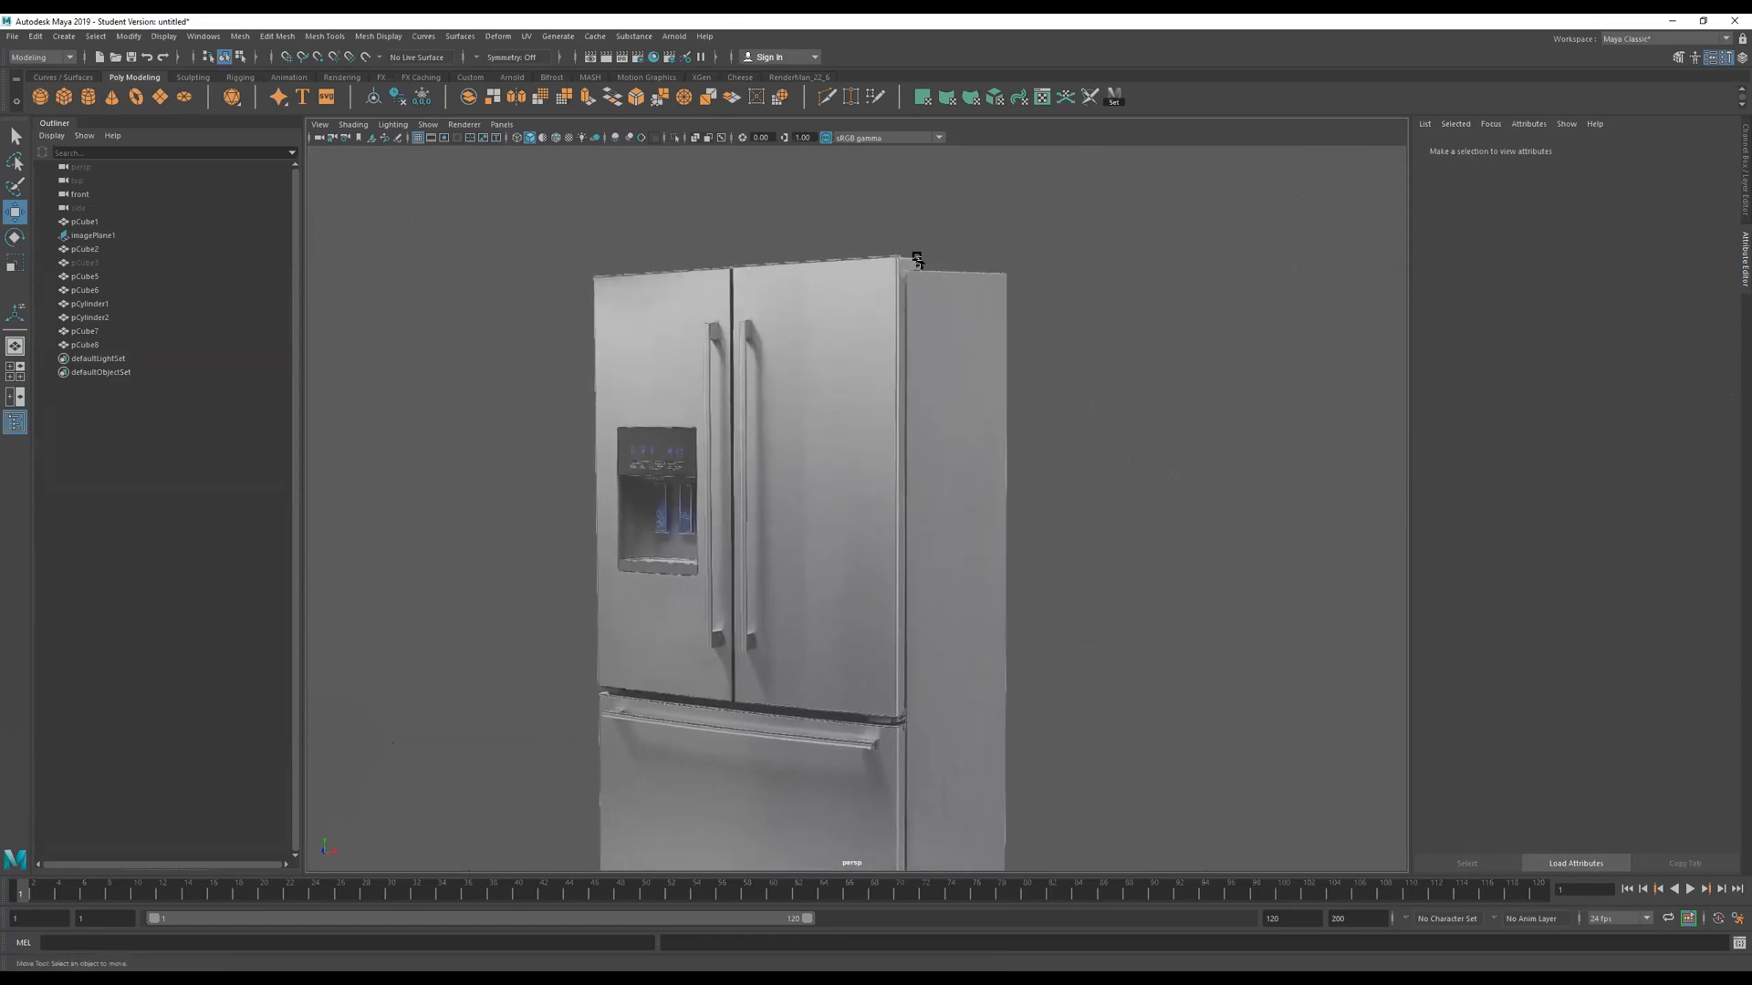
alt+right_drag(1089, 444, 912, 420)
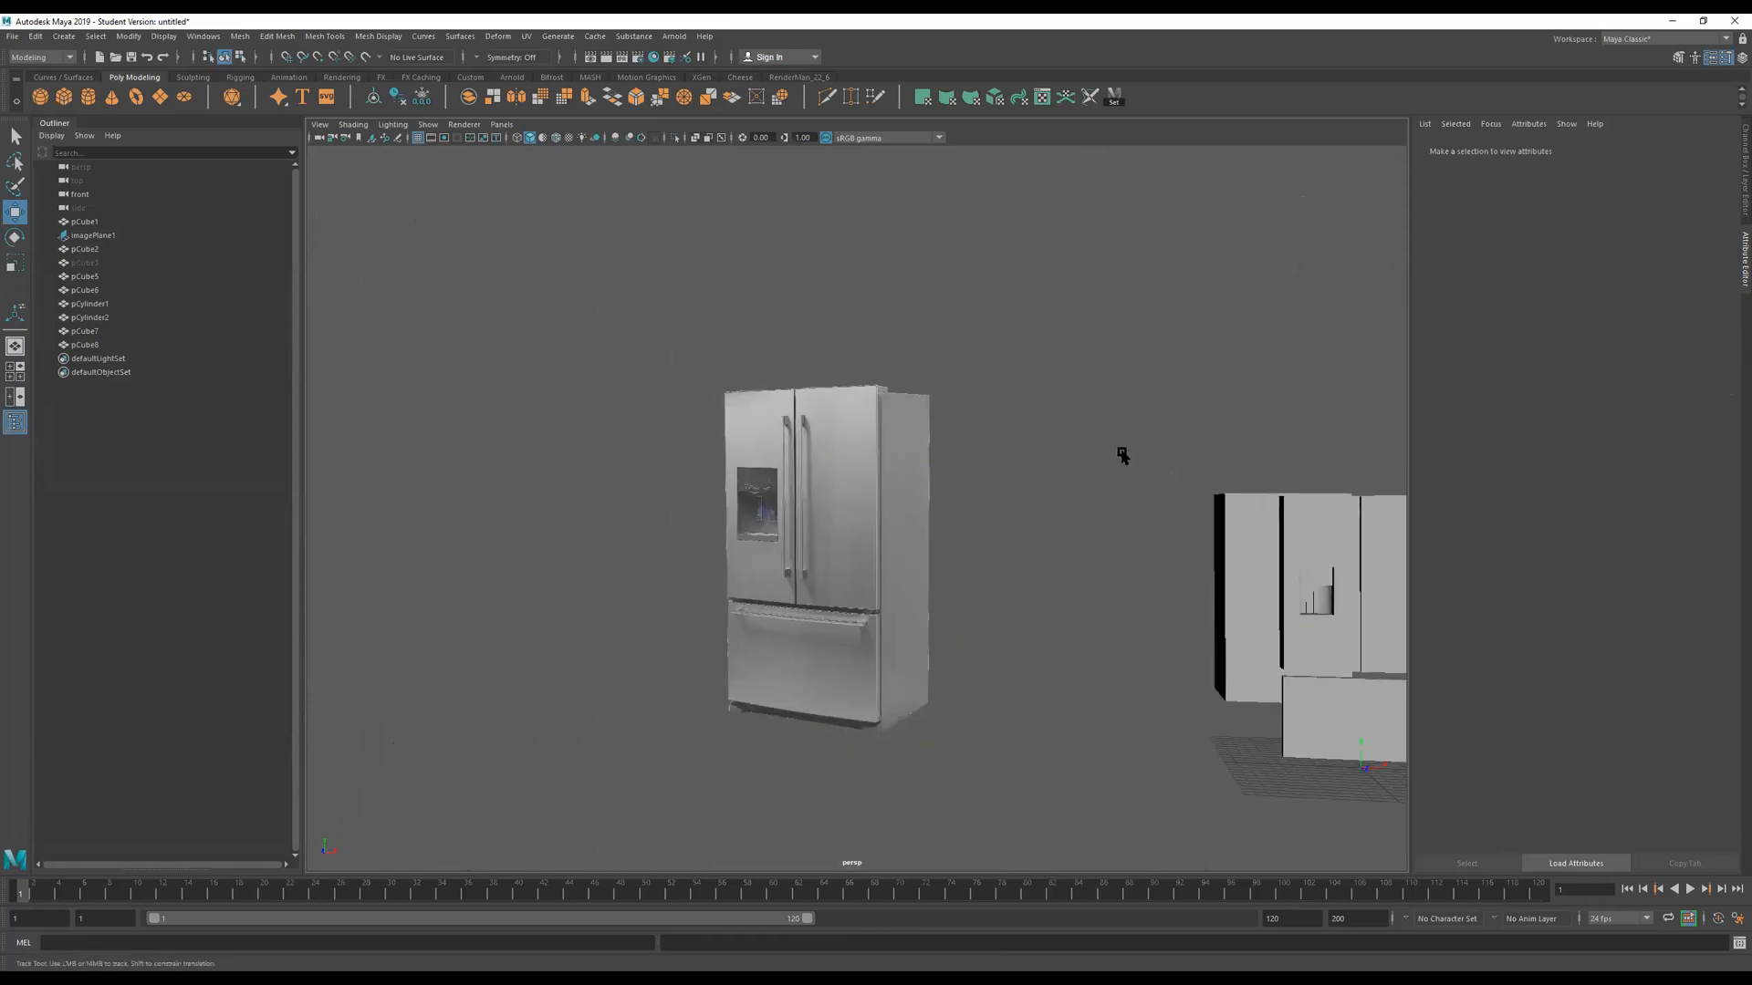
alt+middle_drag(1123, 454, 888, 411)
alt+drag(888, 411, 938, 450)
alt+middle_drag(938, 450, 807, 284)
alt+right_drag(903, 460, 1237, 424)
alt+right_drag(1040, 359, 881, 364)
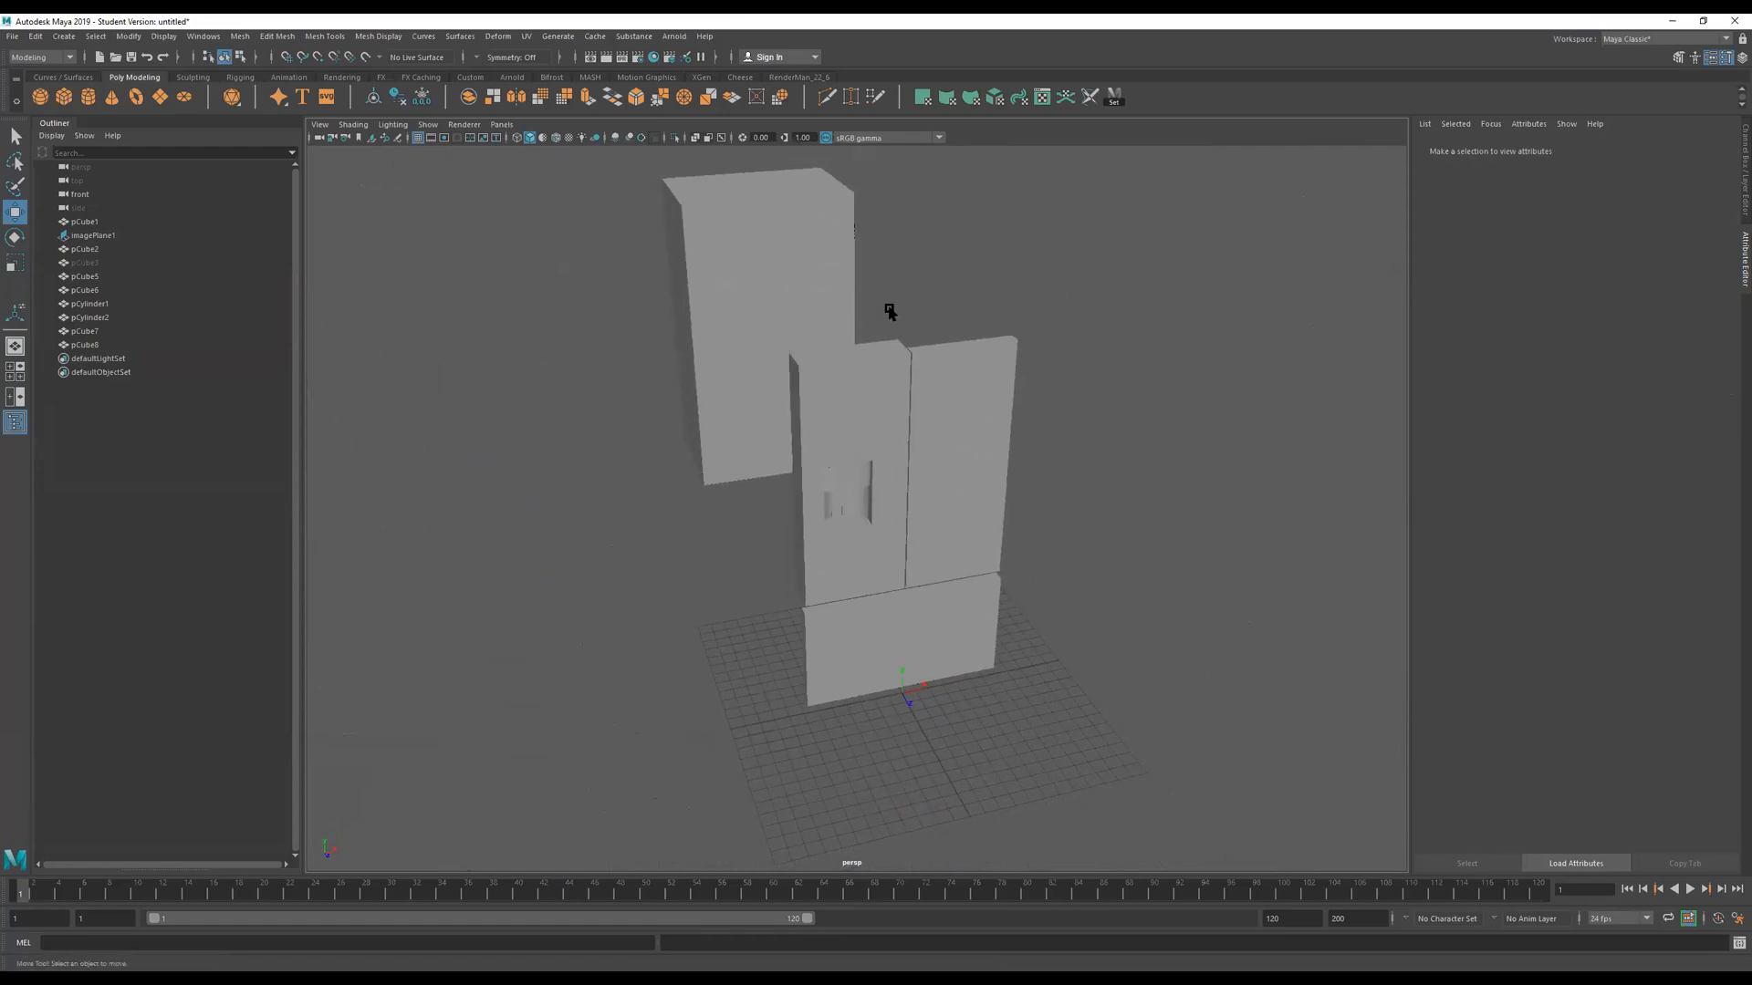
Toggle the visibility of the refrigerator cabinet on and off, leaving it hidden.
click(103, 264)
alt+drag(456, 347, 677, 368)
key(h)
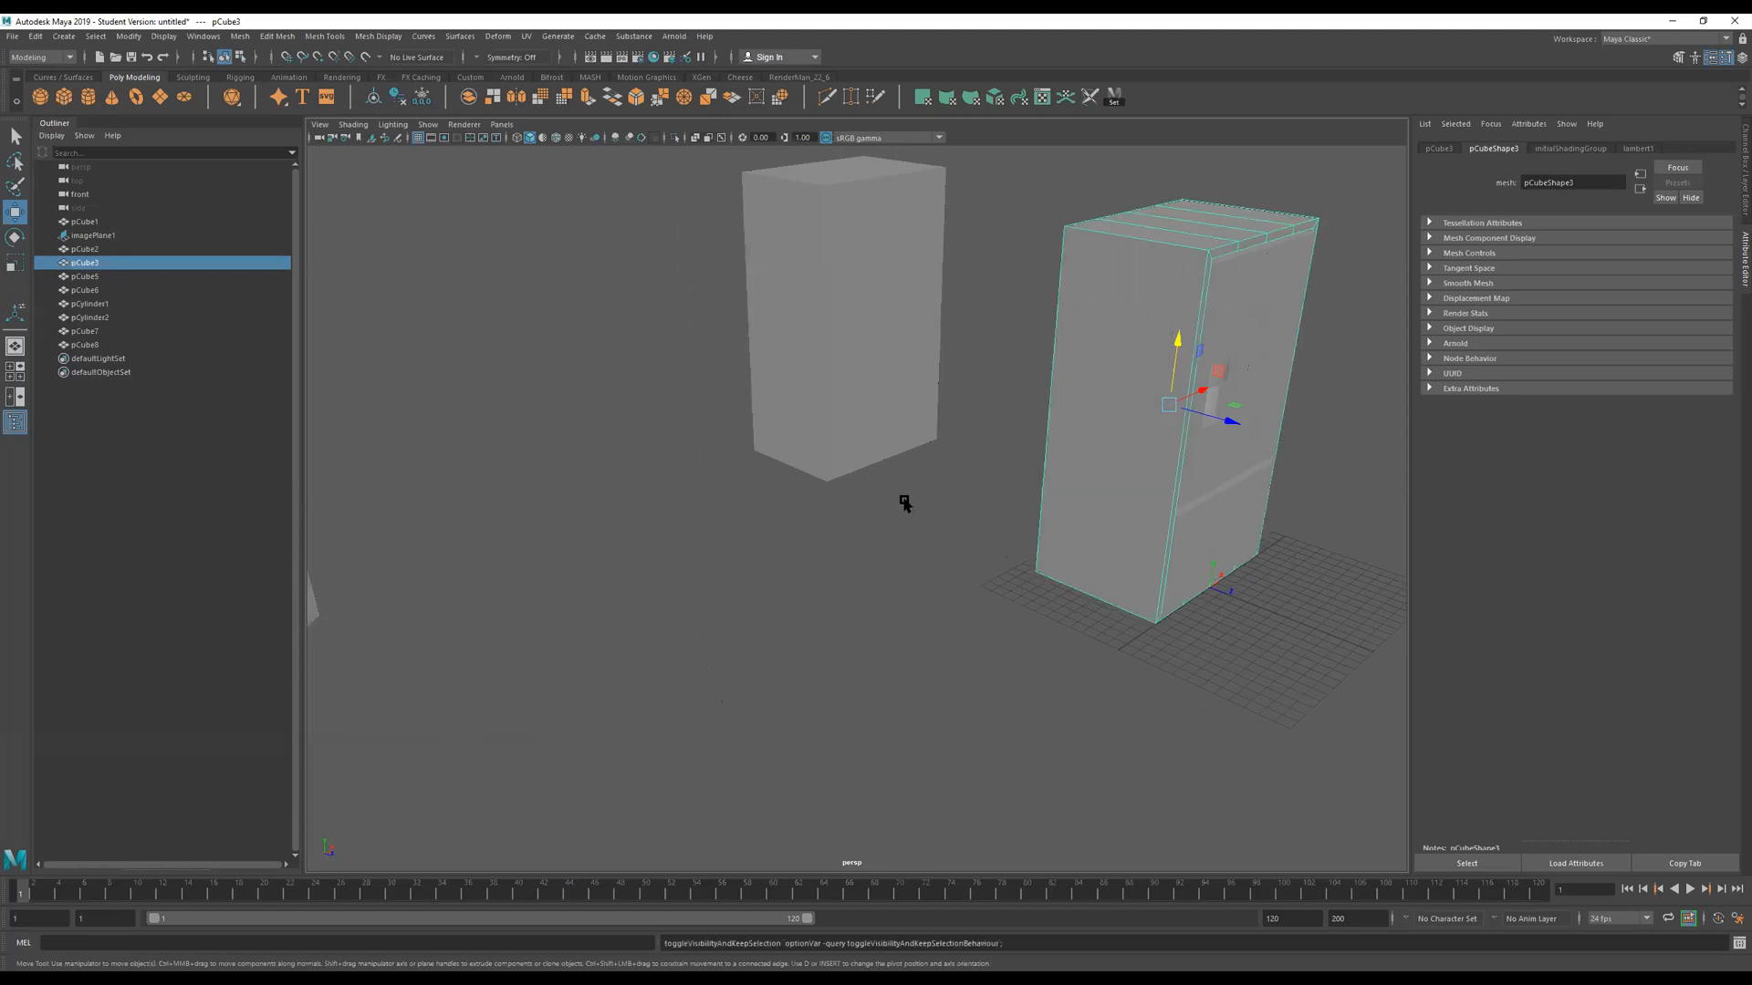
key(h)
key(h)
key(f)
key(h)
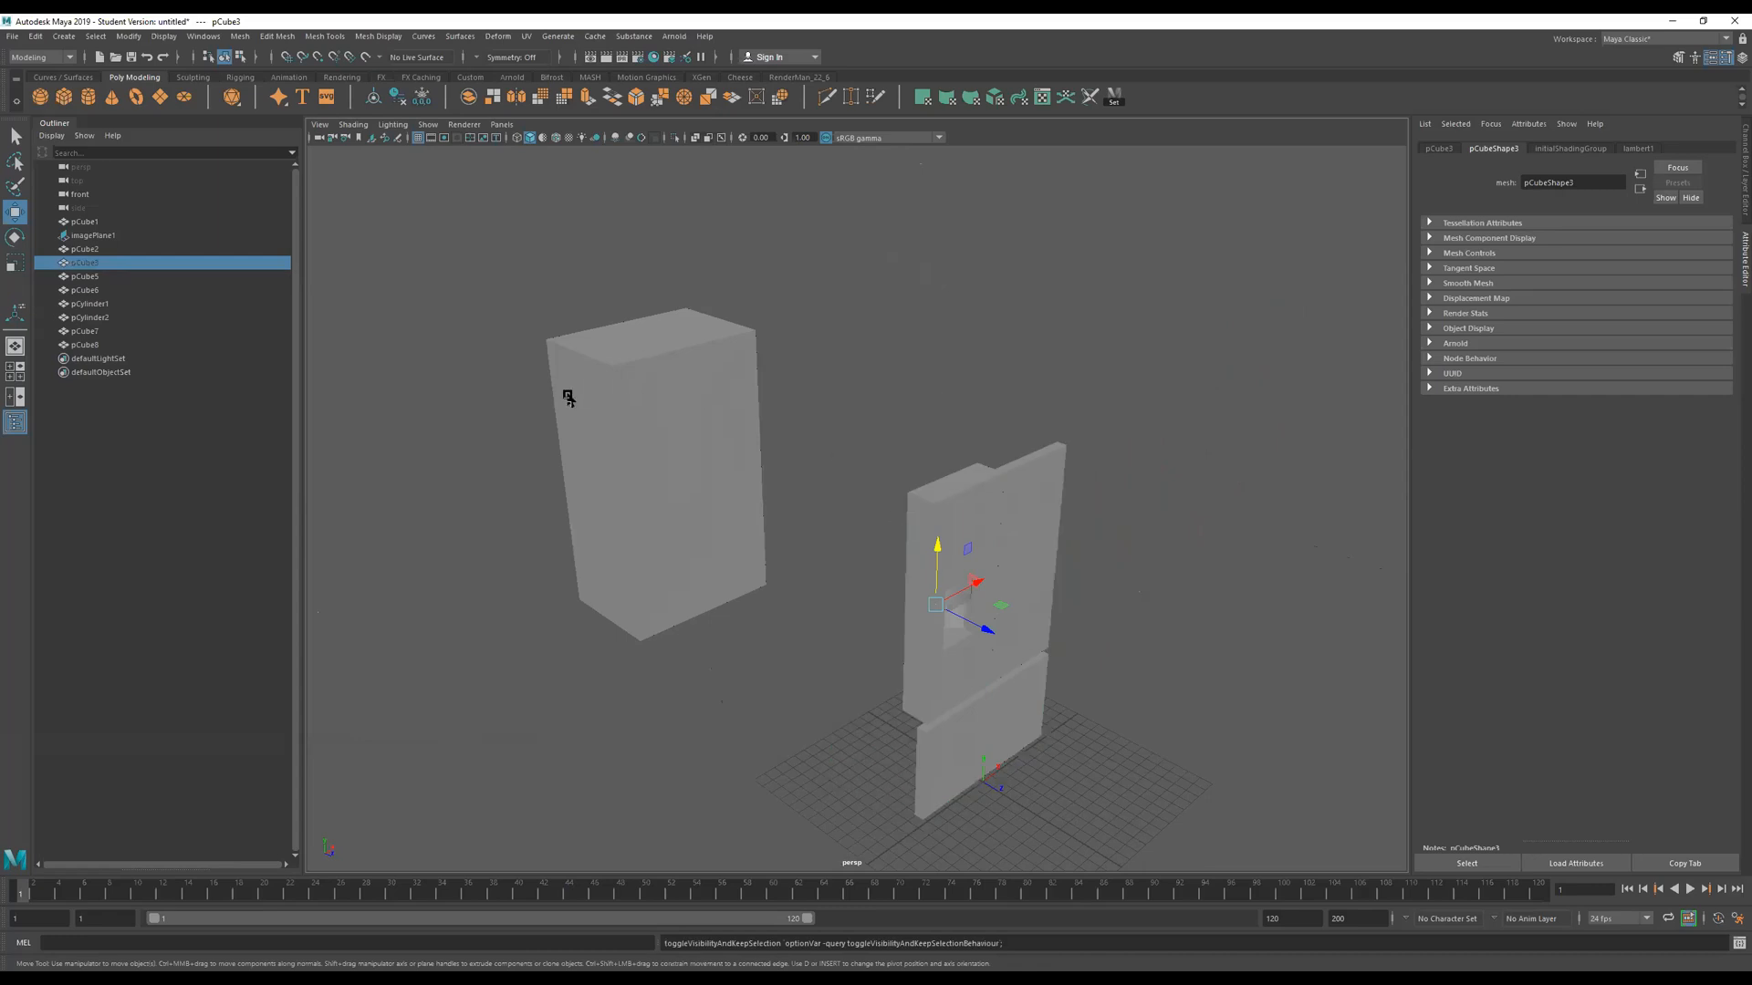
Hide the separate tall block standing behind the refrigerator doors.
click(567, 394)
key(h)
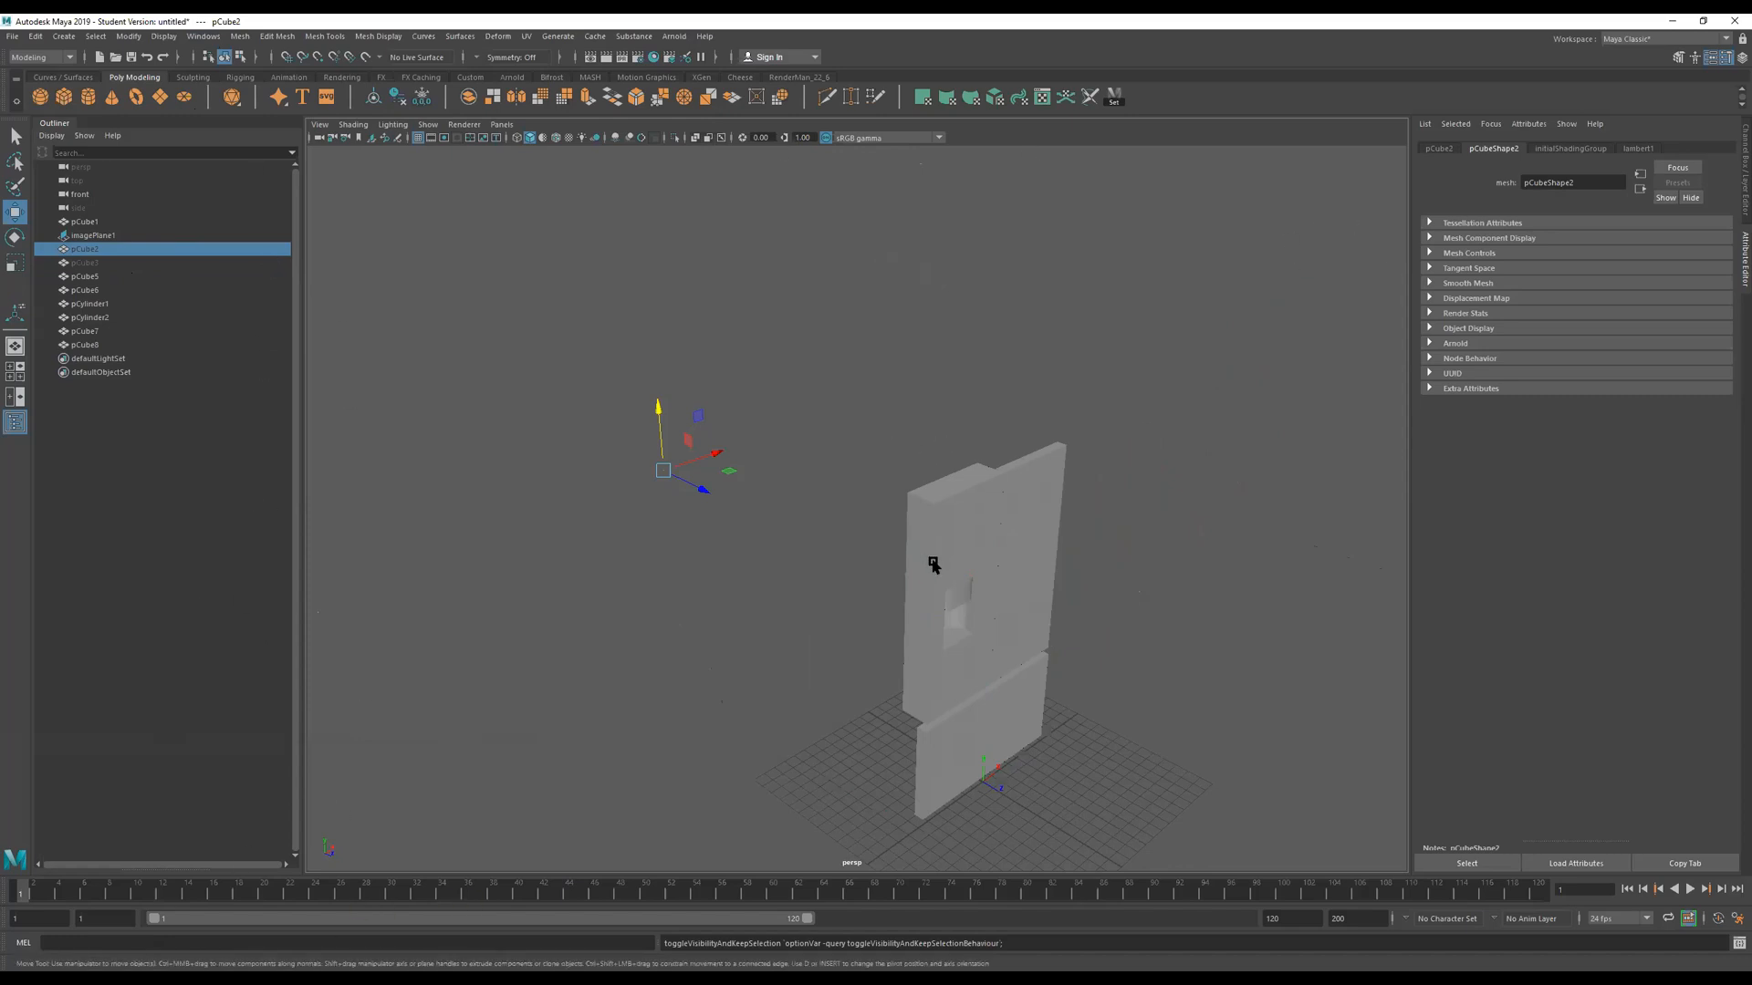
alt+drag(931, 461, 1057, 382)
click(819, 589)
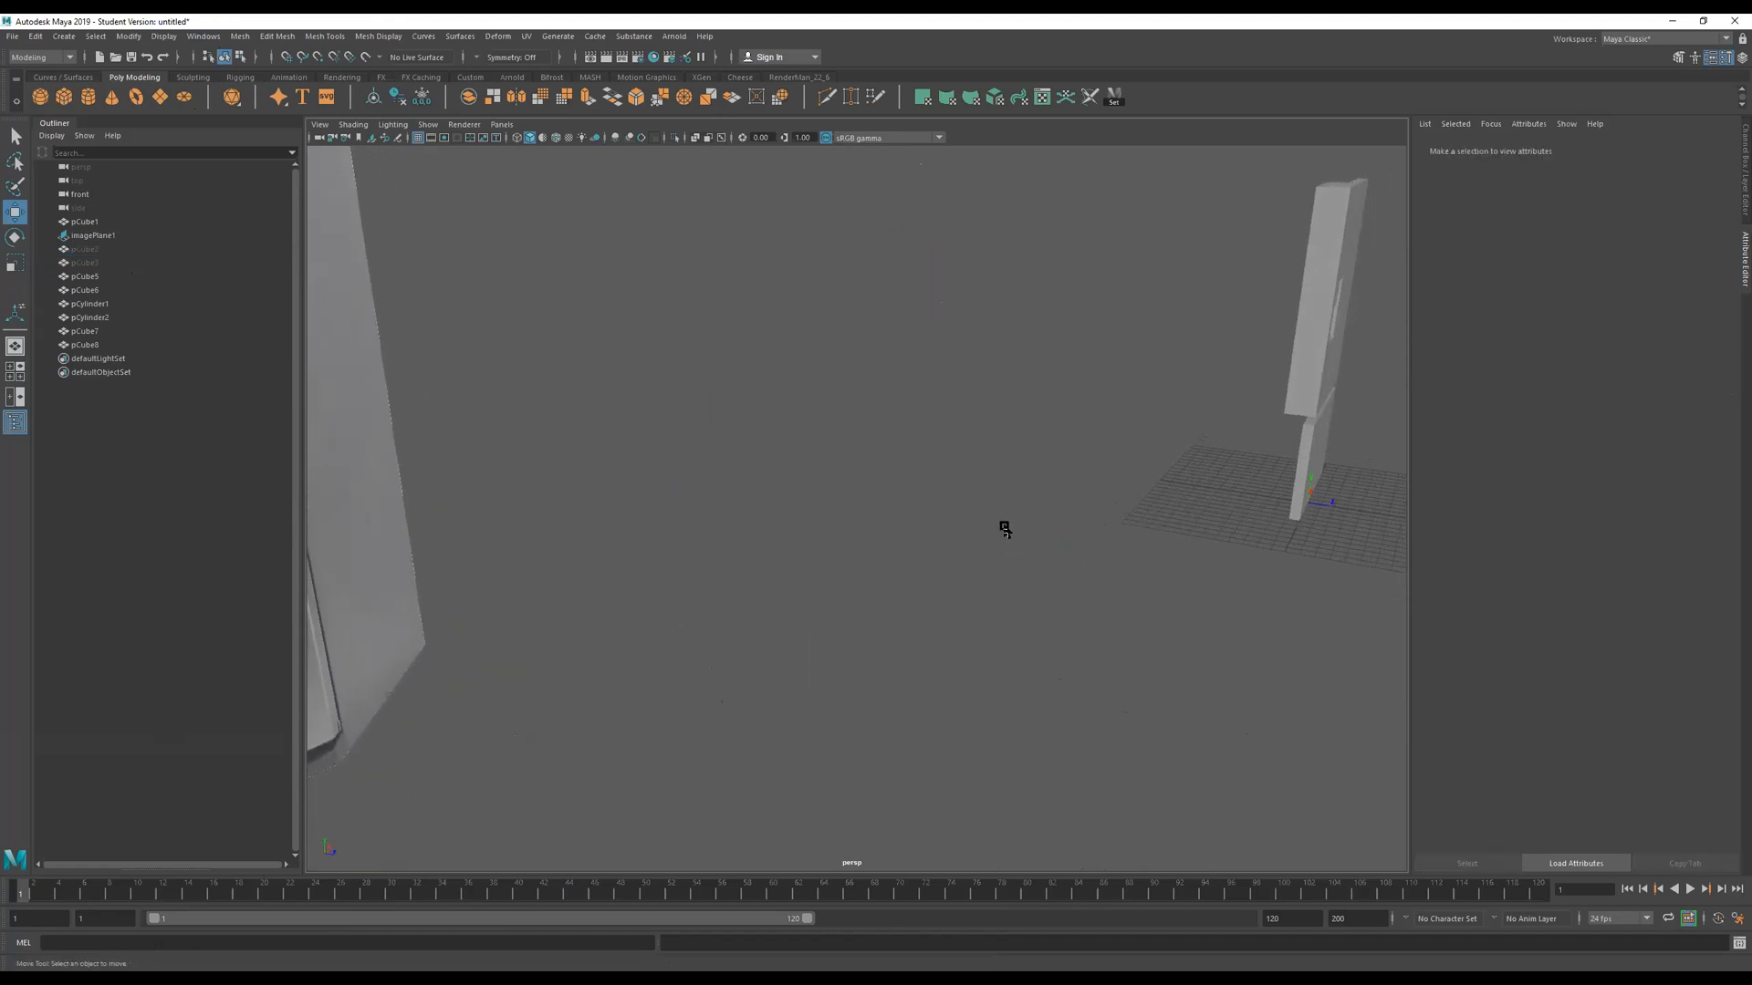
key(h)
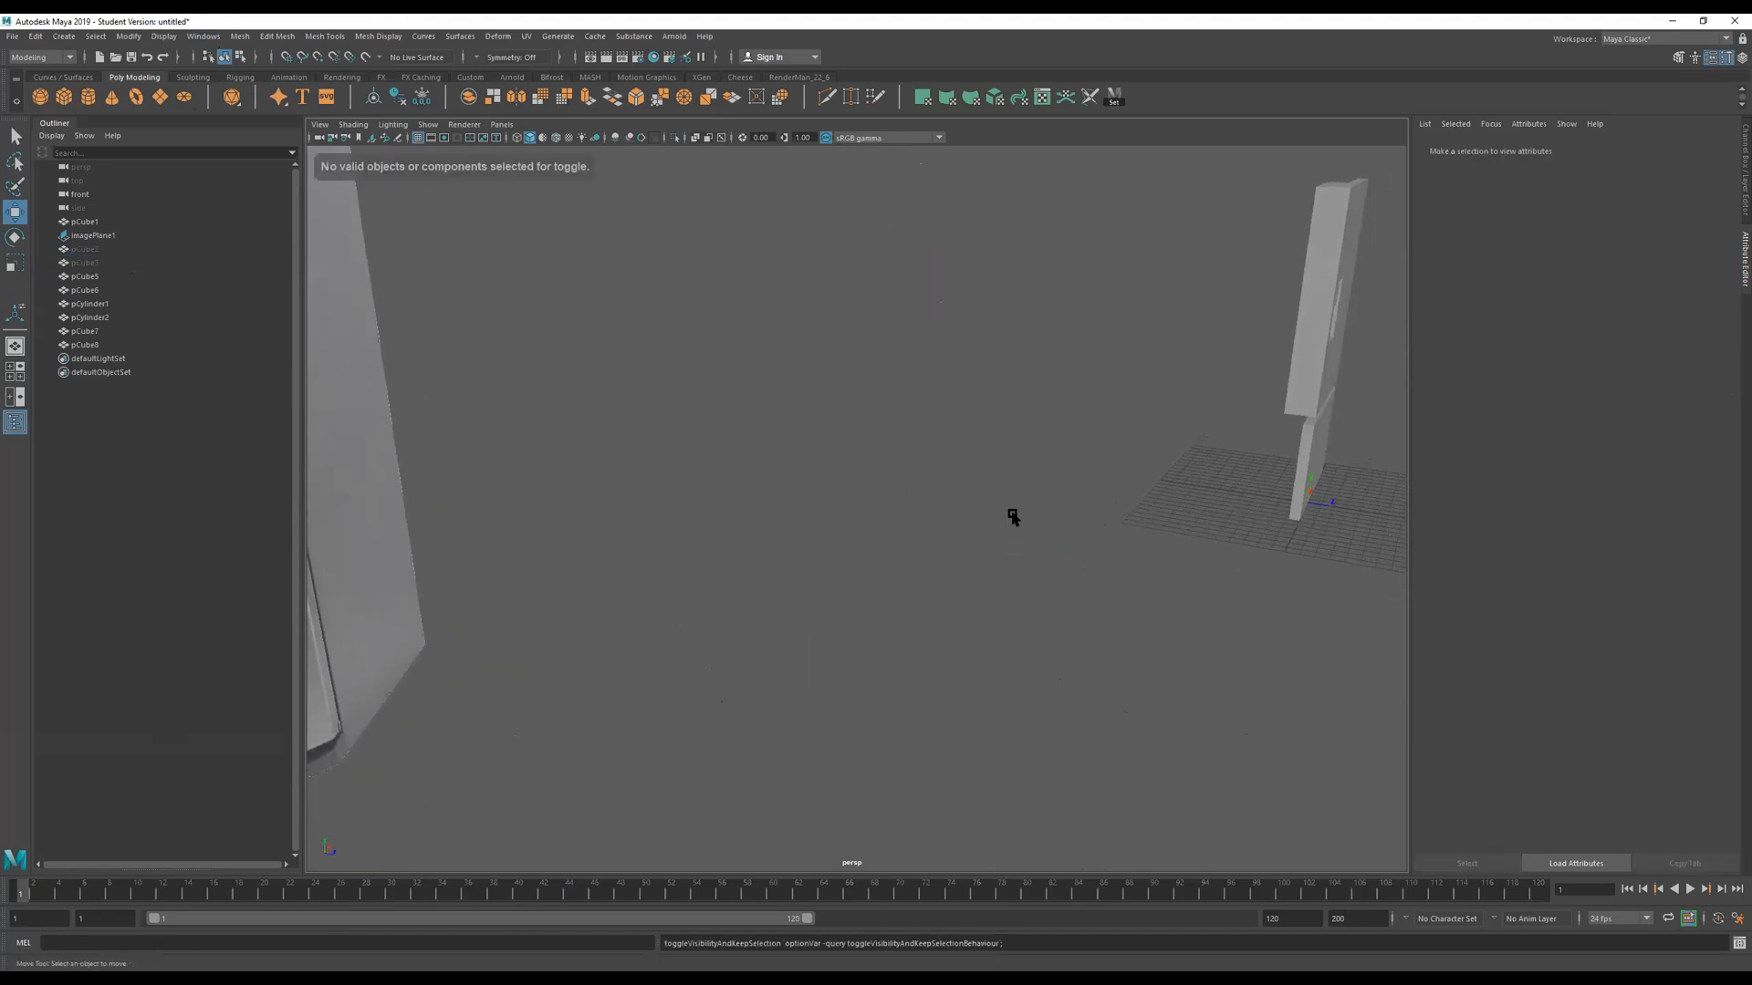
key(f)
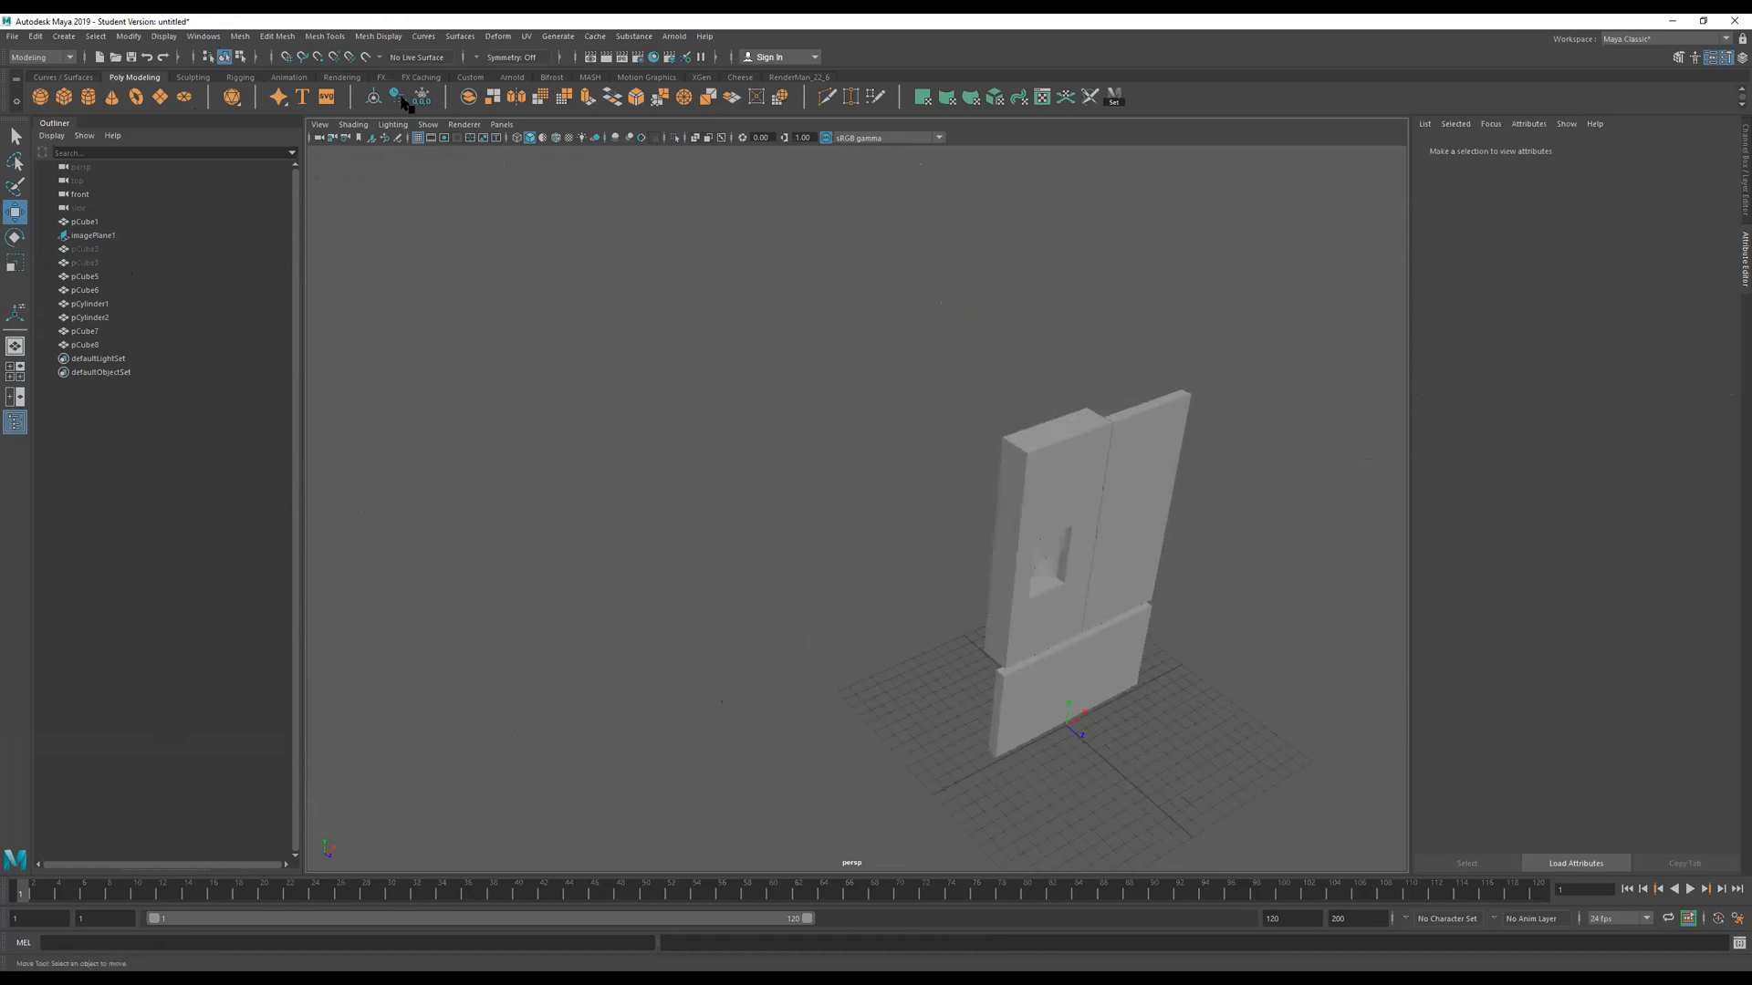
Show all hidden objects in the scene, including the cabinet and the separate tall block.
click(165, 37)
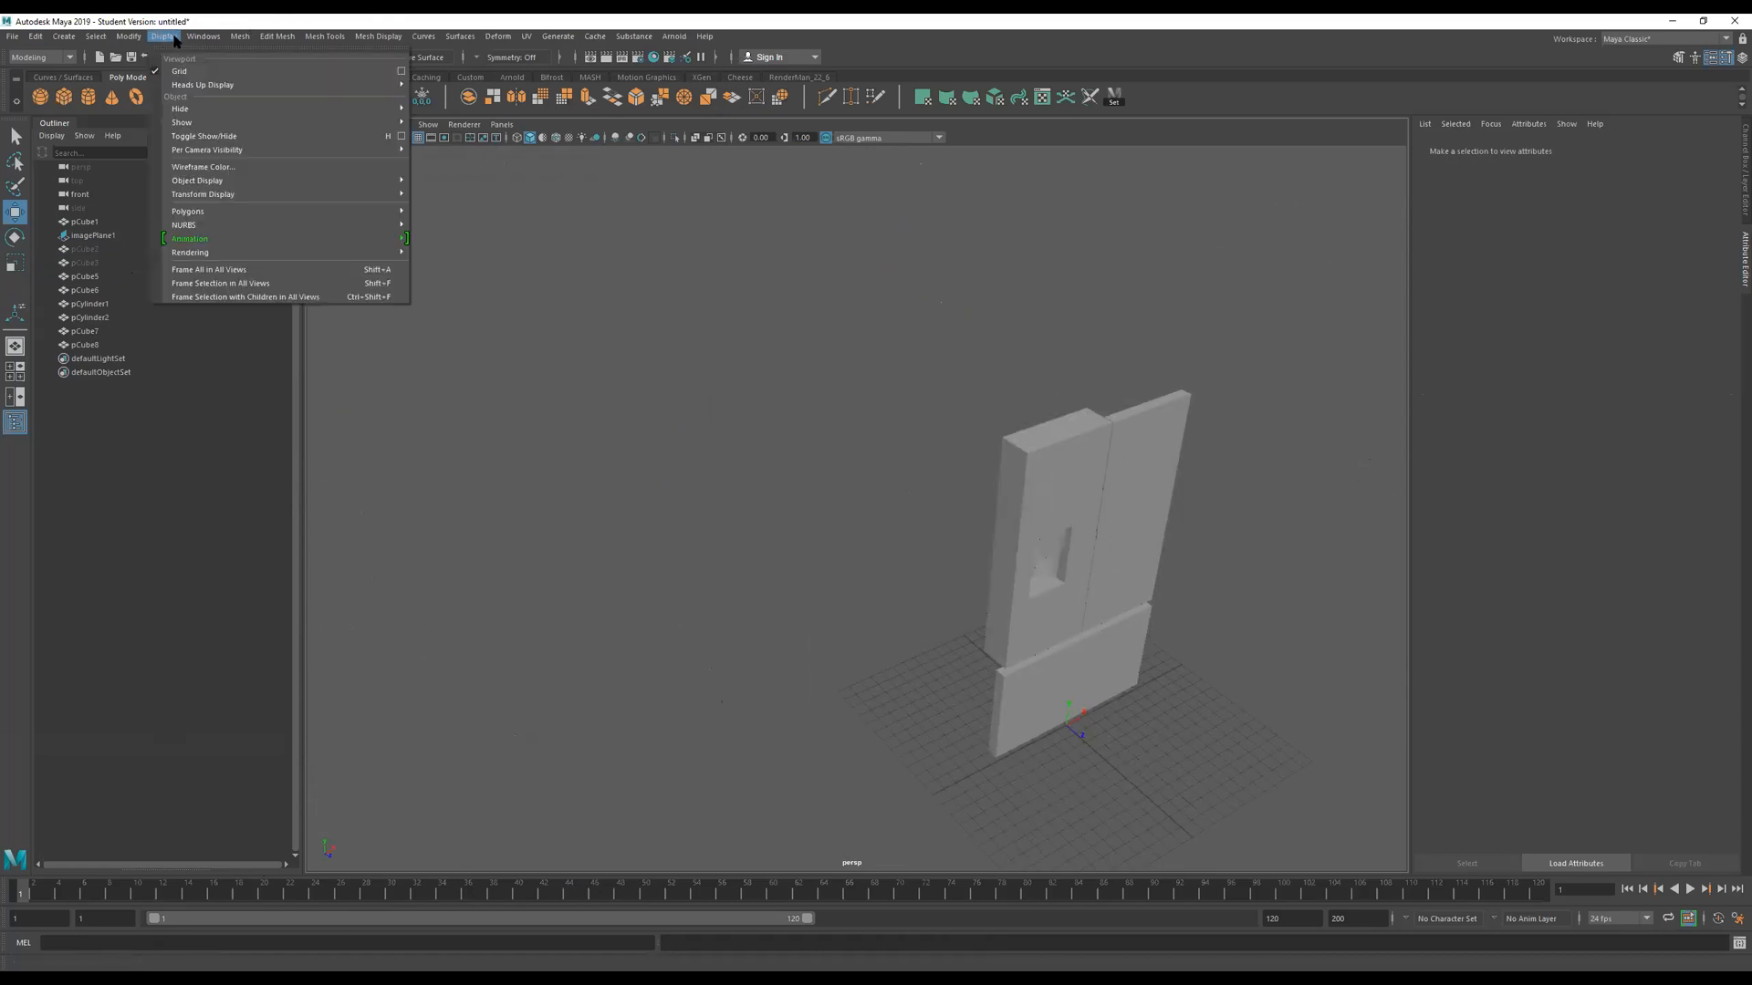
mouse_move(219, 122)
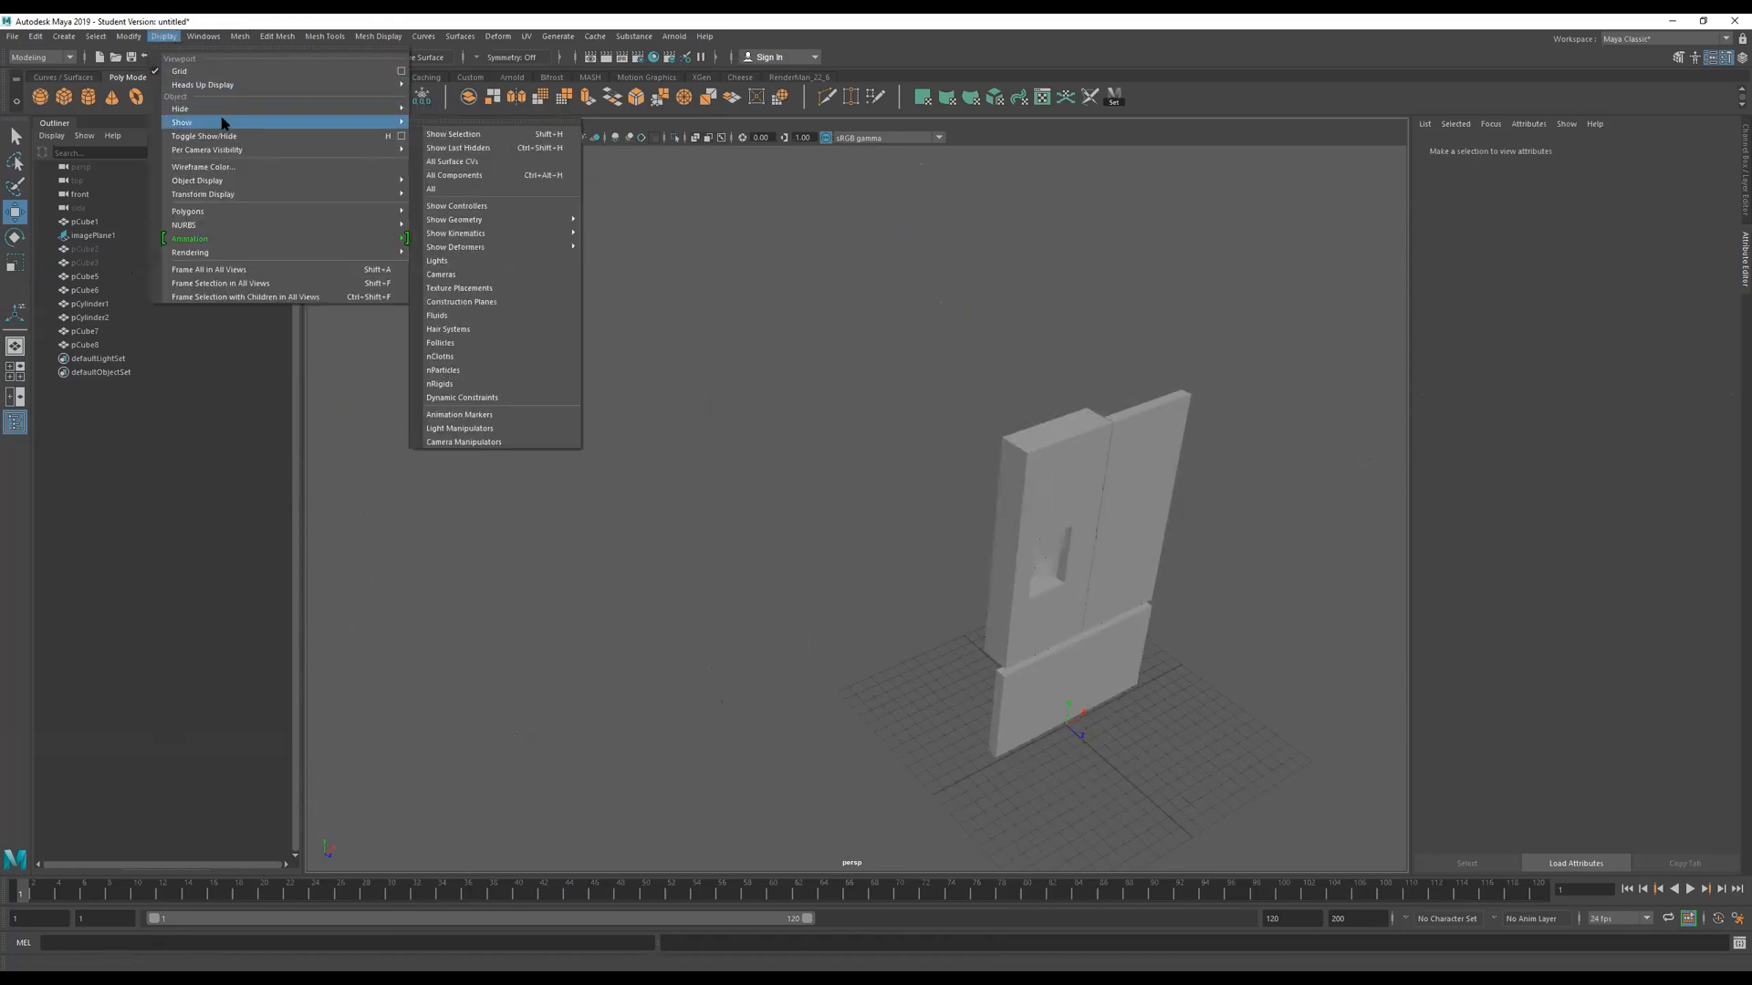
click(471, 189)
alt+drag(1019, 483, 998, 465)
alt+right_drag(1012, 465, 1109, 455)
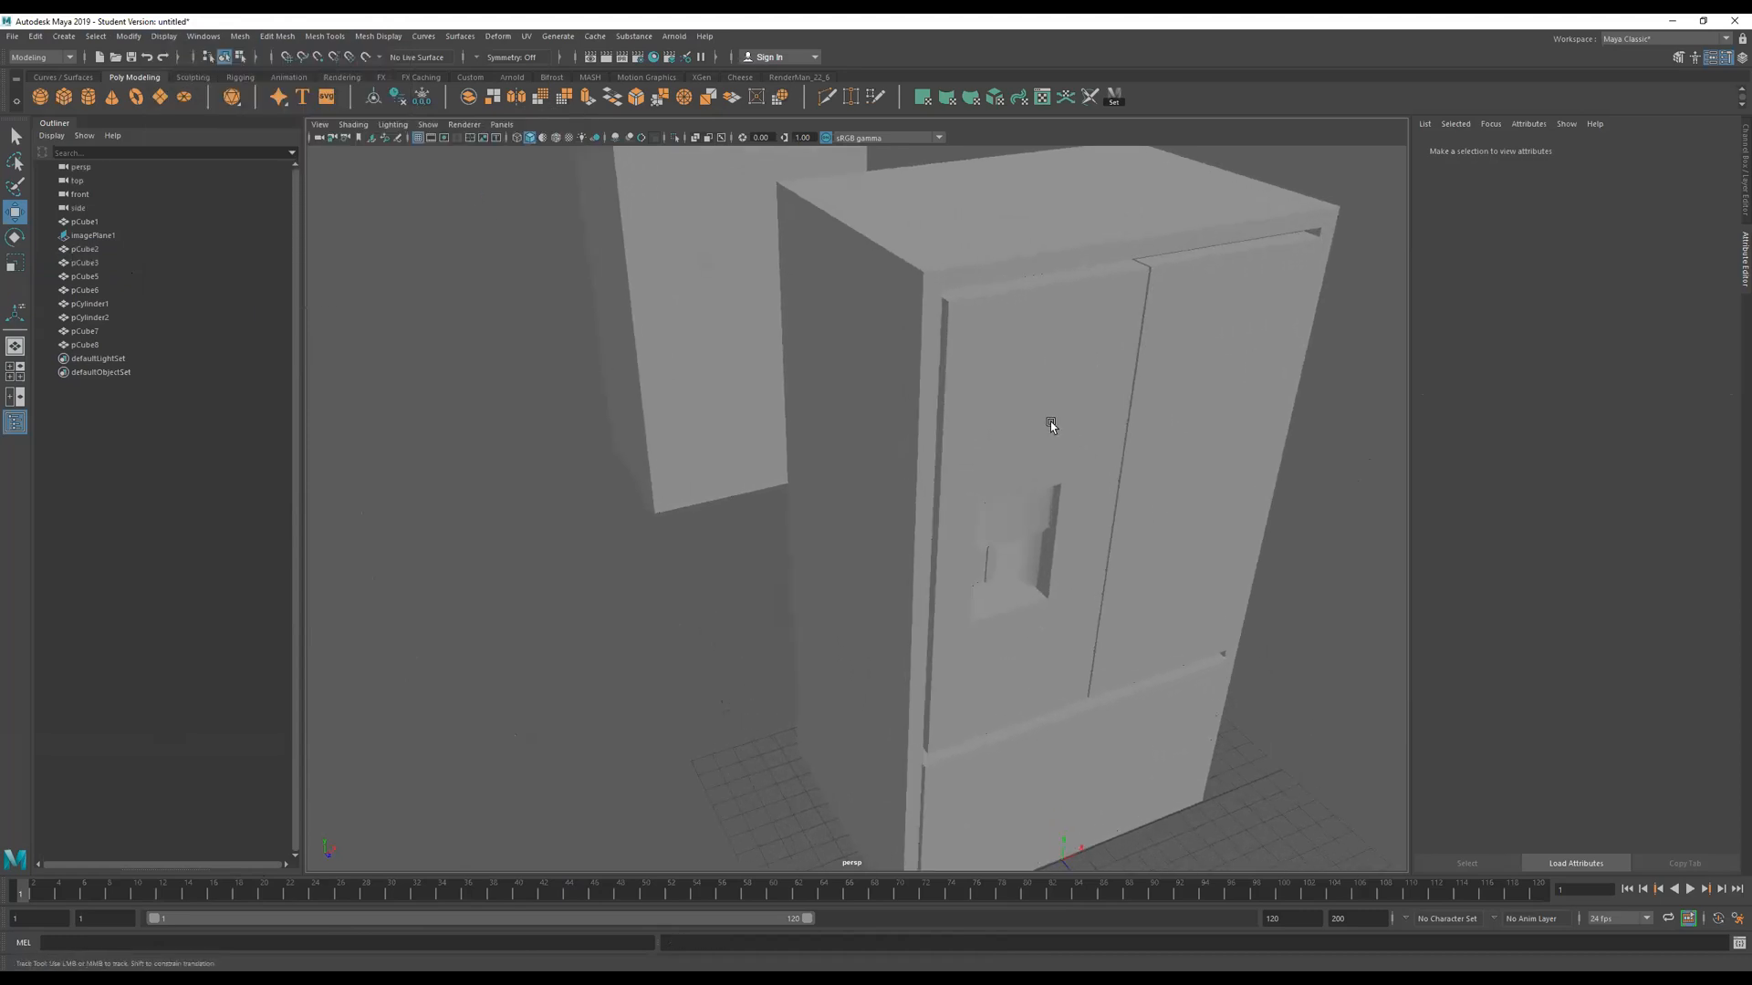
alt+middle_drag(1051, 425, 1025, 421)
alt+right_drag(1026, 422, 924, 426)
alt+drag(924, 426, 903, 425)
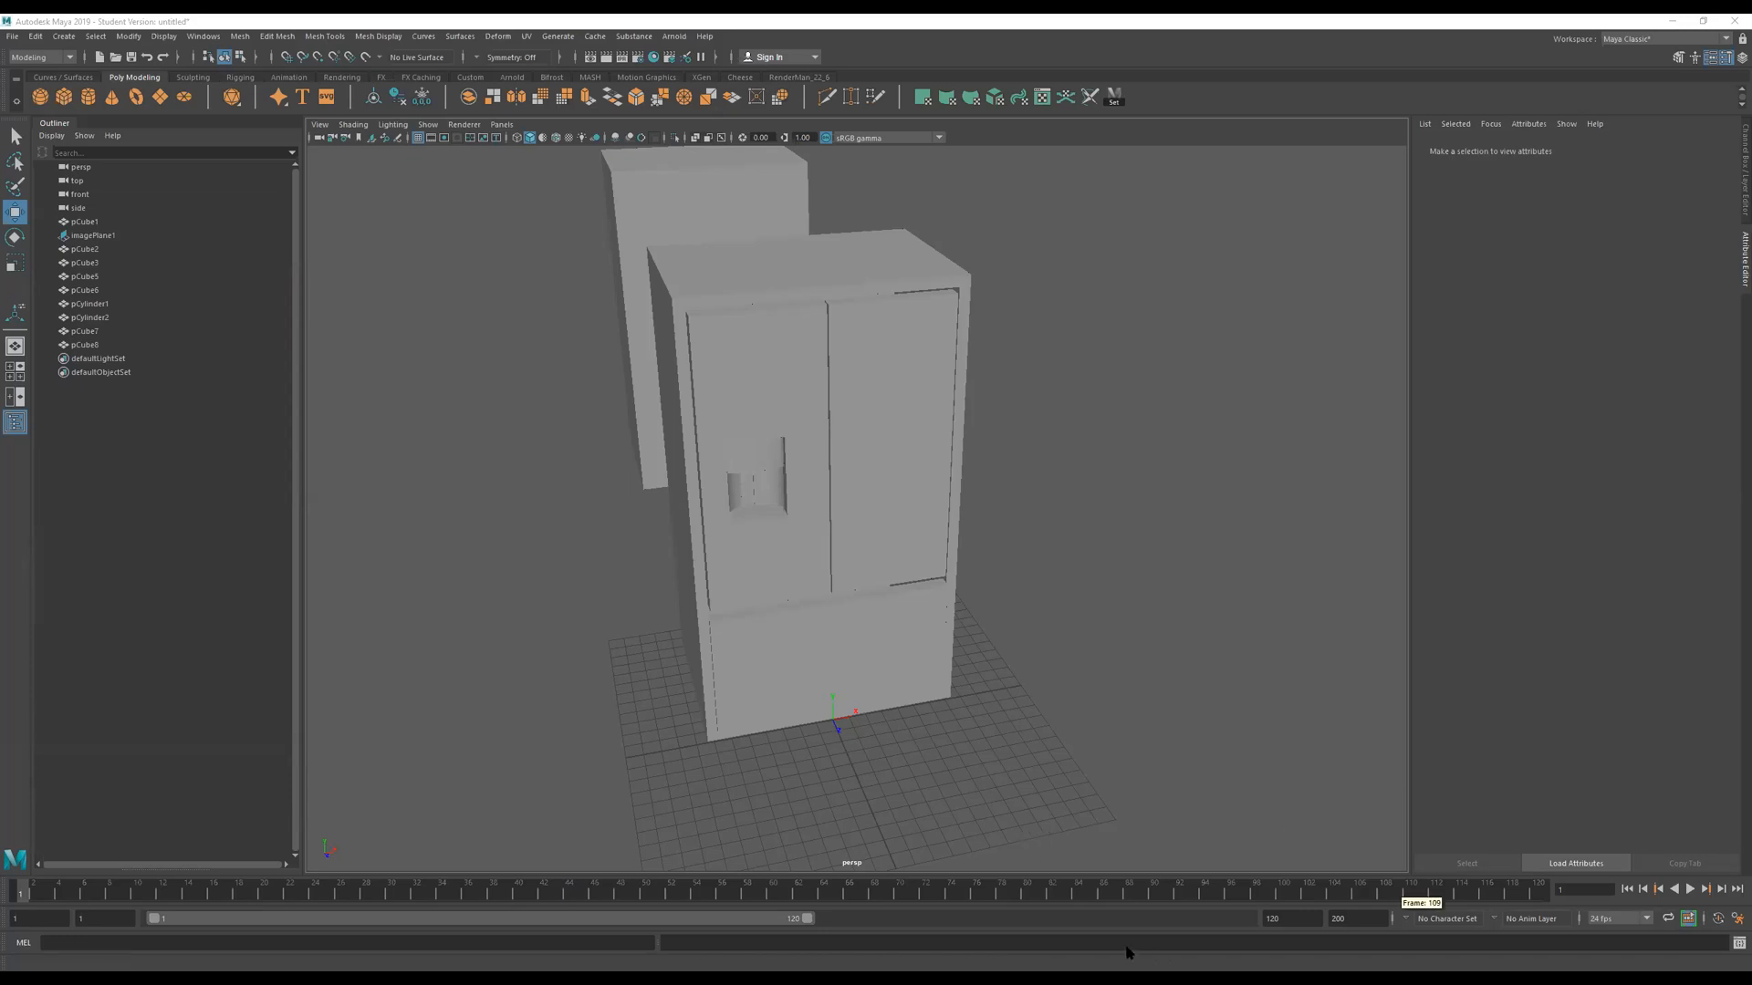
mouse_move(967, 803)
alt+mouse_down()
mouse_move(833, 684)
mouse_move(892, 708)
alt+mouse_up()
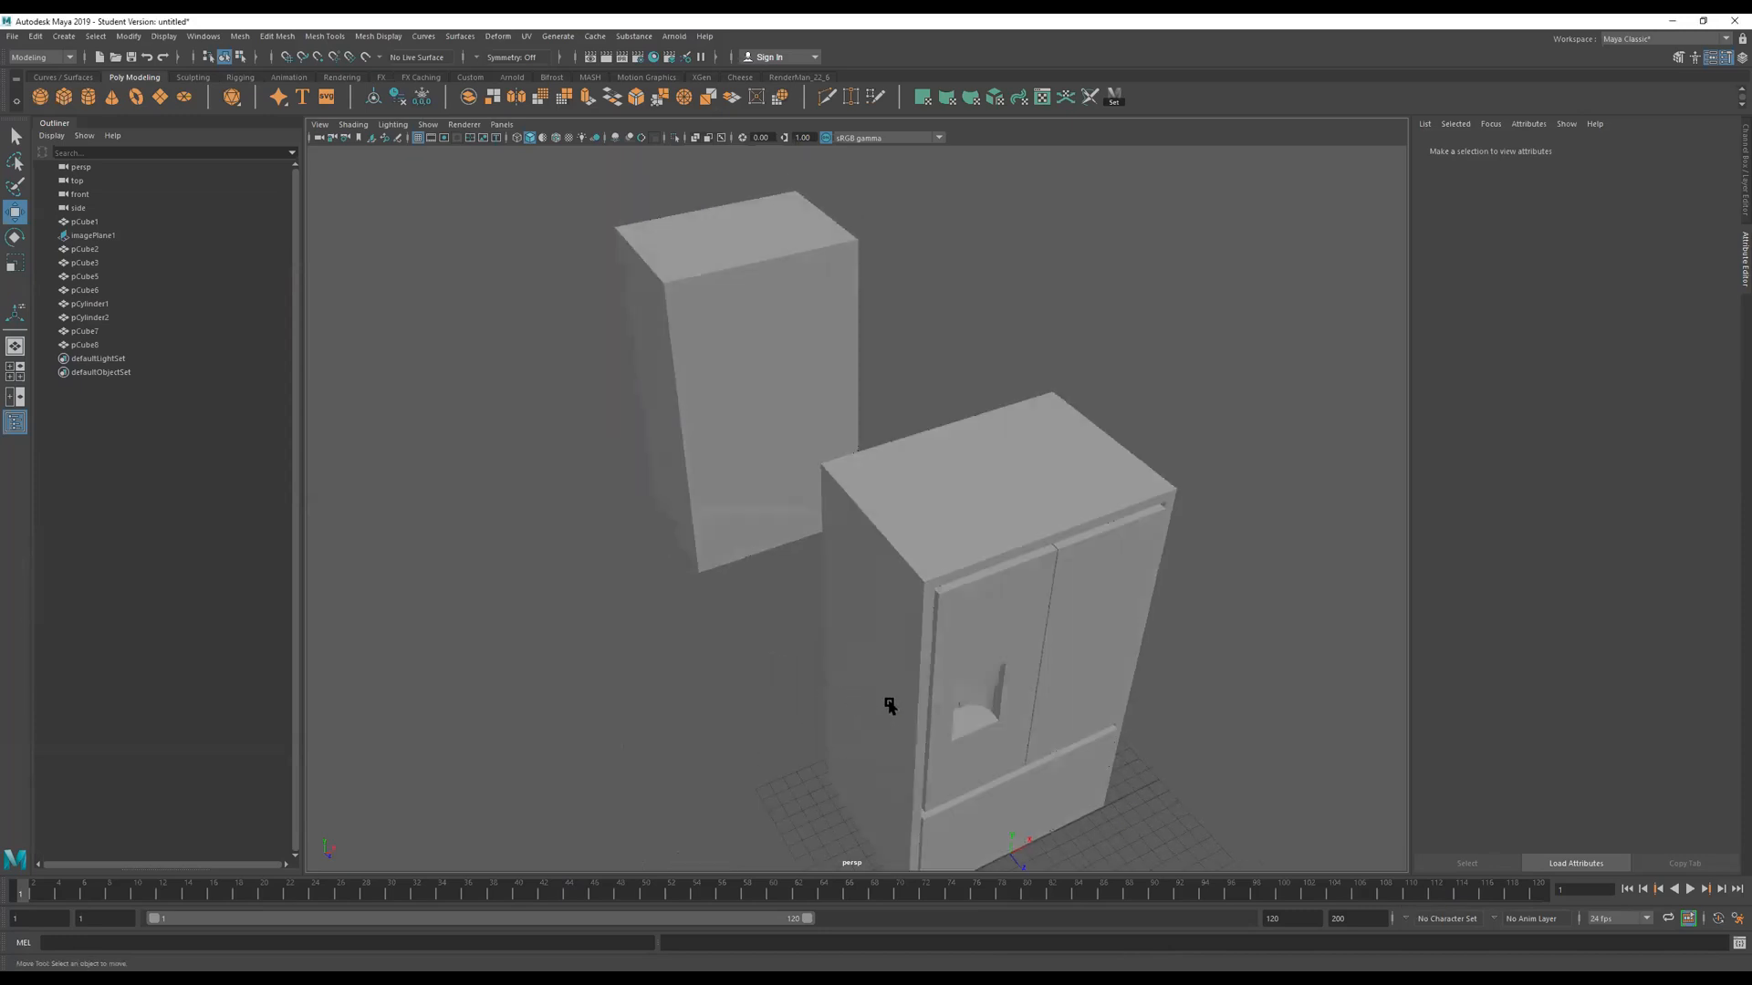
alt+drag(944, 655, 905, 536)
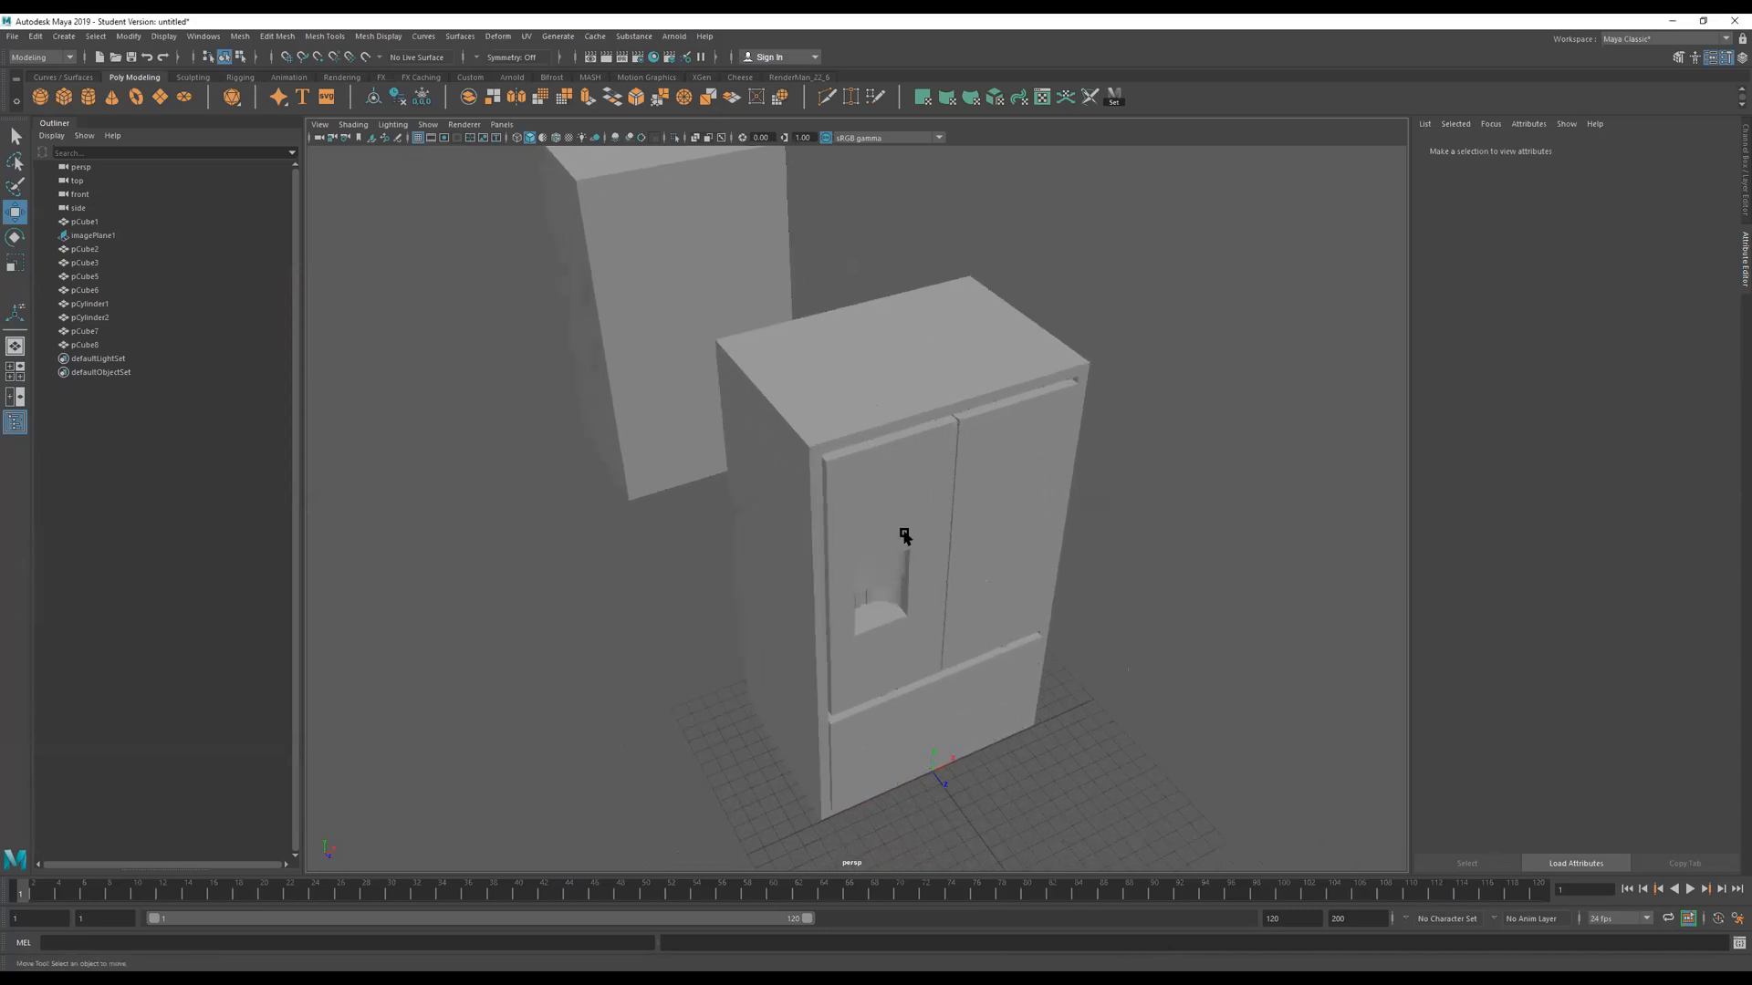
alt+drag(915, 391, 926, 510)
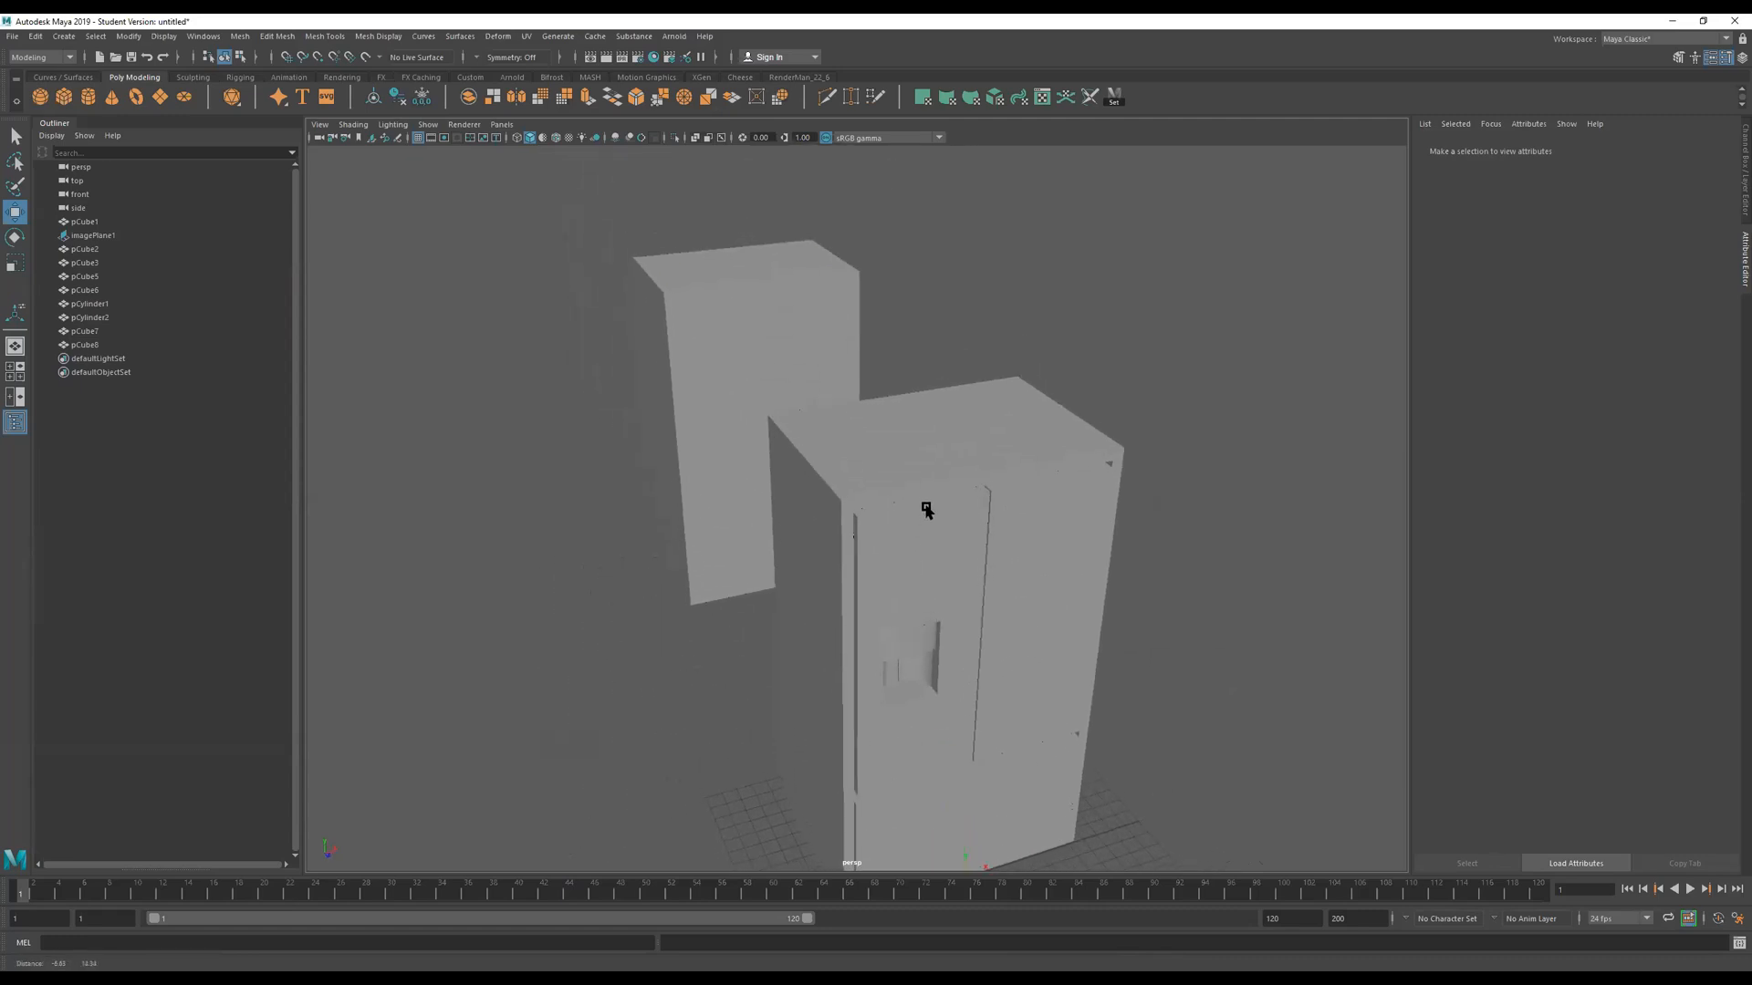
Try lowering the refrigerator cabinet's upper vertices below the tops of the doors.
click(916, 454)
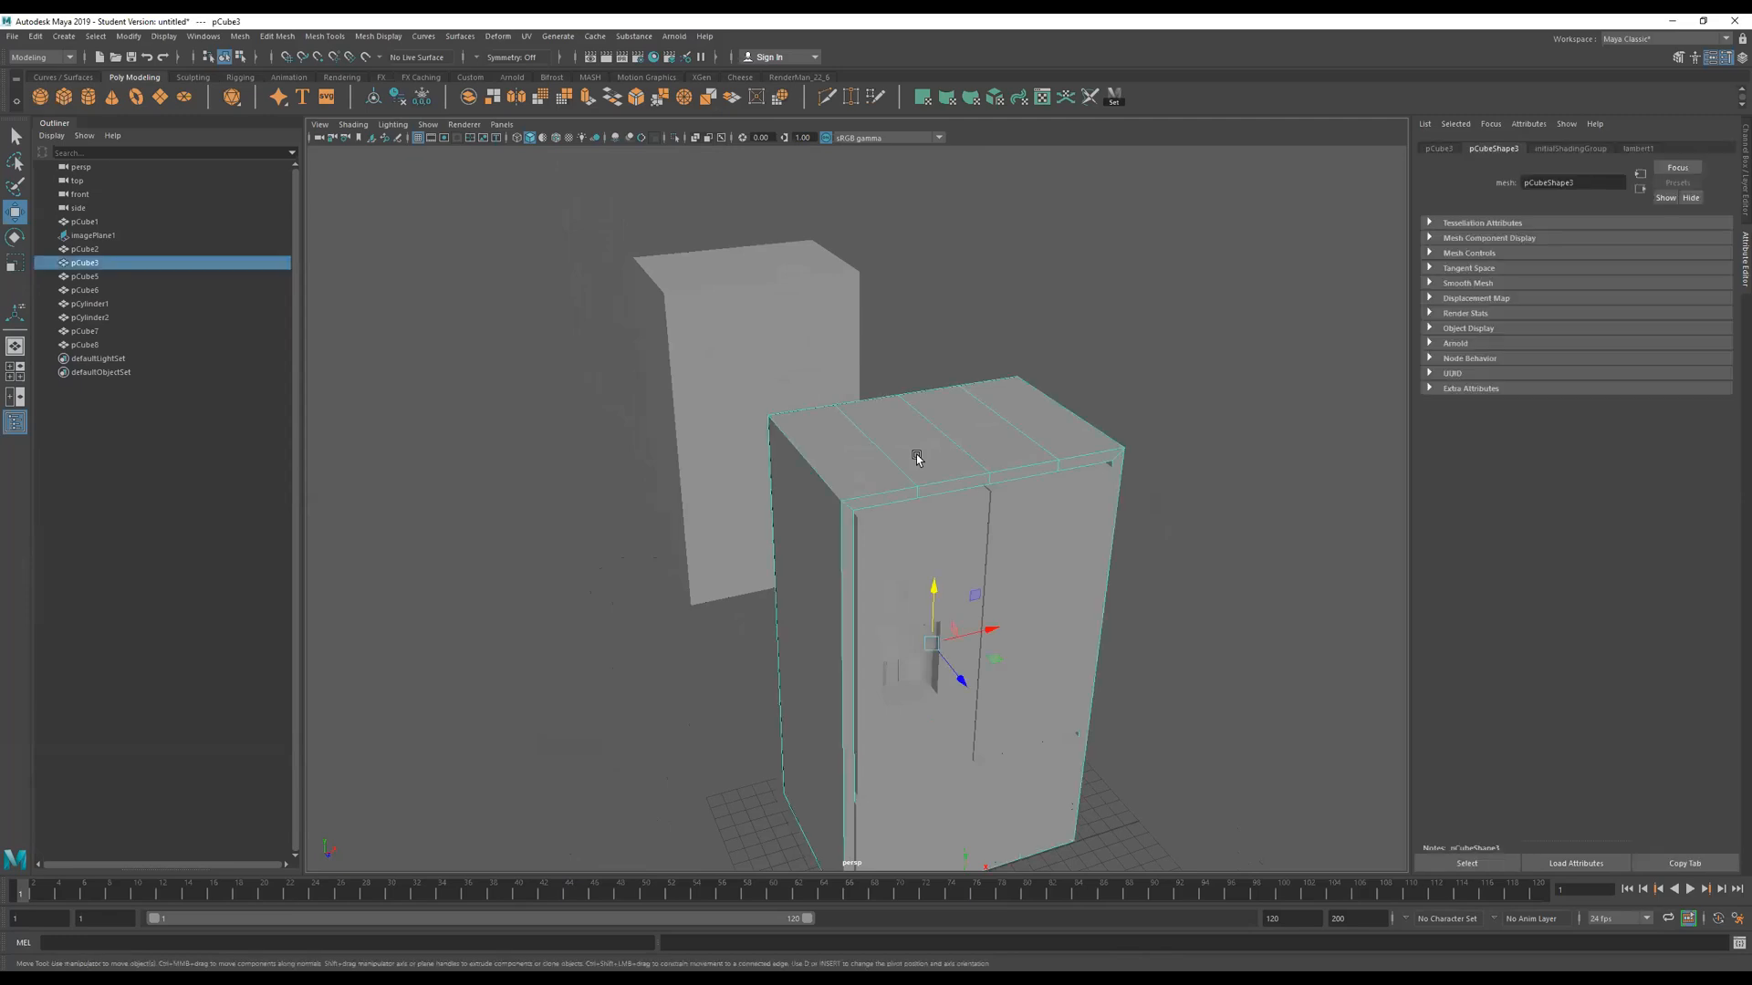
alt+drag(924, 452, 923, 442)
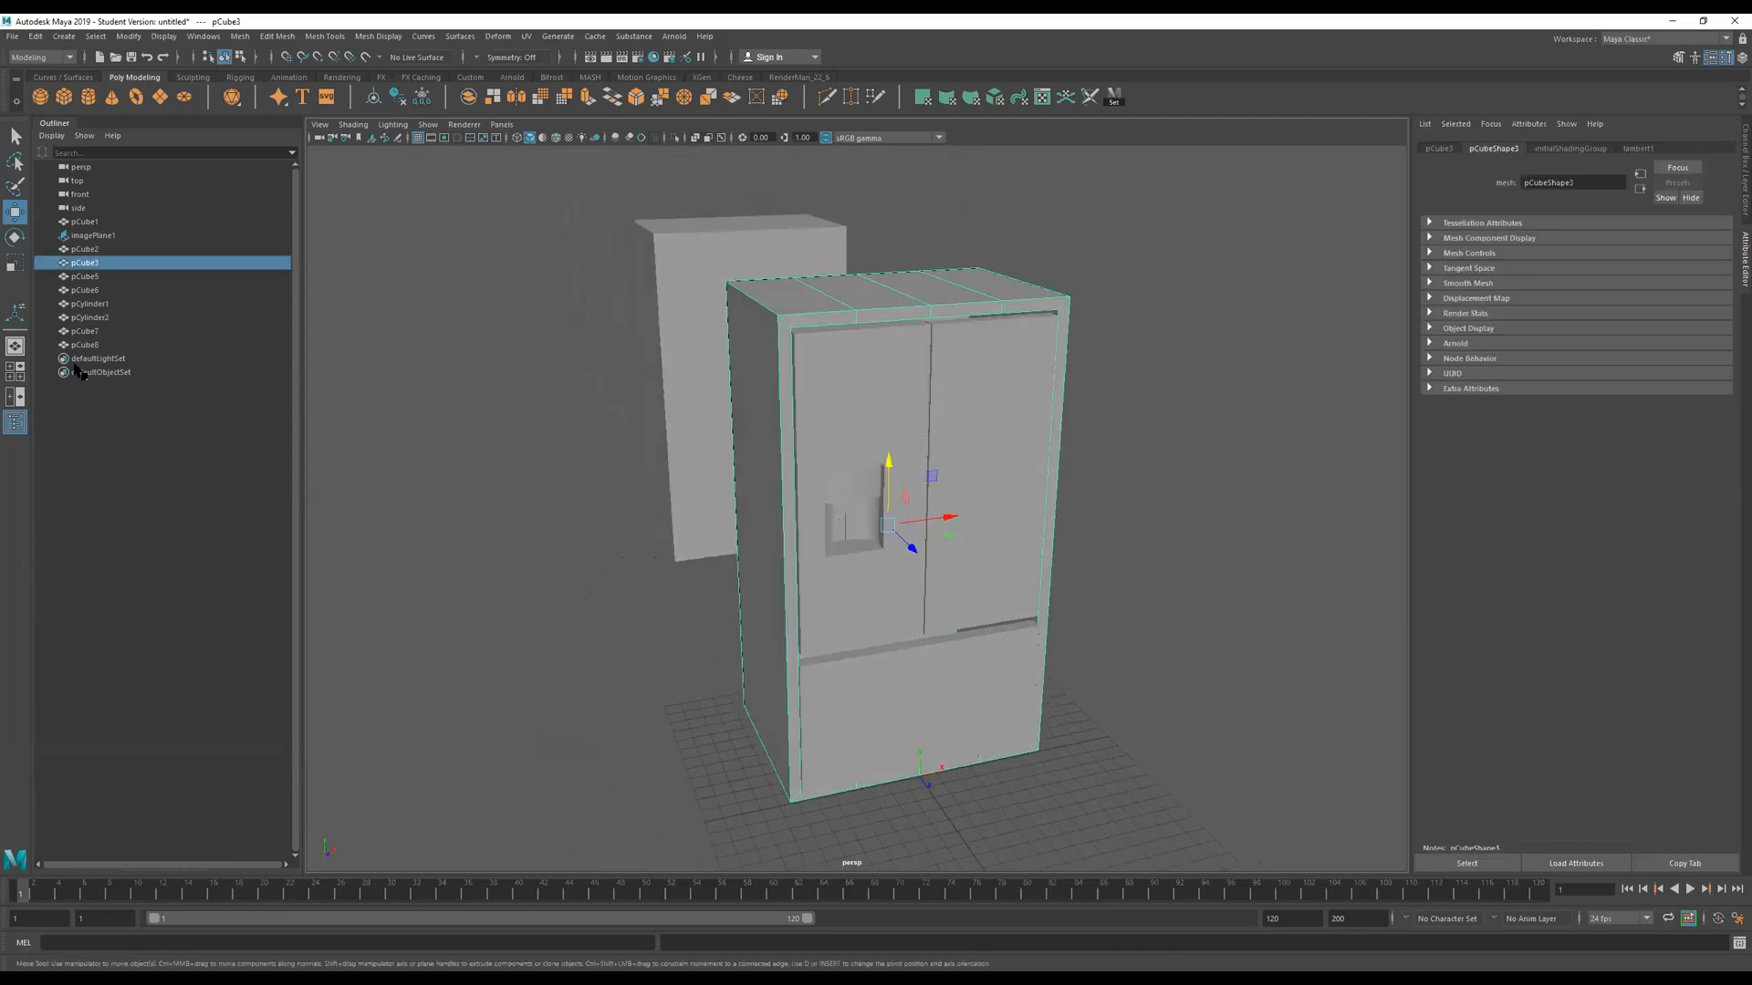
alt+drag(578, 311, 605, 358)
alt+drag(907, 457, 937, 322)
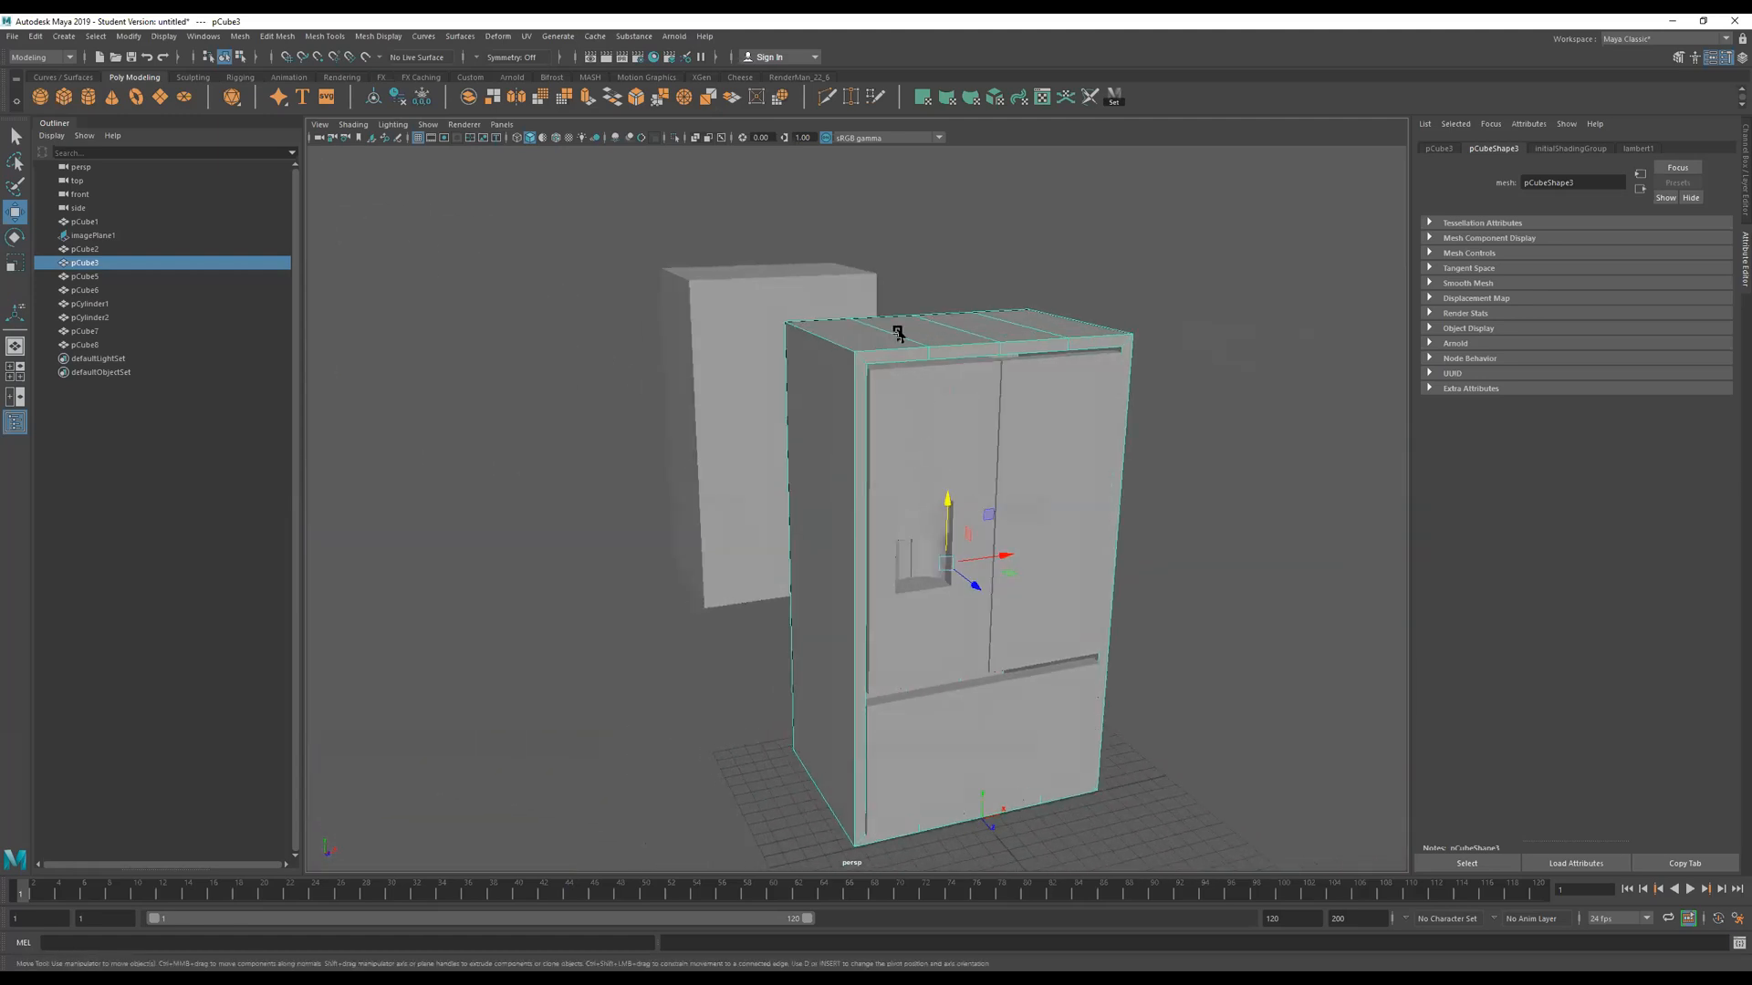
right_click(898, 333)
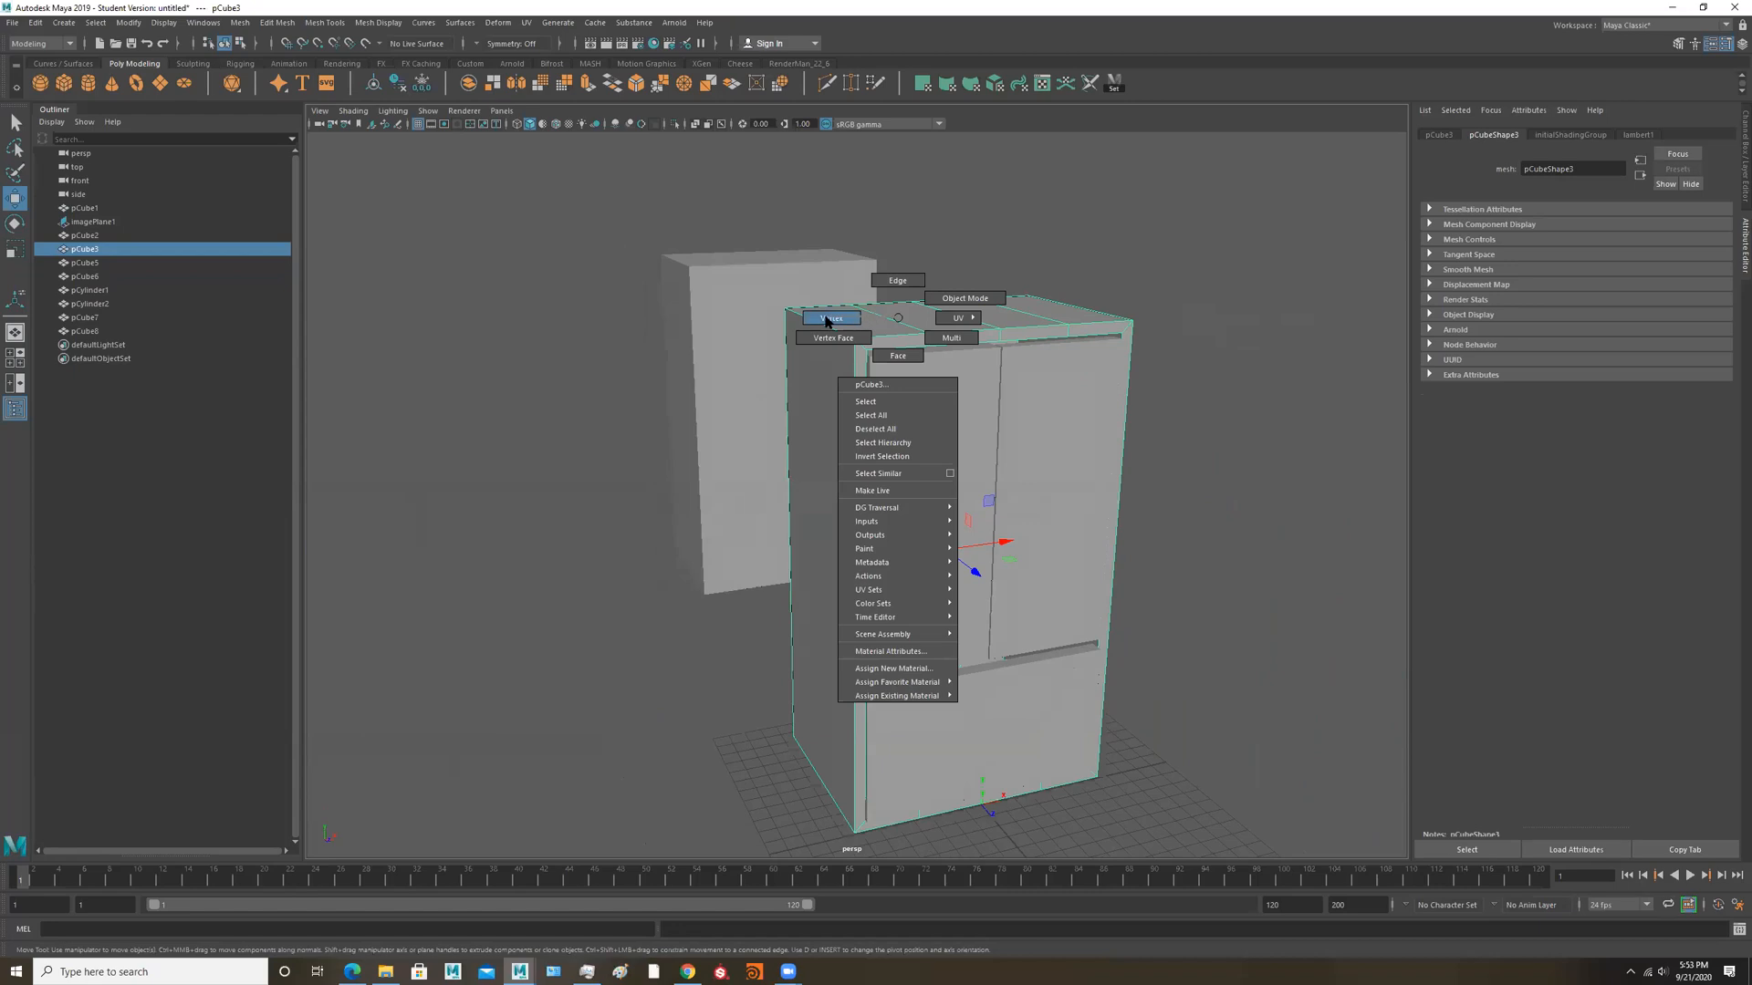
right_drag(898, 317, 831, 317)
alt+drag(1101, 311, 882, 360)
scroll(947, 409, down, 5)
alt+drag(1054, 420, 982, 422)
alt+right_drag(982, 423, 1515, 400)
alt+right_drag(1312, 413, 795, 463)
click(967, 447)
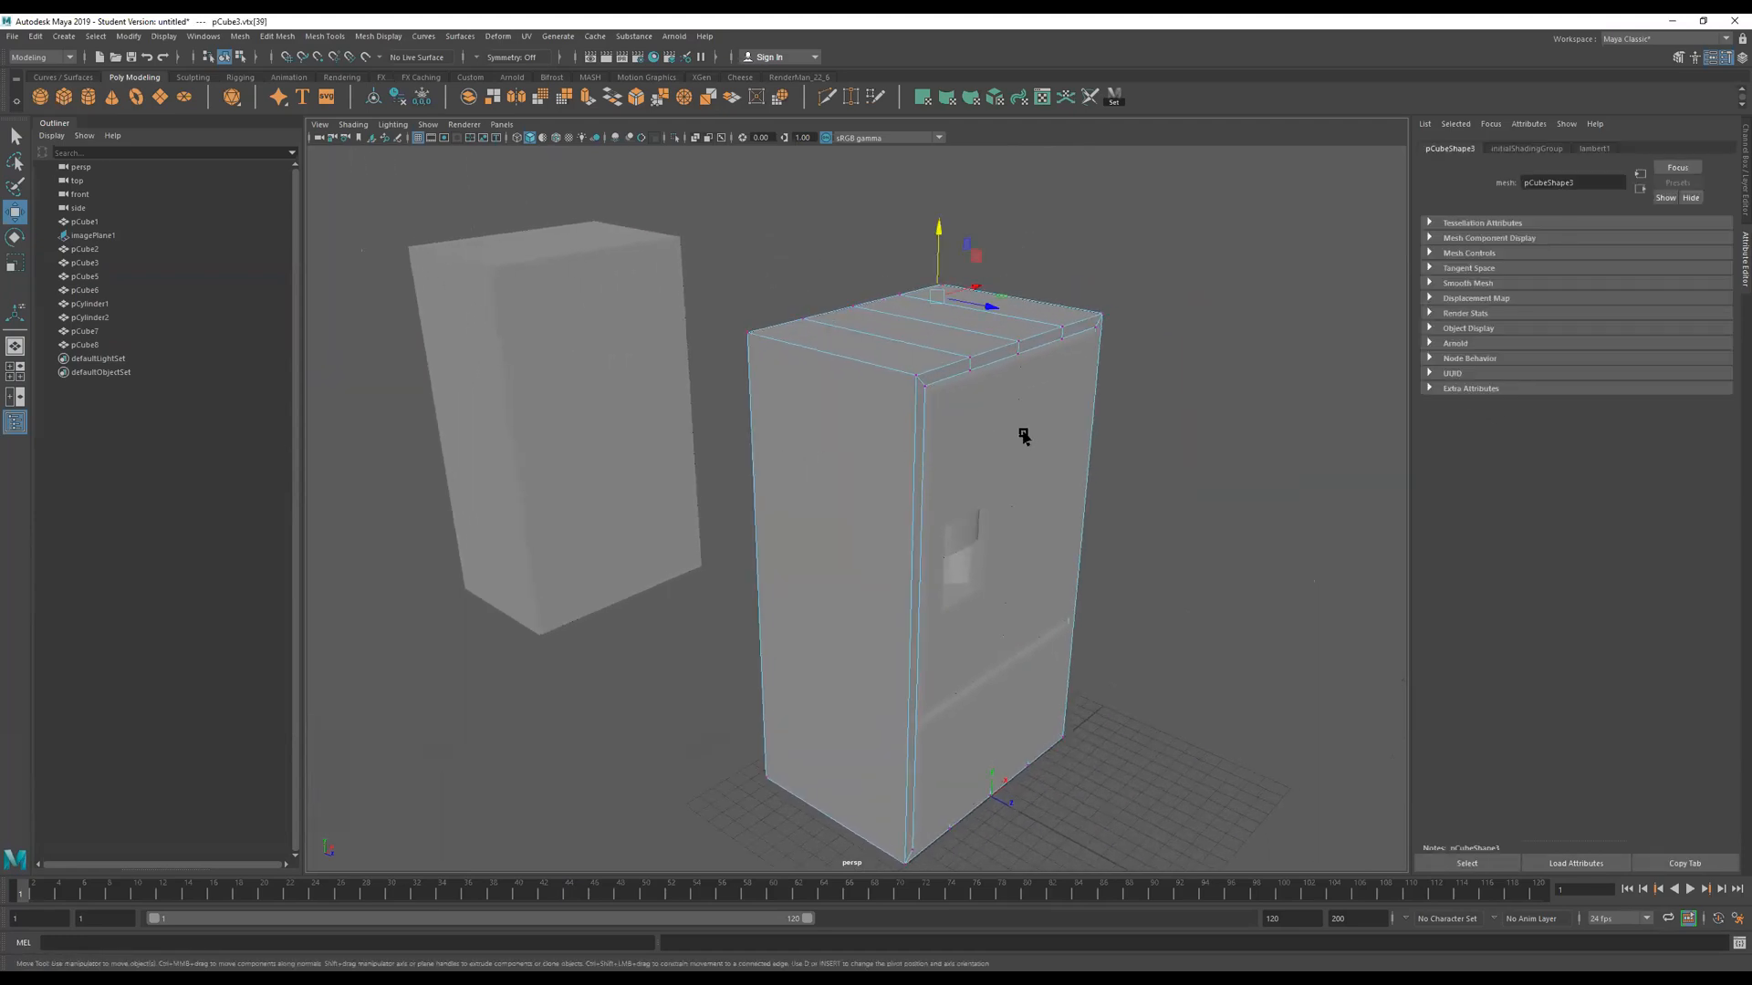
alt+drag(866, 415, 1234, 470)
drag(904, 365, 905, 392)
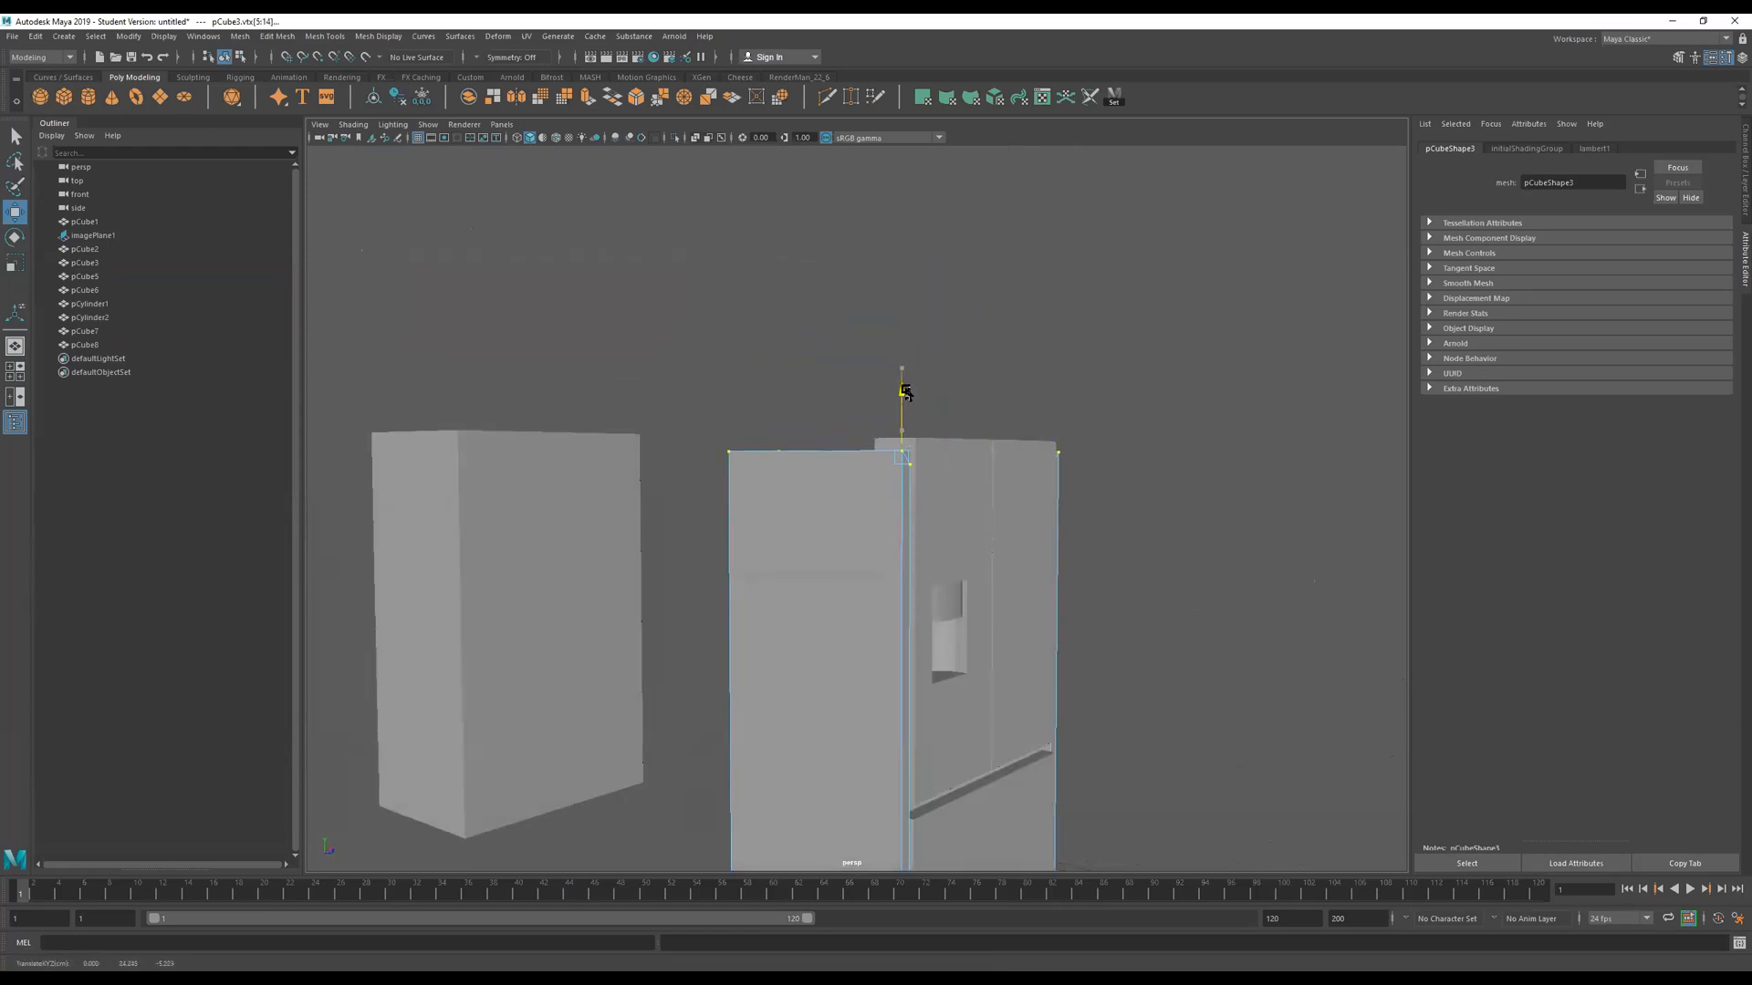
Undo the last move of the cabinet's upper vertices and return to object mode.
alt+drag(837, 518, 1007, 563)
alt+middle_drag(1007, 562, 914, 425)
key(ctrl+z)
mouse_move(1059, 497)
alt+mouse_down()
mouse_move(1106, 511)
mouse_move(1077, 491)
alt+mouse_up()
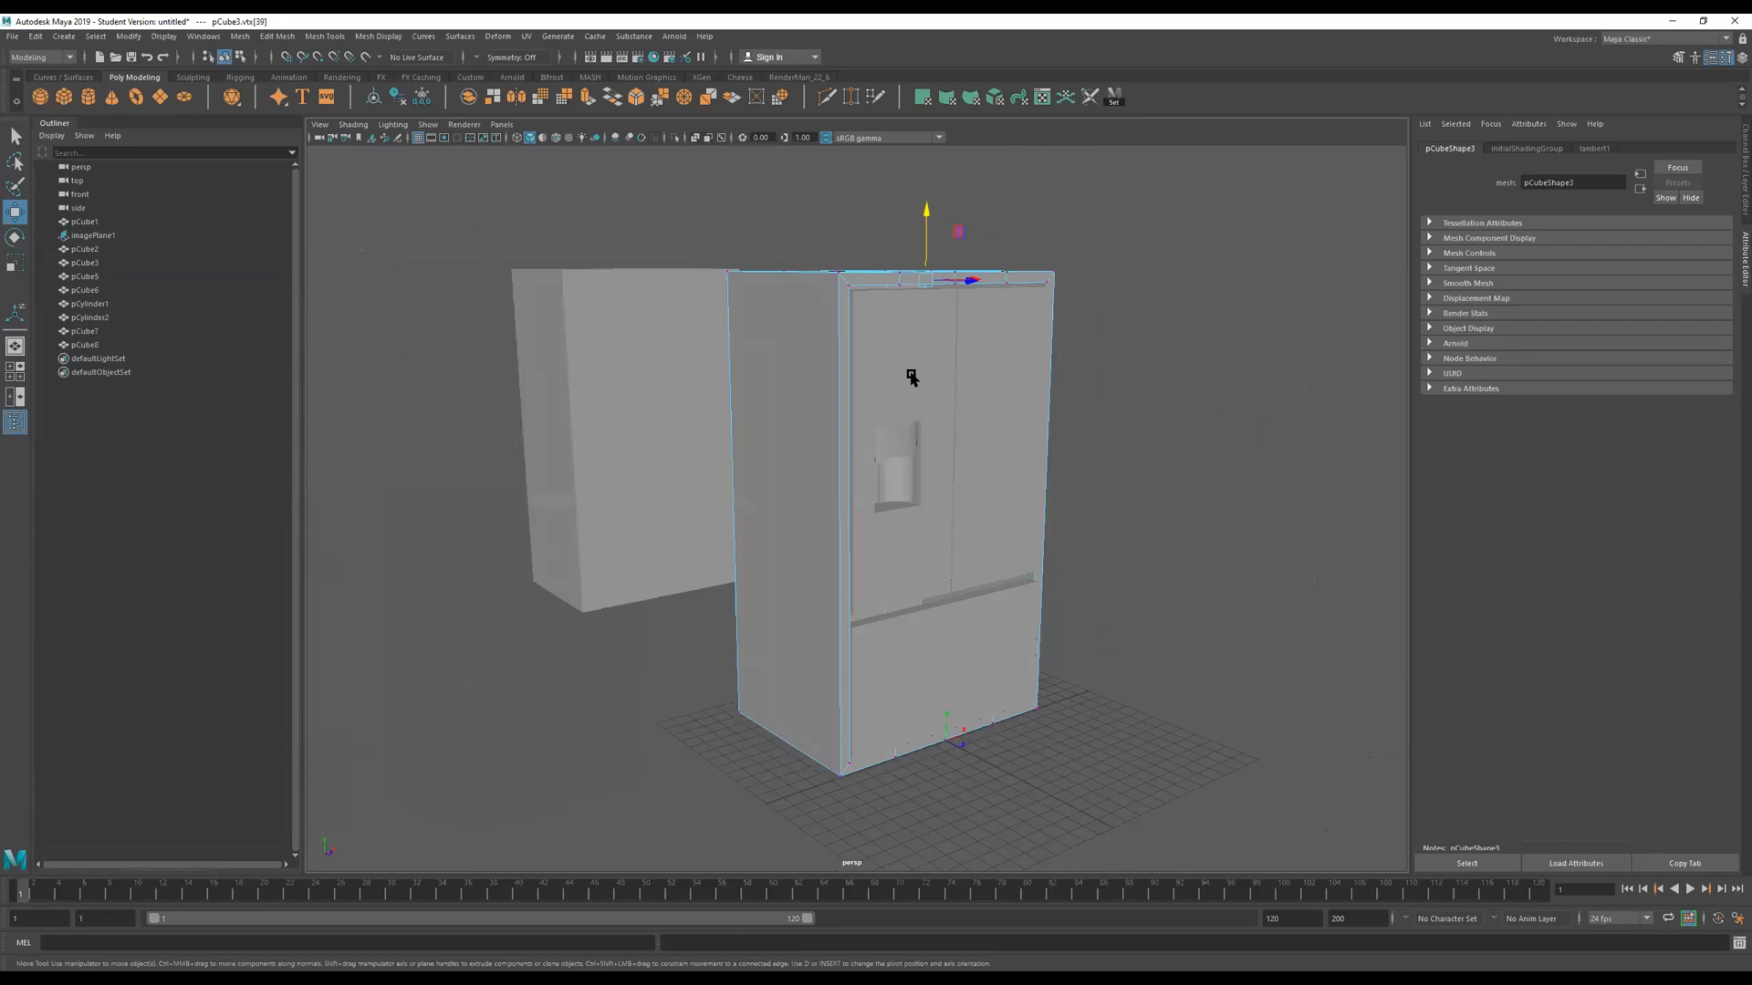
alt+drag(974, 360, 958, 388)
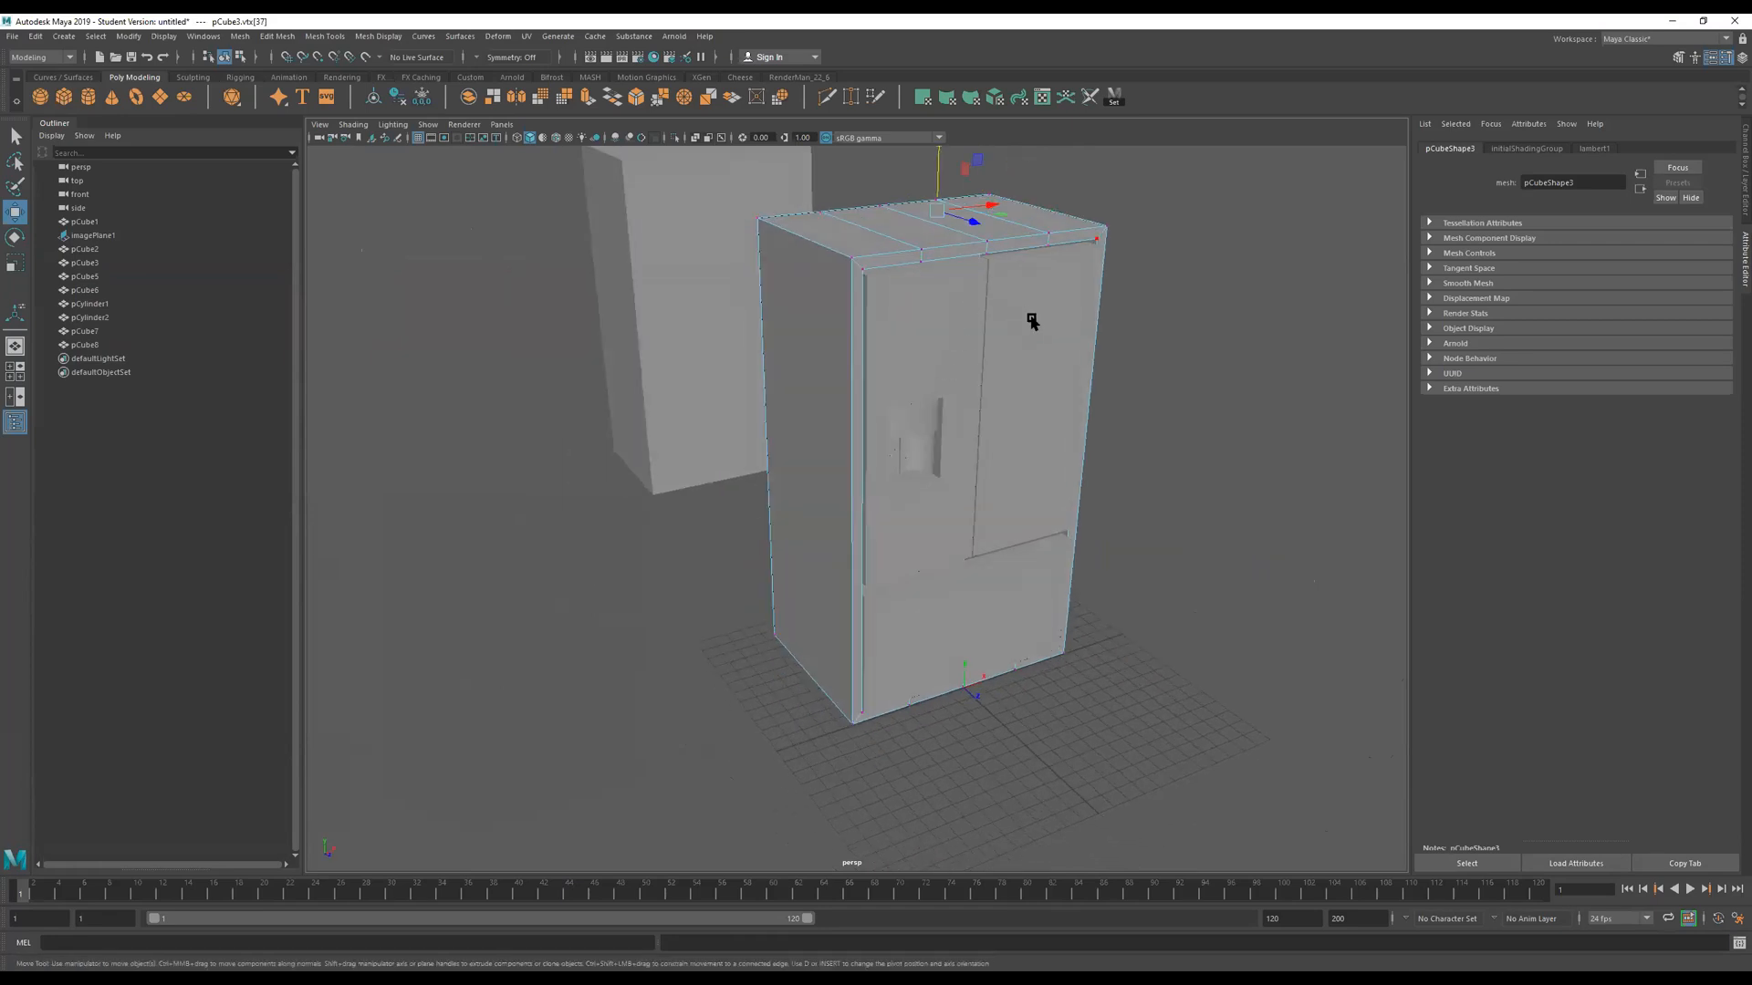
right_drag(1030, 365, 1079, 320)
Select the two upper doors to examine their fit in the cabinet frame, and leave only the dispenser door selected.
click(1019, 285)
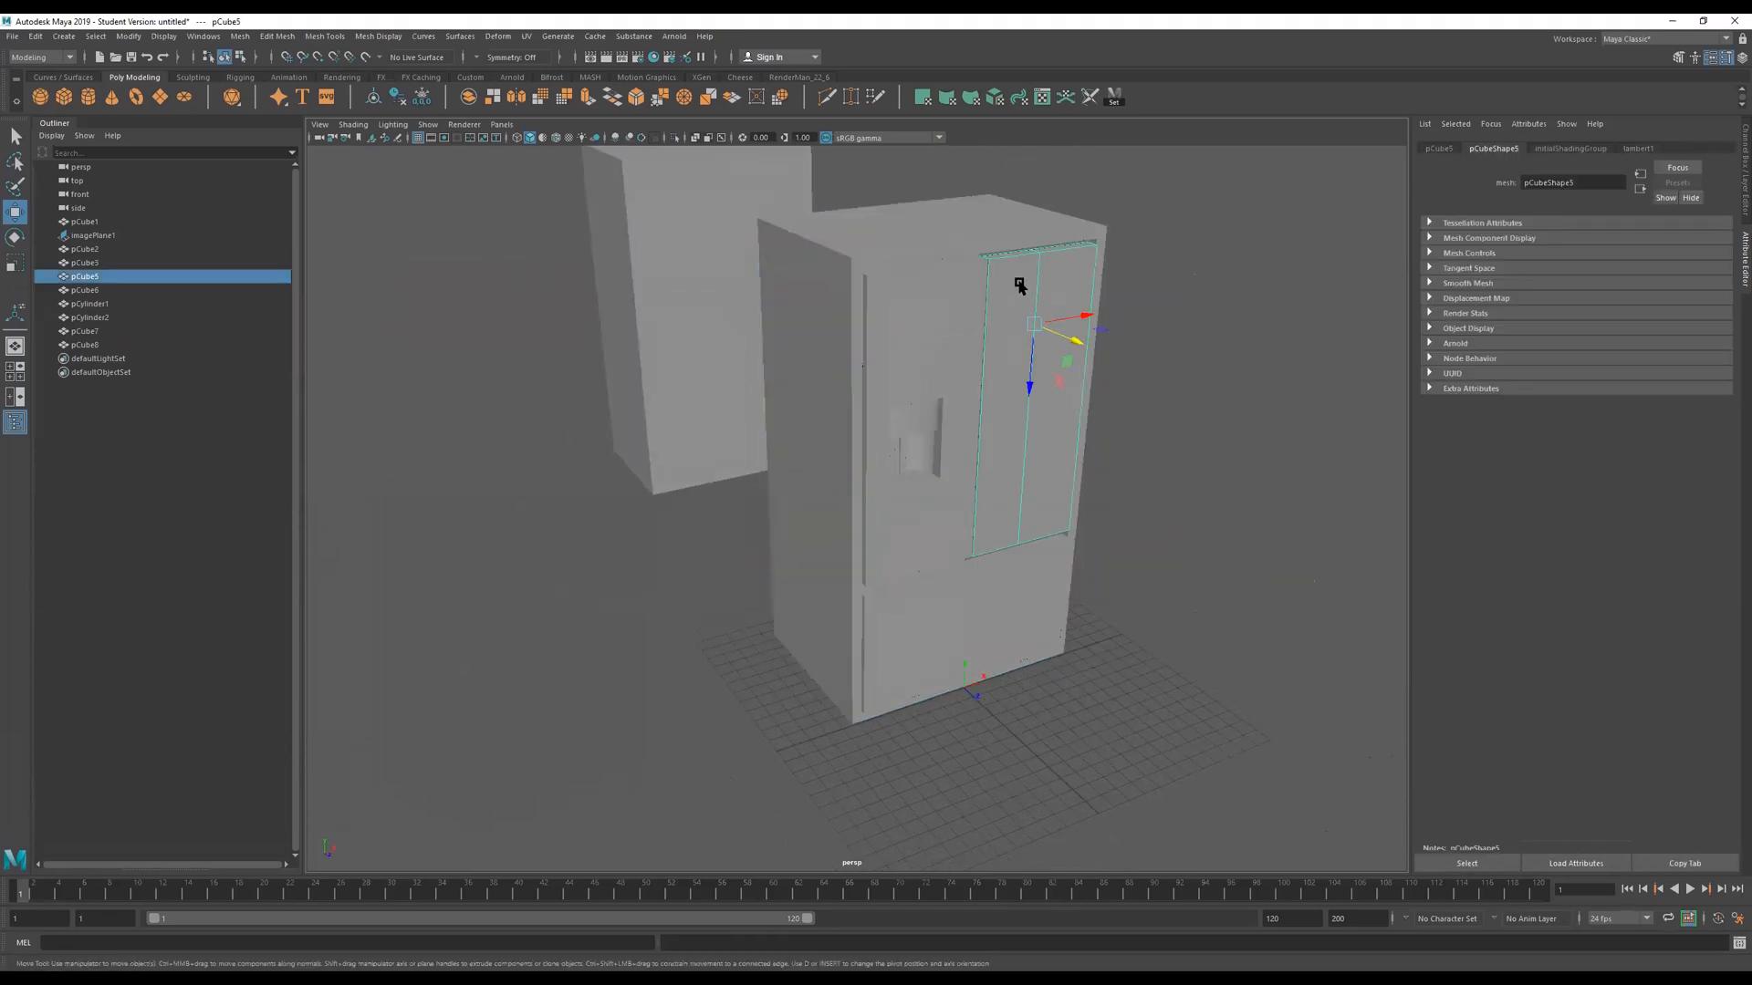
shift+click(924, 301)
mouse_move(975, 298)
alt+mouse_down()
mouse_move(911, 282)
mouse_move(959, 288)
alt+mouse_up()
alt+right_drag(960, 288, 1264, 306)
alt+middle_drag(1076, 324, 924, 554)
alt+drag(931, 505, 908, 496)
alt+middle_drag(909, 496, 839, 536)
alt+right_drag(967, 516, 787, 520)
alt+middle_drag(843, 490, 842, 525)
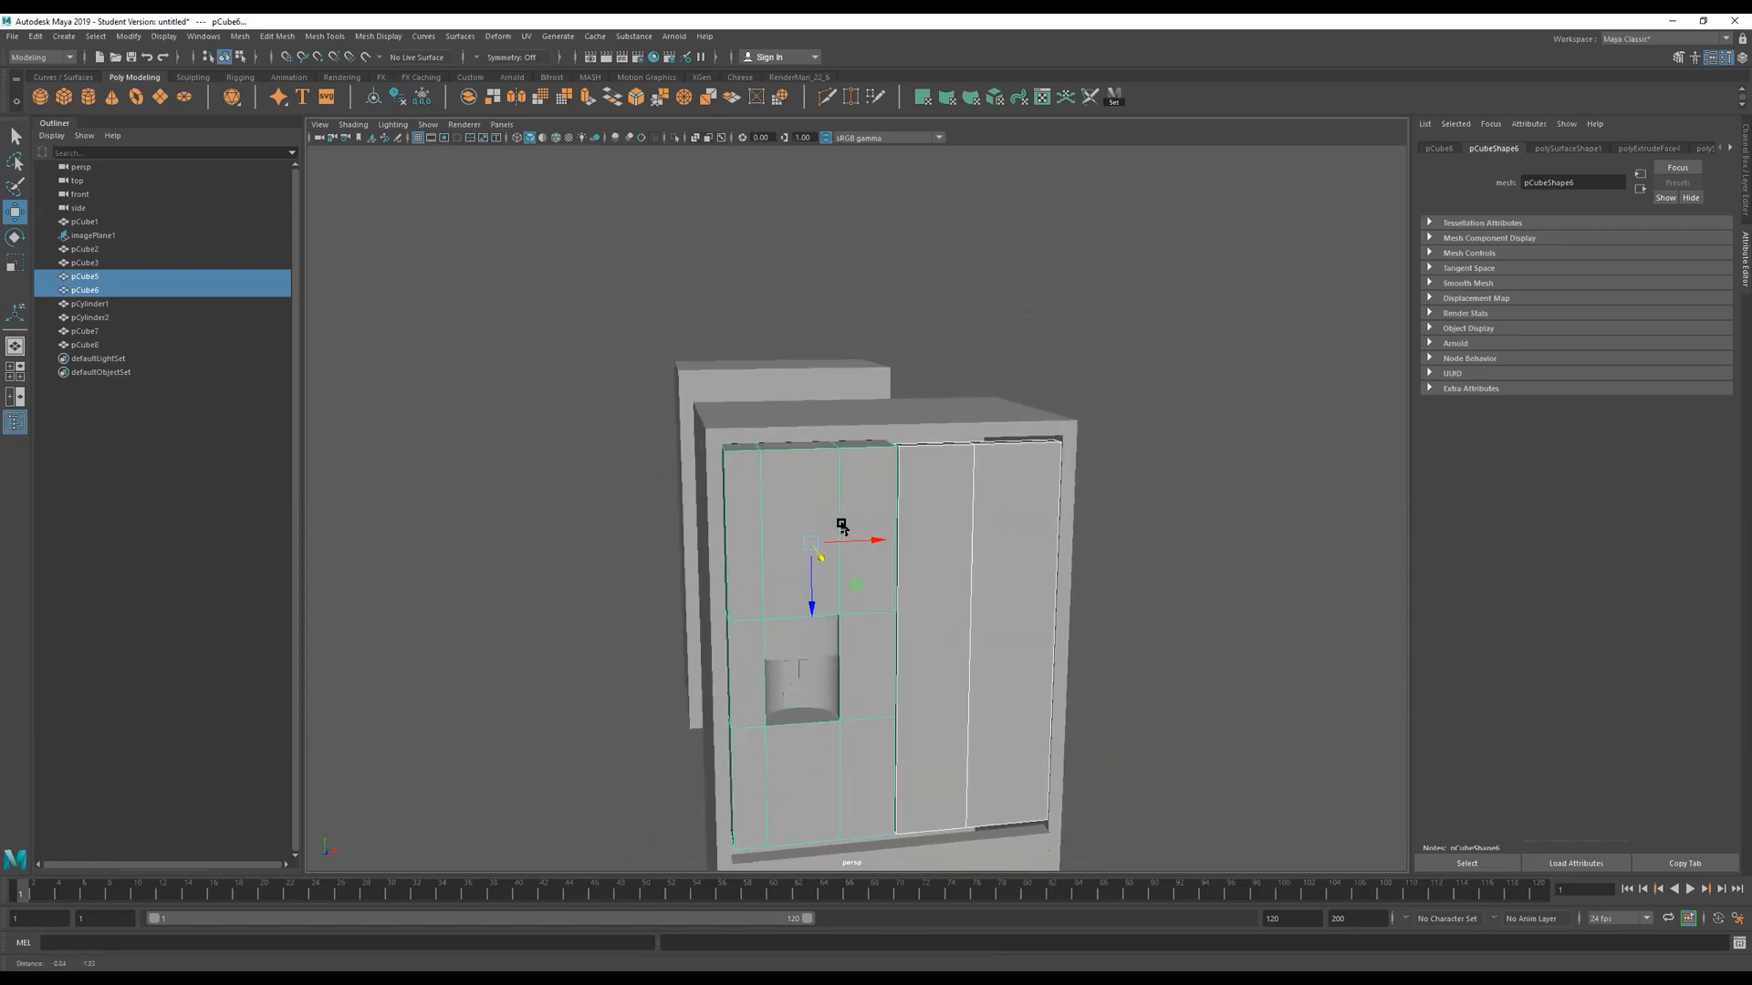
alt+drag(856, 517, 899, 493)
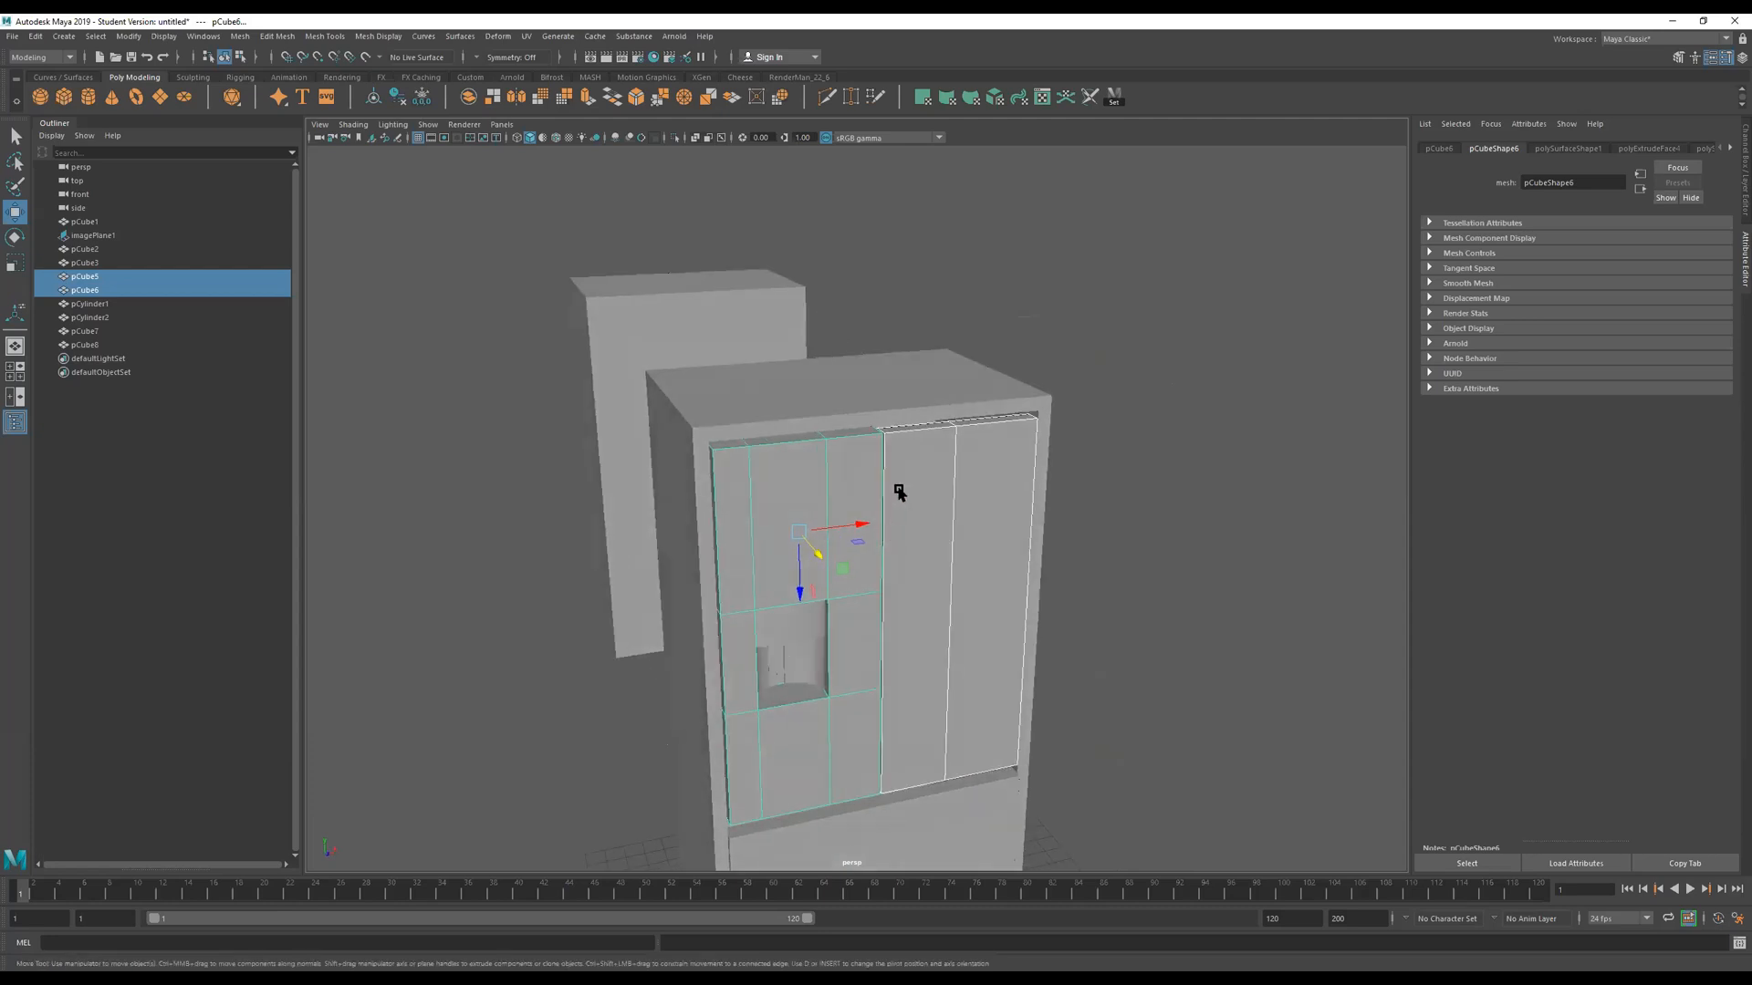
click(926, 441)
click(777, 495)
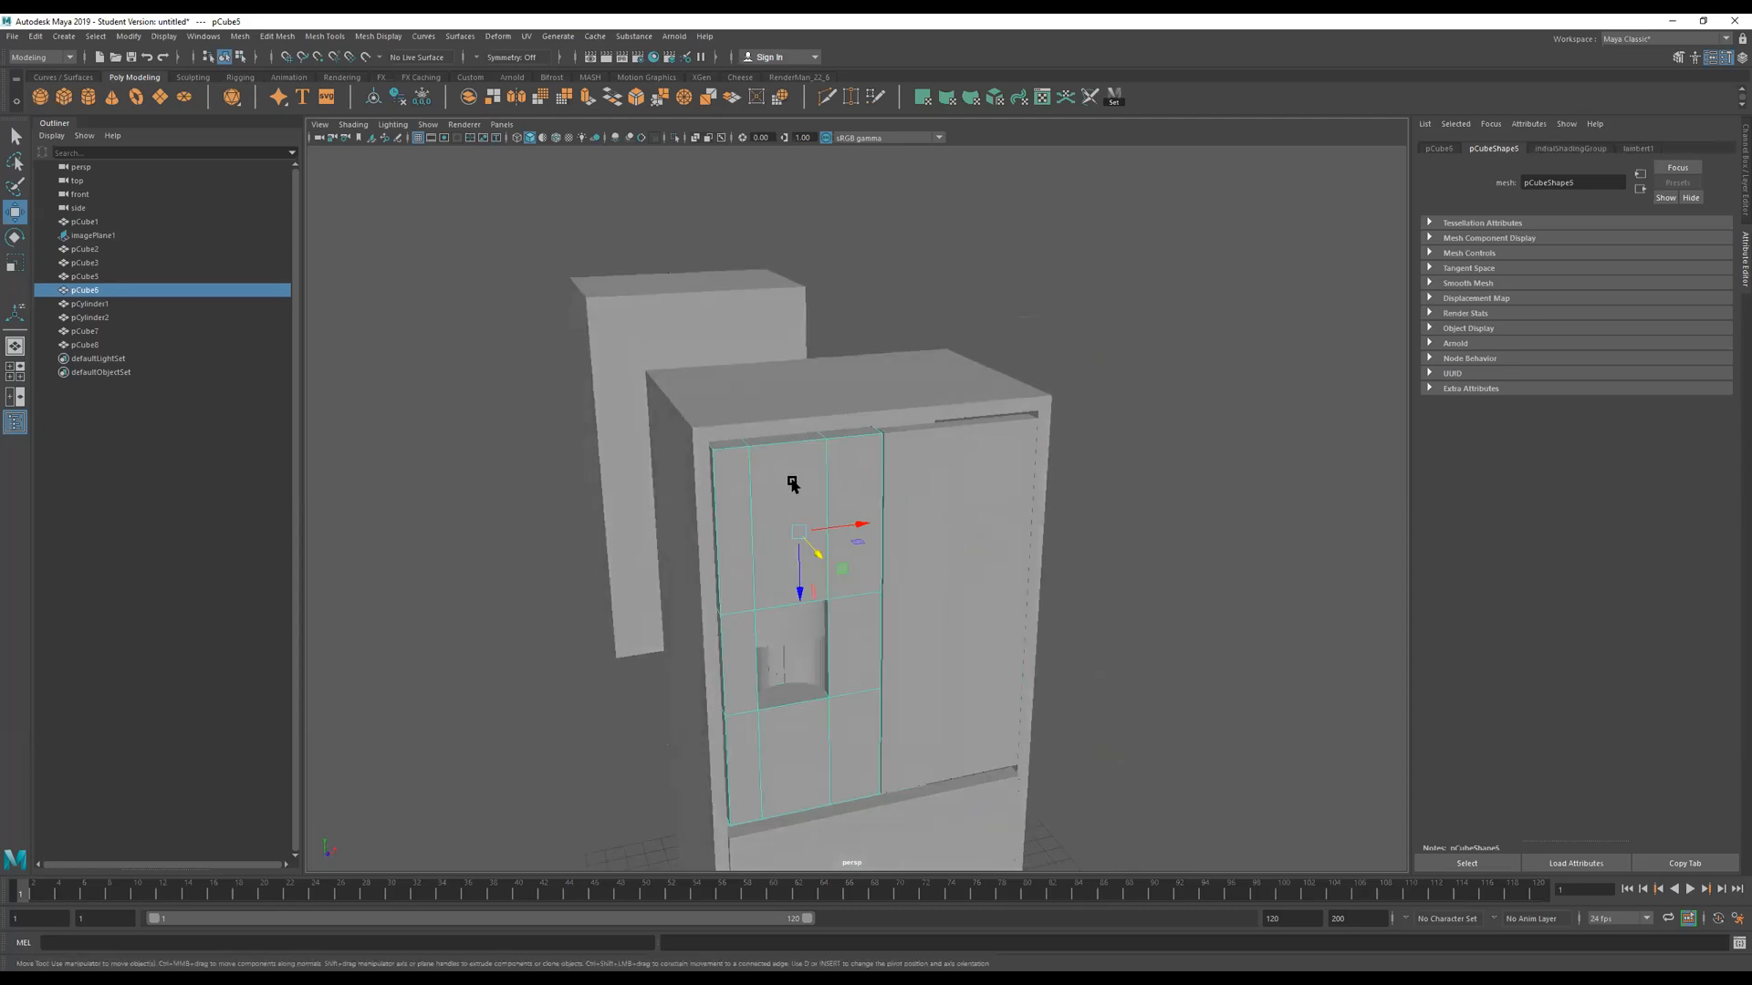
Lower the refrigerator cabinet's upper vertices to just below the tops of the doors, and return to object mode.
click(775, 402)
alt+drag(802, 457, 797, 356)
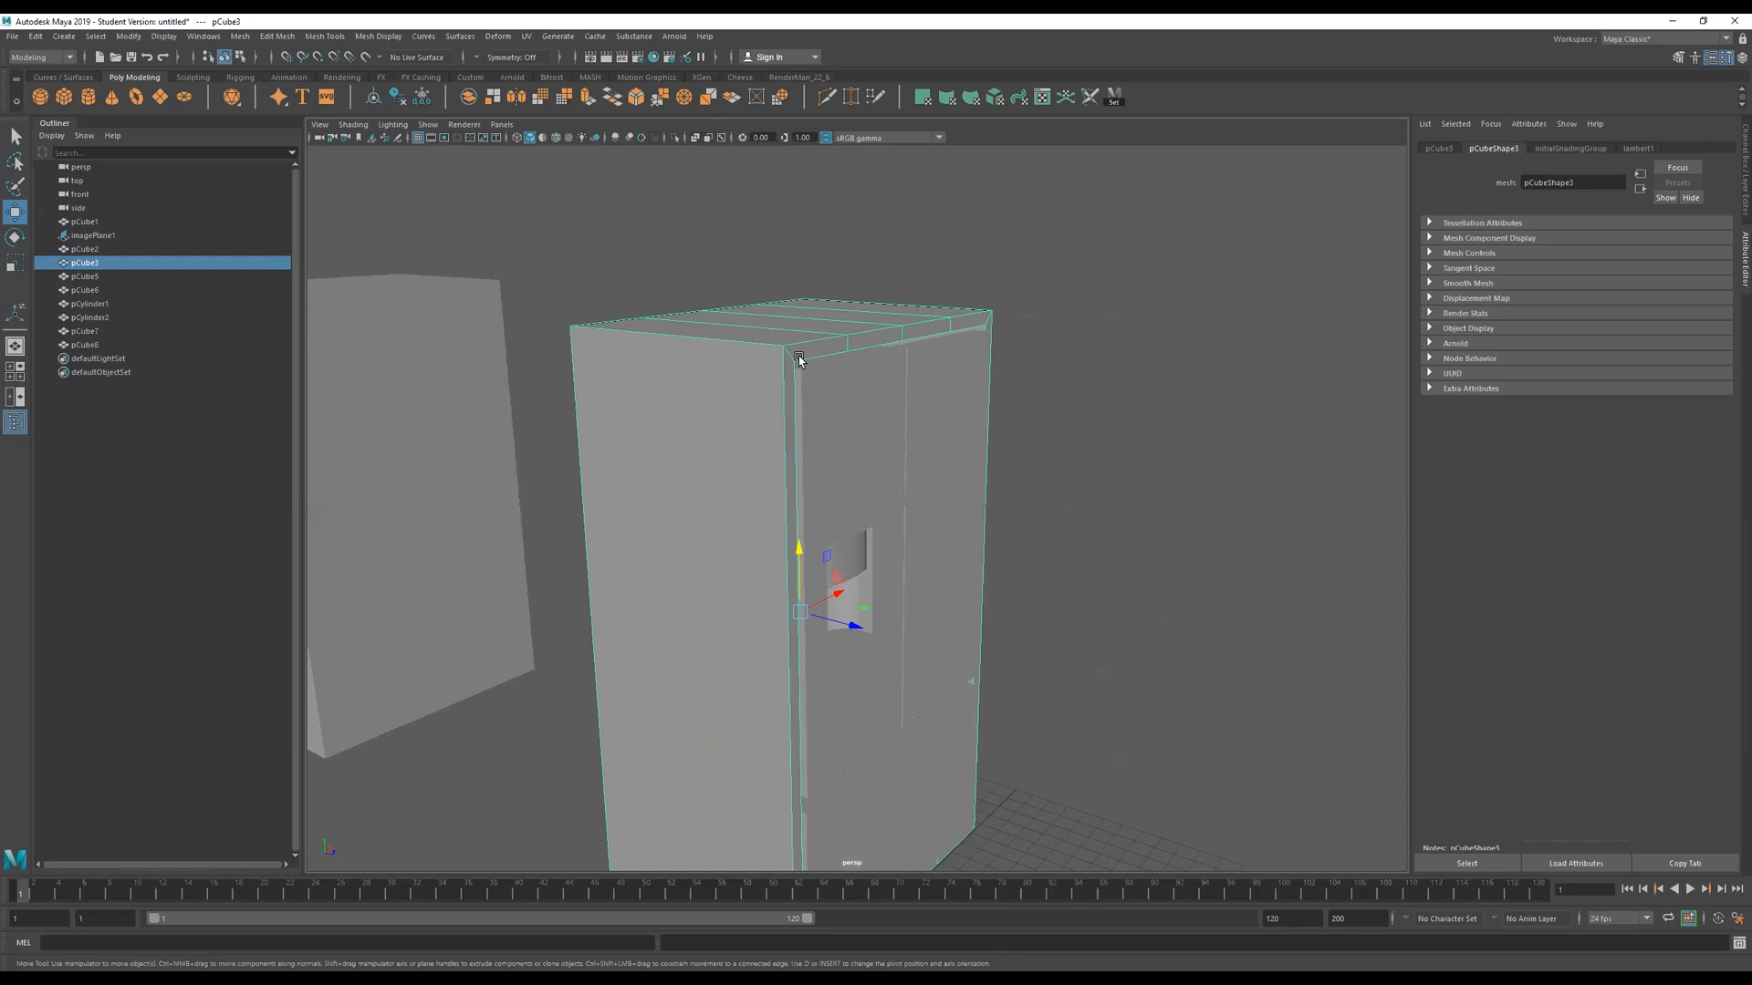
right_drag(748, 347, 536, 358)
drag(1123, 185, 425, 442)
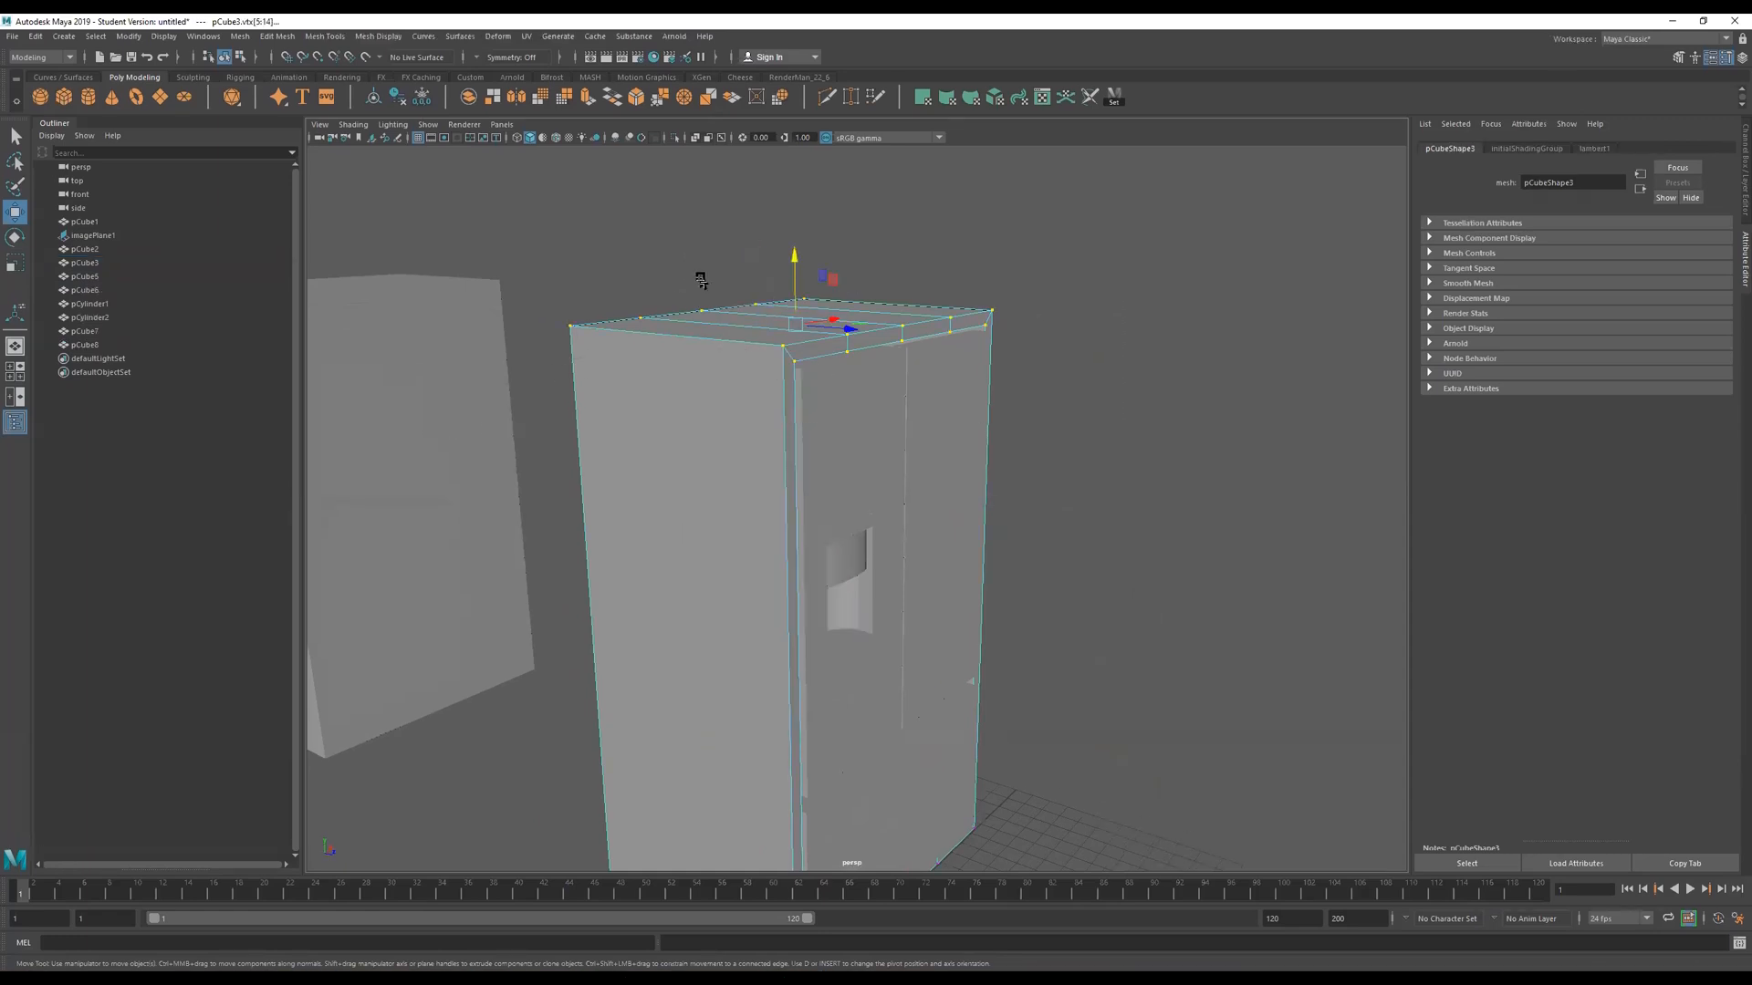
drag(790, 262, 750, 326)
alt+right_drag(816, 395, 1133, 398)
alt+drag(980, 445, 952, 446)
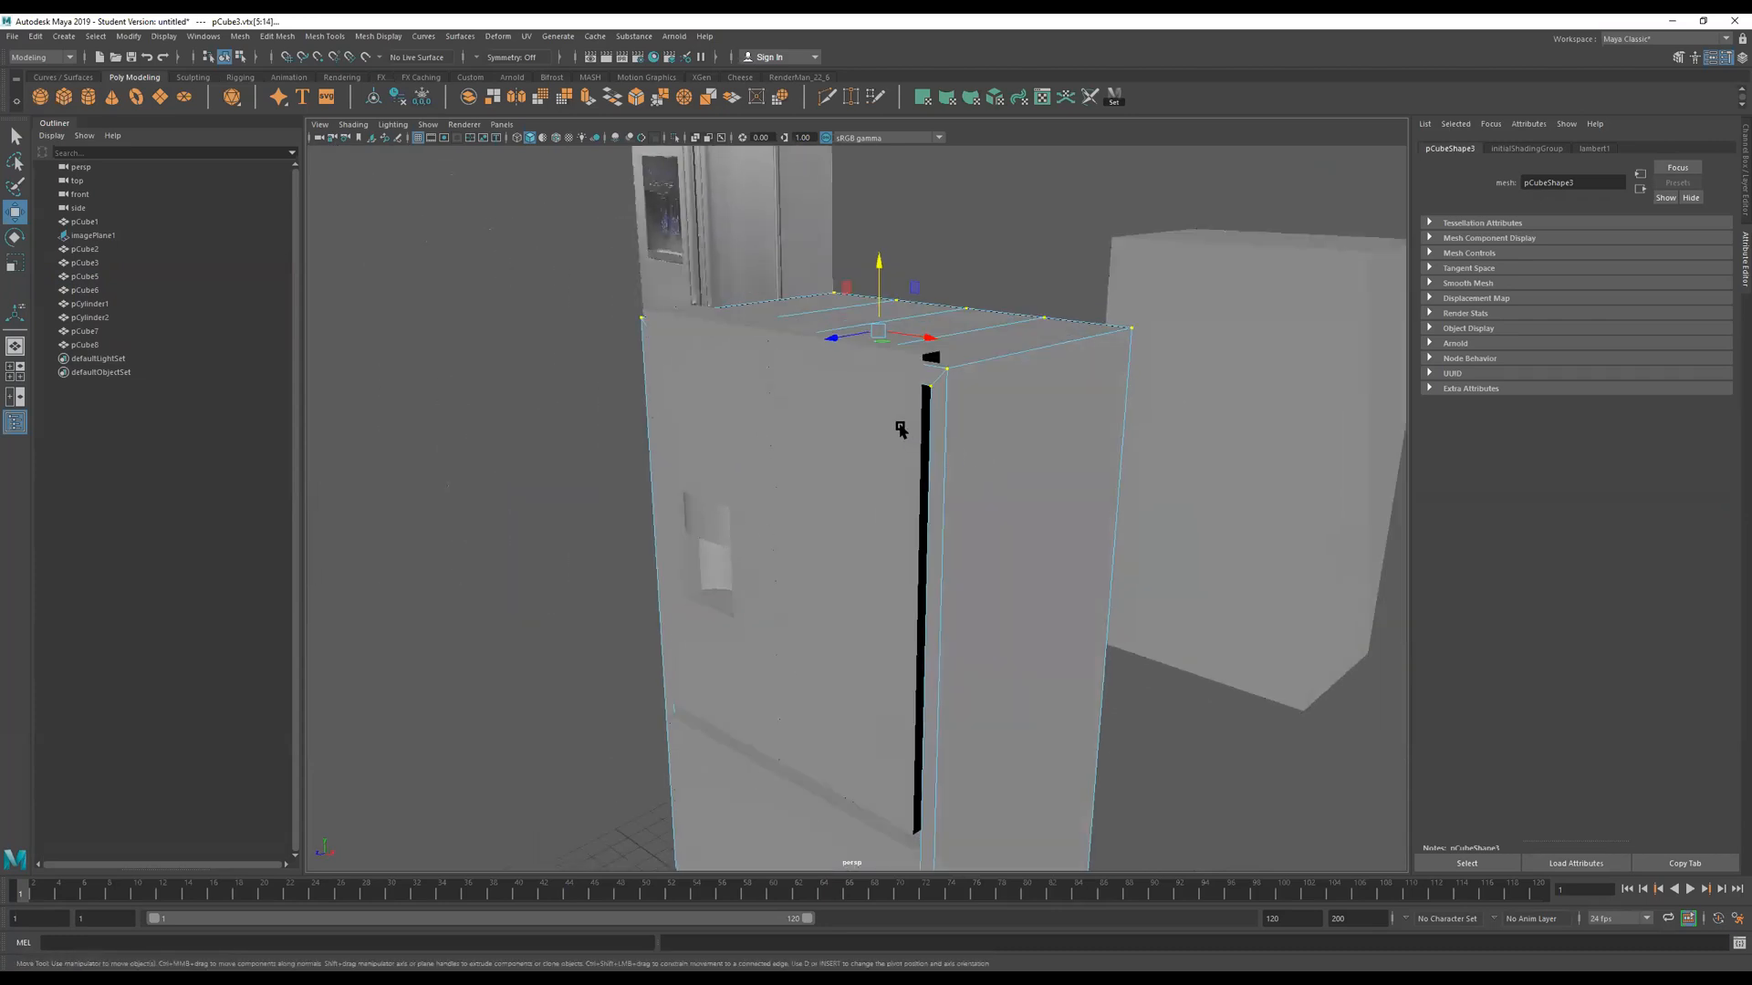
right_drag(898, 367, 1294, 109)
click(1019, 282)
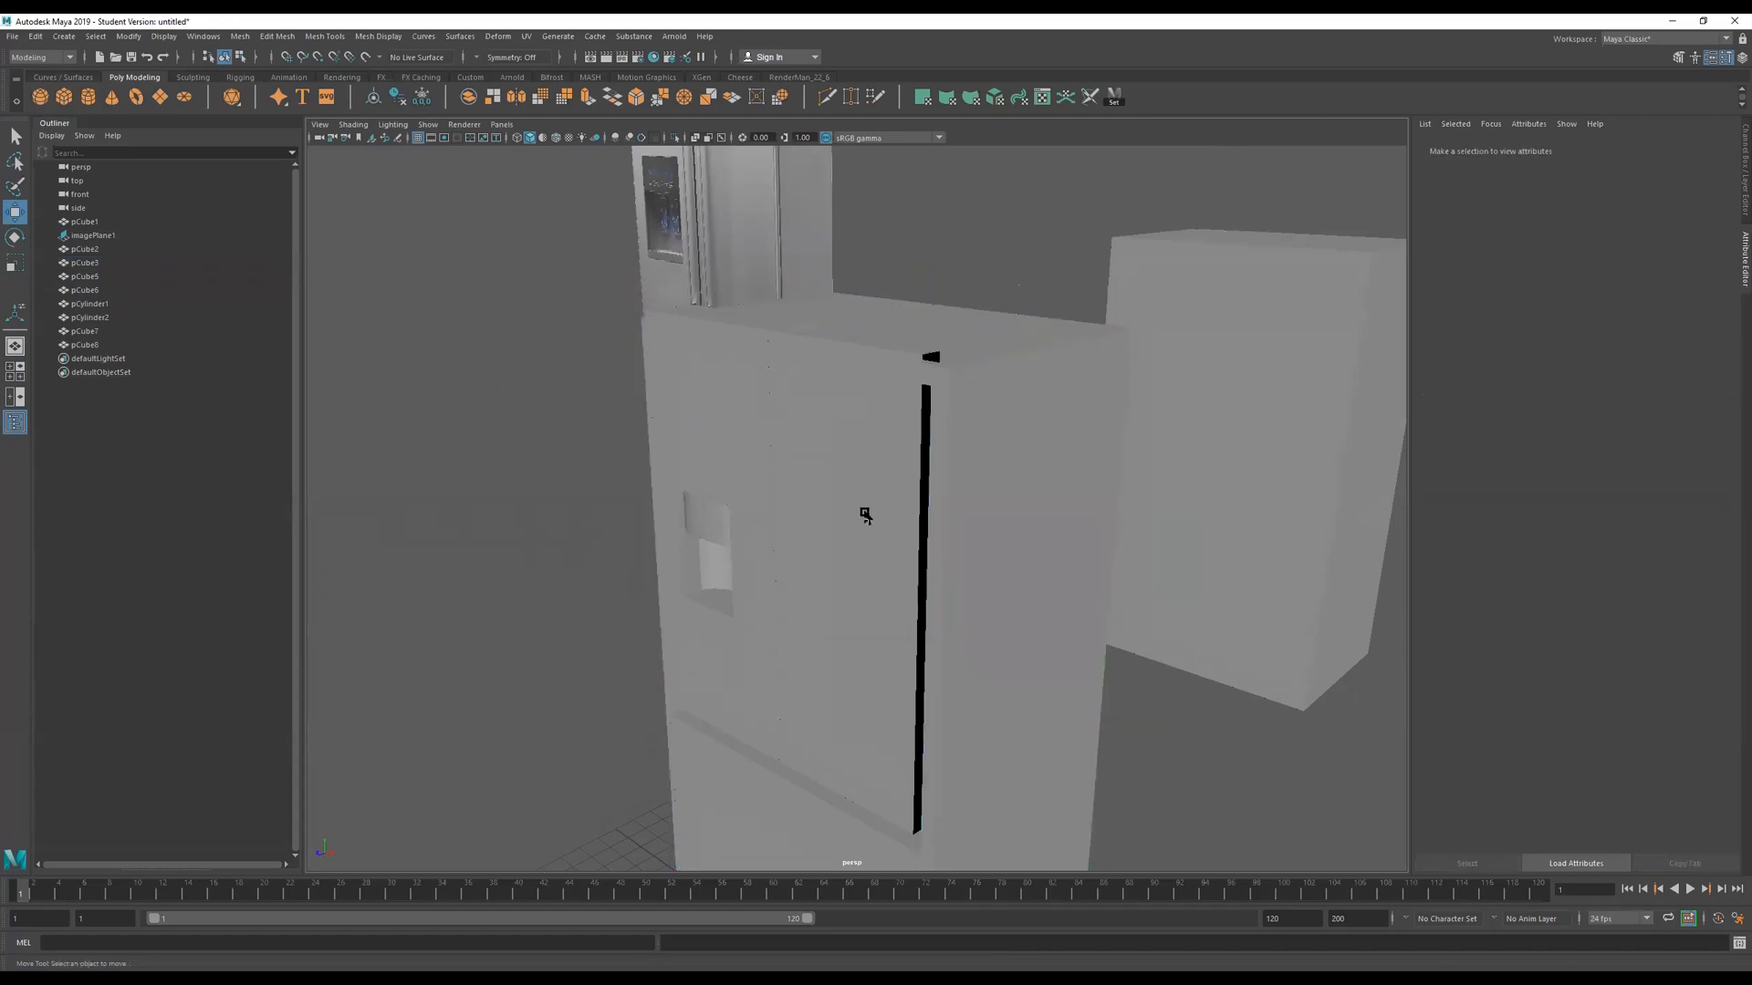
Isolate the upper door without the dispenser, fill the hole along its outer side, and show the whole scene in object mode again.
click(863, 519)
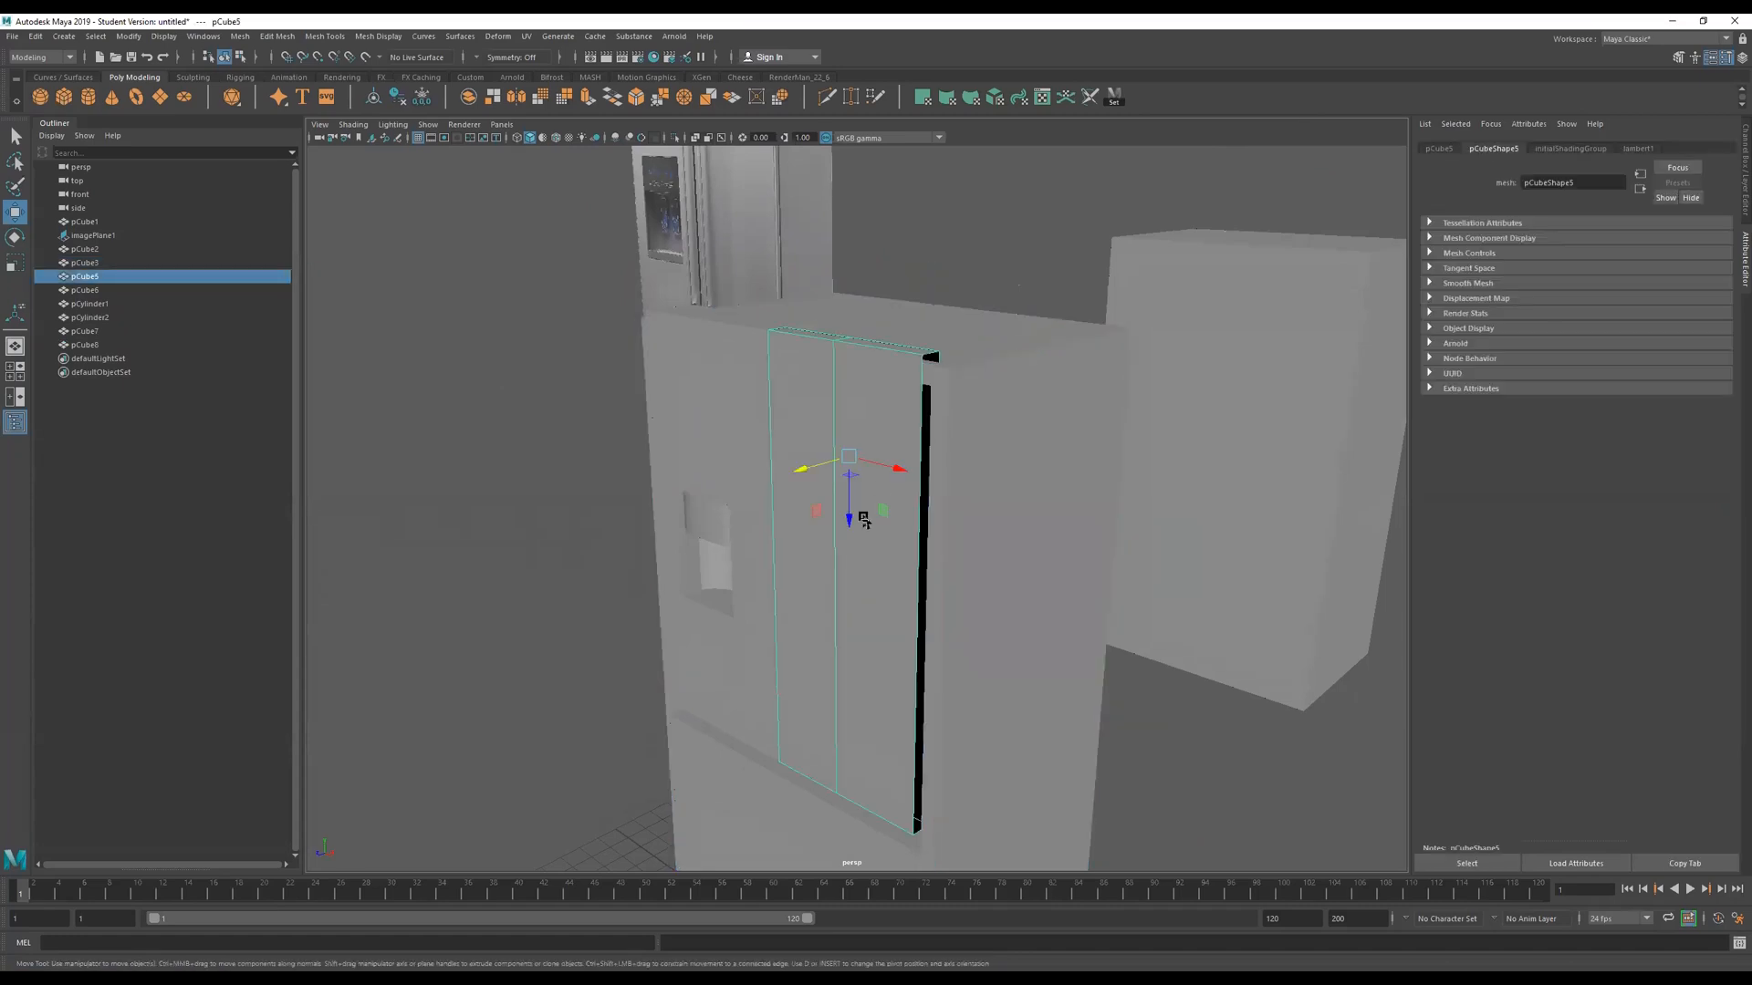
click(675, 137)
alt+drag(1049, 419, 1004, 386)
alt+middle_drag(1003, 386, 1002, 375)
right_drag(873, 384, 896, 336)
click(904, 330)
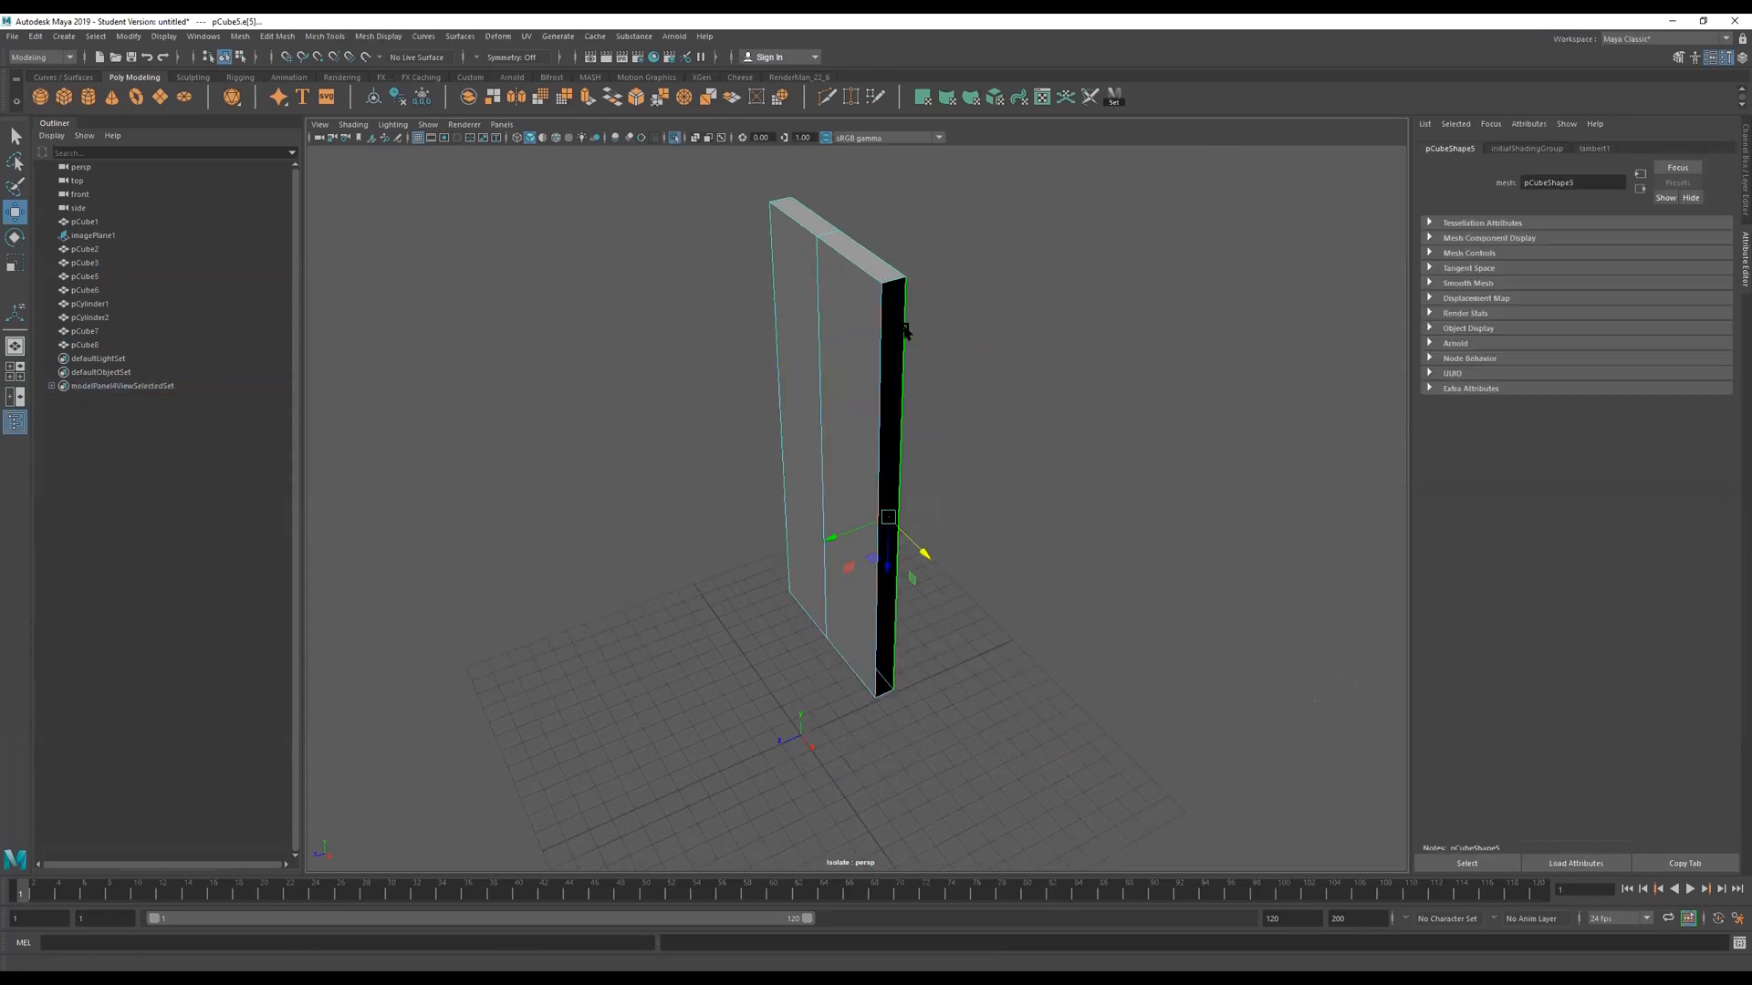
shift+right_drag(939, 452, 944, 619)
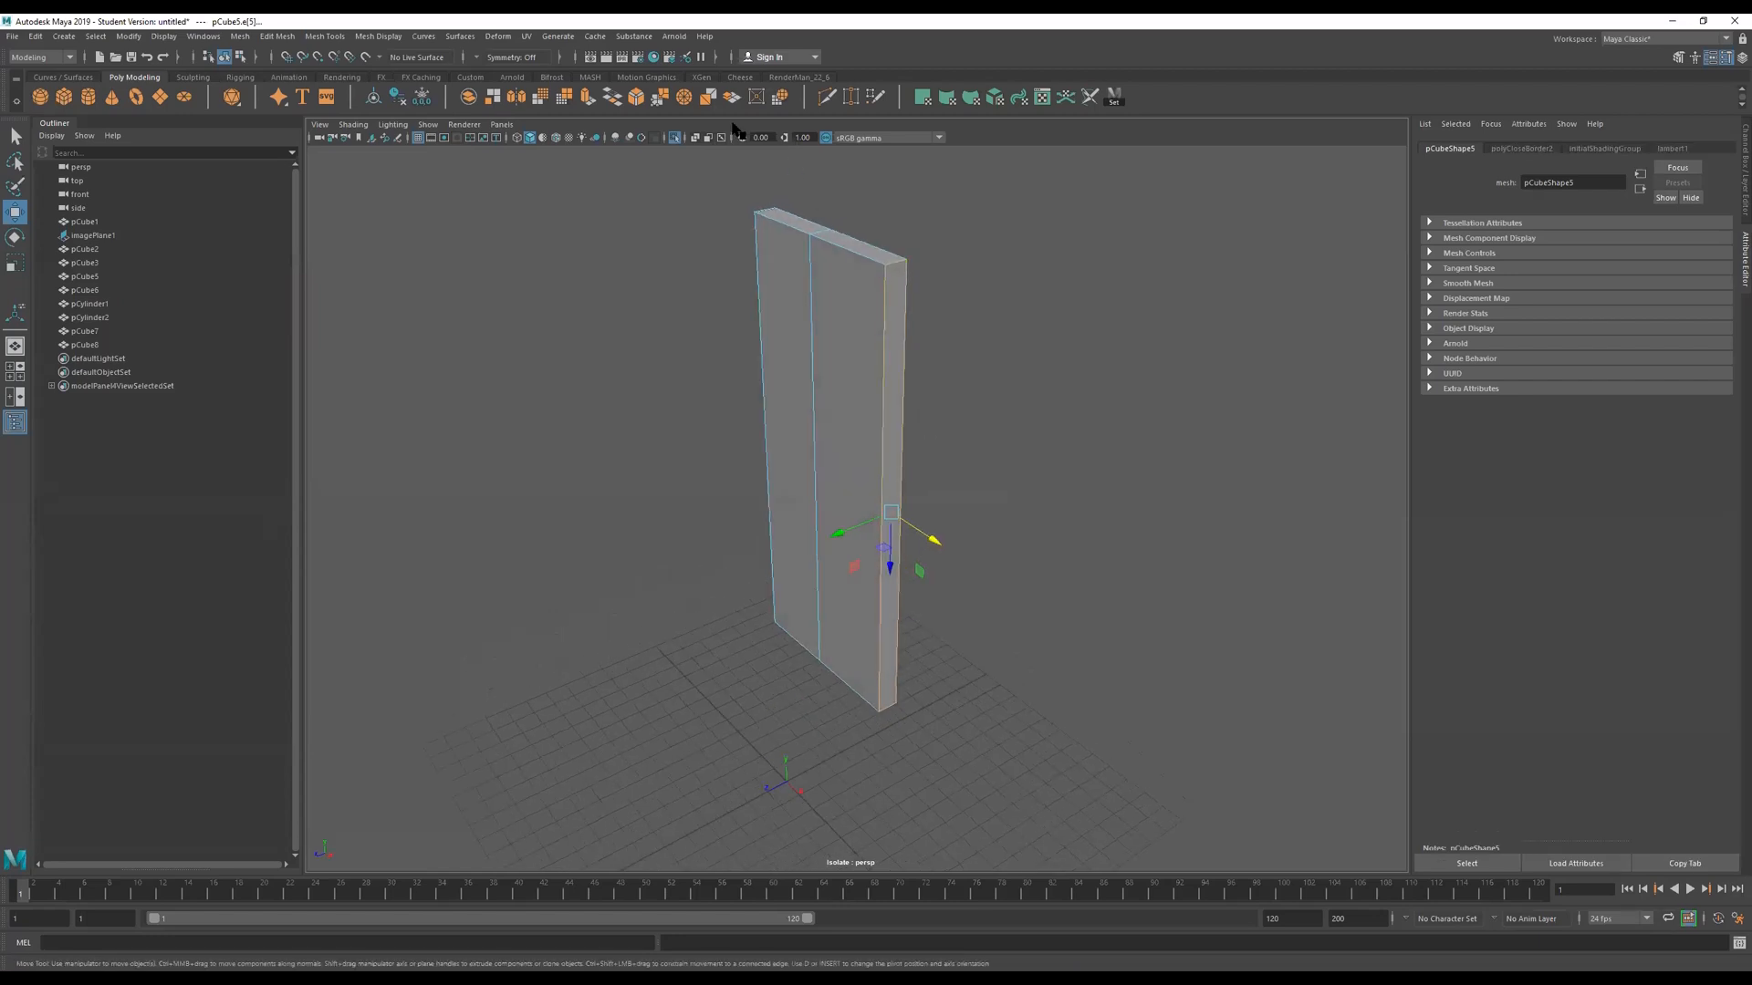
click(674, 137)
right_click(956, 377)
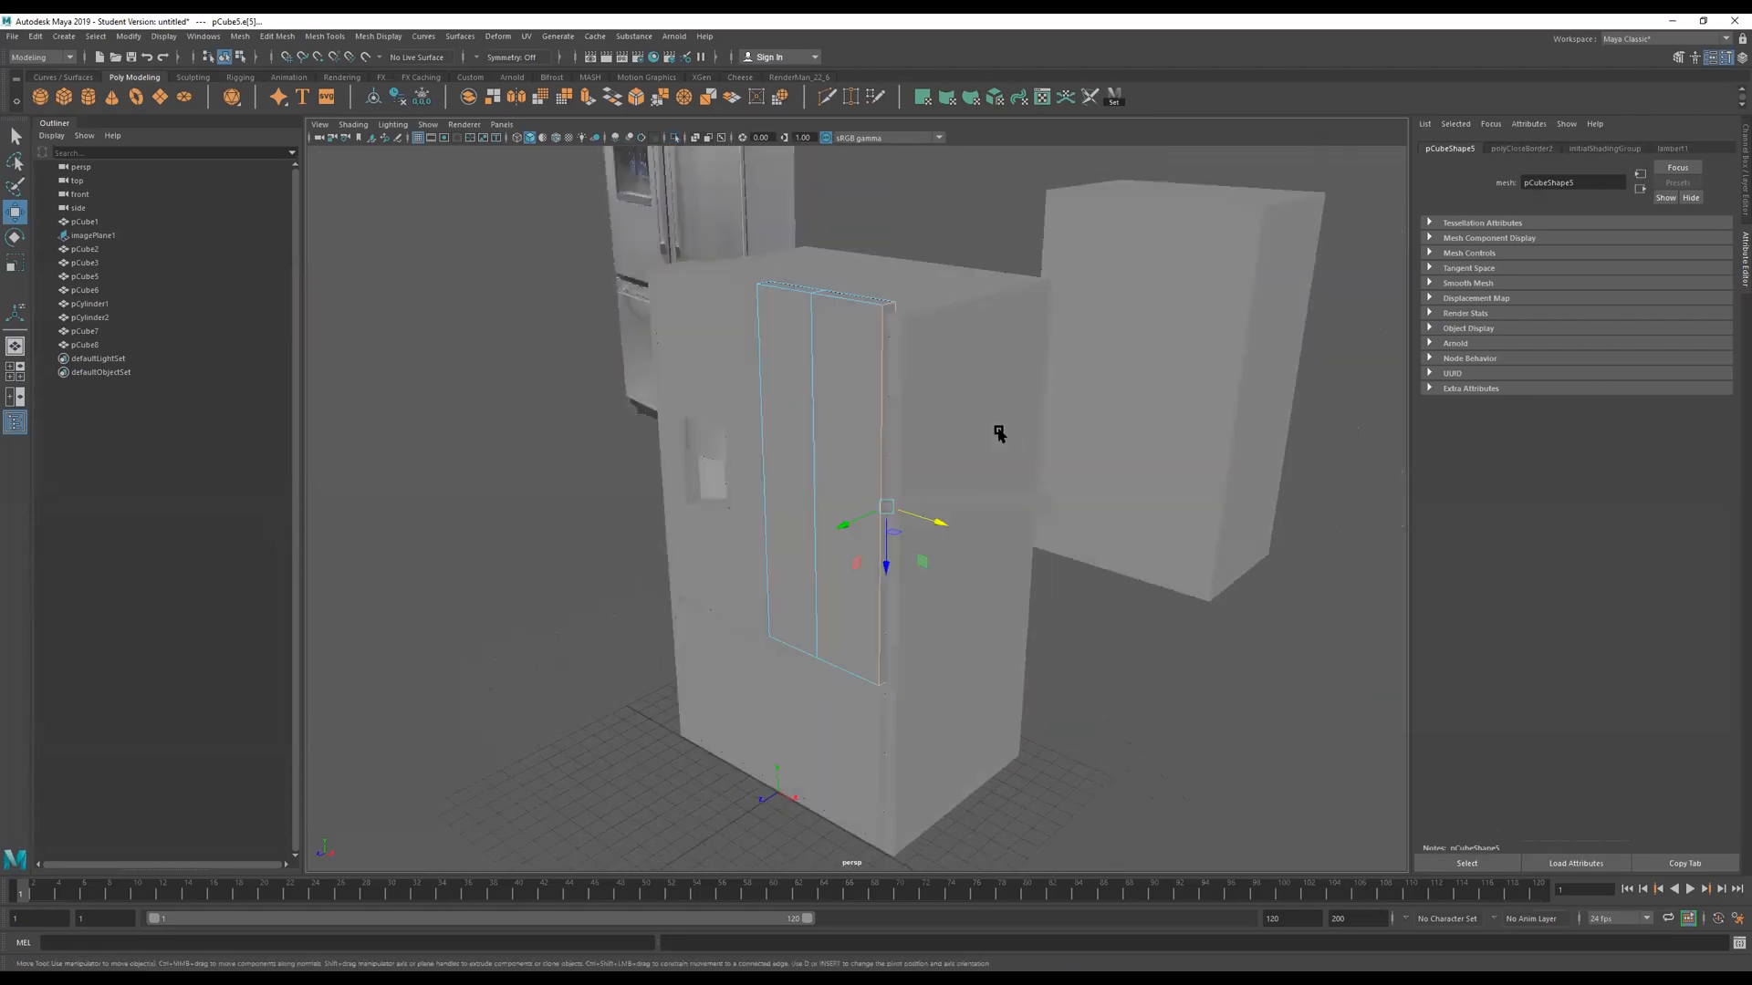
right_drag(1200, 276, 1203, 274)
click(1313, 557)
Create a polygon cylinder in front of the refrigerator and scale it into a tall, slim shape.
alt+drag(896, 630, 1076, 584)
alt+middle_drag(904, 559, 1043, 489)
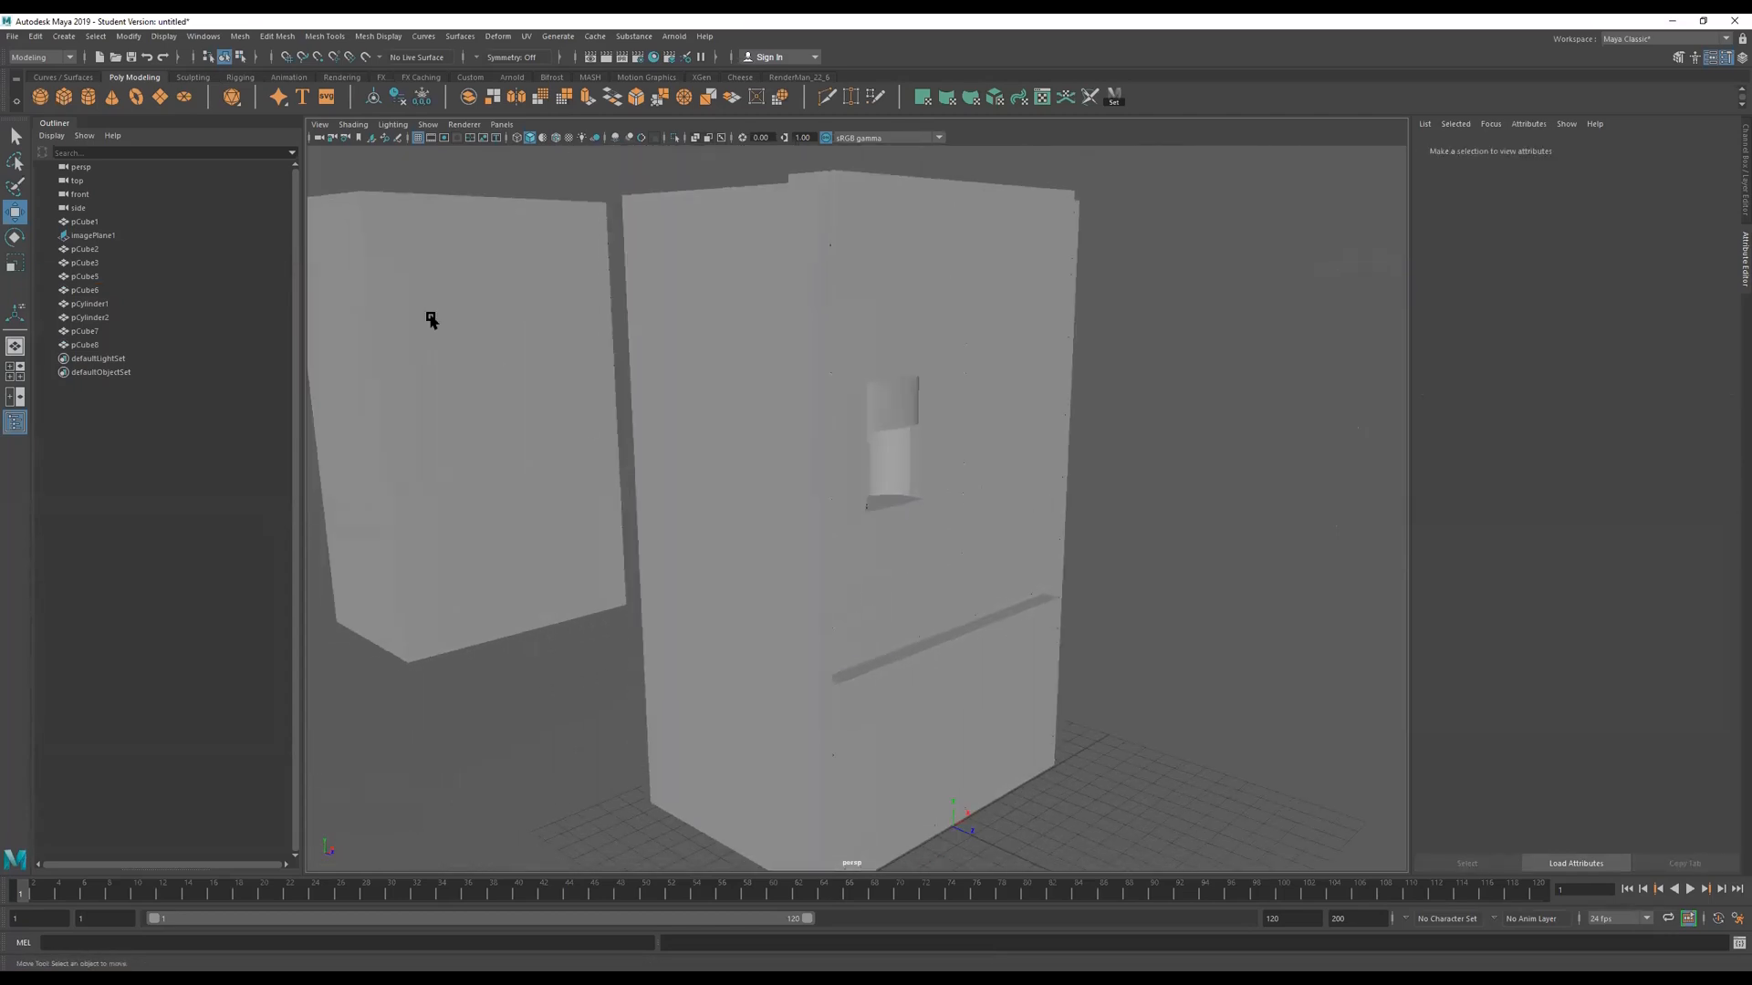
scroll(639, 448, down, 5)
alt+right_drag(638, 449, 228, 447)
alt+drag(723, 457, 639, 479)
alt+right_drag(638, 479, 1478, 485)
alt+drag(939, 577, 904, 432)
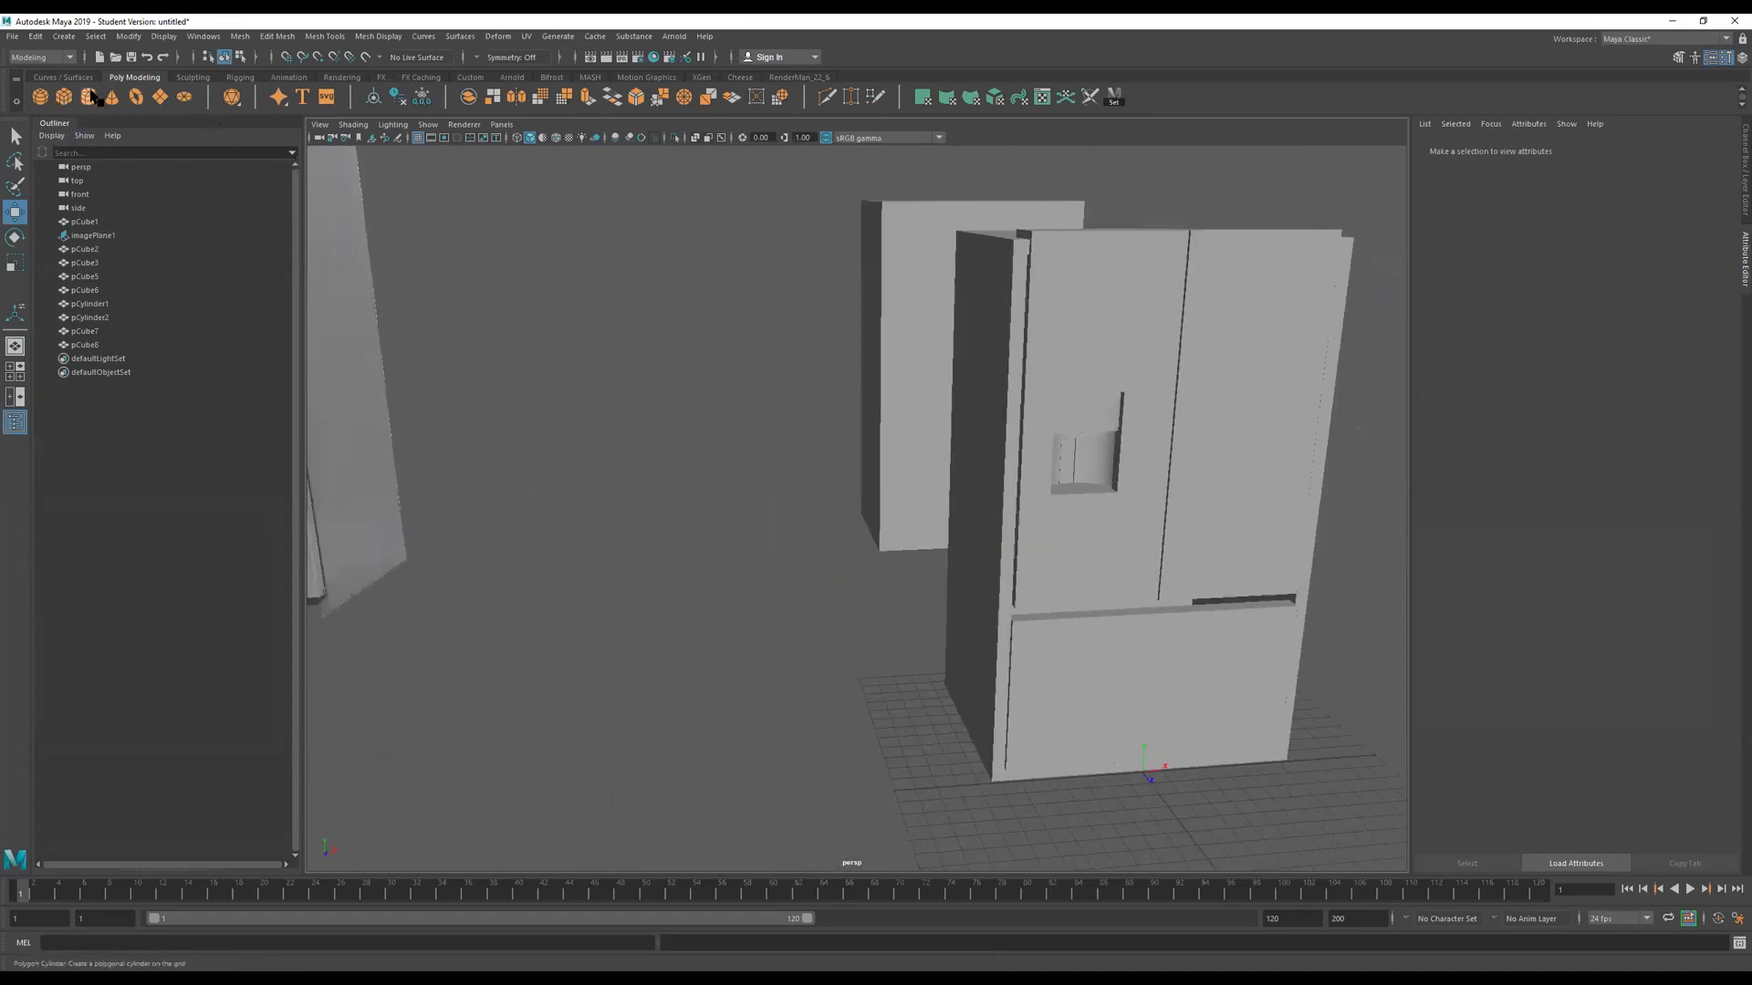
alt+right_drag(981, 621, 814, 650)
key(r)
drag(1043, 618, 1034, 219)
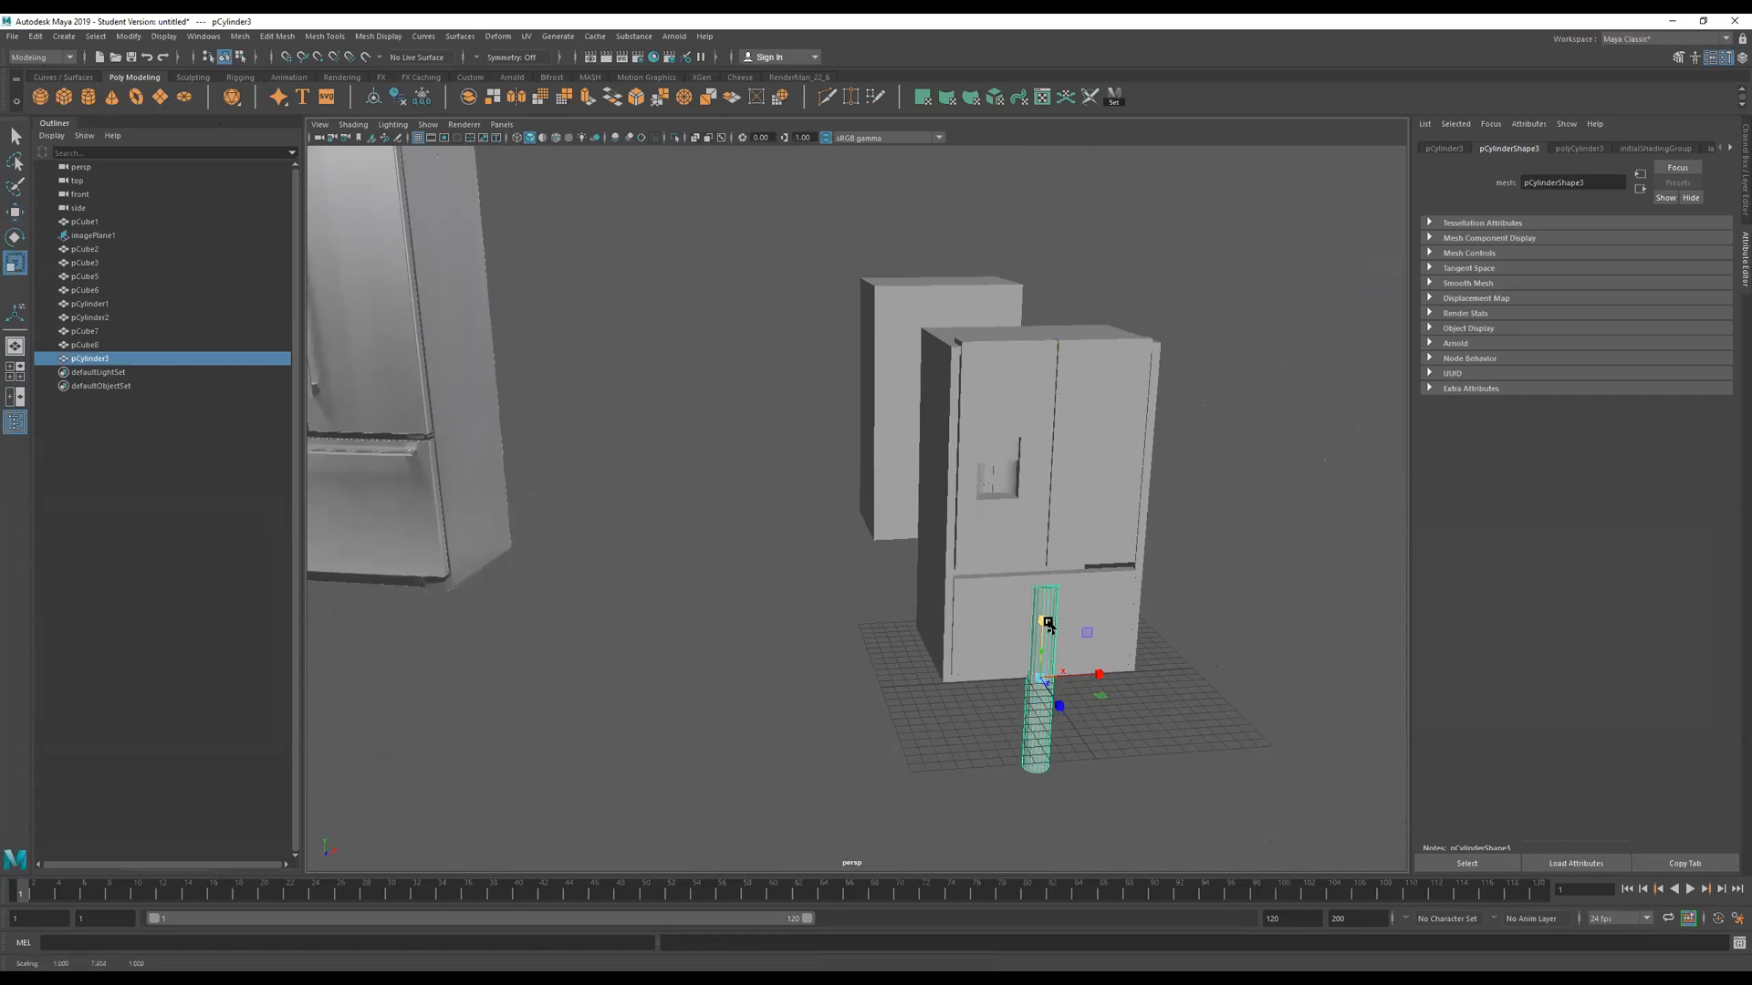
drag(1048, 623, 1050, 449)
Move the tall cylinder up and out beside the upper part of the refrigerator cabinet.
alt+right_drag(1075, 474, 989, 516)
key(w)
drag(1031, 616, 940, 500)
alt+right_drag(818, 356, 886, 359)
alt+drag(887, 359, 979, 370)
key(r)
alt+drag(1008, 538, 1024, 476)
Cut an edge loop around the cylinder near its lower end with the Multi-Cut tool.
click(824, 99)
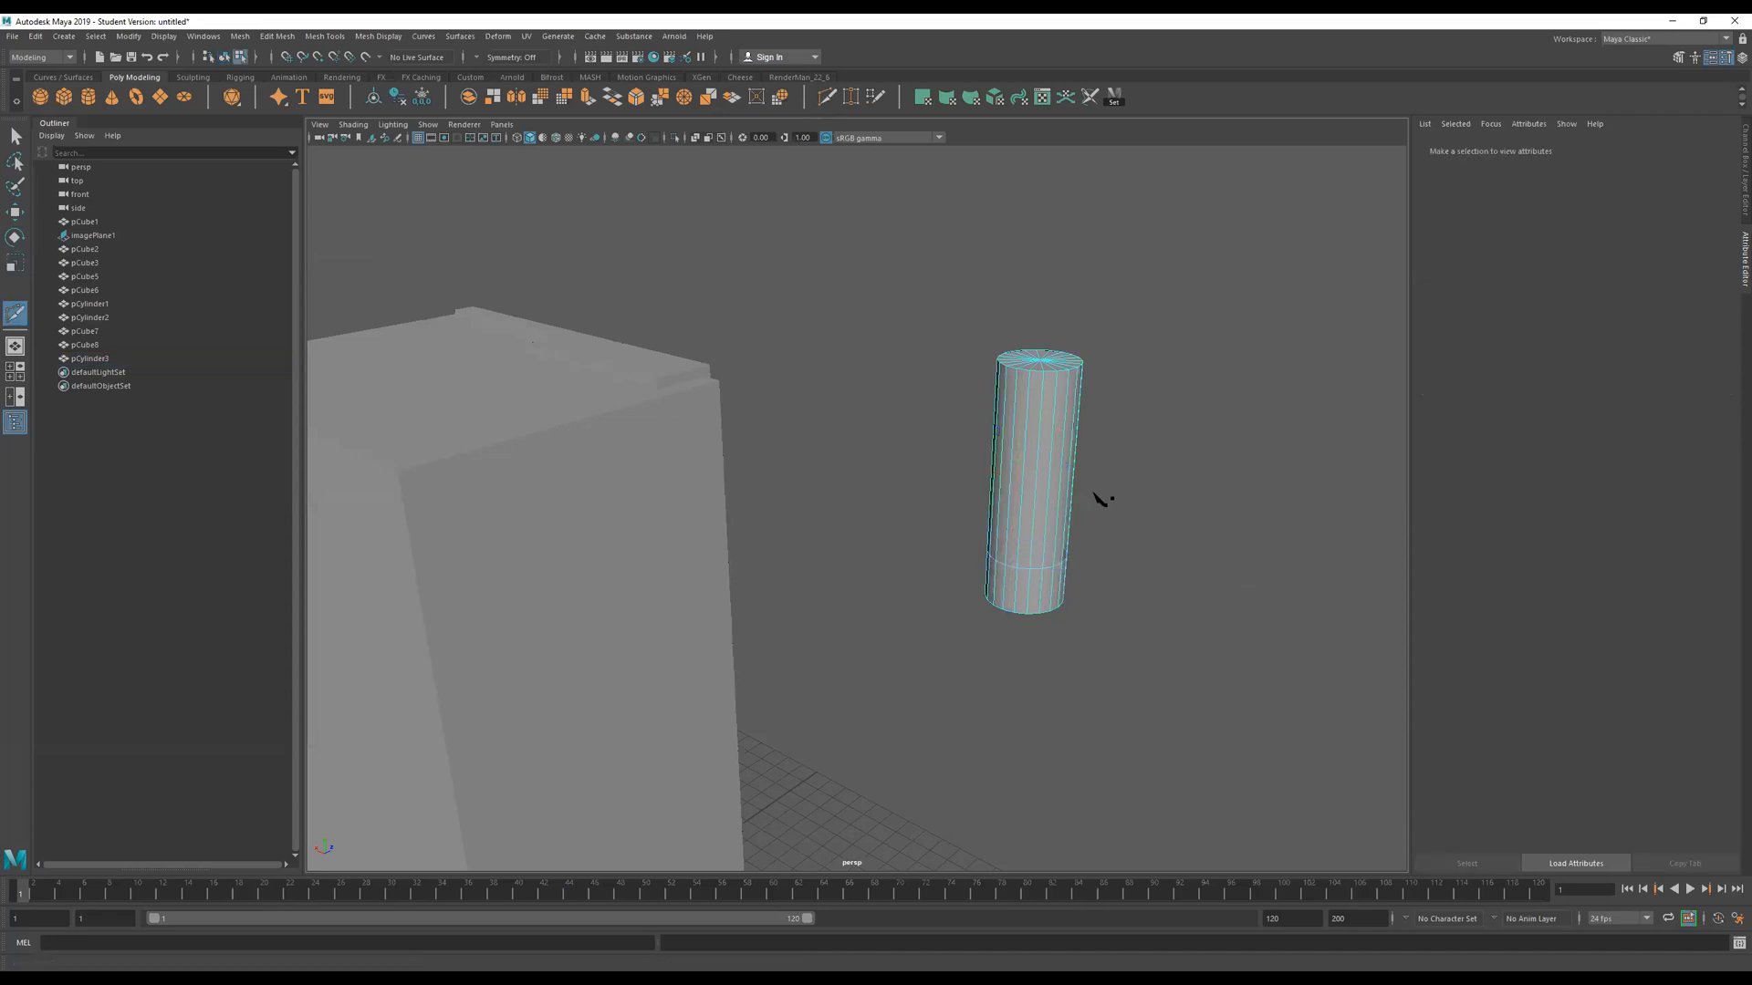
alt+drag(1095, 514, 916, 474)
alt+right_drag(945, 573, 1374, 440)
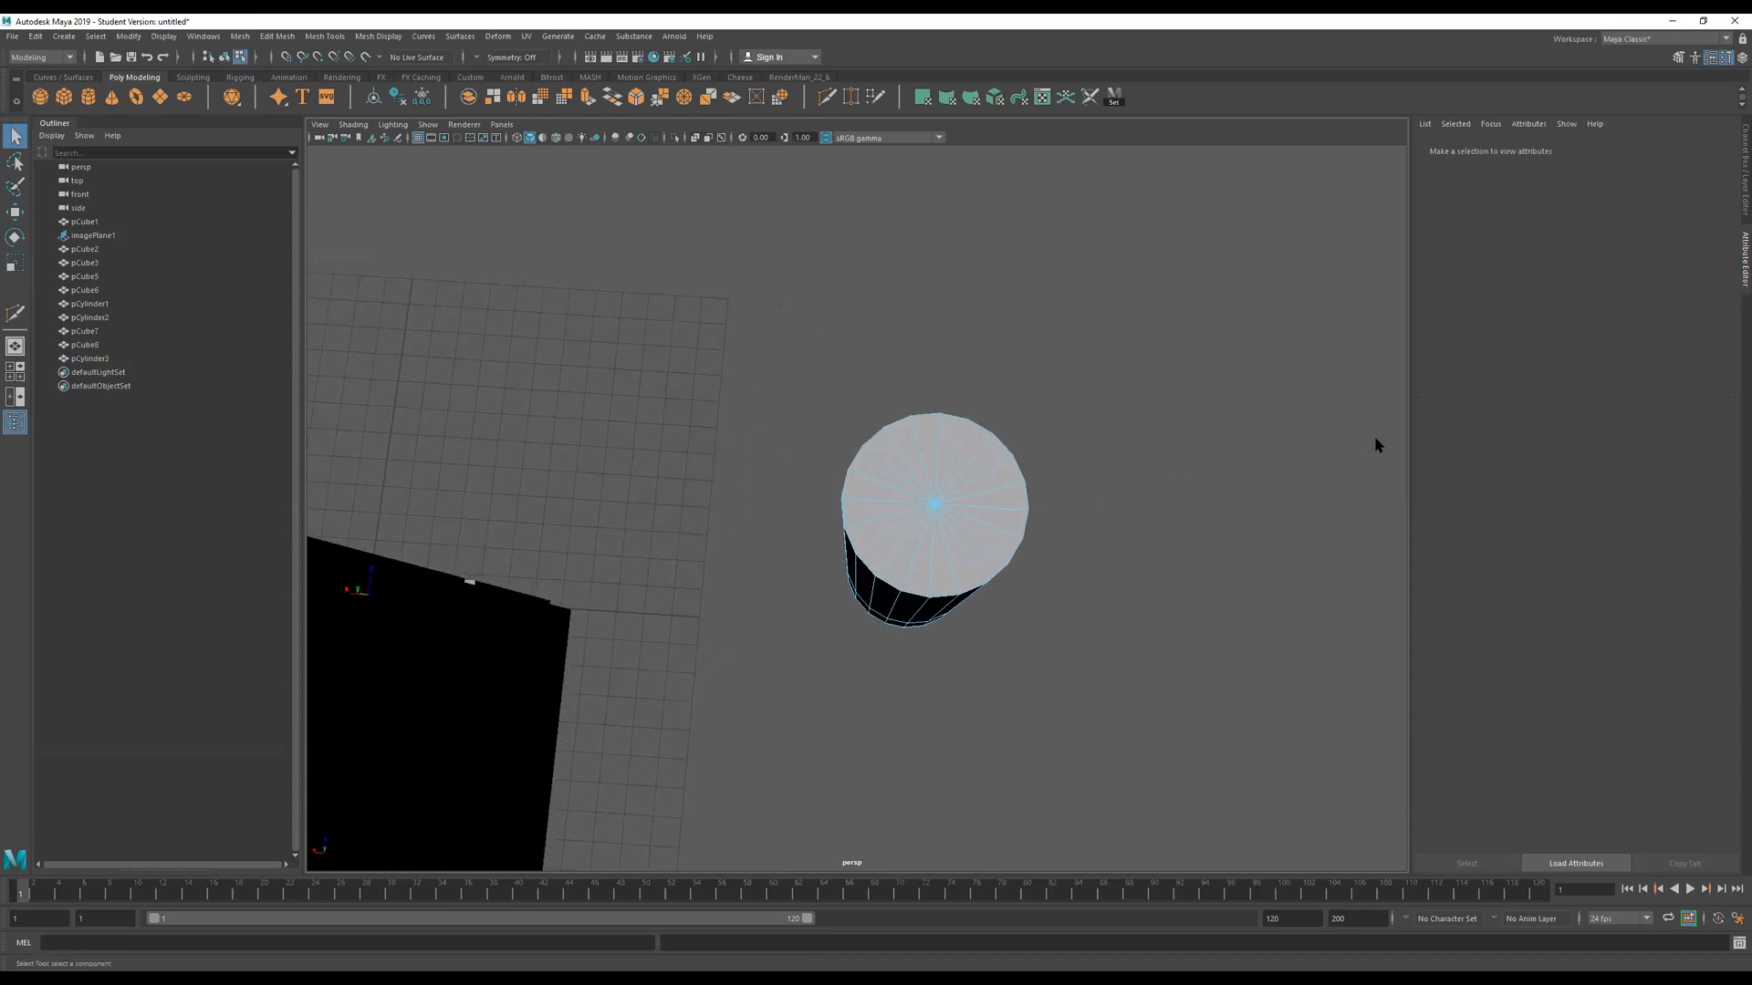
Extrude four adjacent side faces above the cylinder's edge loop and pull them outward into a mounting plate.
alt+middle_drag(1000, 437, 939, 355)
alt+right_drag(809, 353, 832, 367)
alt+drag(834, 367, 848, 466)
alt+middle_drag(854, 363, 918, 150)
alt+drag(917, 151, 836, 278)
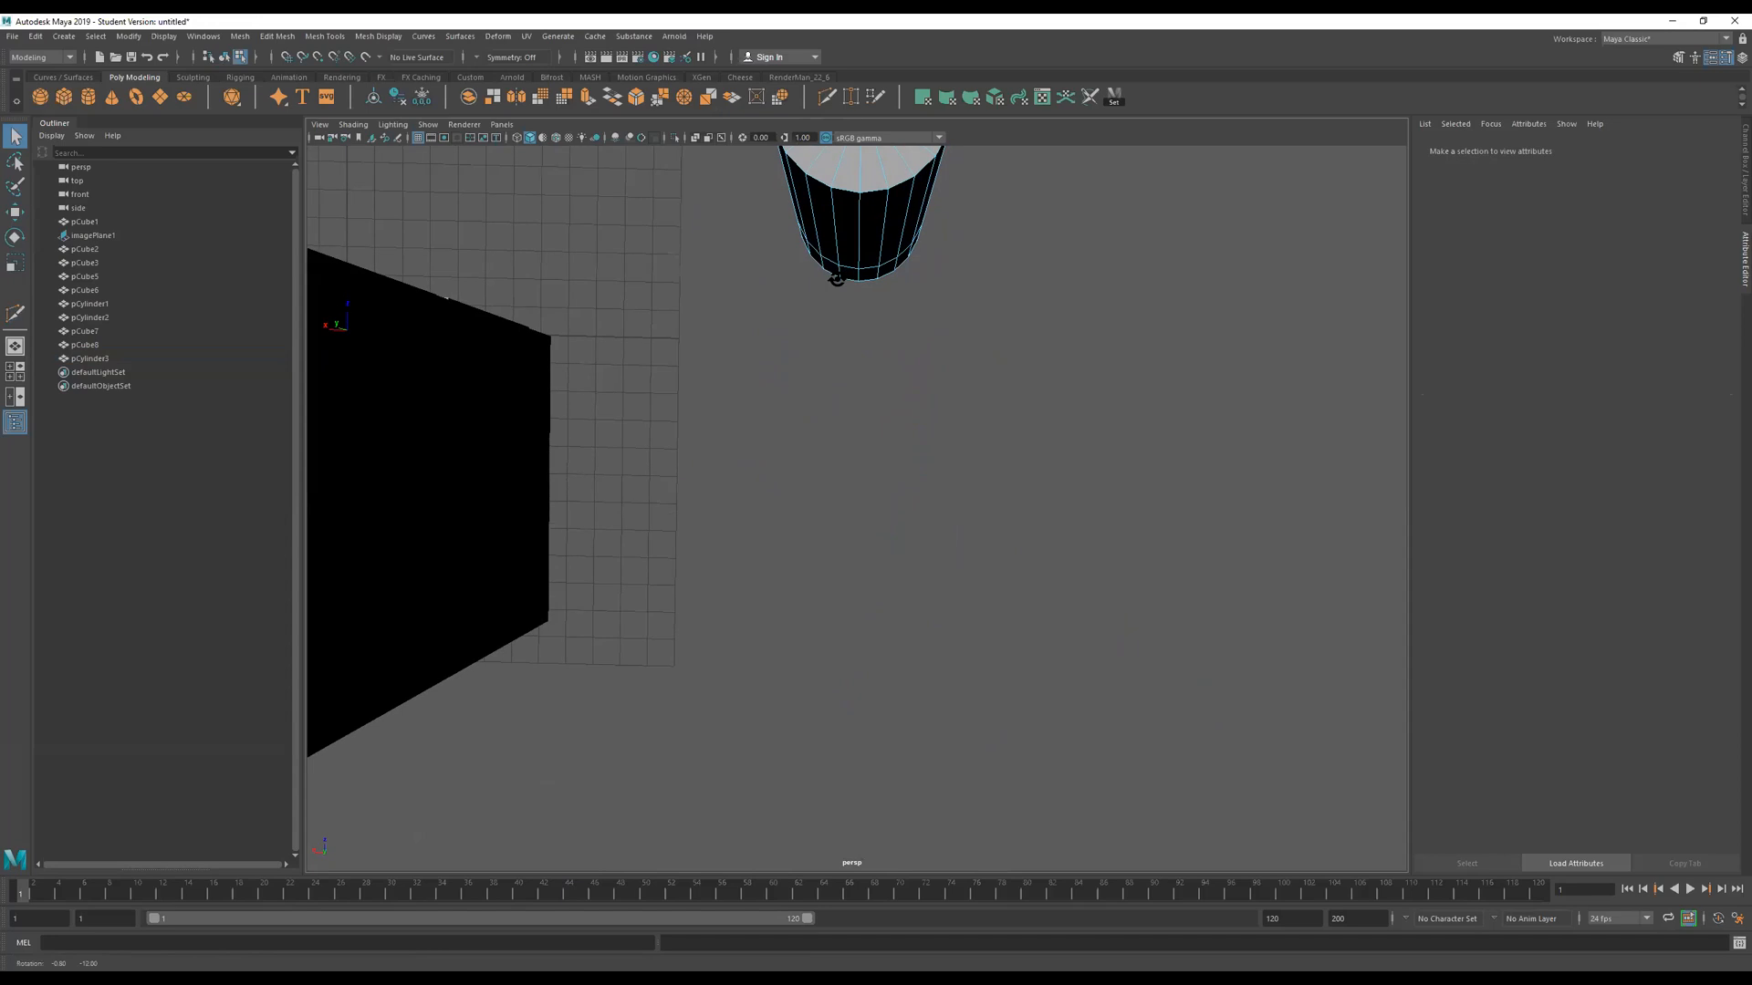
right_drag(861, 221, 862, 261)
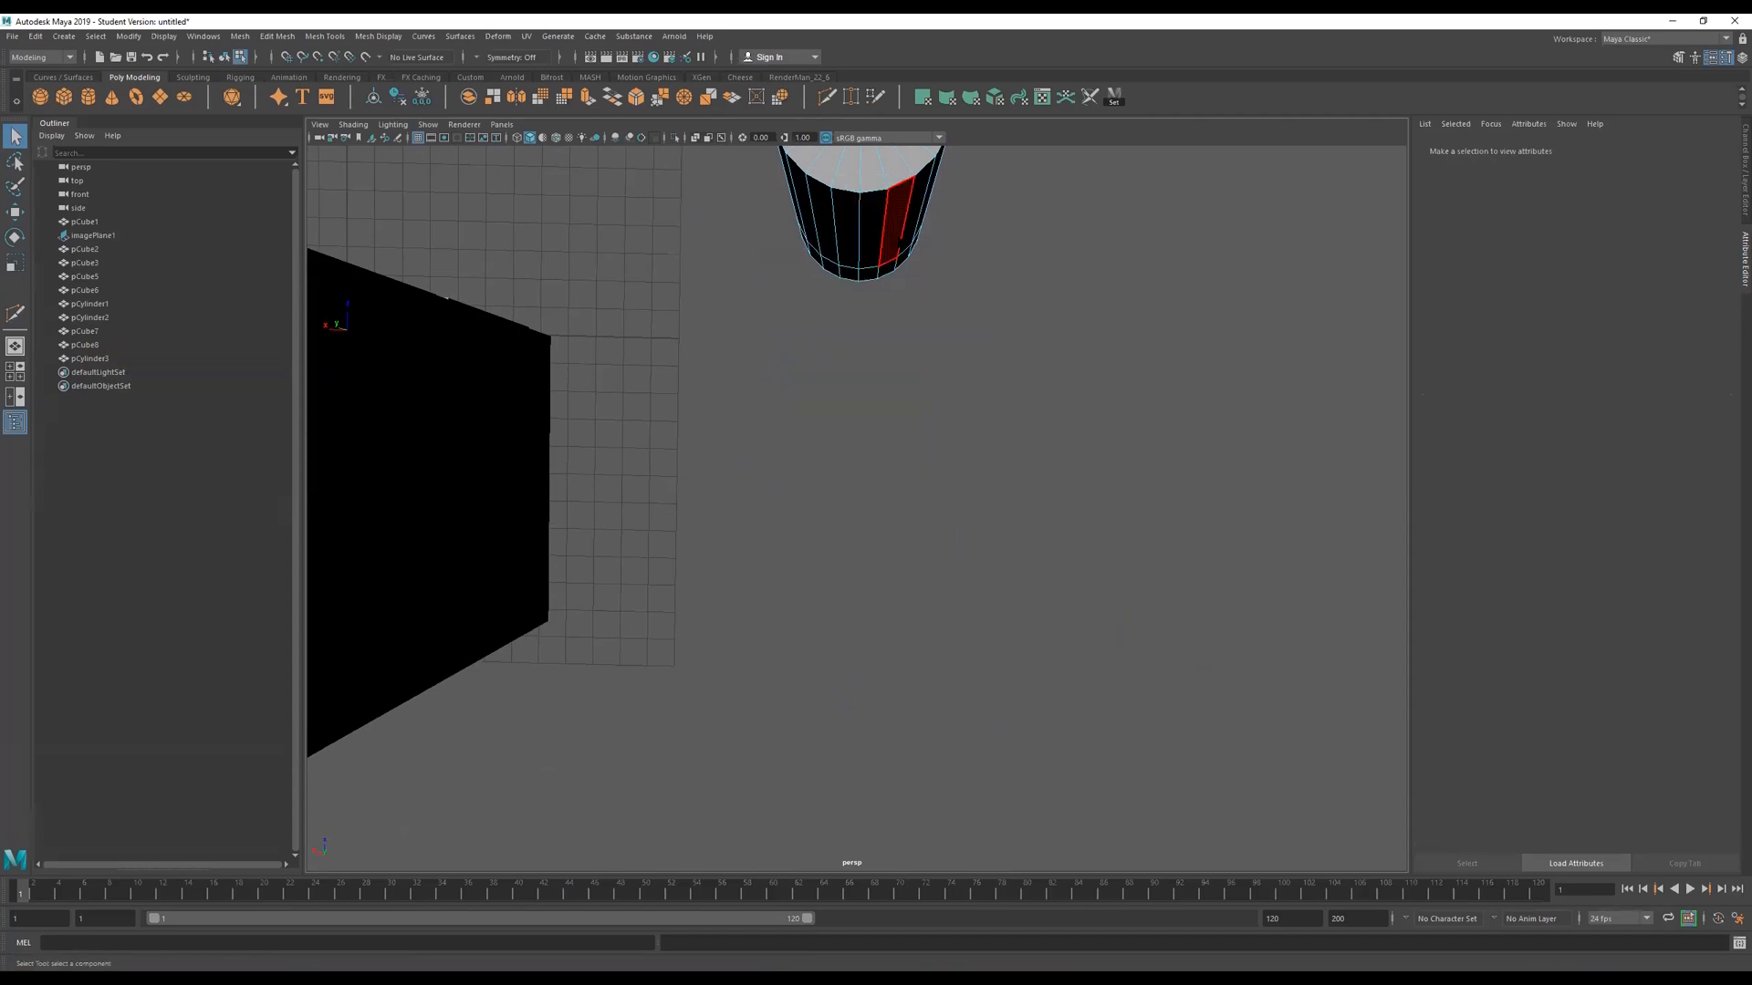
click(898, 241)
shift+click(857, 237)
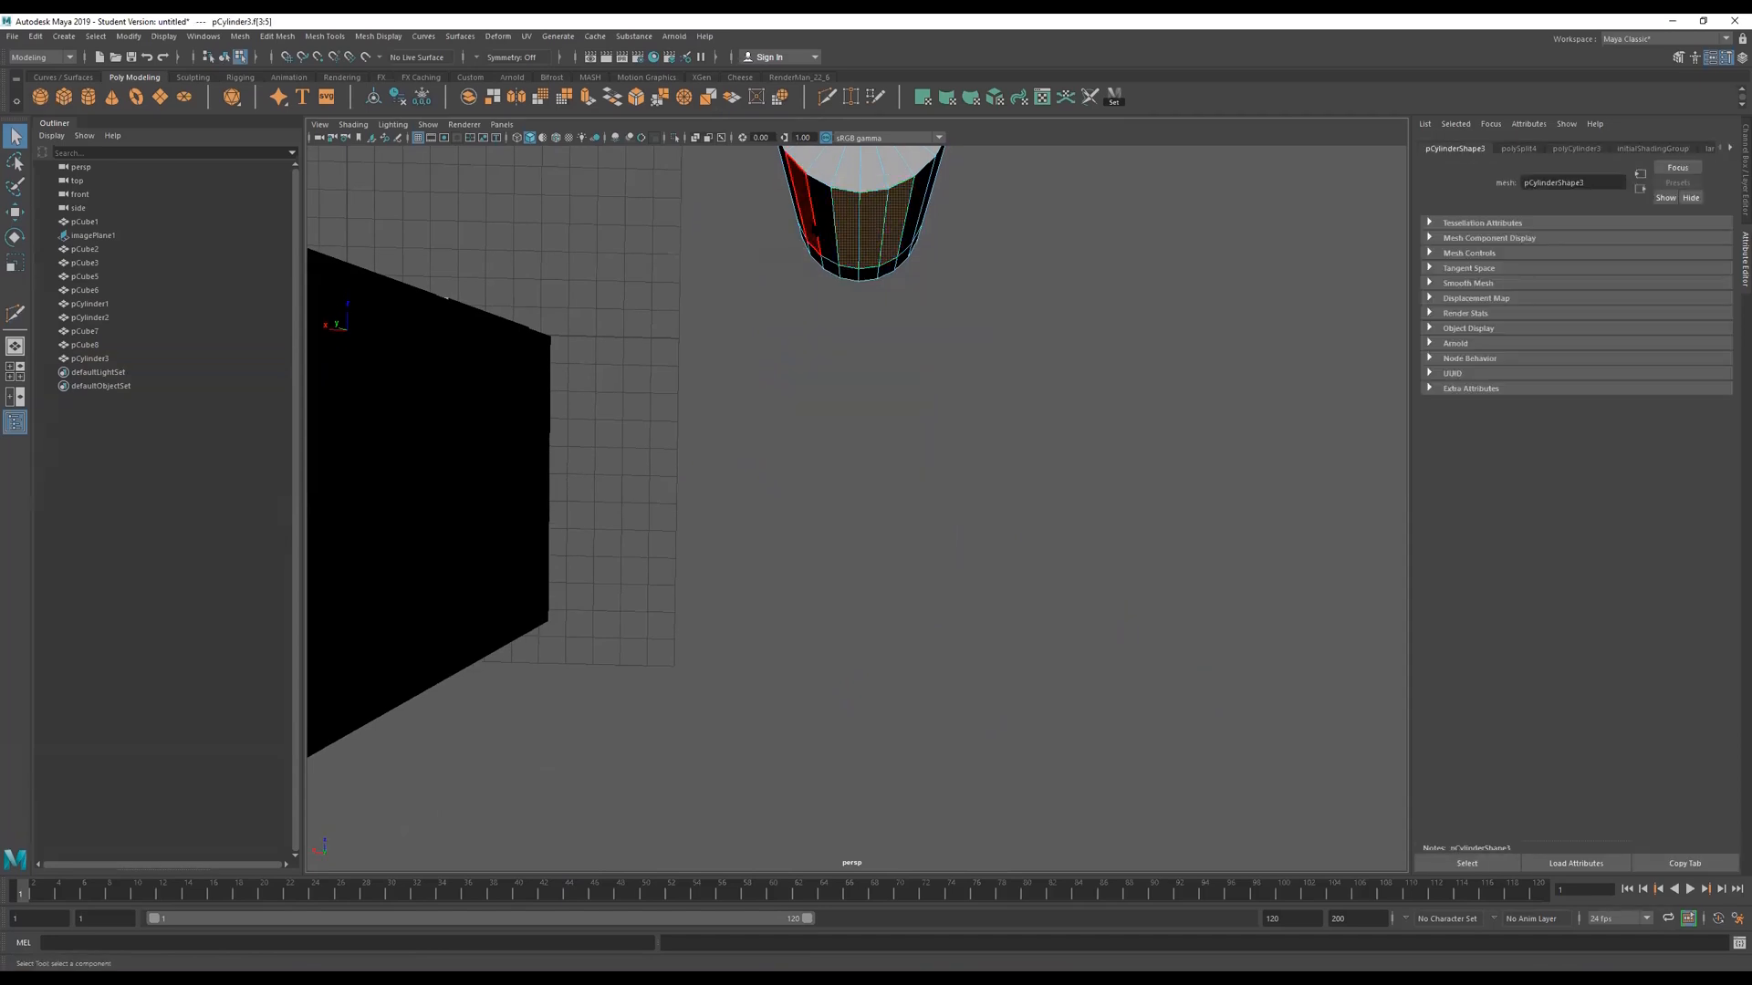
shift+click(811, 233)
shift+click(835, 235)
alt+drag(834, 236, 1061, 660)
key(ctrl+e)
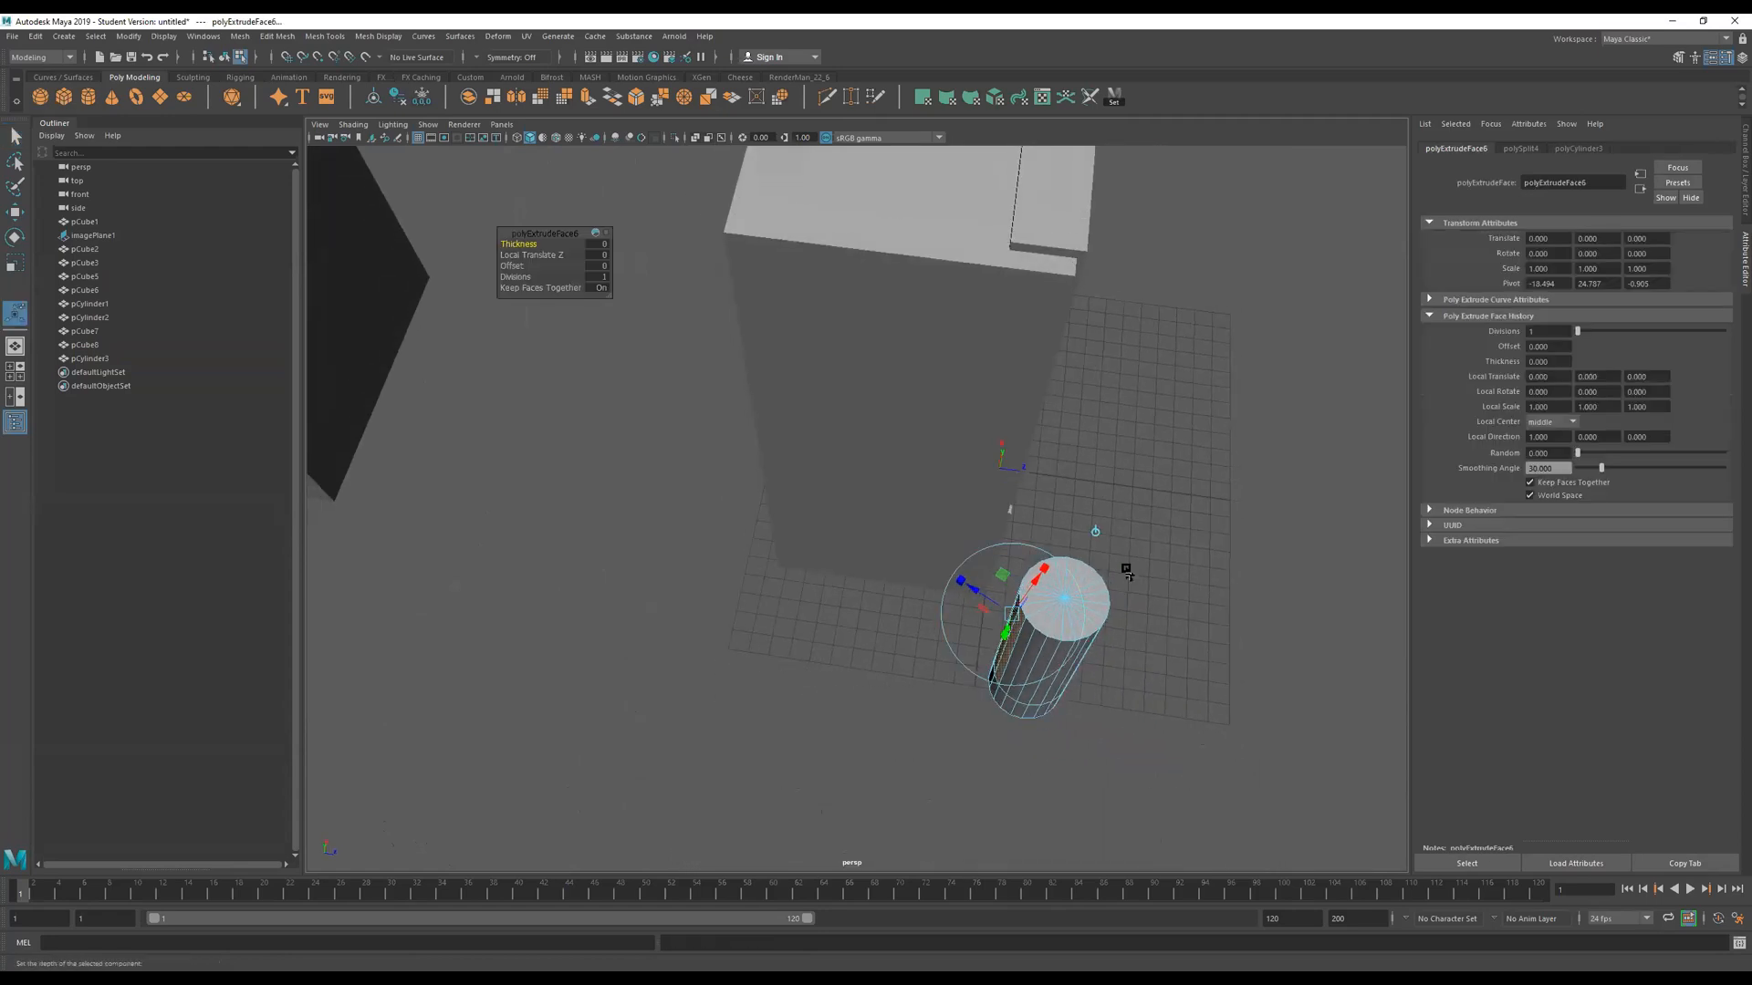
key(w)
middle_drag(1077, 641, 924, 587)
Scale the extruded end faces flat so the mounting plate ends straight, and select the whole handle bracket.
alt+drag(970, 621, 747, 564)
key(r)
alt+drag(1038, 587, 1080, 539)
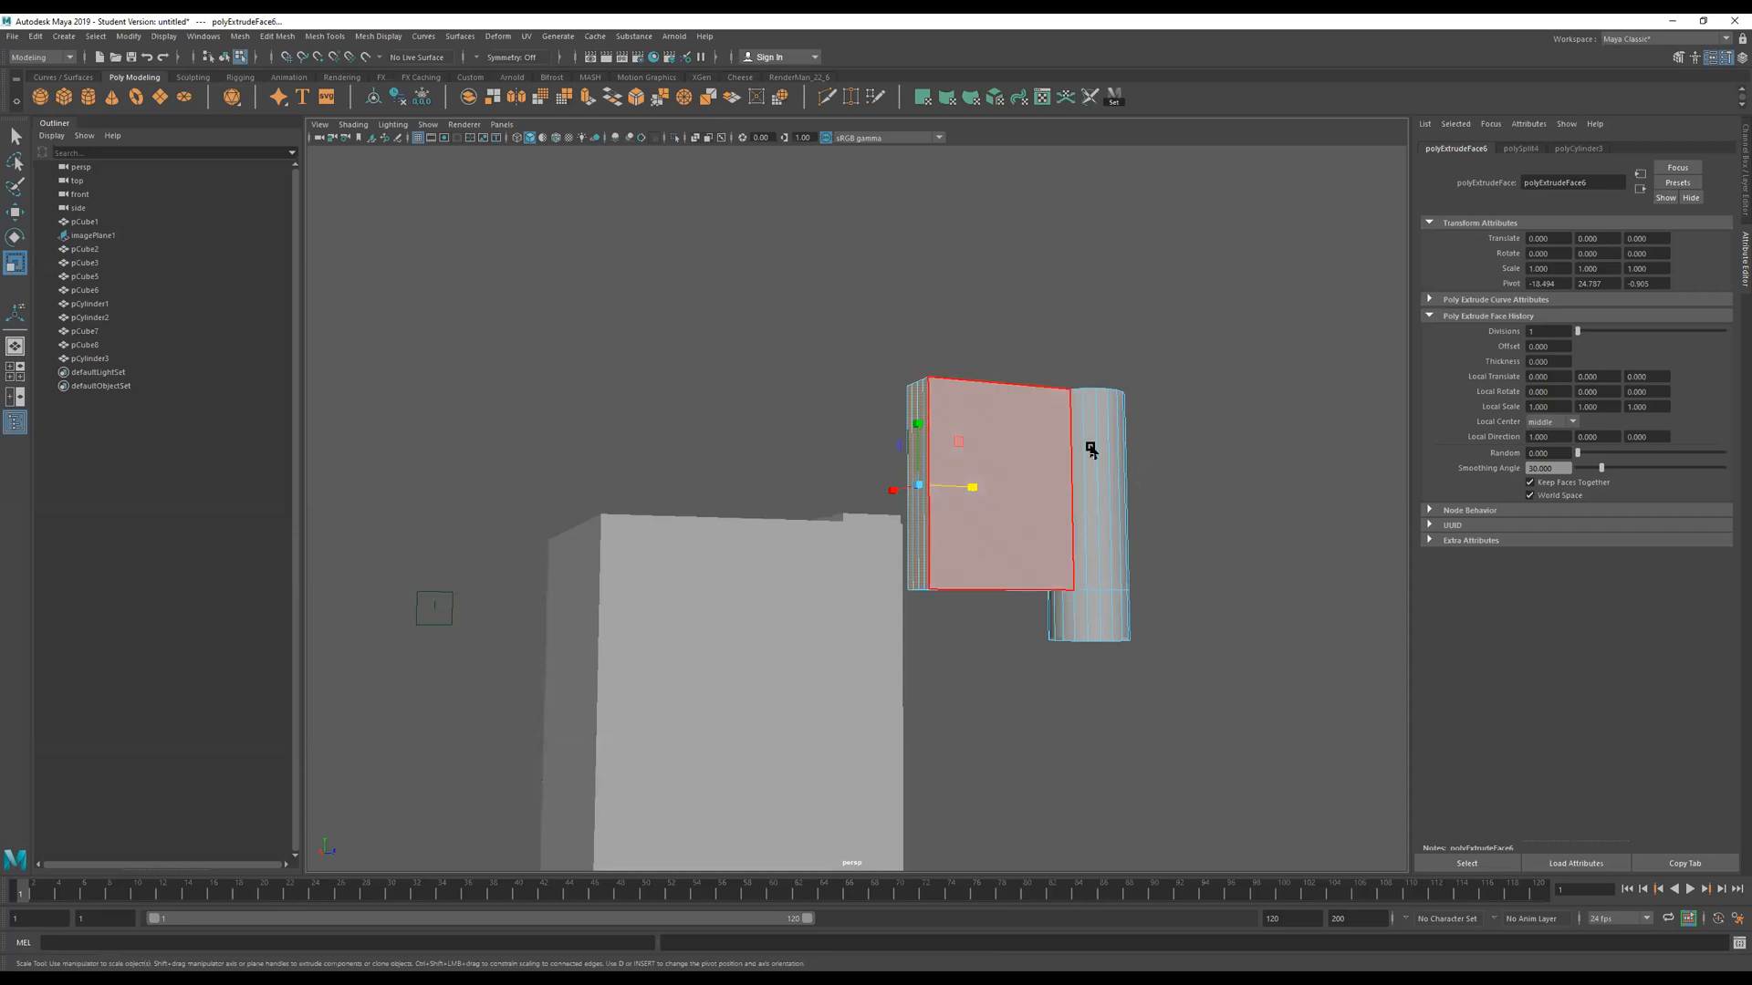
alt+drag(1165, 521, 1136, 479)
click(1091, 523)
Preview the handle bracket in smooth display to judge its edges, and return to the unsmoothed display.
alt+right_drag(1138, 479, 1259, 494)
alt+drag(1259, 495, 1228, 489)
key(3)
alt+right_drag(1228, 489, 1043, 469)
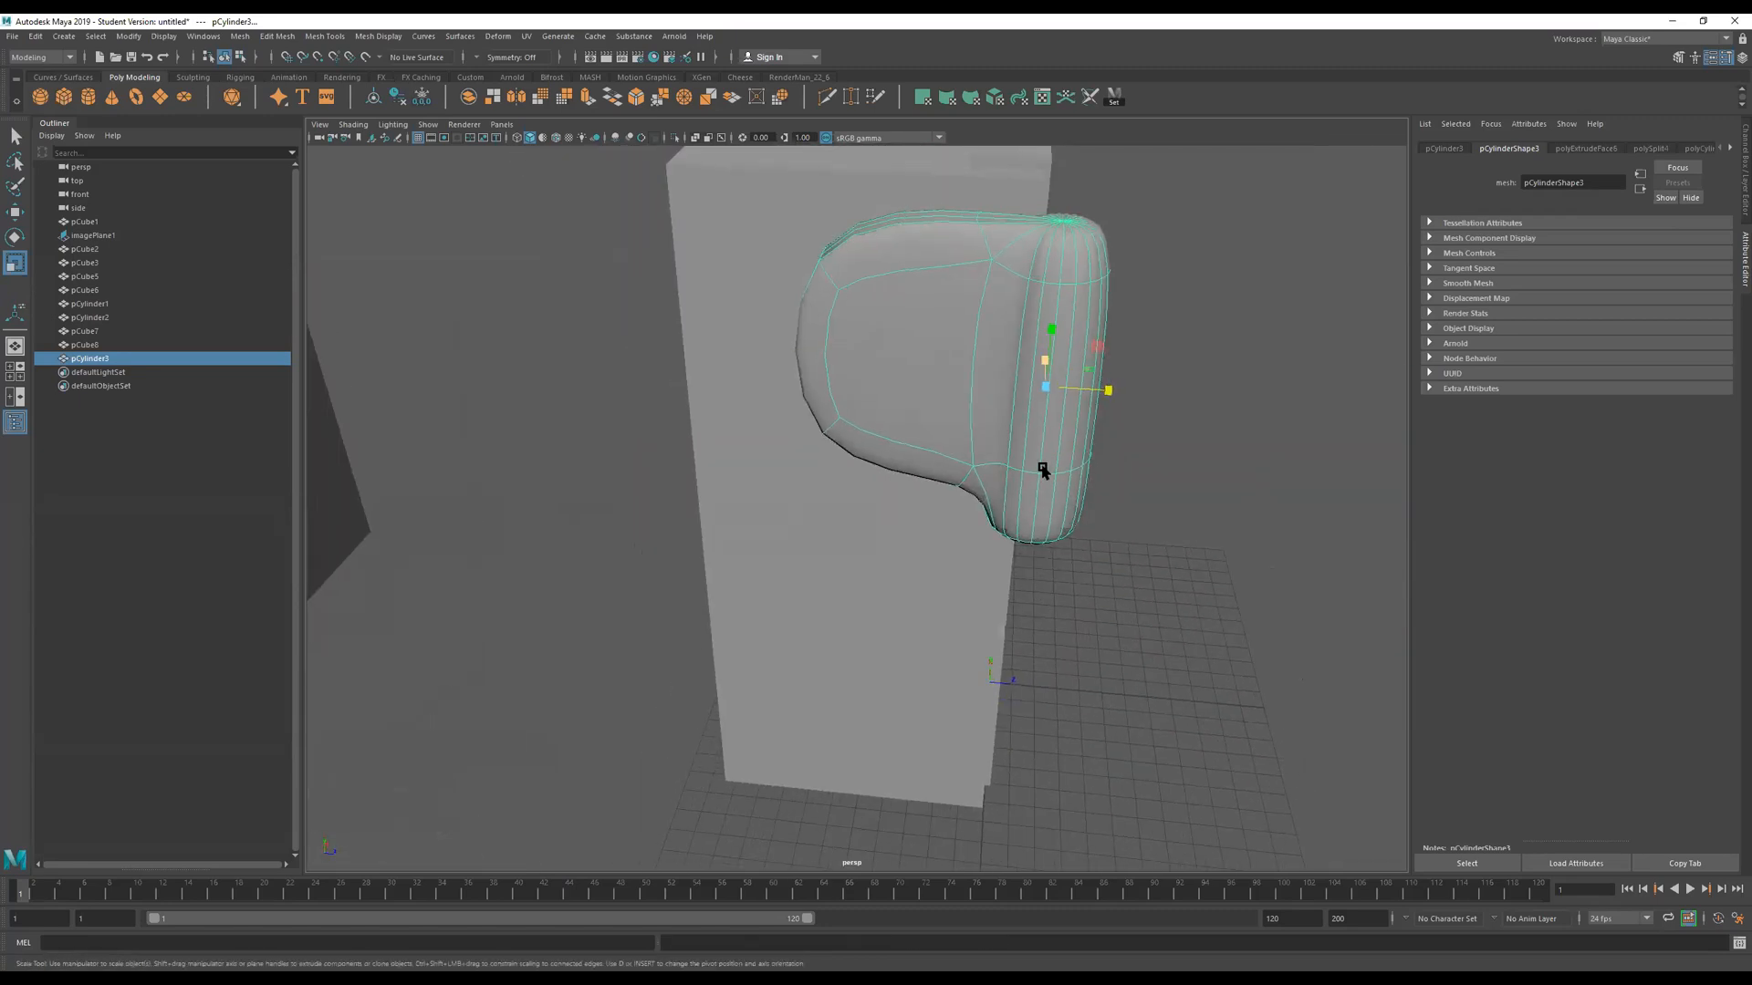
alt+drag(1043, 468, 1062, 517)
key(1)
key(3)
key(1)
Cut supporting edge loops near the borders of the bracket's plate and cylinder, and check the bracket smoothed in object mode.
alt+drag(1038, 368, 1031, 469)
click(827, 97)
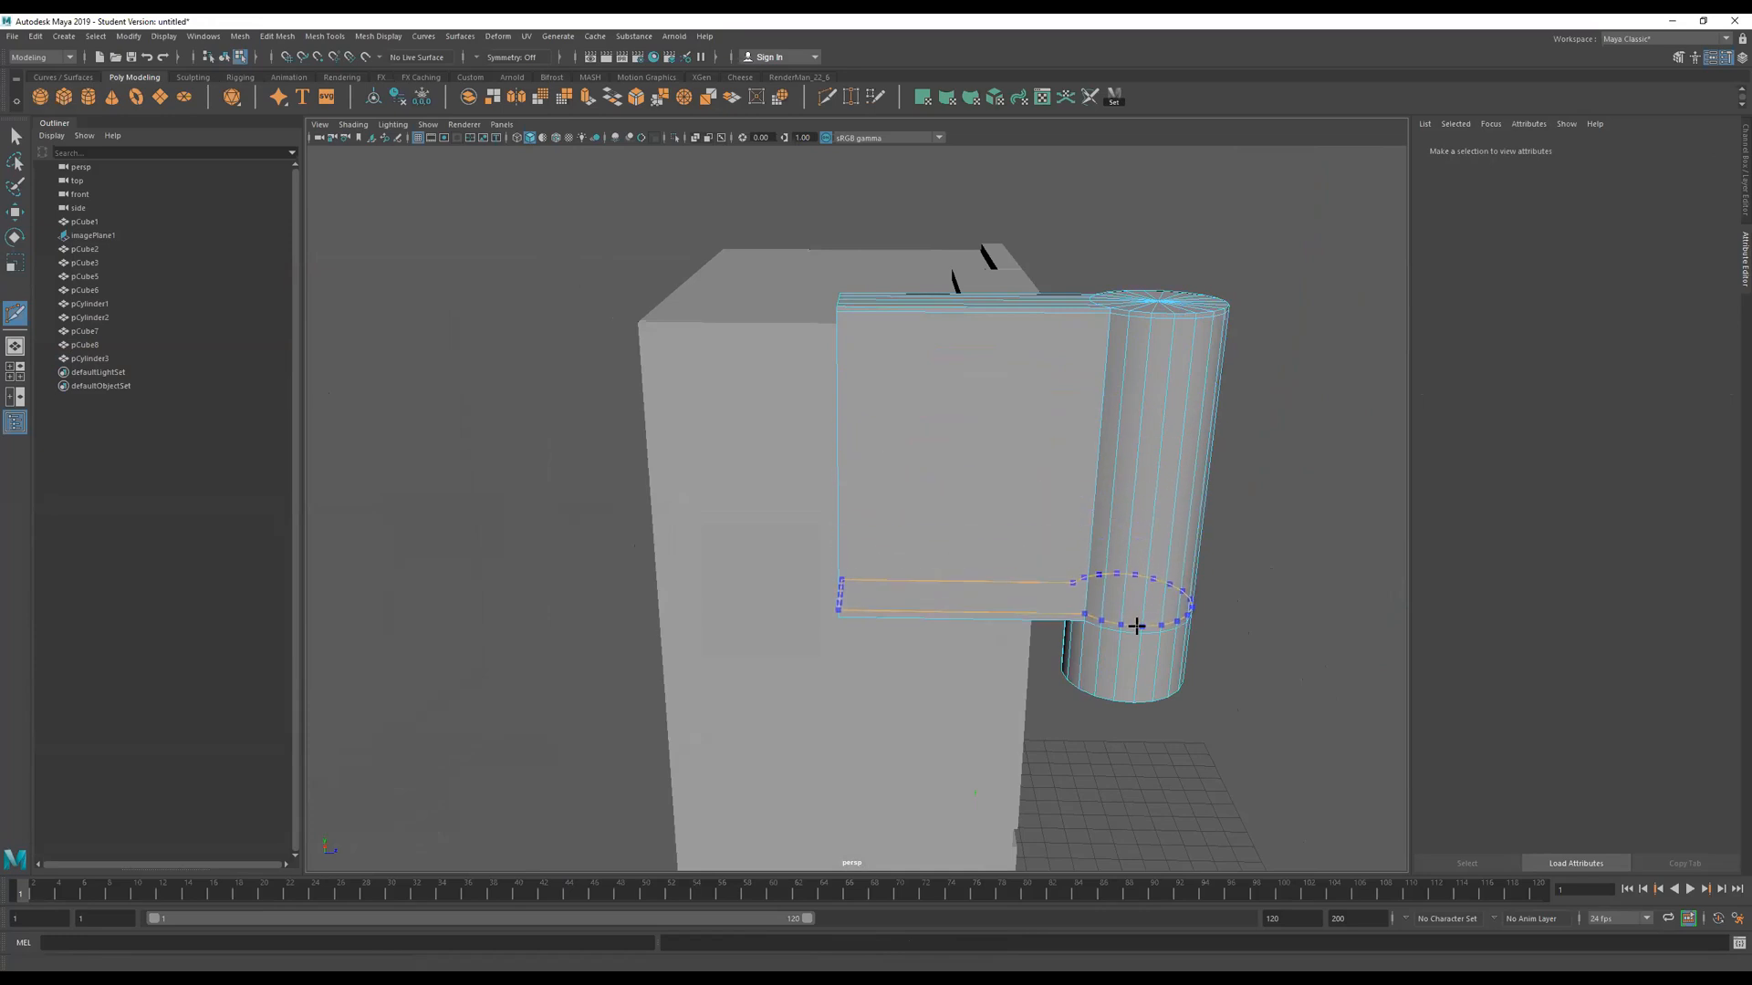
alt+drag(1158, 514, 1094, 391)
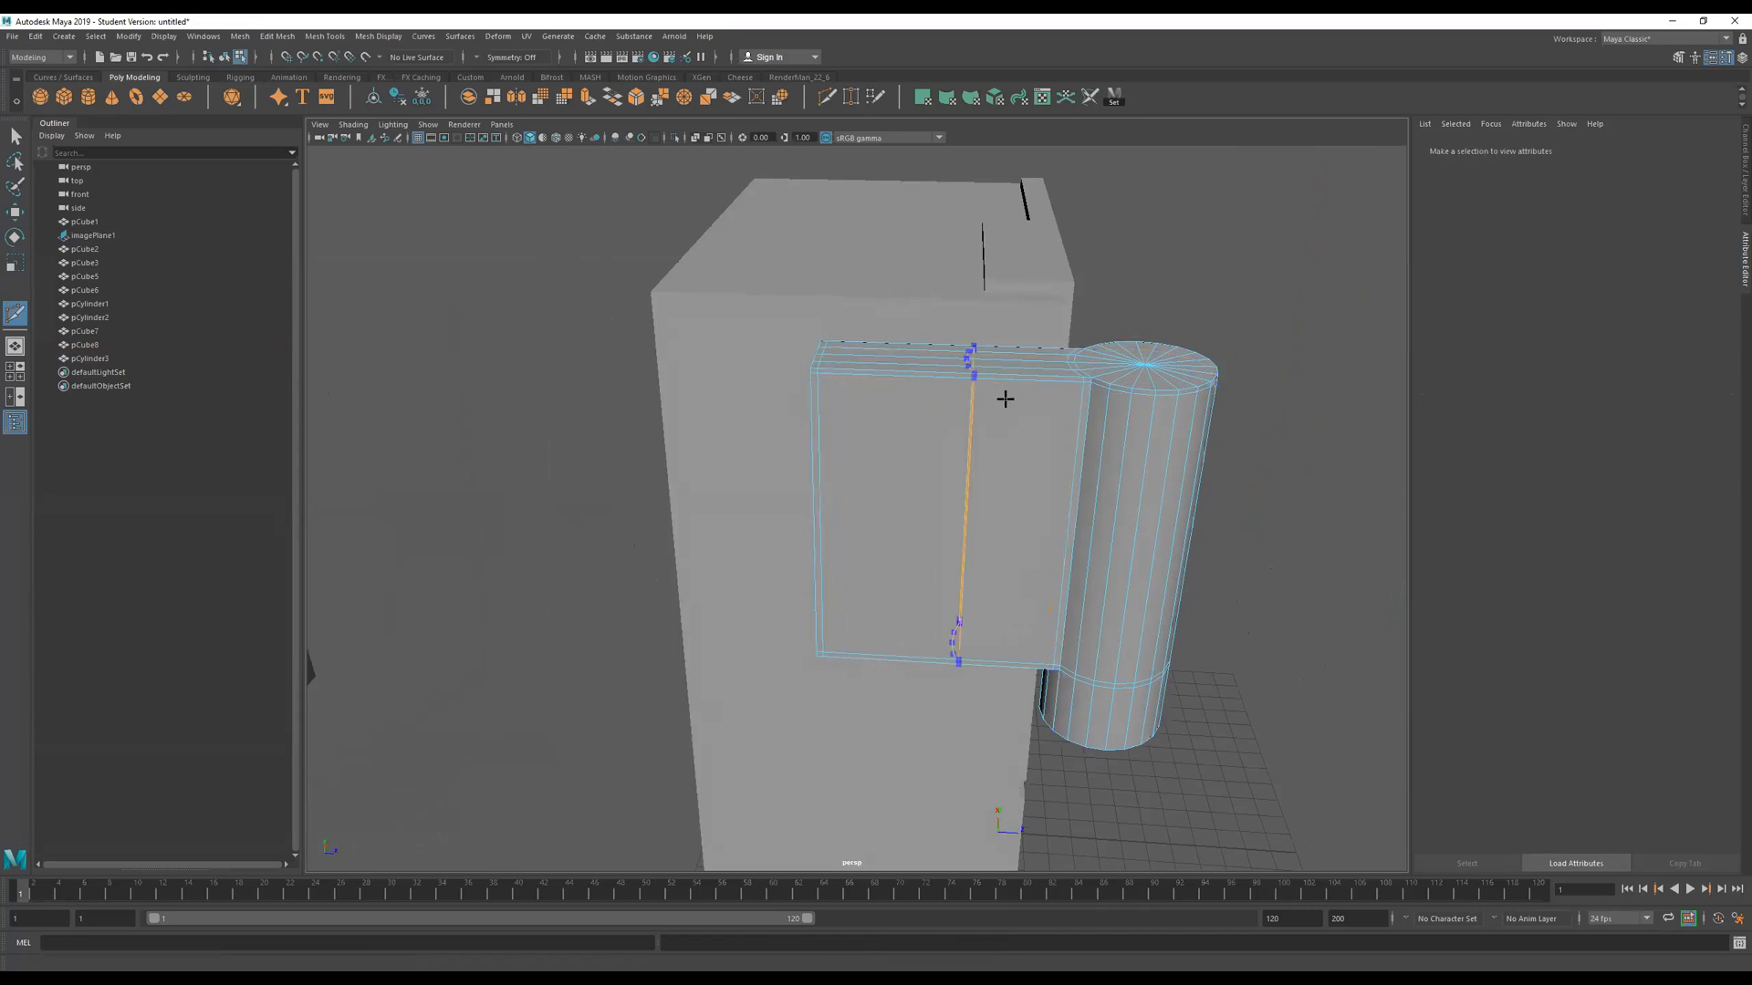
key(q)
right_drag(1032, 413, 1369, 201)
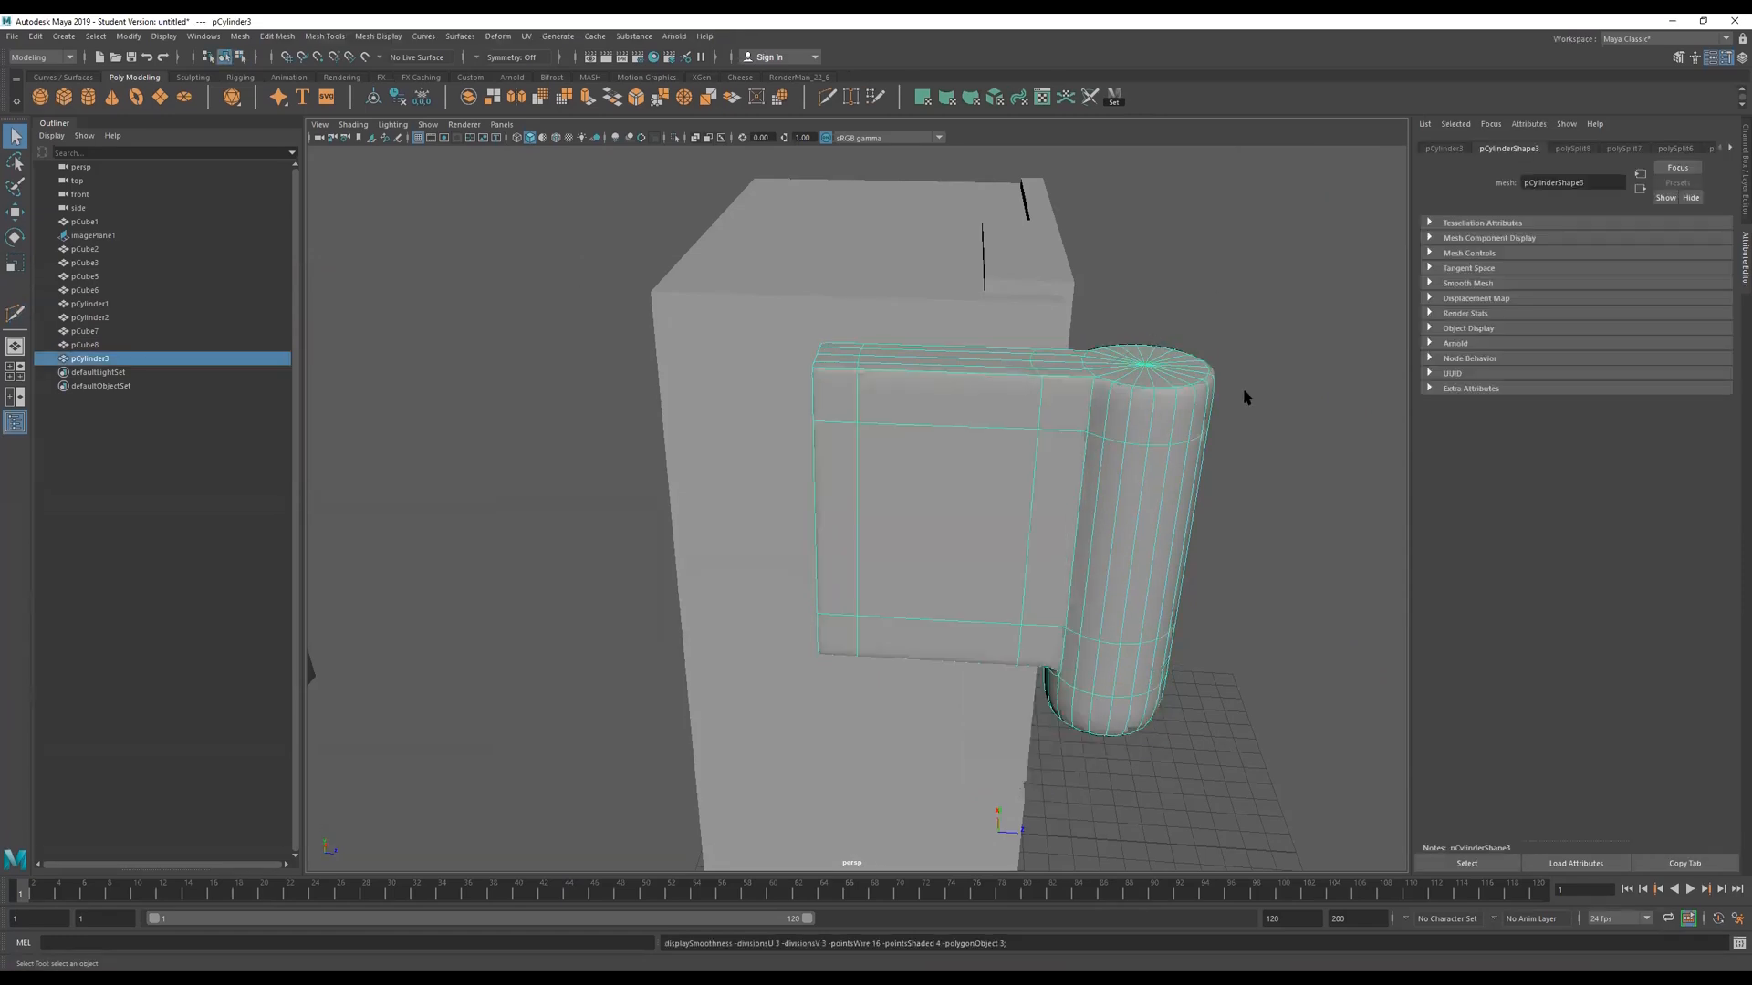
Duplicate the handle bracket and move the copy away from the refrigerator.
alt+drag(1239, 413, 898, 361)
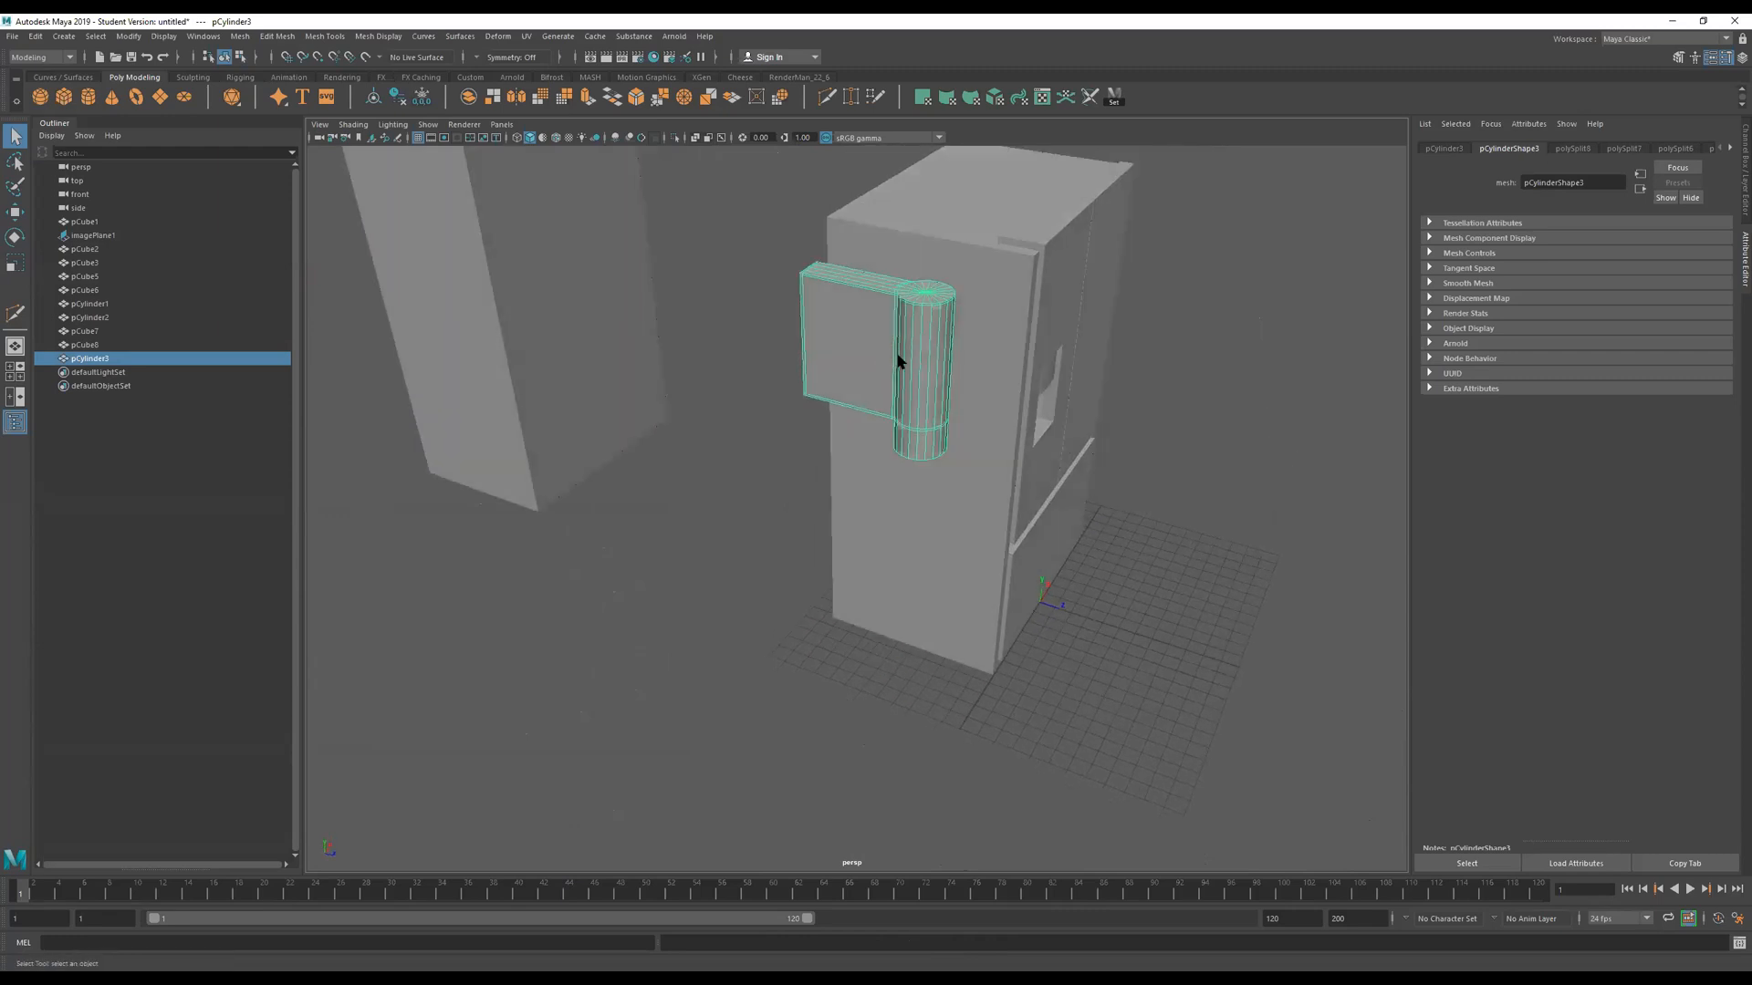
alt+drag(937, 456, 891, 417)
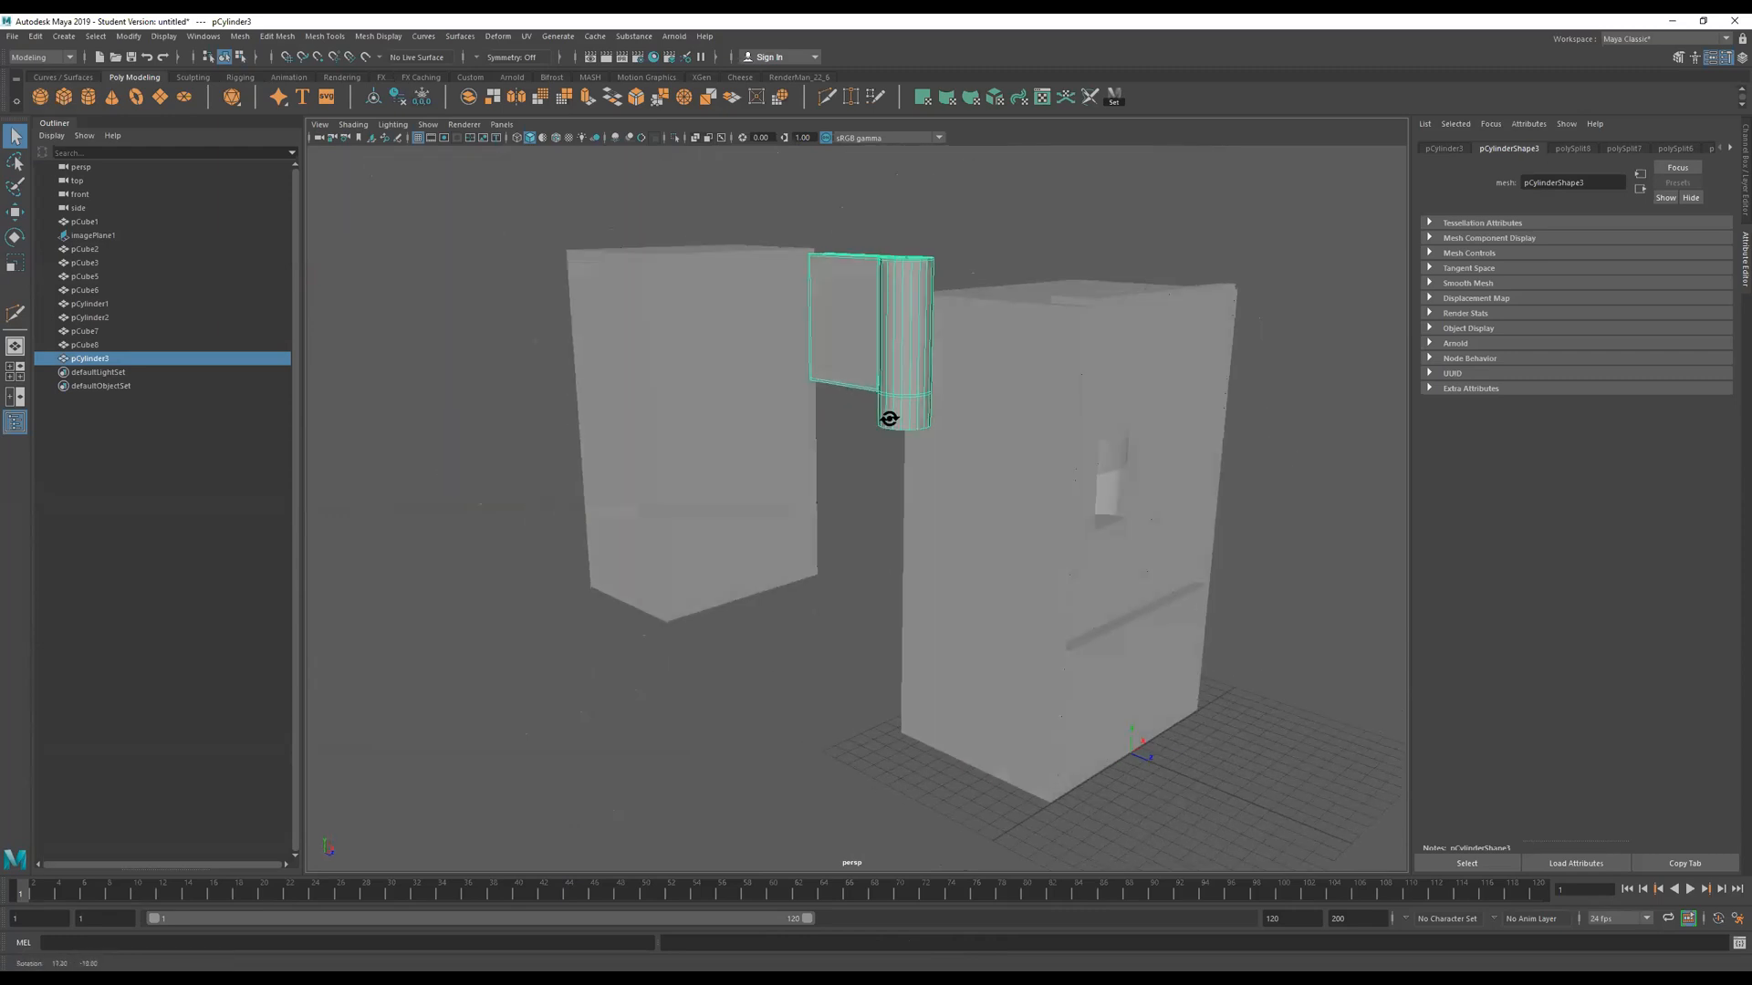
alt+right_drag(891, 417, 759, 429)
alt+drag(759, 429, 800, 436)
key(ctrl+d)
key(w)
drag(468, 485, 546, 434)
alt+right_drag(659, 338, 445, 431)
alt+drag(446, 431, 830, 310)
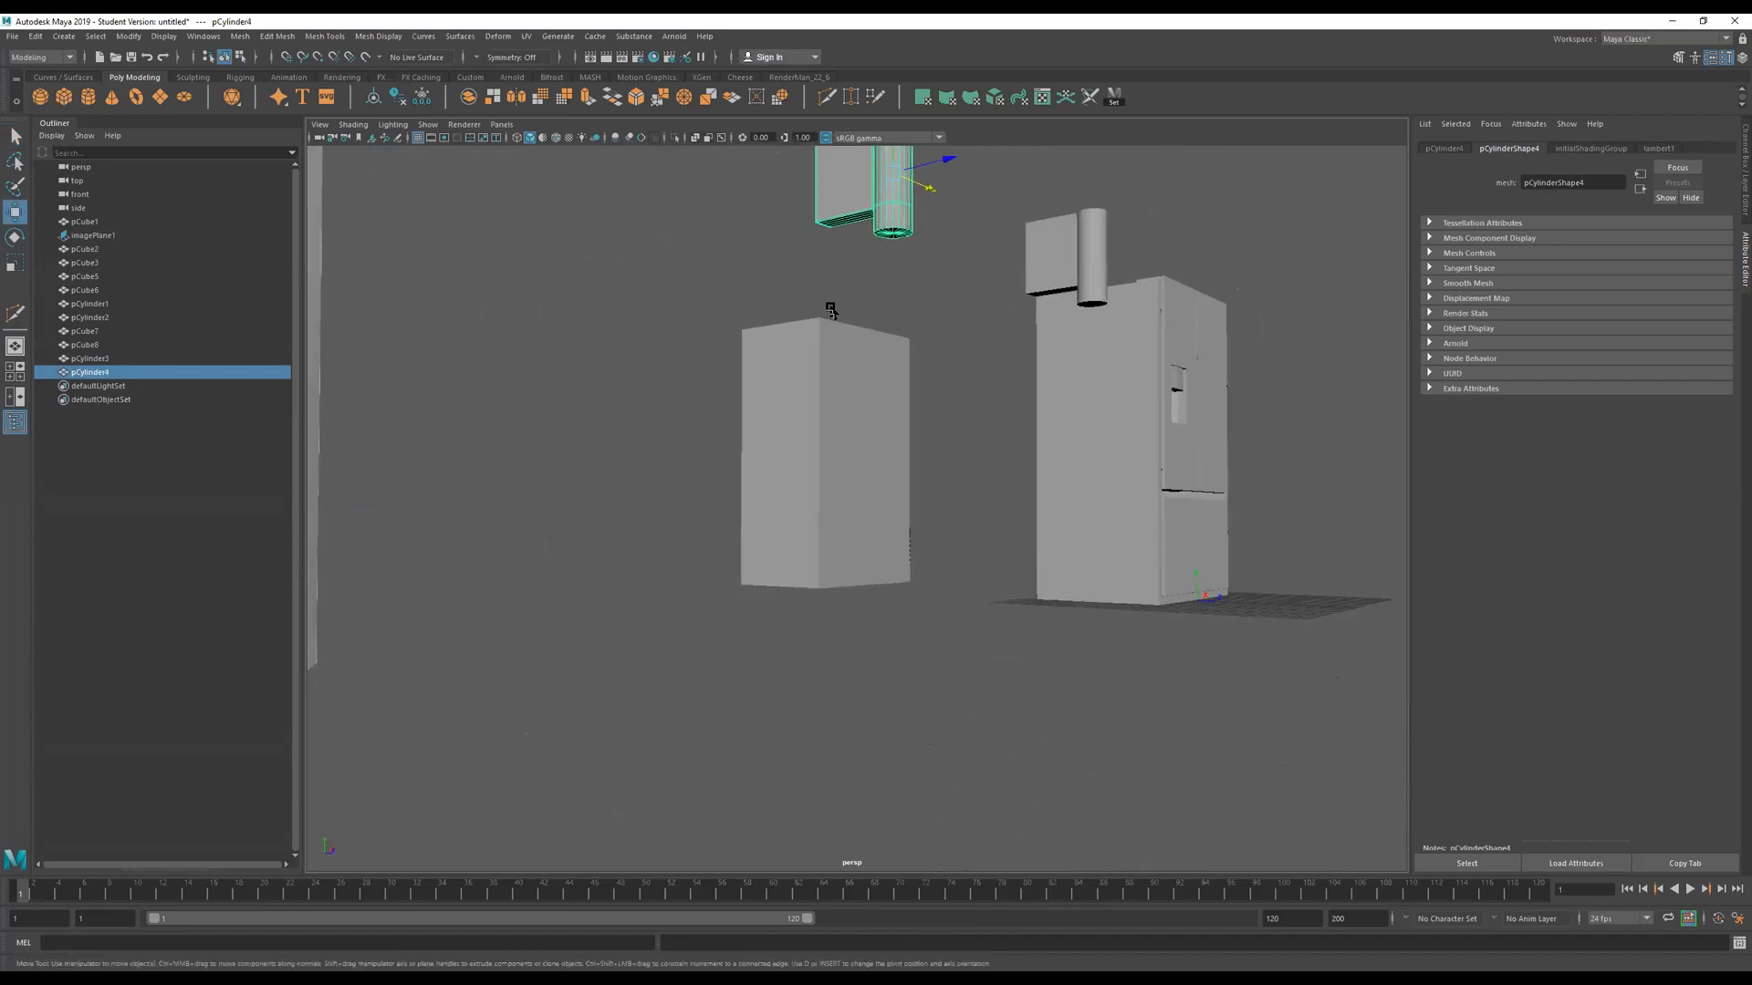
Duplicate the moved bracket and place the second copy well below the first.
key(ctrl+d)
alt+drag(934, 359, 958, 390)
drag(941, 195, 960, 651)
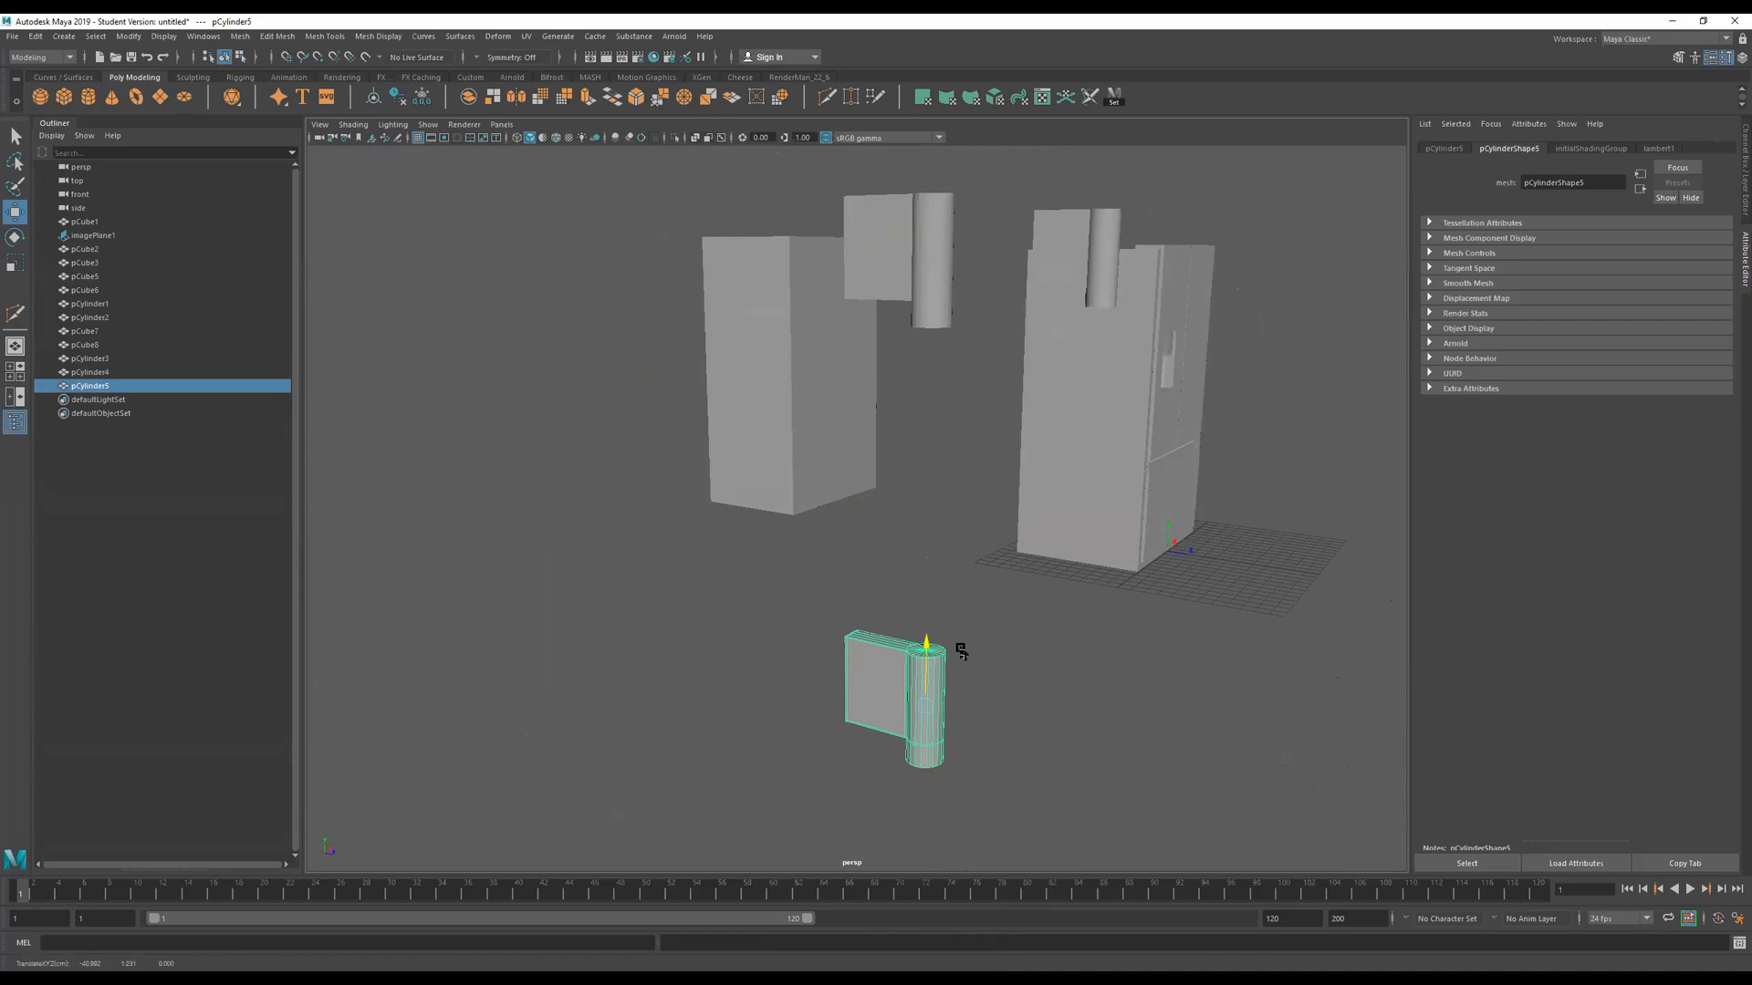
Rotate the lower bracket copy upside down so its cylinder extends toward the upper copy.
key(e)
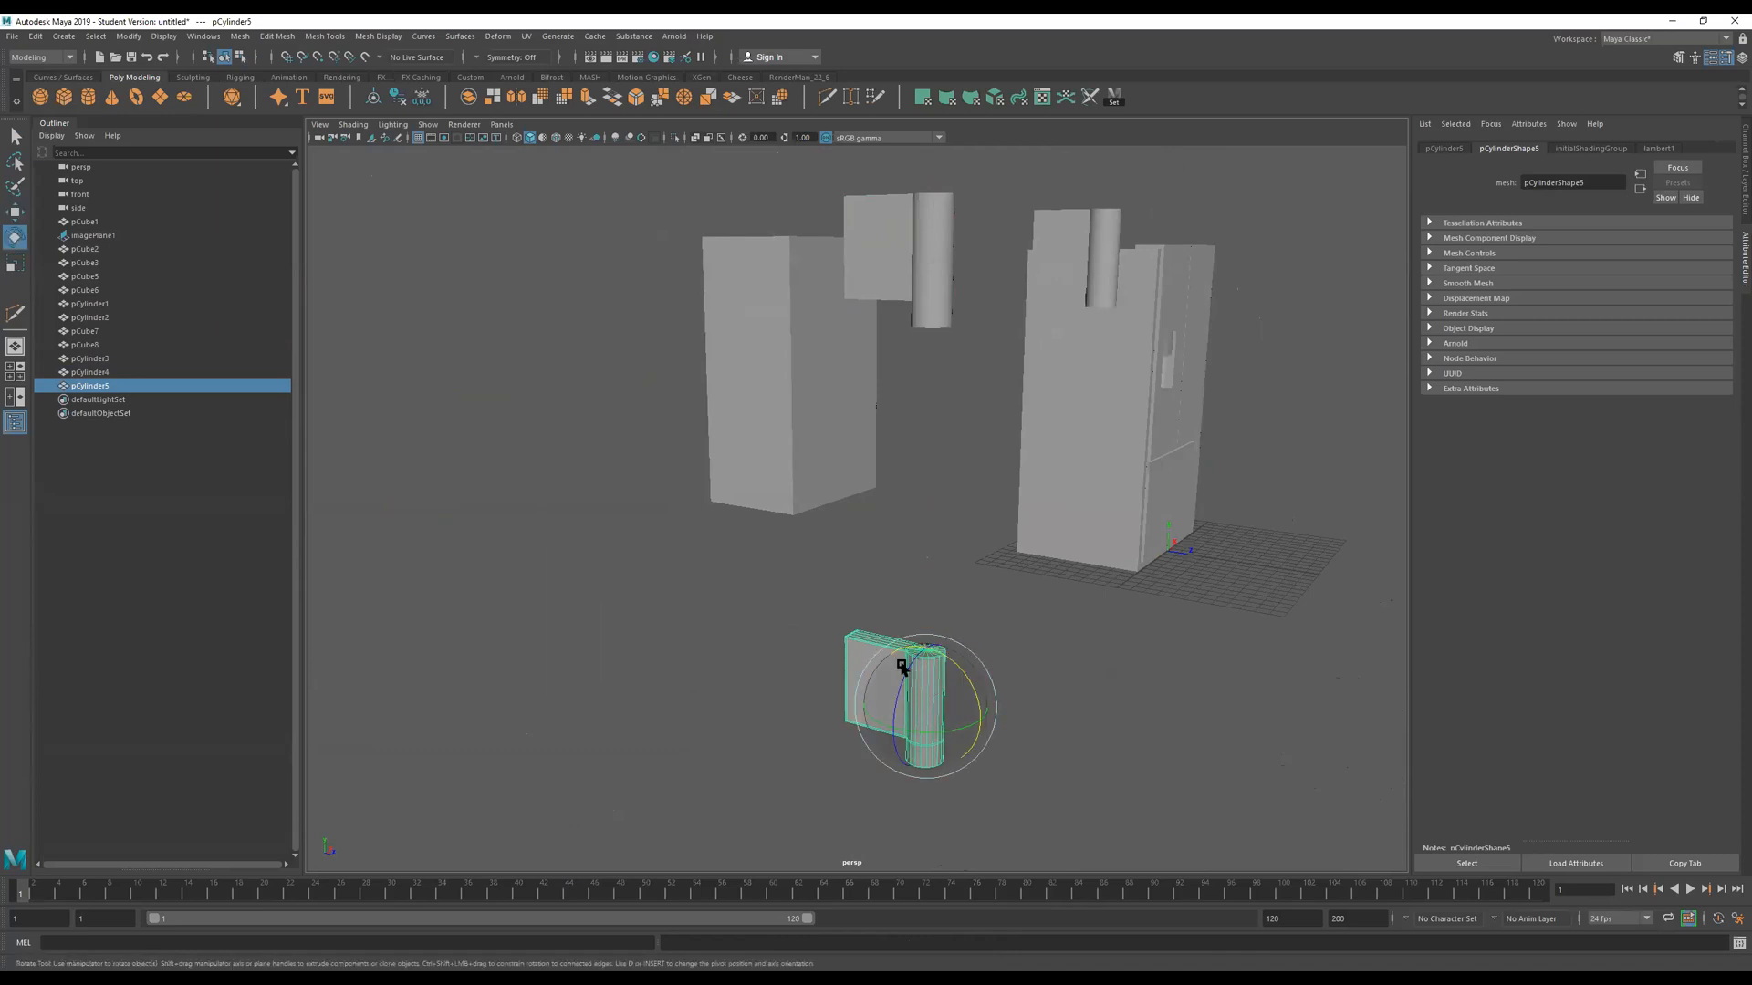
drag(915, 666, 765, 686)
key(ctrl+z)
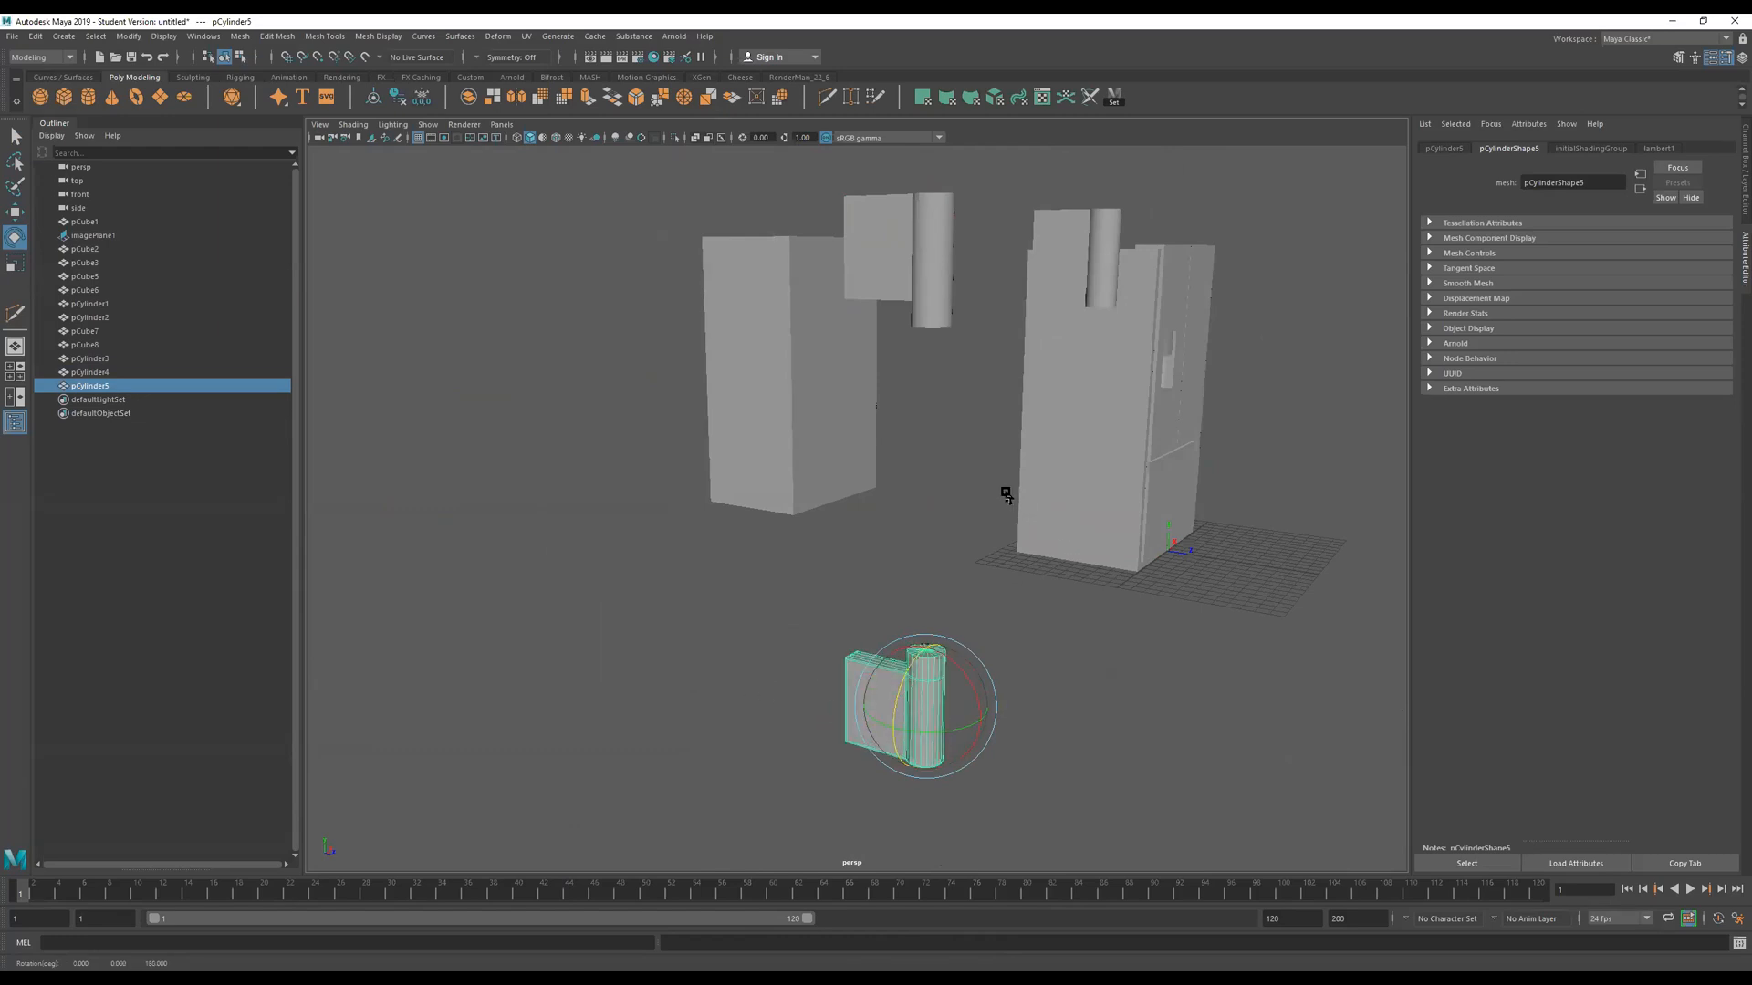
alt+drag(1005, 494, 691, 213)
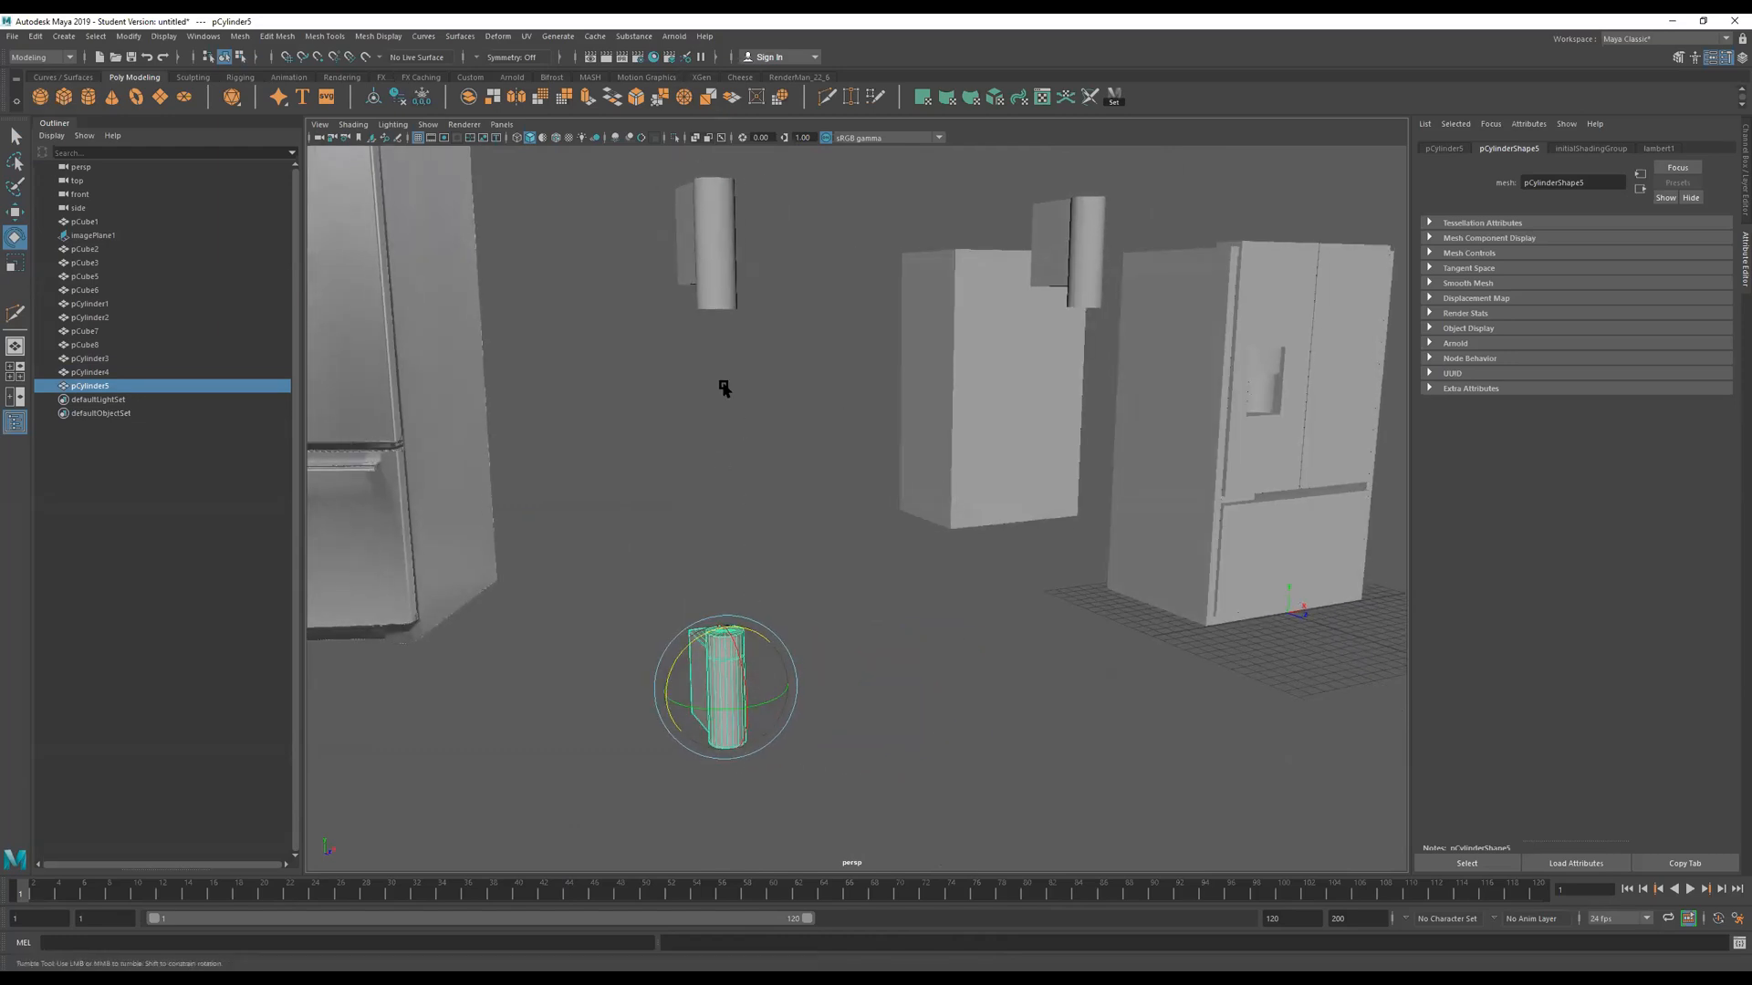
Combine the upper and lower bracket copies into one mesh.
shift+click(723, 278)
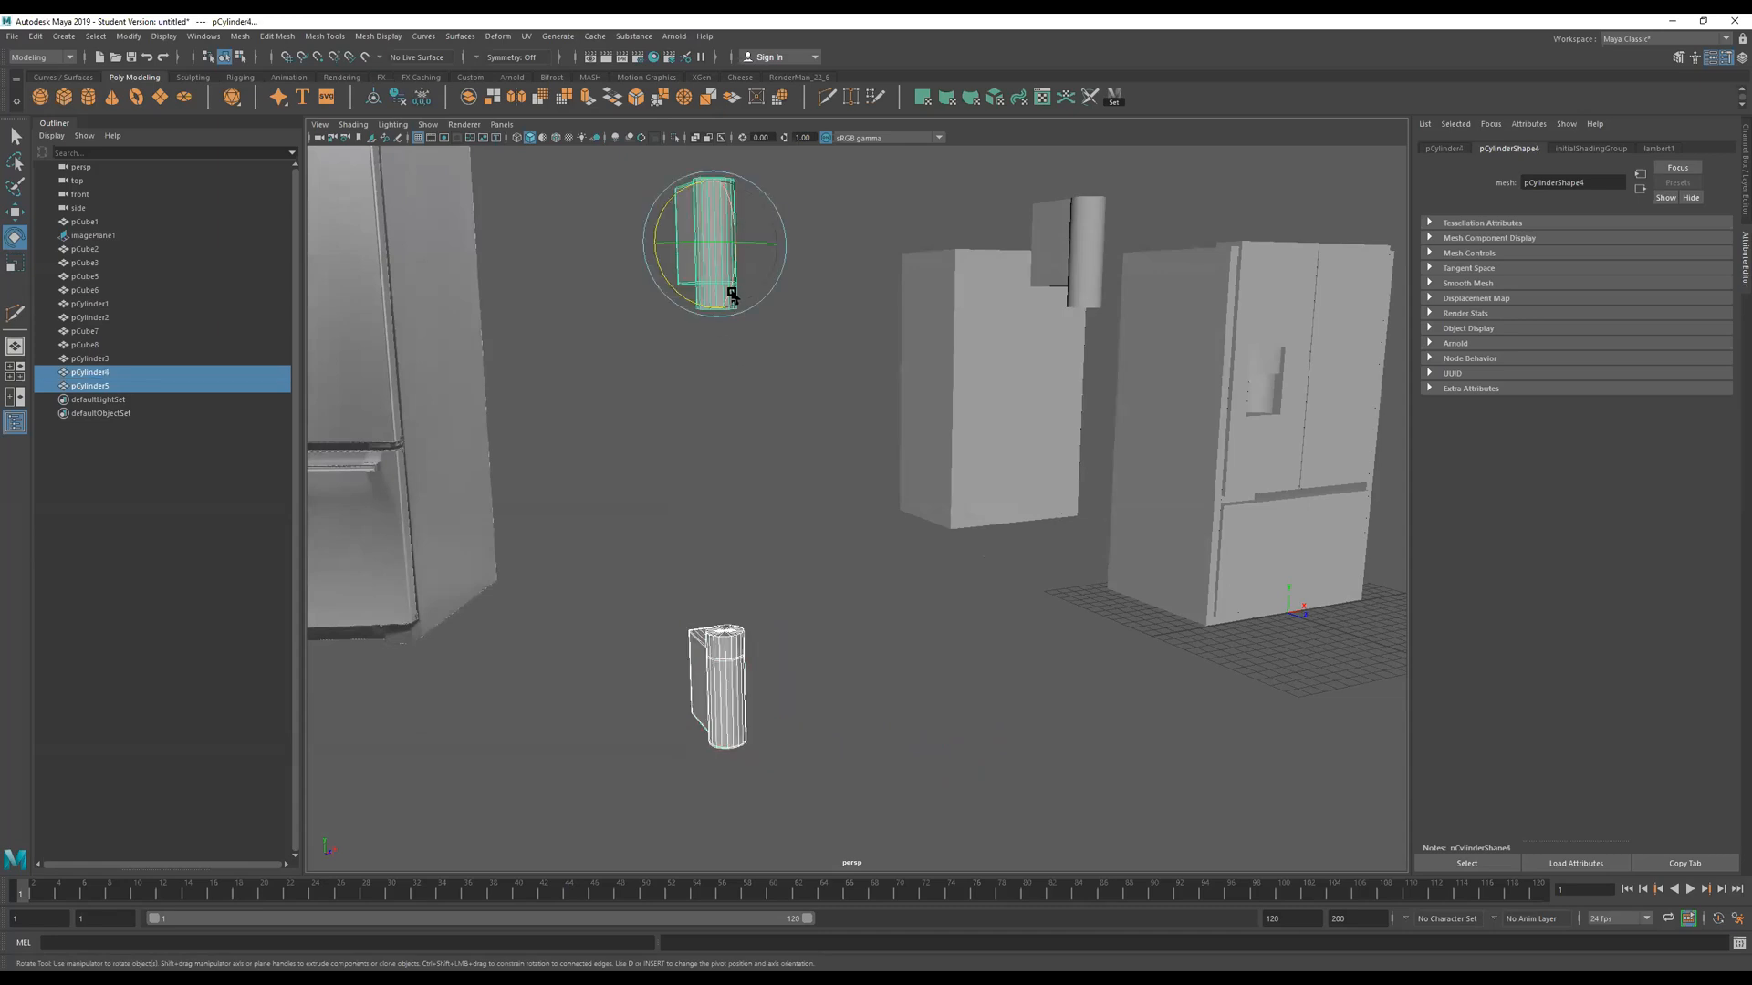
shift+right_drag(726, 342, 713, 572)
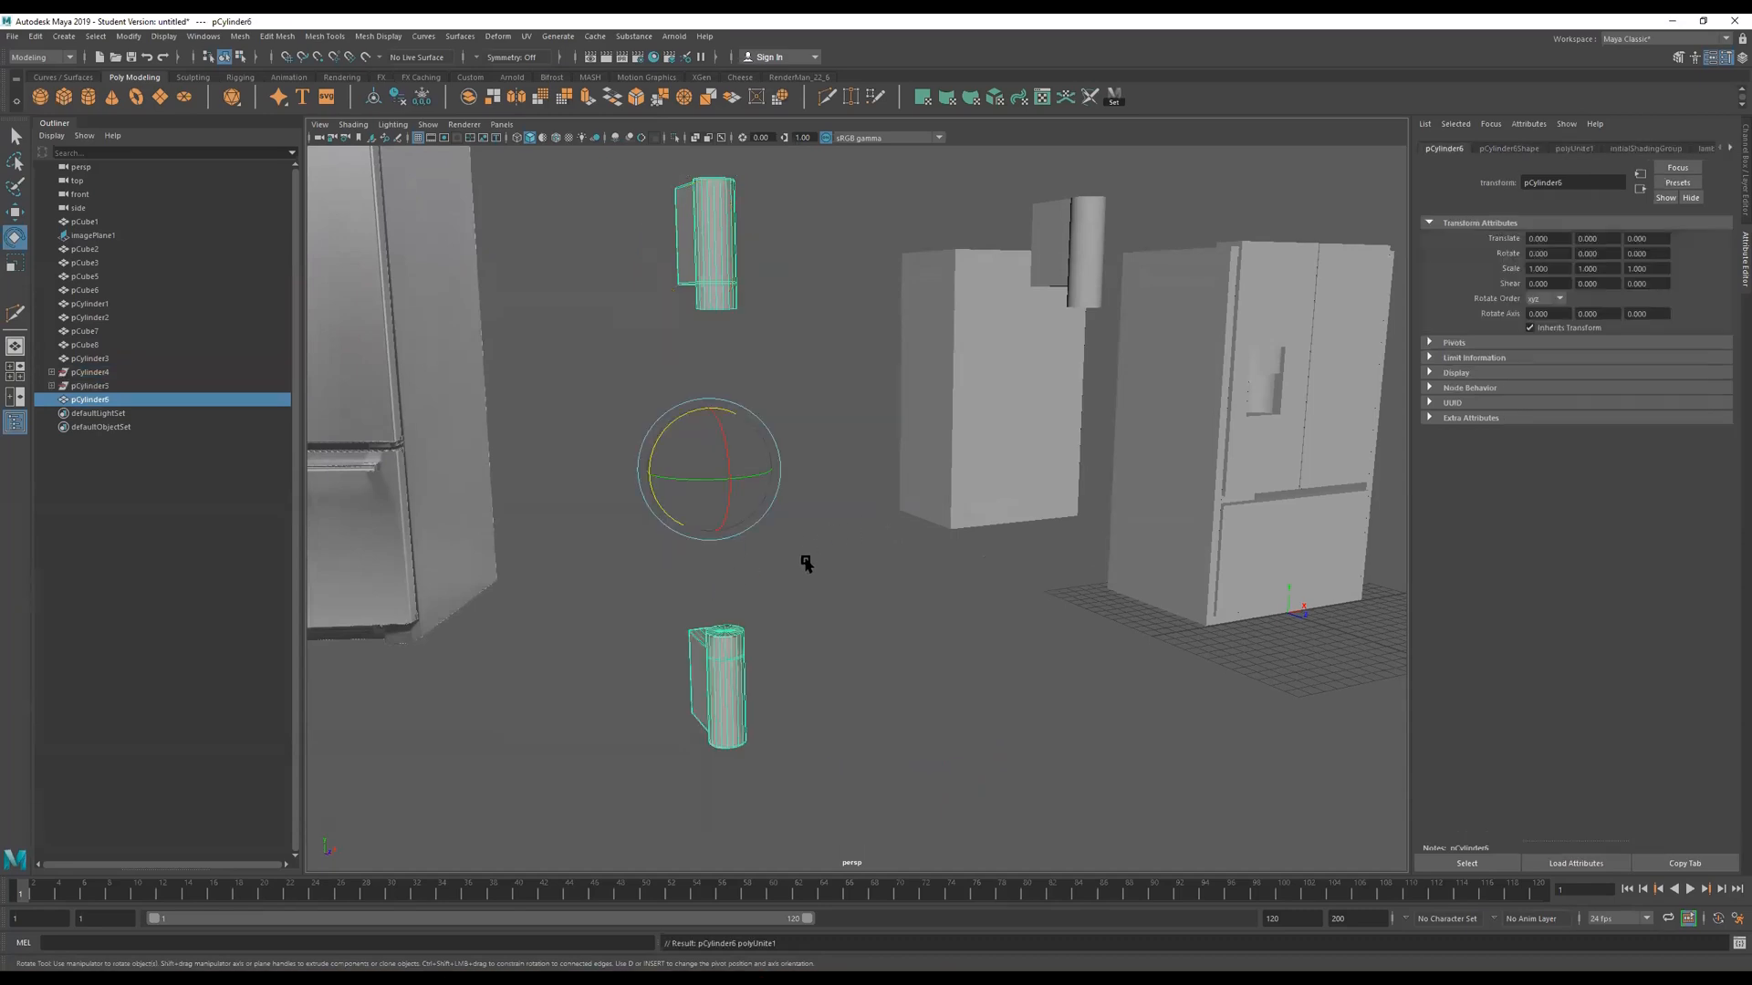
alt+drag(806, 563, 829, 579)
mouse_move(884, 430)
alt+mouse_down()
mouse_move(864, 352)
mouse_move(900, 383)
mouse_move(884, 320)
mouse_move(754, 501)
mouse_move(925, 485)
mouse_move(866, 450)
alt+mouse_up()
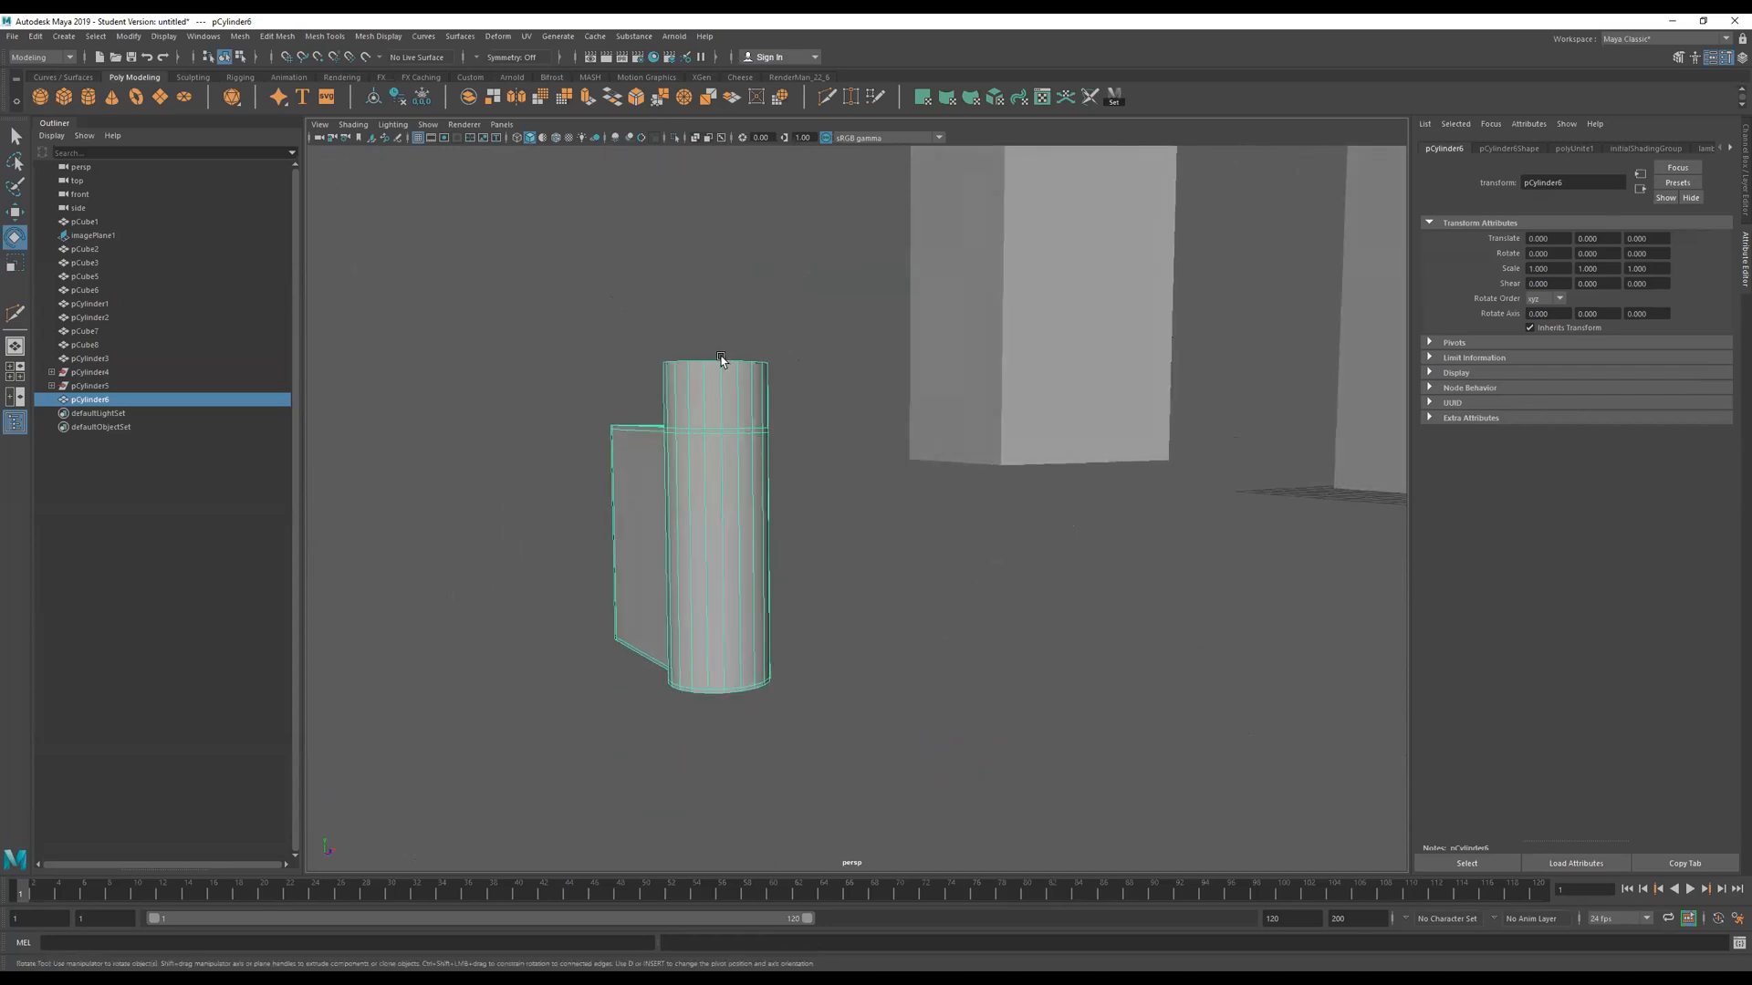
Select the facing end-cap faces of the upper and lower bracket cylinders, leaving their side faces unselected.
right_drag(721, 358, 714, 389)
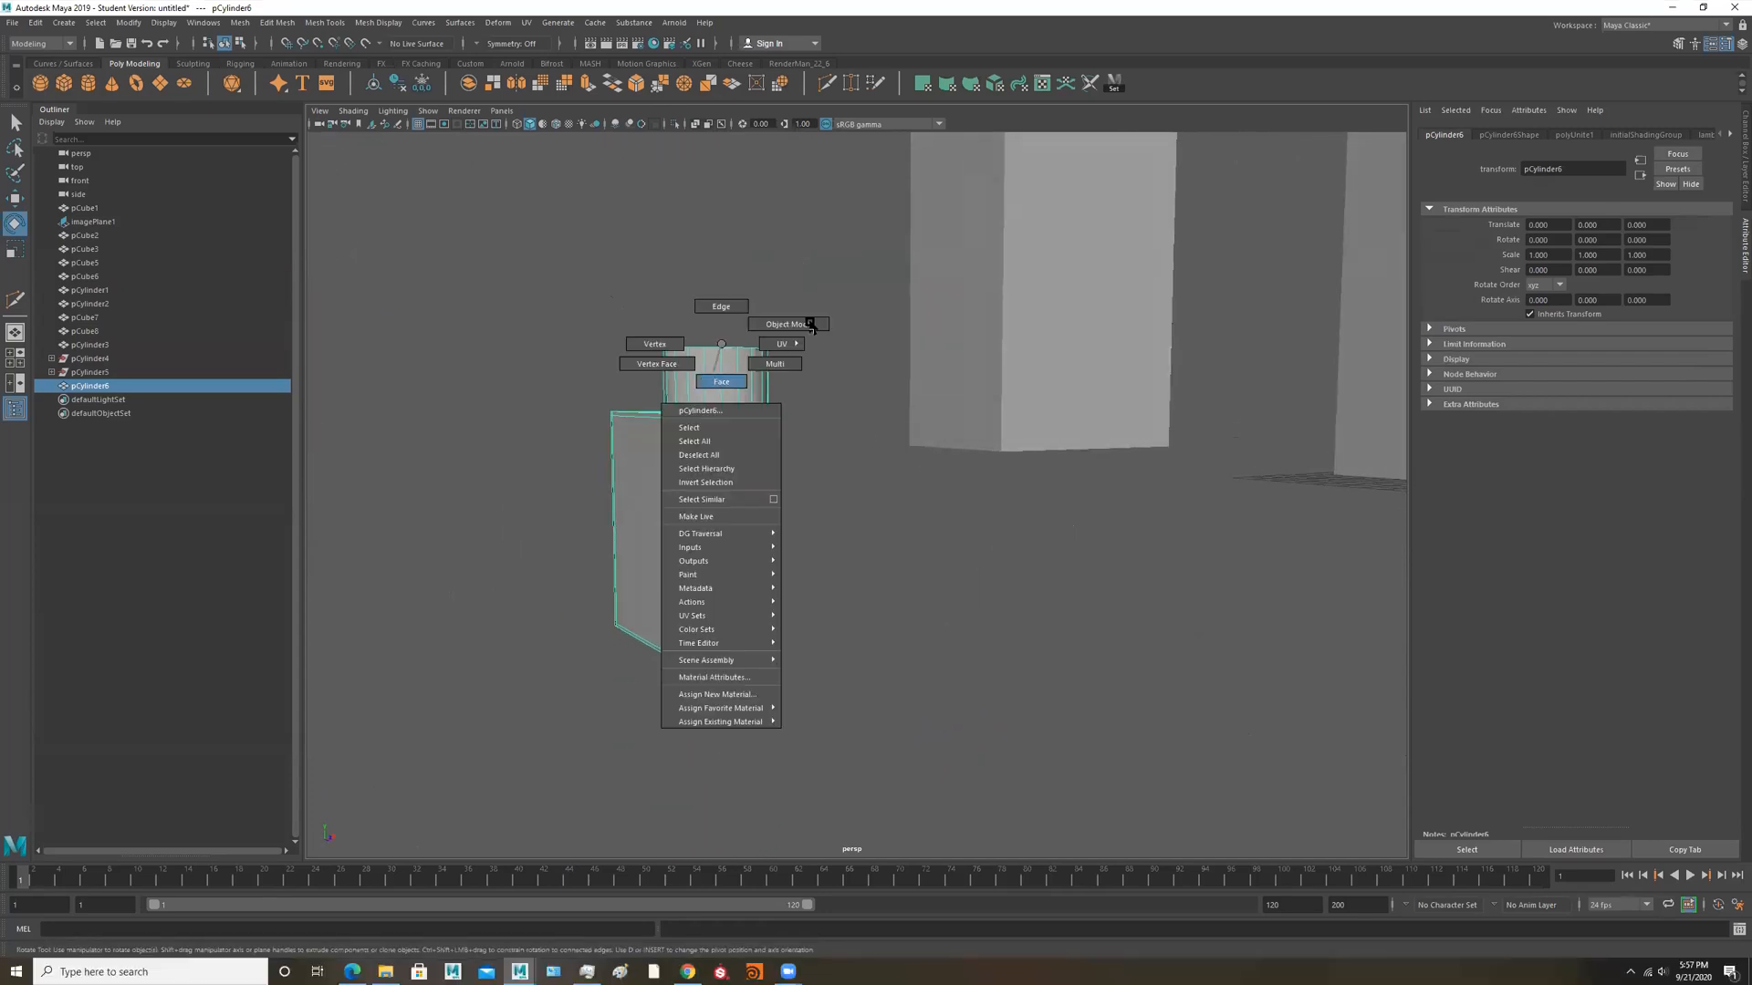
drag(811, 323, 605, 389)
ctrl+drag(864, 392, 372, 648)
alt+right_drag(924, 499, 809, 325)
alt+middle_drag(854, 214, 824, 645)
alt+right_drag(715, 676, 1248, 524)
alt+drag(901, 514, 983, 307)
drag(862, 429, 518, 569)
ctrl+drag(962, 286, 610, 390)
alt+right_drag(1114, 482, 944, 494)
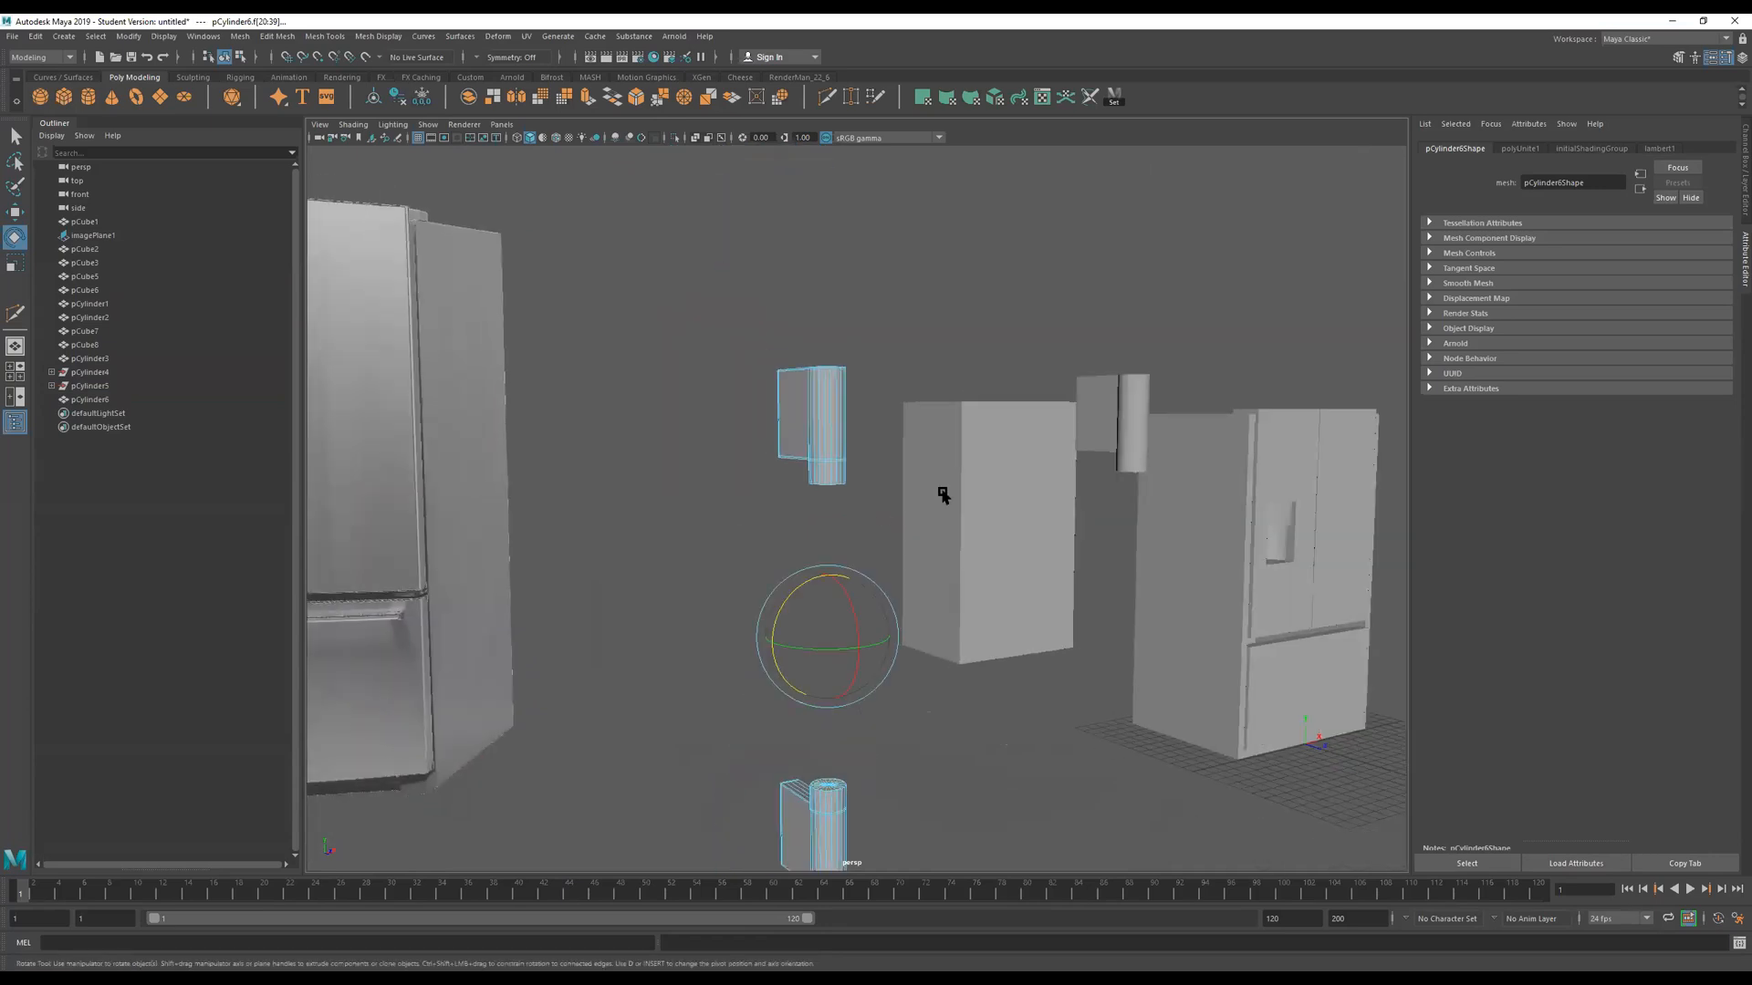
Bridge the selected cap faces so one continuous bar joins the two brackets, and return to object selection.
alt+middle_drag(943, 494, 939, 422)
key(4)
mouse_move(831, 609)
alt+mouse_down()
mouse_move(915, 438)
mouse_move(891, 520)
mouse_move(912, 485)
mouse_move(852, 435)
alt+mouse_up()
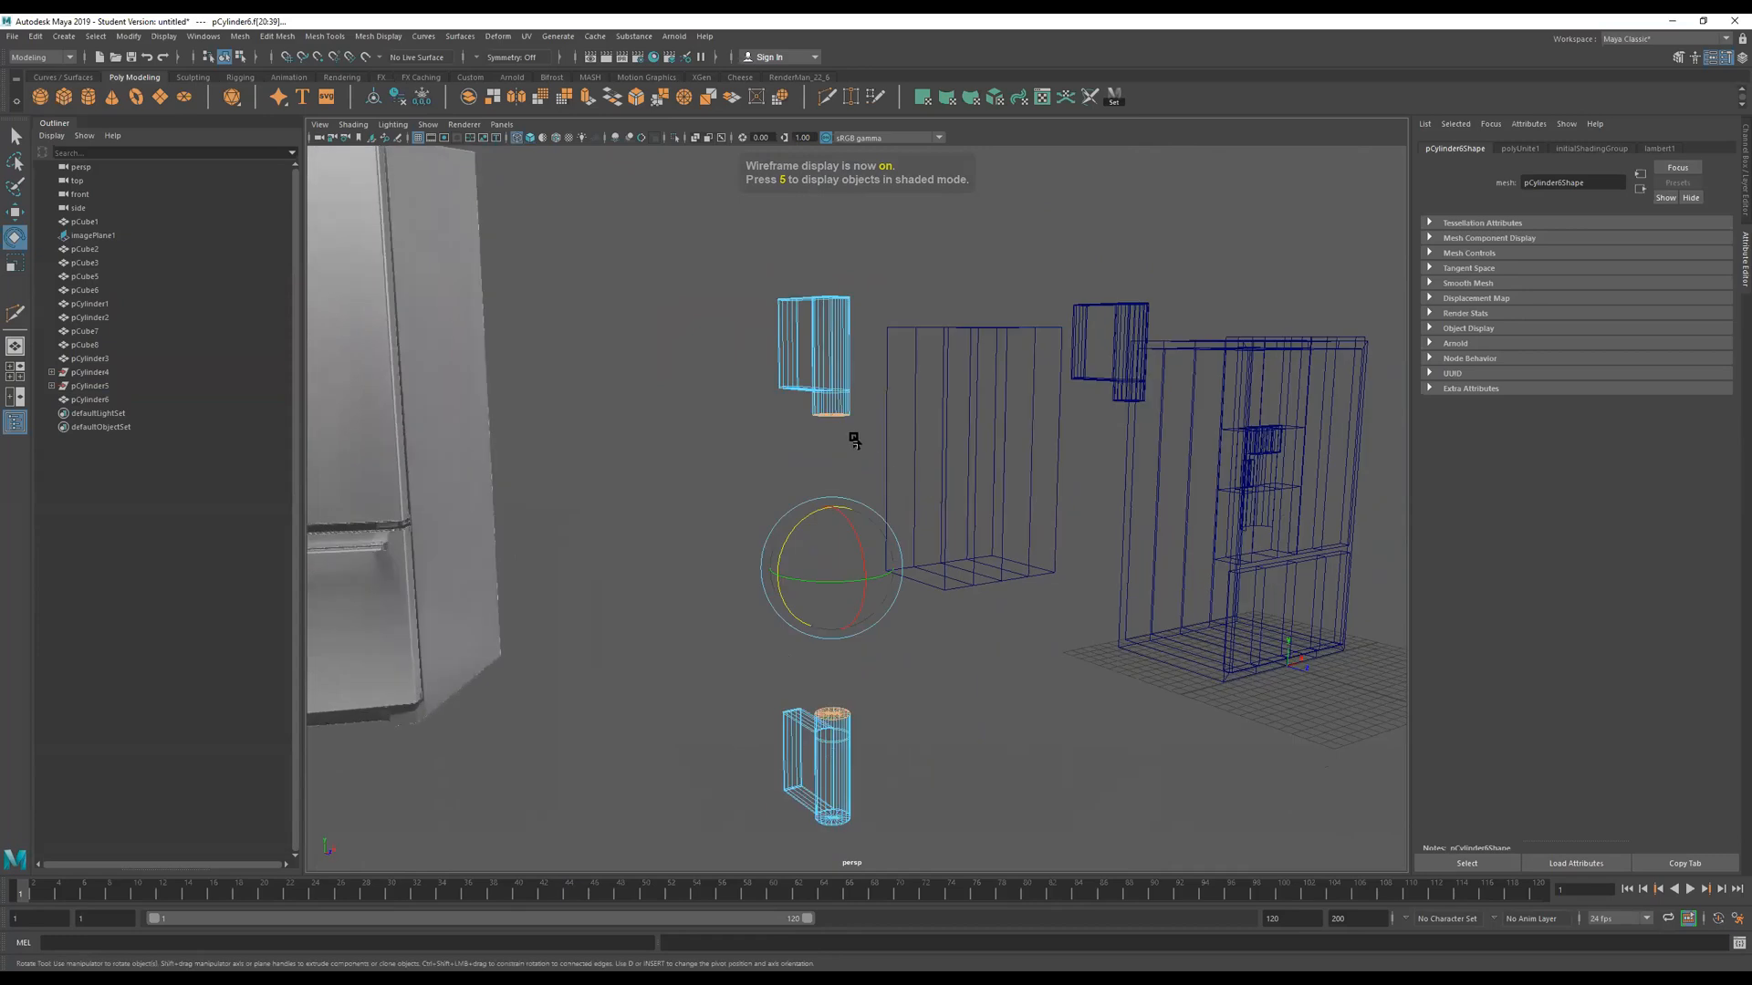
key(5)
shift+right_drag(910, 532, 893, 702)
alt+drag(966, 455, 981, 436)
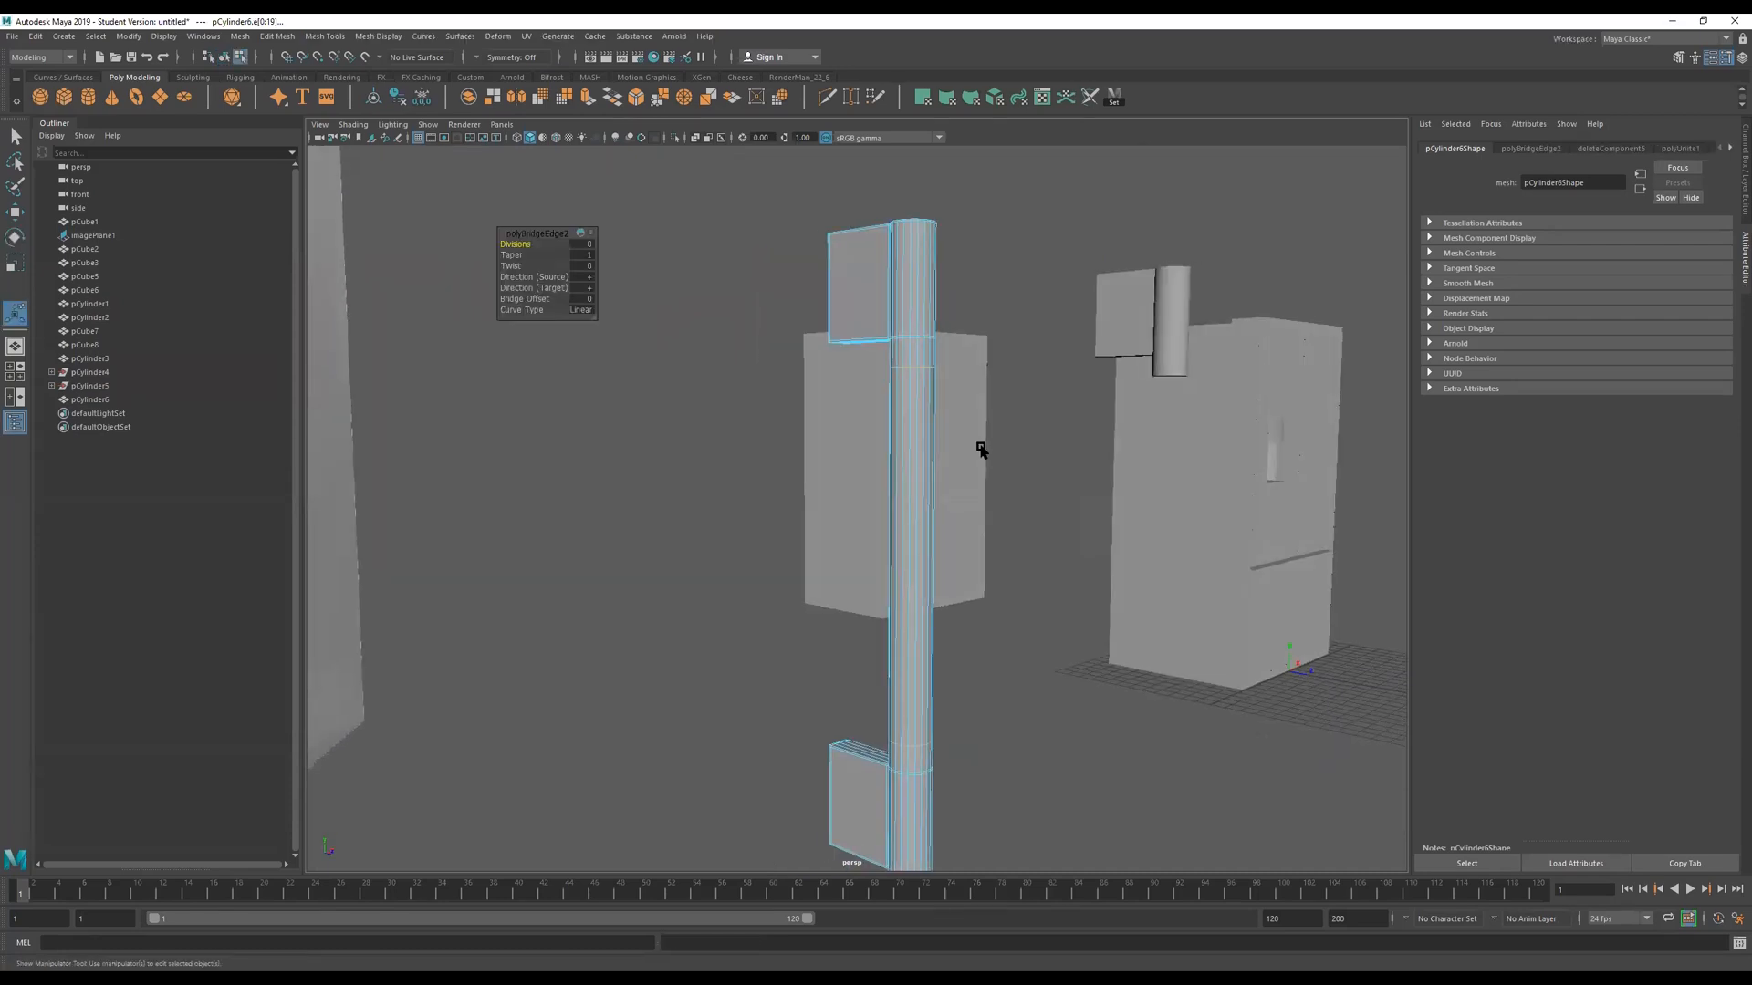
right_drag(922, 402, 1147, 190)
scroll(859, 328, down, 3)
alt+drag(962, 456, 834, 431)
right_drag(834, 432, 955, 297)
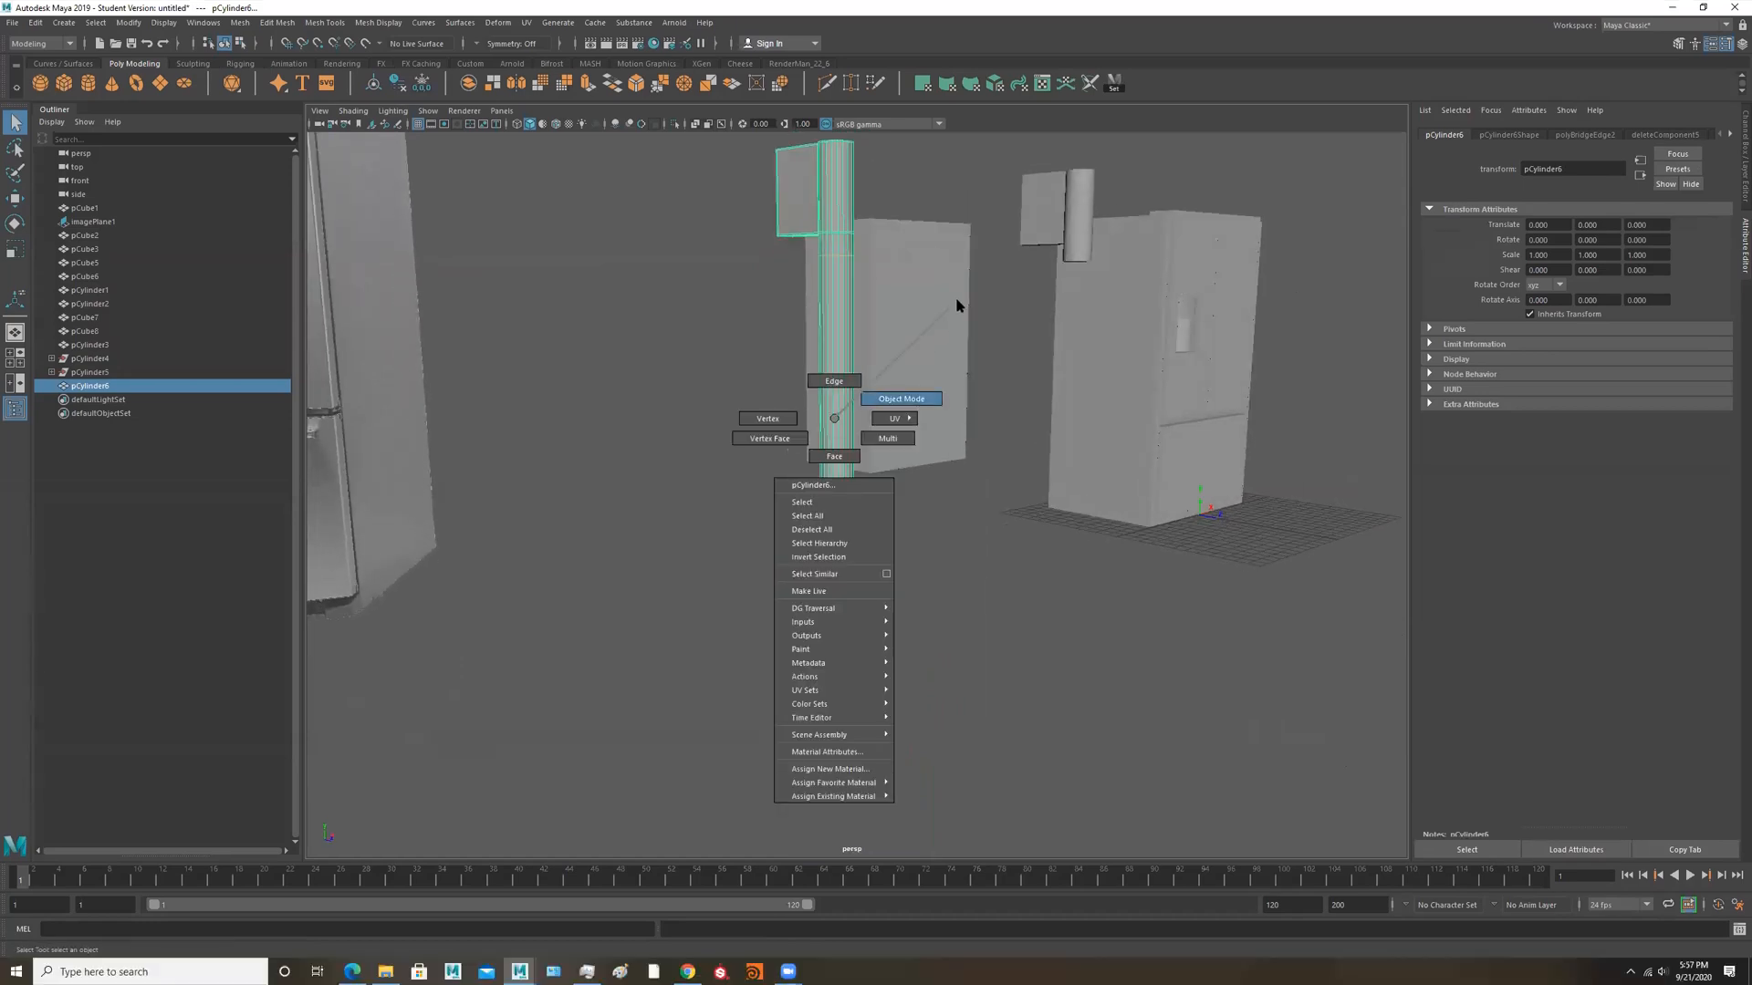
Lengthen the handle by moving the vertices of its lower bracket farther down.
right_drag(821, 412, 707, 418)
drag(717, 491, 945, 839)
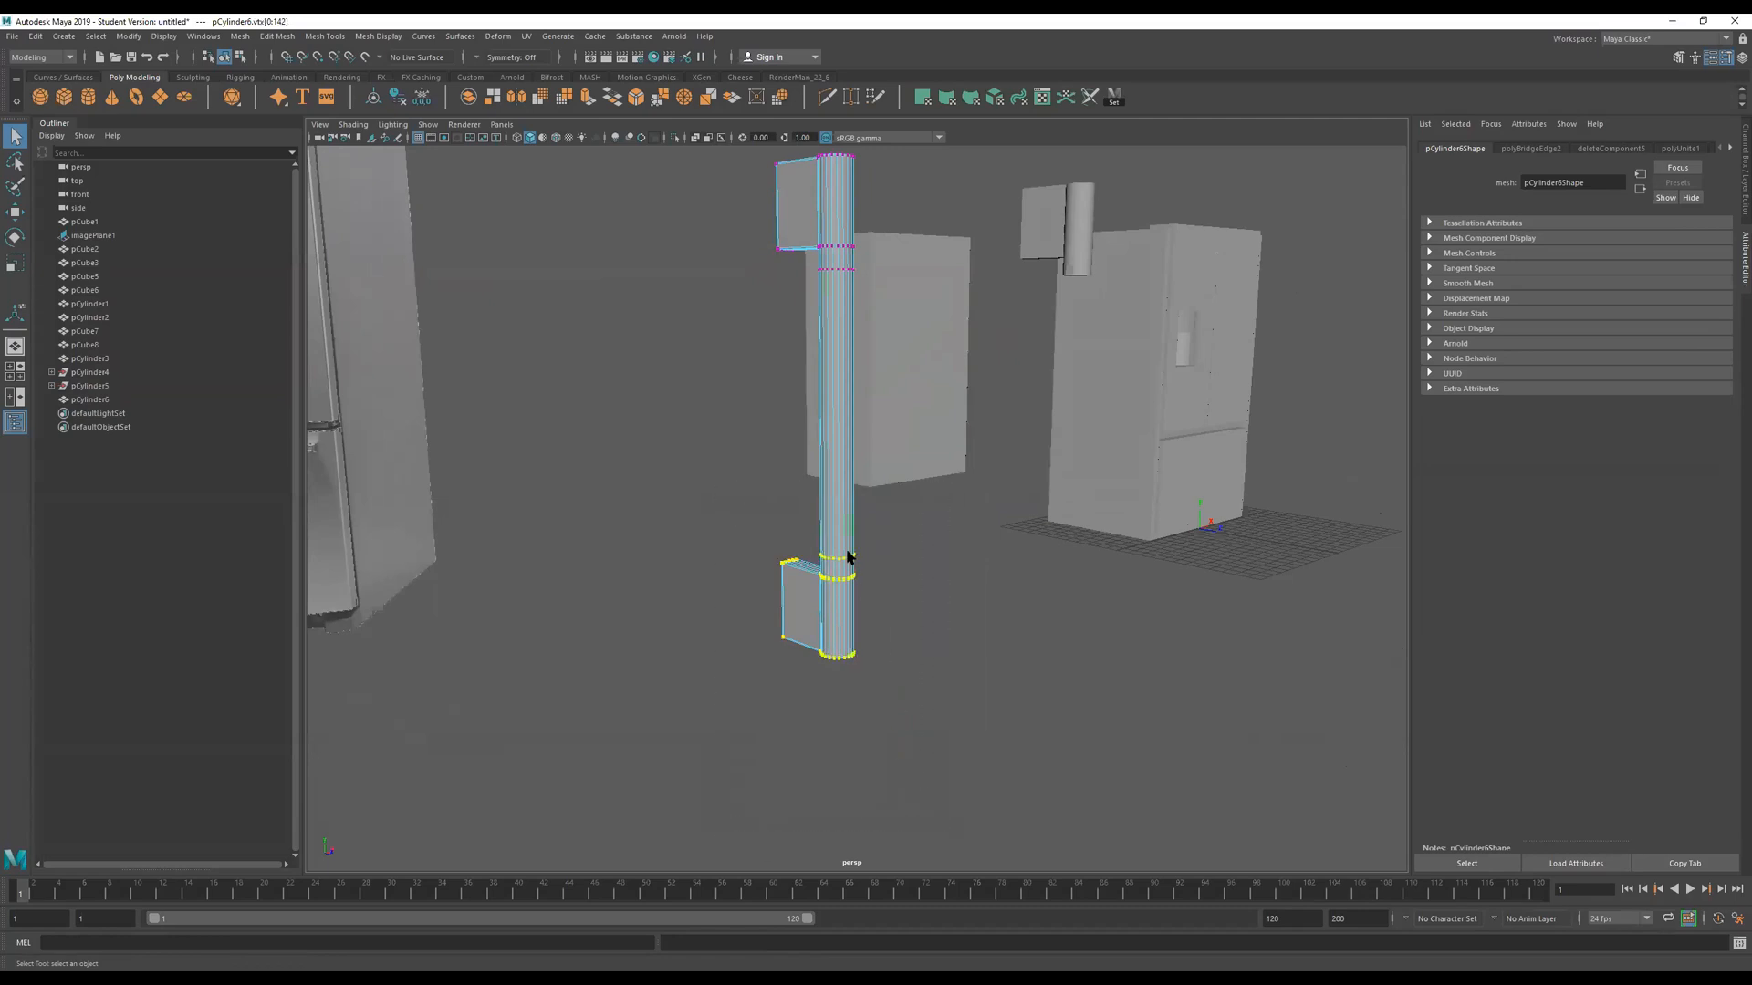
key(w)
drag(820, 540, 811, 740)
right_drag(846, 369, 1043, 202)
Scale the handle uniformly to 0.190 and bring it close to the front of the modelled refrigerator.
alt+drag(977, 299, 1223, 415)
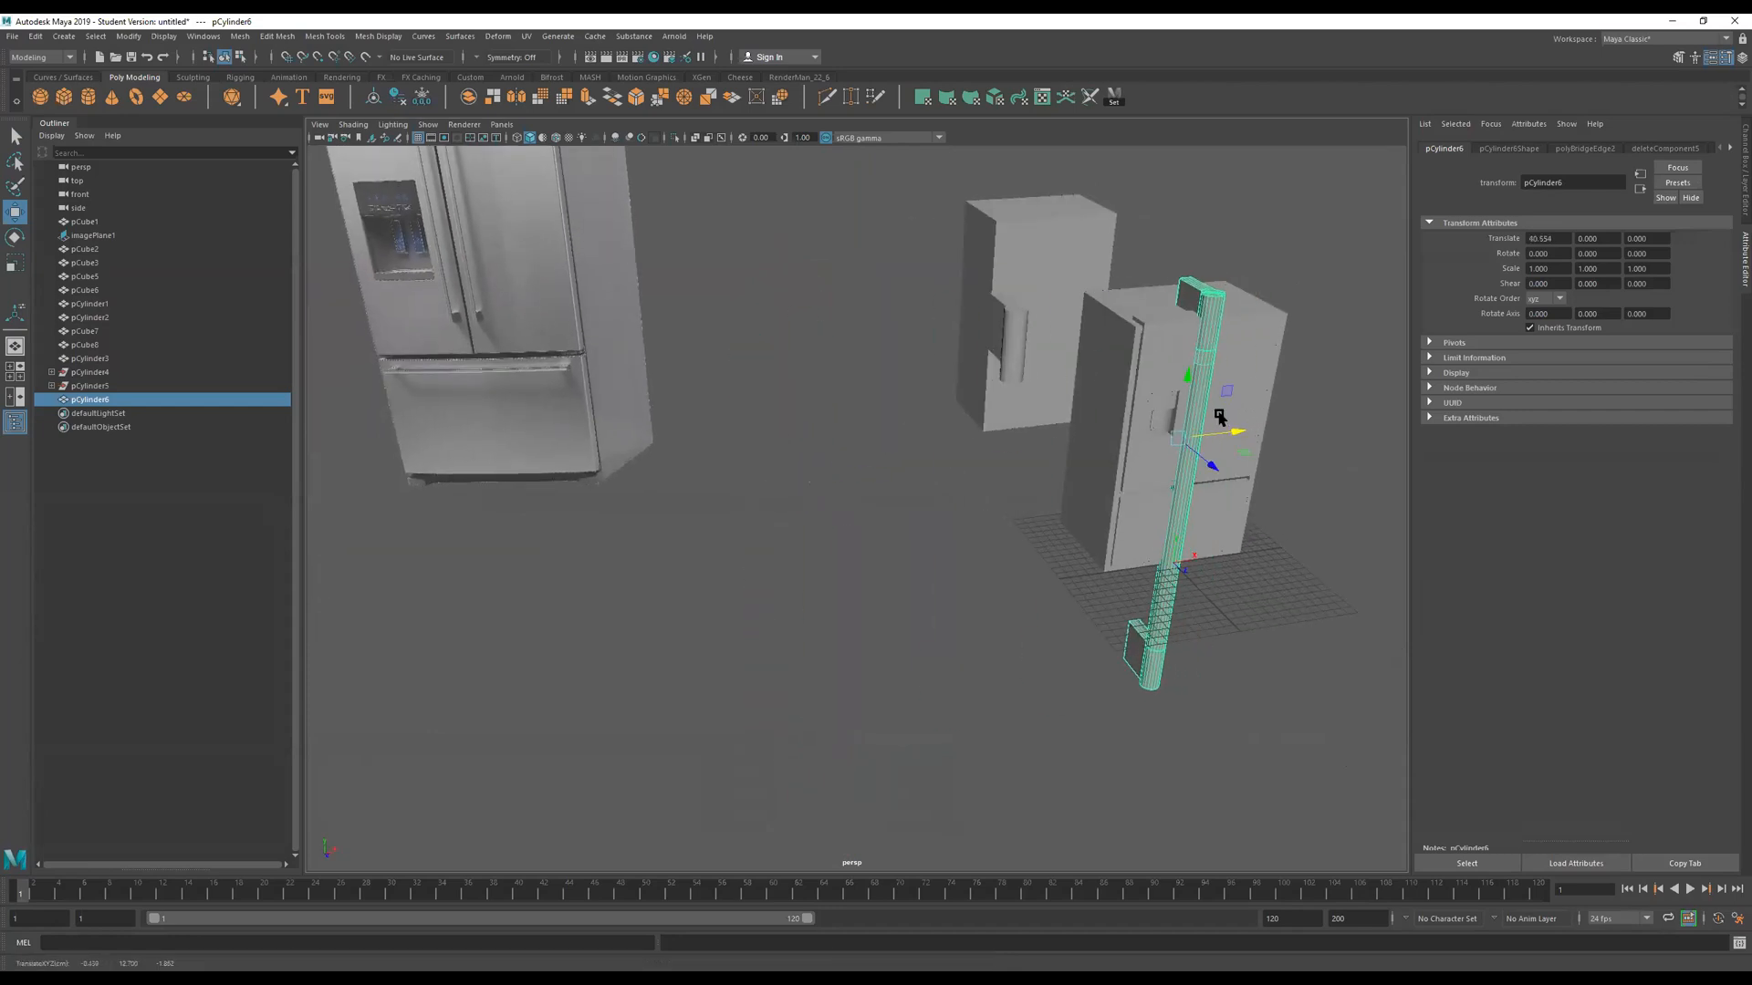
key(f)
key(r)
drag(847, 405, 617, 503)
key(w)
drag(871, 440, 810, 465)
key(r)
alt+middle_drag(453, 337, 1284, 426)
alt+drag(1284, 426, 591, 290)
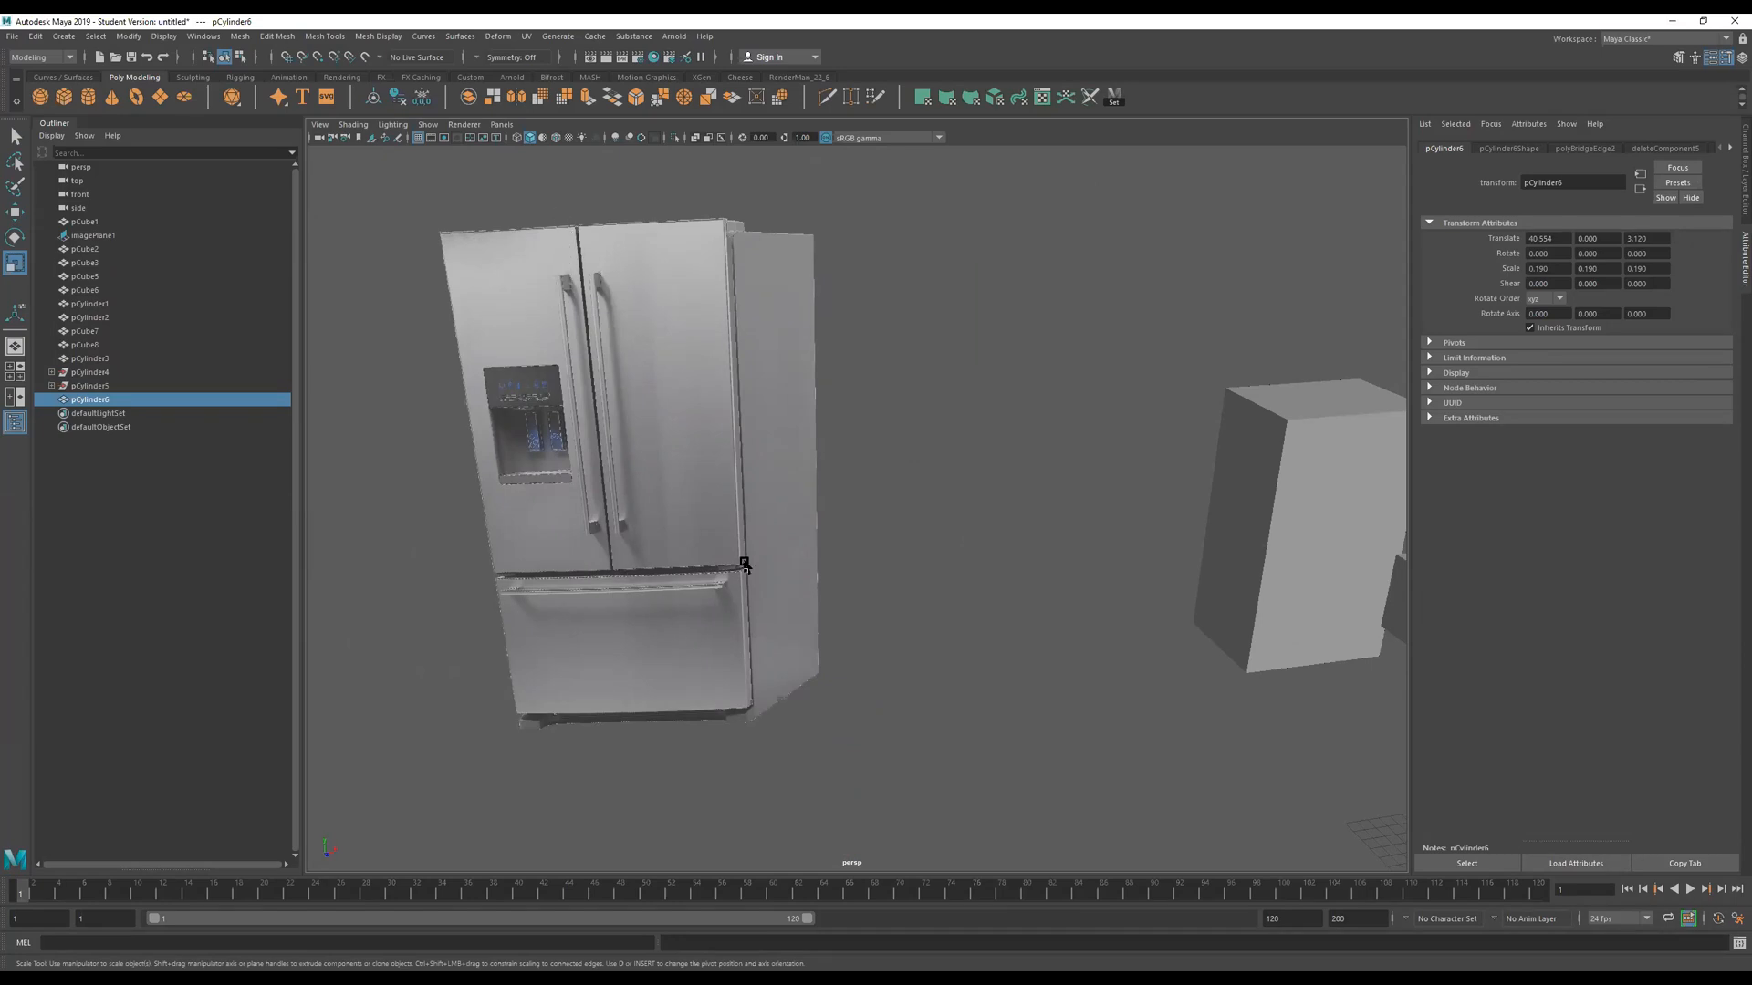
Place the handle on the dispenser door beside the centre gap, at about X 40.26 and Z 2.28.
key(f)
key(w)
drag(888, 653, 852, 502)
alt+right_drag(987, 584, 985, 570)
alt+drag(985, 570, 903, 660)
drag(949, 597, 989, 539)
key(f)
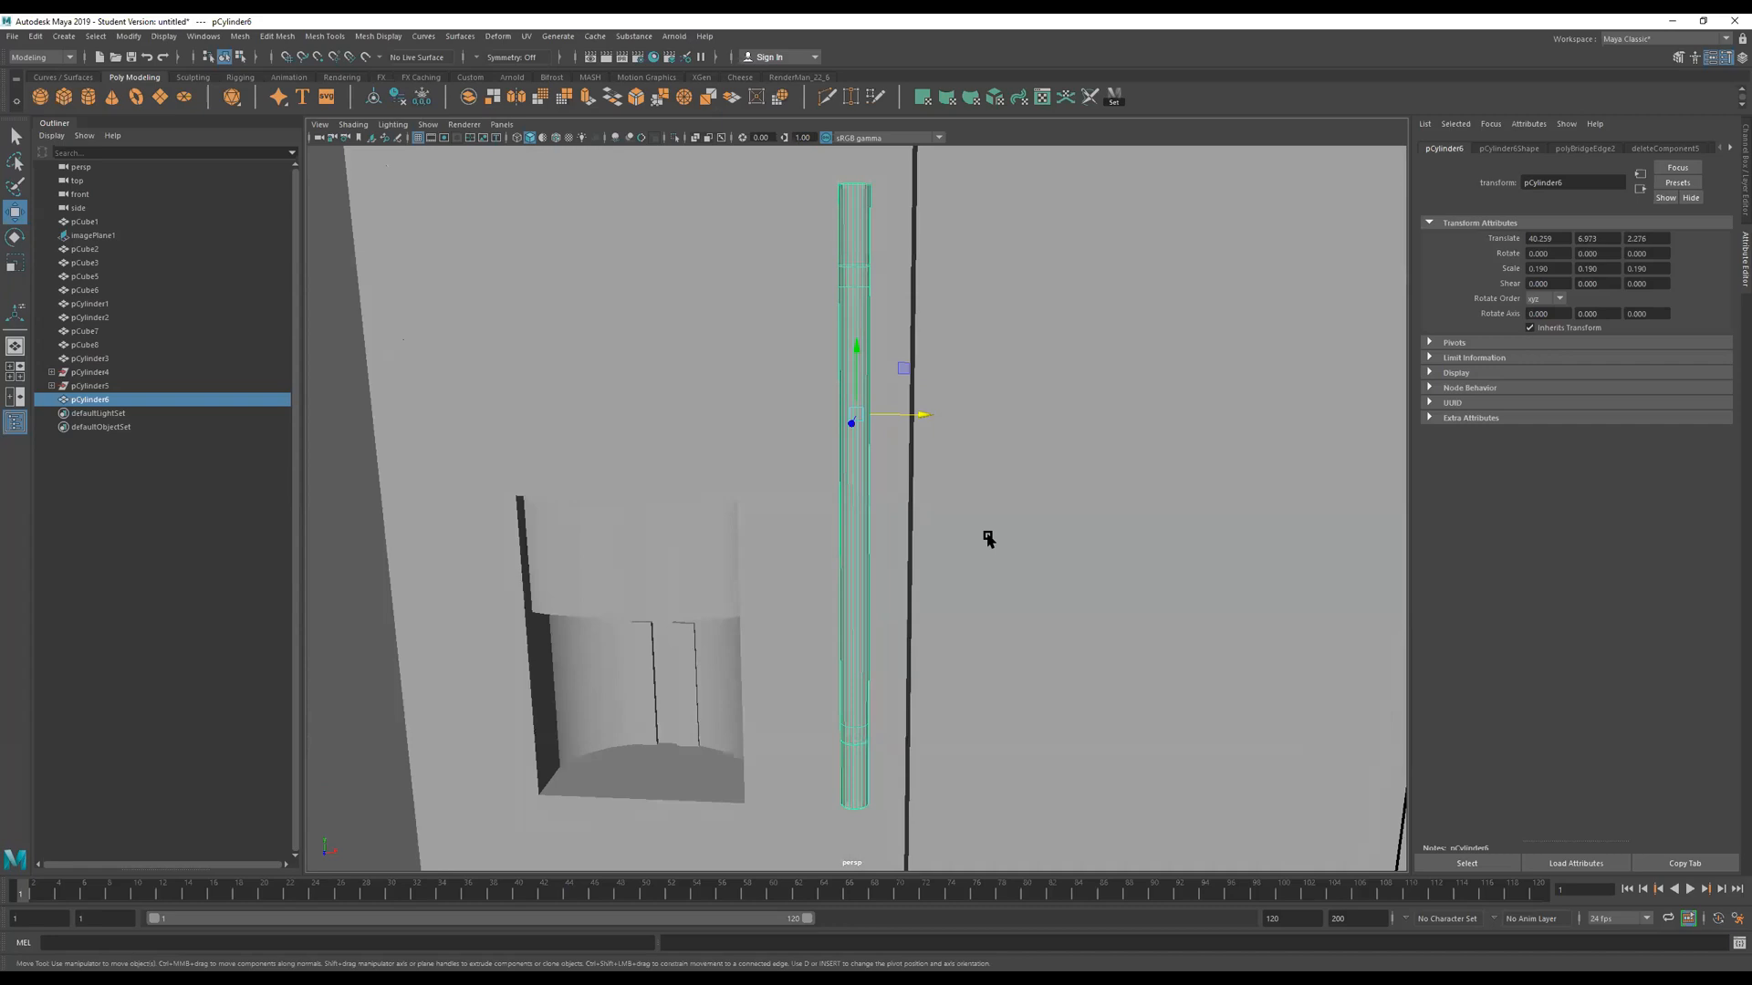
scroll(949, 516, down, 4)
drag(857, 387, 858, 367)
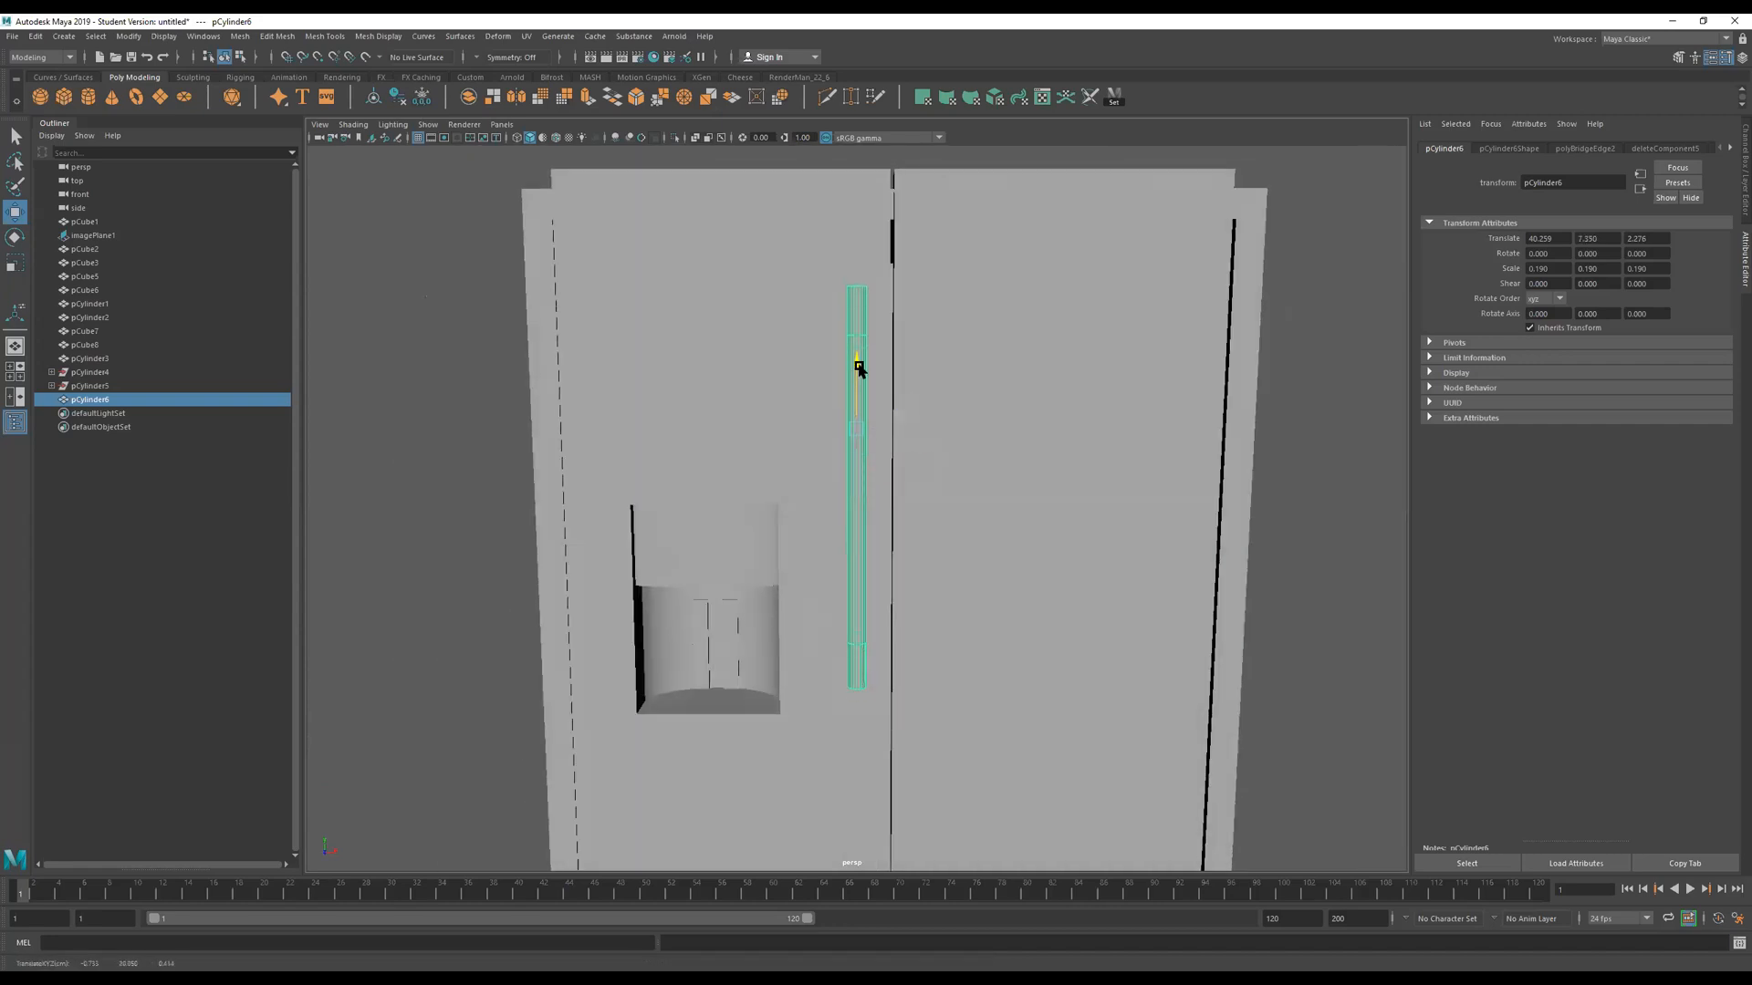
Move the handle's lower-end vertices down until the bar reaches near the bottom edge of the dispenser door.
alt+right_drag(902, 367, 667, 431)
alt+drag(667, 431, 889, 438)
alt+middle_drag(890, 438, 932, 368)
right_drag(929, 433, 853, 418)
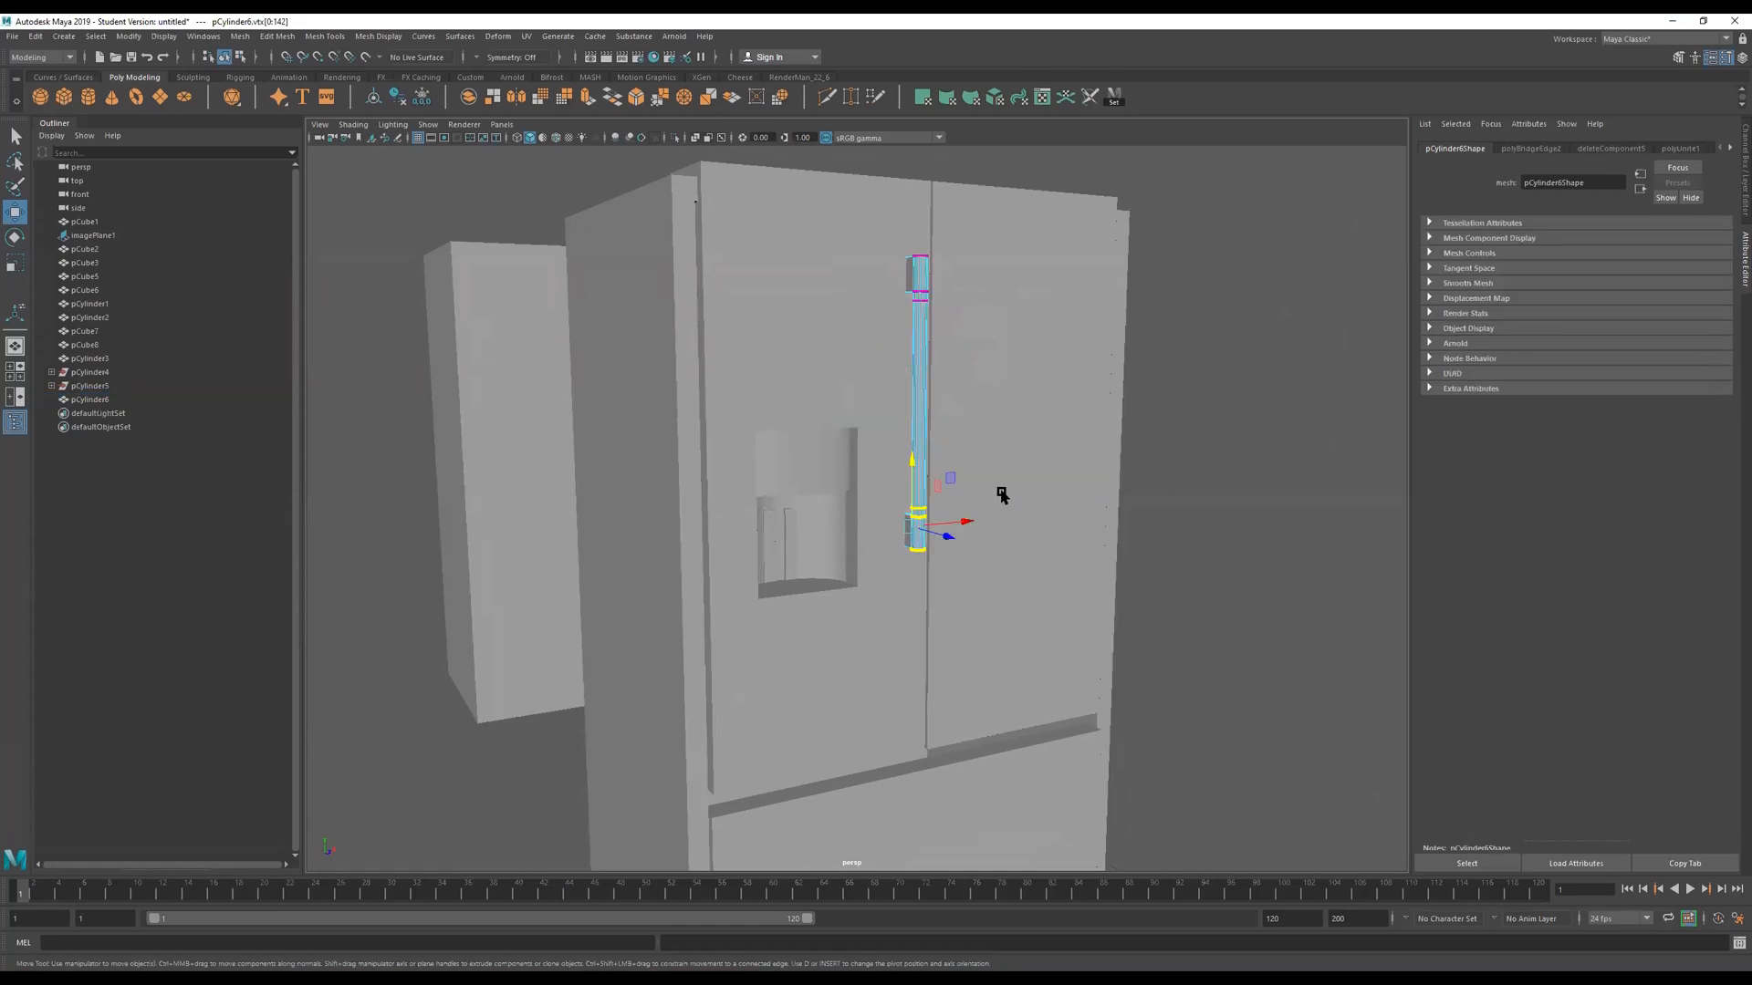
drag(1010, 463, 792, 631)
key(4)
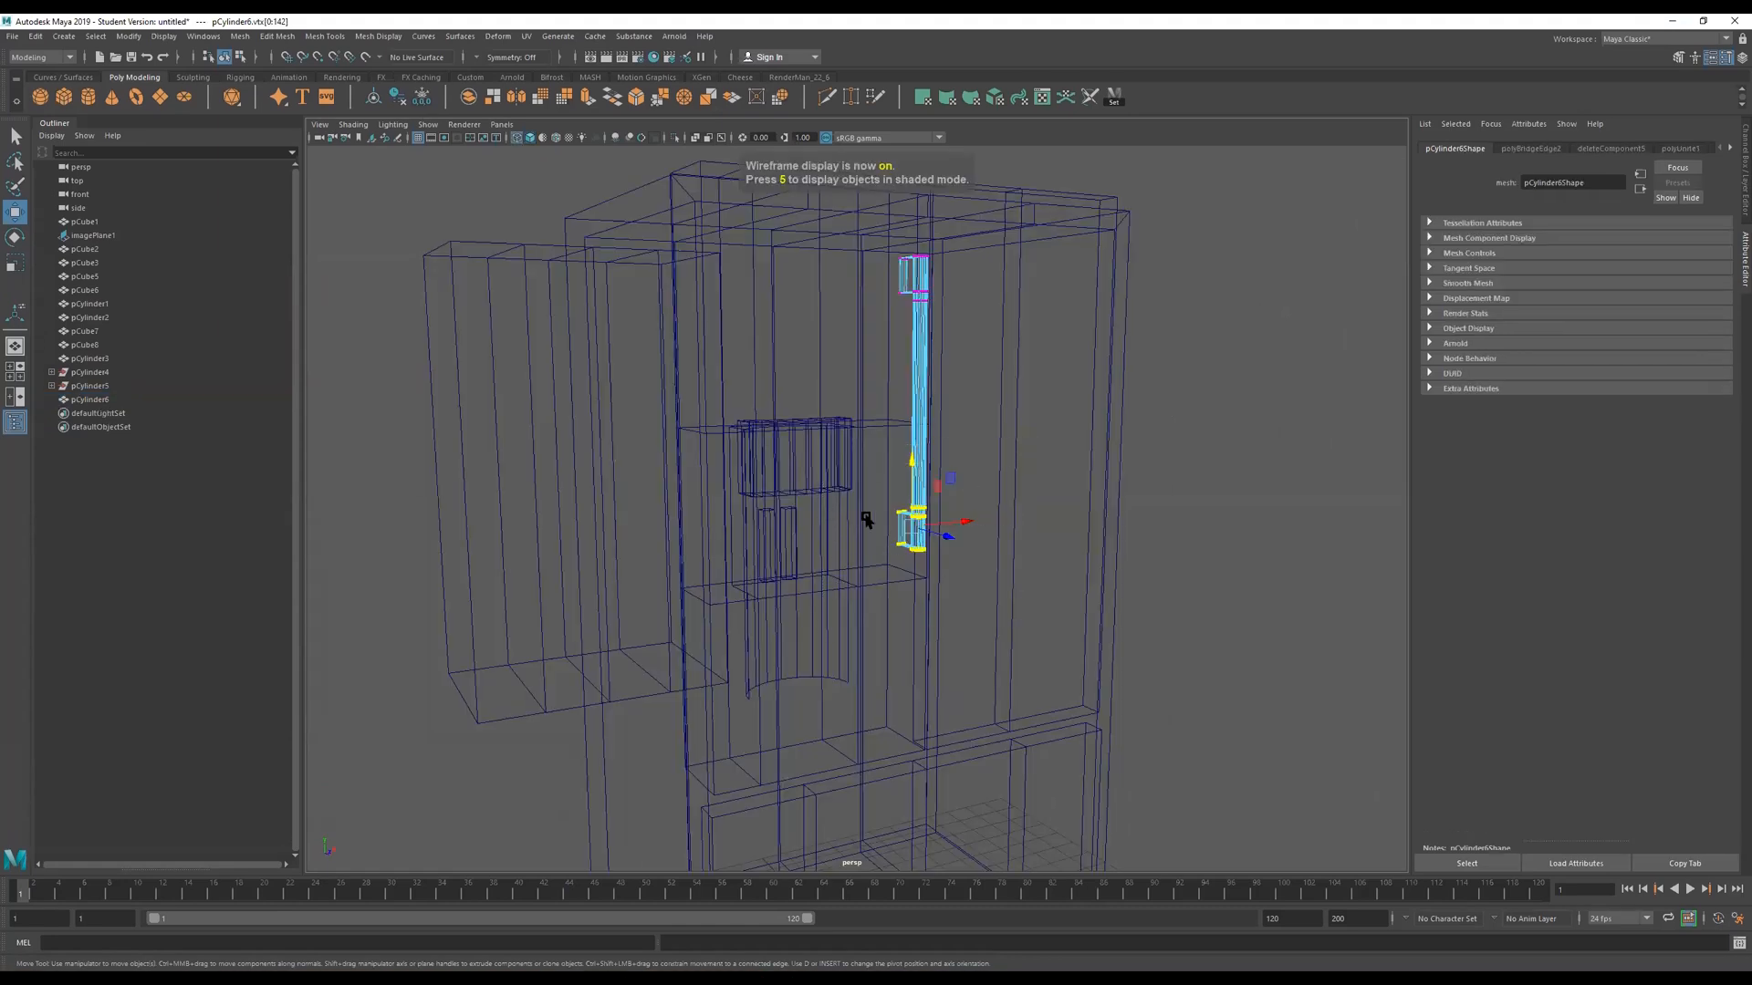
key(5)
mouse_move(912, 464)
mouse_down()
mouse_move(911, 649)
mouse_move(922, 489)
mouse_move(940, 651)
mouse_up()
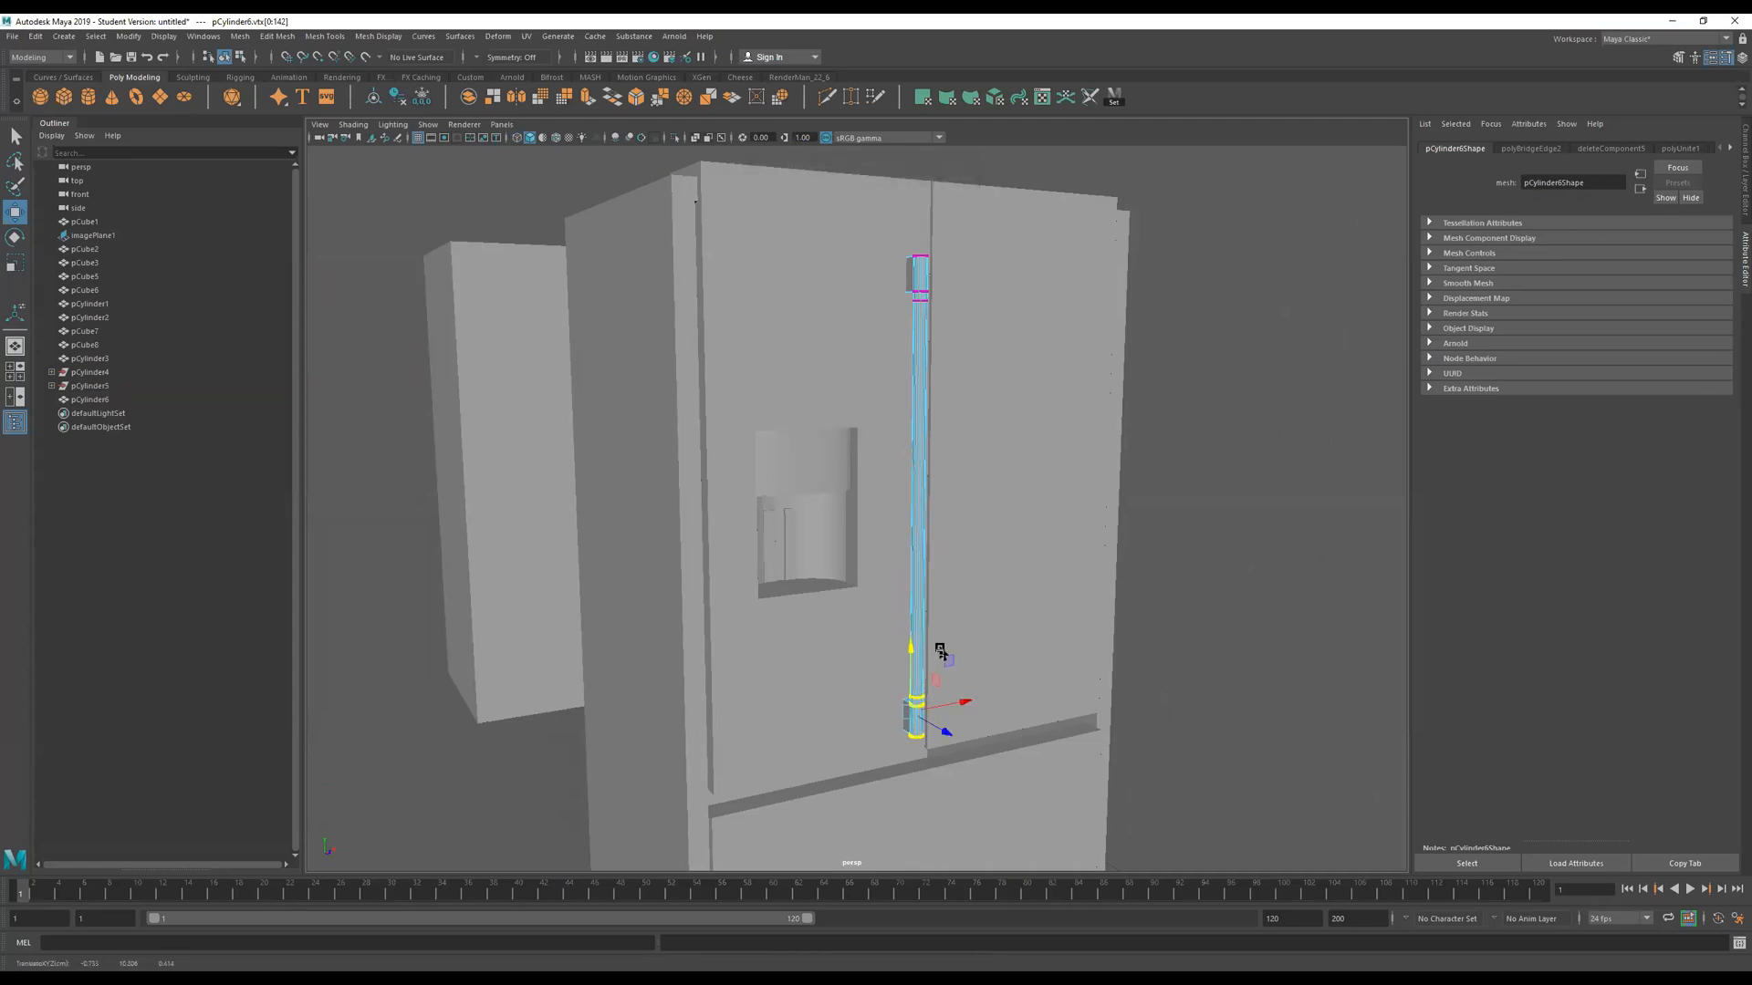
right_drag(925, 361, 1180, 202)
Duplicate the door handle, place the copy beside the cabinet, and shorten it to a Y scale of 0.136.
alt+drag(1051, 368, 647, 272)
key(ctrl+d)
key(r)
alt+drag(684, 344, 670, 374)
Adjust the copied handle's length by moving the vertices of its lower bracket.
right_drag(666, 385, 535, 356)
drag(586, 438, 774, 656)
key(w)
drag(666, 481, 585, 425)
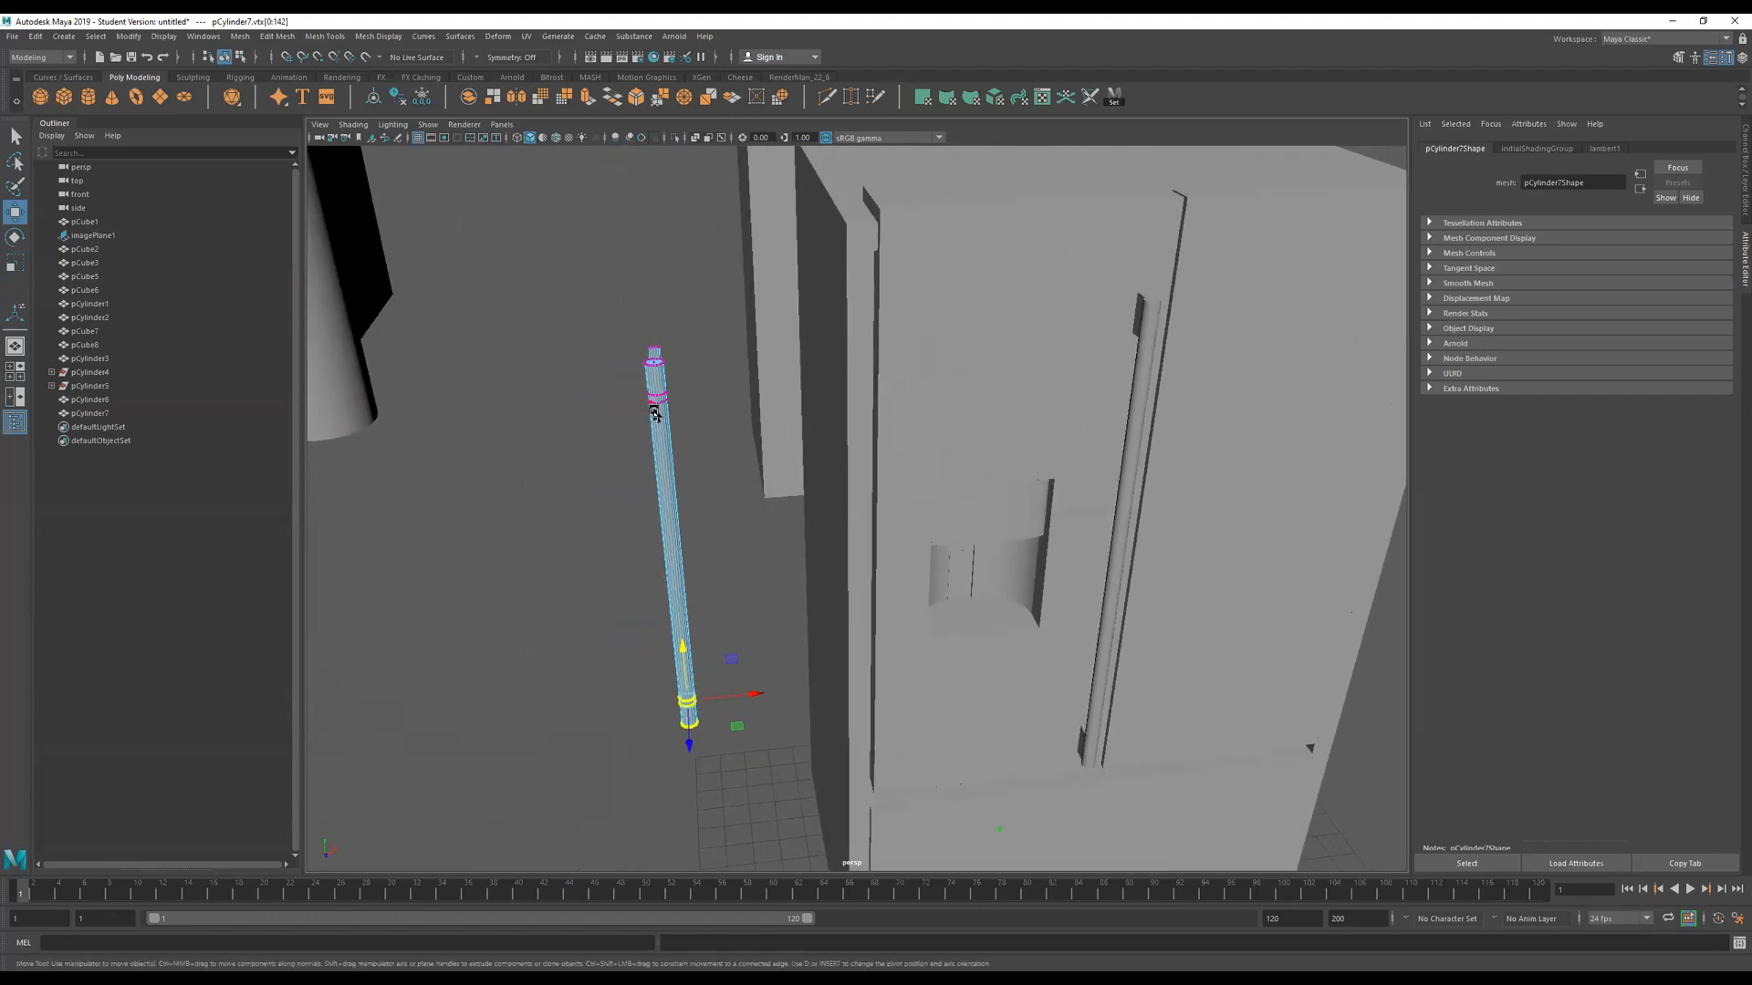
right_drag(668, 401, 987, 236)
alt+drag(1099, 412, 1168, 401)
alt+right_drag(997, 401, 438, 434)
alt+drag(1023, 372, 978, 392)
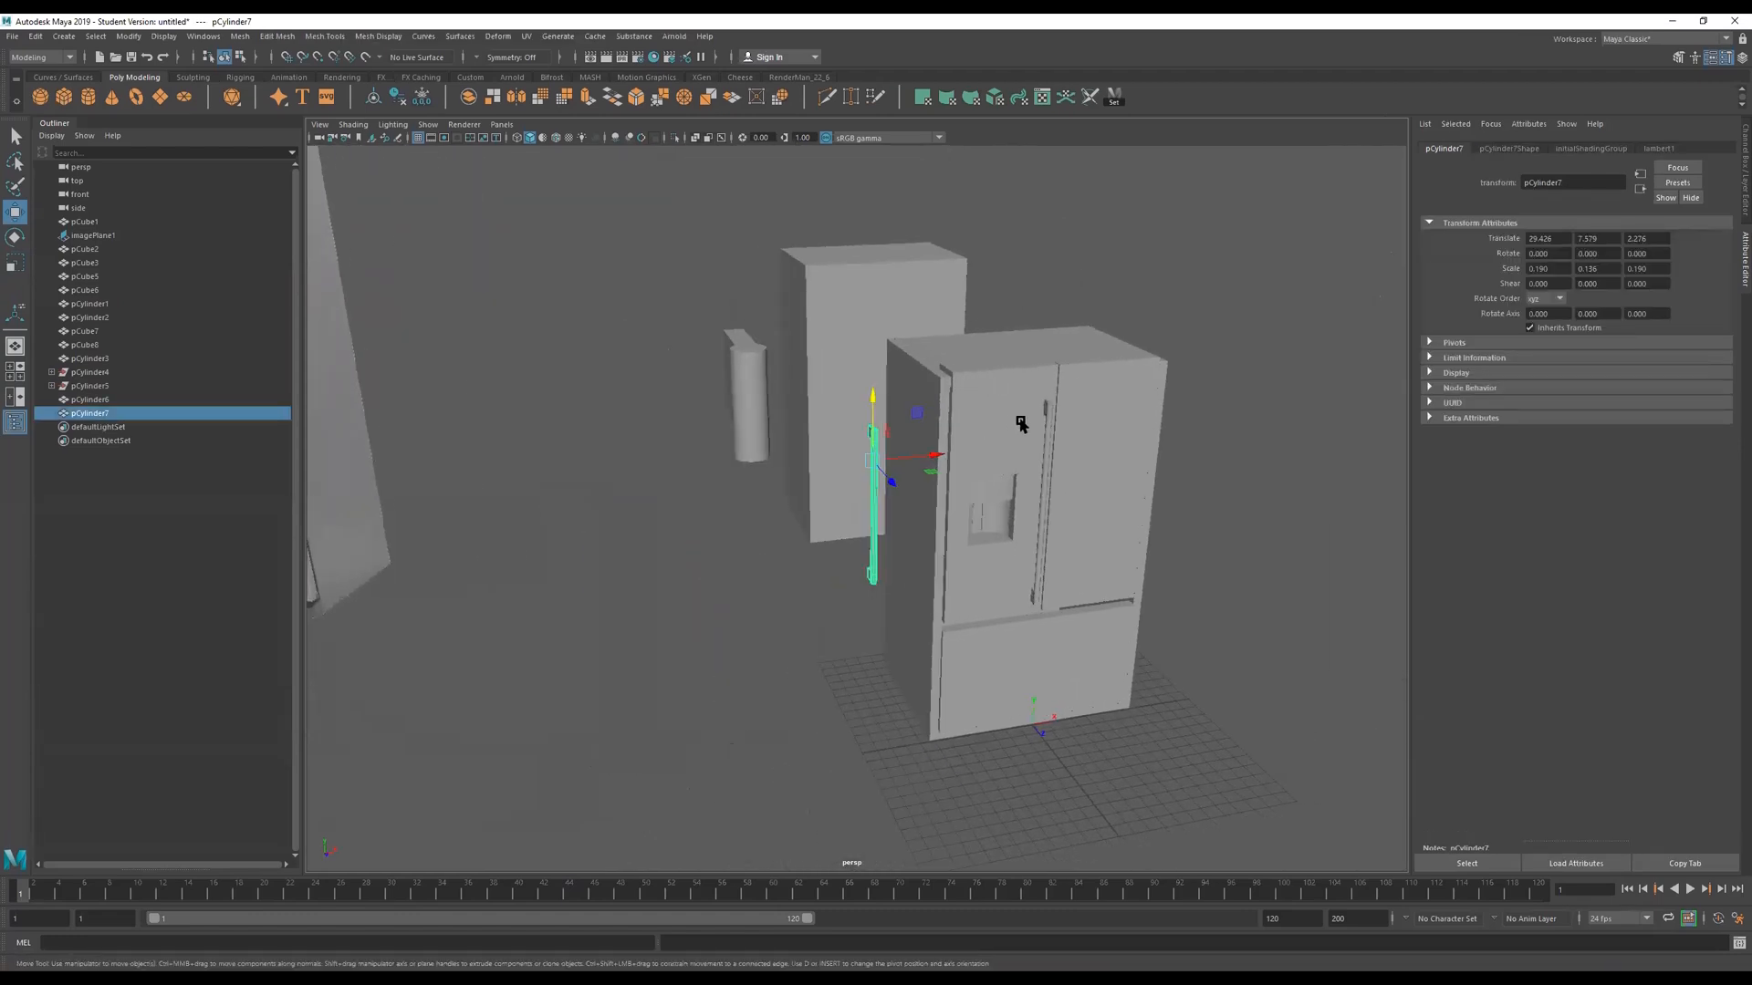
Mirror the spare single bracket across the world axis with Cut Geometry turned off.
scroll(917, 463, up, 4)
alt+right_drag(985, 443, 836, 469)
alt+drag(812, 467, 713, 517)
click(867, 494)
scroll(881, 456, up, 3)
alt+drag(712, 516, 692, 489)
alt+right_drag(695, 489, 781, 472)
alt+drag(700, 463, 939, 410)
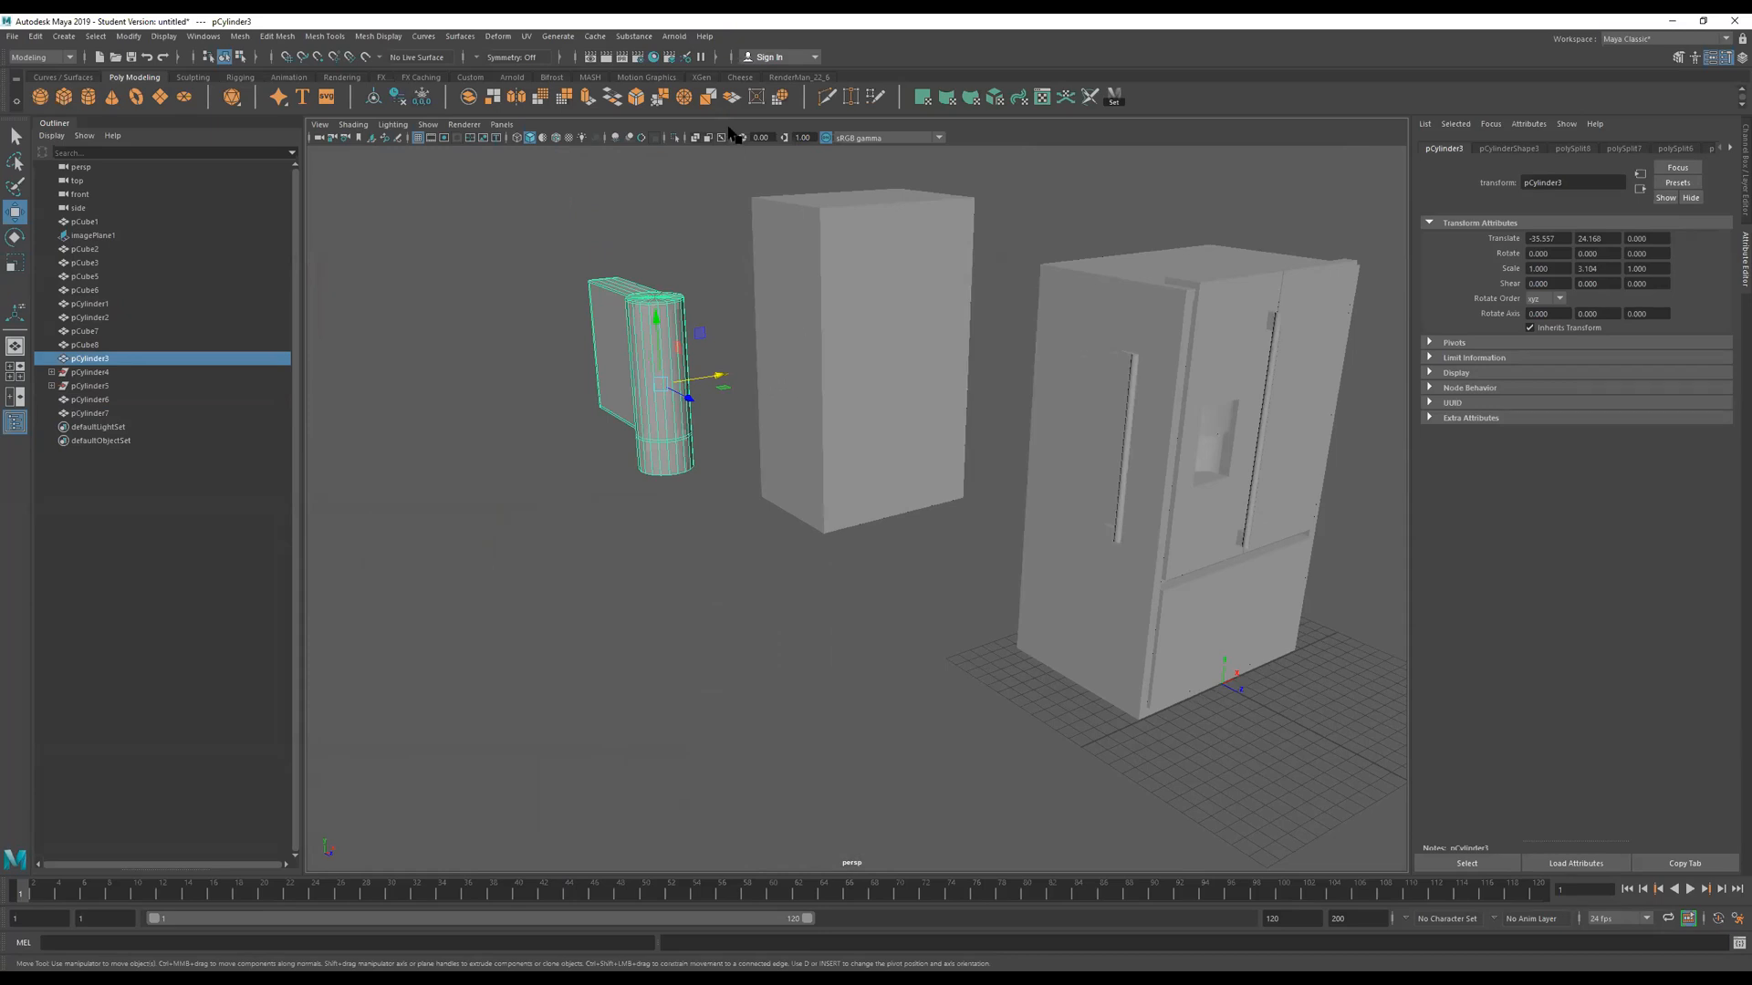
click(523, 96)
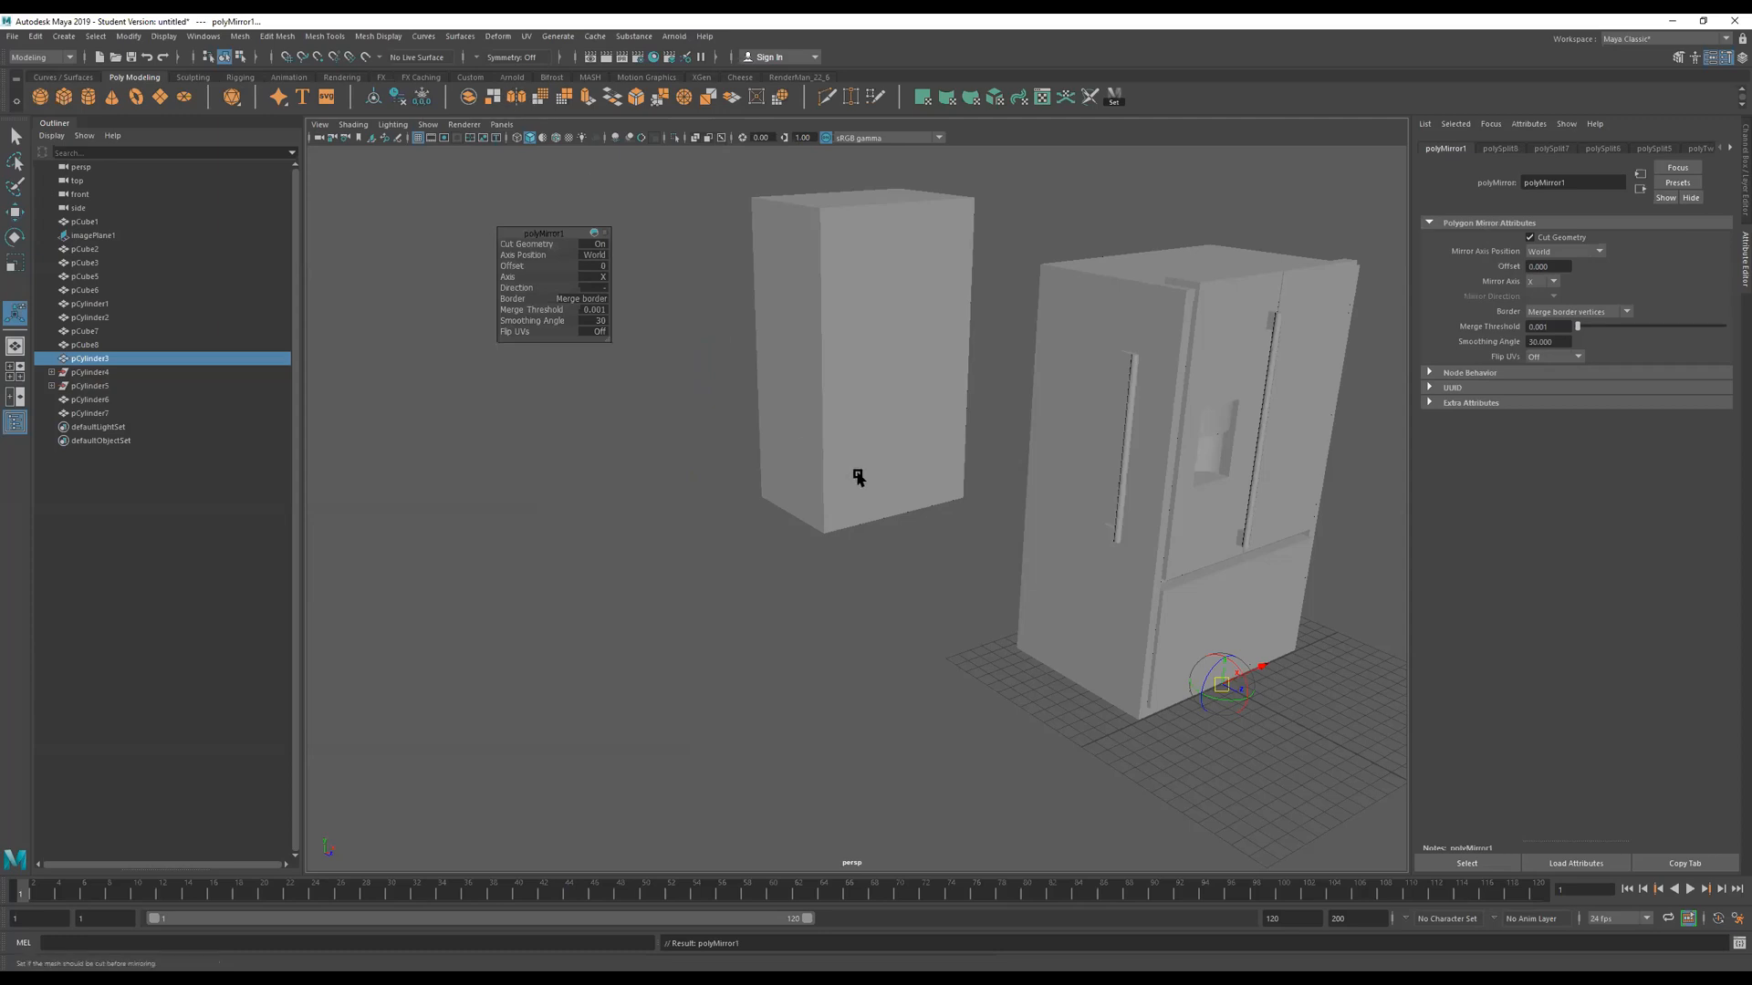
alt+right_drag(1106, 495, 833, 442)
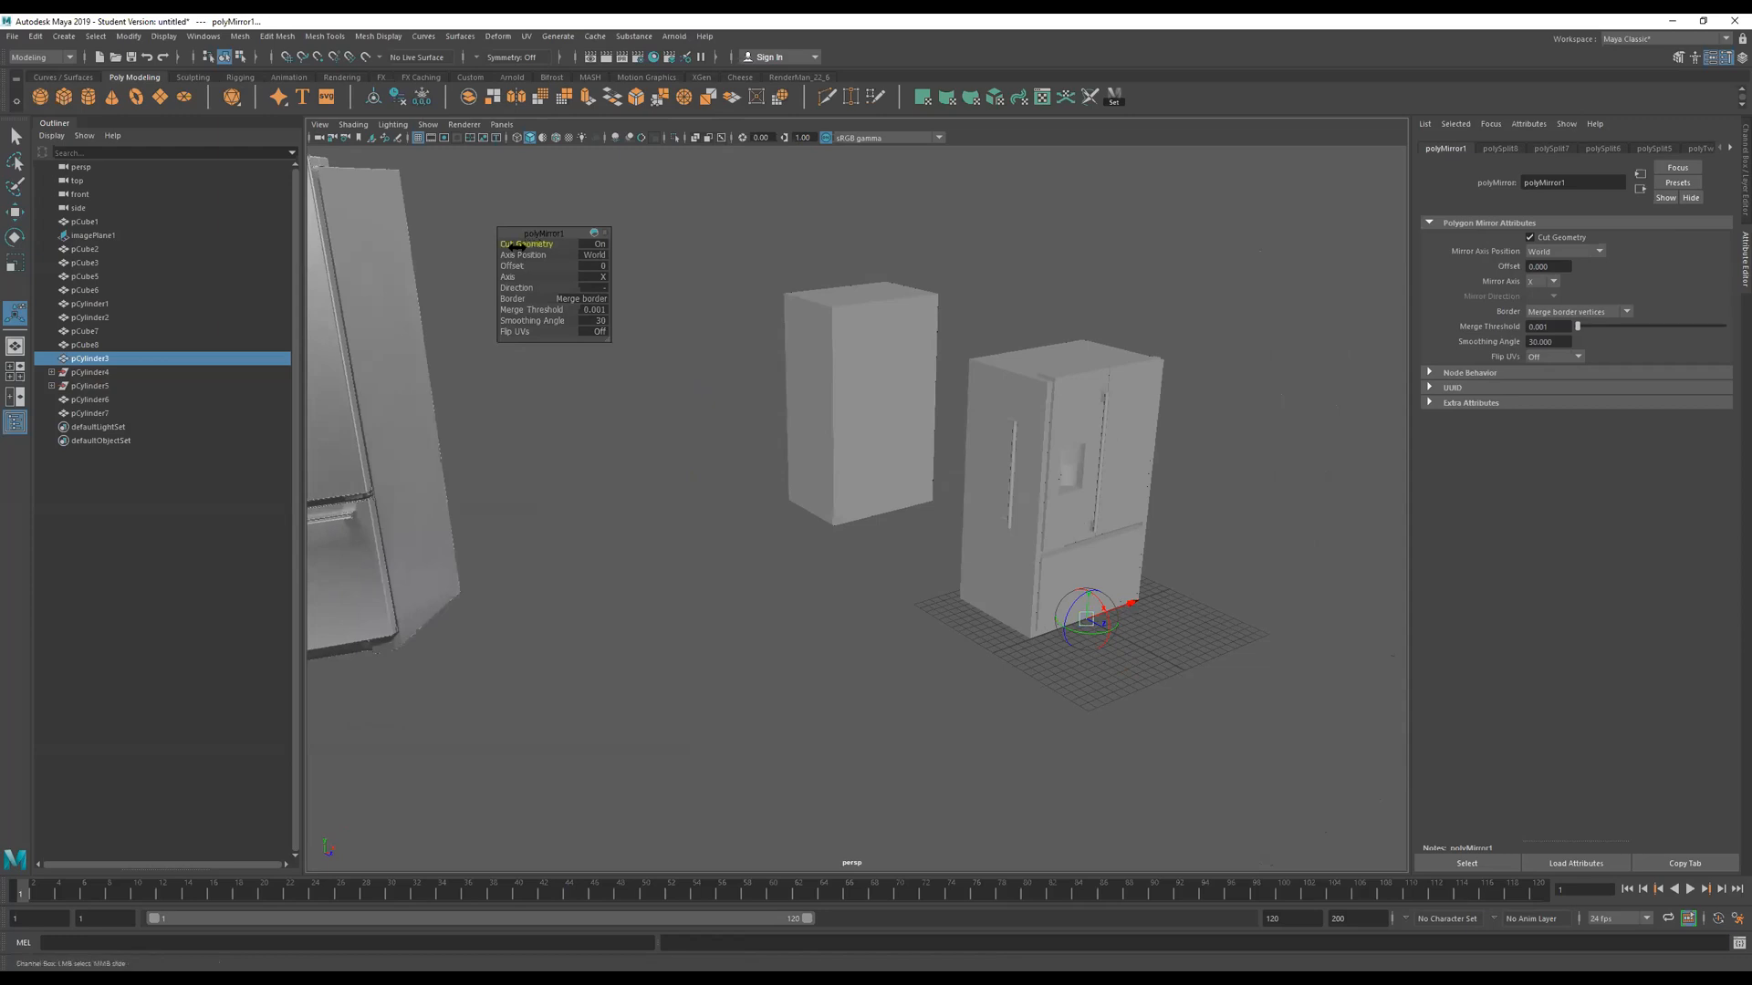
drag(517, 246, 303, 265)
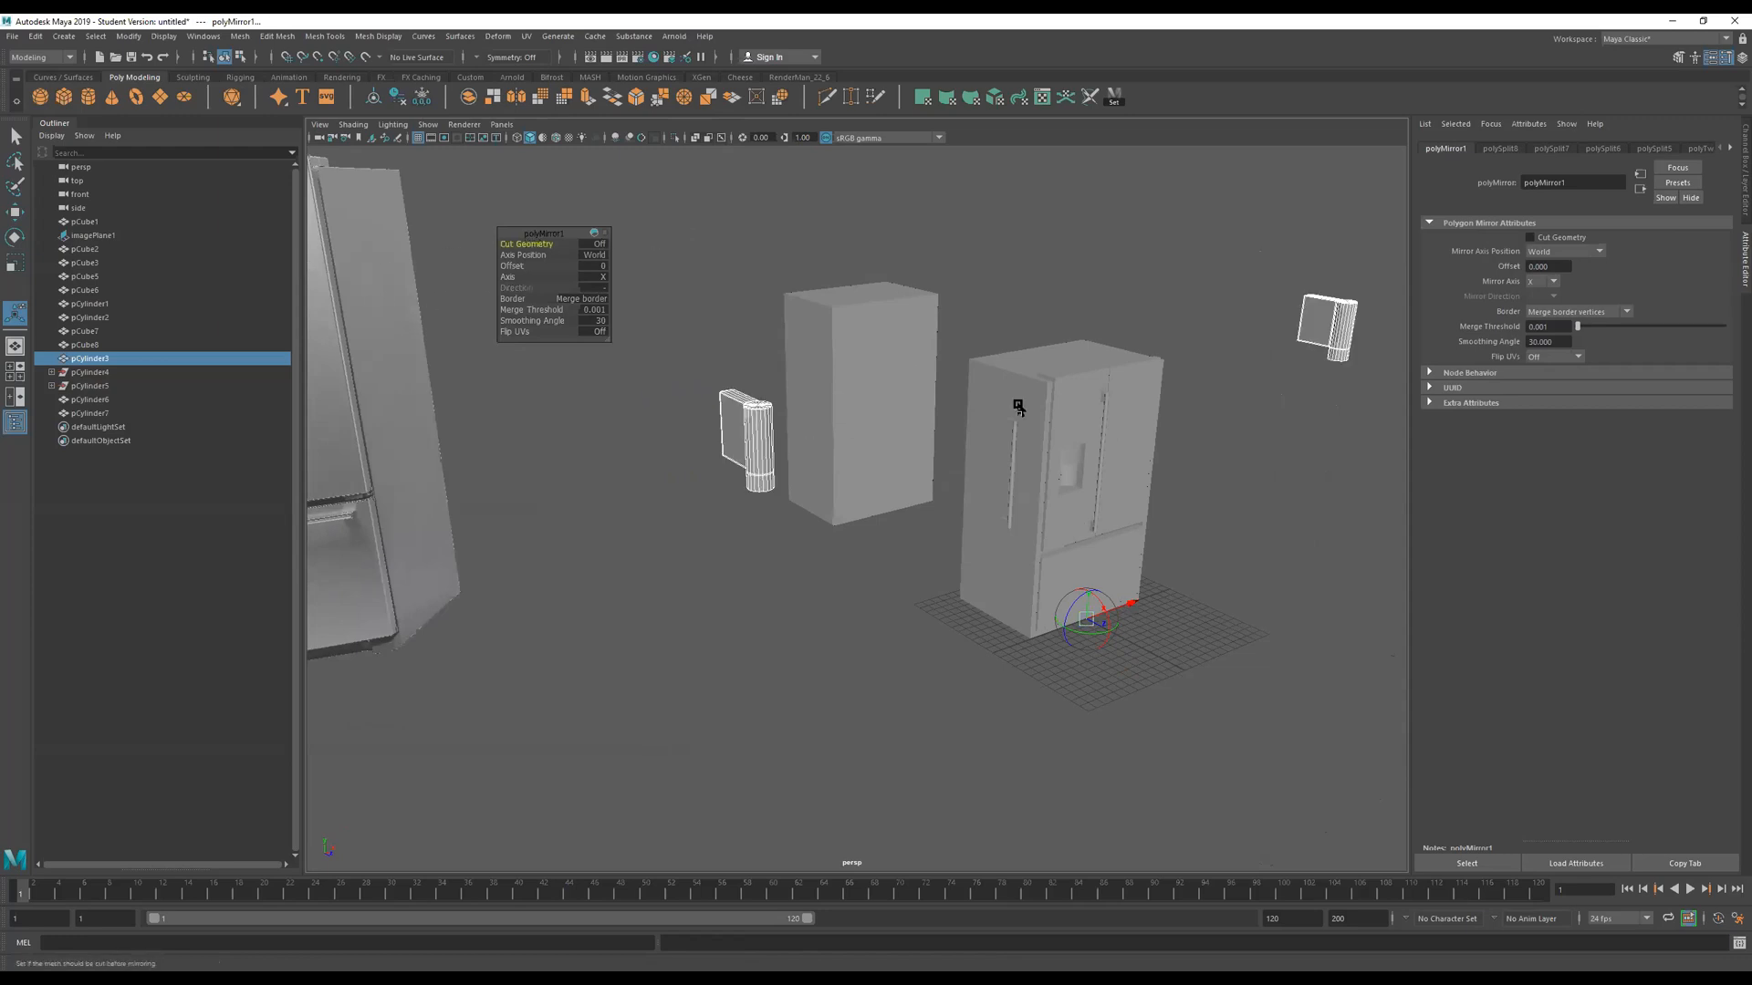
alt+middle_drag(1043, 375, 690, 304)
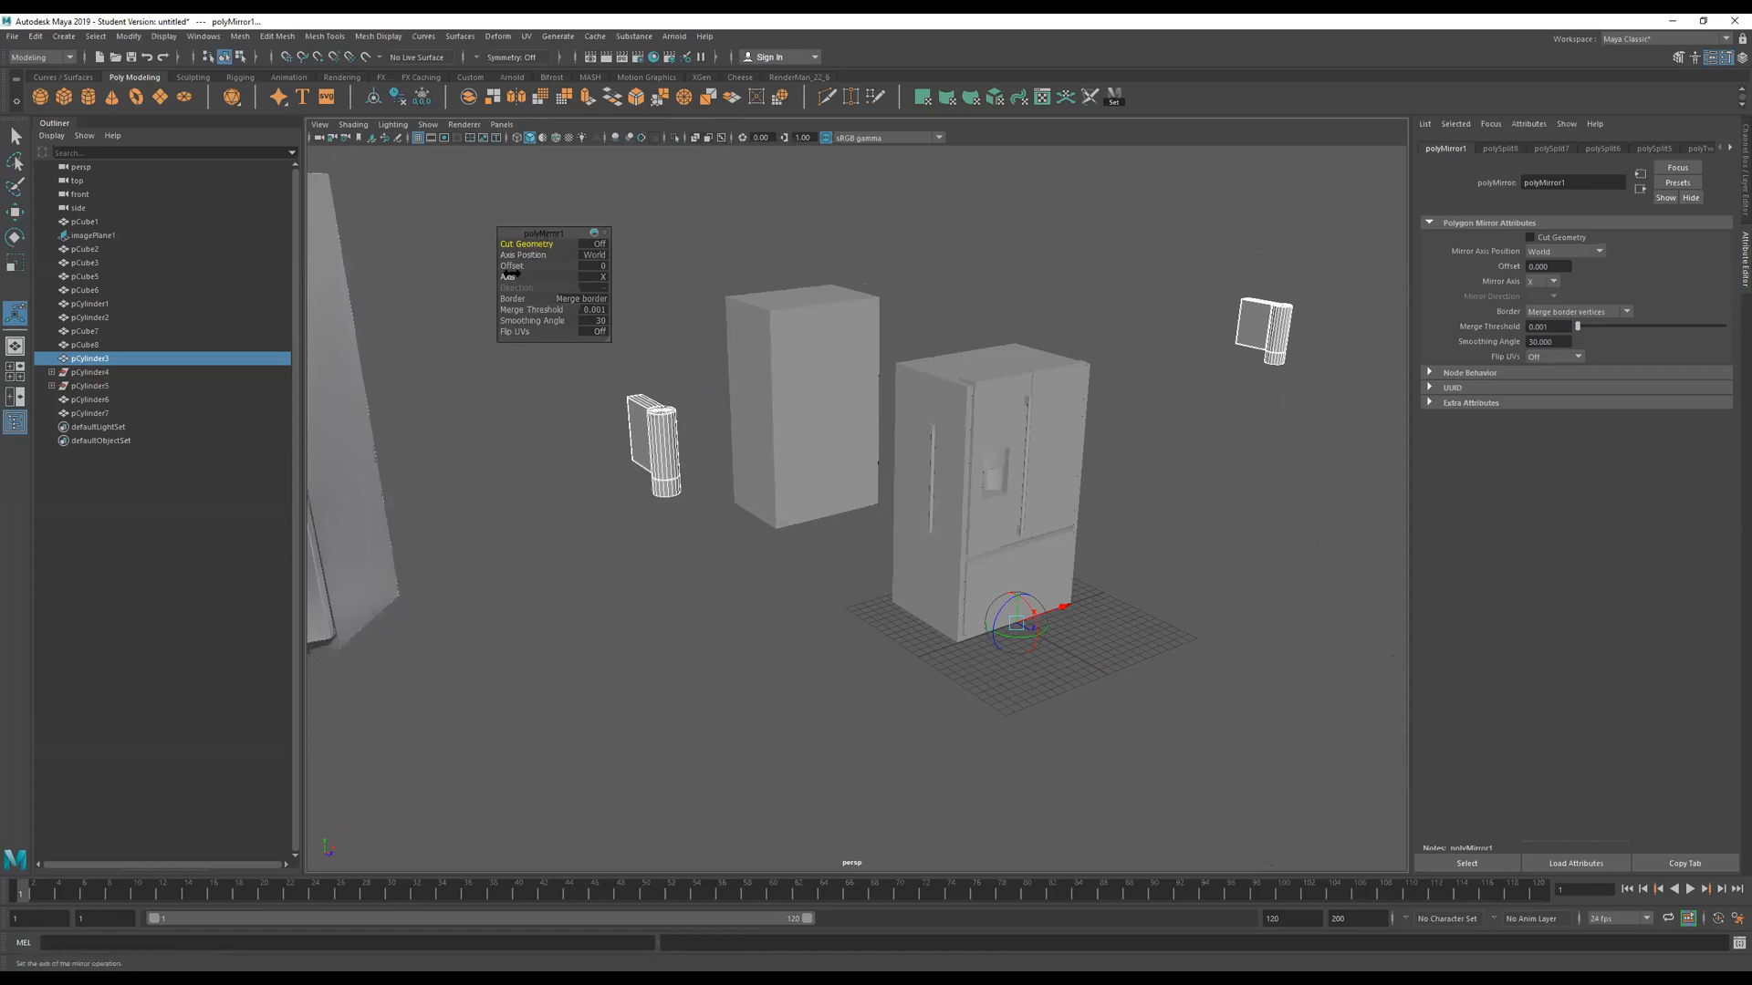
Set the mirror axis to Y so the bracket copy lies directly below the original.
drag(532, 275, 554, 272)
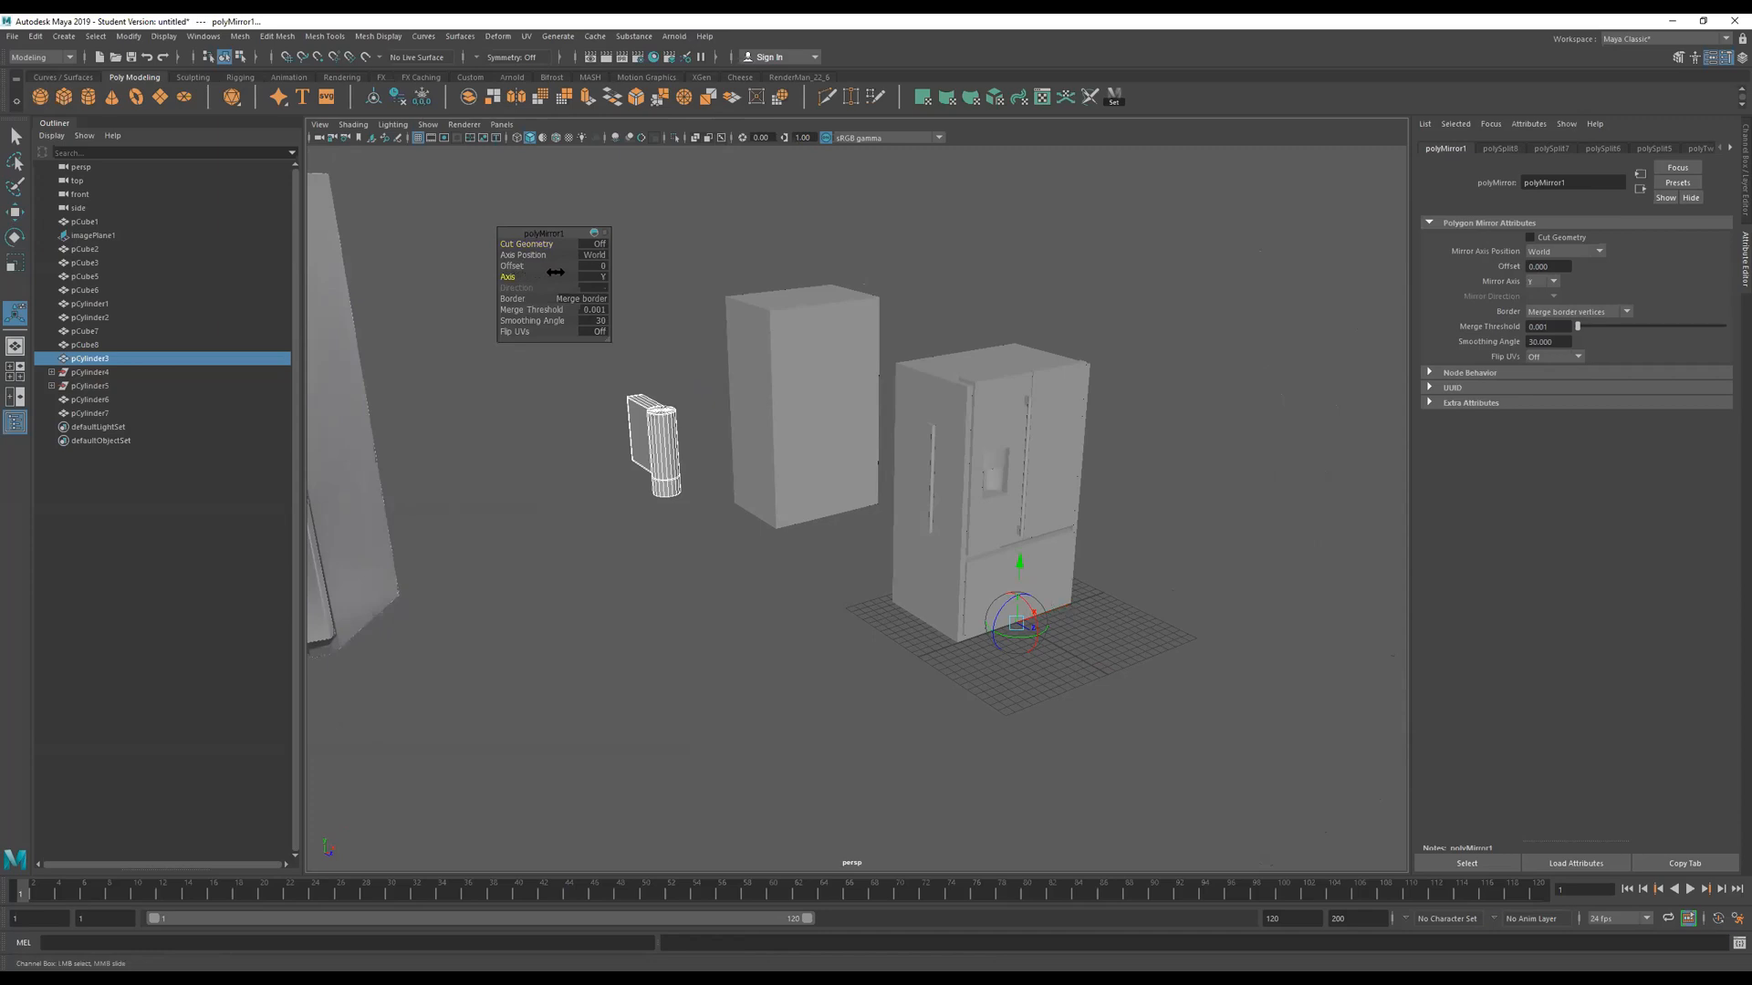
alt+right_drag(1074, 360, 633, 407)
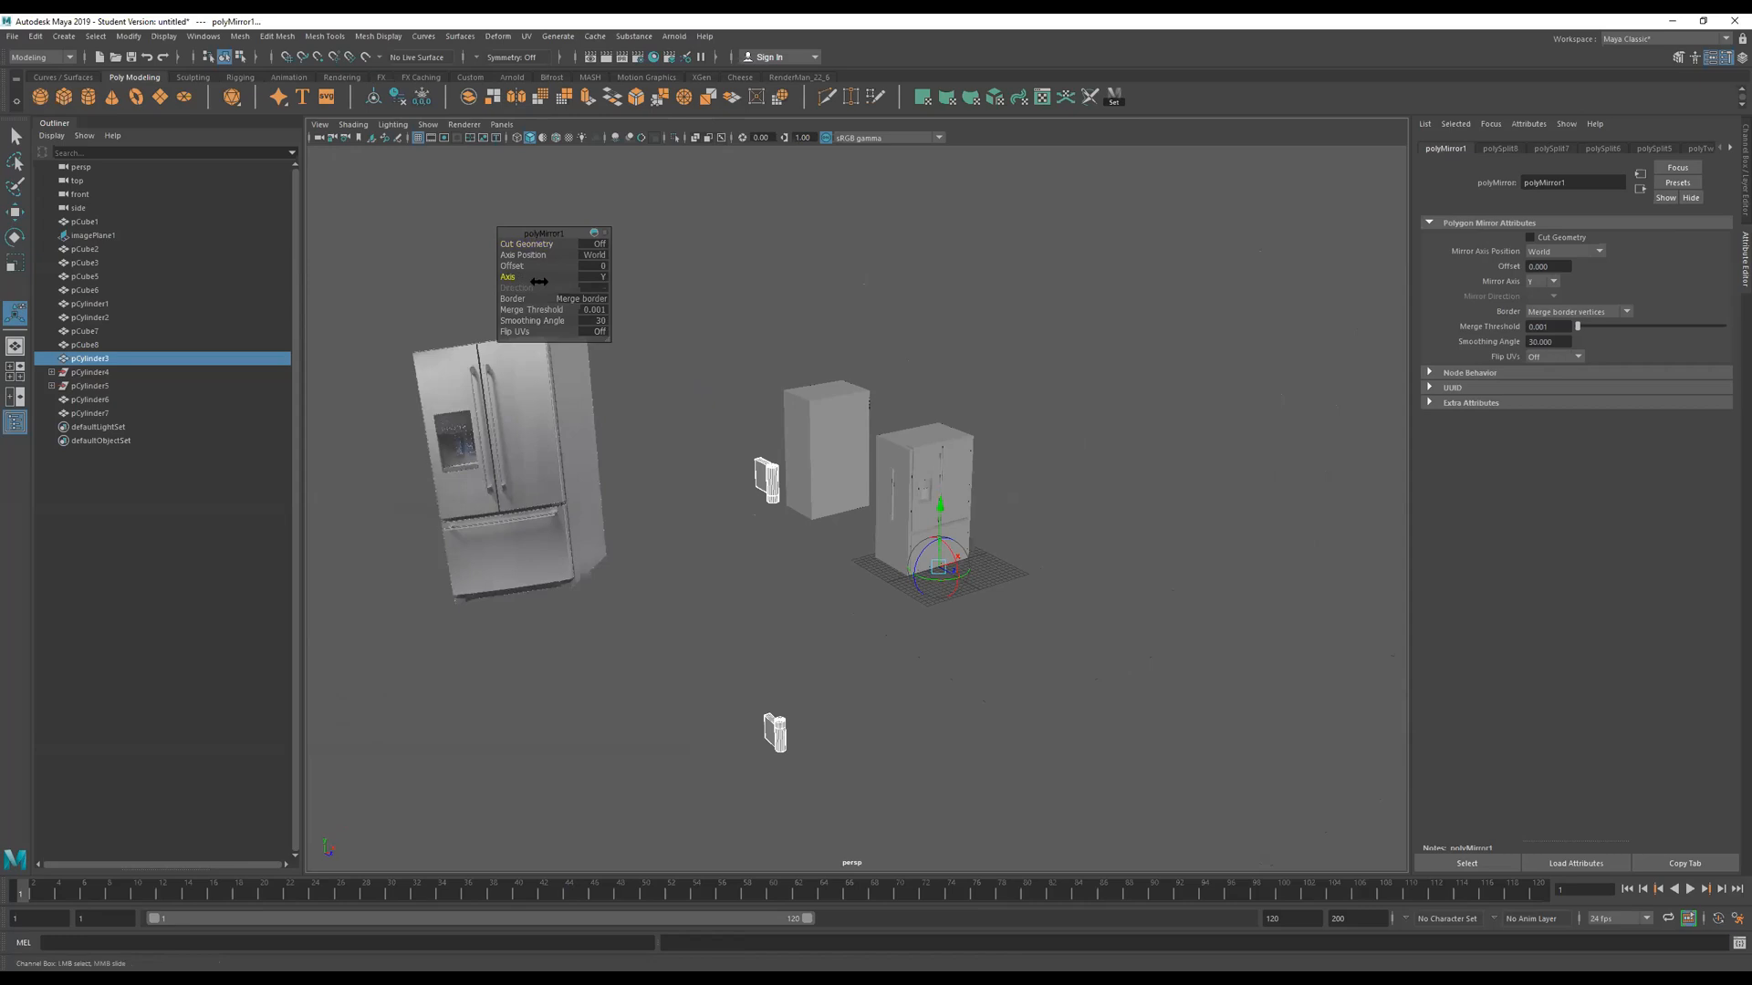
drag(539, 281, 592, 291)
drag(491, 276, 471, 281)
alt+right_drag(676, 501, 981, 463)
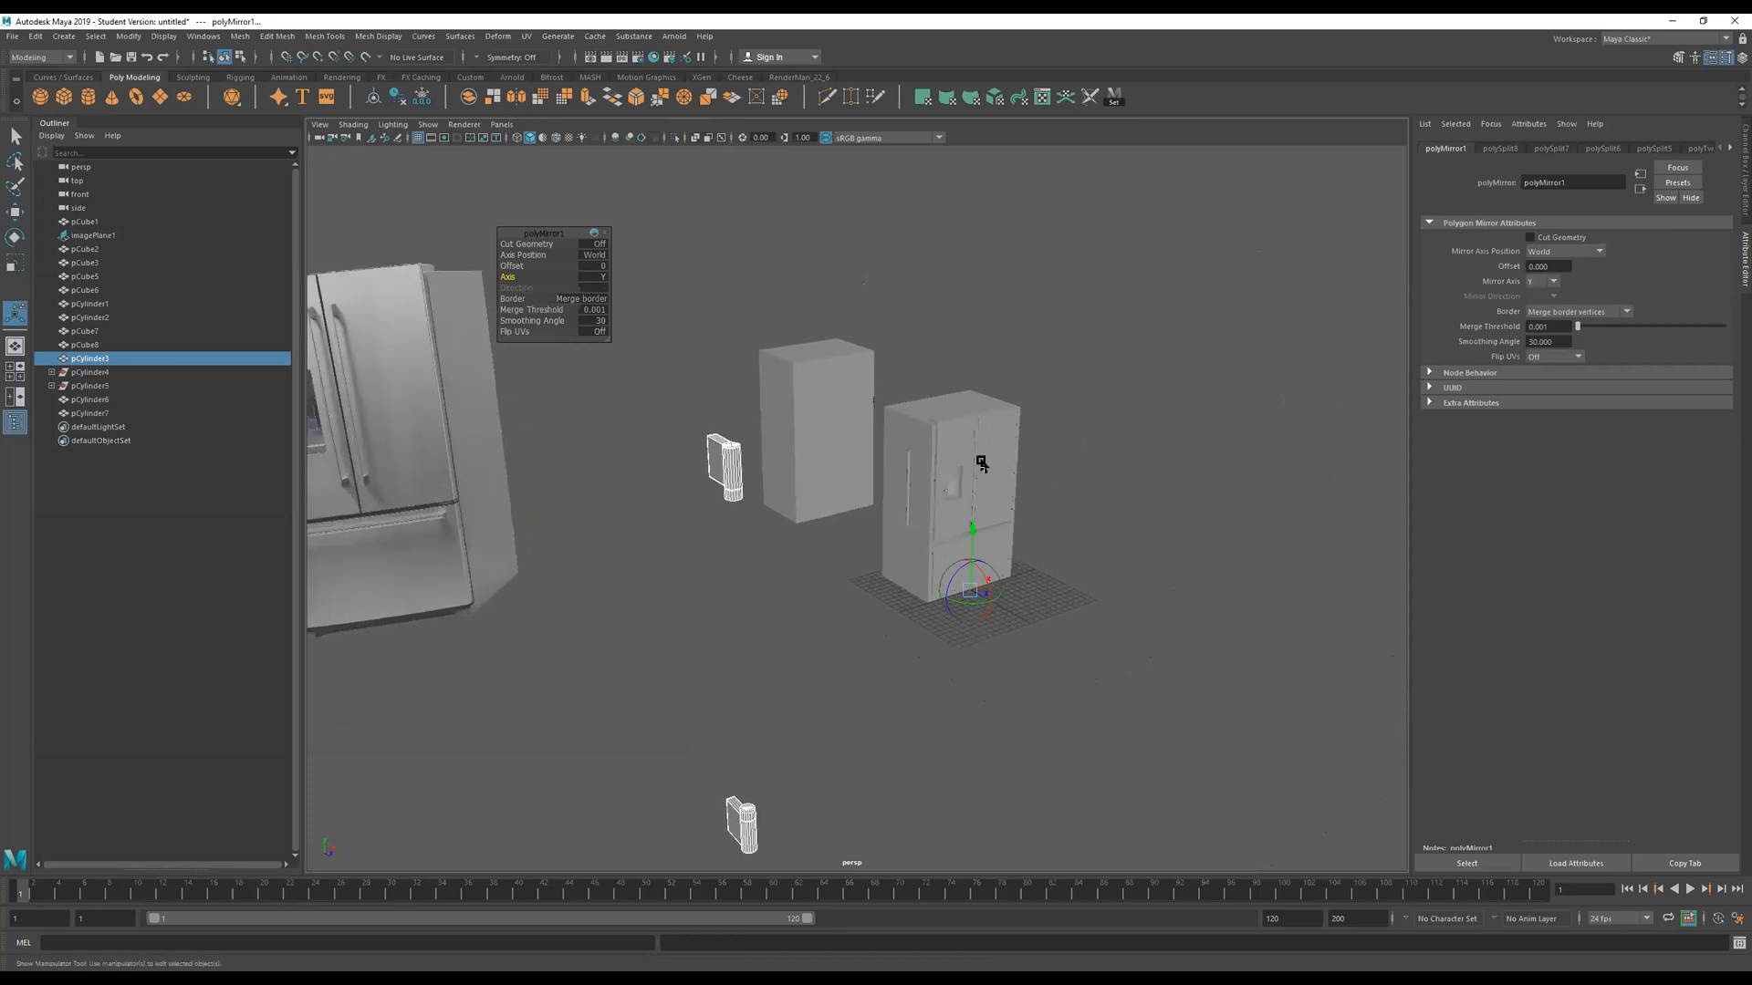
alt+middle_drag(981, 464, 1061, 401)
Set the mirror's border option to Do not merge borders and leave the mirror settings.
drag(535, 299, 673, 299)
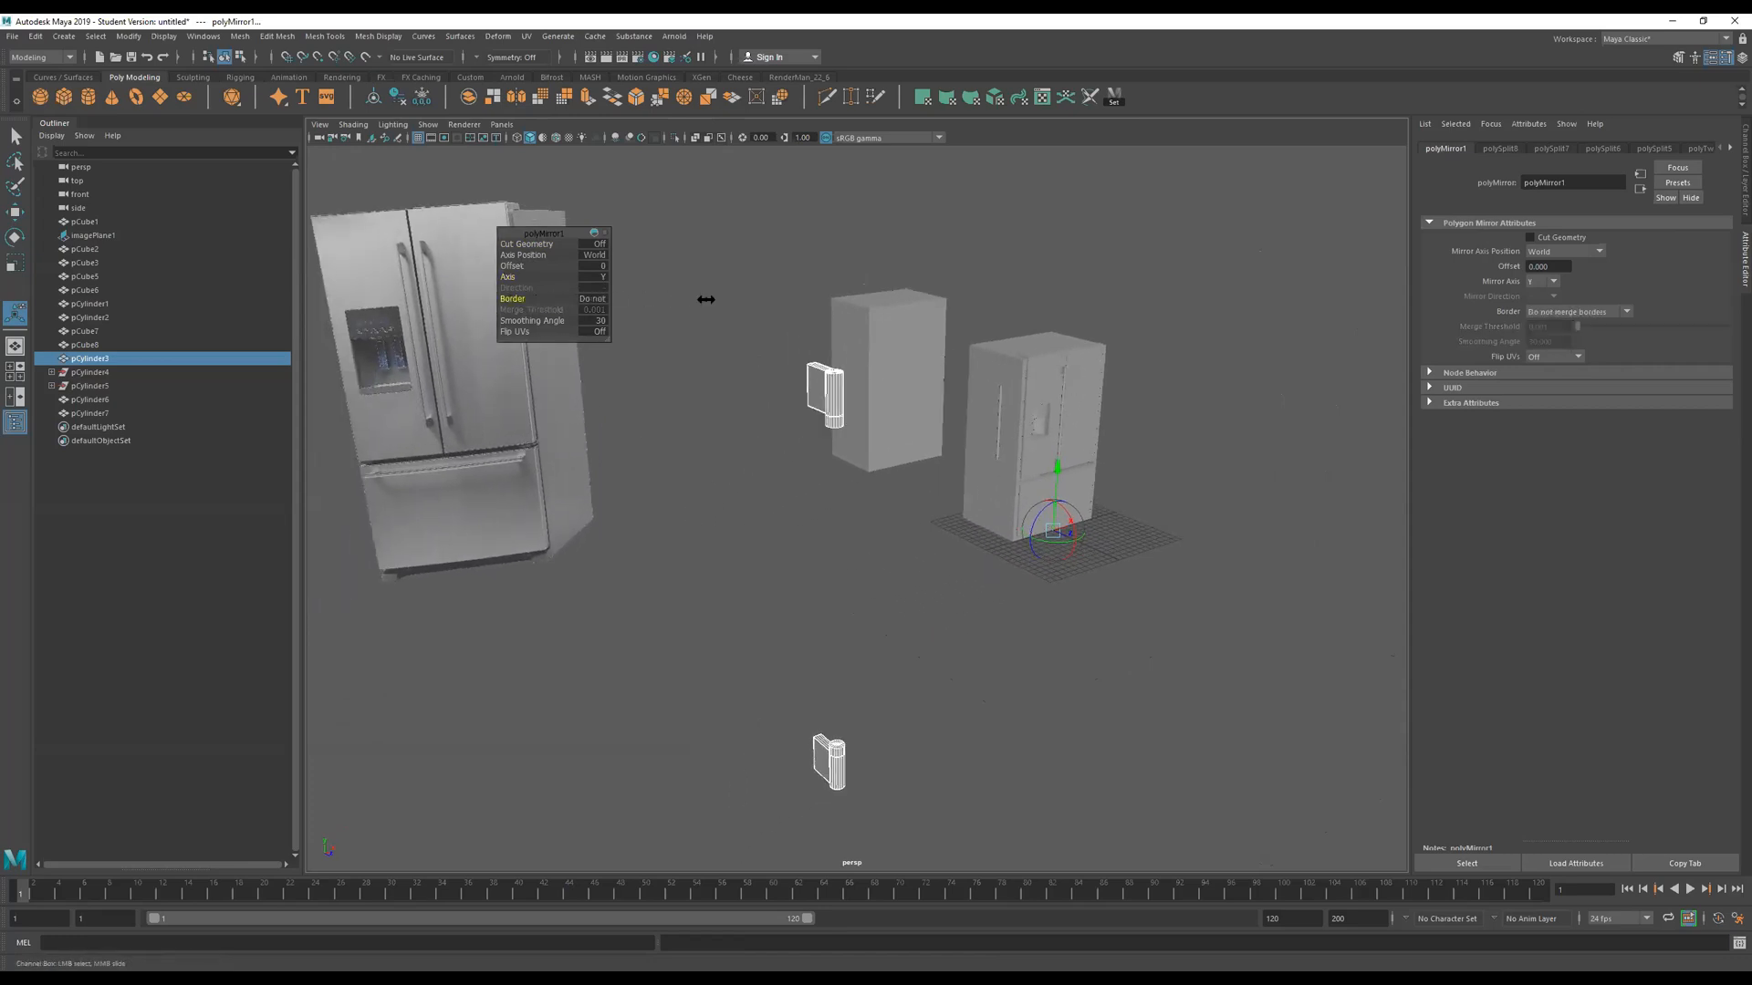
drag(892, 316, 350, 304)
alt+drag(935, 493, 923, 475)
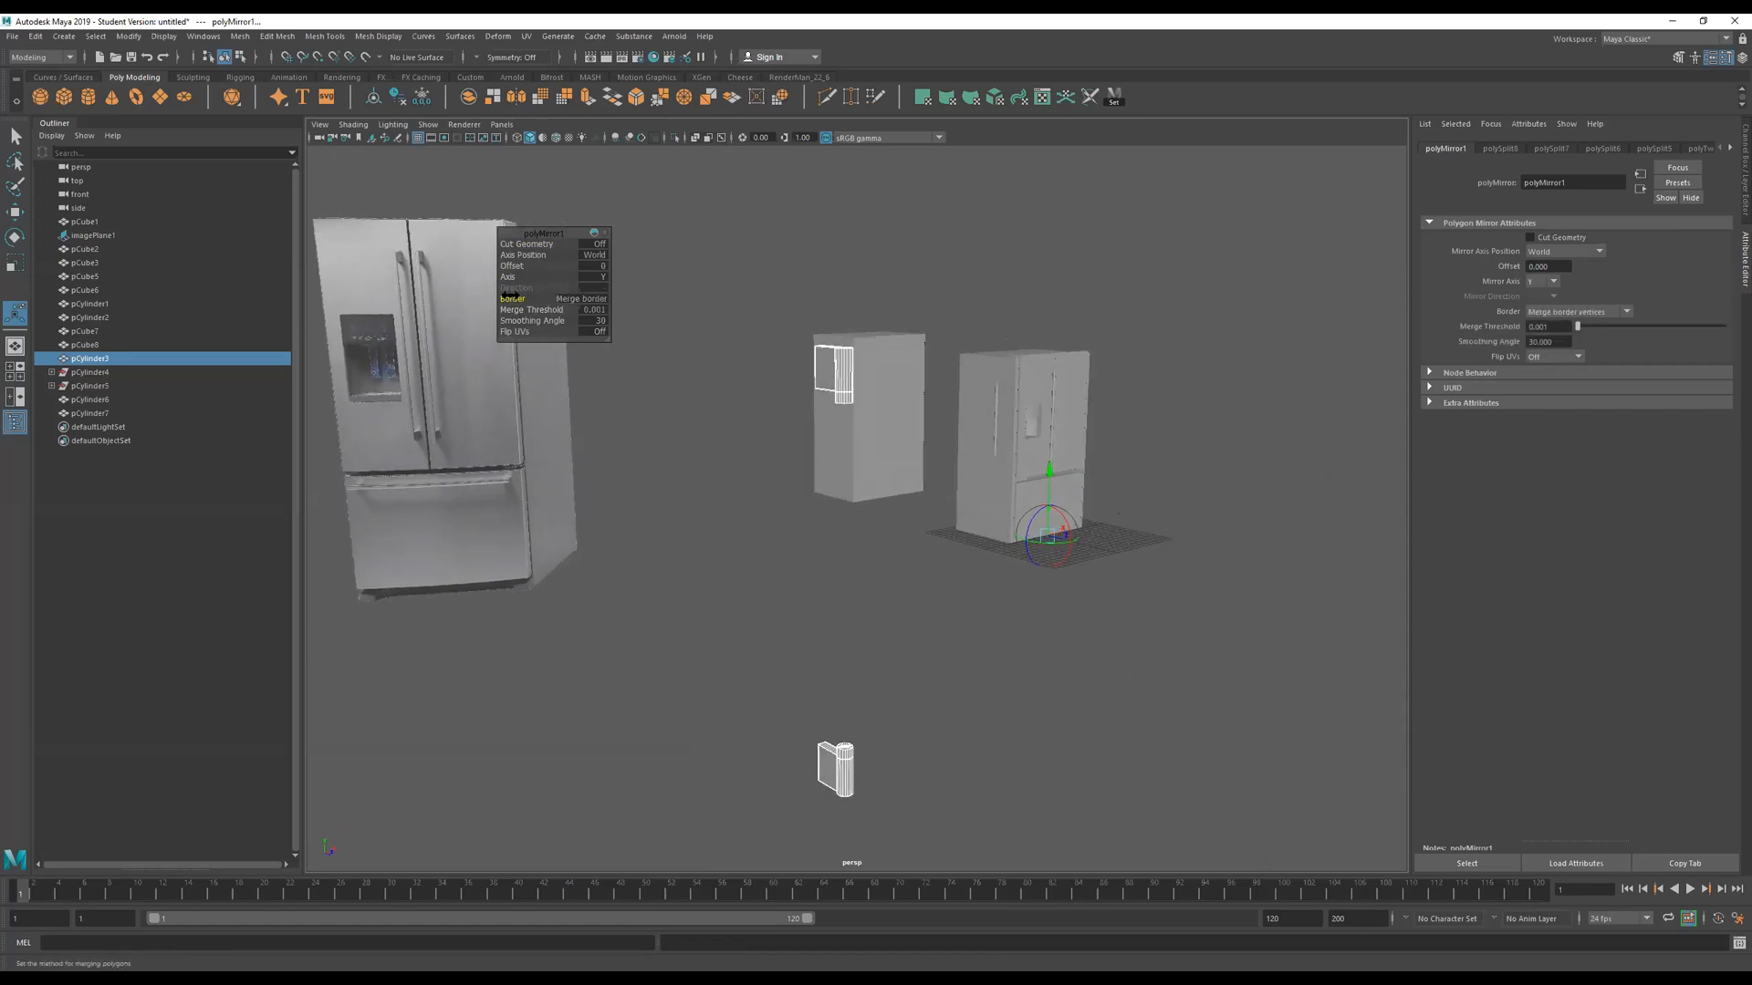
drag(505, 299, 688, 299)
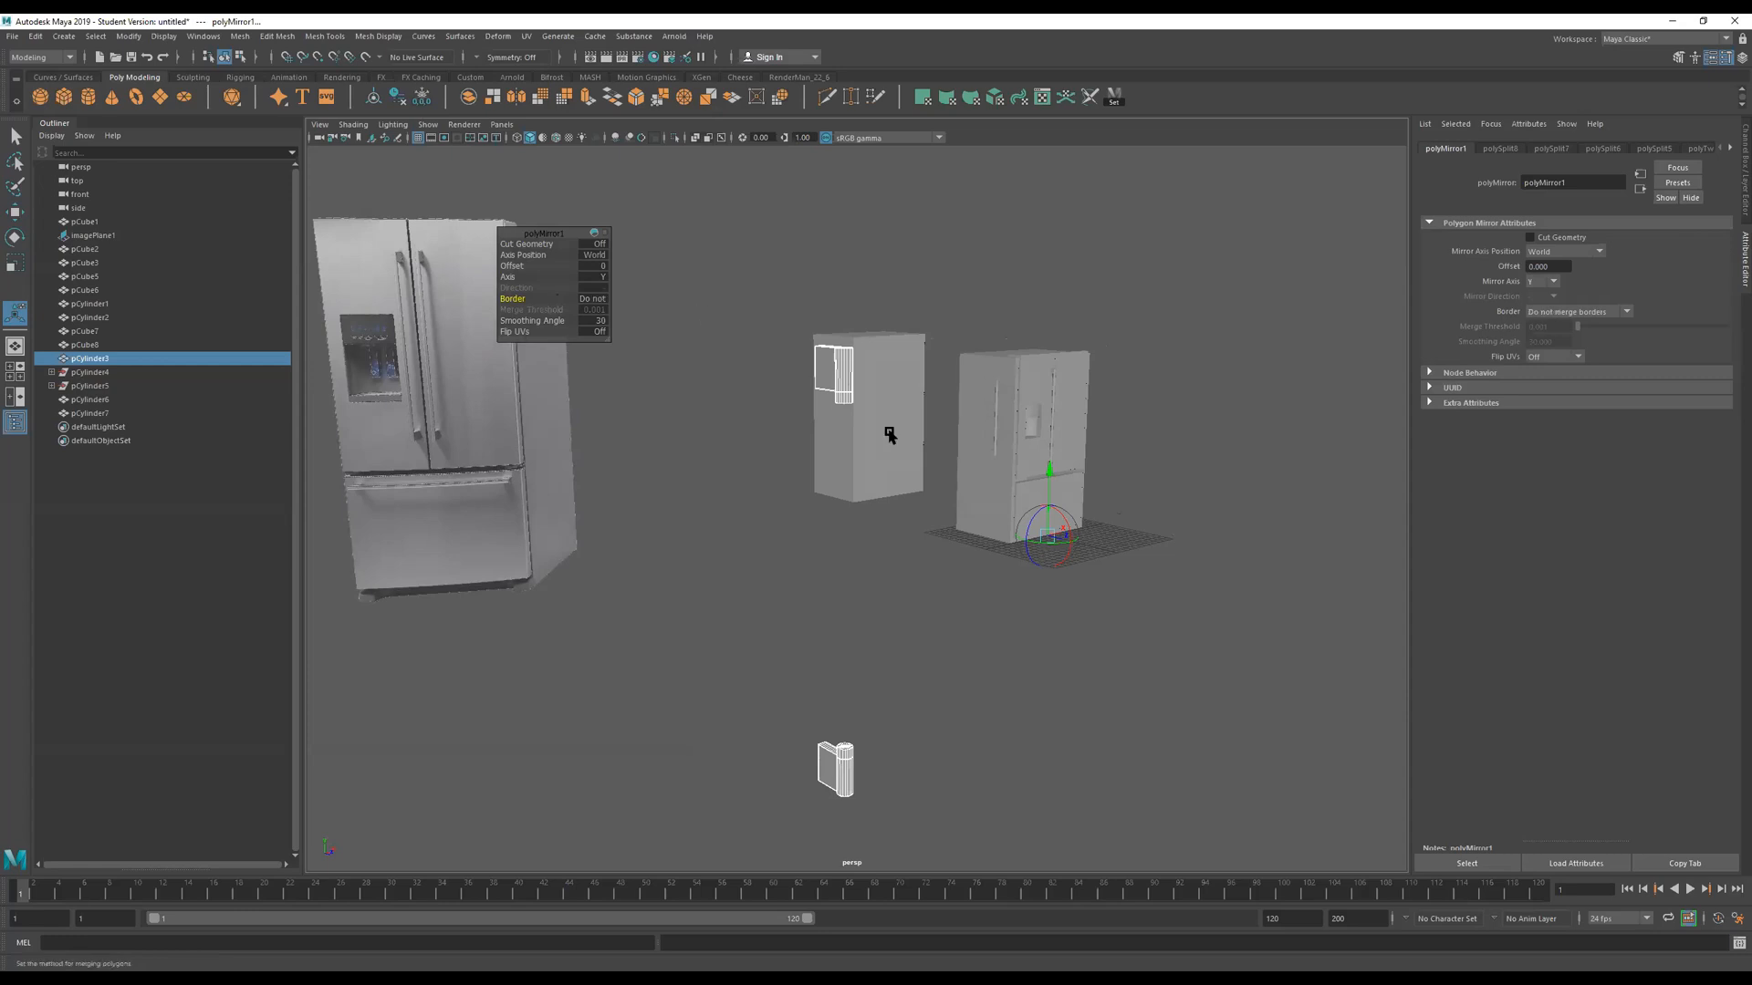
alt+drag(895, 403, 903, 427)
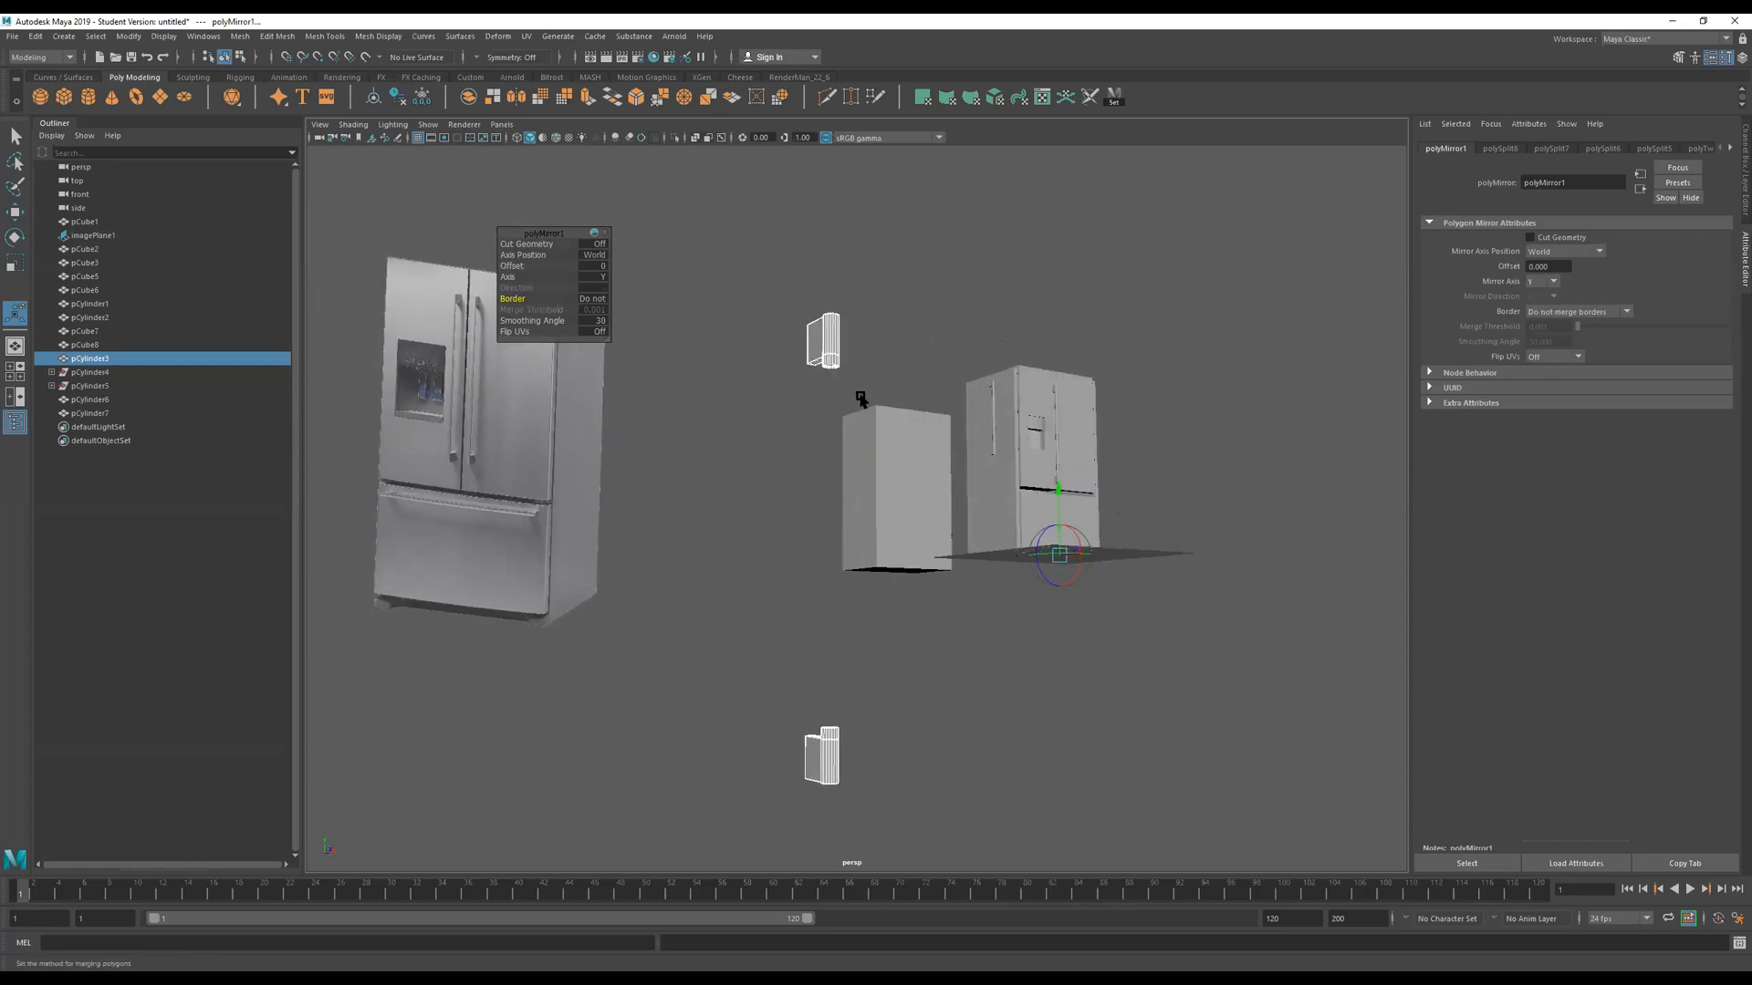
alt+drag(873, 427, 1131, 419)
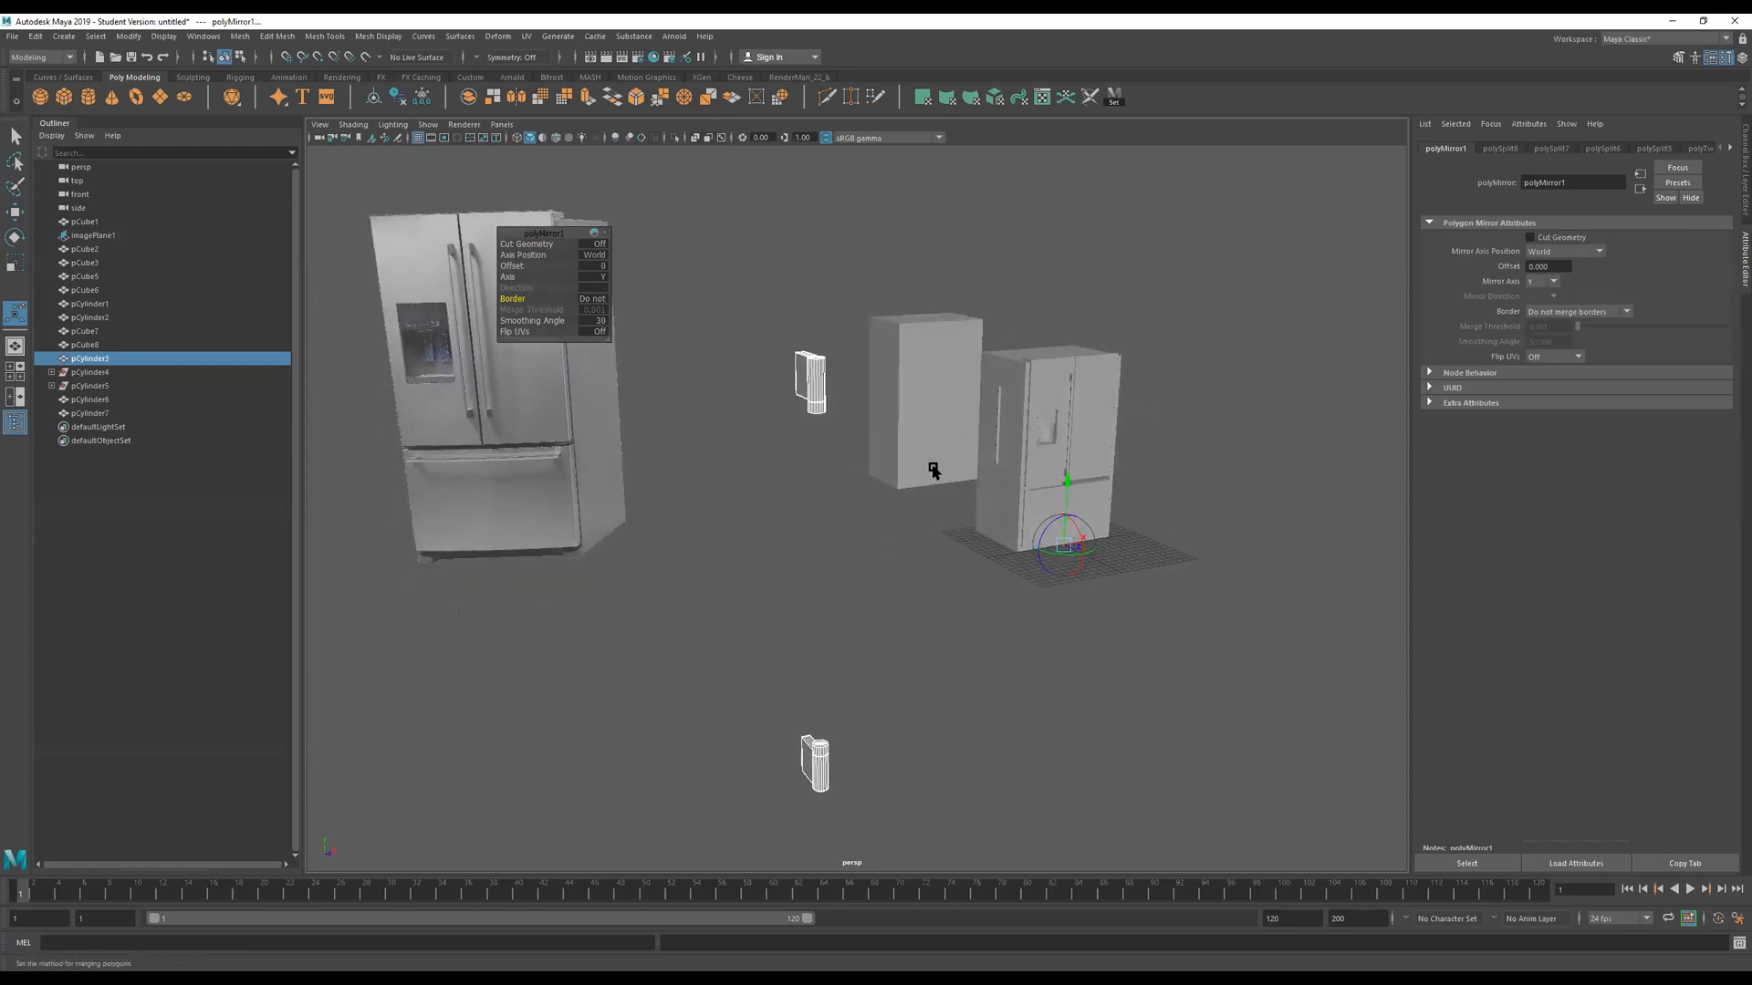
alt+right_drag(1109, 411, 1232, 413)
alt+drag(1006, 469, 944, 463)
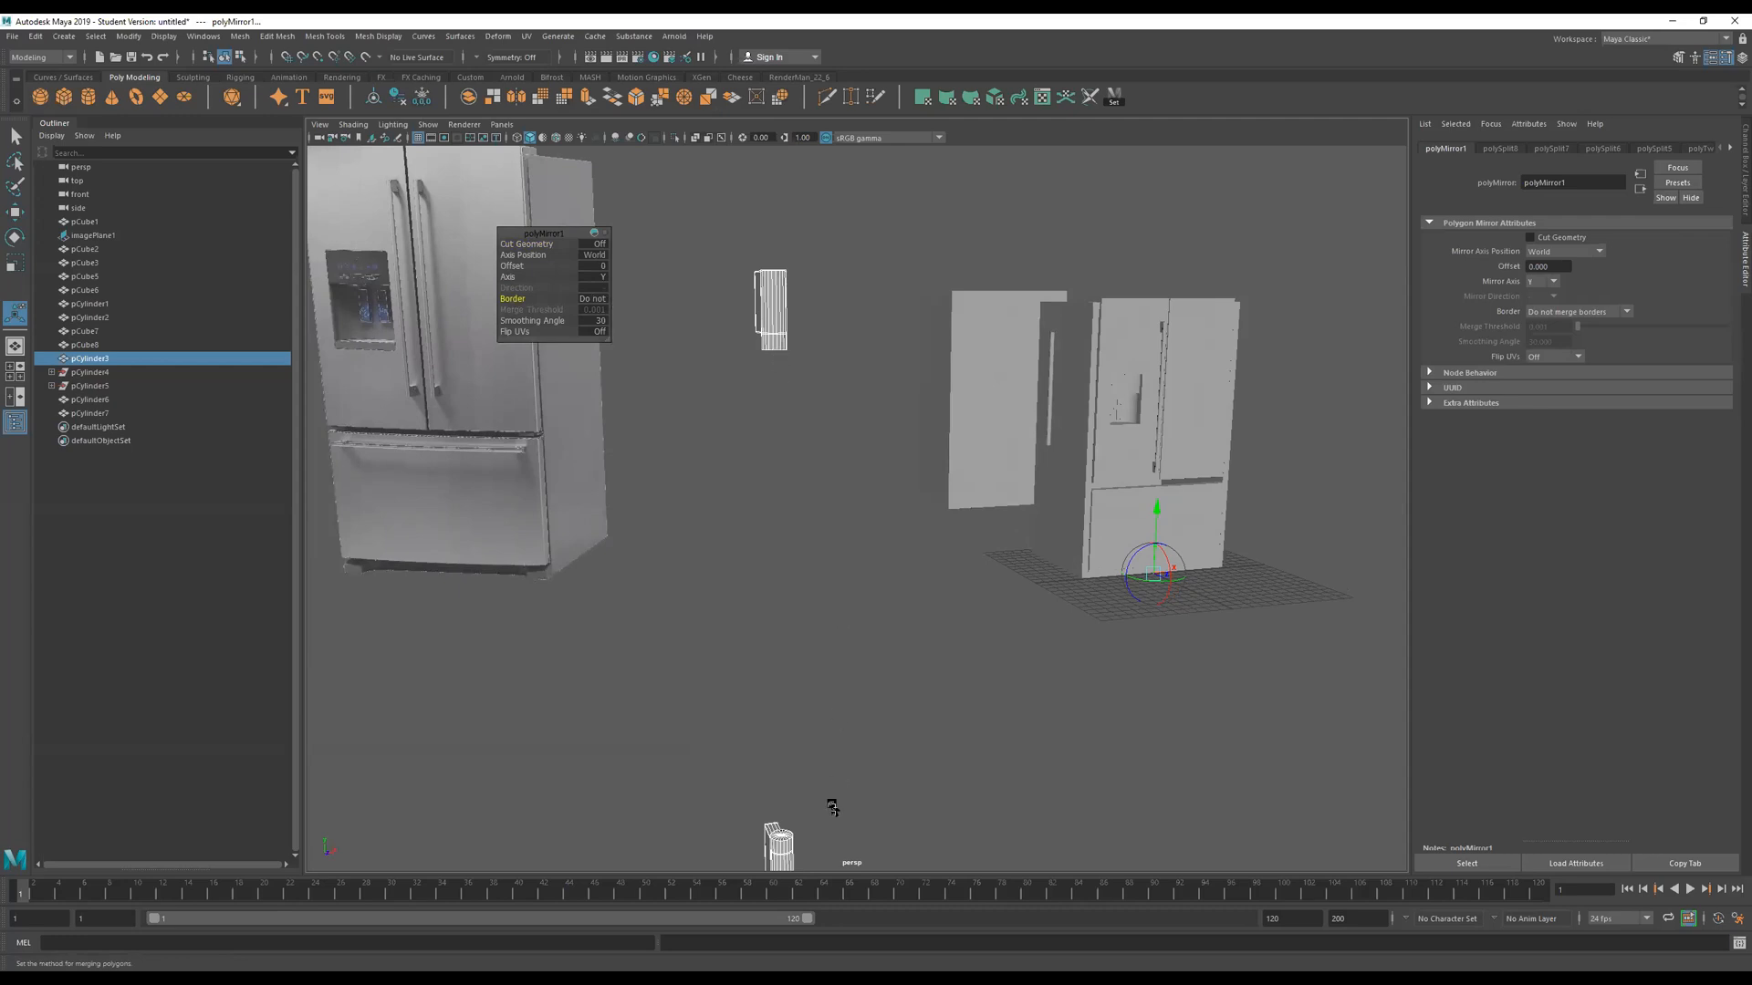
alt+drag(751, 303, 941, 422)
key(q)
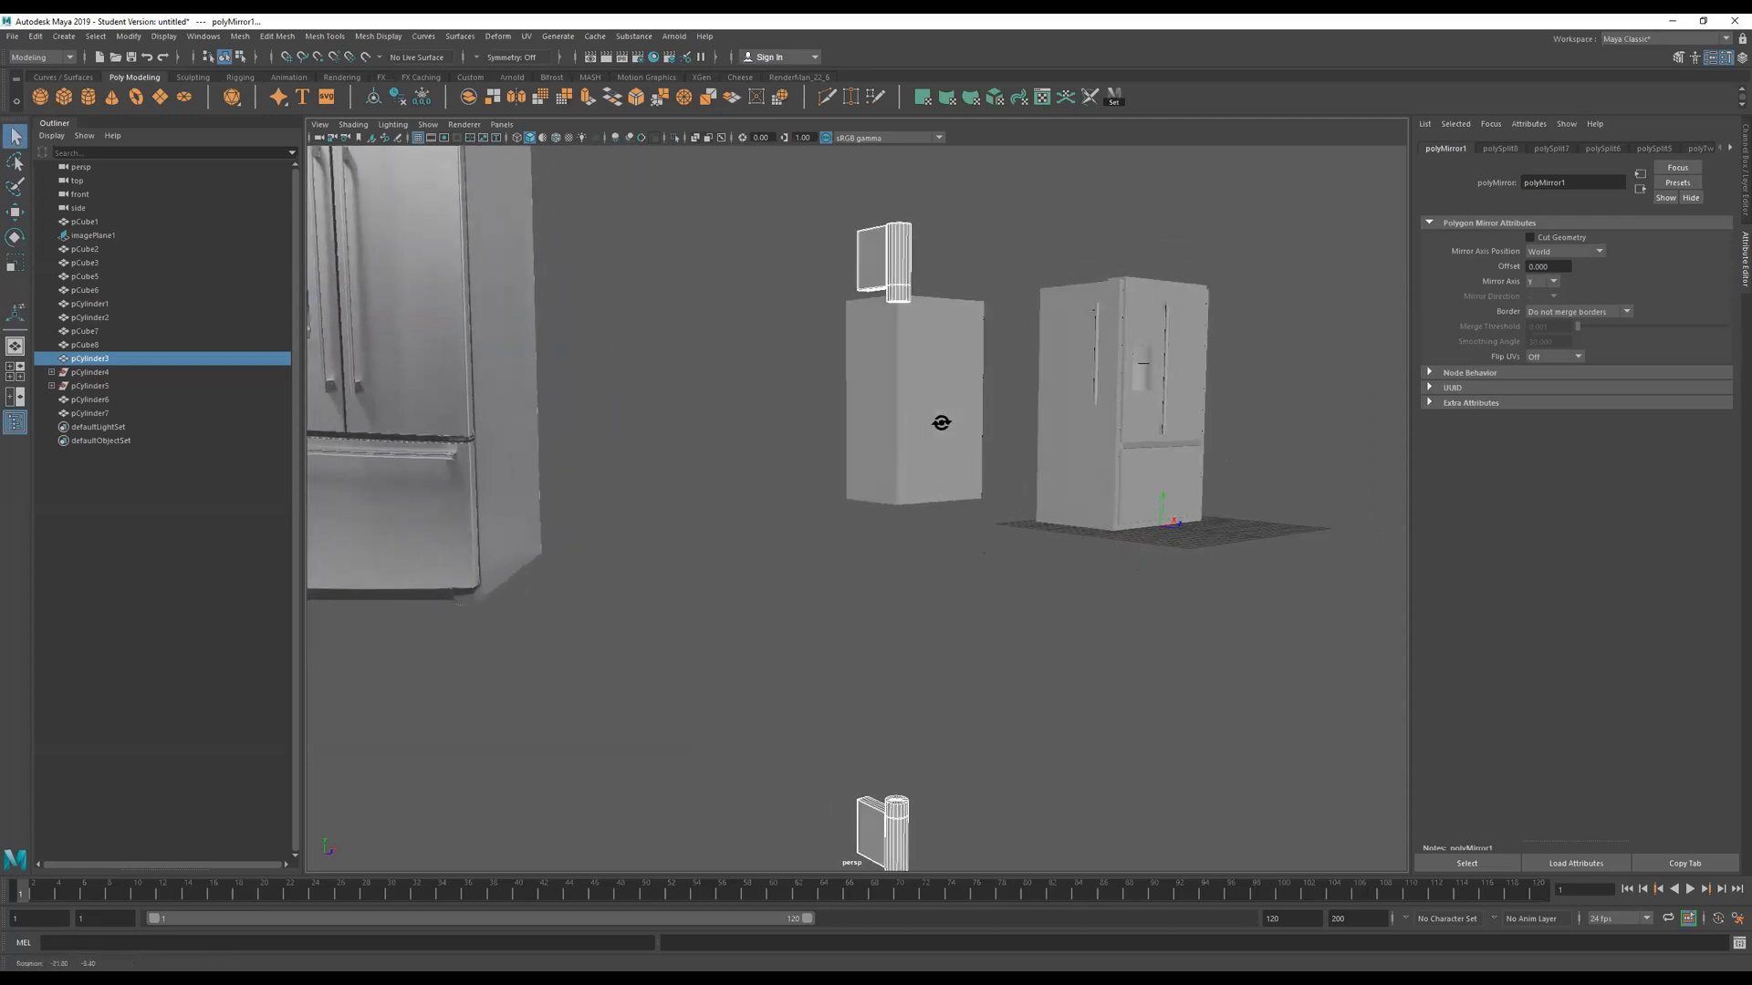
Return to object selection and select the mirrored bracket pair.
alt+middle_drag(943, 589, 945, 582)
mouse_move(1024, 288)
alt+mouse_down()
mouse_move(1049, 386)
mouse_move(1228, 336)
mouse_move(998, 272)
alt+mouse_up()
alt+right_drag(997, 272, 881, 346)
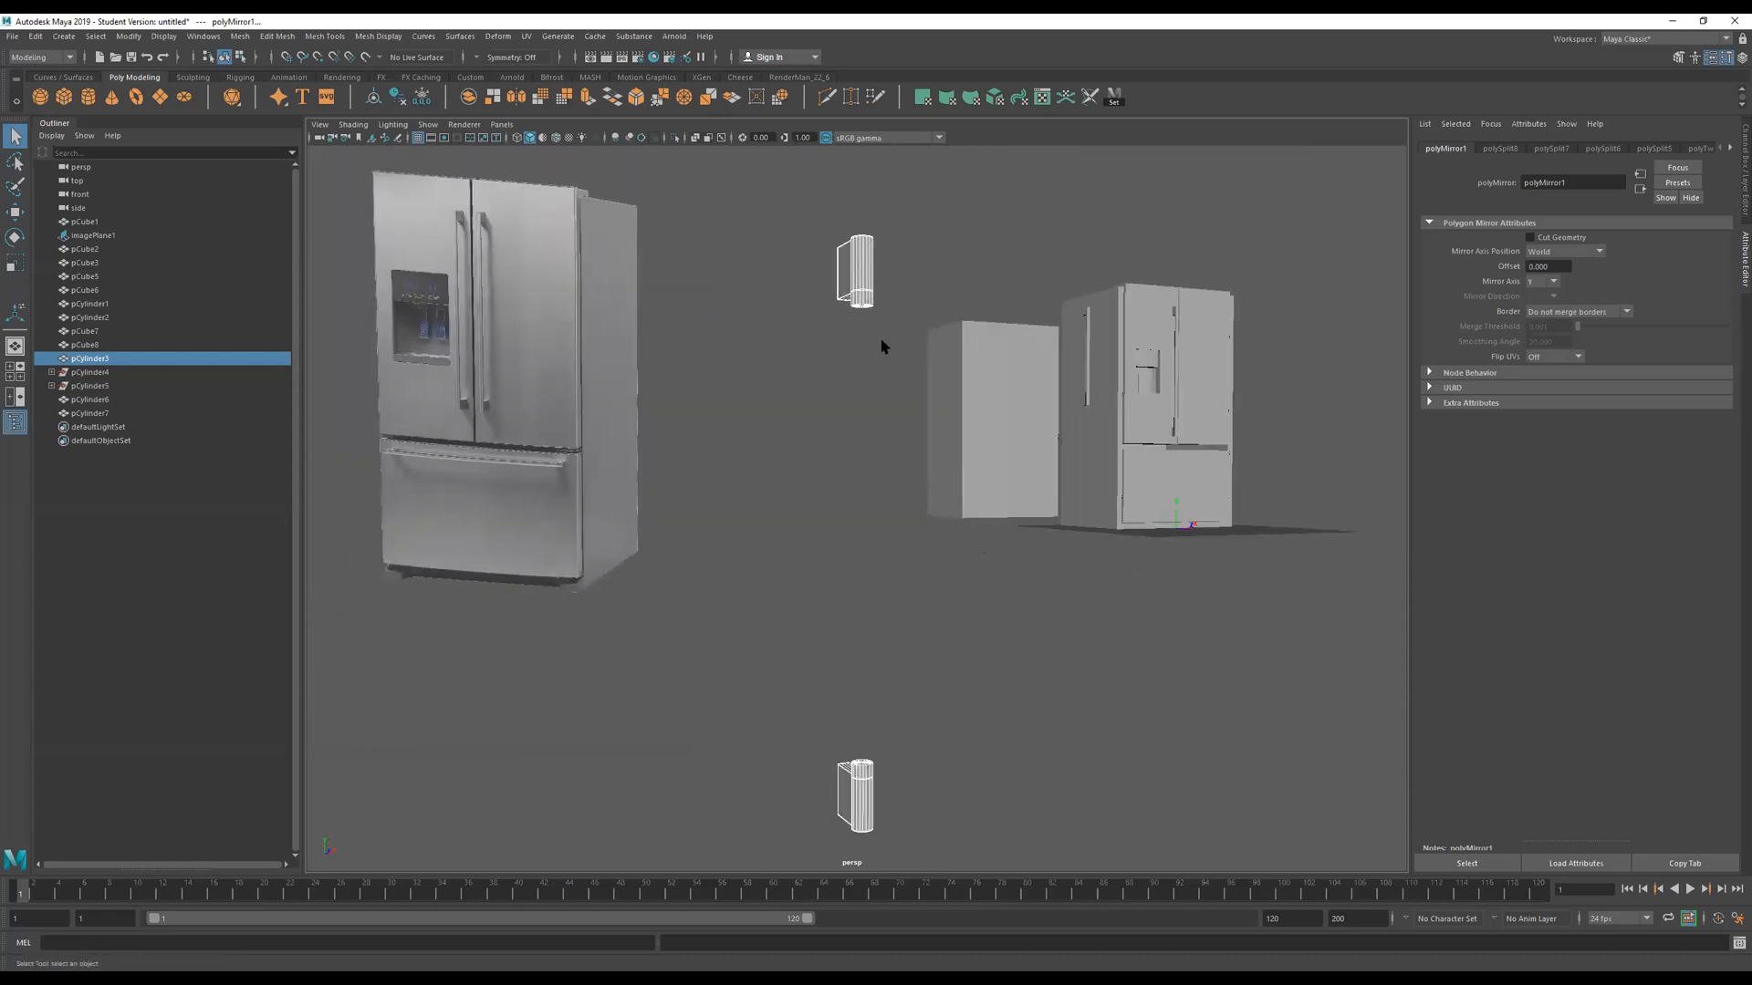
right_drag(854, 252, 1054, 174)
click(871, 282)
key(w)
drag(845, 128, 841, 176)
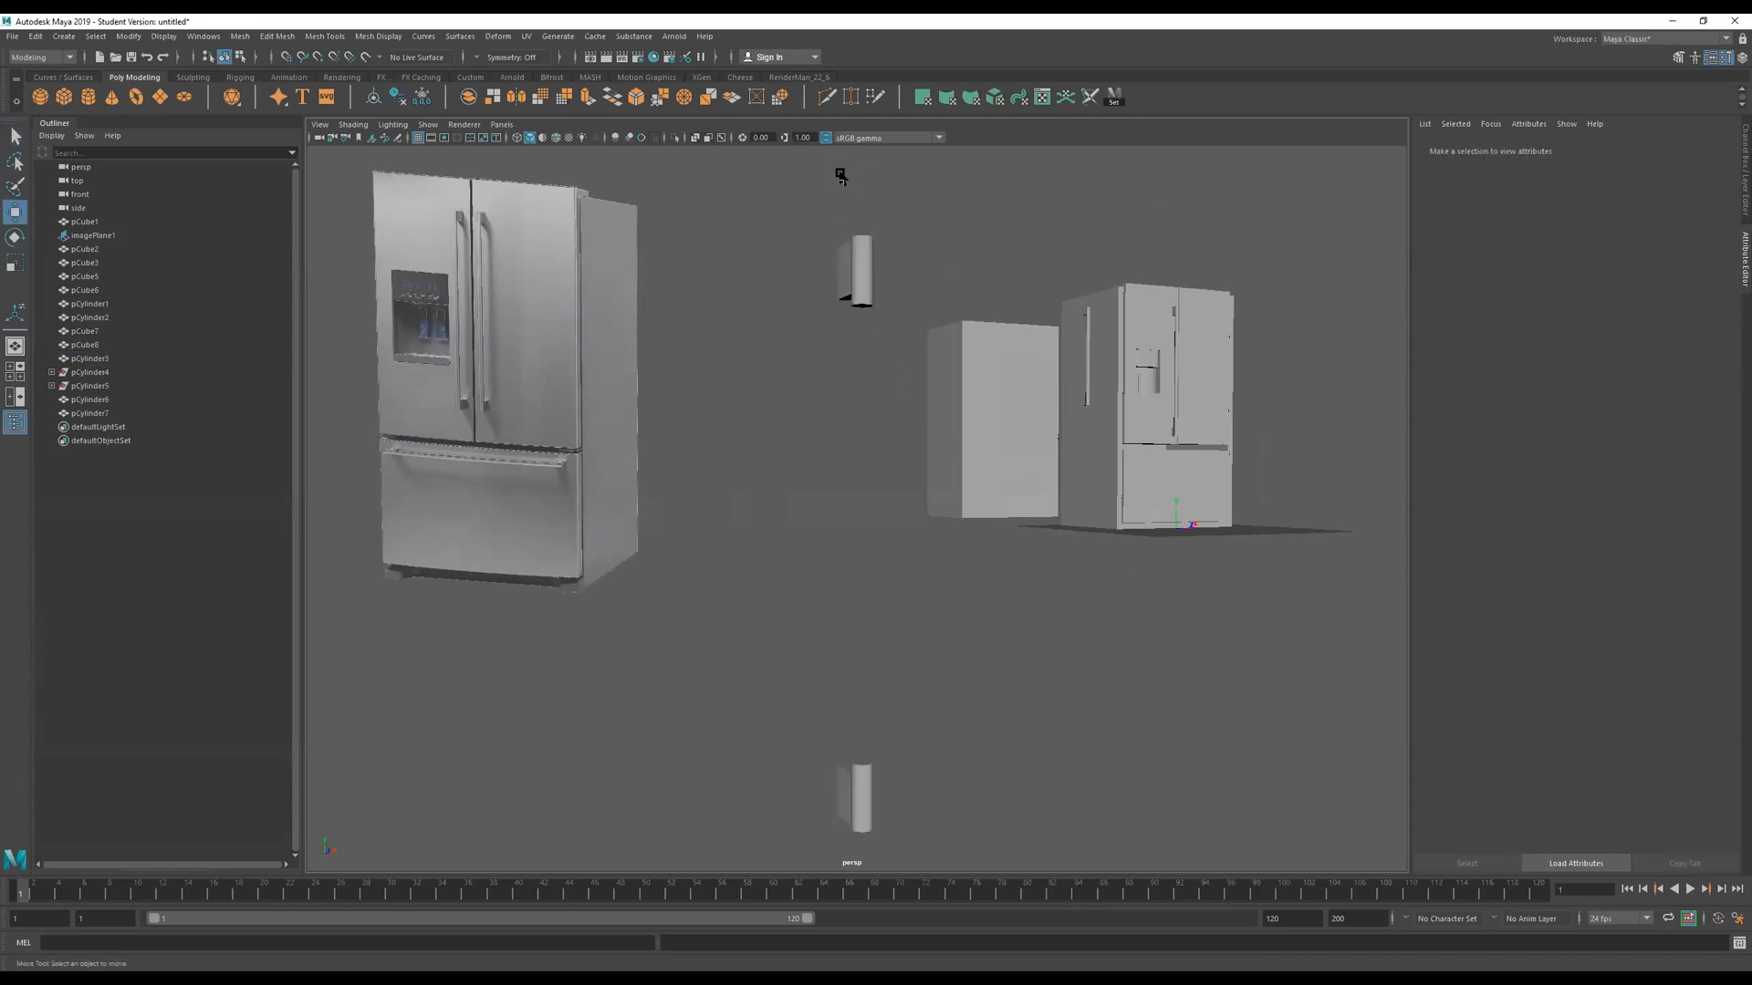
click(863, 254)
alt+right_drag(863, 254, 1186, 276)
key(f)
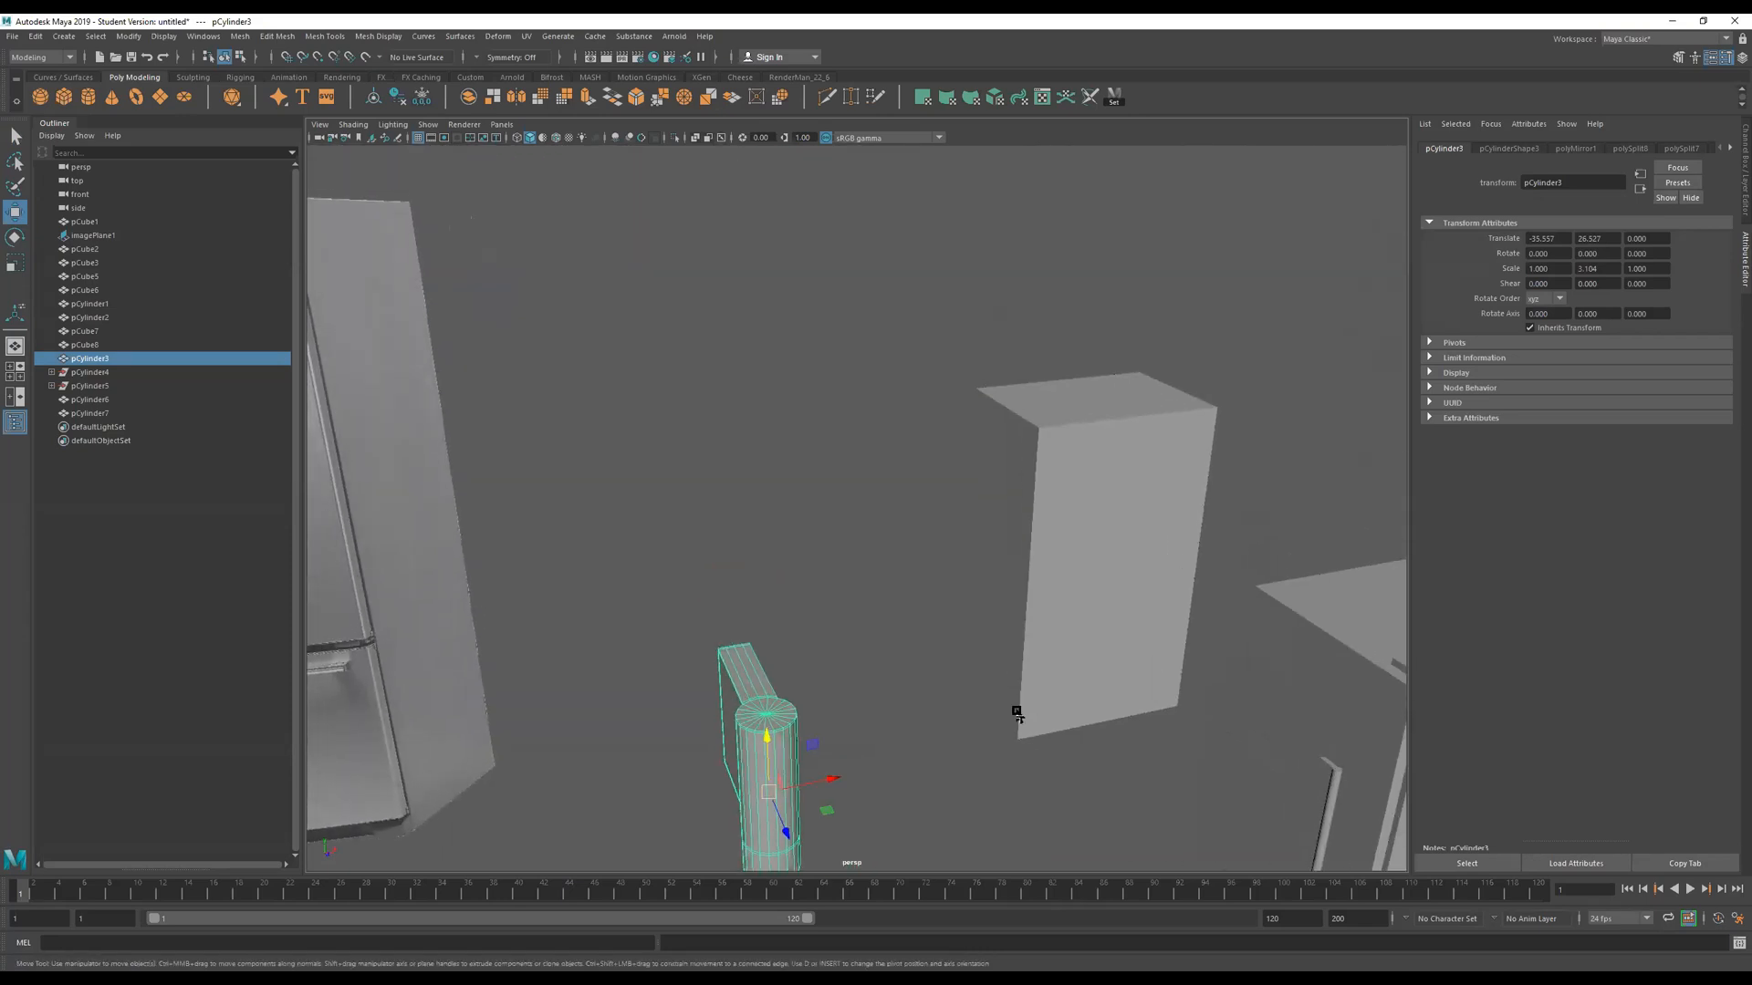
Select and delete the facing end-cap faces of the mirrored bracket cylinders.
right_click(749, 518)
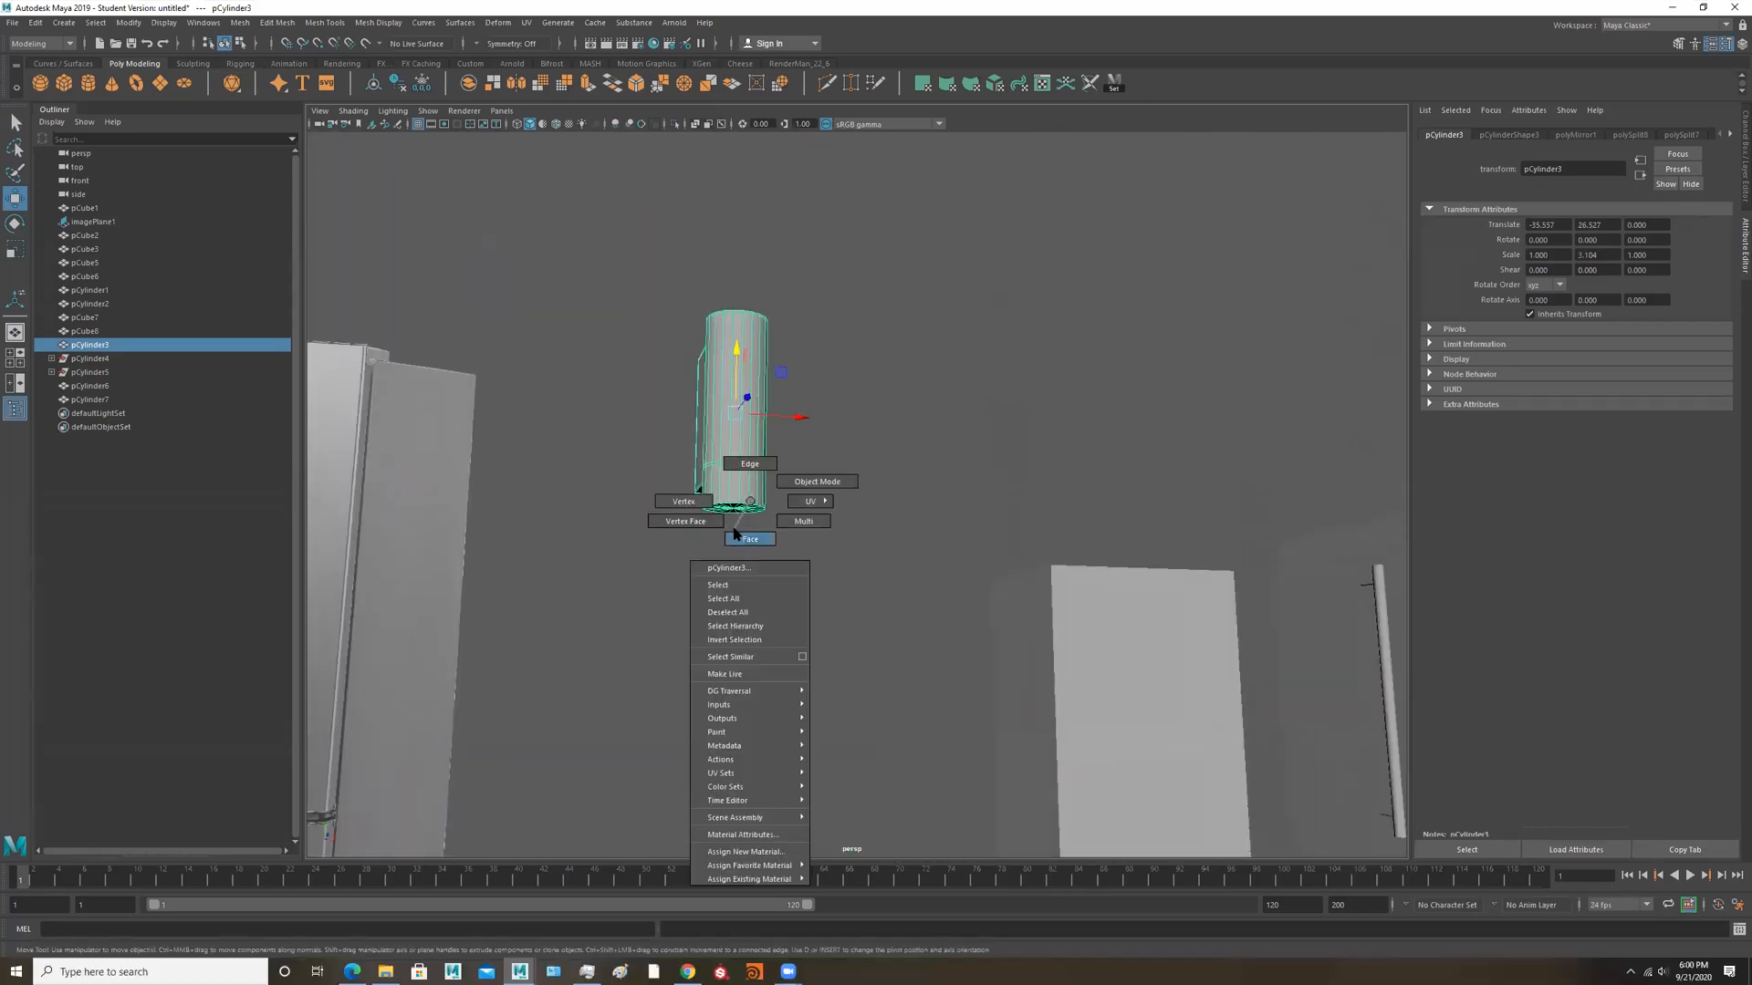
click(739, 538)
drag(550, 683, 547, 685)
ctrl+drag(924, 478, 559, 584)
alt+right_drag(970, 544, 919, 579)
alt+drag(919, 579, 907, 243)
alt+right_drag(870, 384, 1141, 351)
alt+drag(1104, 301, 1059, 434)
alt+middle_drag(1015, 395, 1068, 150)
alt+drag(983, 372, 979, 600)
drag(979, 374, 840, 439)
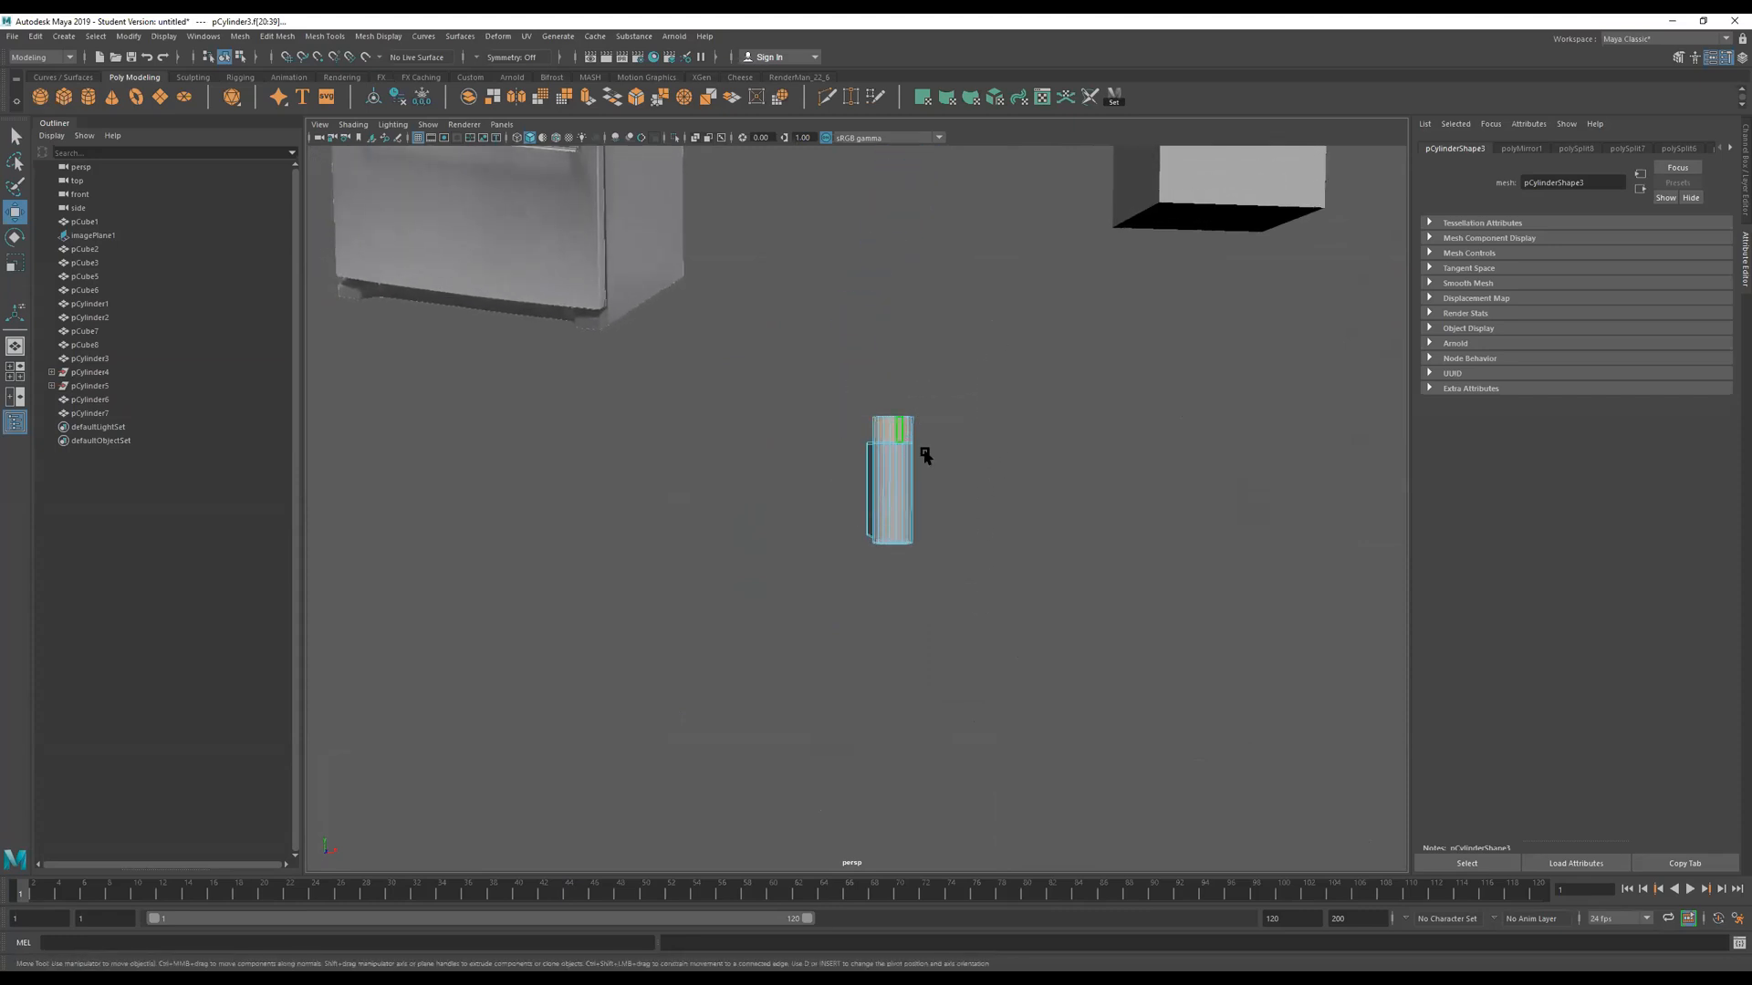
ctrl+drag(958, 432, 677, 648)
Bridge the open edges of the two bracket cylinders into one long handle bar and return to object selection.
alt+right_drag(1004, 447, 593, 447)
alt+middle_drag(871, 372, 870, 457)
alt+right_drag(870, 457, 903, 597)
alt+drag(1028, 428, 866, 556)
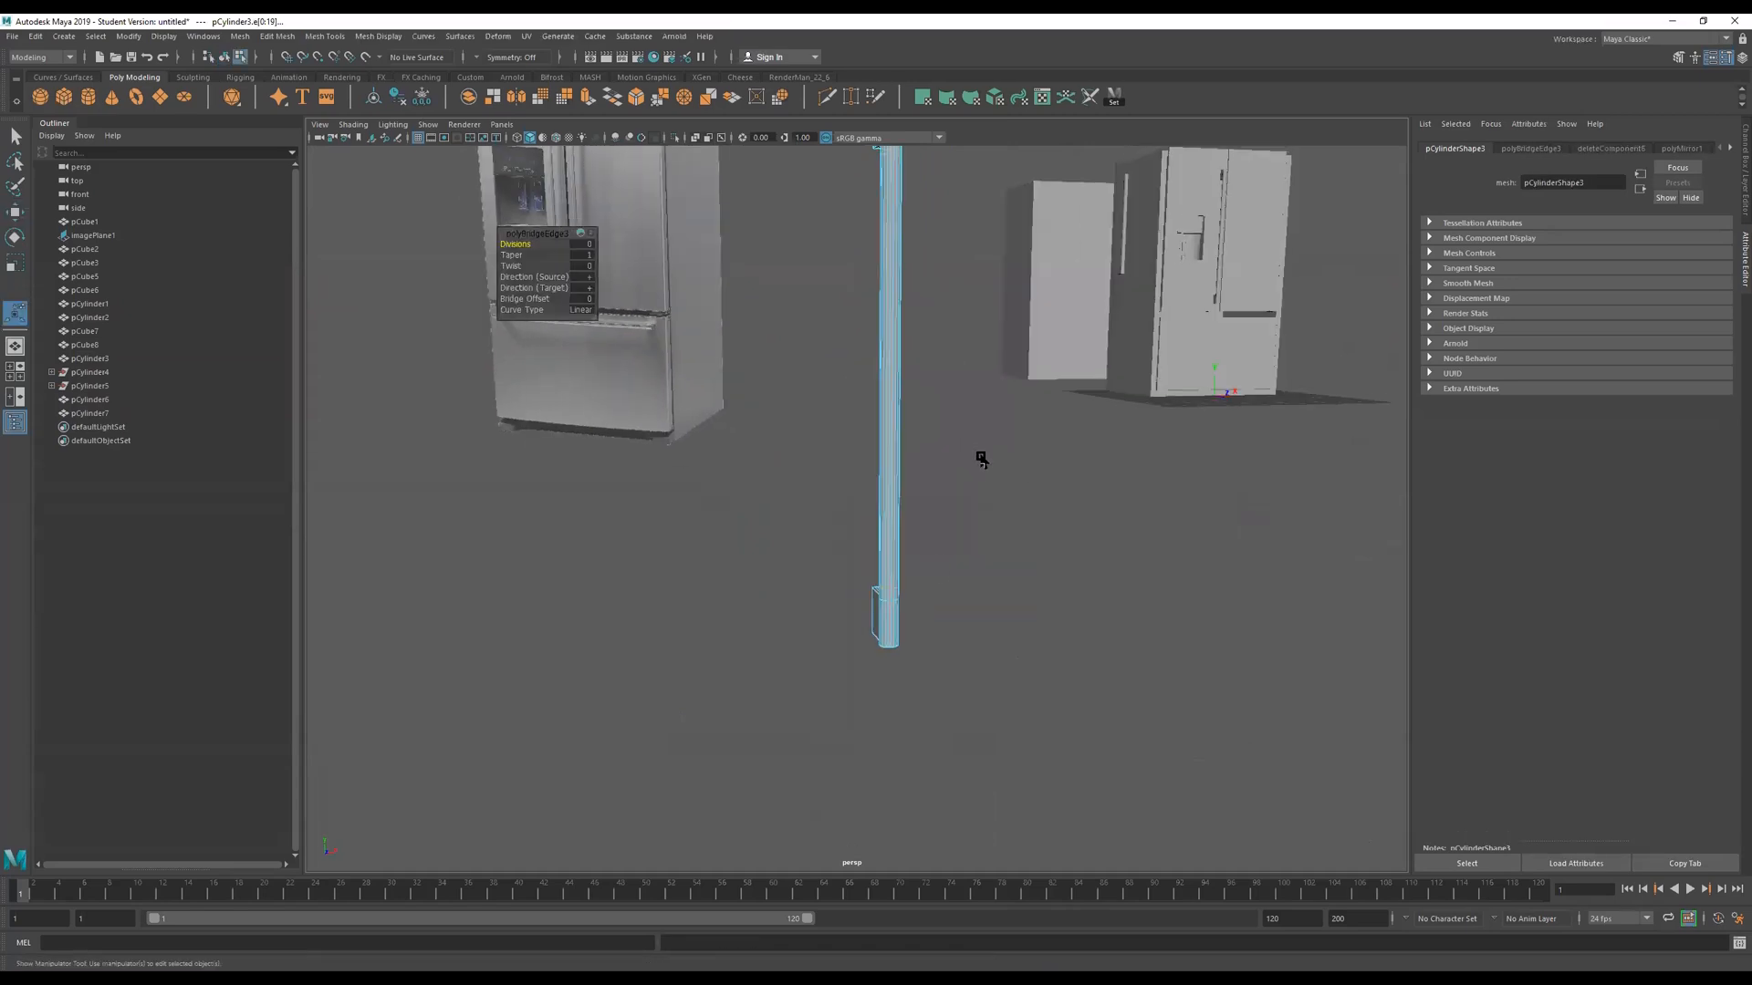
right_drag(883, 491, 973, 353)
alt+drag(1006, 482, 917, 570)
alt+middle_drag(1082, 515, 1005, 373)
alt+drag(673, 338, 912, 485)
alt+middle_drag(962, 579, 779, 406)
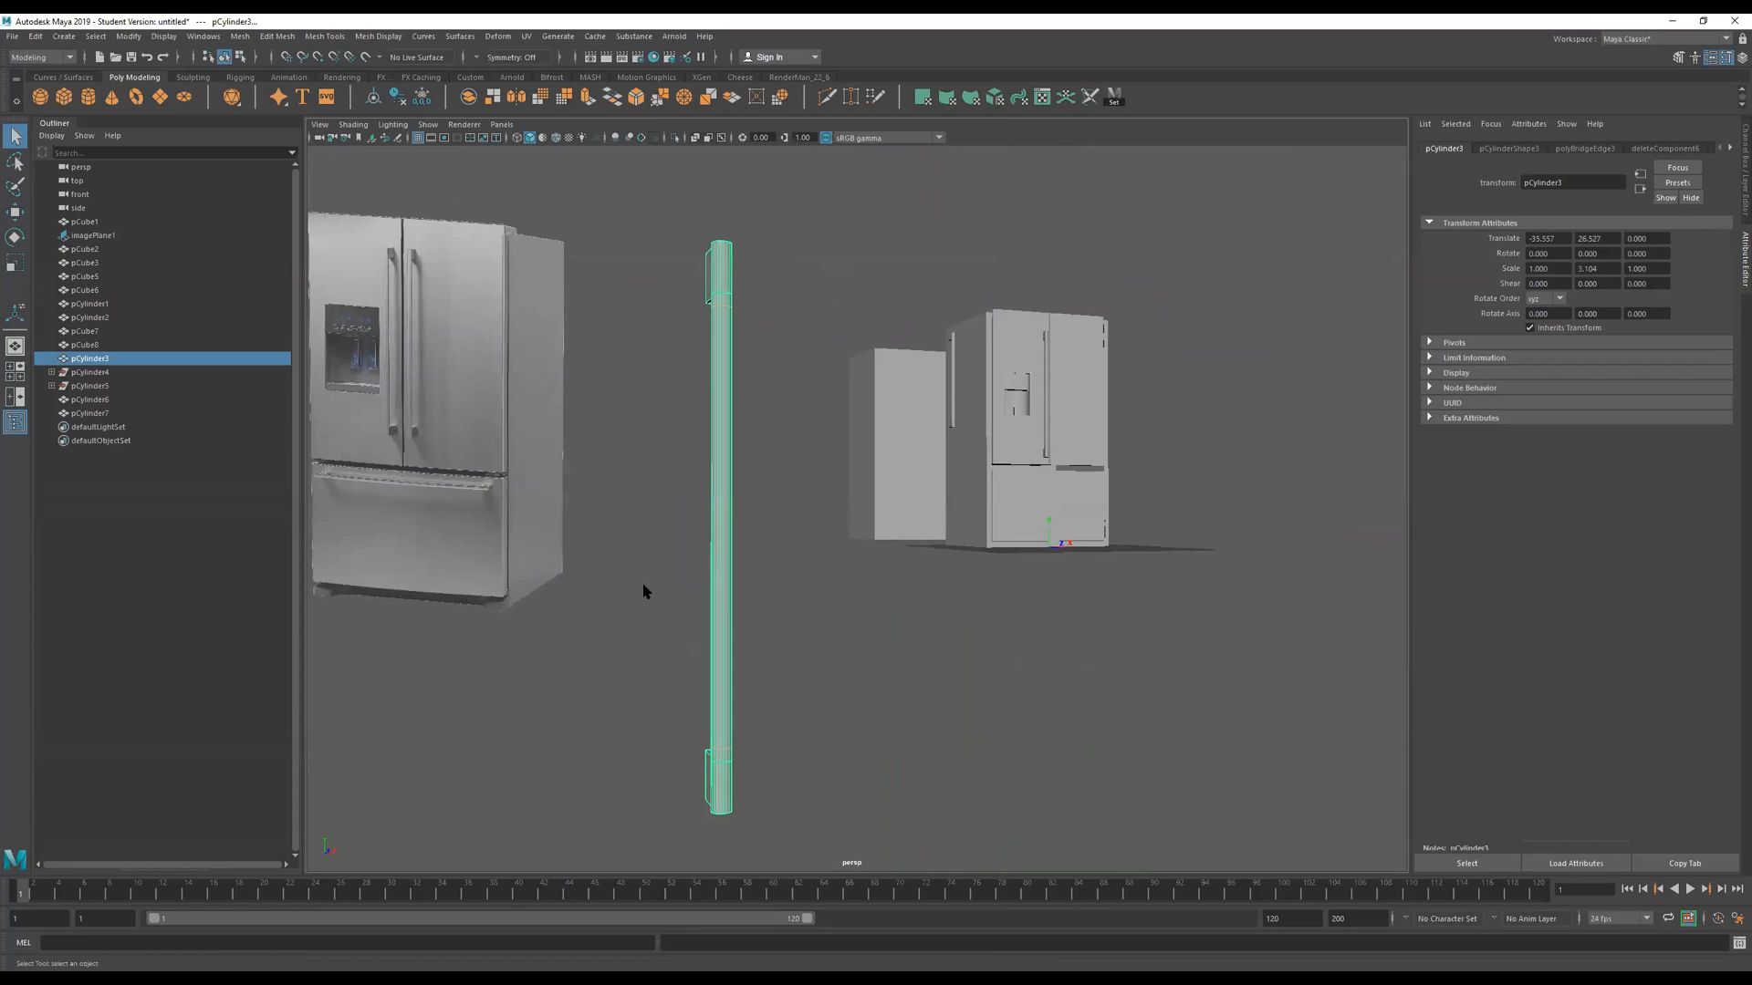
Create a polygon cube and move it forward along Z, out in front of the fridge.
alt+drag(1035, 490, 1025, 481)
alt+right_drag(1031, 488, 1222, 566)
alt+middle_drag(1107, 460, 1036, 312)
click(64, 96)
alt+drag(1063, 583, 874, 594)
key(w)
drag(635, 645, 558, 649)
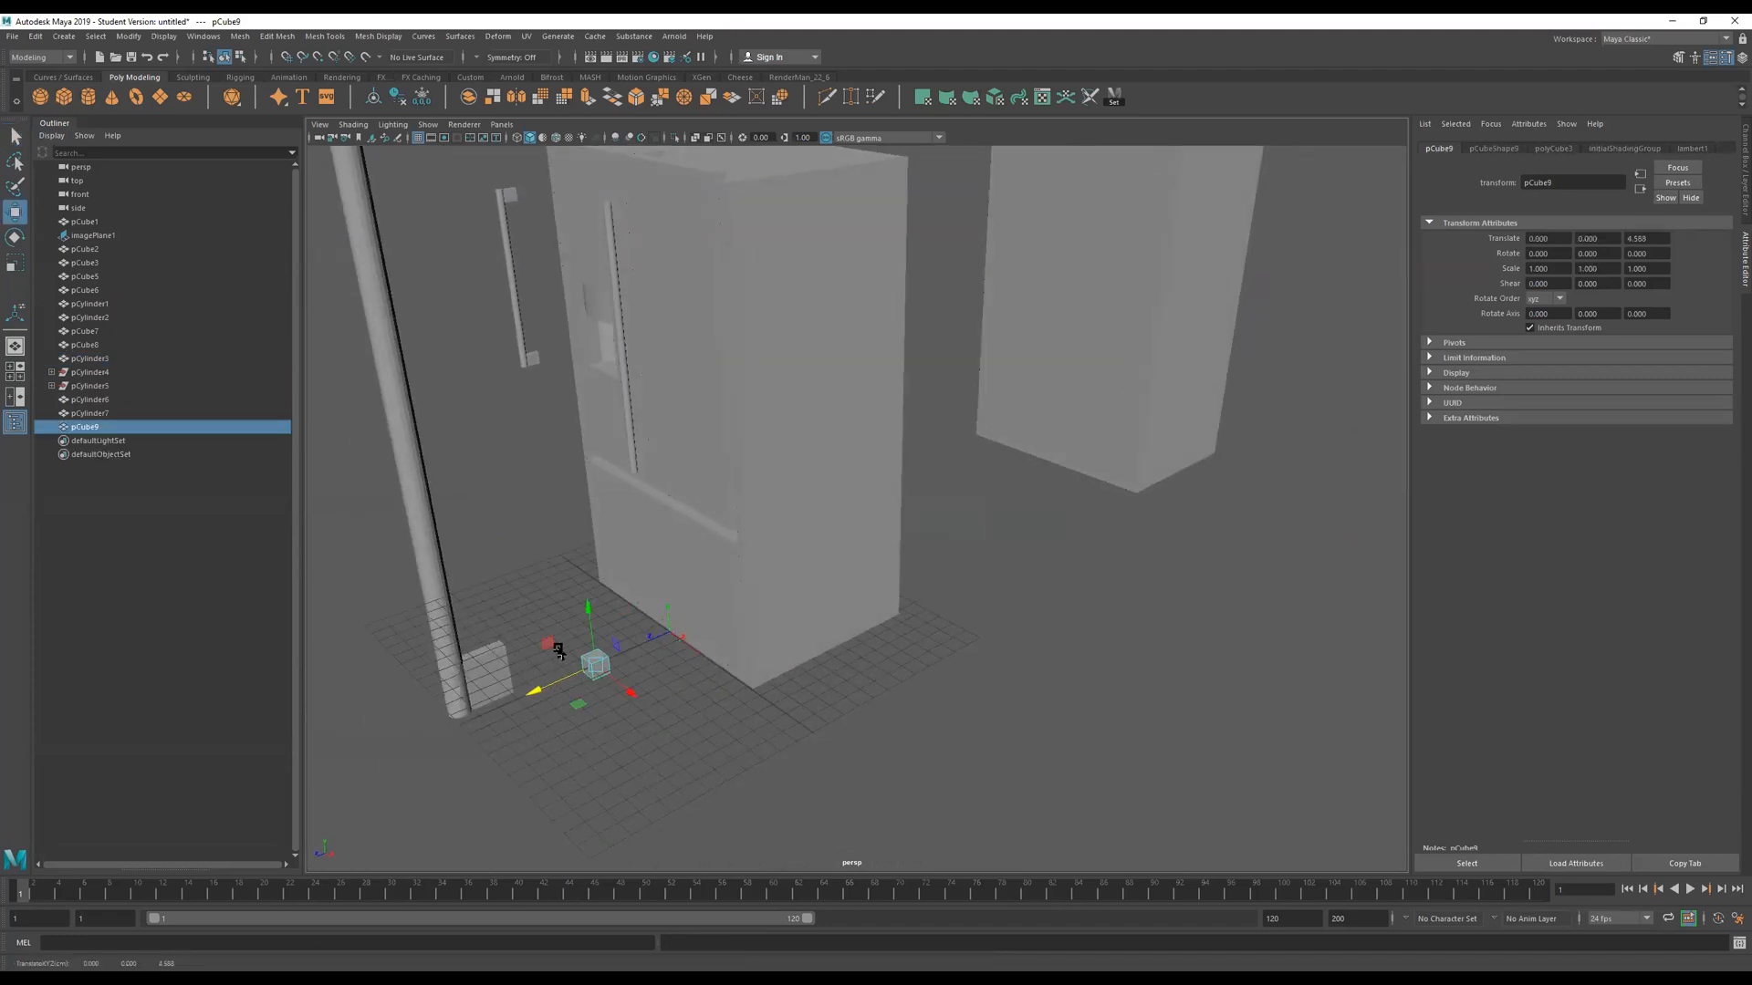
Widen the new cube along X to a scale of about 1.88.
alt+drag(680, 493, 1042, 525)
mouse_move(1067, 494)
alt+middle_down()
mouse_move(774, 501)
mouse_move(1087, 468)
alt+middle_up()
scroll(766, 504, up, 5)
right_click(871, 552)
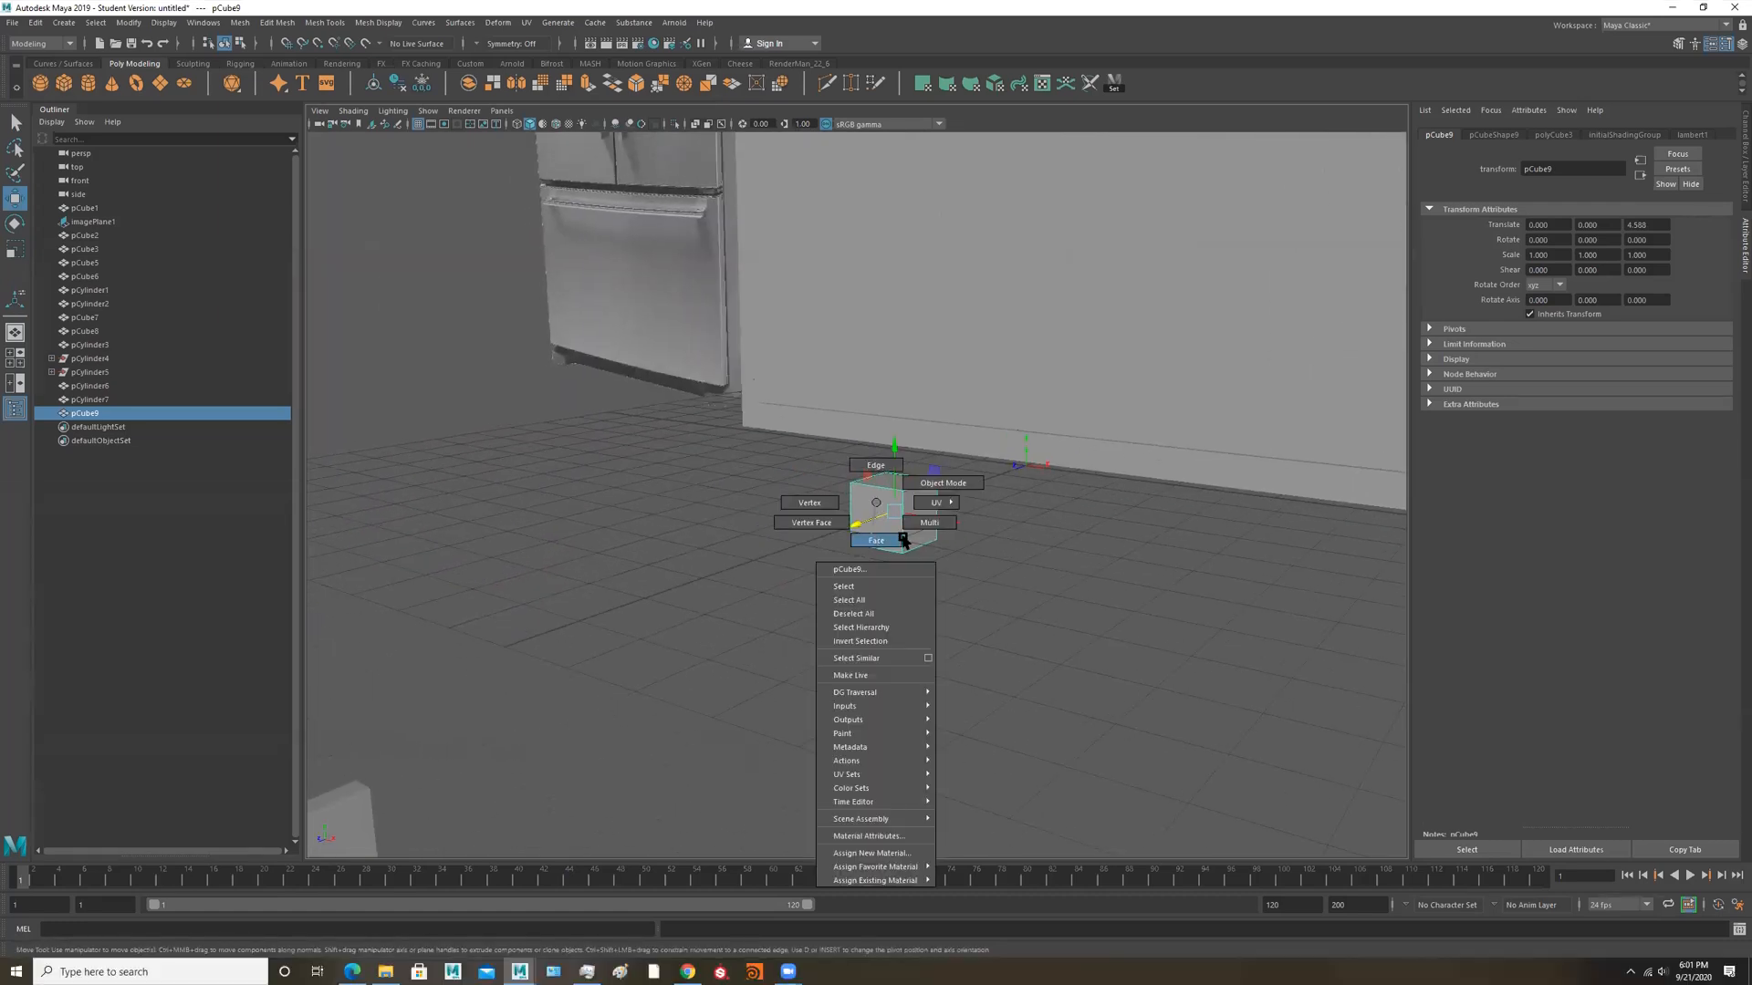
right_drag(904, 540, 903, 542)
alt+drag(903, 543, 1083, 573)
alt+middle_drag(1083, 577, 865, 505)
right_drag(802, 510, 1051, 360)
key(r)
drag(883, 517, 637, 572)
alt+drag(756, 462, 905, 558)
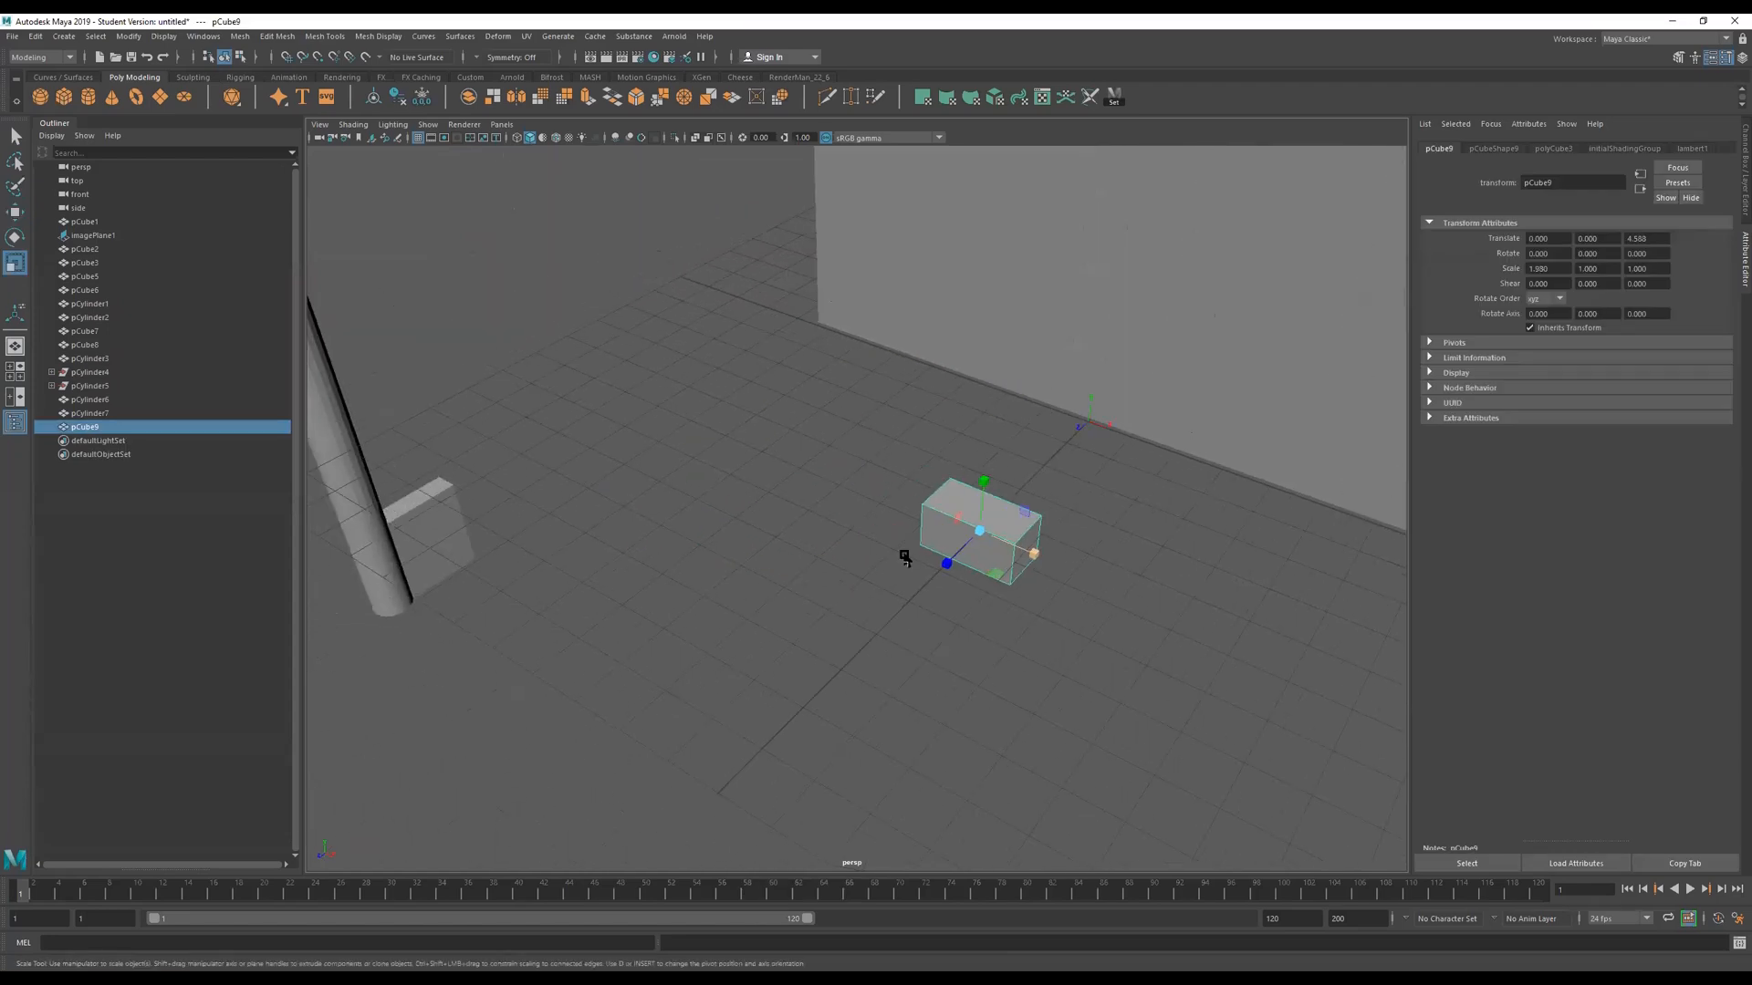
Extrude the block's front face about 1.8 with an offset of 0.18 and lower it to form a sloped foot.
right_drag(965, 532, 952, 599)
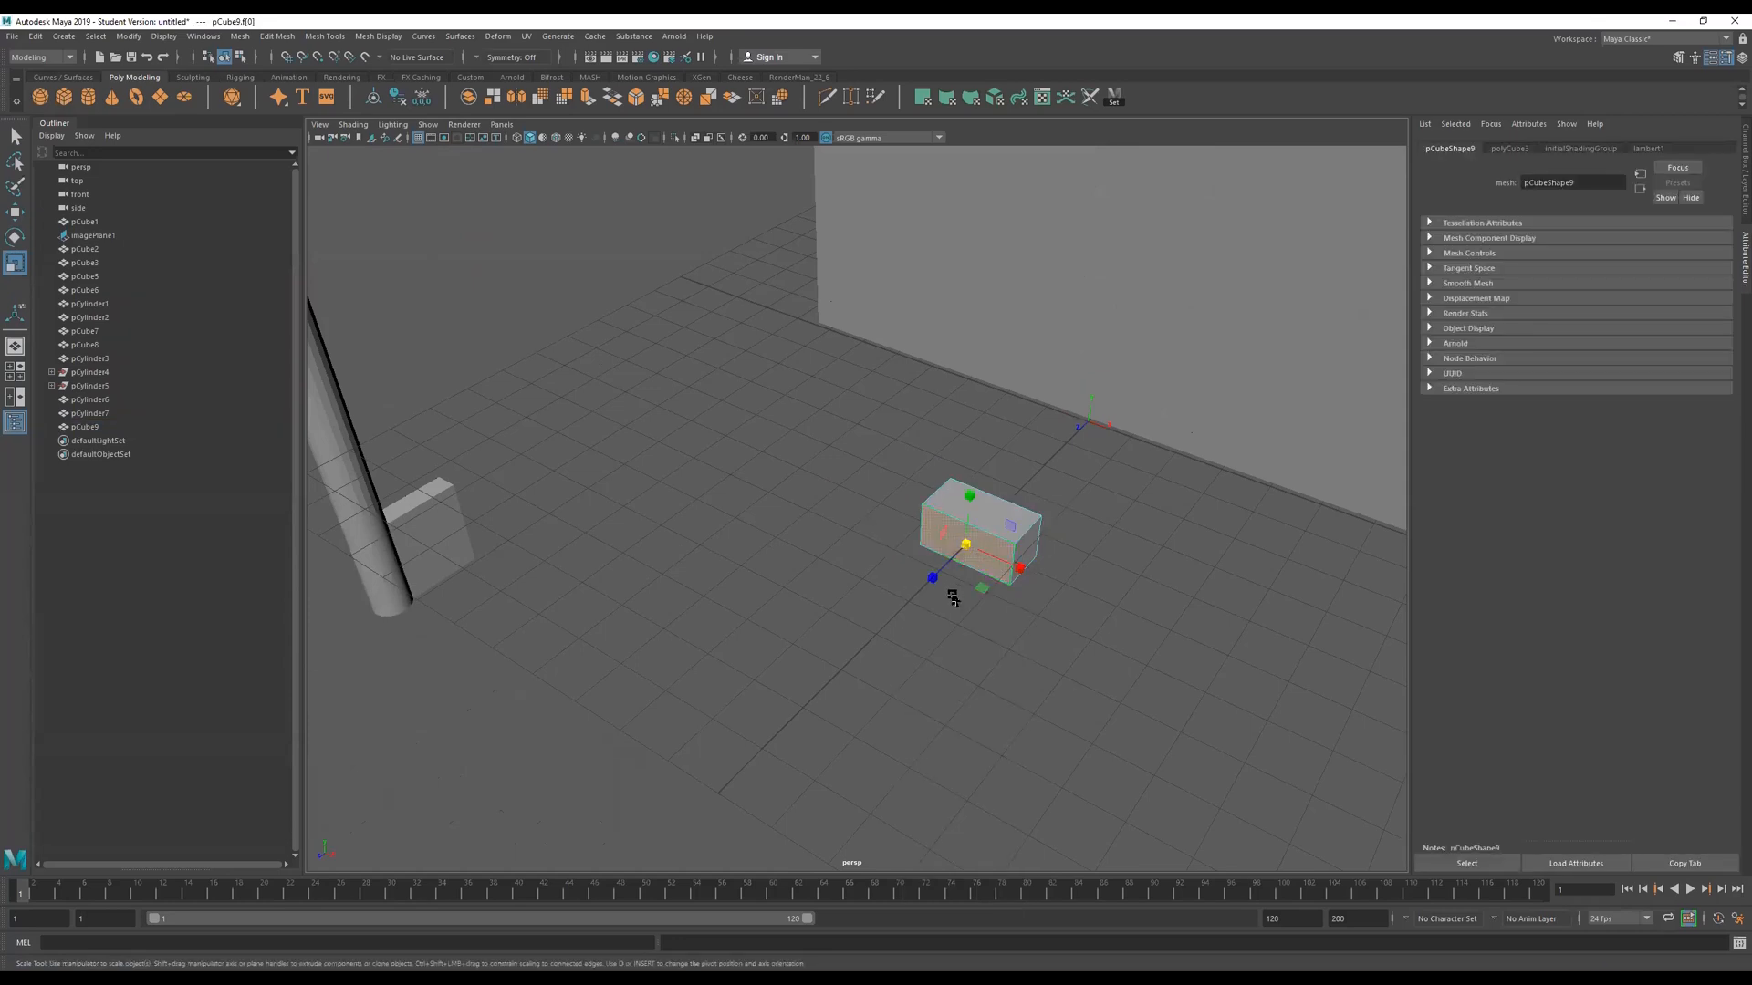
key(ctrl+e)
drag(939, 572, 837, 493)
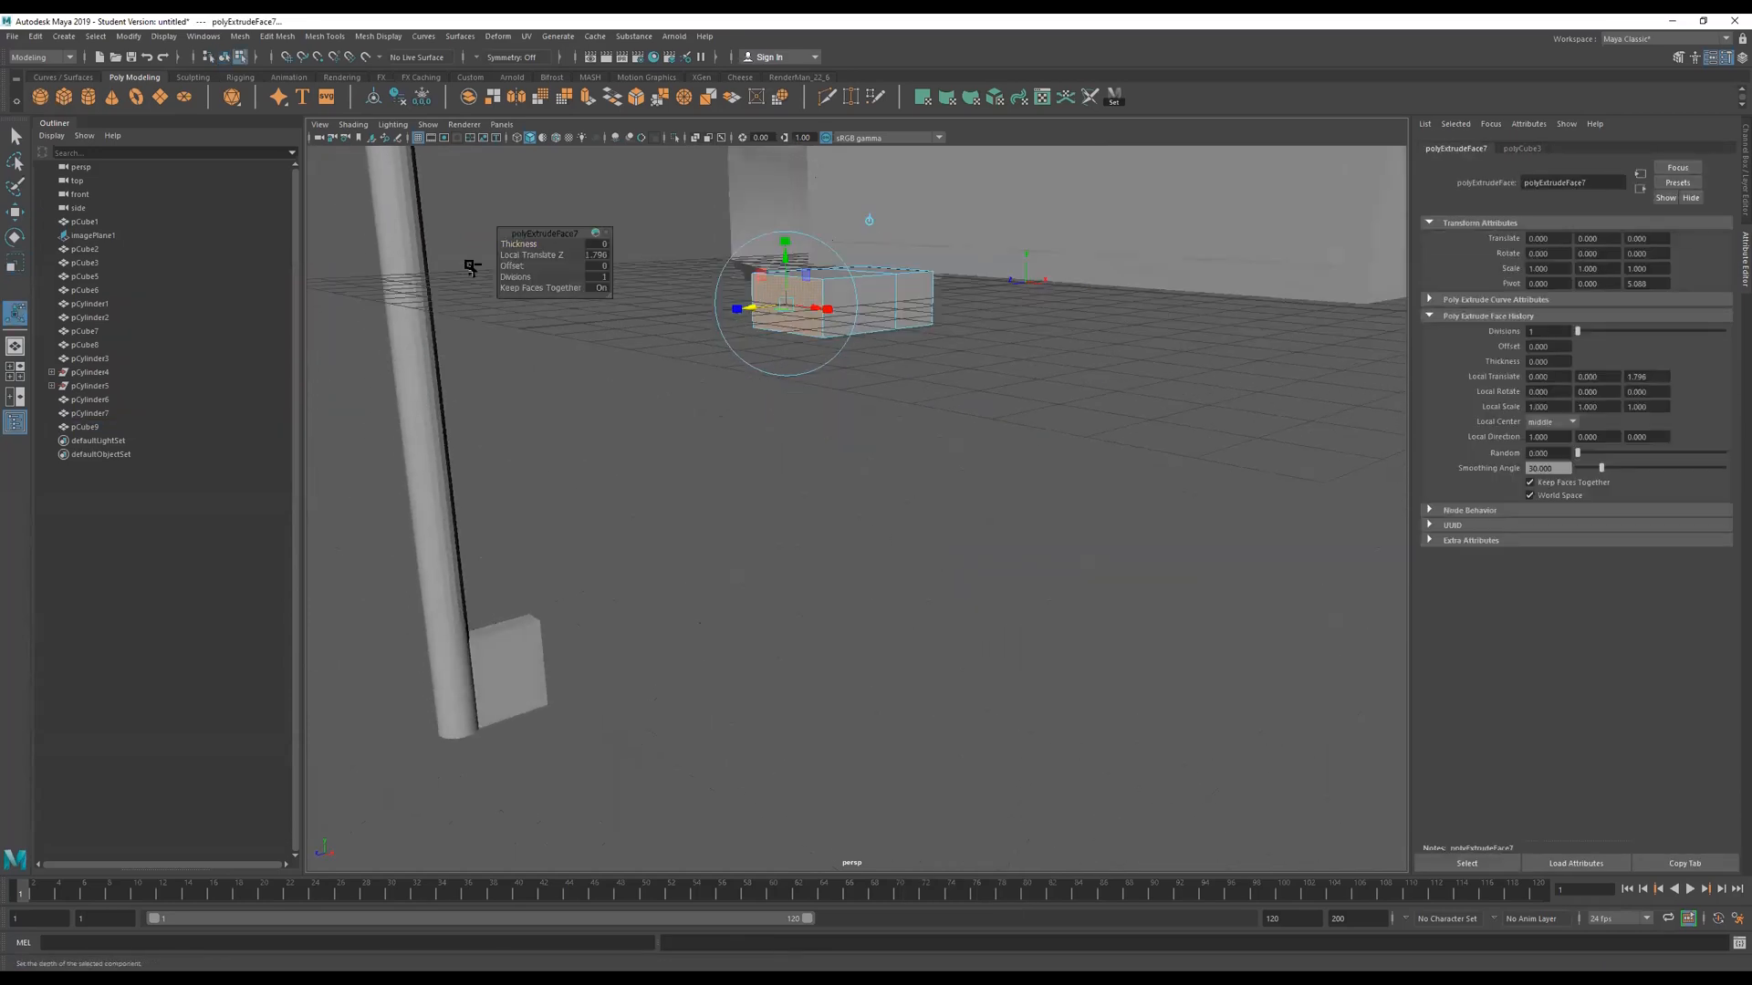
click(512, 264)
middle_drag(512, 265, 523, 271)
key(w)
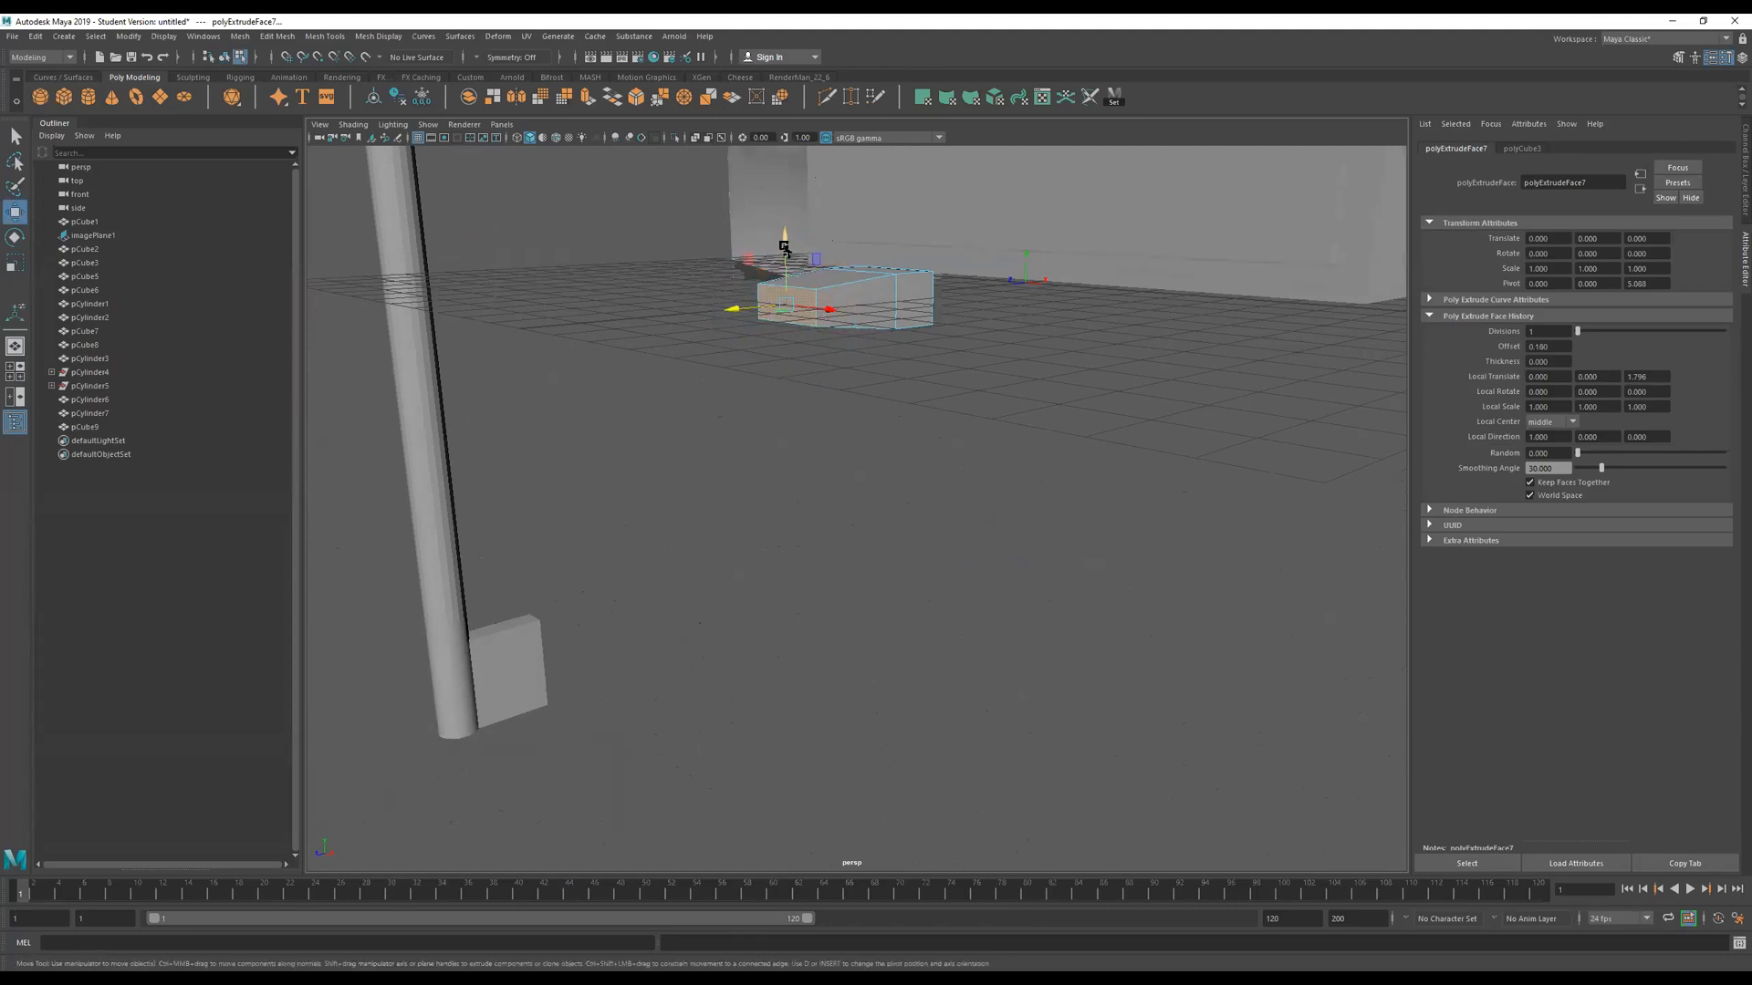
alt+drag(783, 264, 903, 434)
Bevel all edges of the foot block with 2 segments and turn on its smooth preview.
right_drag(805, 522, 778, 395)
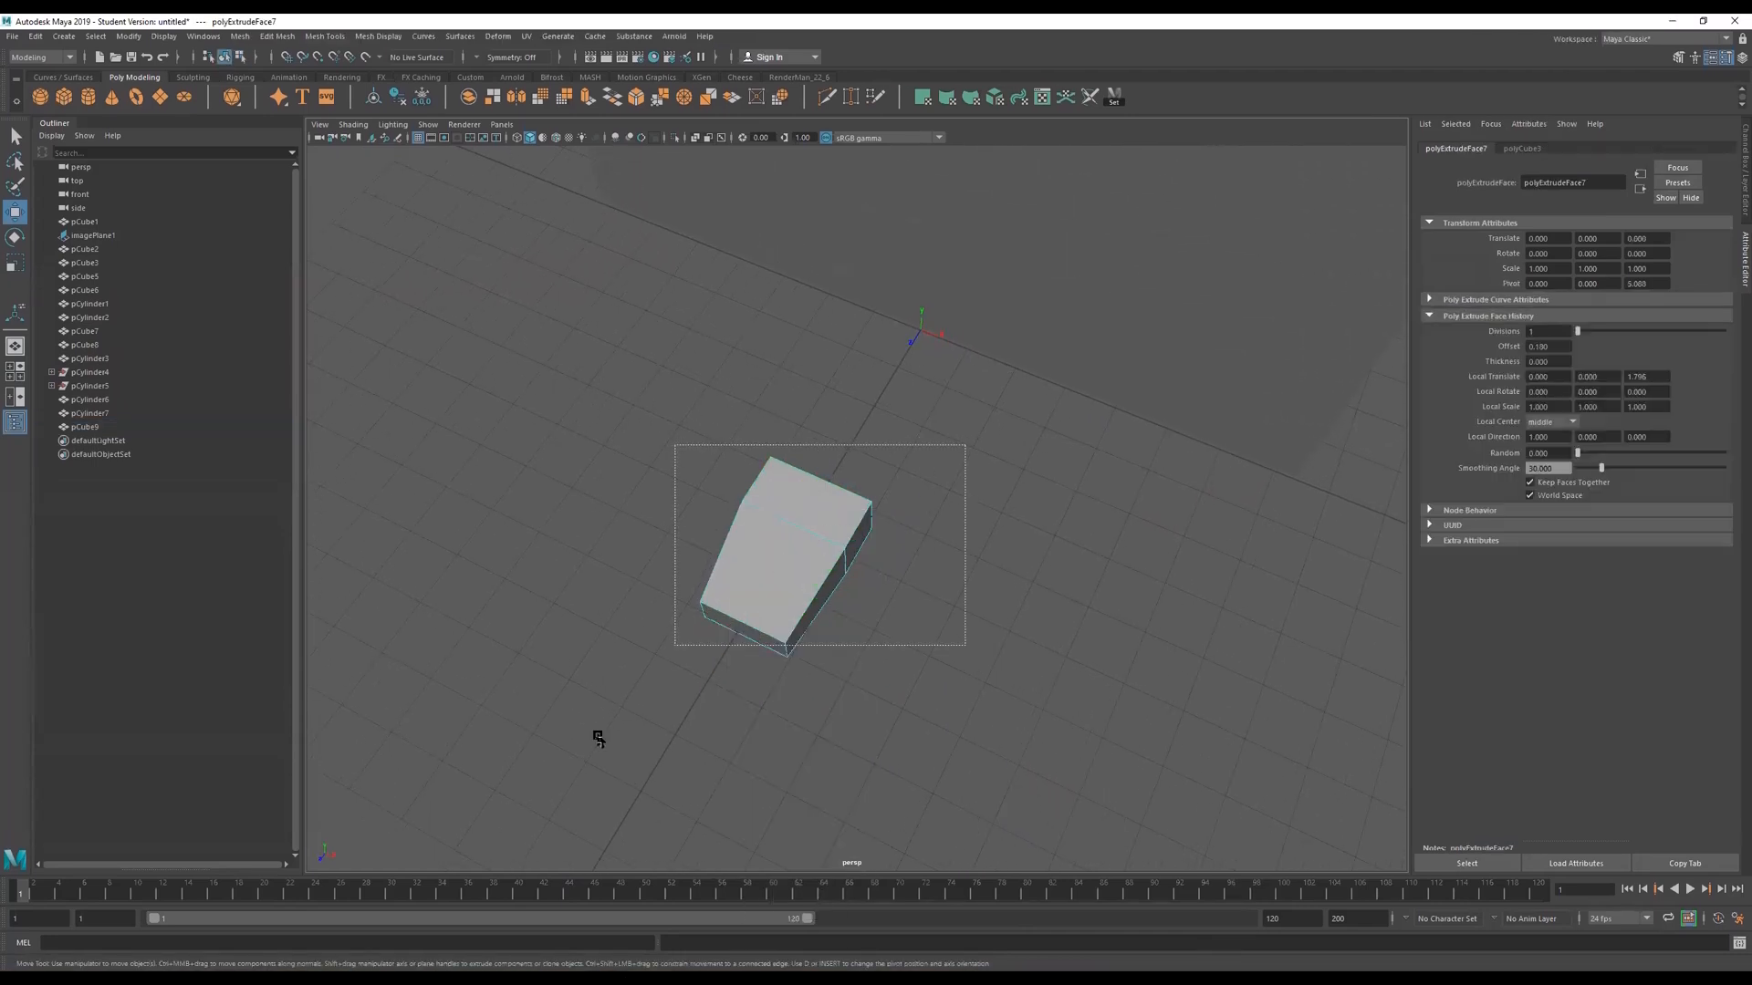
shift+right_drag(780, 533, 845, 532)
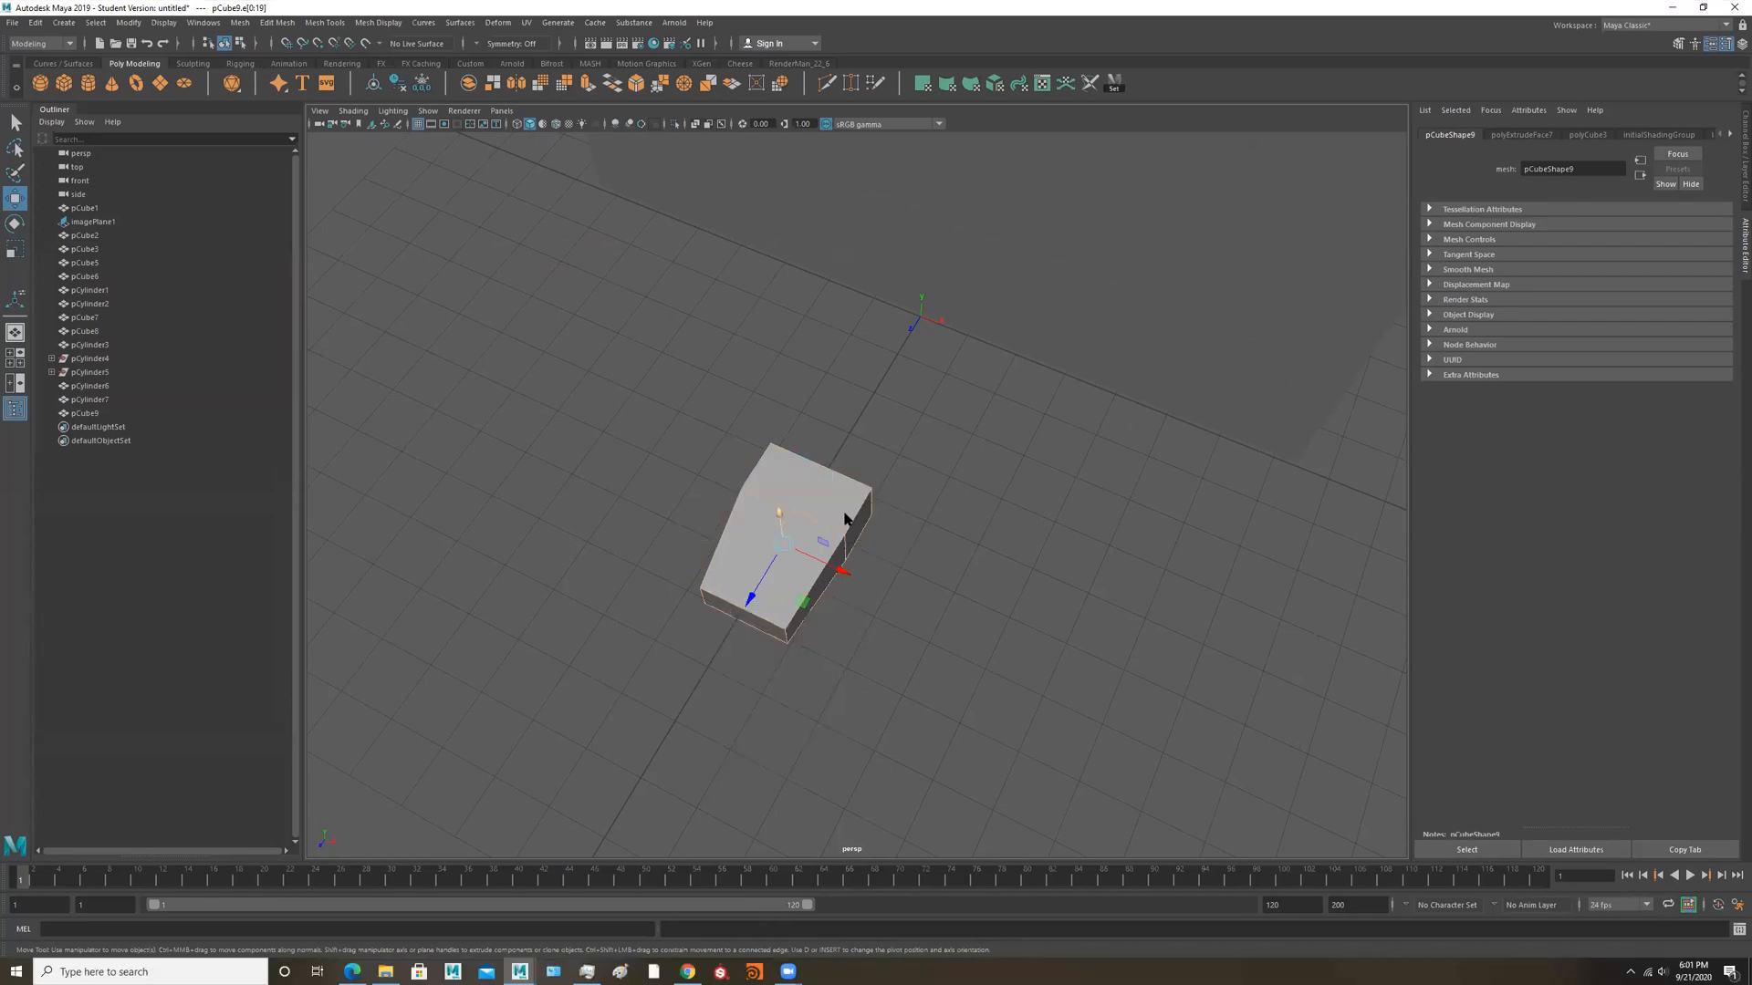
alt+drag(871, 552, 836, 528)
alt+right_drag(787, 433, 917, 468)
alt+middle_drag(919, 469, 1014, 522)
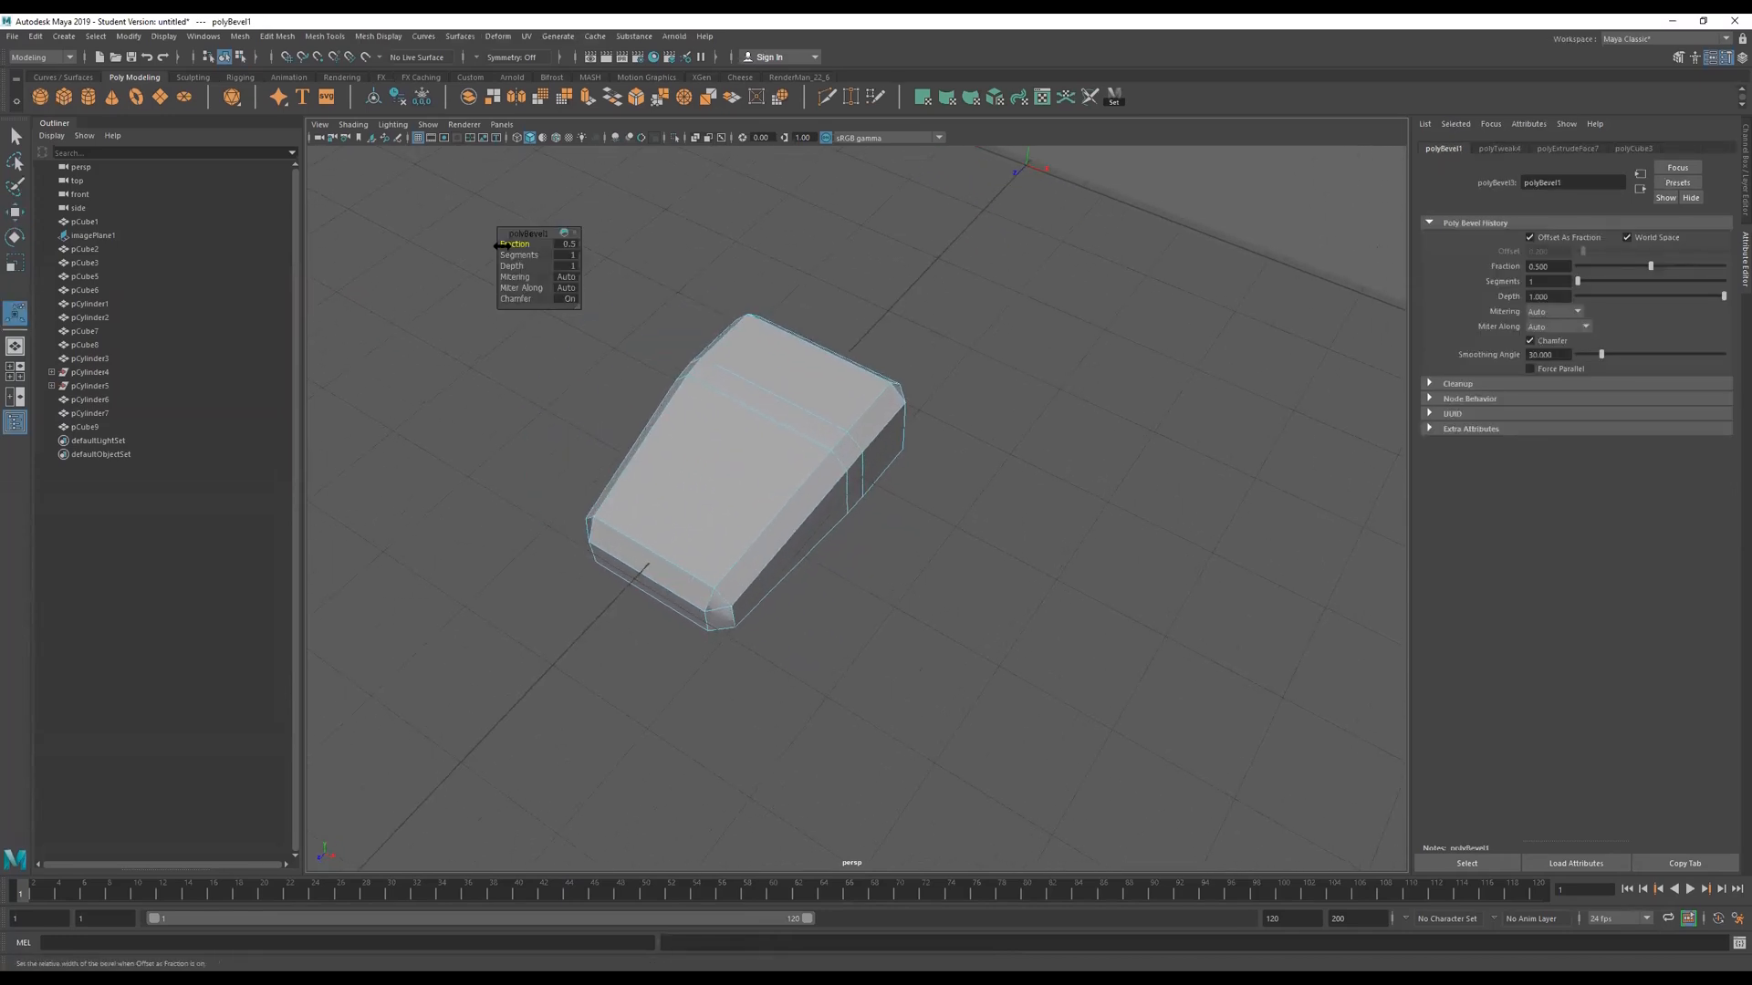
drag(508, 257, 518, 256)
alt+drag(878, 391, 866, 358)
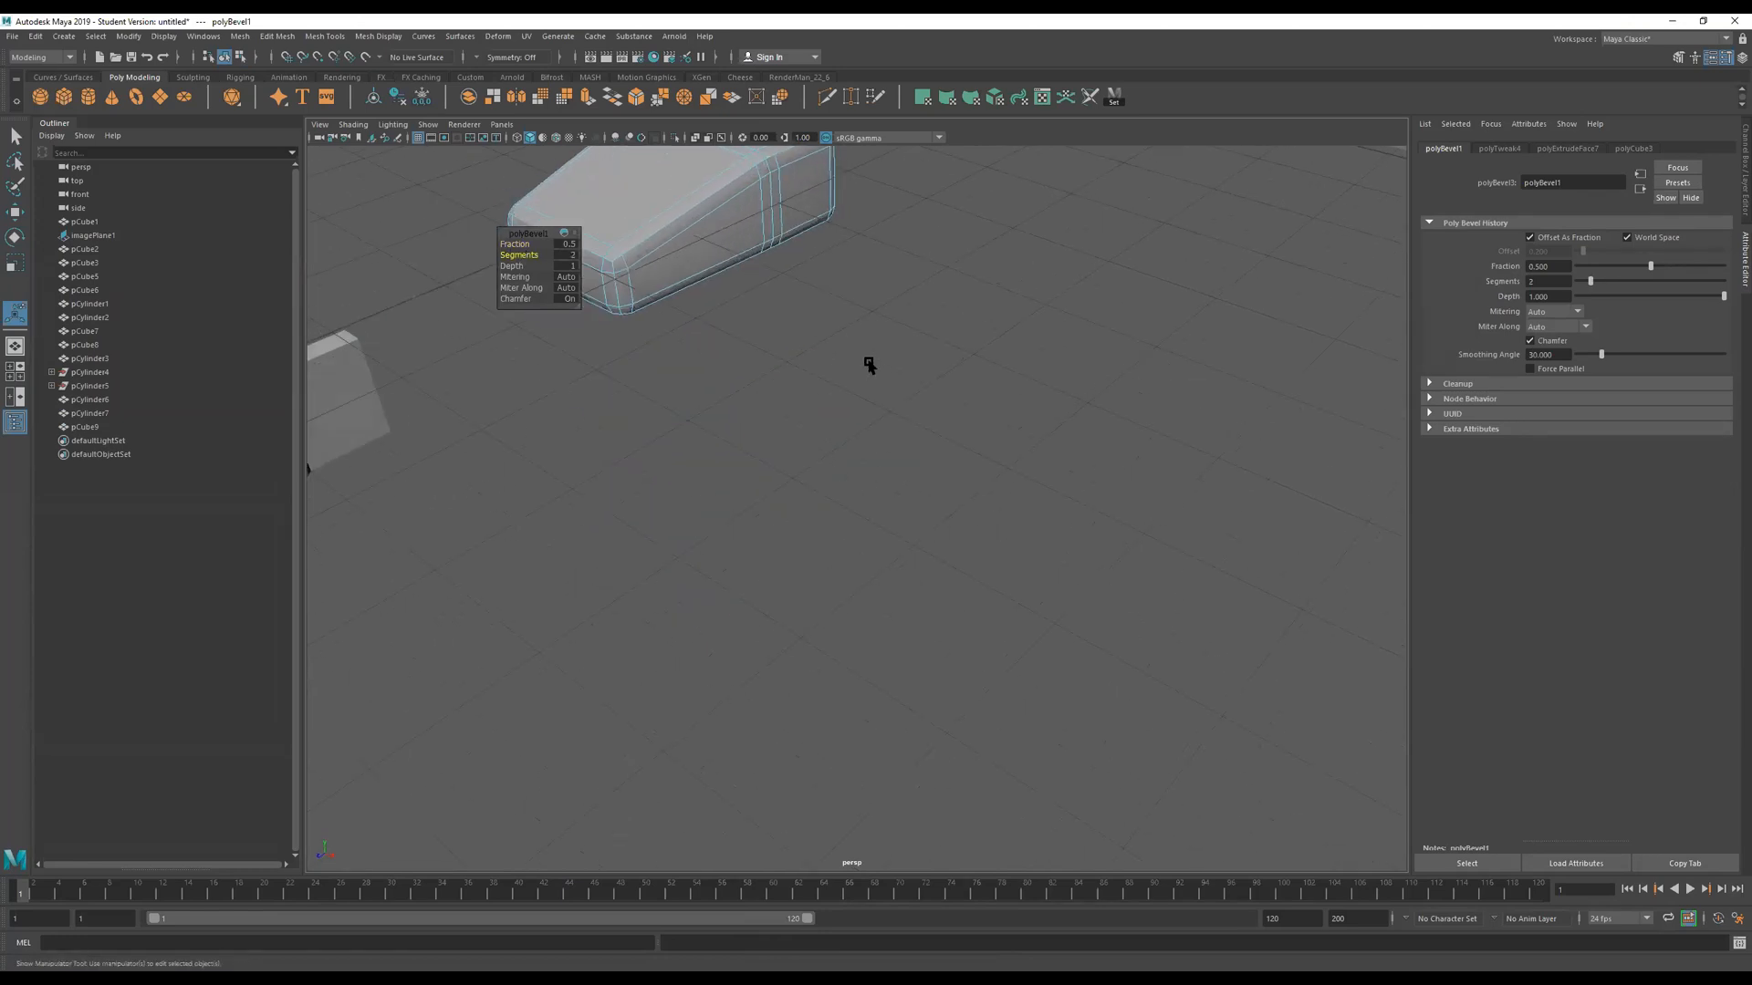
alt+middle_drag(866, 359, 898, 396)
right_drag(900, 376, 1065, 322)
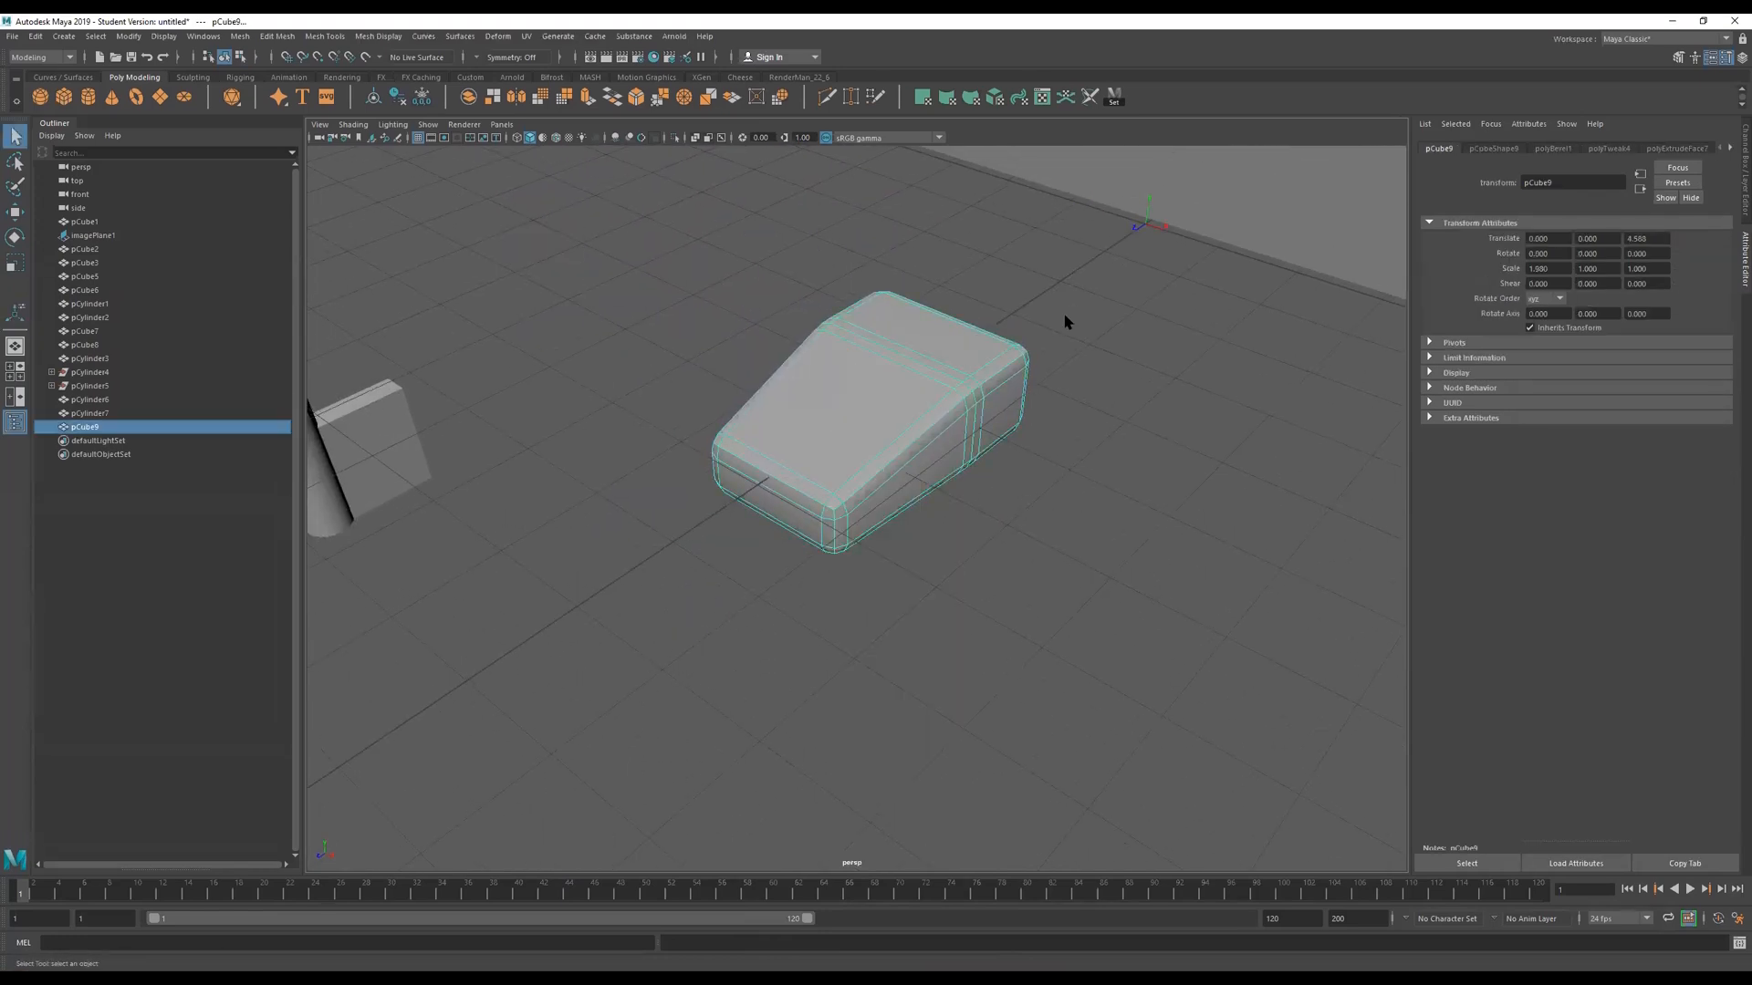
key(3)
click(1163, 381)
Select the four faces on the underside of the fridge cabinet with the Move tool active.
scroll(1049, 411, down, 9)
alt+drag(997, 429, 969, 329)
click(1005, 370)
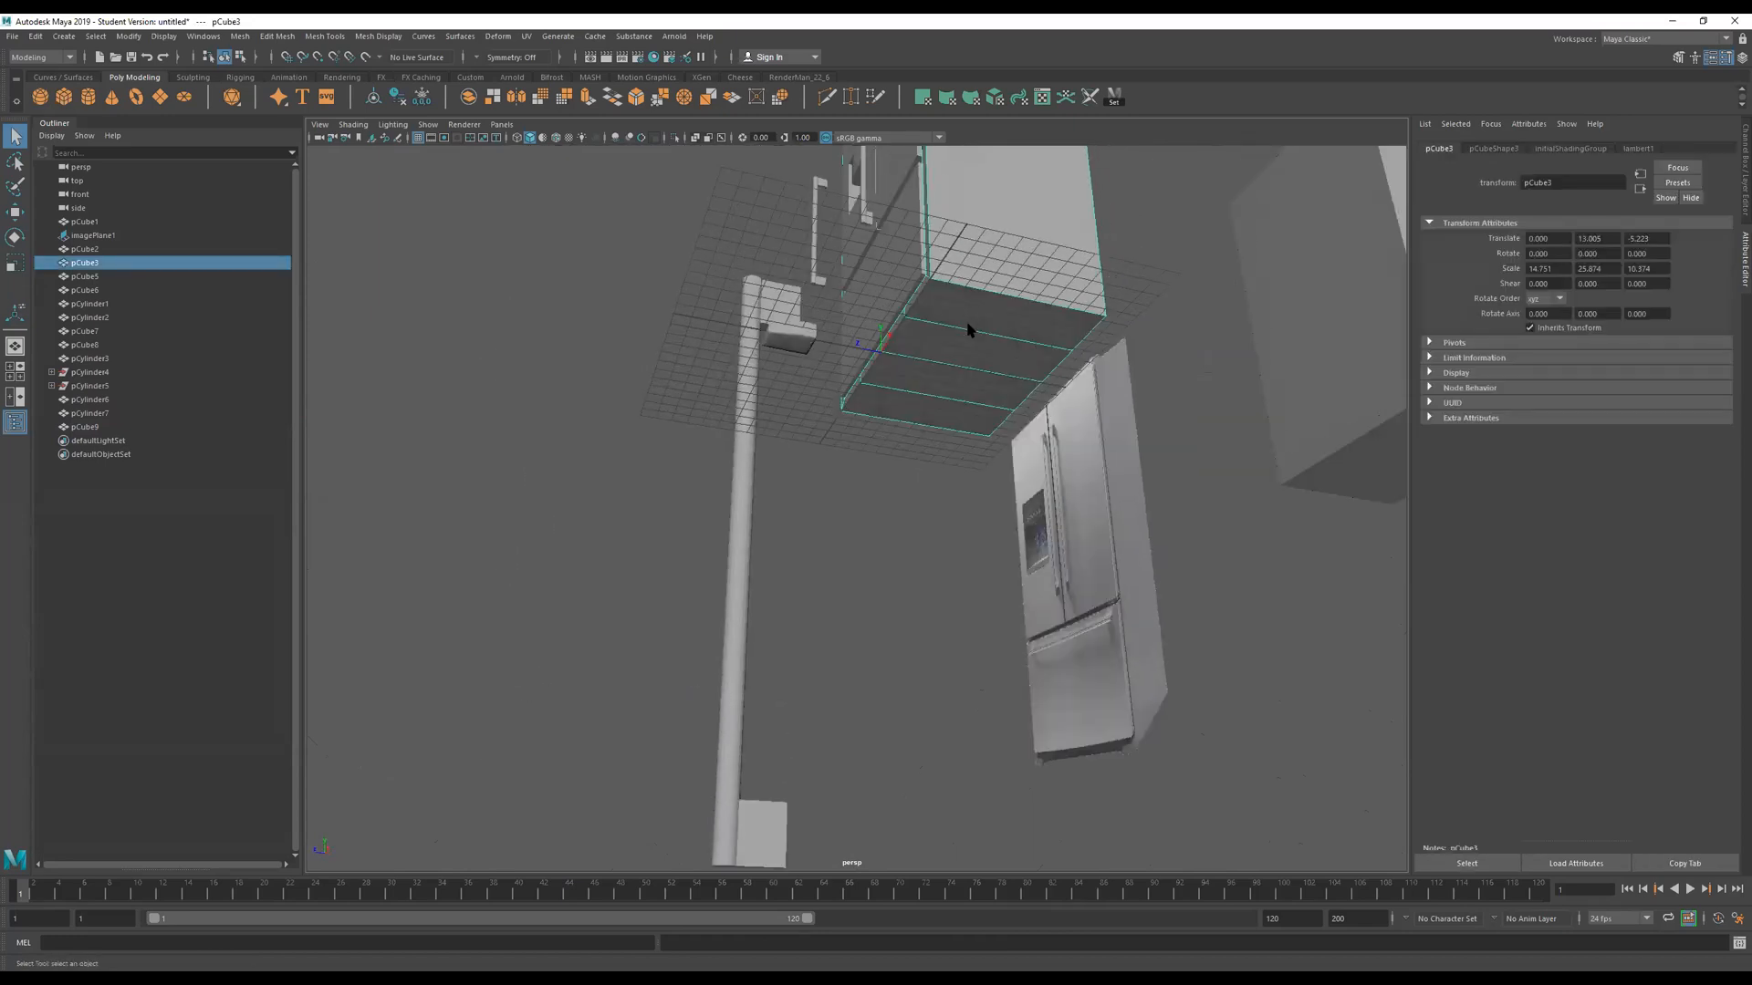
right_click(968, 325)
right_drag(965, 340, 966, 344)
click(981, 303)
shift+click(967, 330)
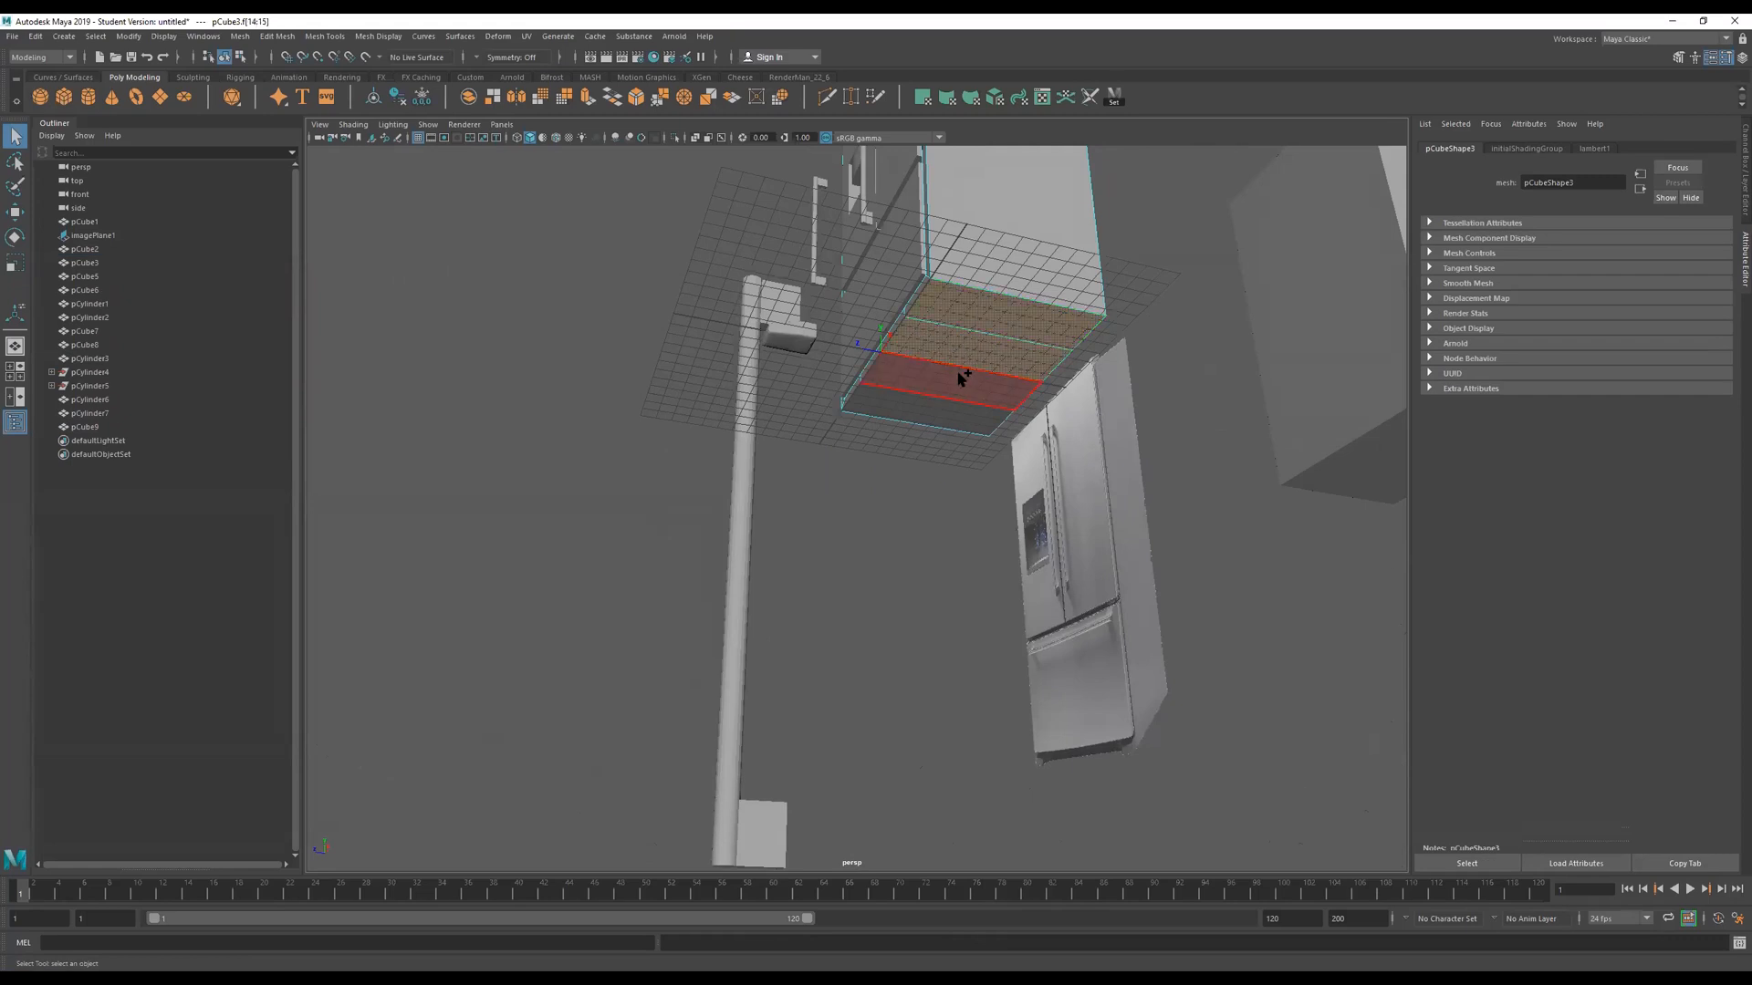
shift+click(957, 362)
shift+click(934, 391)
alt+drag(932, 406, 965, 332)
key(w)
alt+right_drag(1049, 324, 923, 352)
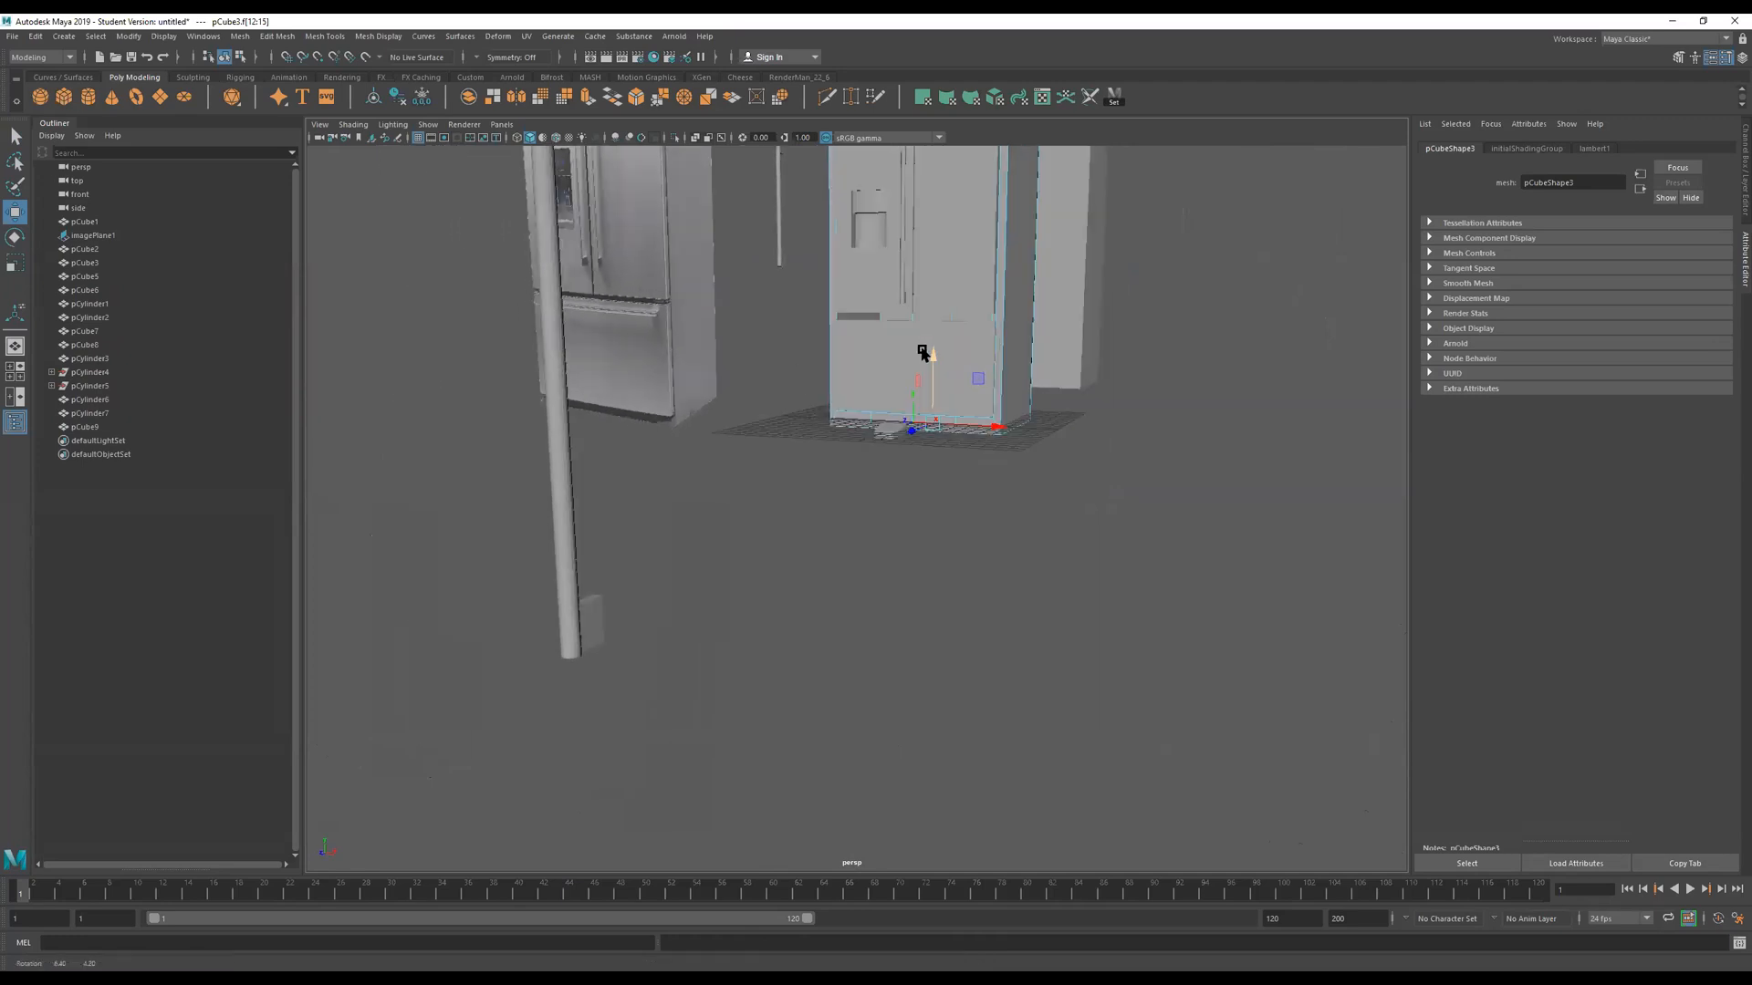
alt+drag(923, 352, 840, 361)
alt+middle_drag(912, 339, 819, 570)
Select all the fridge parts in object mode, try moving them vertically, and undo the moves.
right_drag(844, 456, 1047, 367)
alt+drag(910, 416, 1016, 731)
alt+drag(1016, 730, 835, 401)
key(ctrl+z)
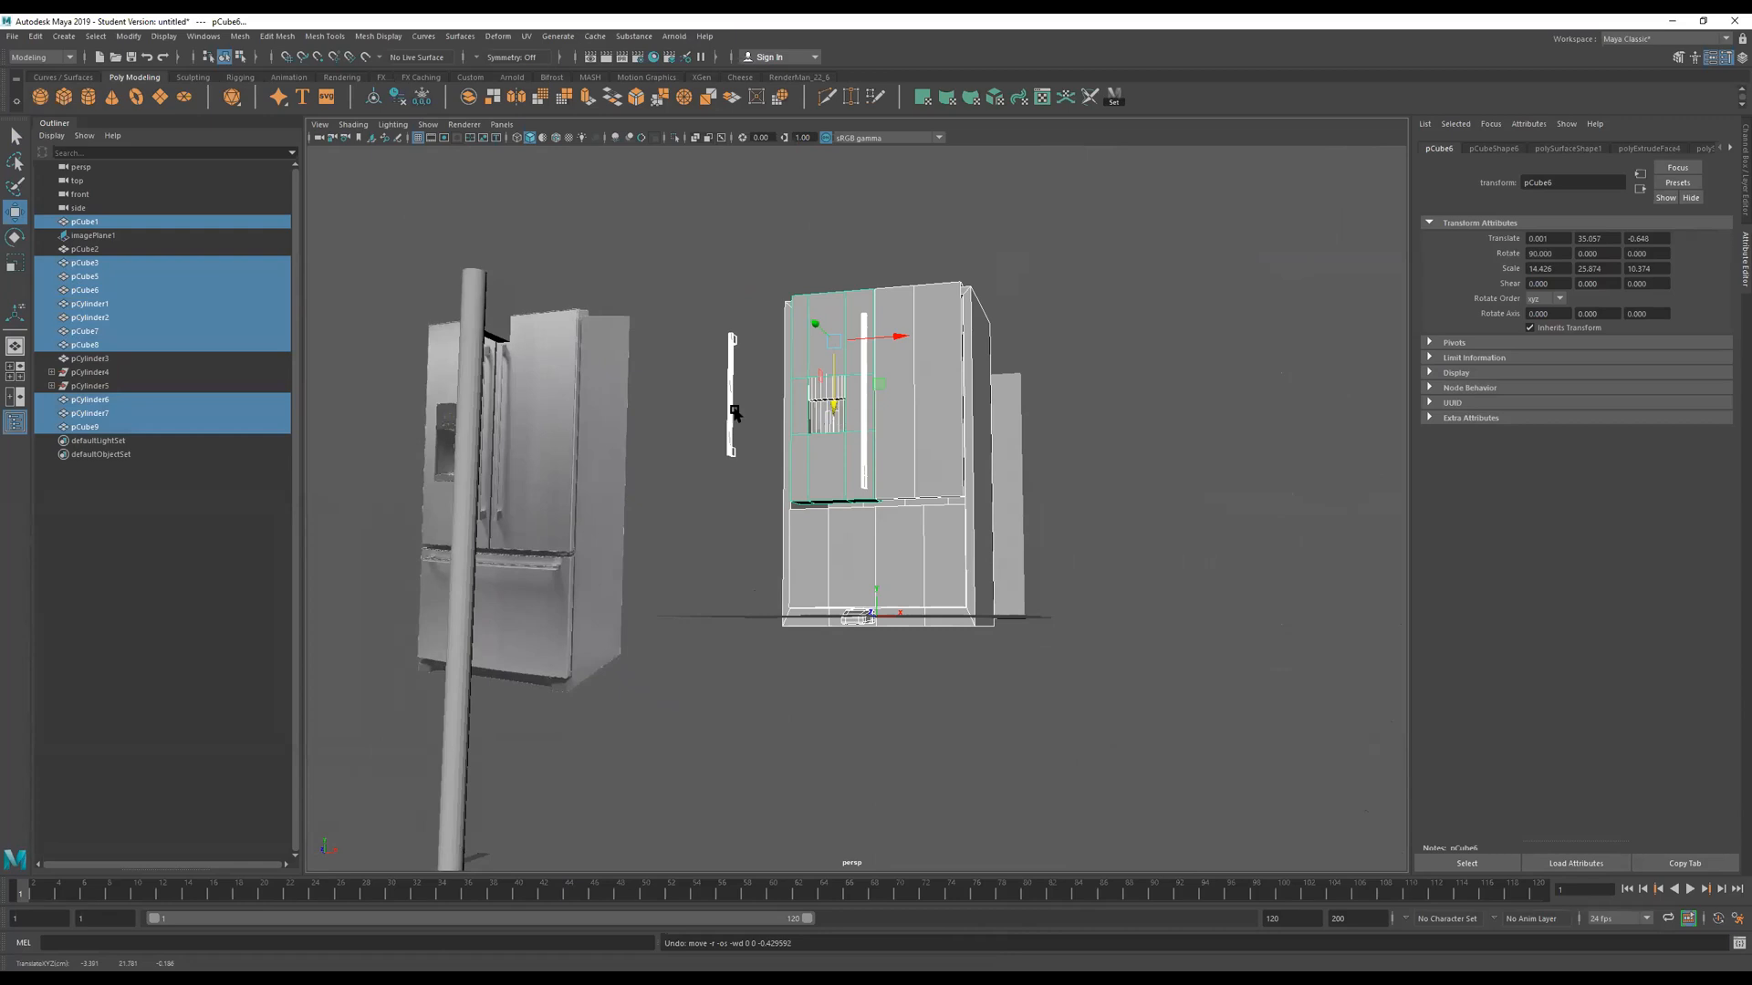
drag(835, 408, 830, 380)
key(ctrl+z)
alt+drag(859, 497, 883, 516)
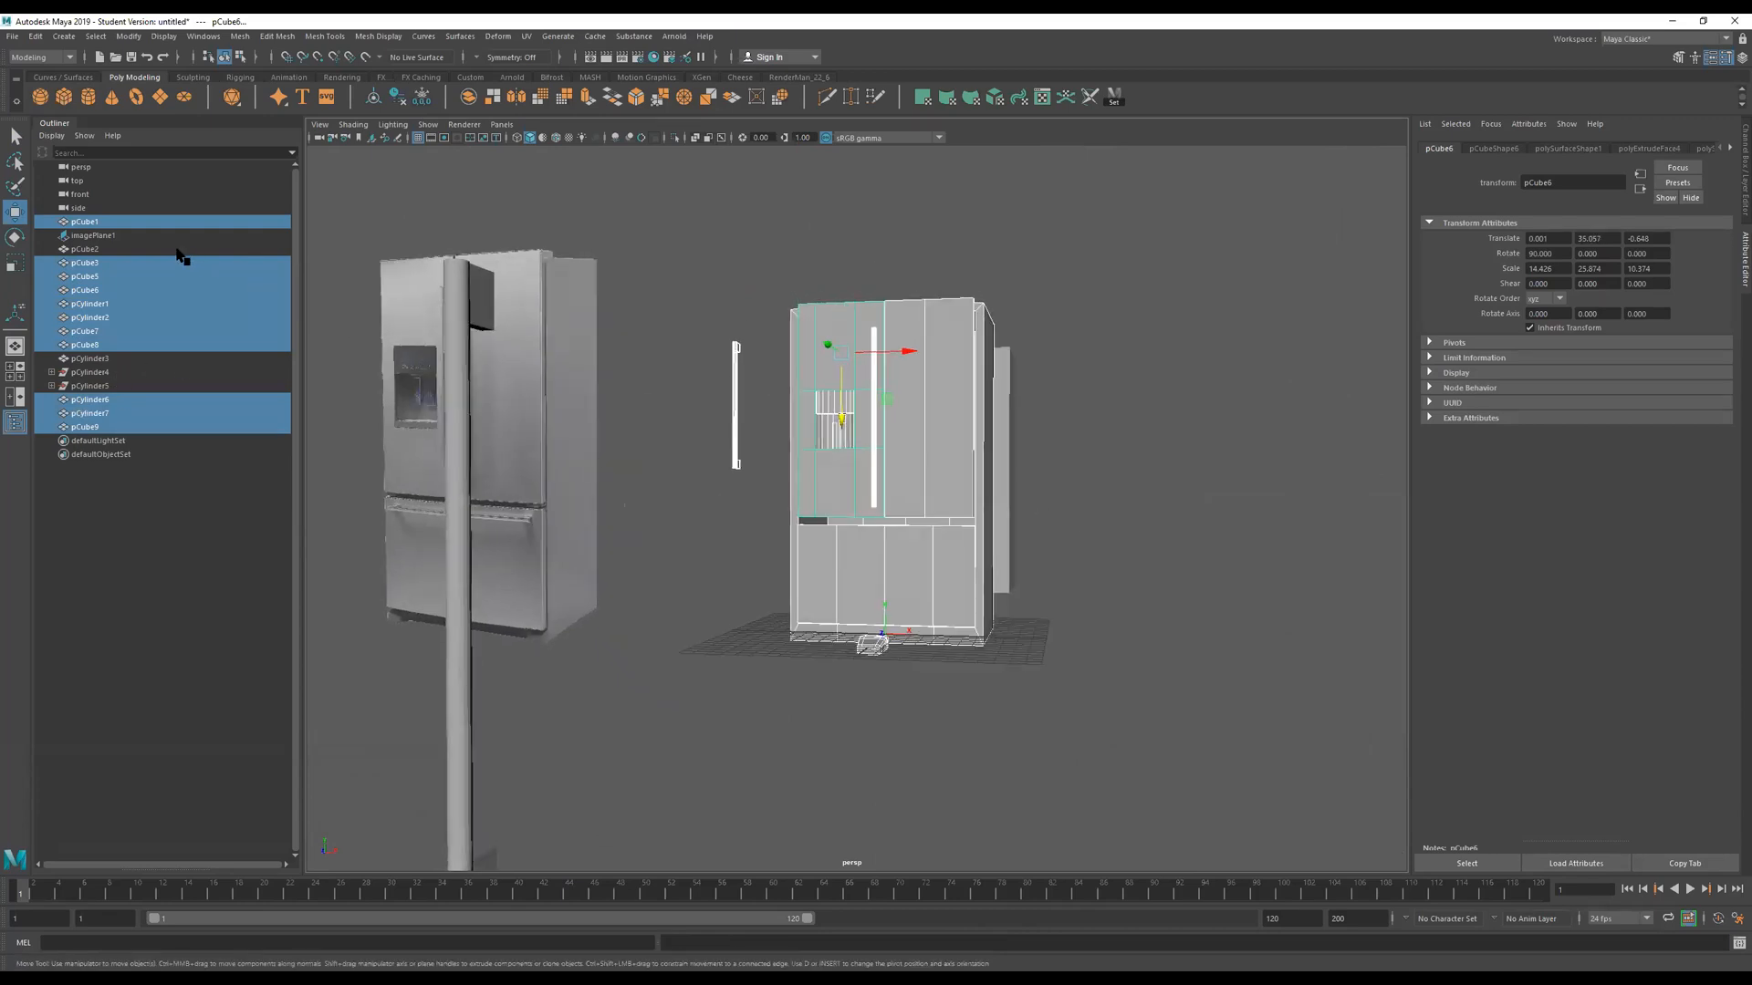
Remove the foot block and the loose side handle from the selection, and undo a trial vertical move of the rest.
alt+drag(1216, 565, 1192, 633)
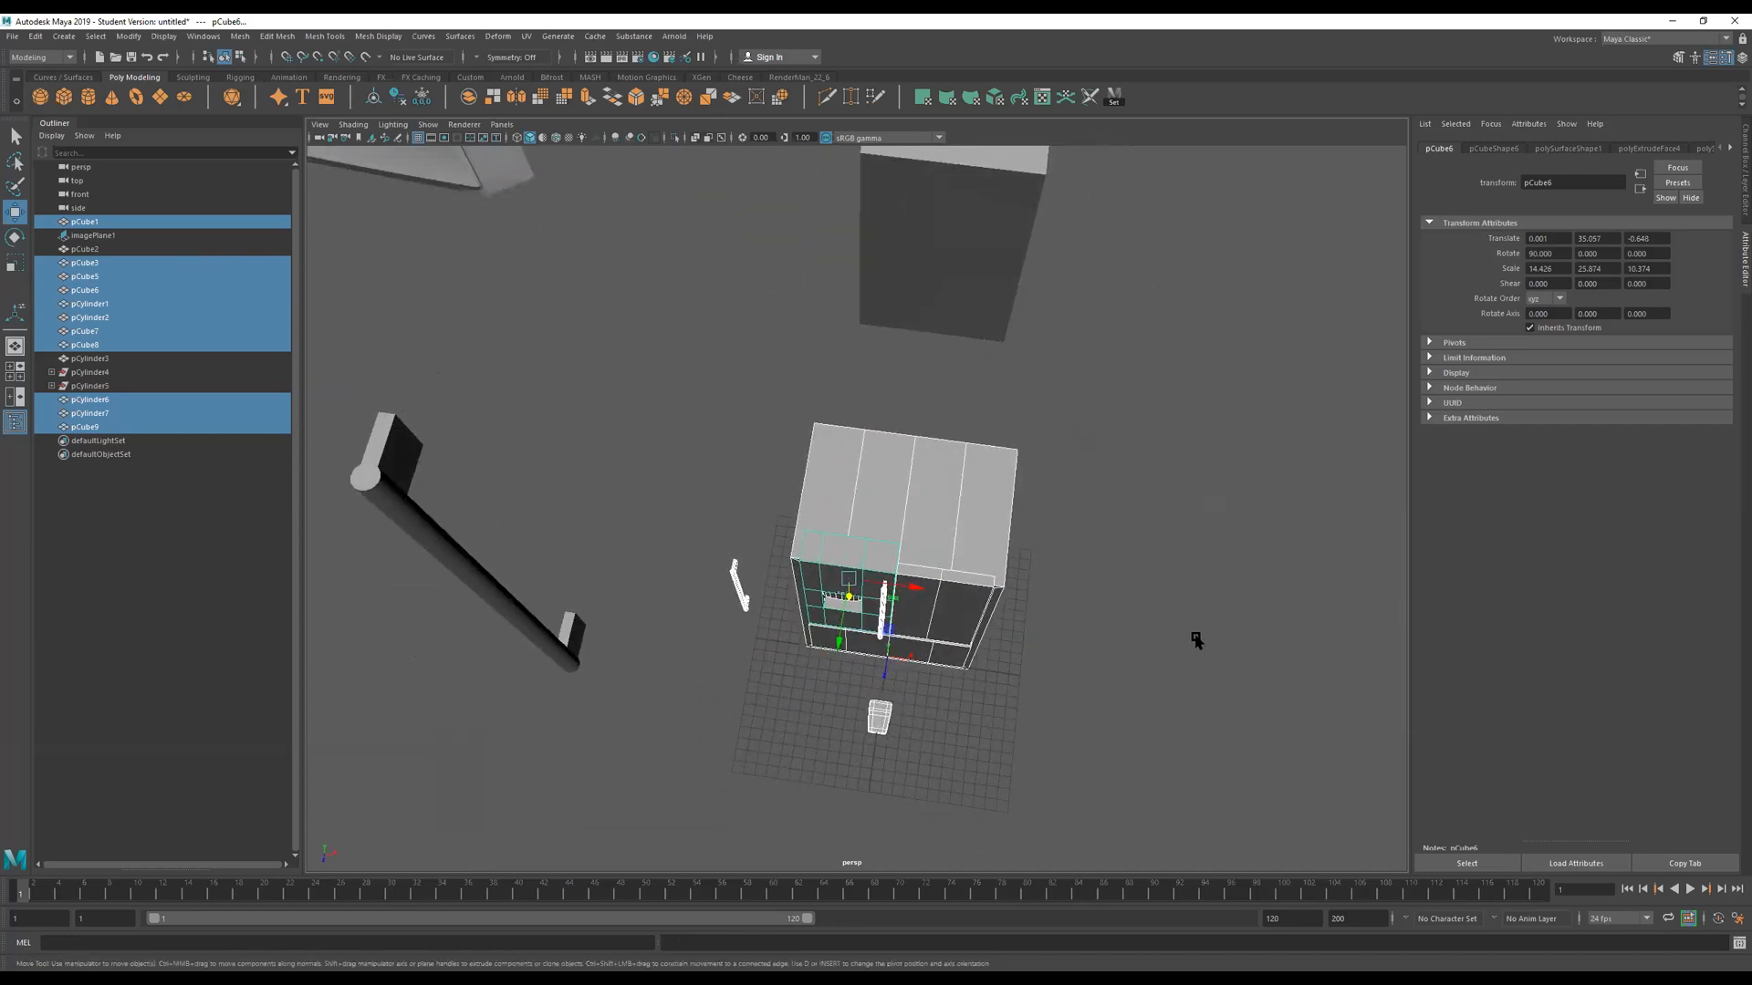
click(1117, 540)
drag(1093, 434, 791, 672)
alt+drag(1013, 669, 901, 538)
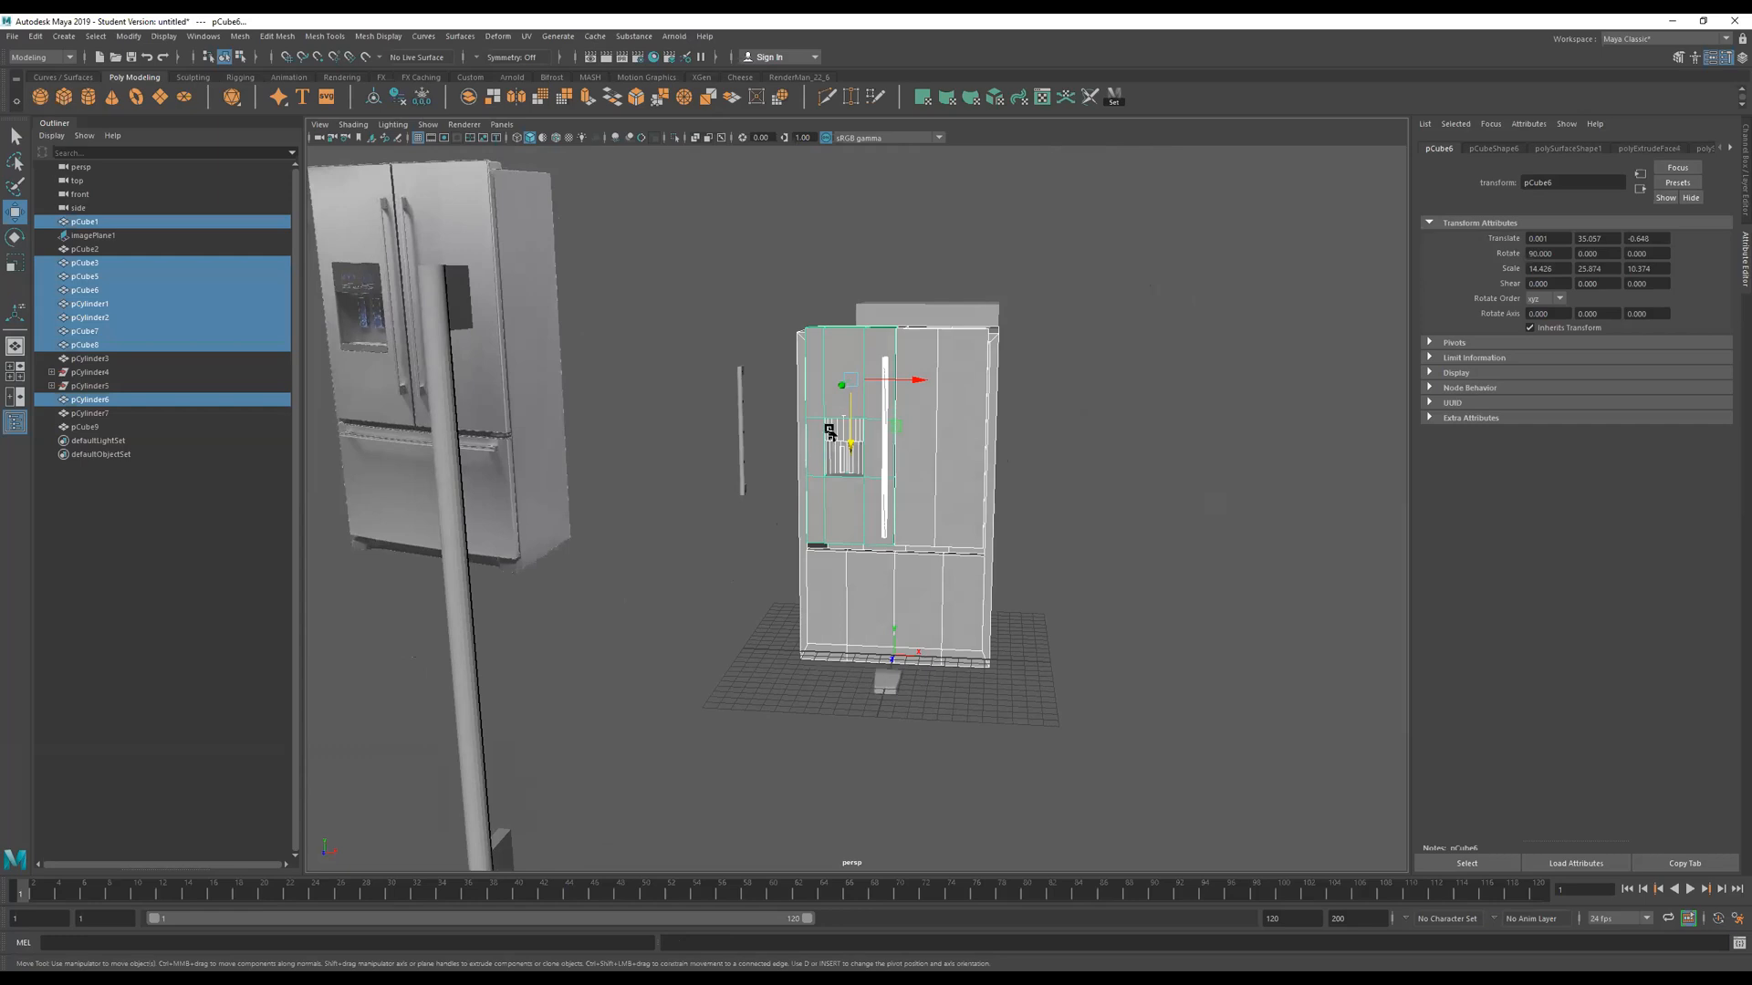
drag(846, 441, 845, 388)
key(ctrl+z)
alt+drag(995, 513, 997, 555)
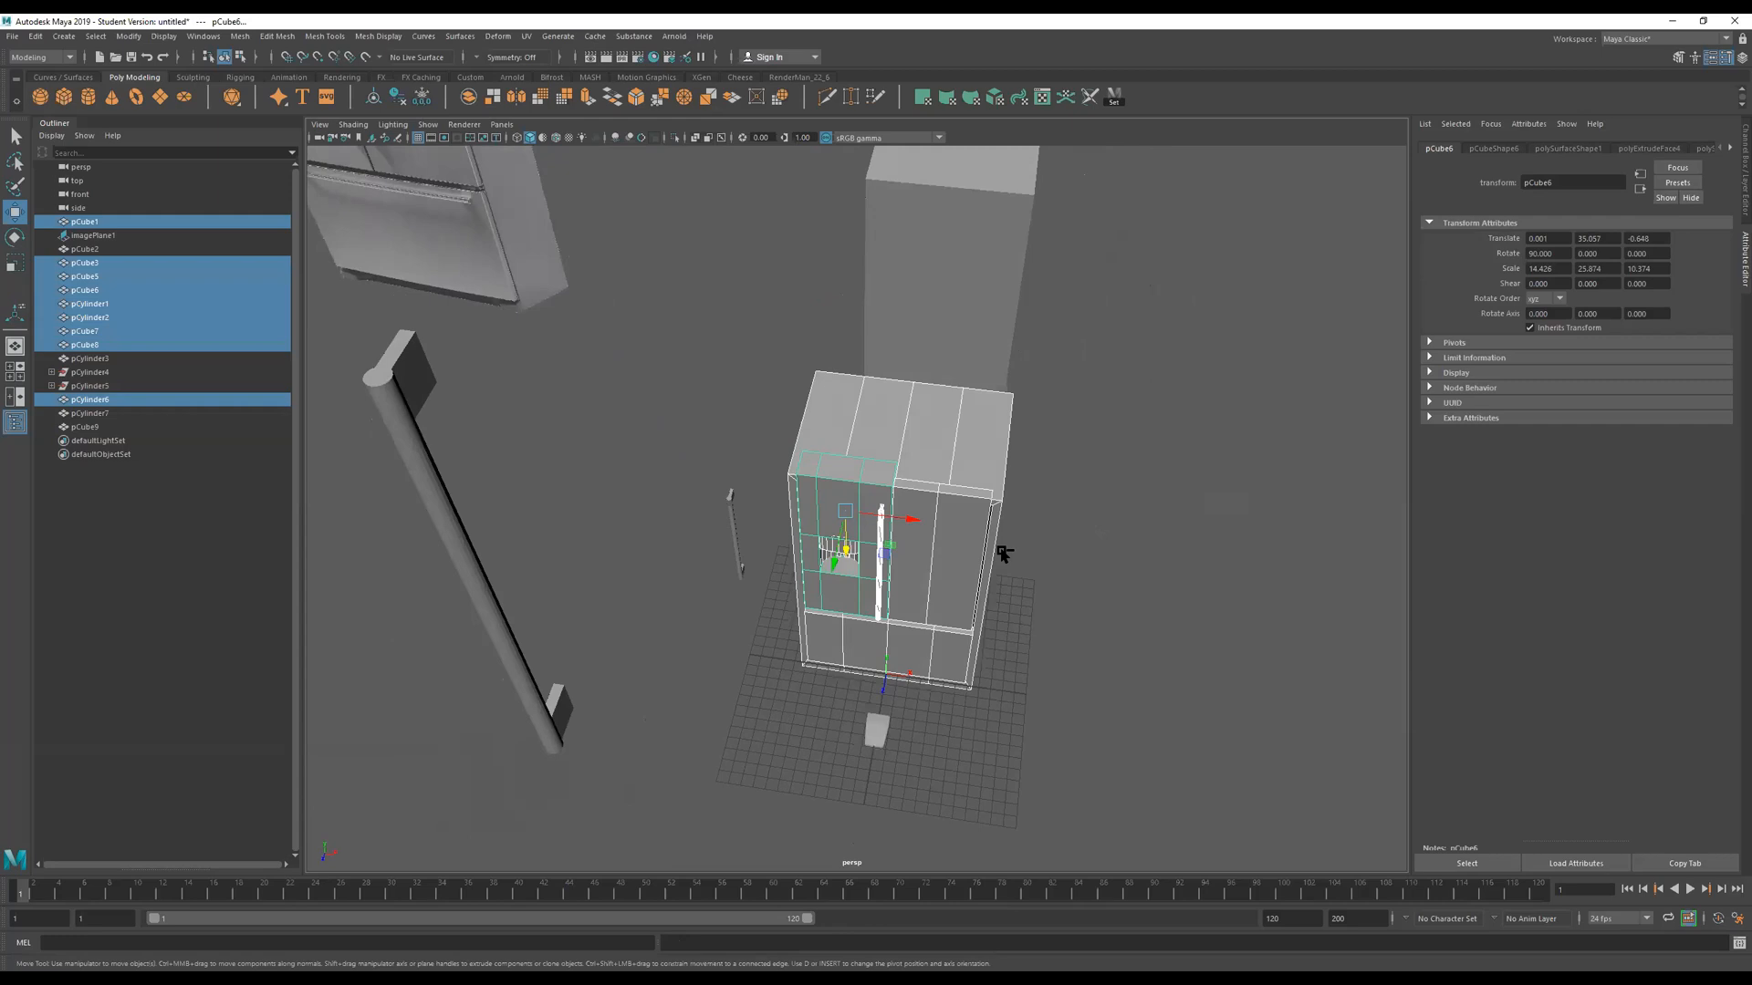
Group the selected fridge parts and rename the group fridge.
key(ctrl+g)
double_click(89, 317)
text(fridge)
key(Return)
Move the foot block under the front lower corner of the fridge.
alt+drag(935, 652, 922, 535)
alt+right_drag(923, 536, 919, 603)
drag(882, 606, 858, 763)
click(756, 755)
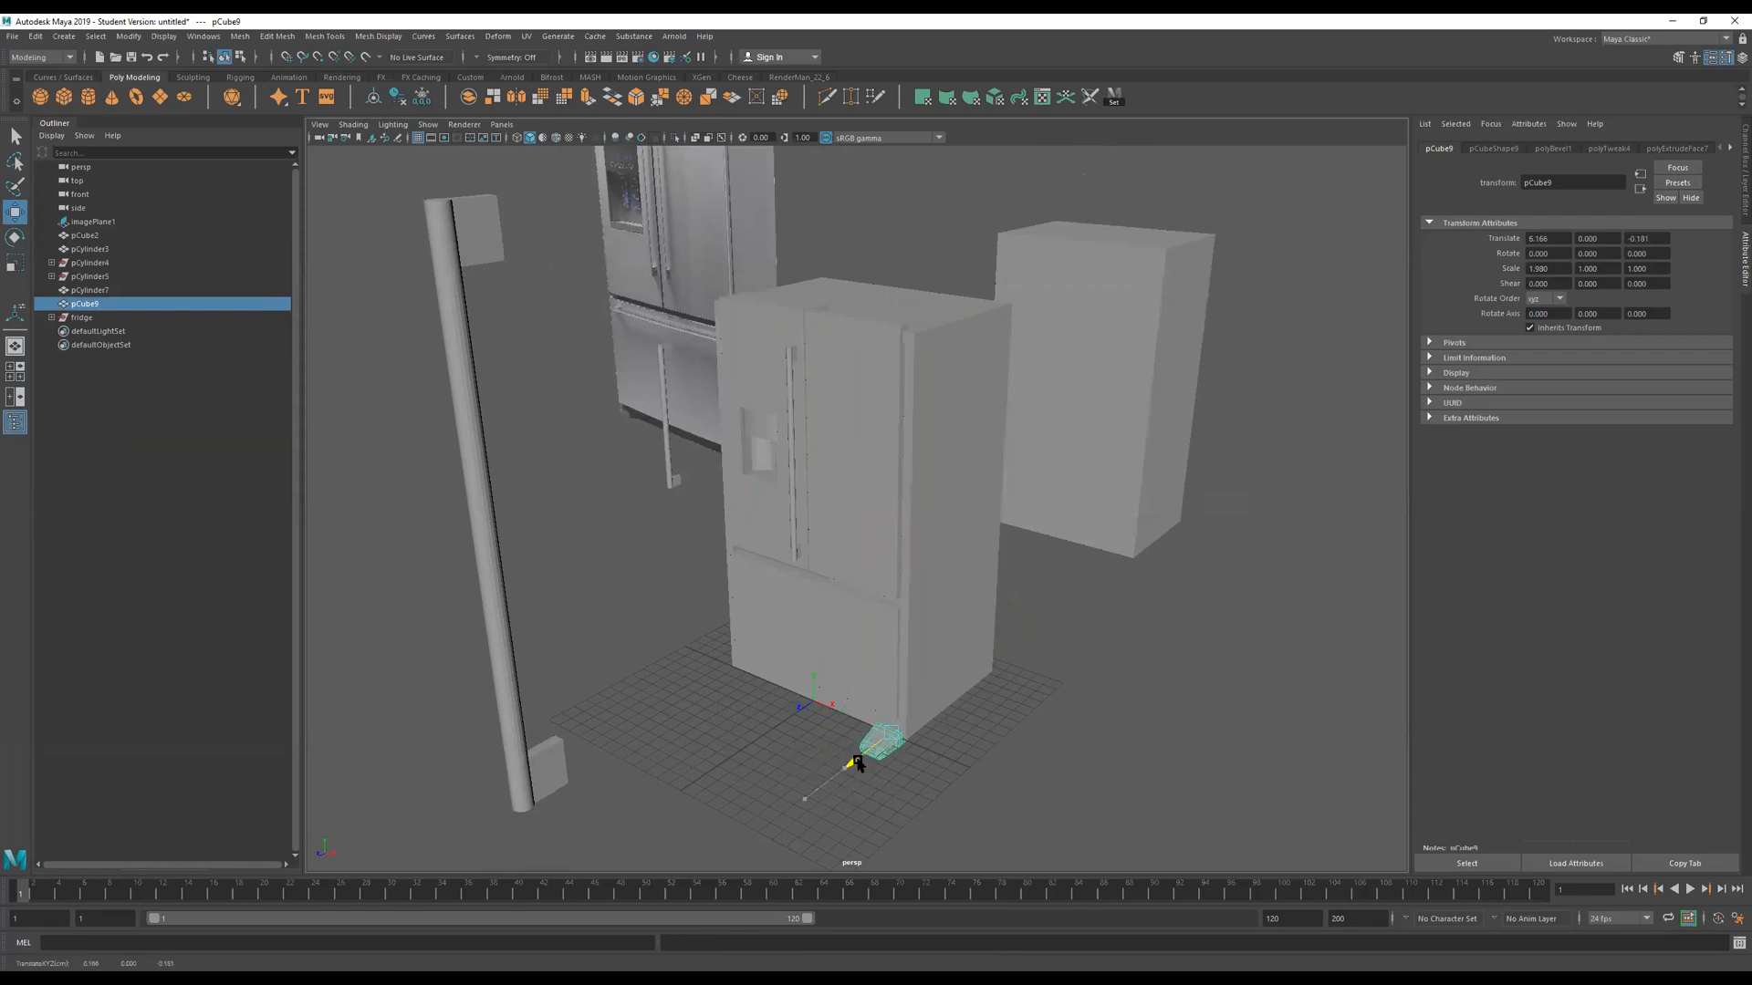
Enlarge the foot block to a scale of about 2.28 by 1.14 by 1.14 and raise it to about Y 0.47.
drag(893, 685, 1102, 509)
key(f)
key(r)
key(w)
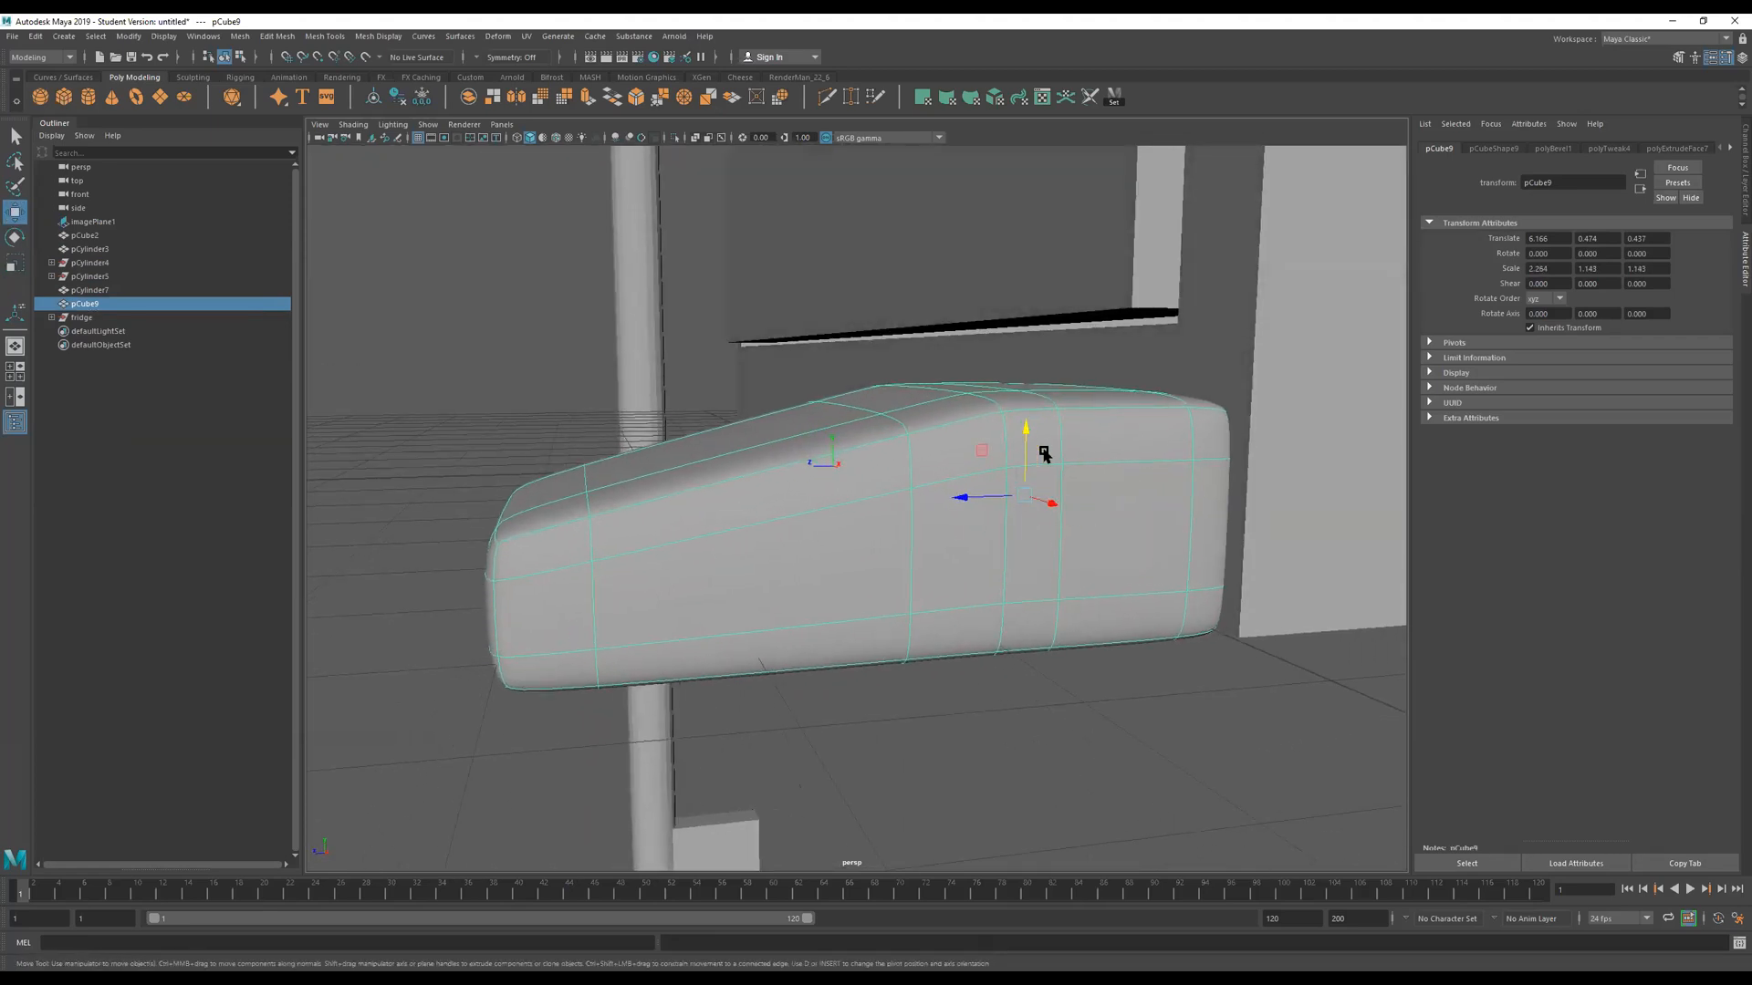
Raise the foot block to about Y 0.61 and scale it down to about 1.37 by 0.85 by 0.55.
drag(1027, 427, 1096, 401)
key(r)
drag(939, 391, 947, 385)
key(w)
alt+right_drag(1009, 380, 620, 465)
alt+drag(831, 443, 1009, 606)
key(r)
drag(899, 659, 1061, 676)
key(w)
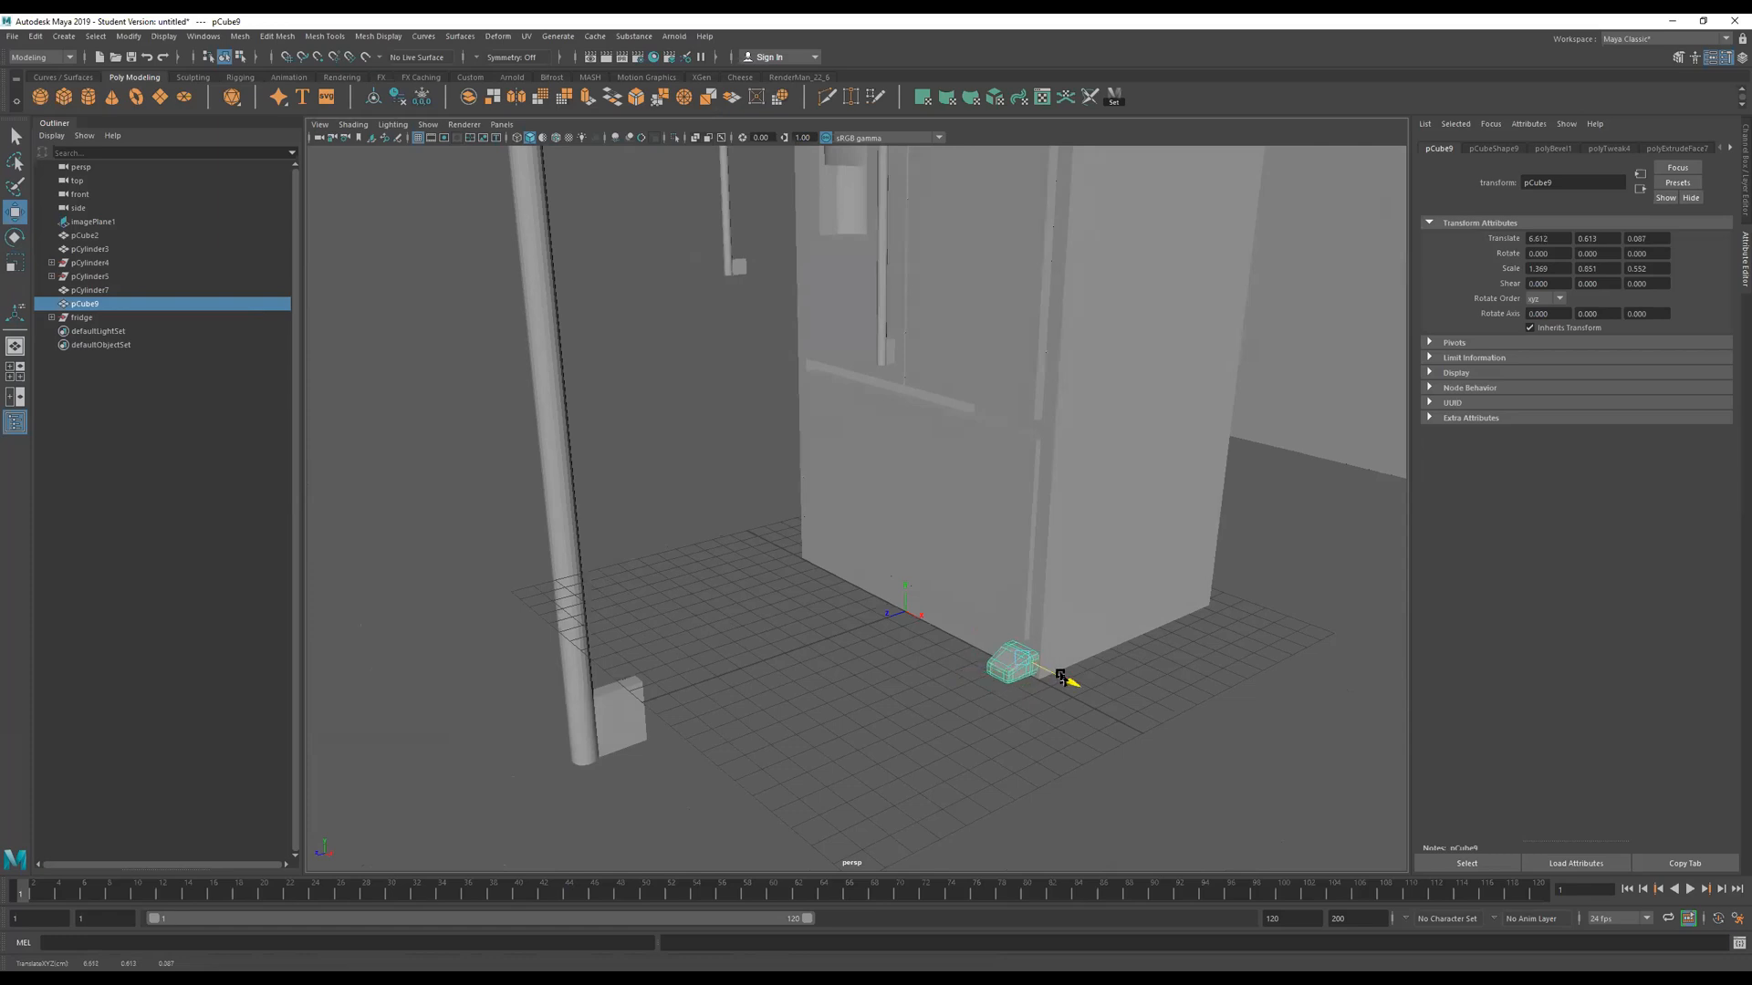
Scale the foot block up to about 1.81 by 1.13 by 0.73 and align it with the cabinet's side edge.
alt+drag(868, 594, 912, 586)
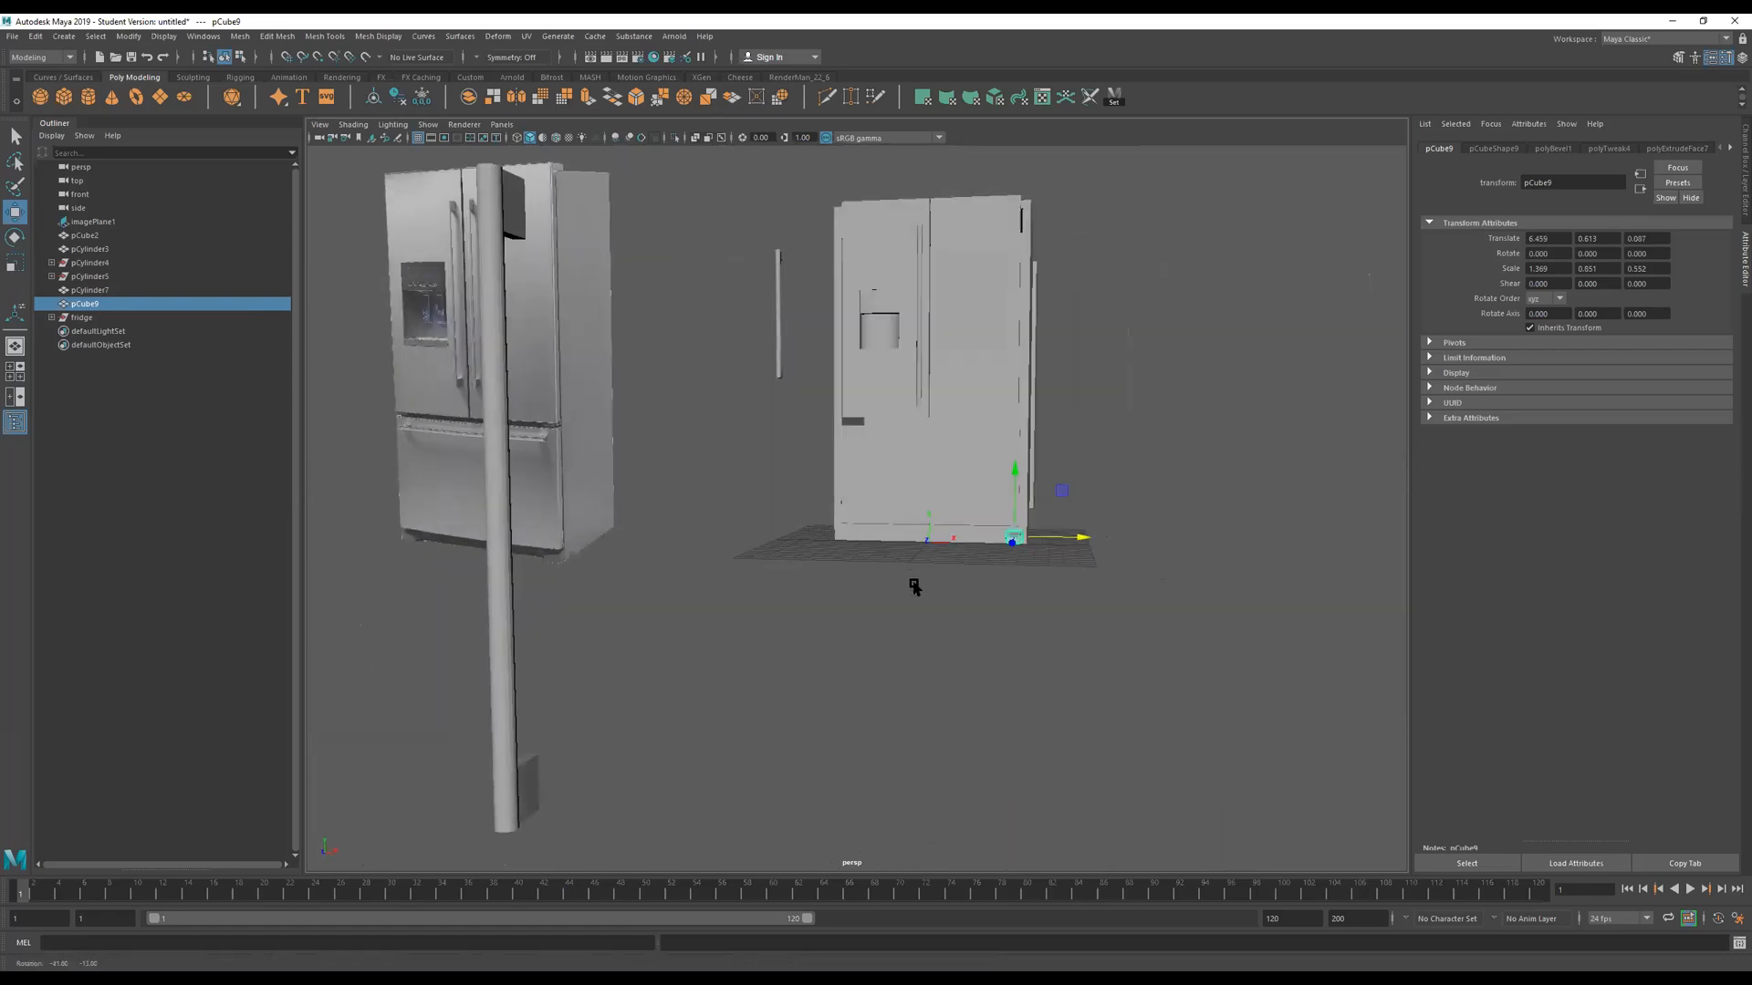
alt+right_drag(911, 586, 1423, 553)
alt+drag(1043, 524, 1167, 515)
key(r)
alt+drag(1173, 435, 1173, 495)
alt+drag(1172, 495, 1226, 514)
key(w)
alt+drag(1223, 514, 1234, 534)
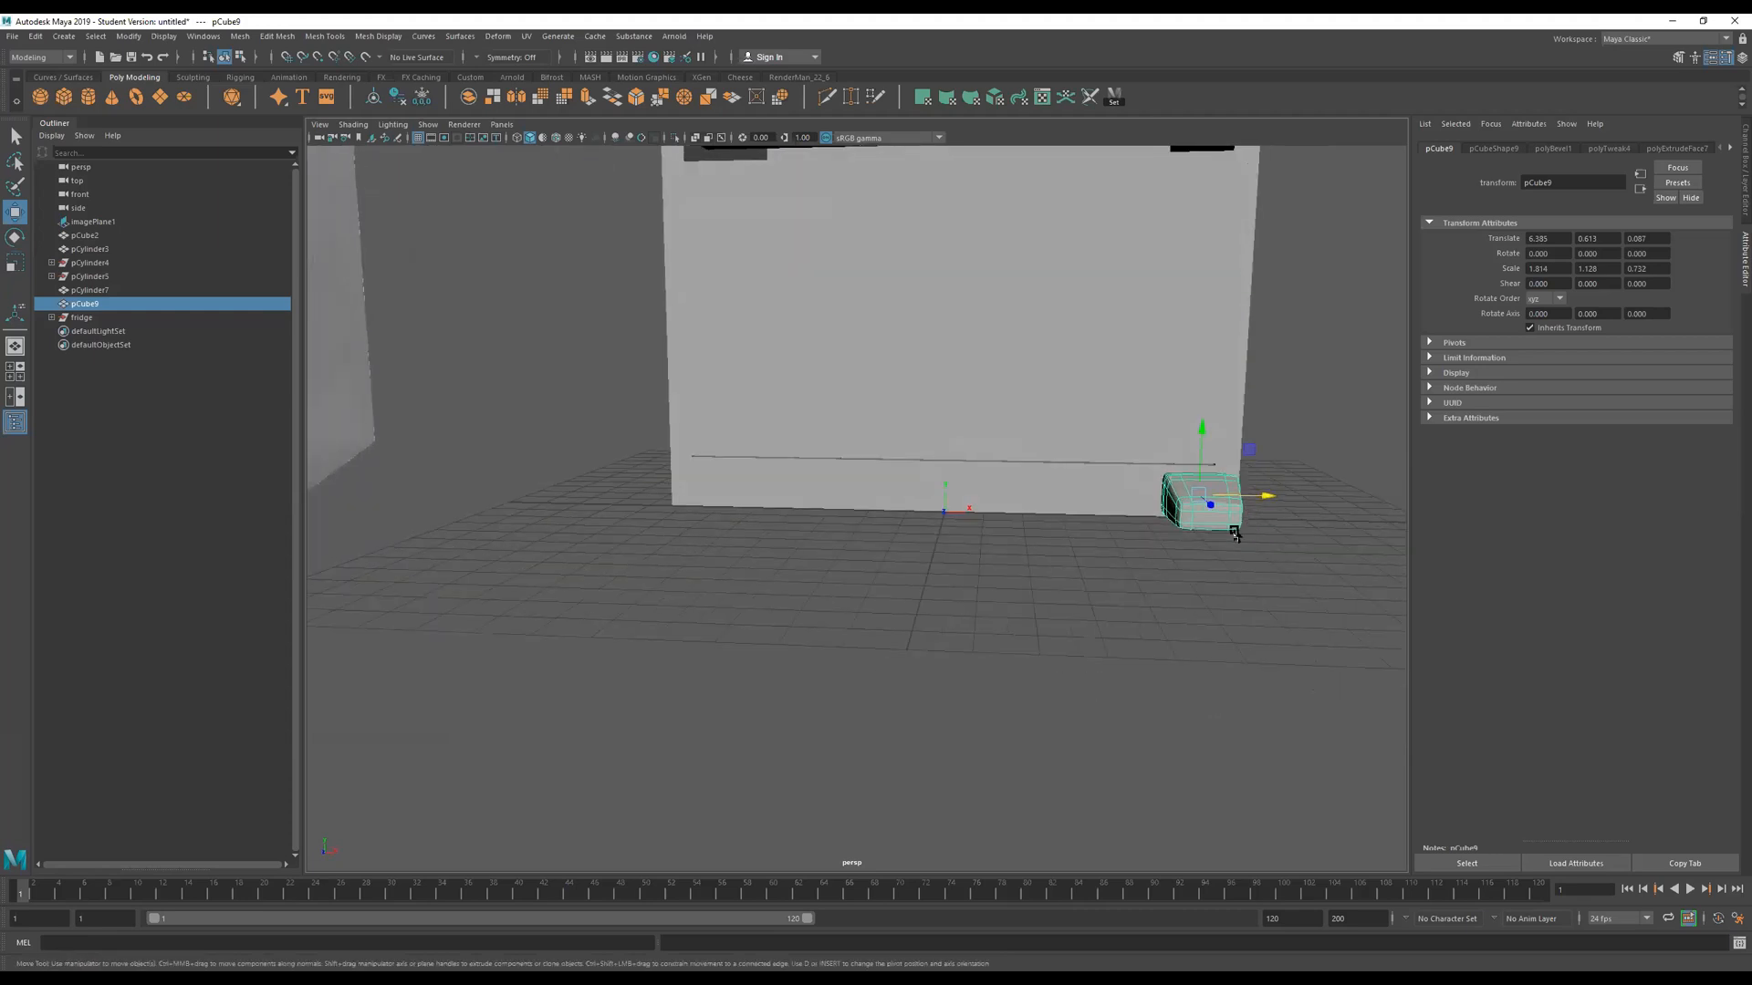
In the front view, mirror the foot across the world X axis with Cut Geometry off and borders not merged.
key(space)
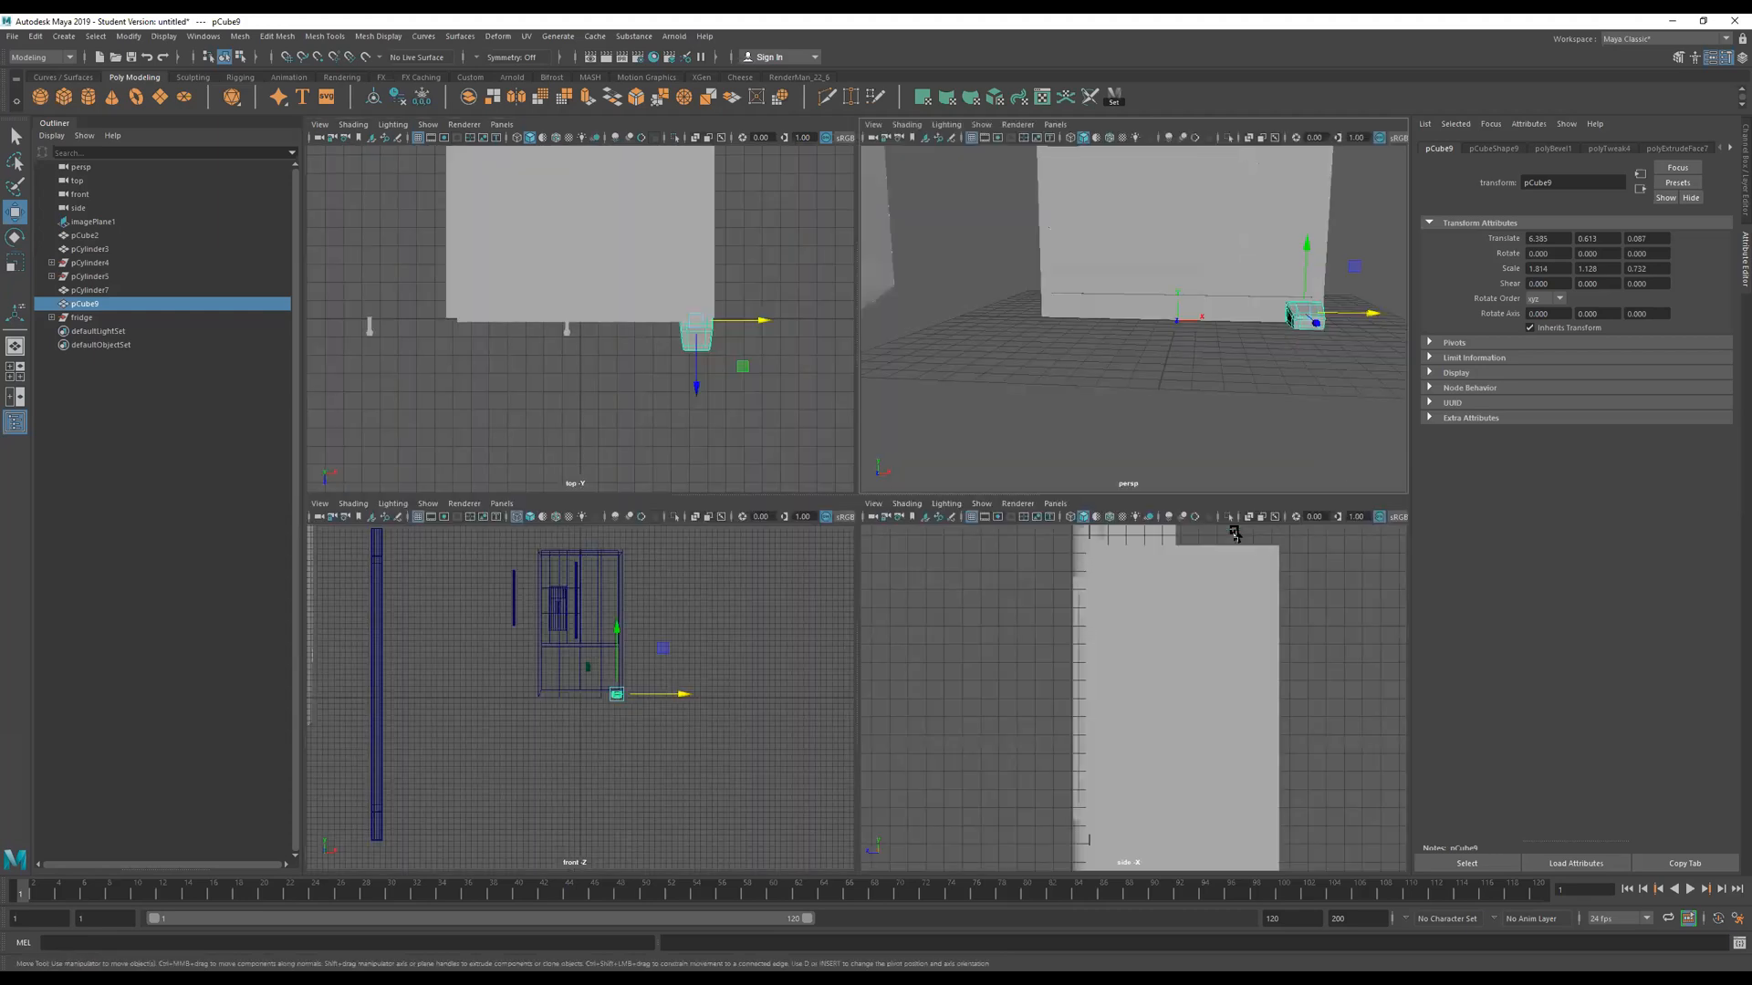
scroll(733, 694, down, 2)
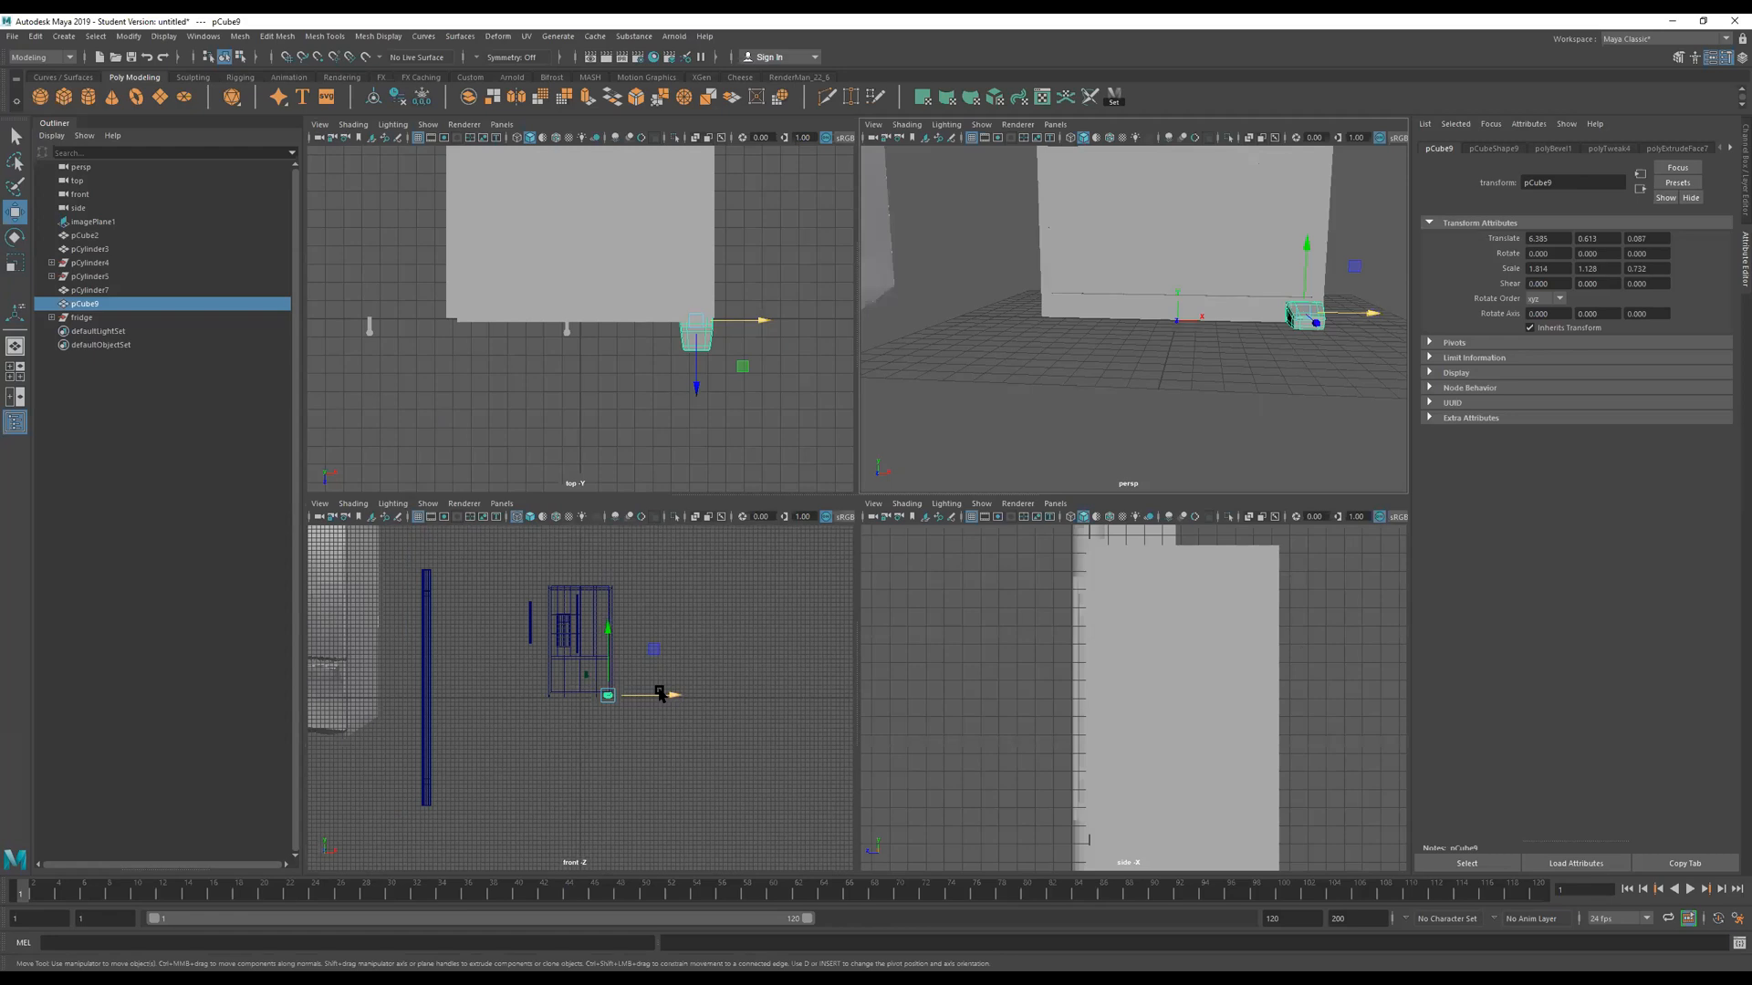
key(space)
scroll(958, 470, up, 5)
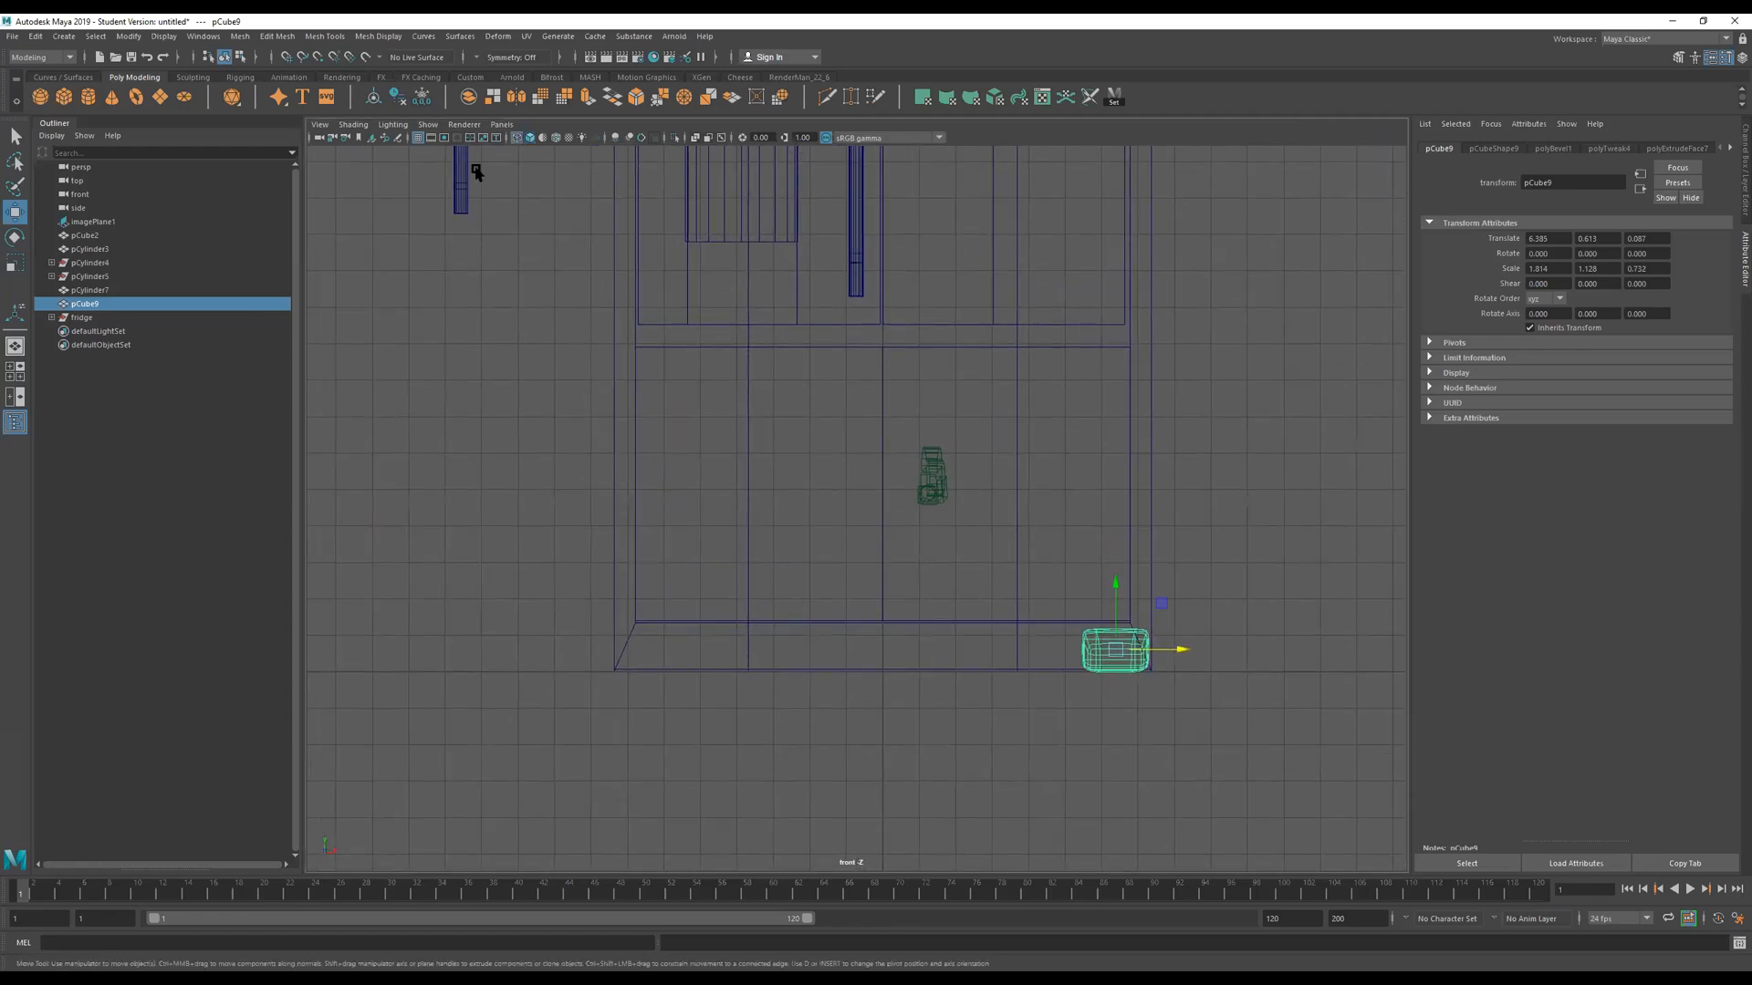
click(516, 97)
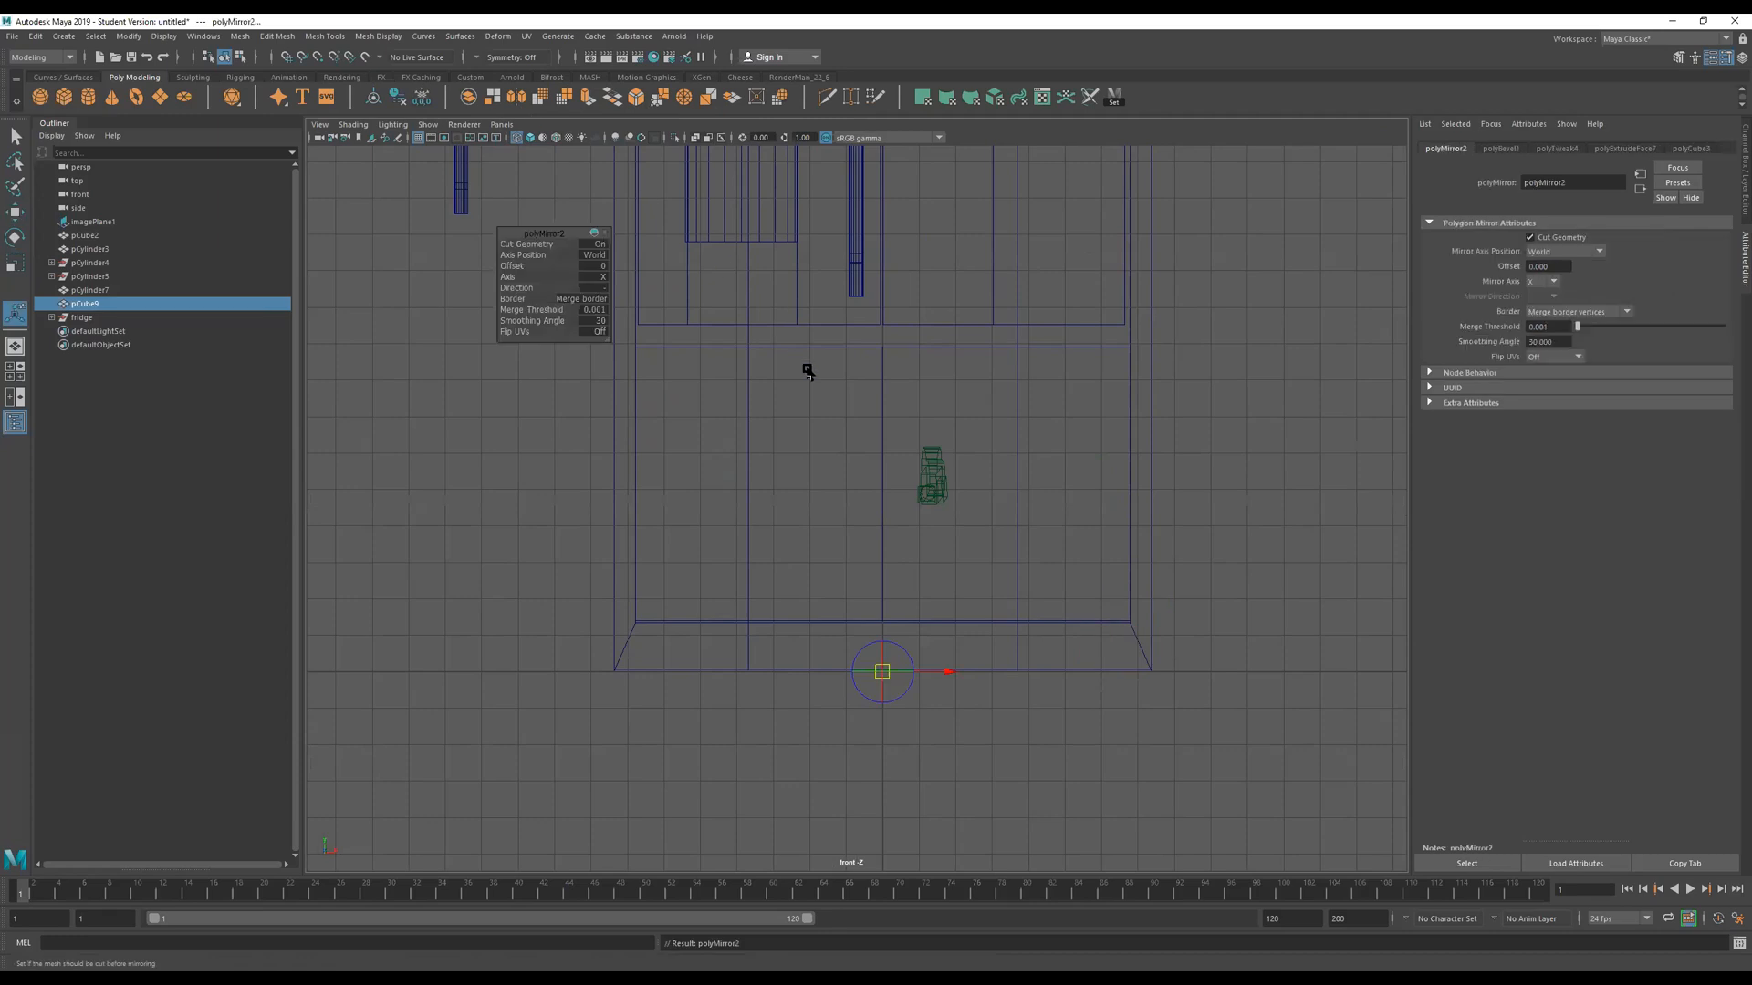
click(541, 244)
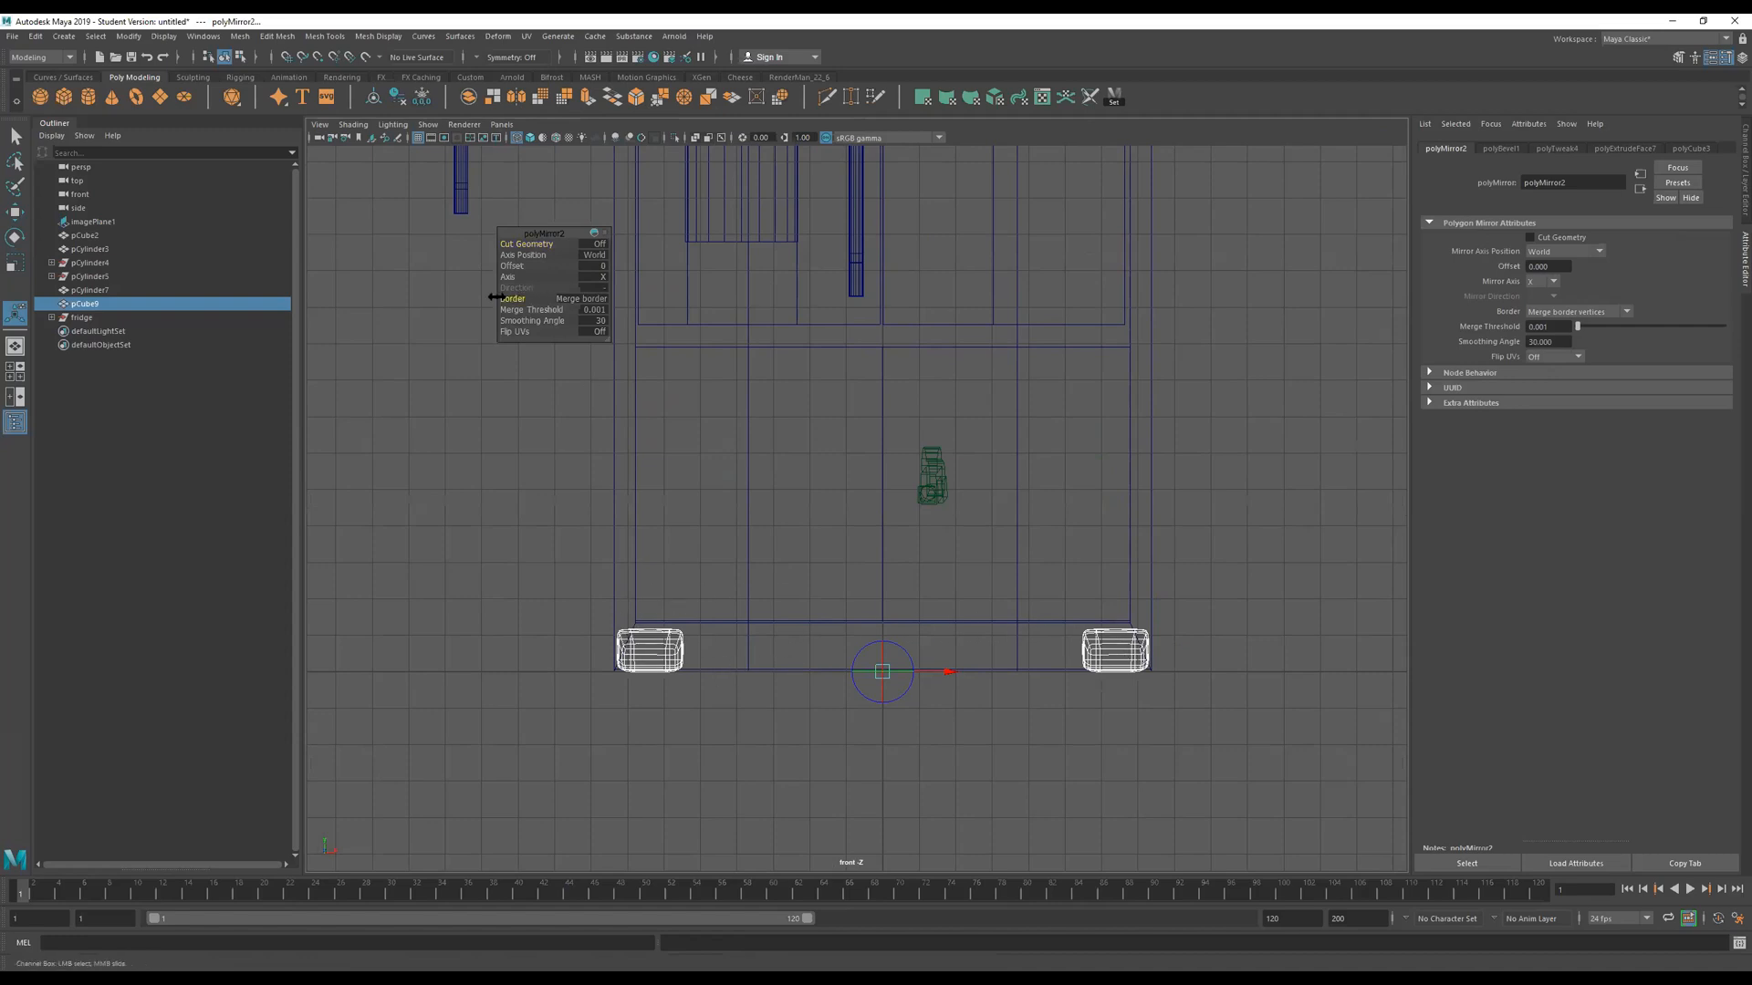
drag(630, 278, 927, 266)
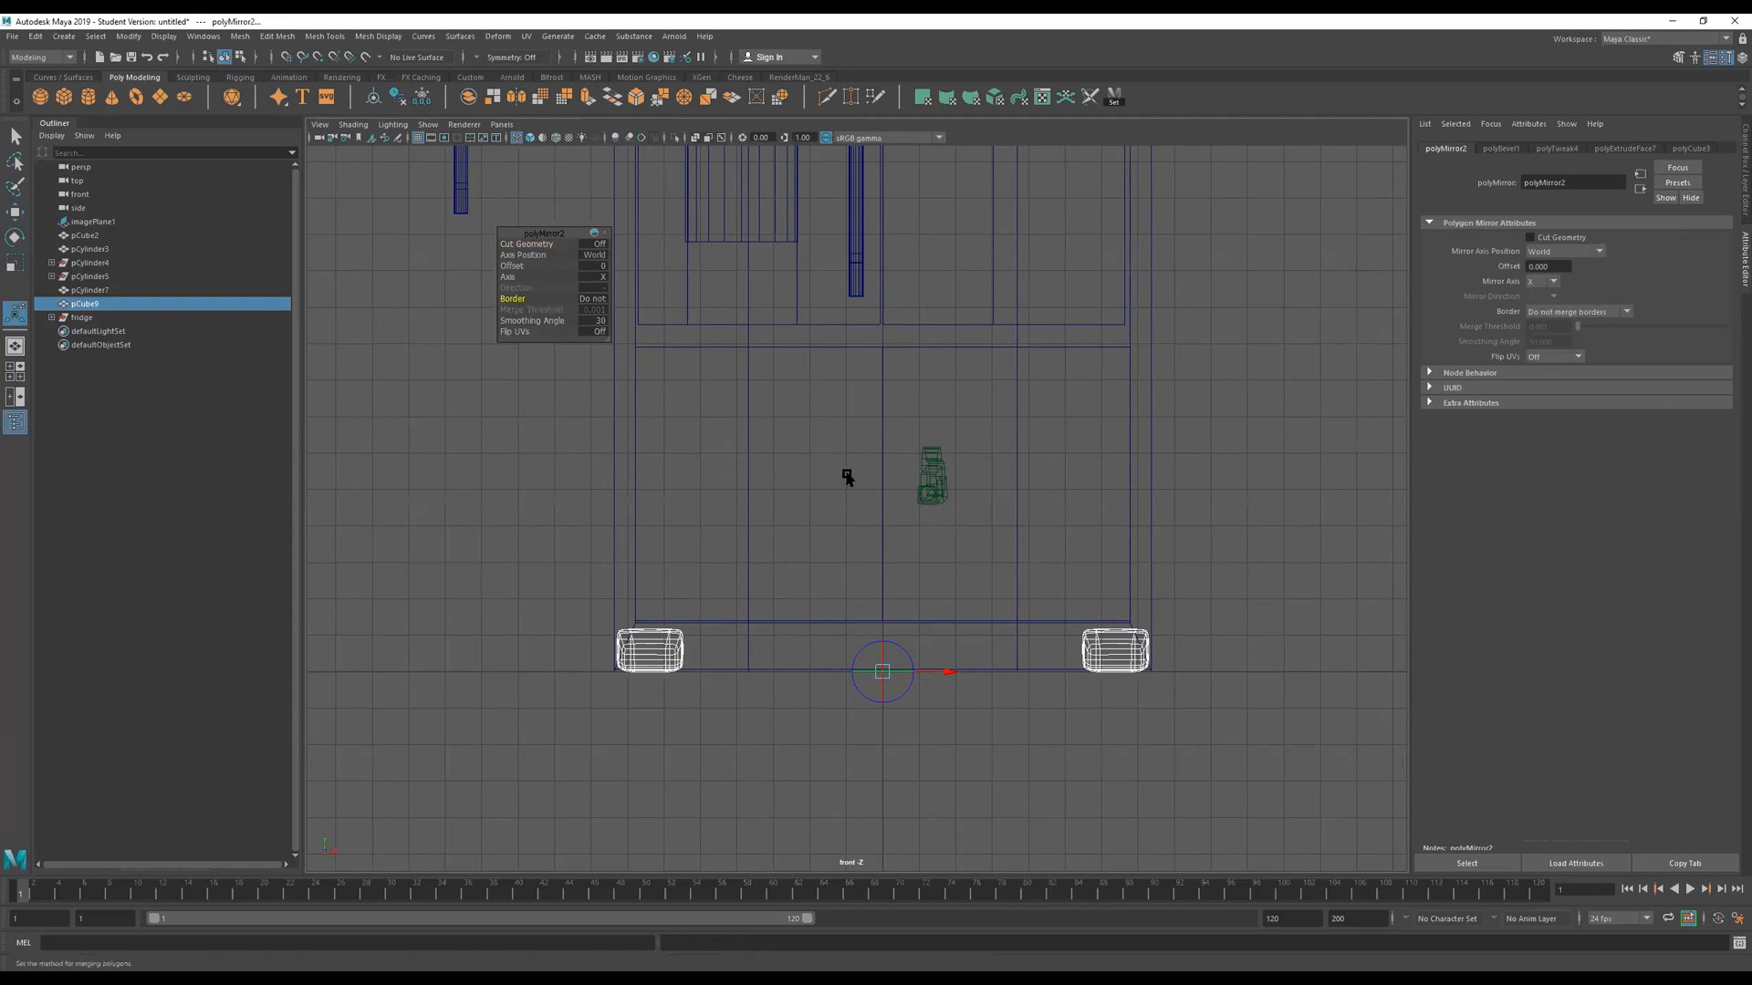
key(q)
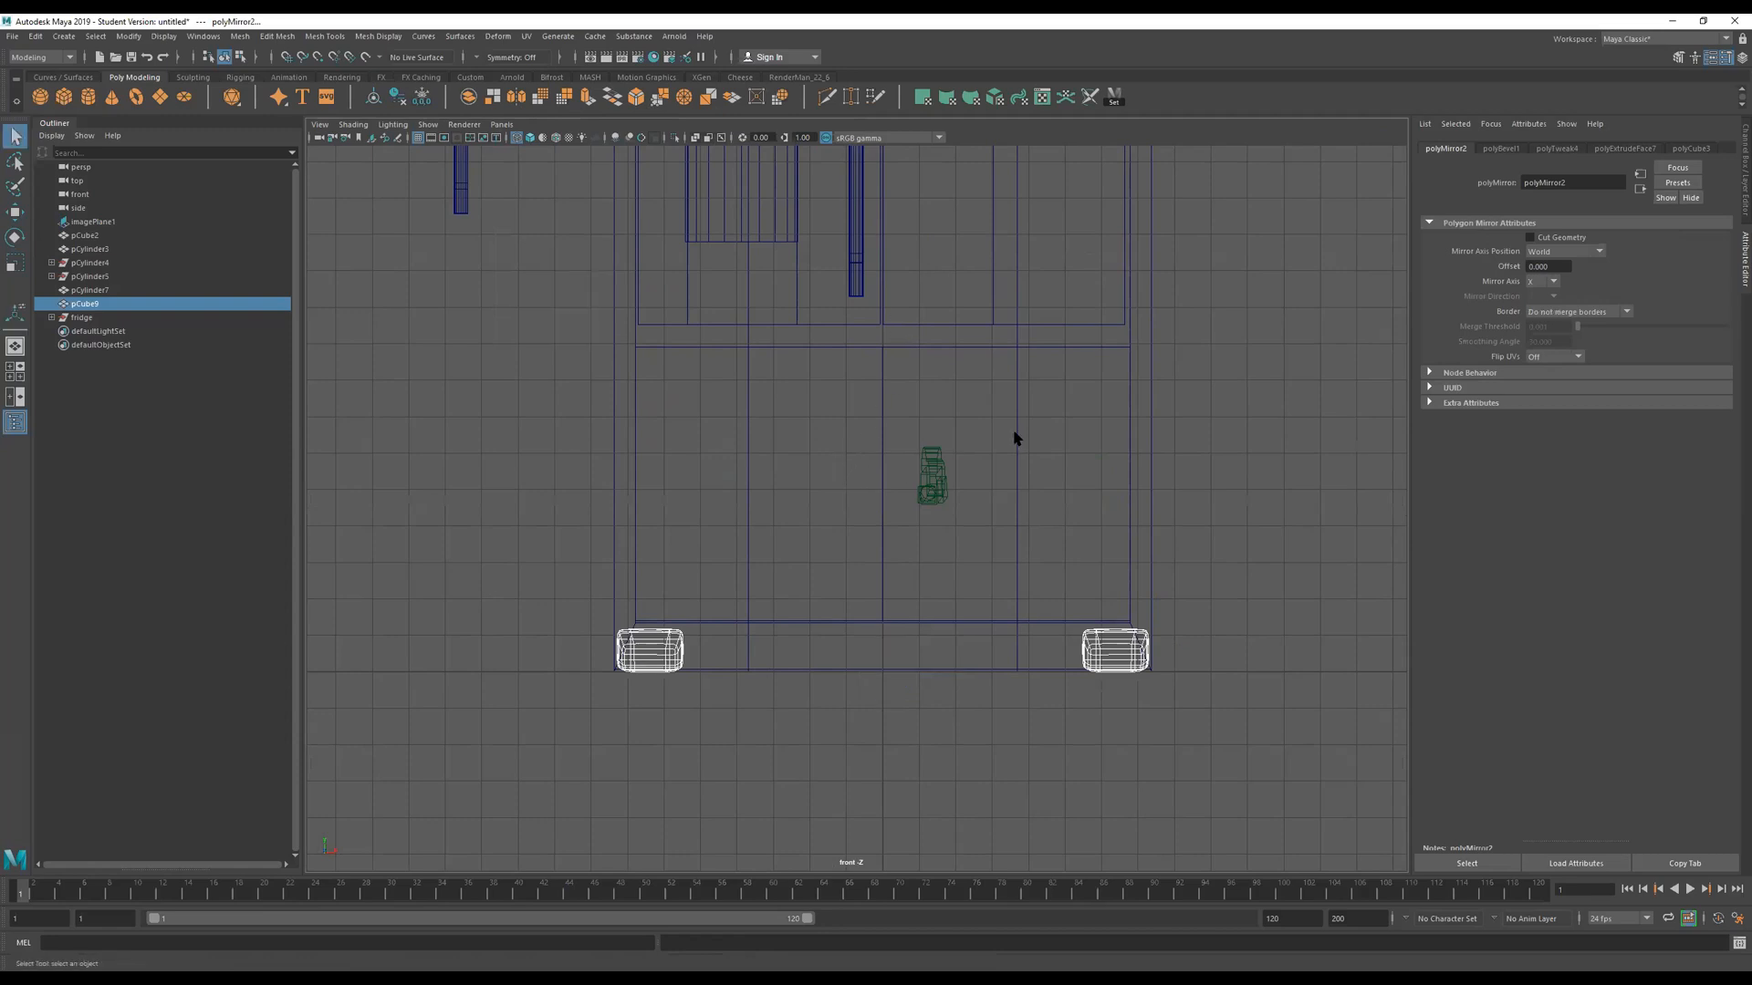
Examine the base, feet and bottom grille area of the reference refrigerator and compare them with the model's lower front.
key(space)
key(space)
alt+middle_drag(1106, 369, 989, 612)
click(1239, 777)
alt+right_drag(1161, 659, 984, 609)
alt+drag(985, 617, 940, 748)
alt+middle_drag(590, 524, 1494, 579)
alt+drag(967, 539, 871, 356)
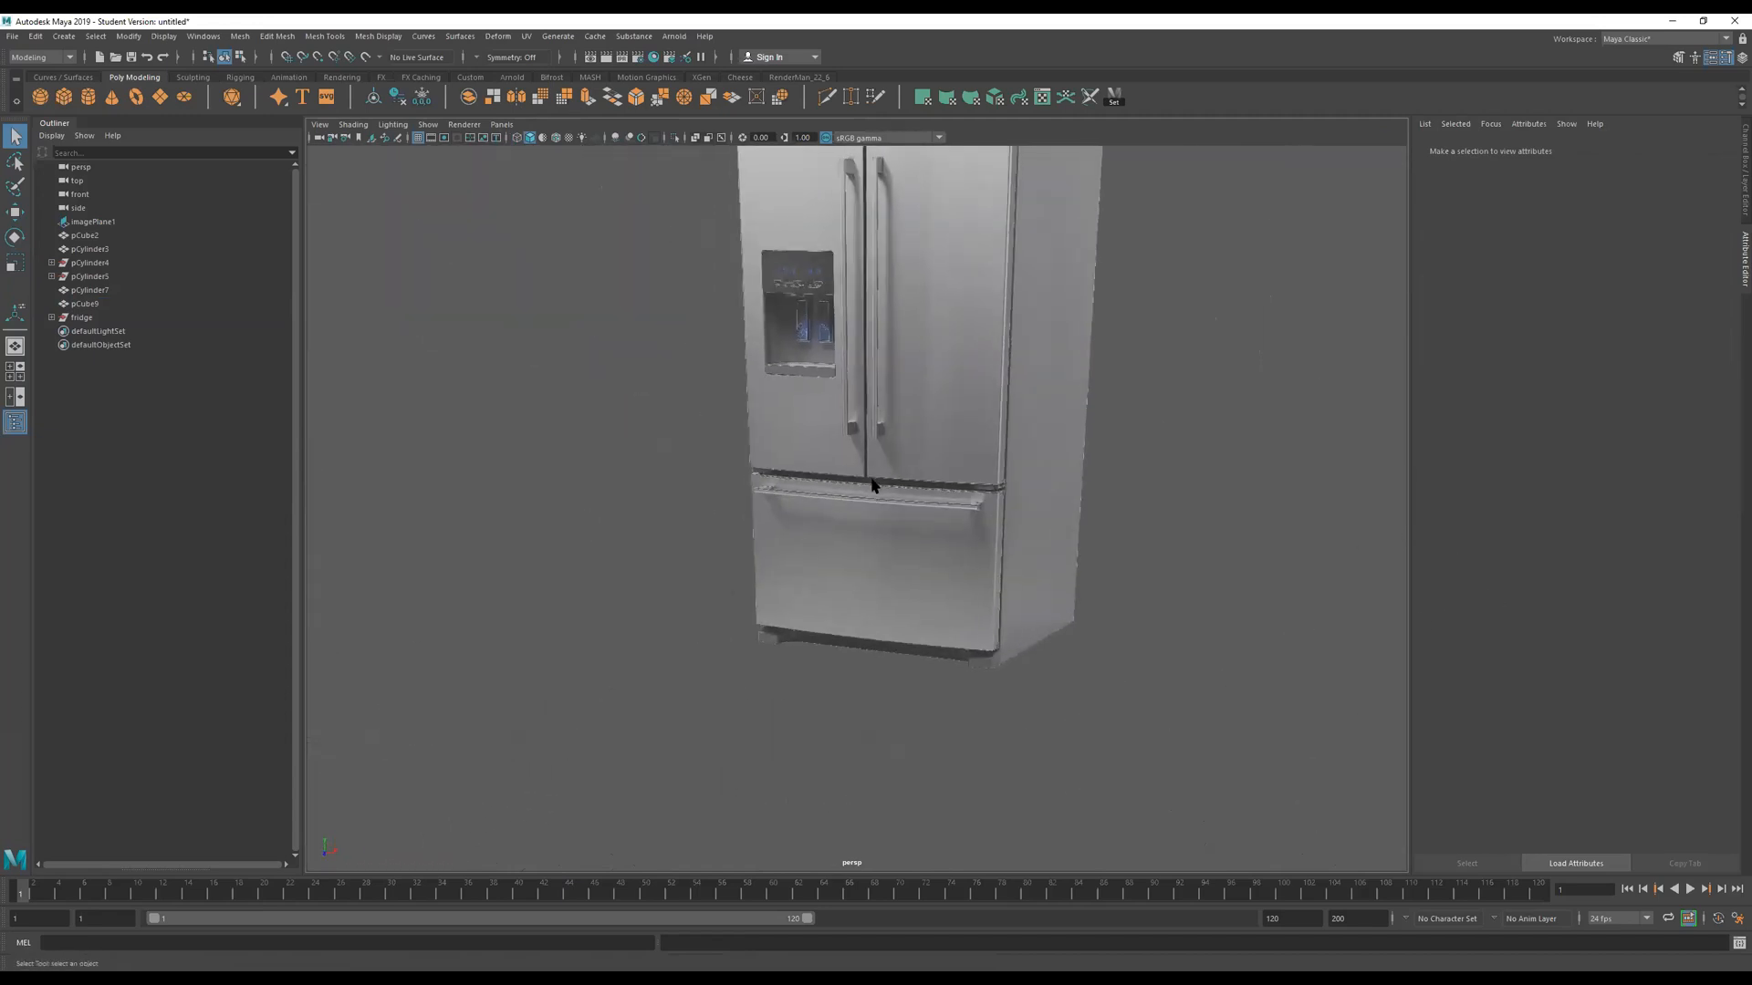
alt+right_drag(871, 484, 1322, 442)
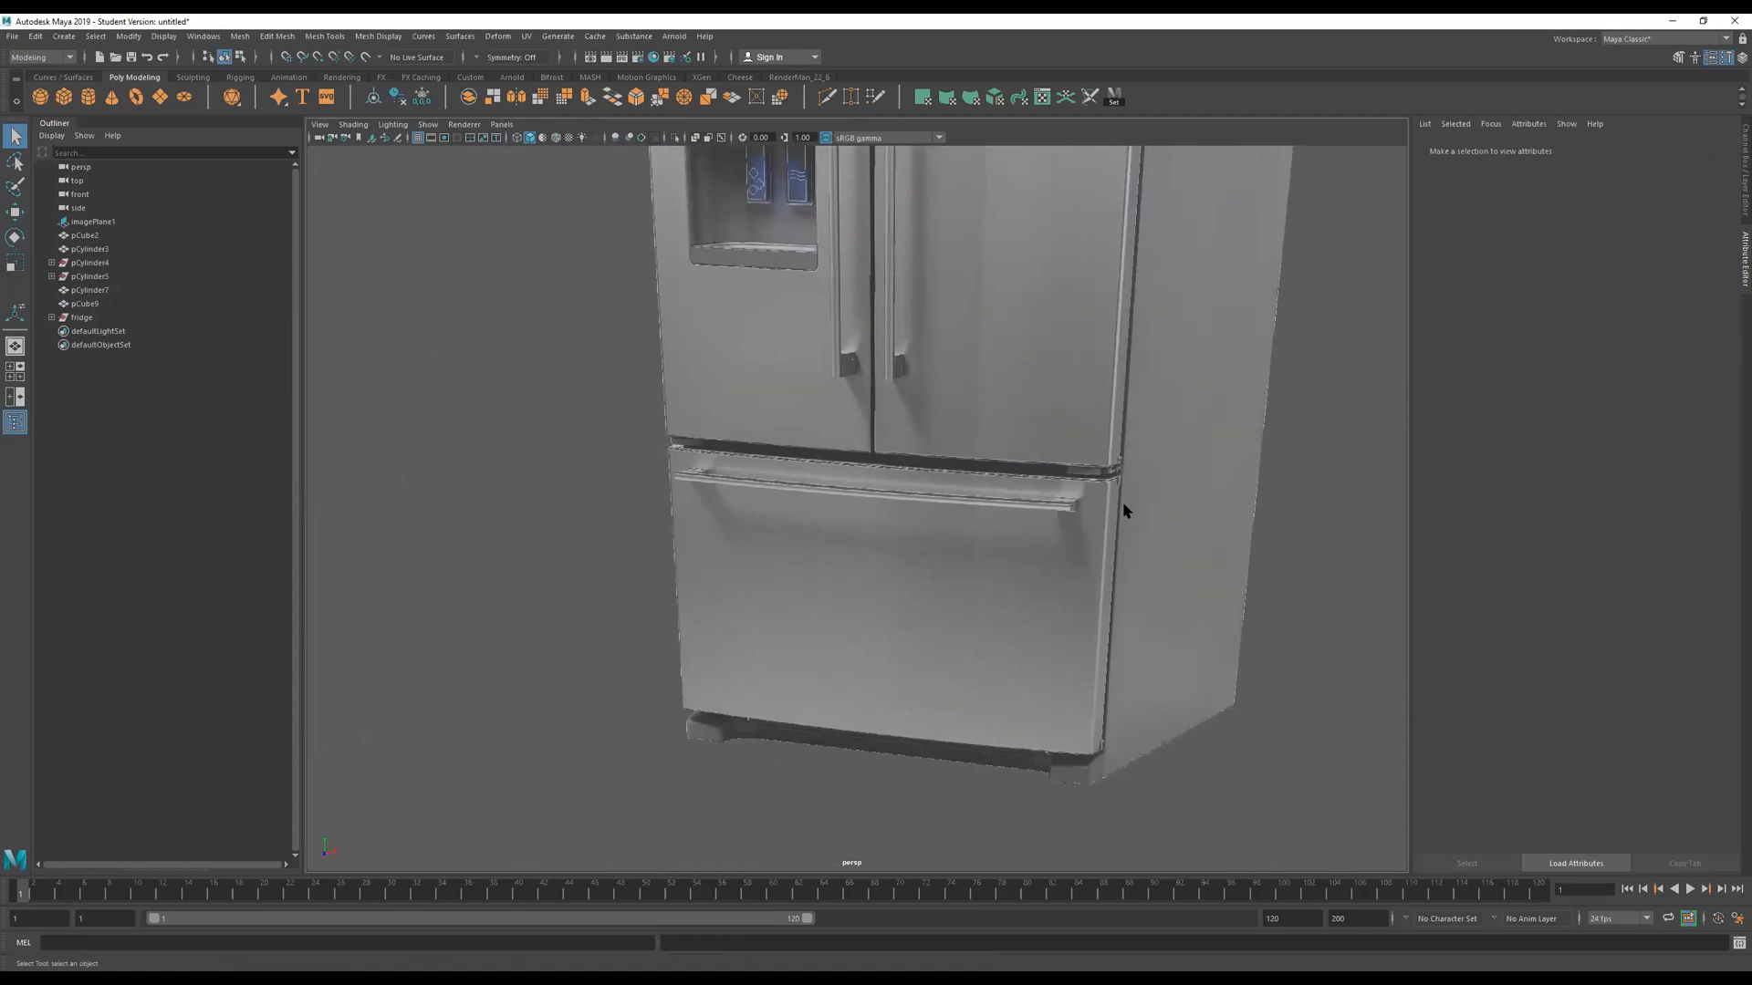
alt+right_drag(1083, 446, 861, 560)
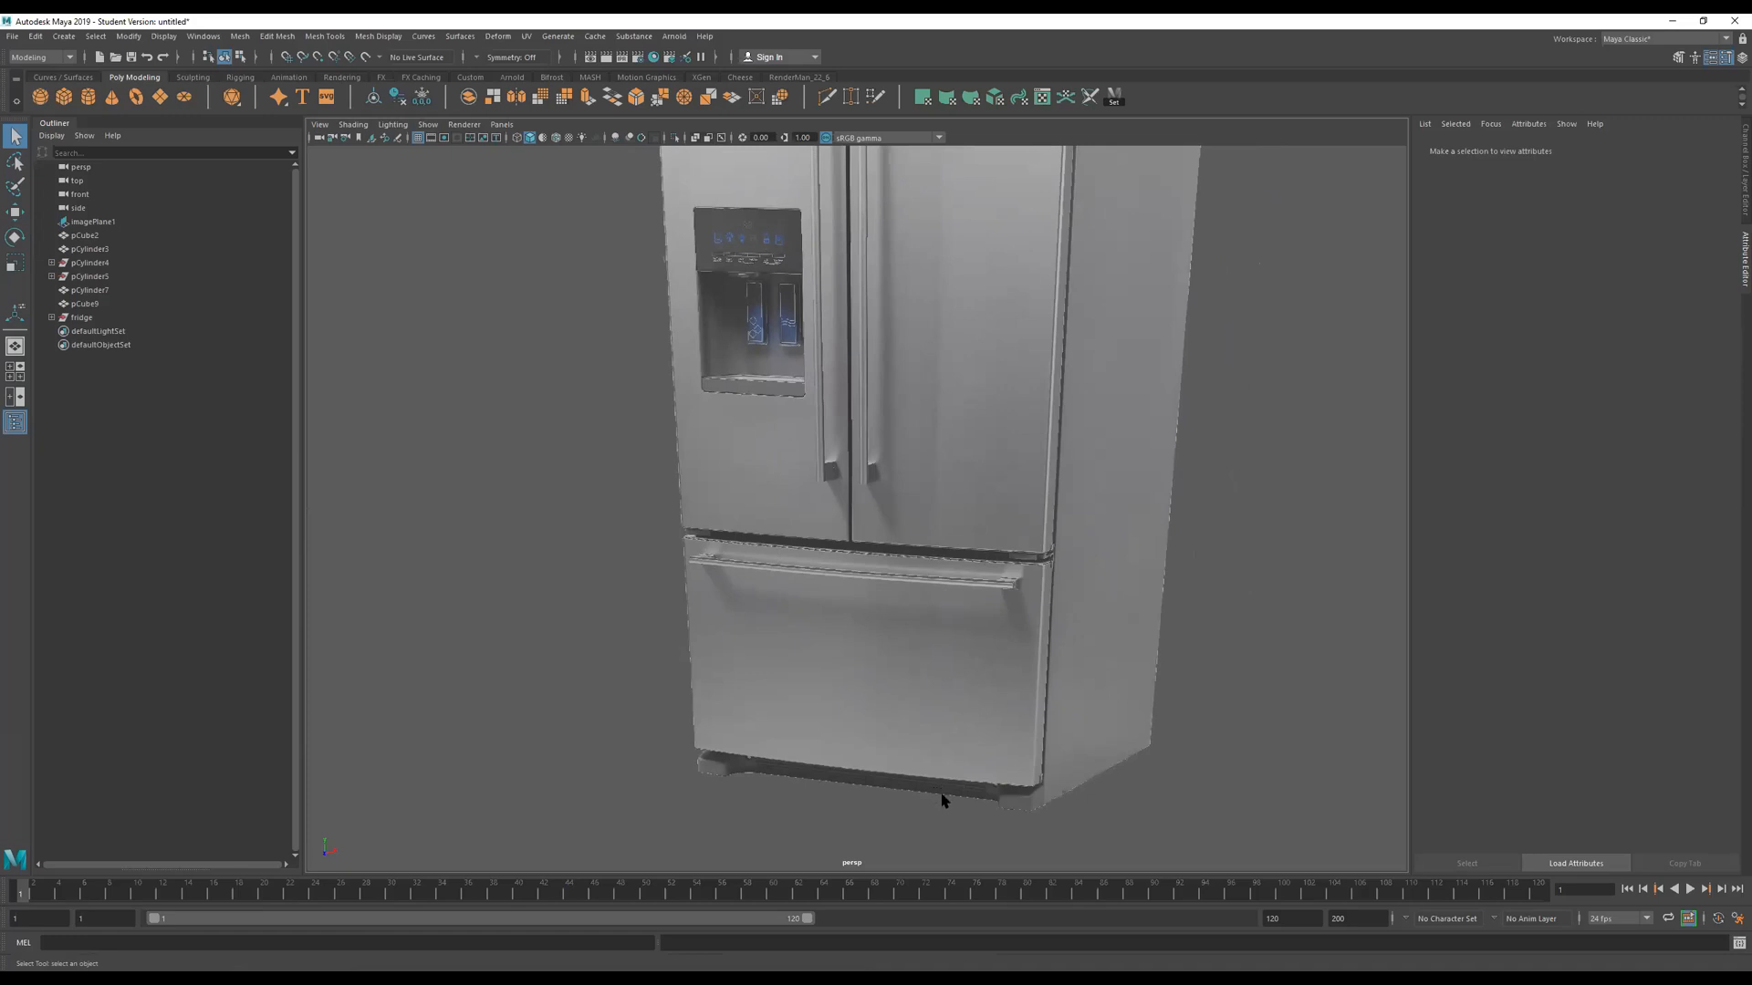
alt+right_drag(1108, 544, 823, 538)
alt+middle_drag(1166, 489, 593, 497)
alt+right_drag(916, 603, 1401, 565)
alt+drag(1072, 698, 830, 633)
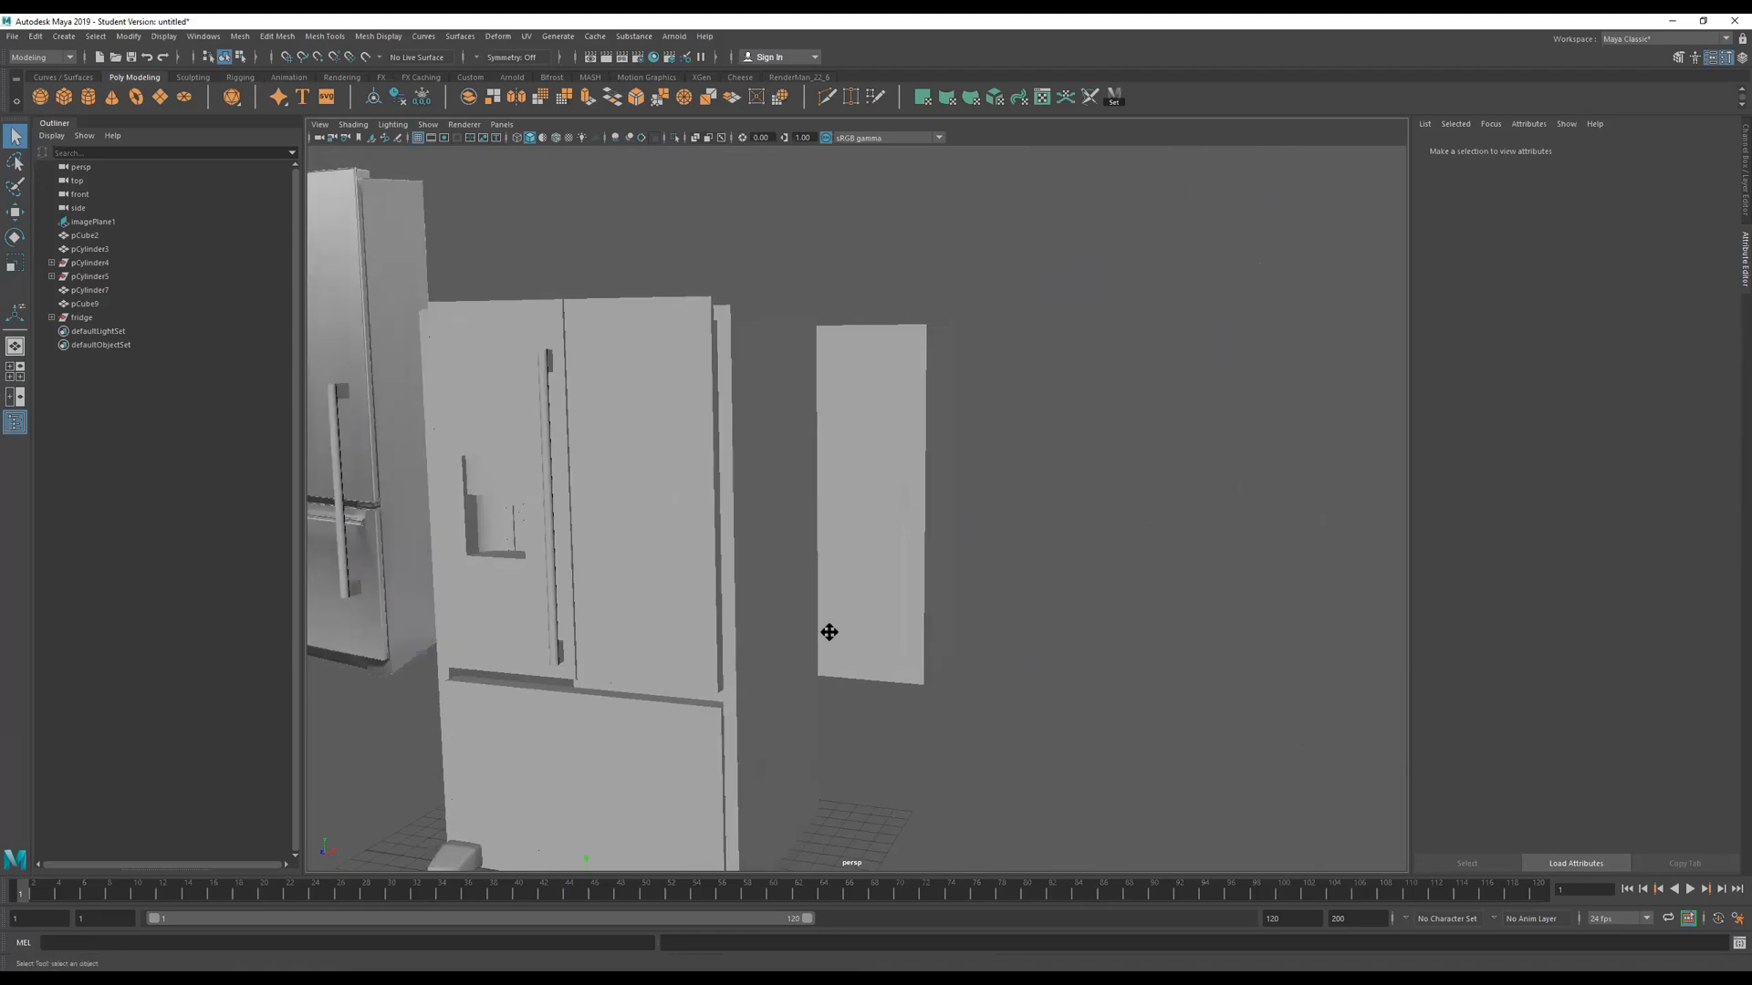
alt+middle_drag(830, 633, 991, 517)
alt+right_drag(856, 605, 1050, 580)
alt+drag(1063, 604, 1028, 564)
Preview the cabinet body in smoothed display at its base, and restore the unsmoothed display.
click(756, 468)
alt+drag(756, 468, 863, 485)
alt+middle_drag(864, 473, 705, 451)
alt+right_drag(727, 471, 942, 492)
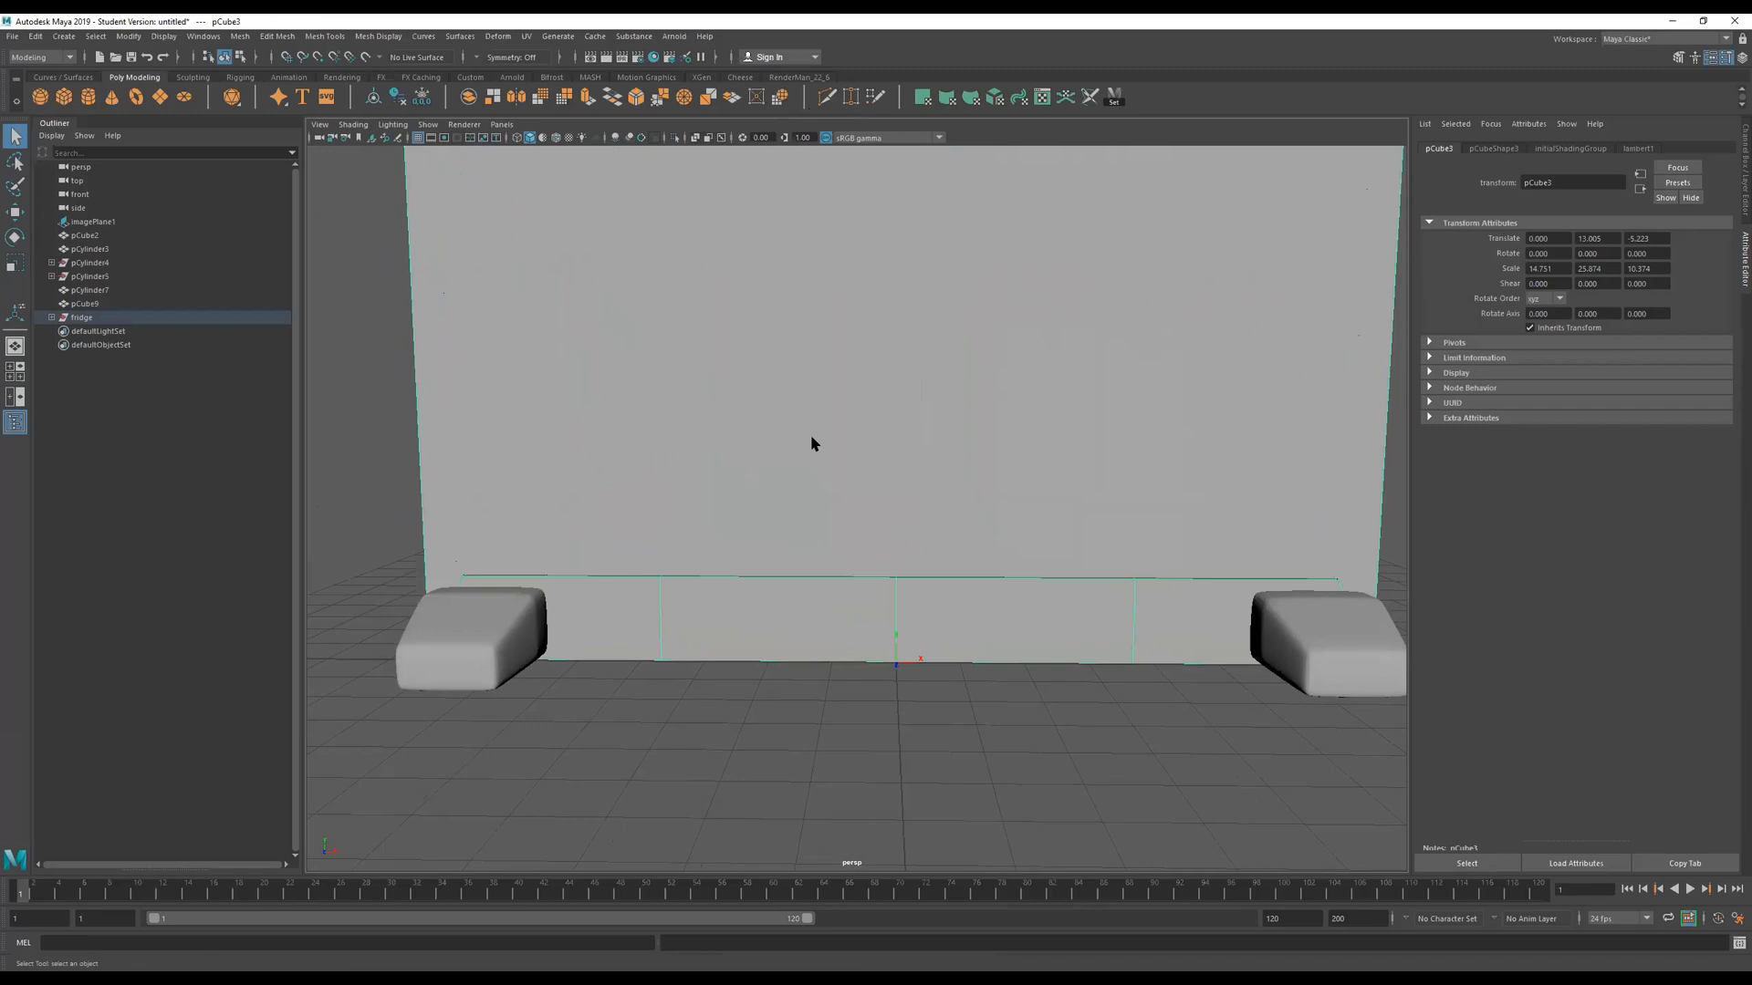
key(3)
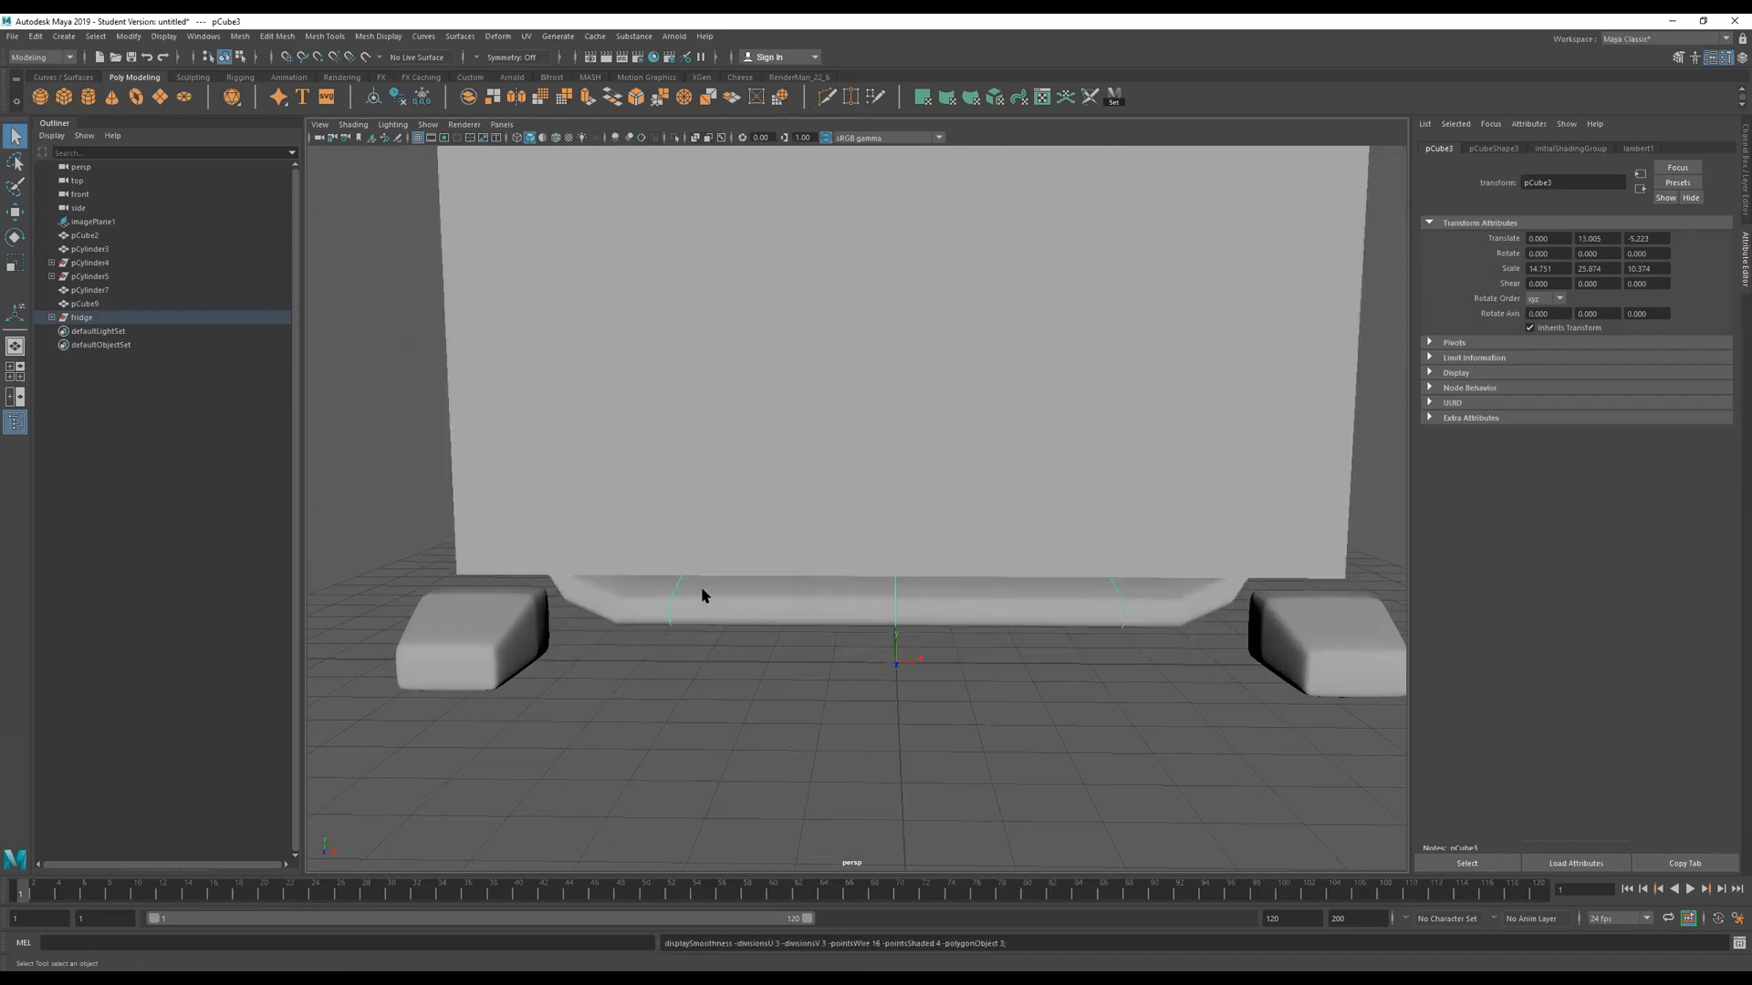
key(1)
Select the cabinet's two vertical edge loops beside the center and scale them outward along X to the inner sides of the feet.
right_drag(667, 611, 584, 274)
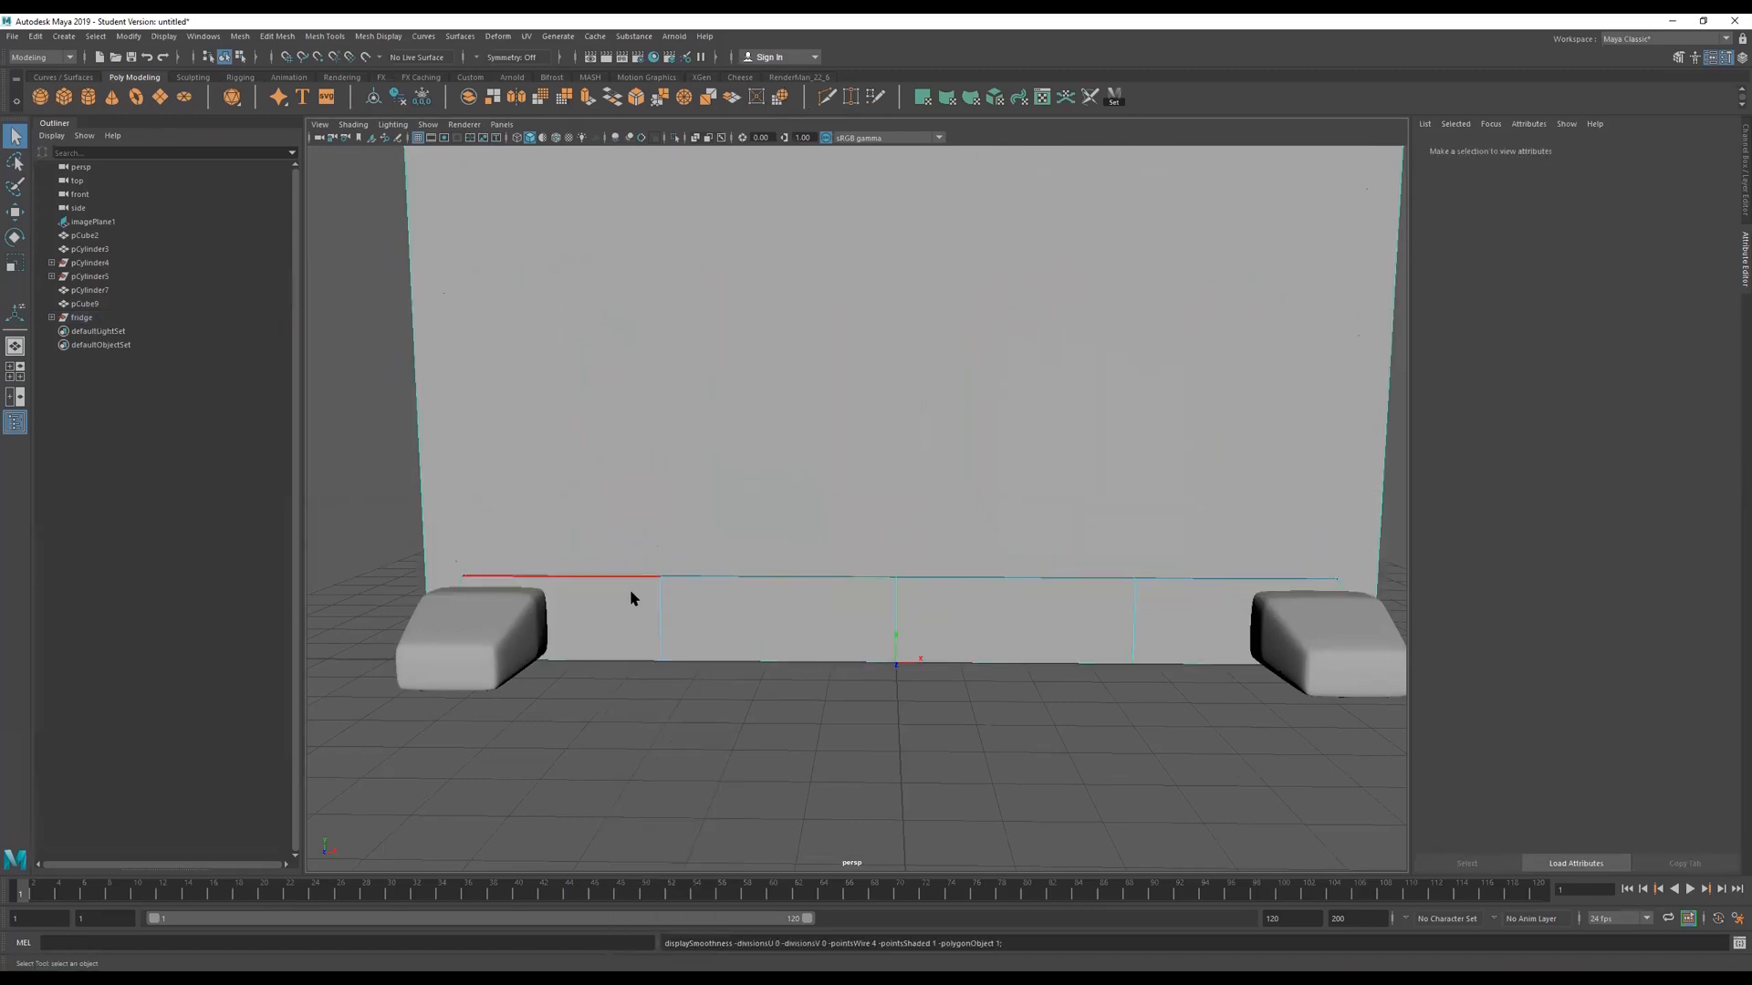
click(660, 625)
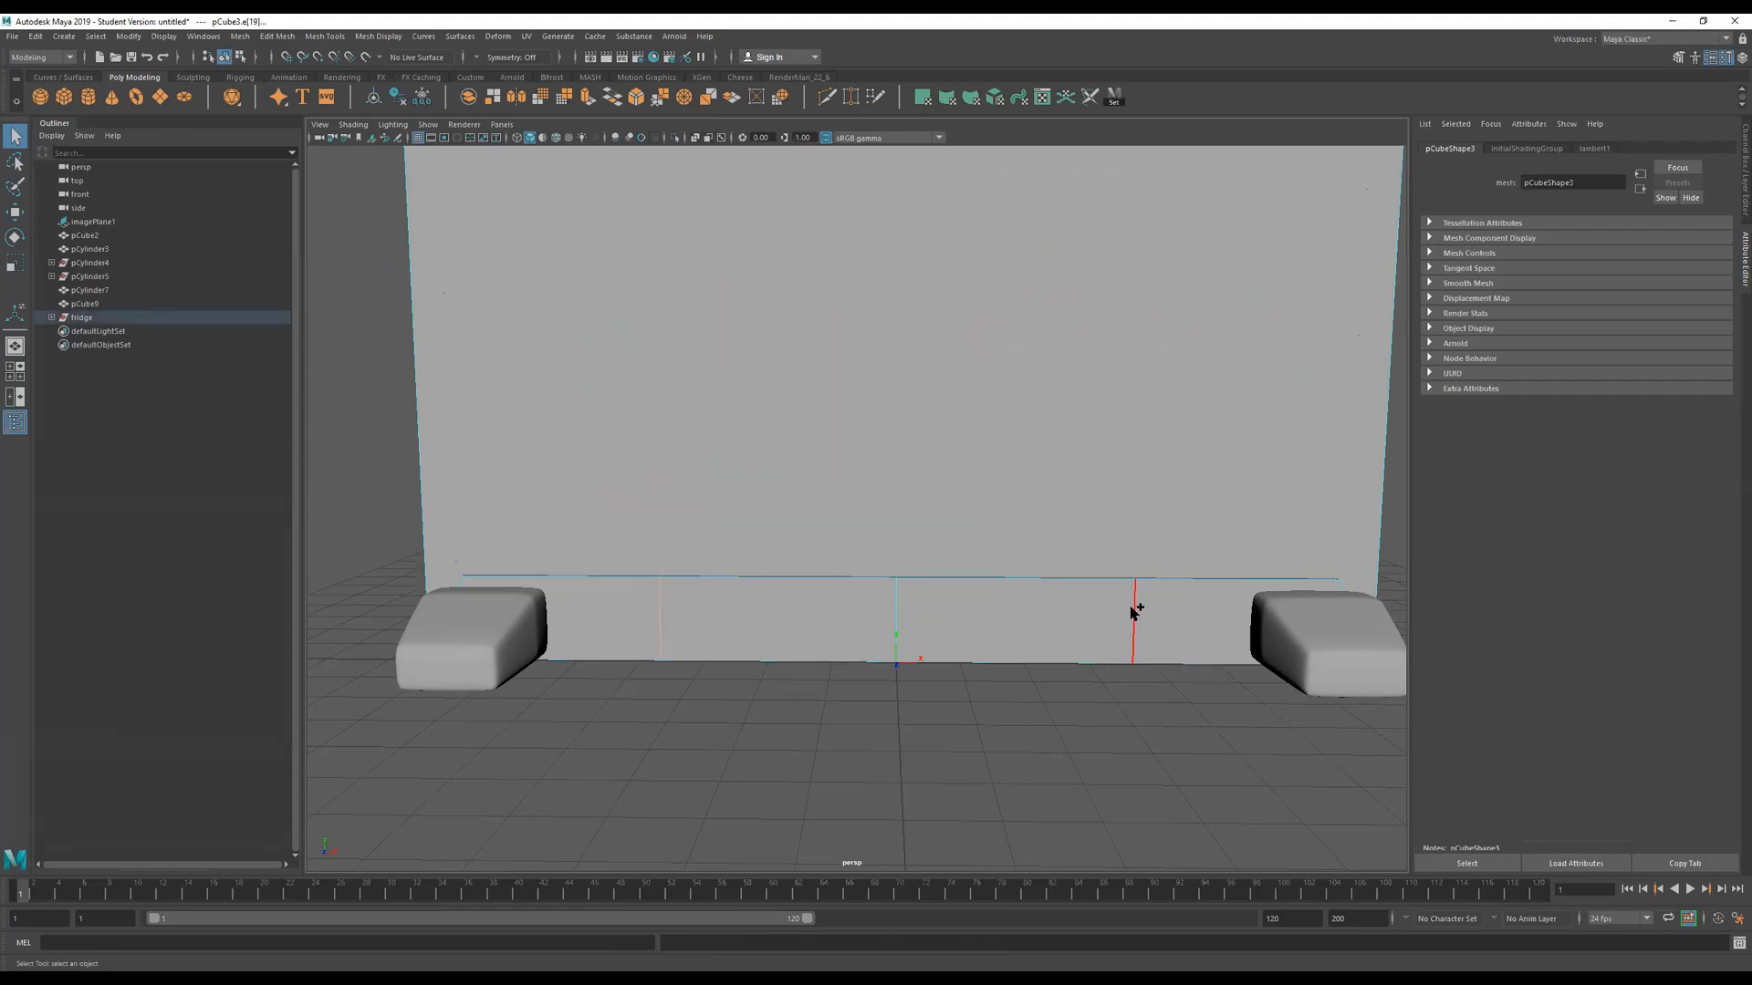
key(4)
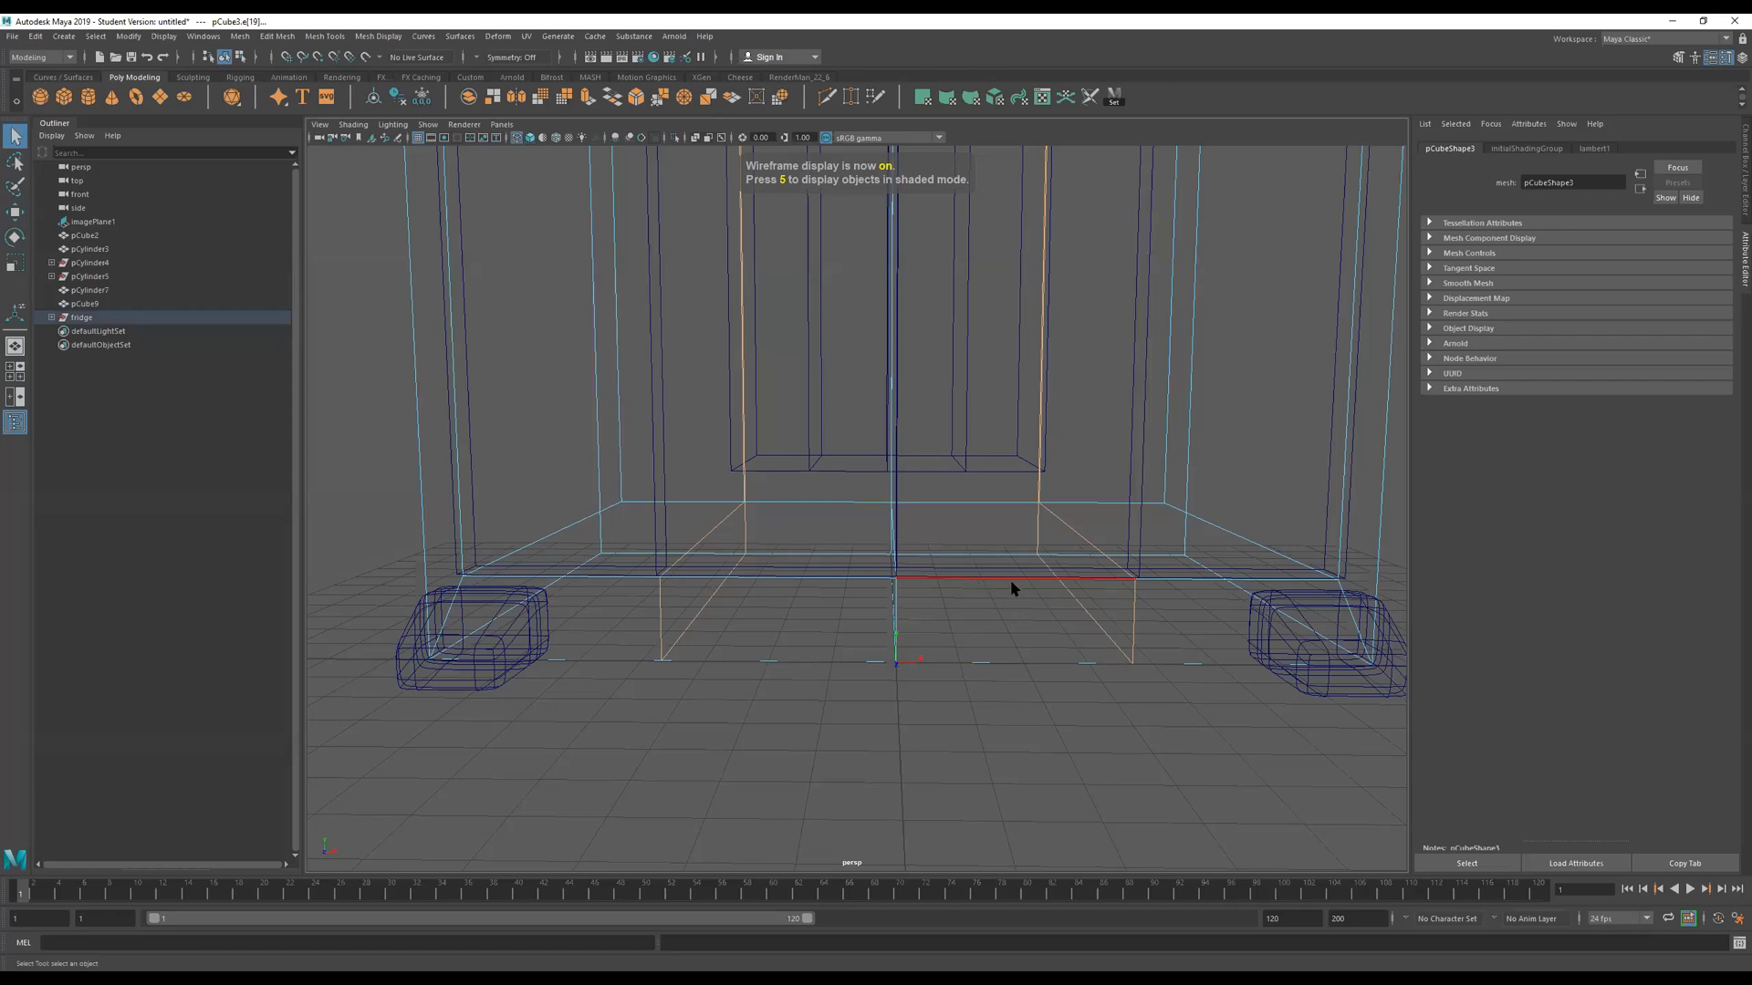
key(t)
alt+right_drag(1129, 547, 1423, 427)
key(r)
alt+right_drag(1138, 392, 927, 438)
alt+middle_drag(915, 212, 873, 440)
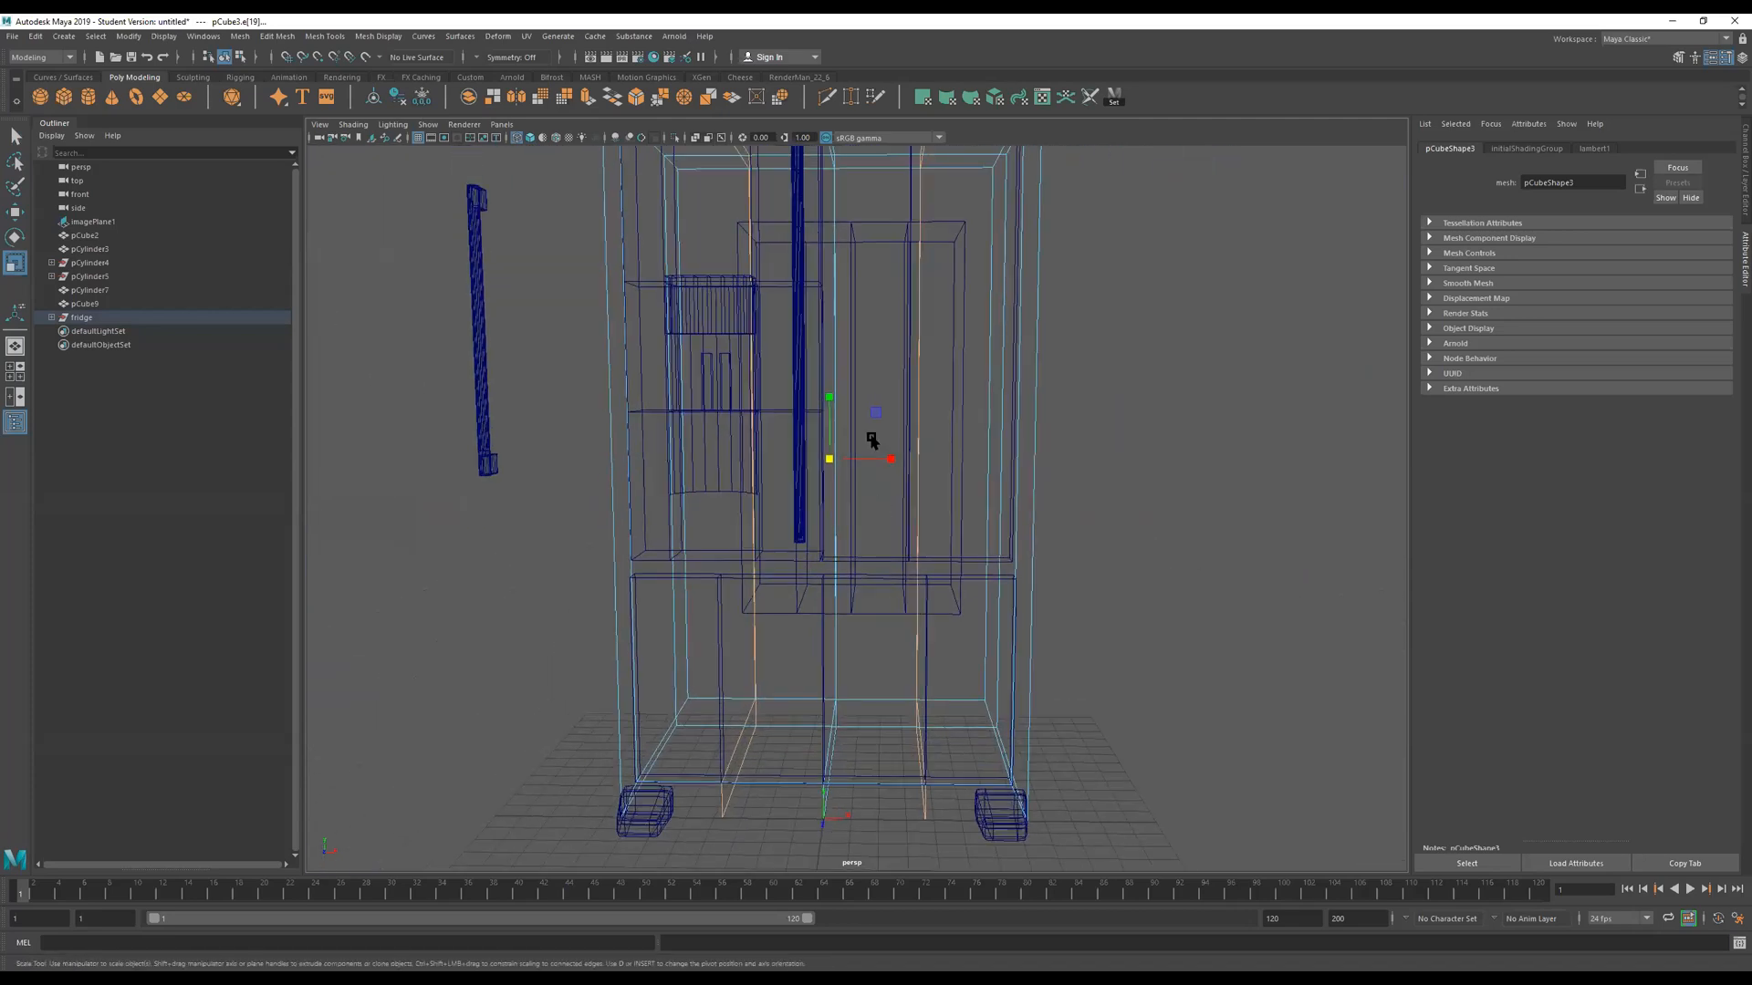
drag(888, 464, 921, 461)
key(5)
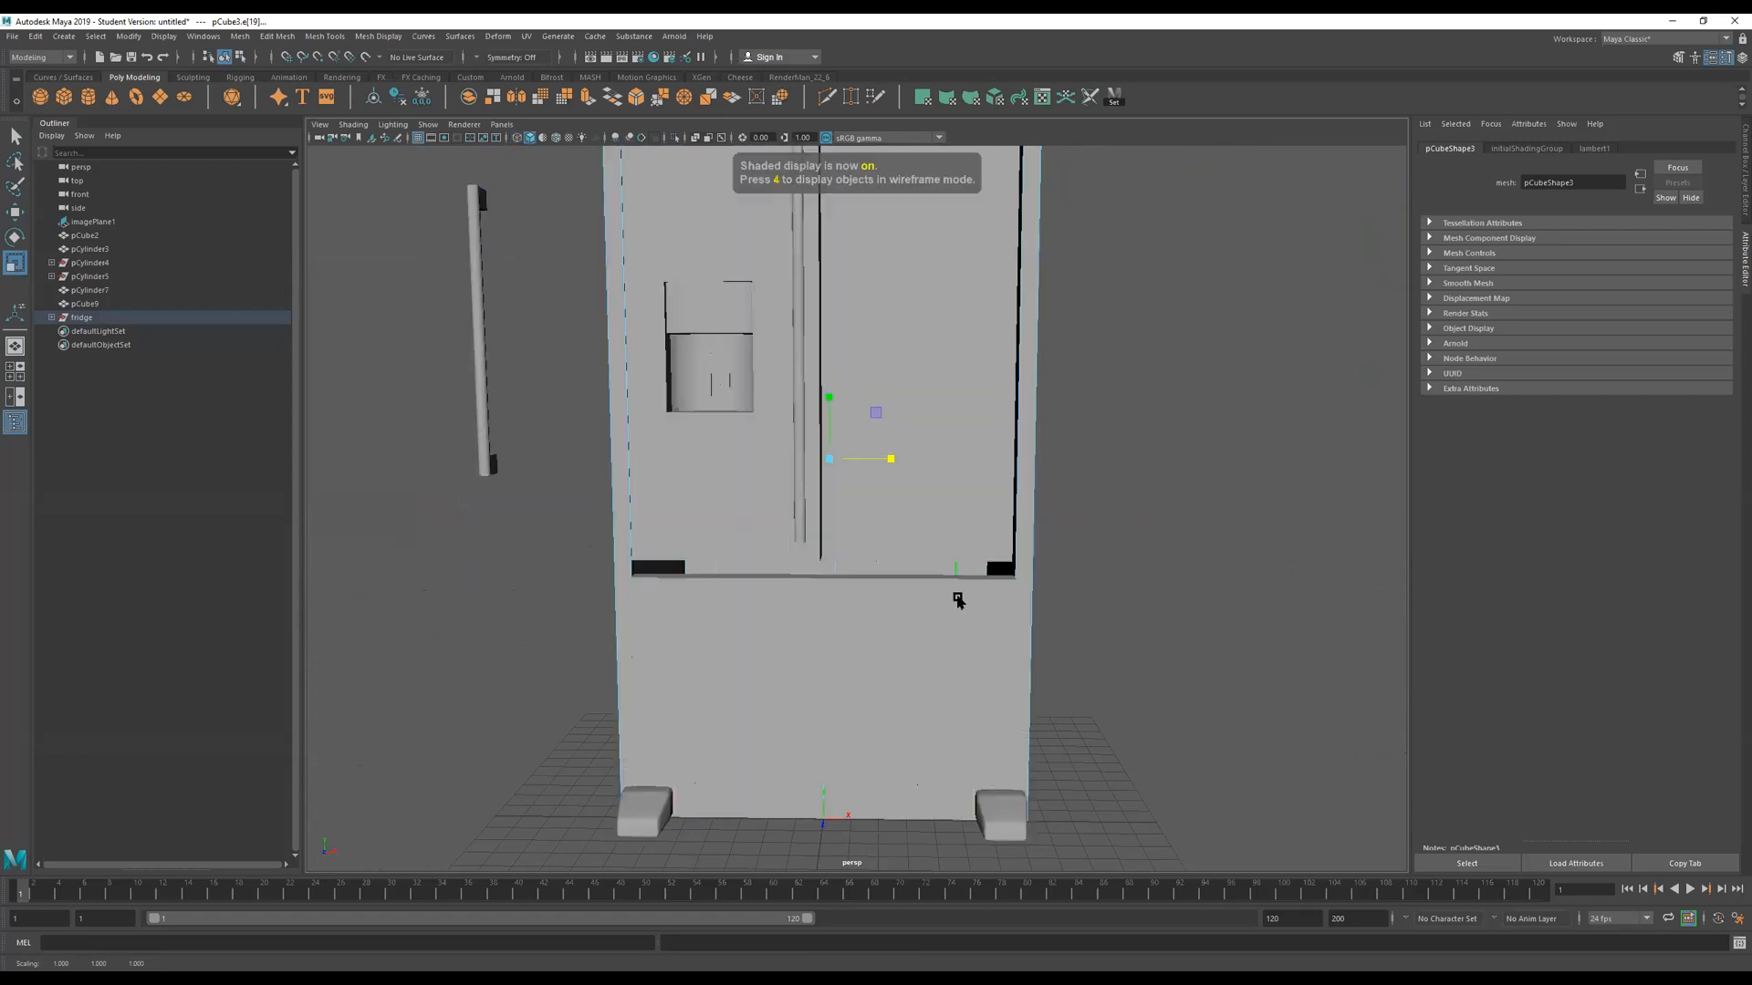
Cut two horizontal edge loops around the cabinet base with Multi-Cut, near the upper and lower borders of the strip between the feet.
scroll(649, 547, down, 5)
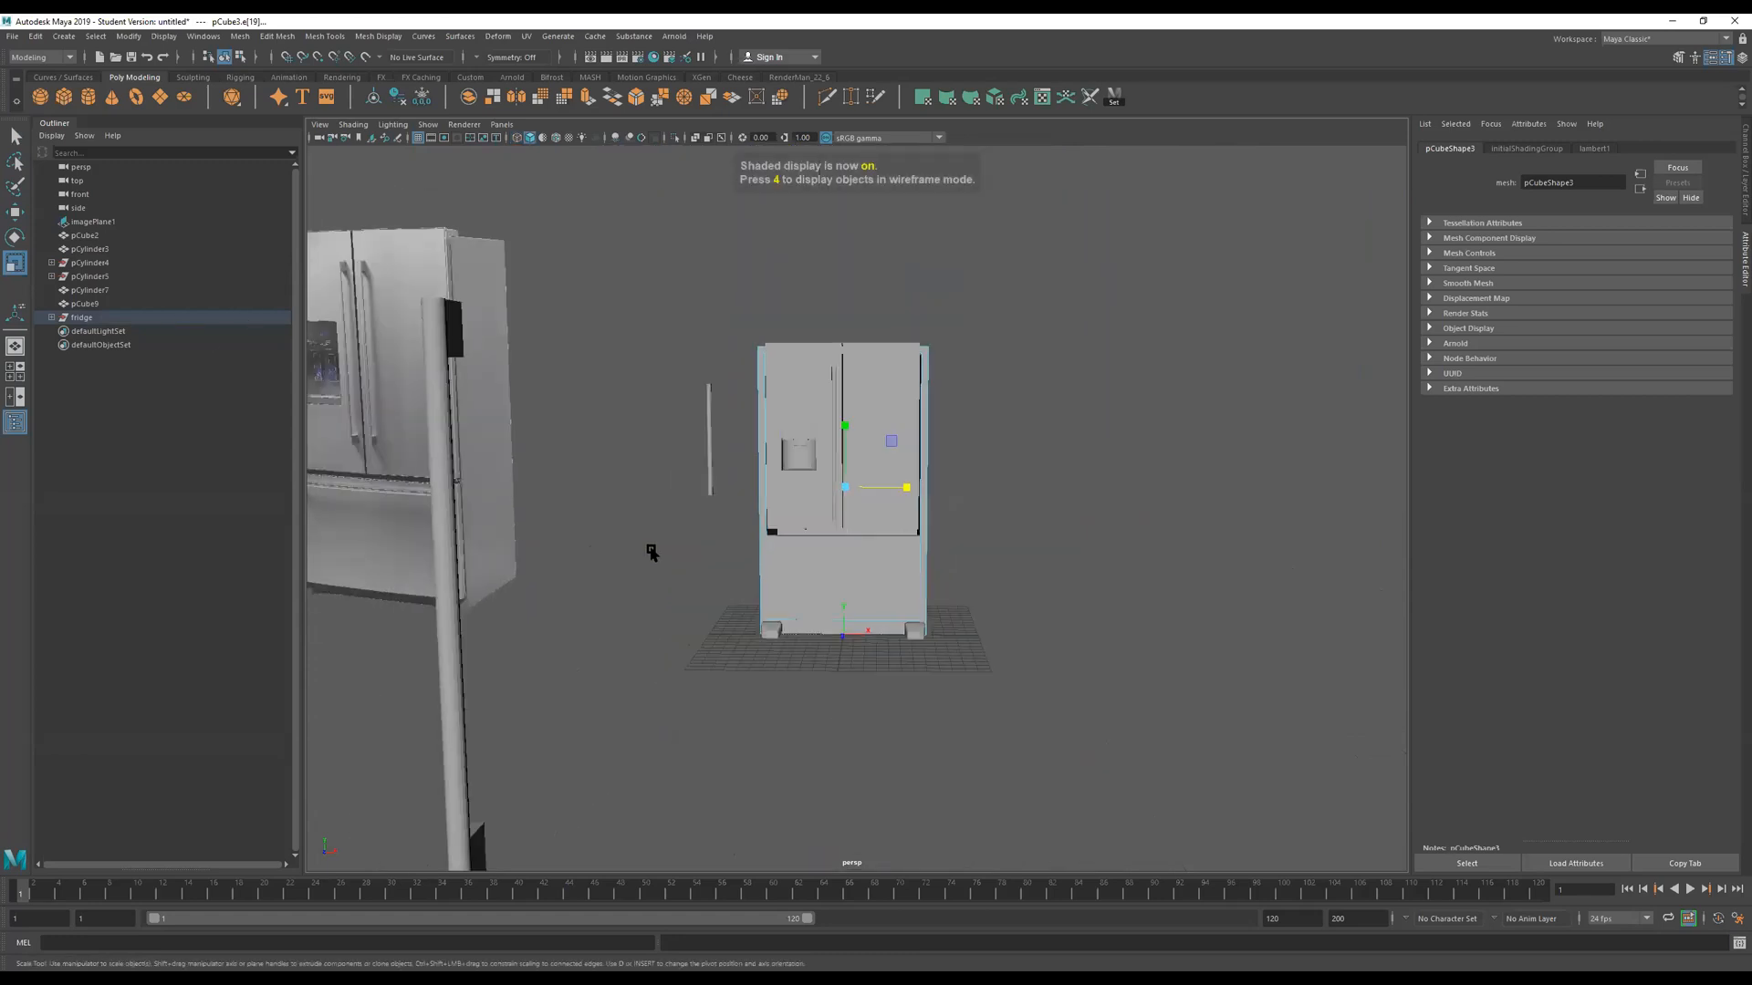
scroll(830, 638, up, 8)
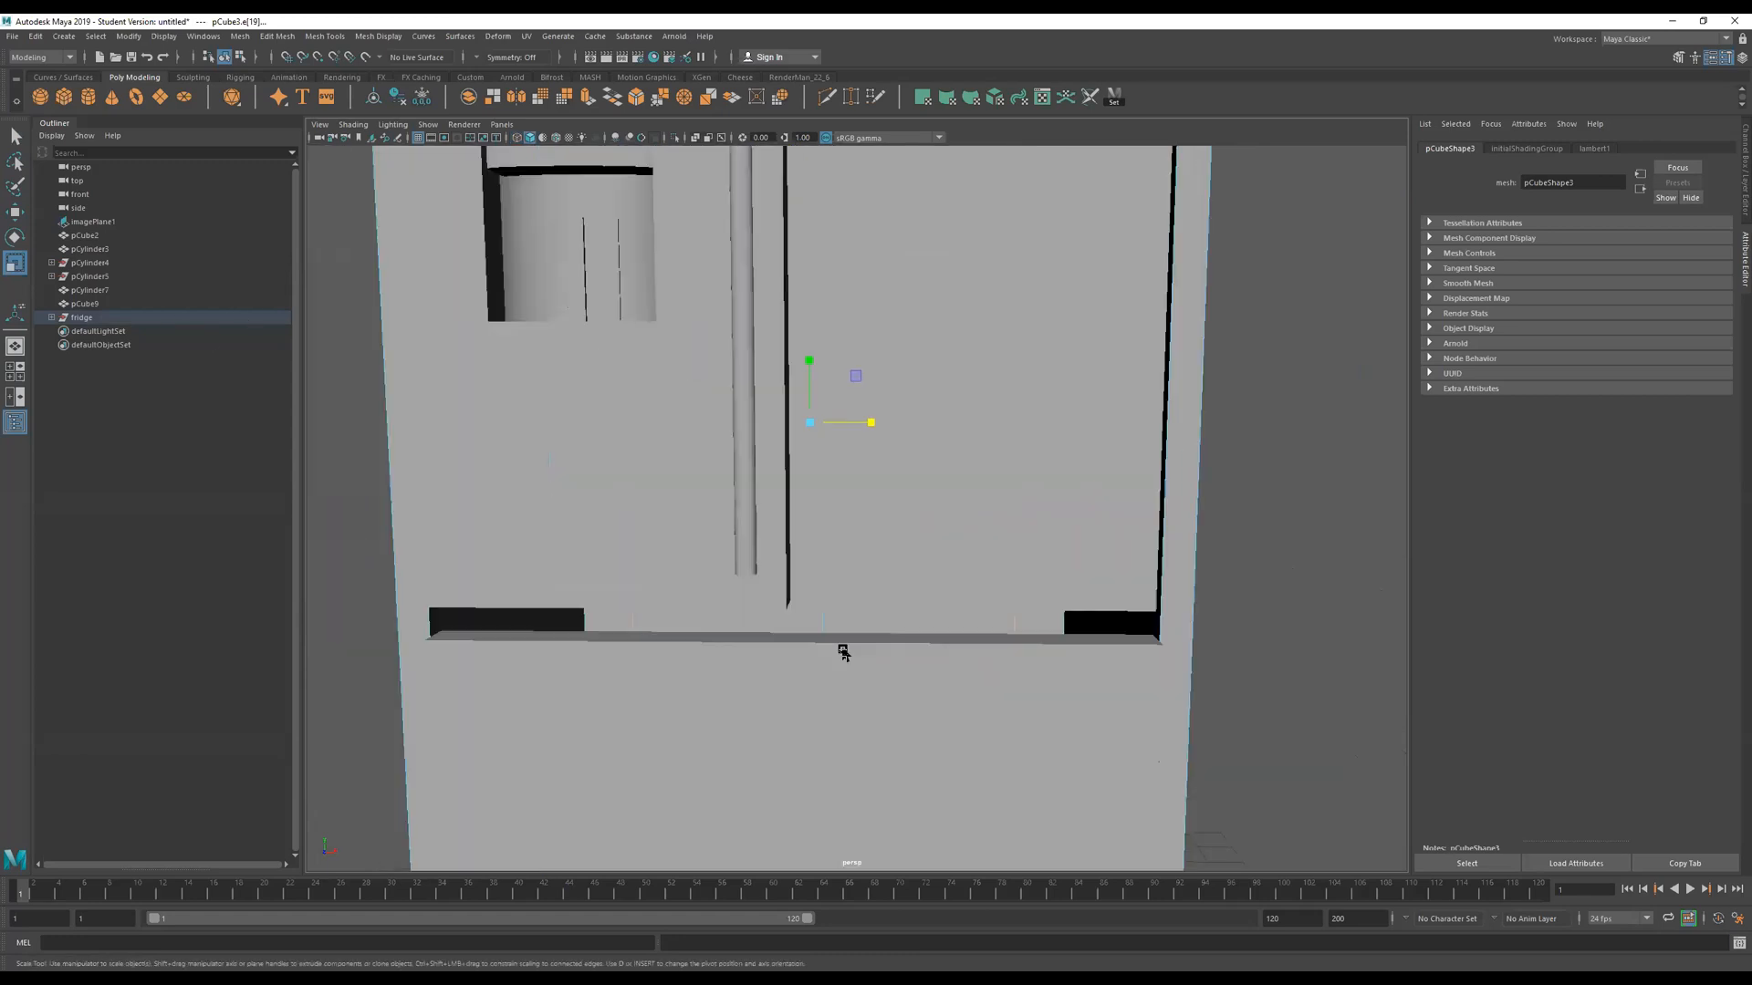
alt+middle_drag(825, 582, 775, 453)
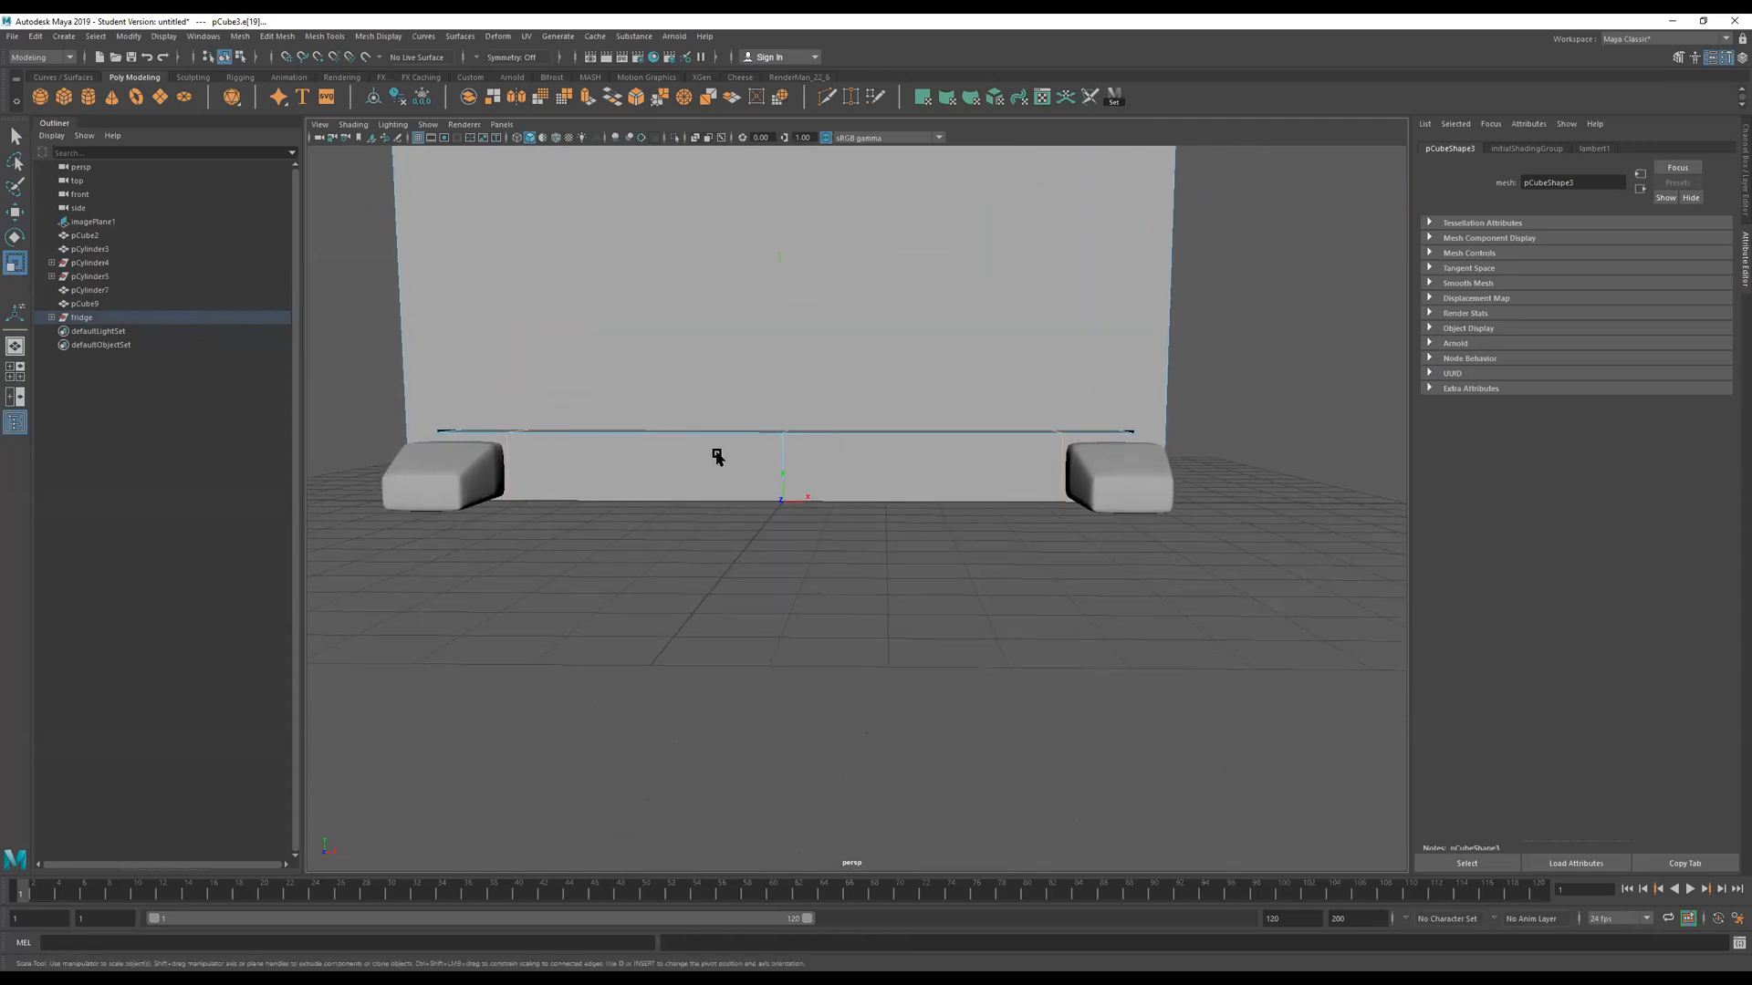
click(827, 97)
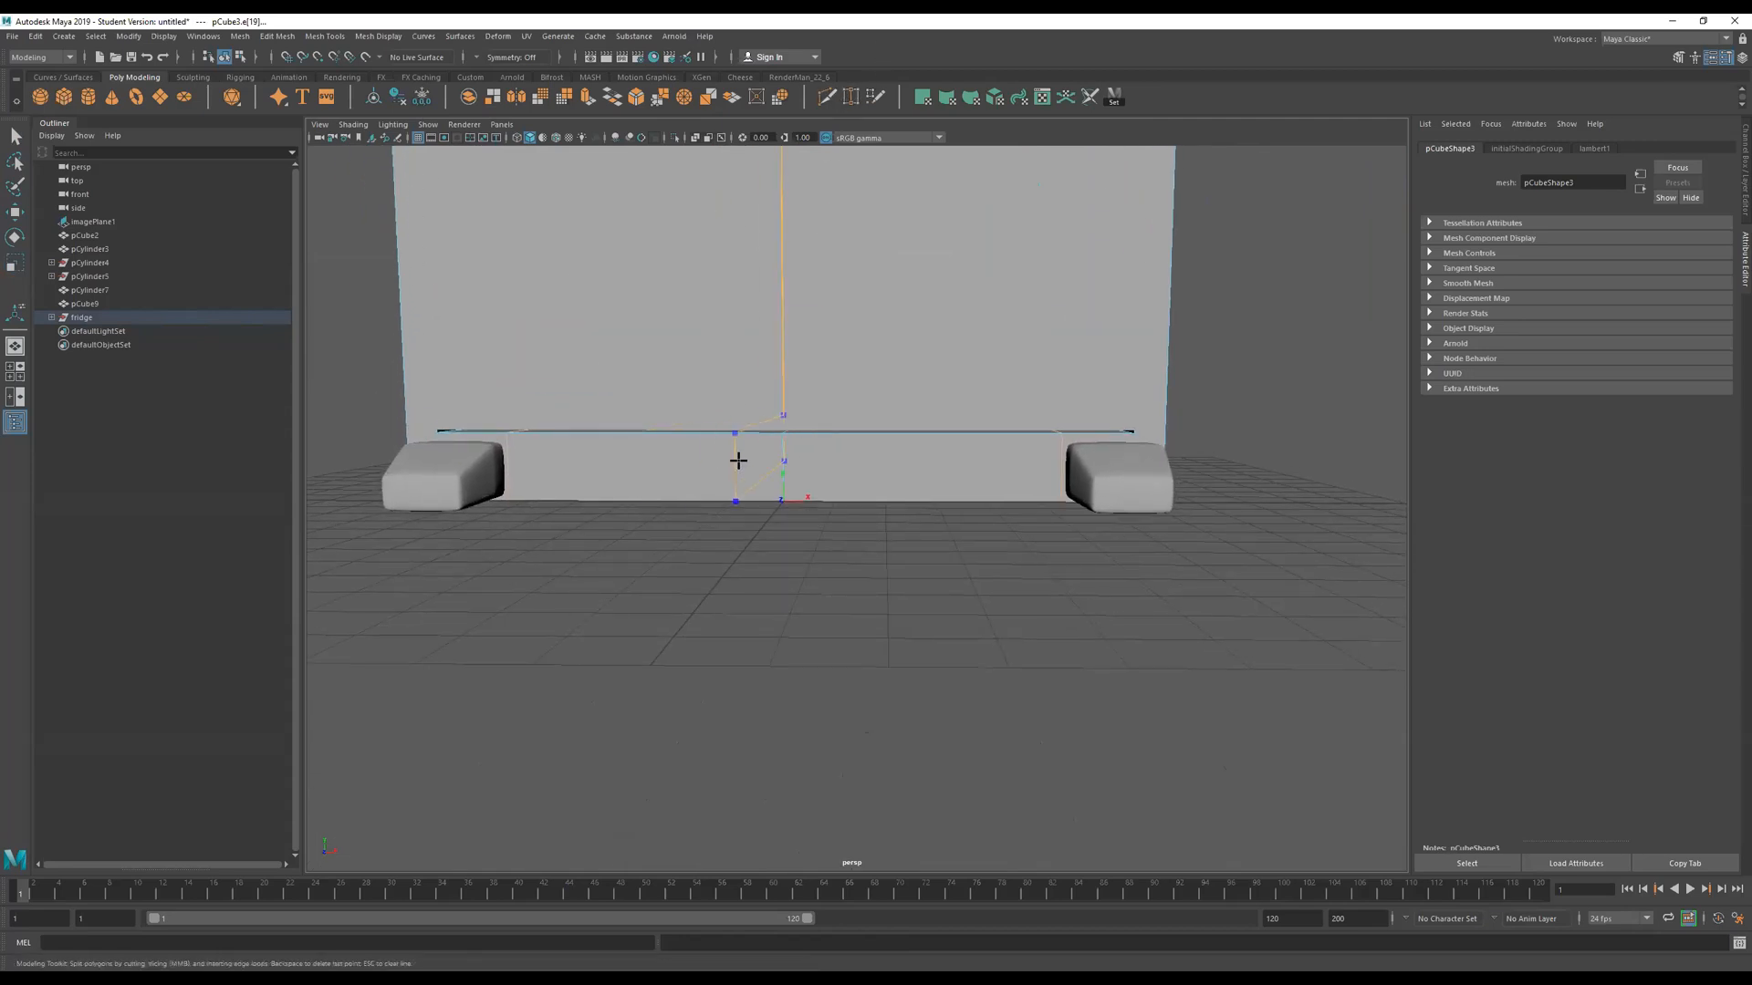
click(787, 437)
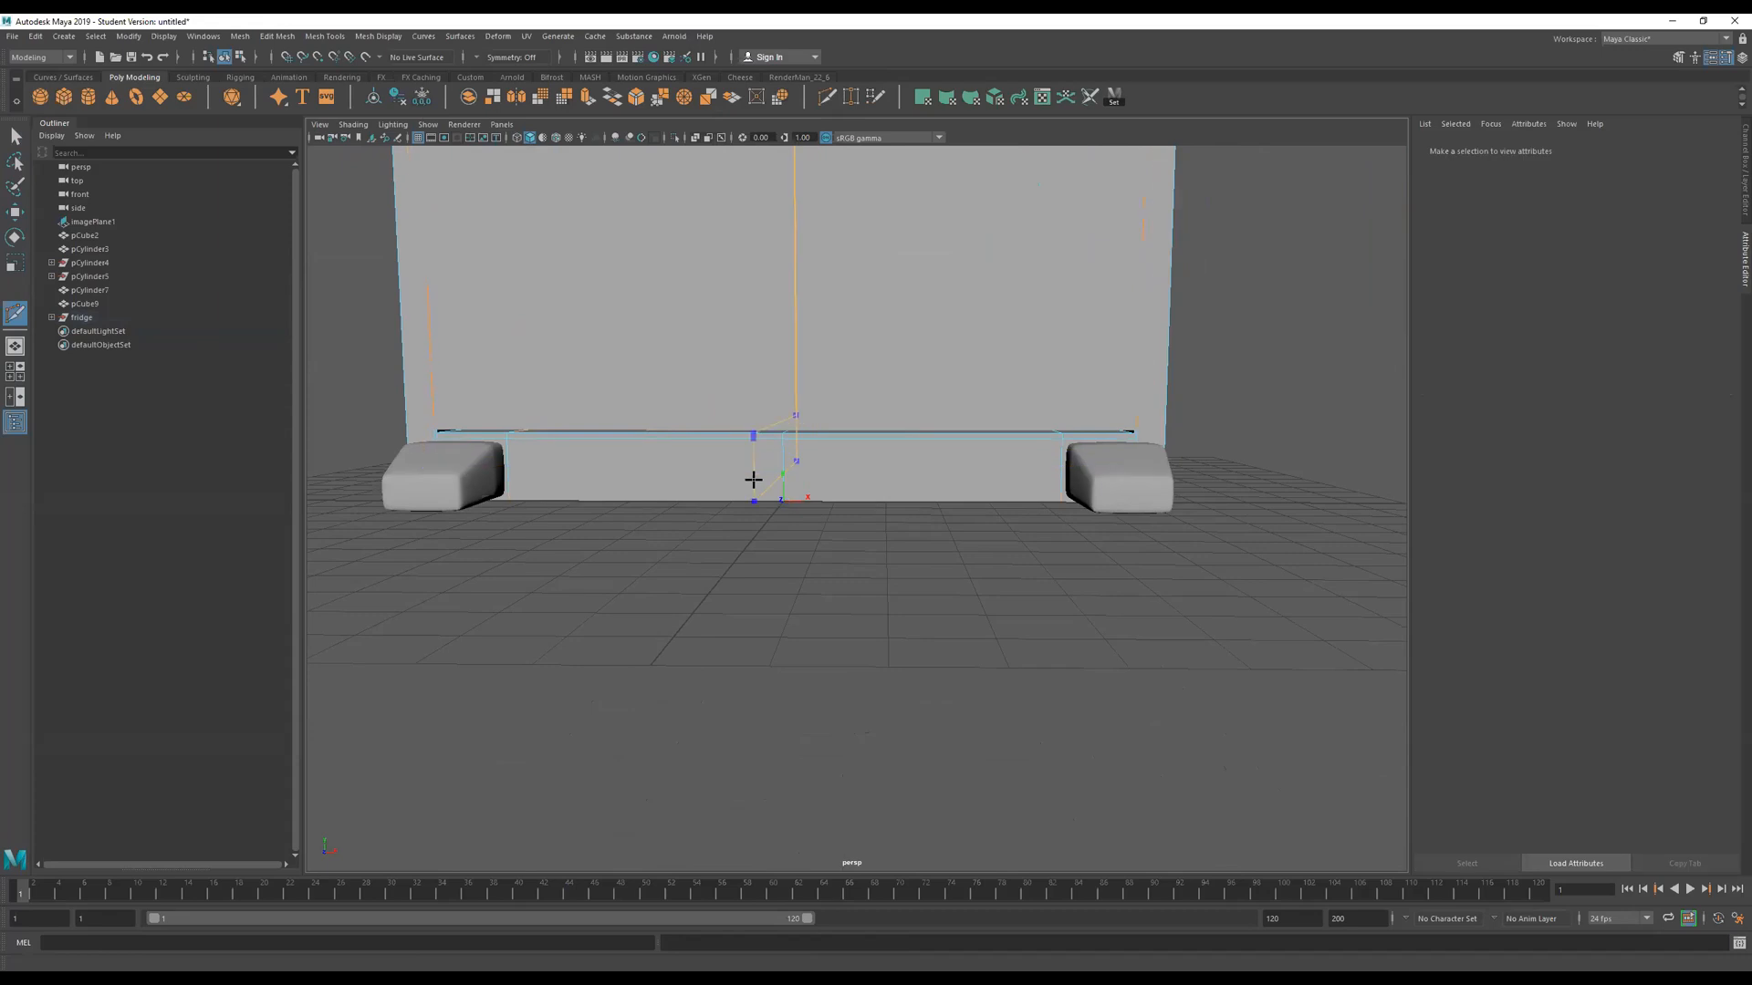
click(784, 496)
key(Return)
Extrude the two front faces between the feet inward with a Local Translate Z of about -0.623.
key(q)
right_drag(727, 471, 718, 509)
click(737, 475)
shift+click(857, 469)
alt+drag(846, 503, 833, 513)
key(ctrl+e)
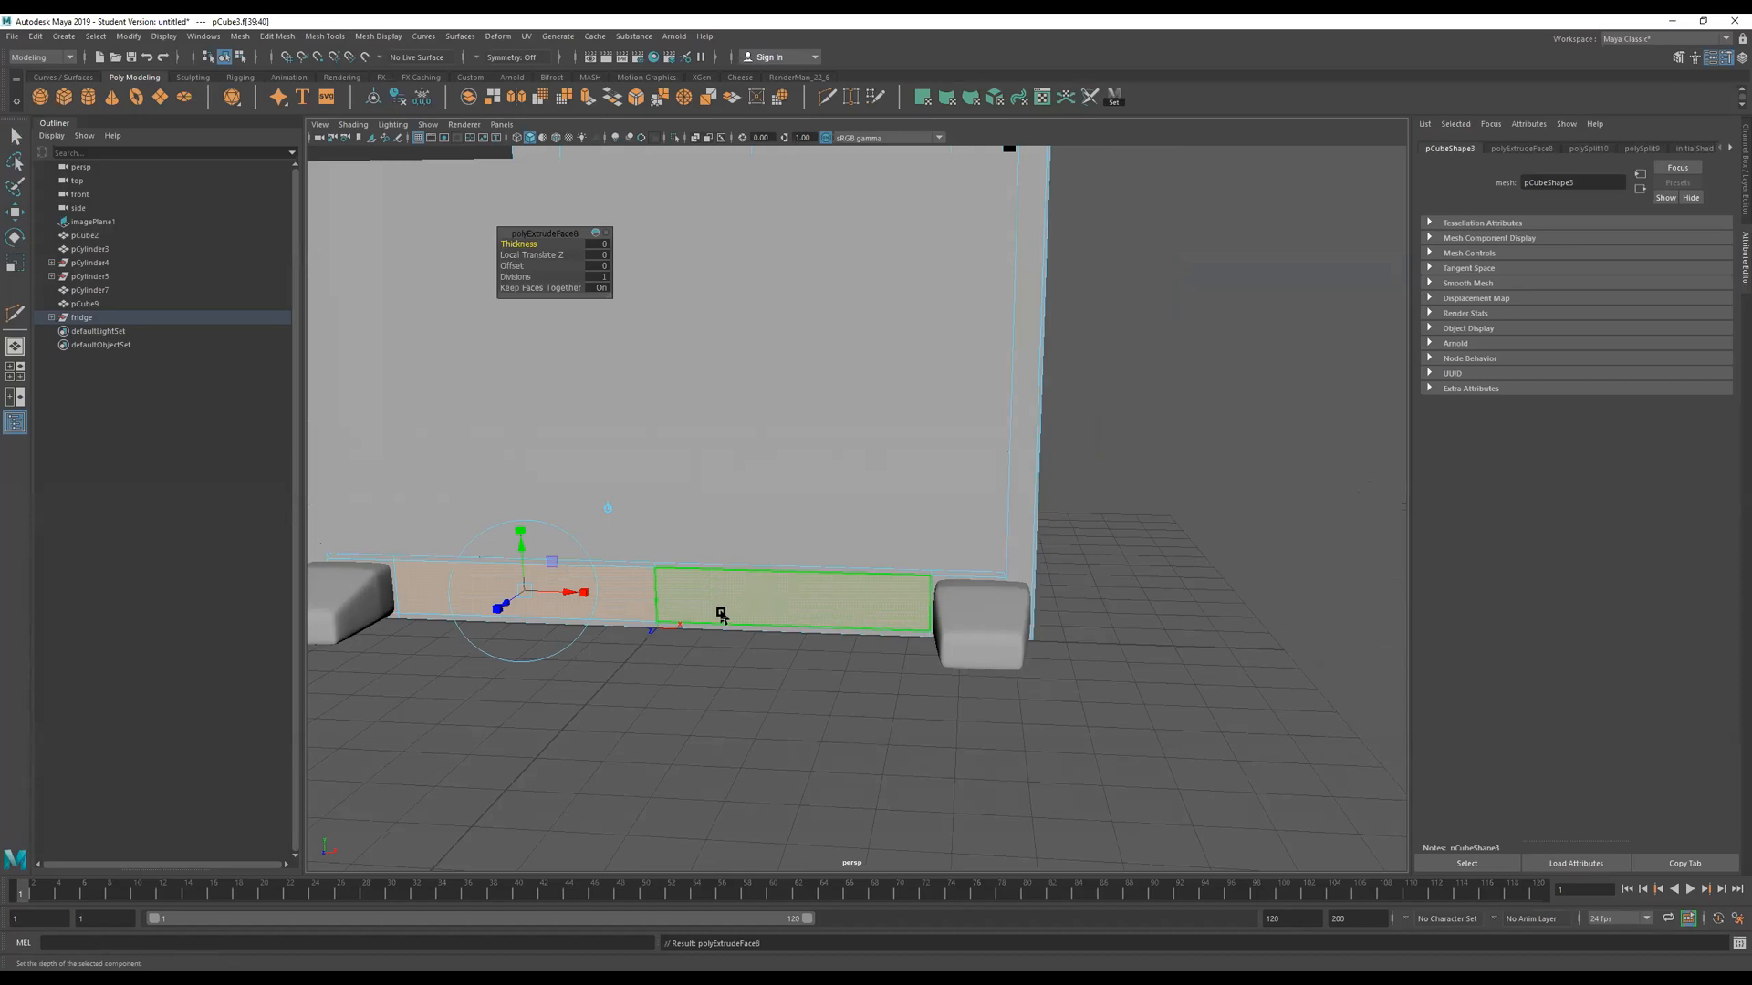
mouse_move(504, 599)
mouse_down()
mouse_move(521, 593)
mouse_move(508, 586)
mouse_up()
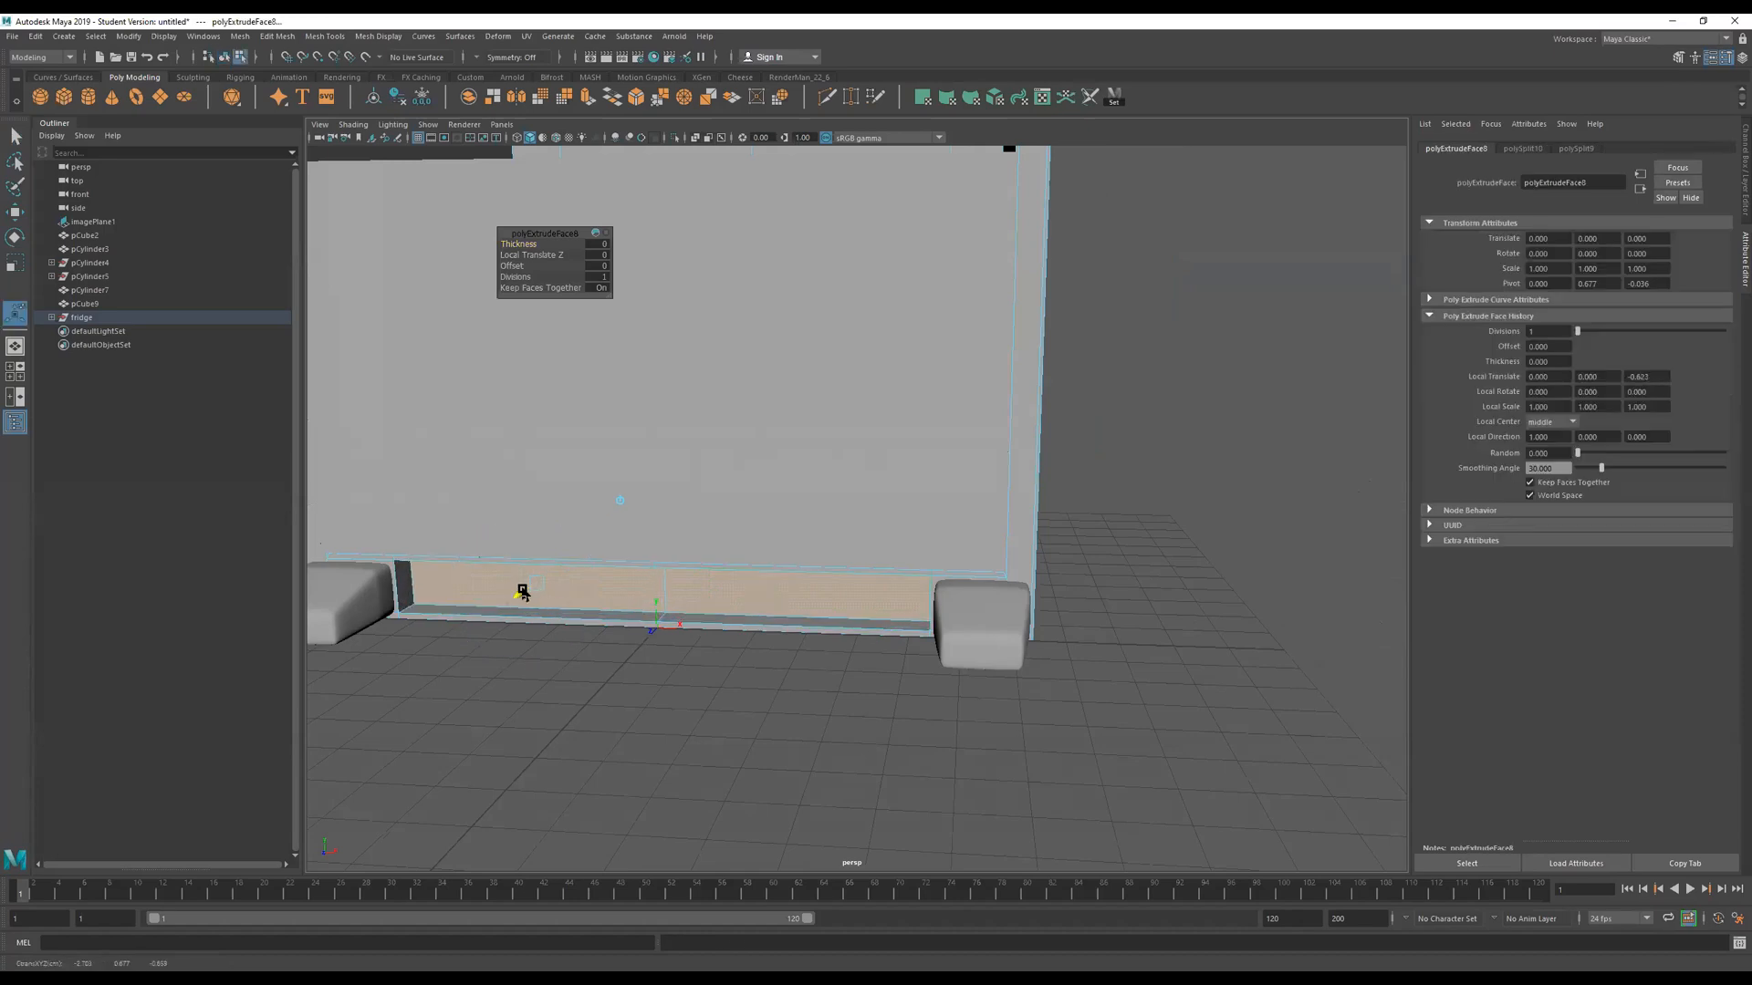
Duplicate the two recessed faces between the feet with Duplicate Face.
alt+drag(672, 586, 753, 531)
scroll(825, 441, up, 3)
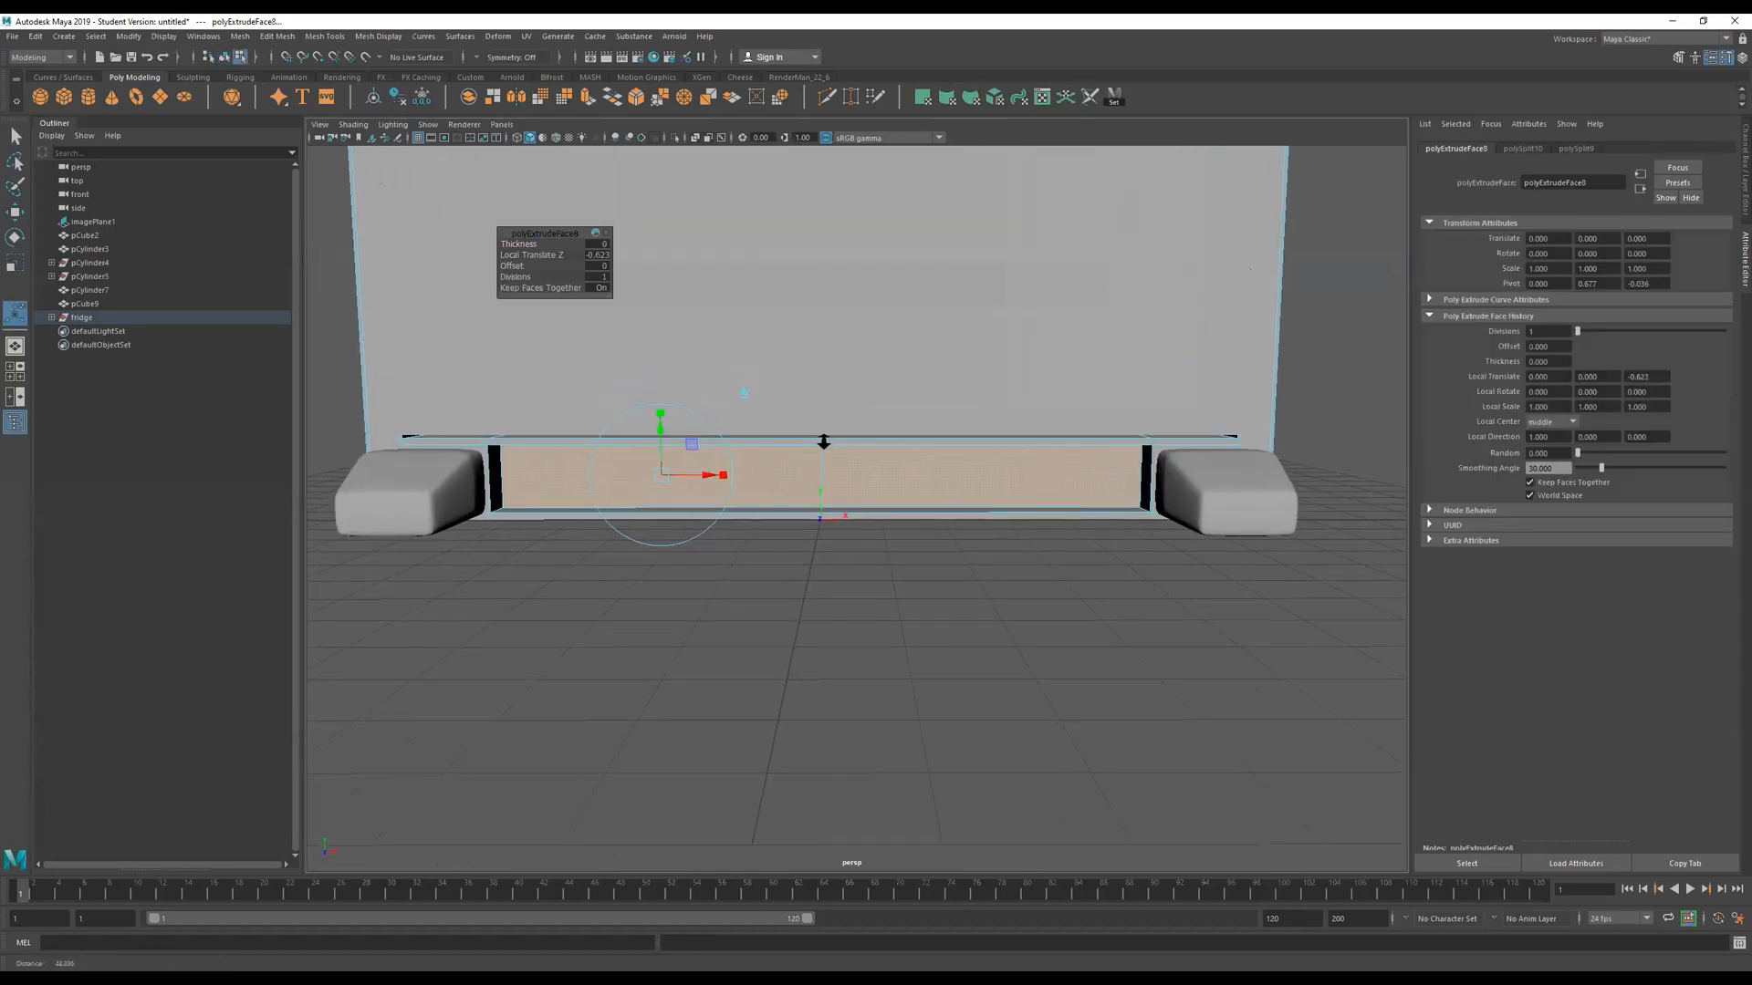
key(q)
scroll(840, 487, down, 3)
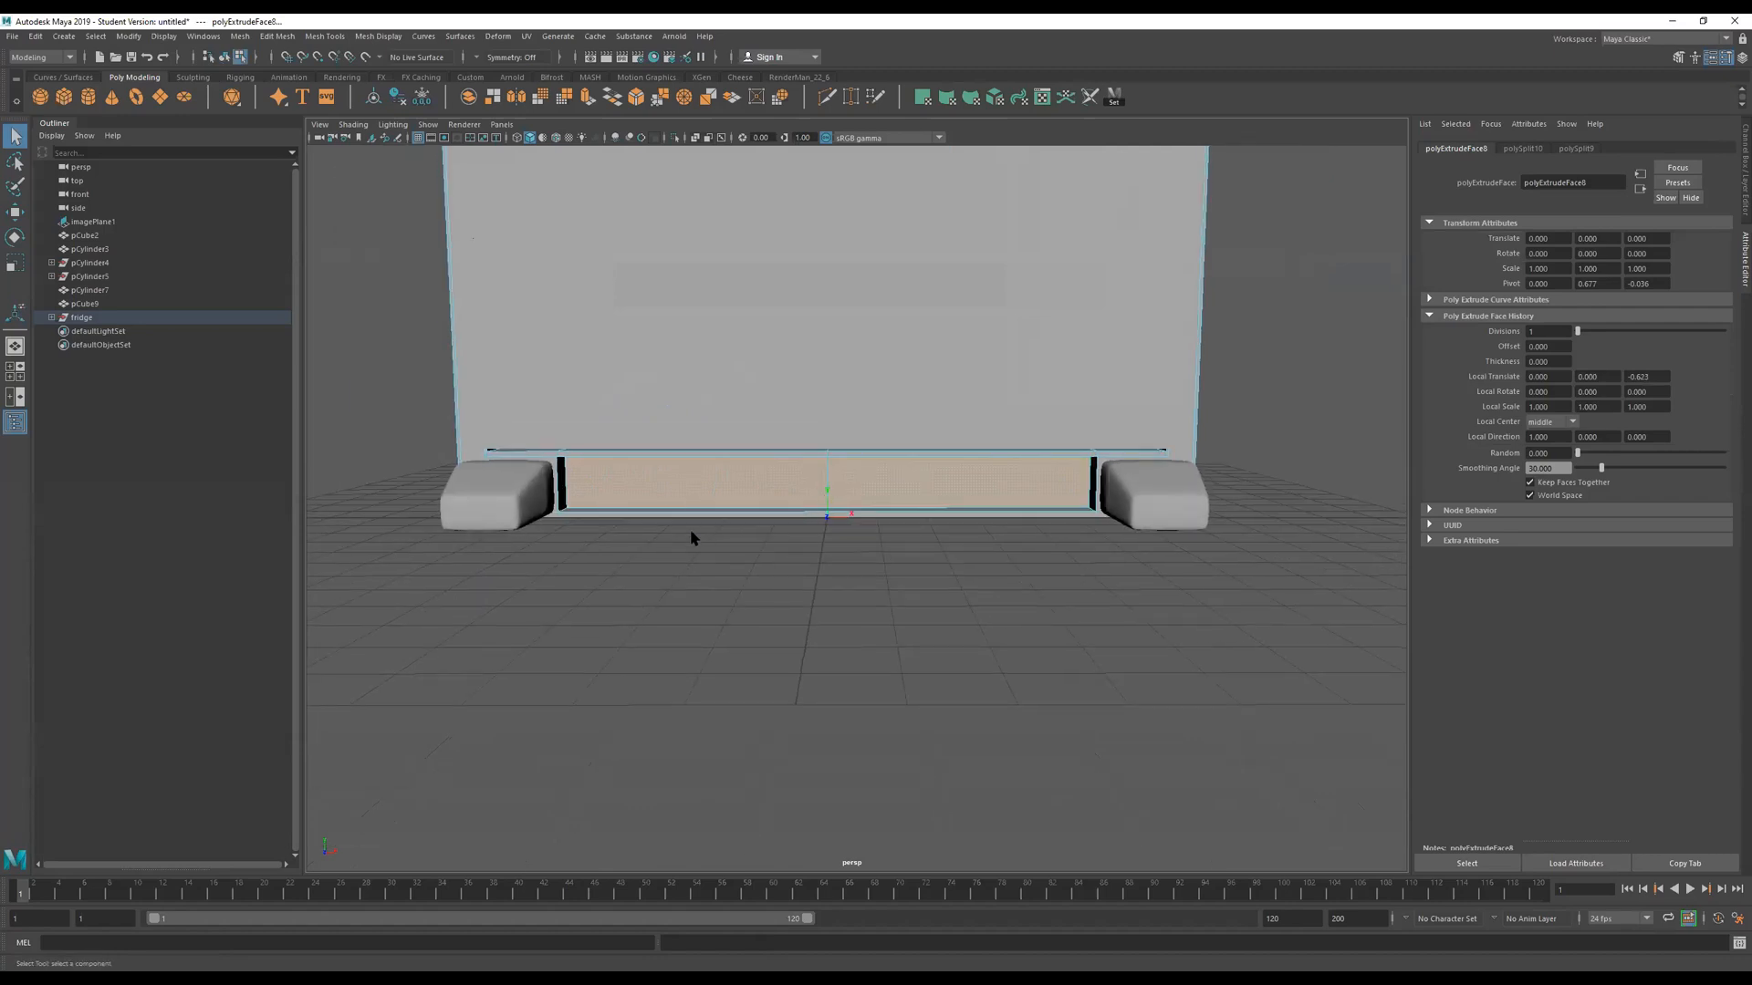
scroll(817, 509, up, 3)
alt+drag(817, 509, 700, 513)
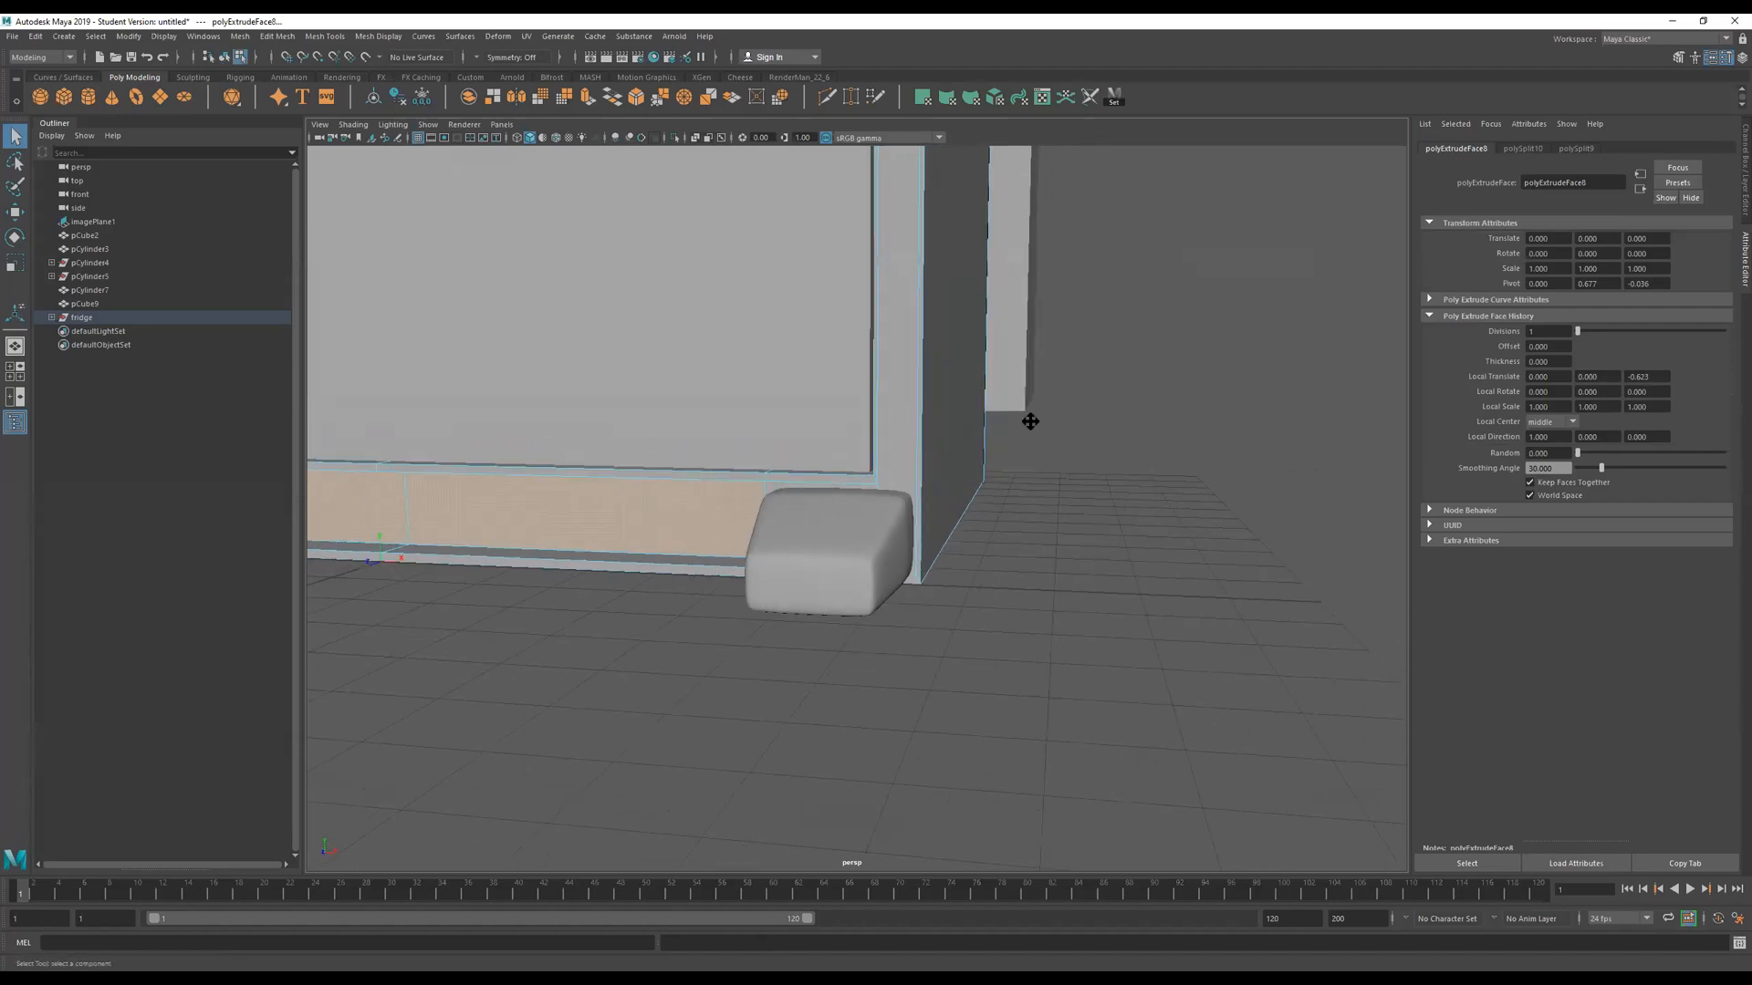
alt+drag(1030, 421, 1061, 386)
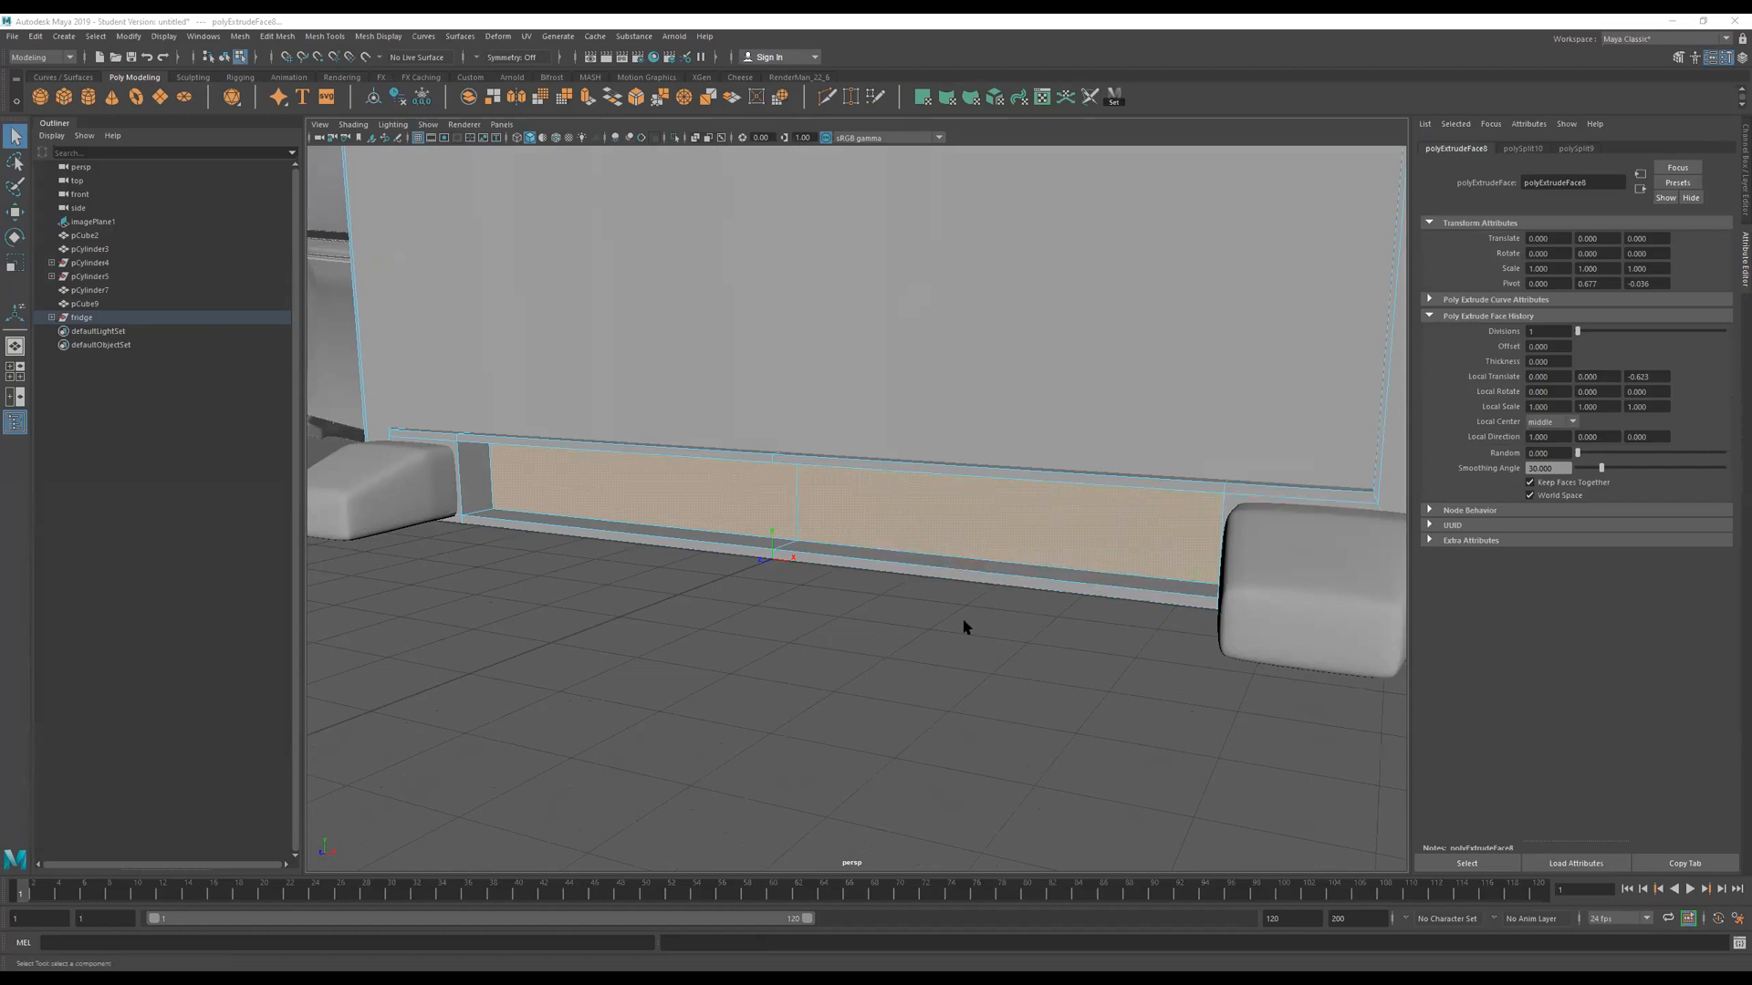
shift+right_click(924, 533)
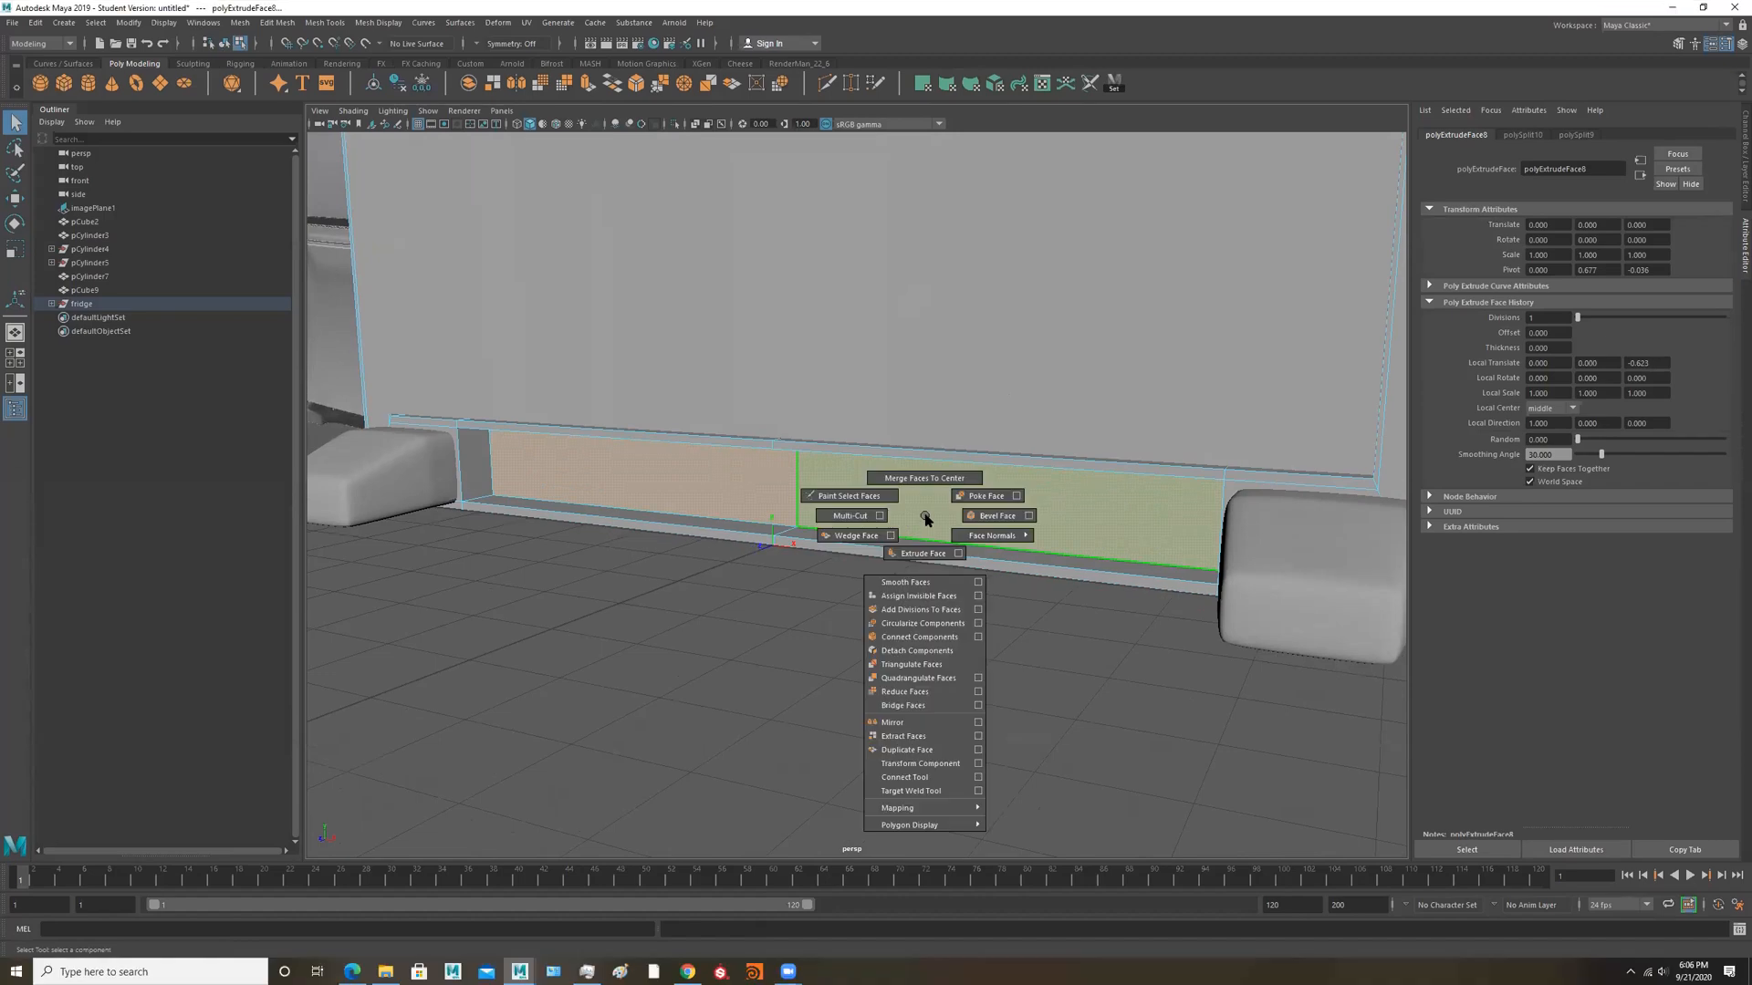
click(944, 757)
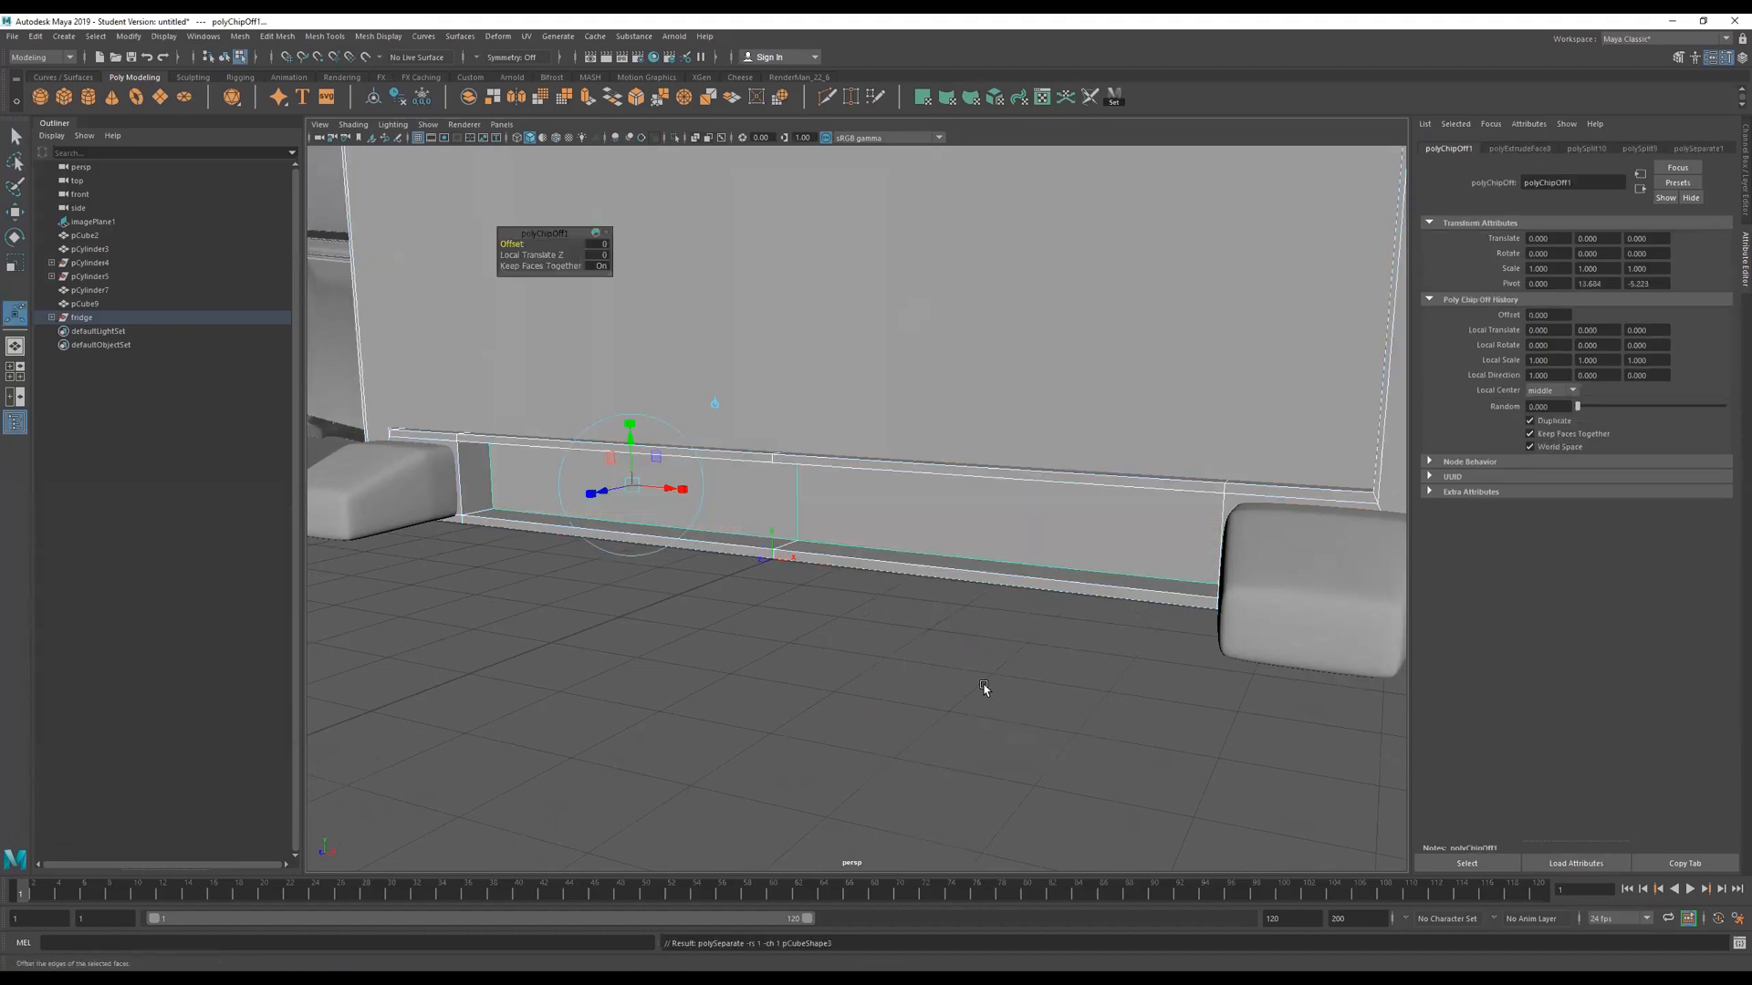
Move the duplicated faces out in front of the fridge and scale them flat vertically.
scroll(912, 670, down, 5)
key(w)
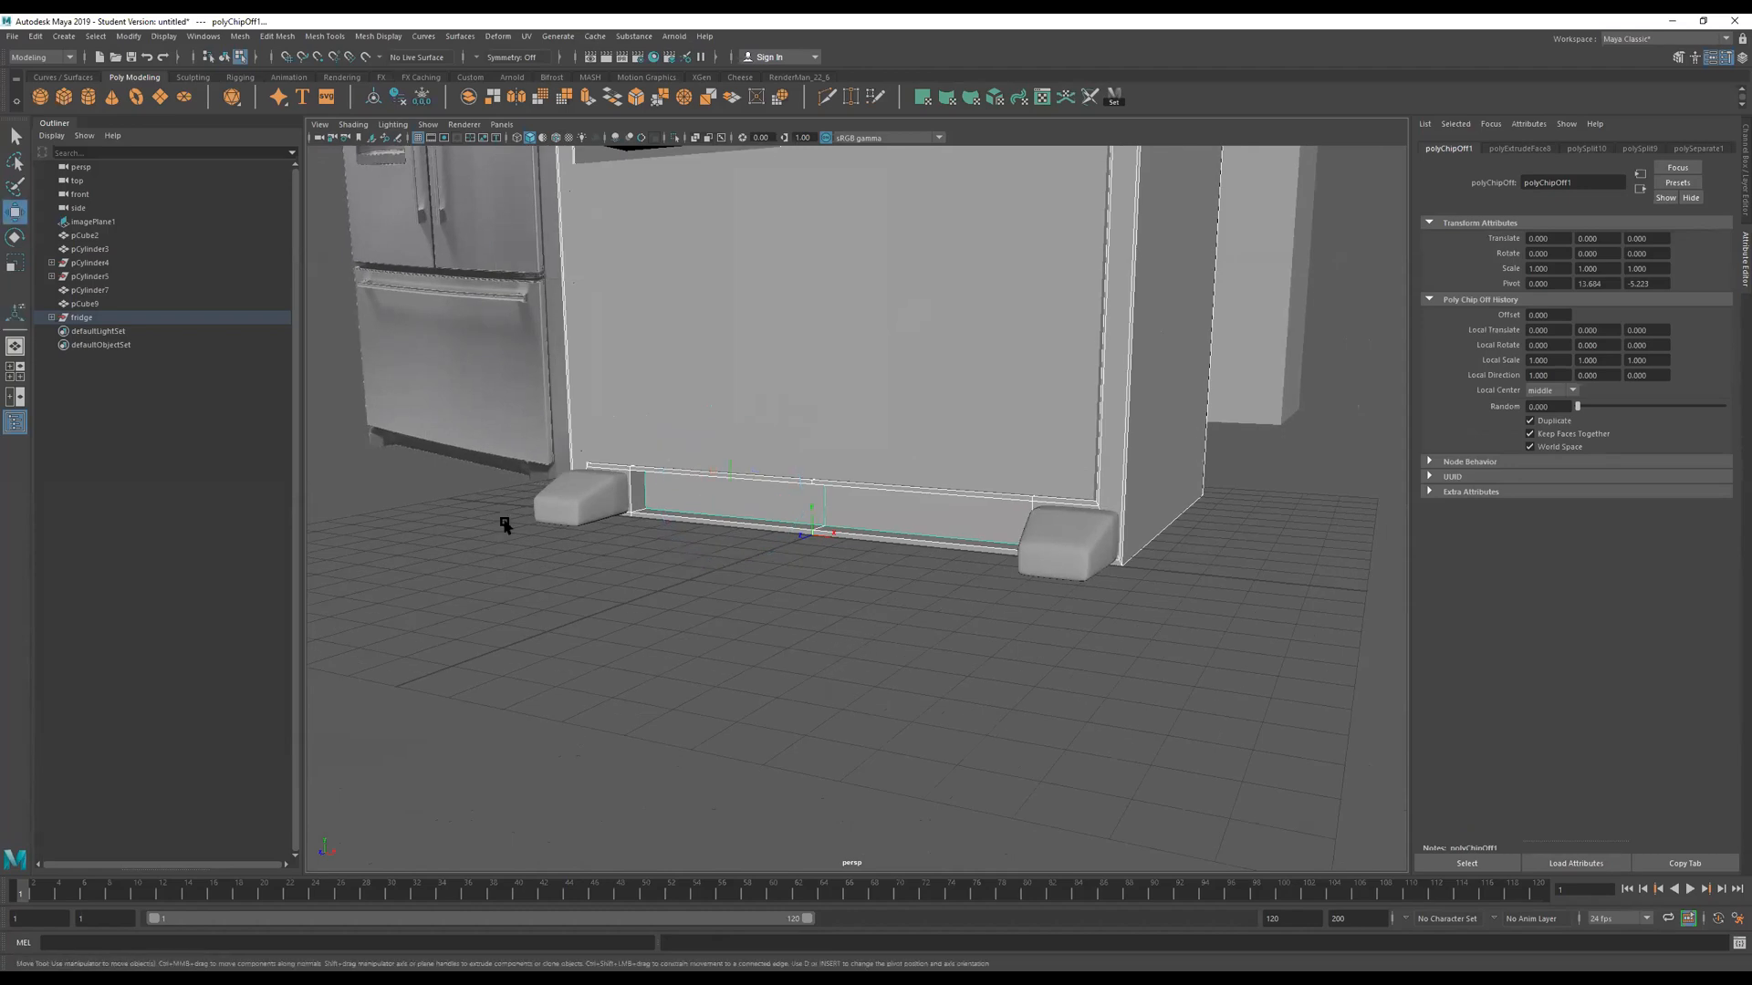
click(886, 512)
right_drag(894, 516, 1231, 357)
click(1230, 627)
click(877, 514)
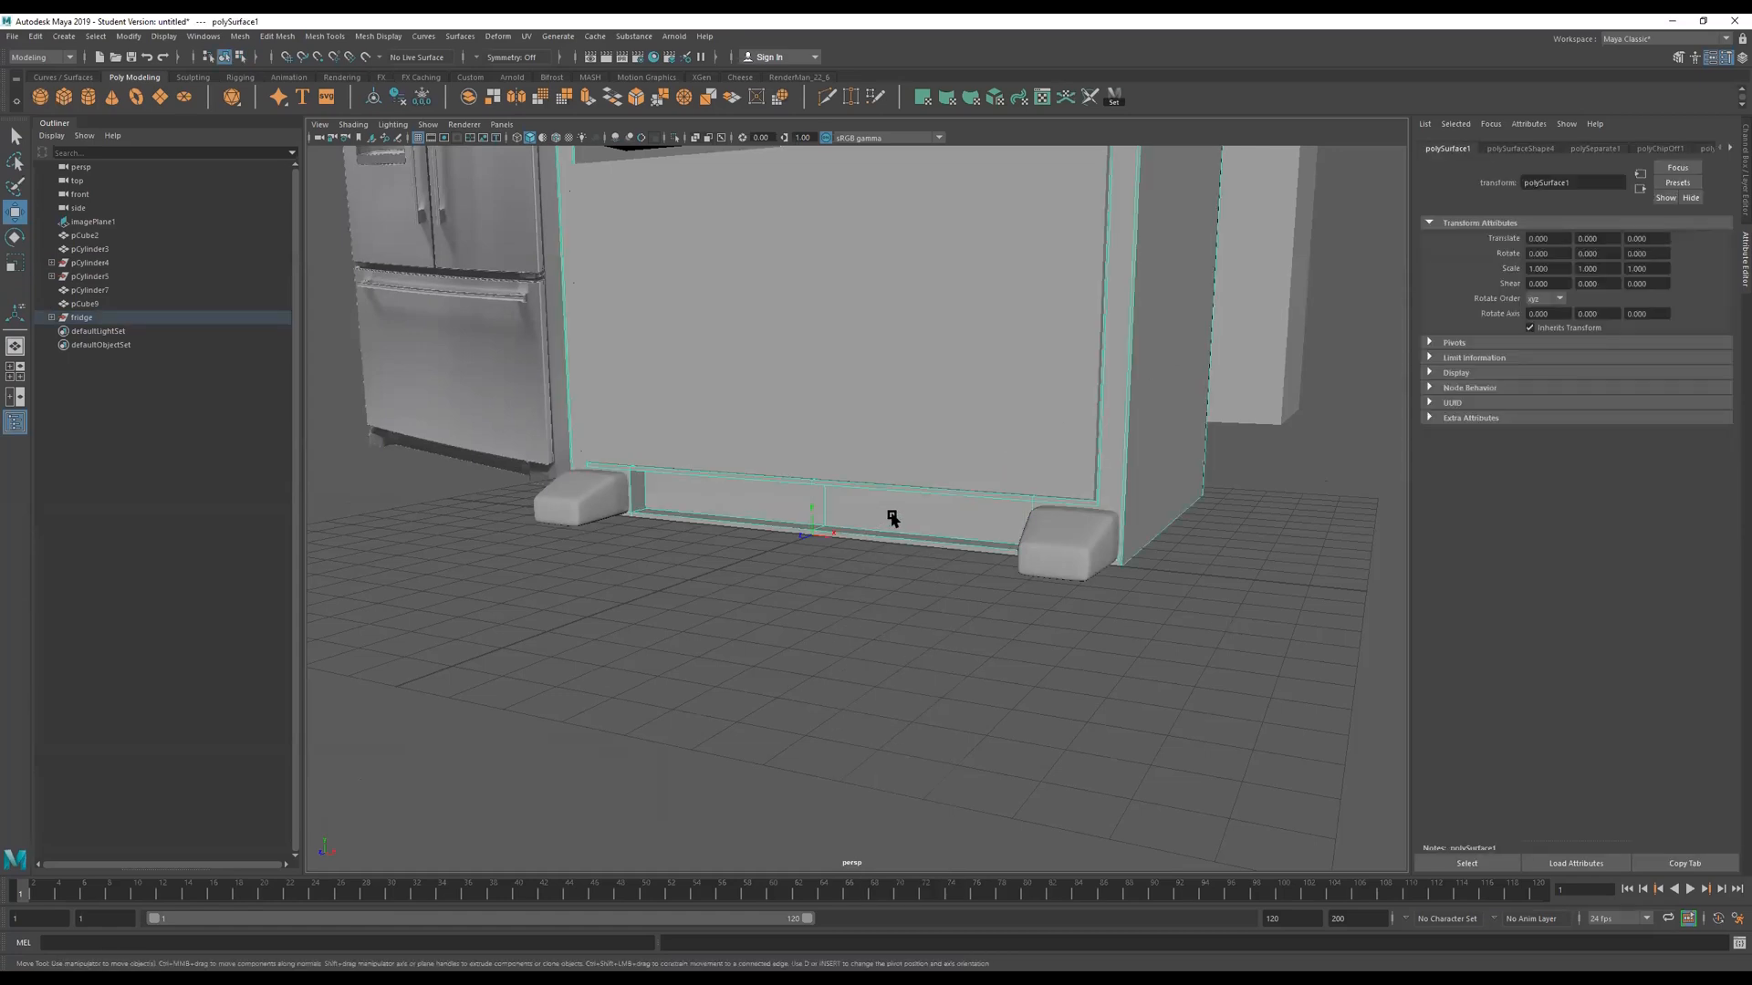
right_drag(877, 514, 884, 525)
click(885, 516)
drag(803, 519, 599, 598)
key(r)
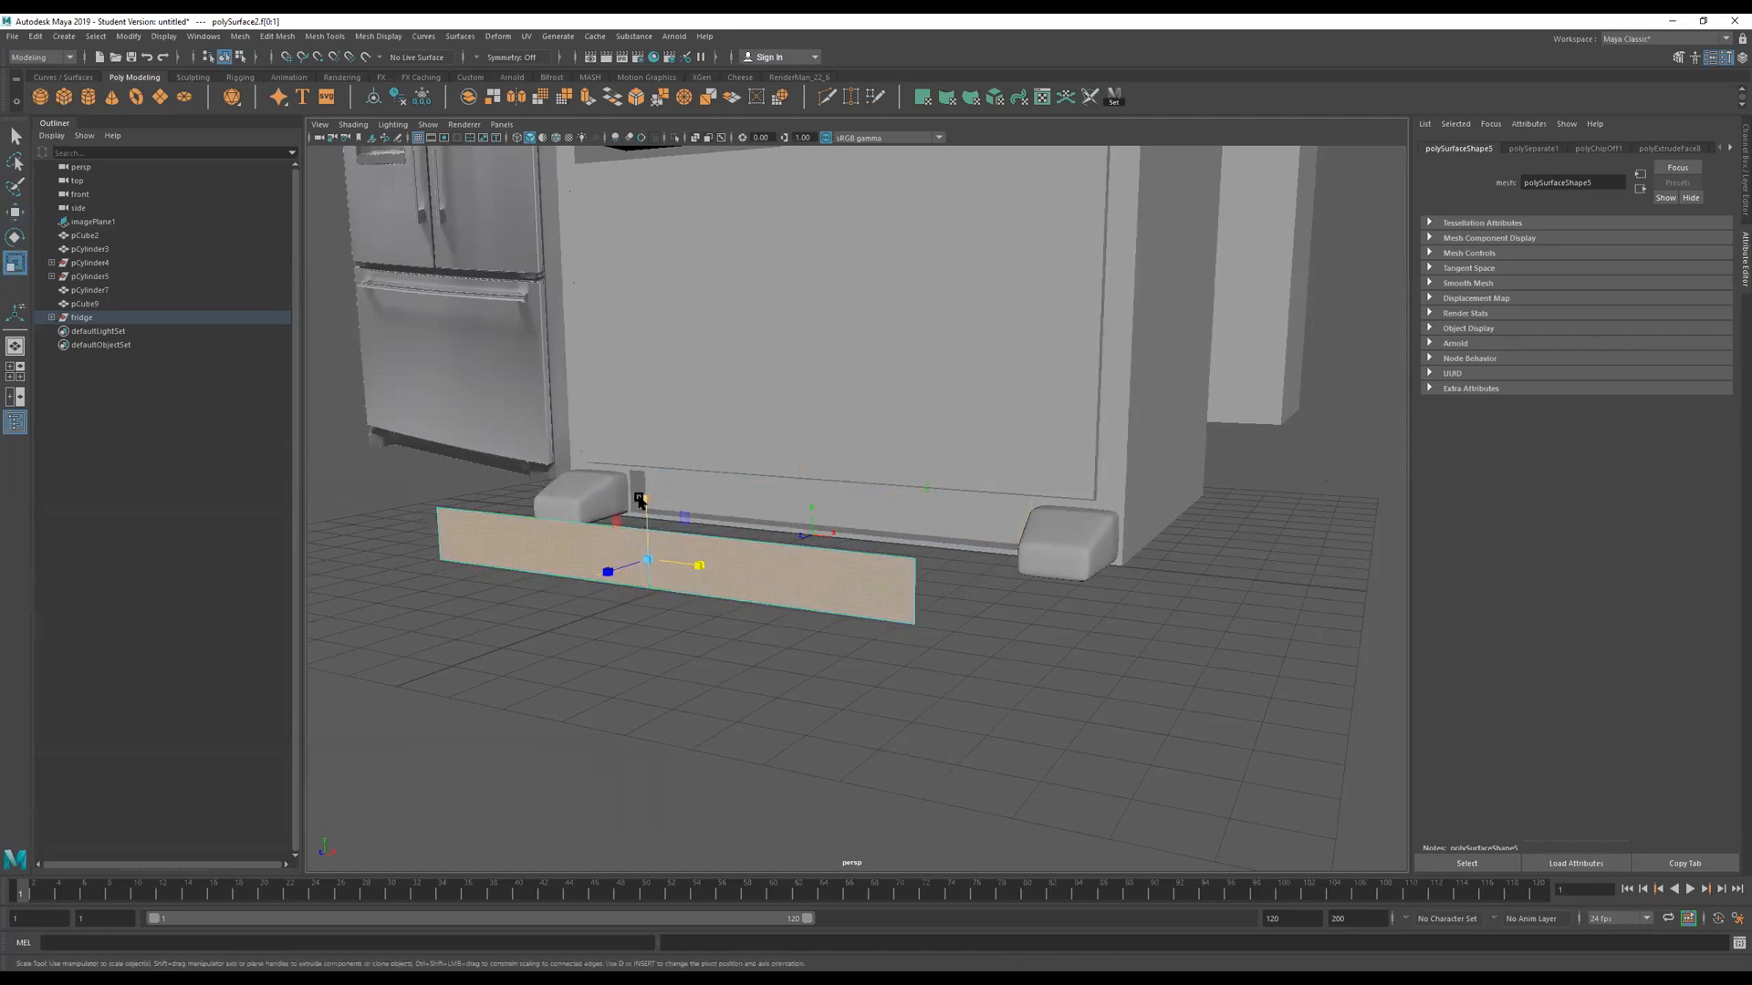
drag(645, 495, 719, 617)
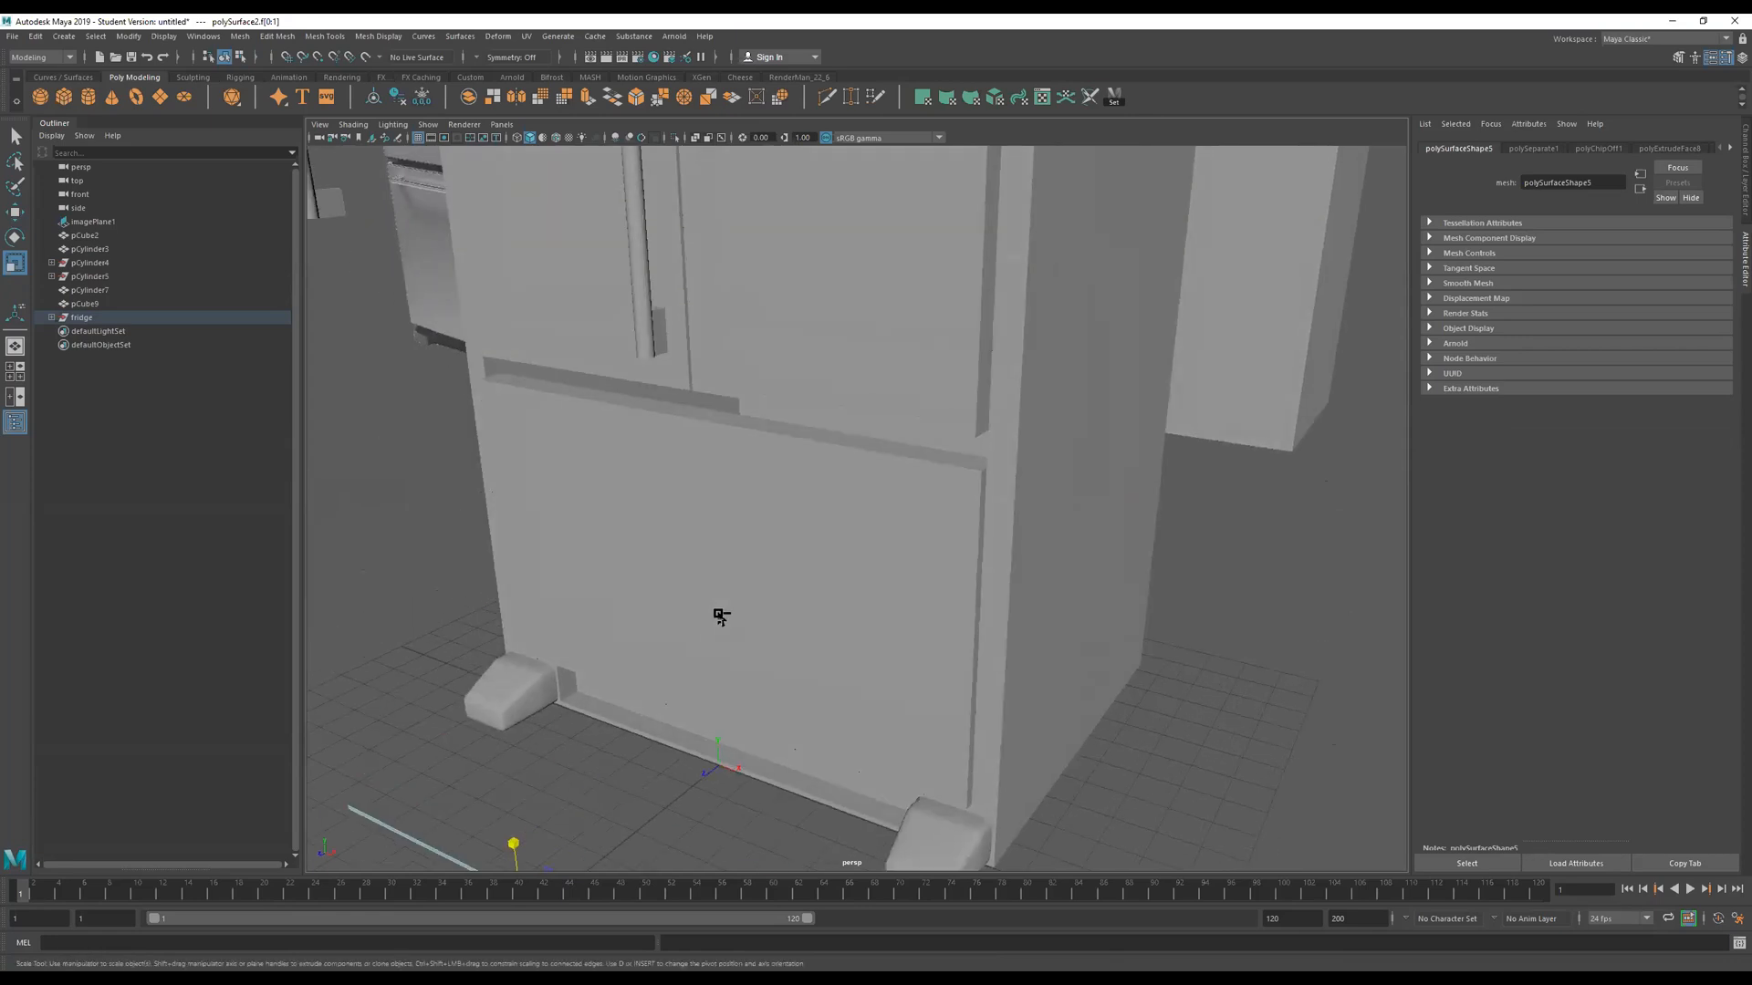
Extrude the flattened strip into a thin horizontal slat and center its pivot.
key(ctrl+e)
alt+middle_drag(720, 617, 761, 503)
drag(482, 620, 443, 645)
right_drag(657, 663, 848, 534)
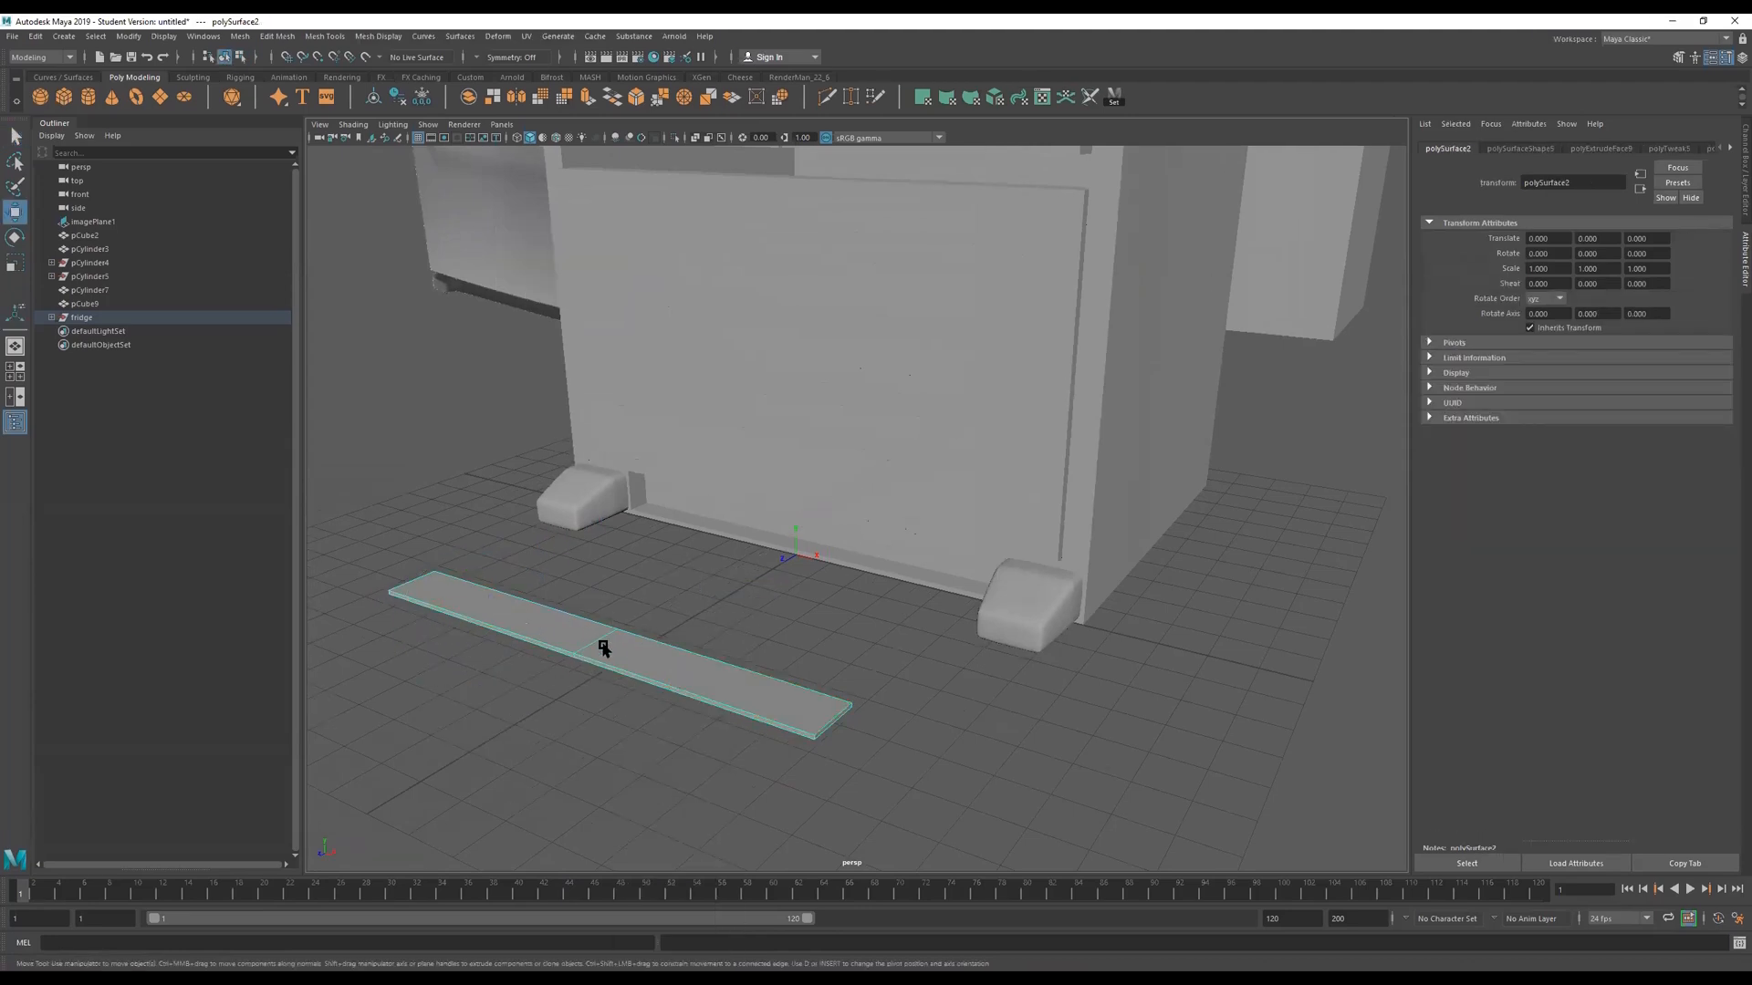
click(376, 98)
Move the slat into the base recess at about Z -0.708 and scale it to about 0.327 in Y and 0.672 in Z.
drag(547, 671, 842, 523)
key(f)
key(r)
drag(854, 447, 877, 575)
drag(808, 529, 857, 472)
Duplicate the slat repeatedly and stack the copies upward across the recess, up to about Y 0.017.
key(w)
key(ctrl+d)
key(ctrl+d)
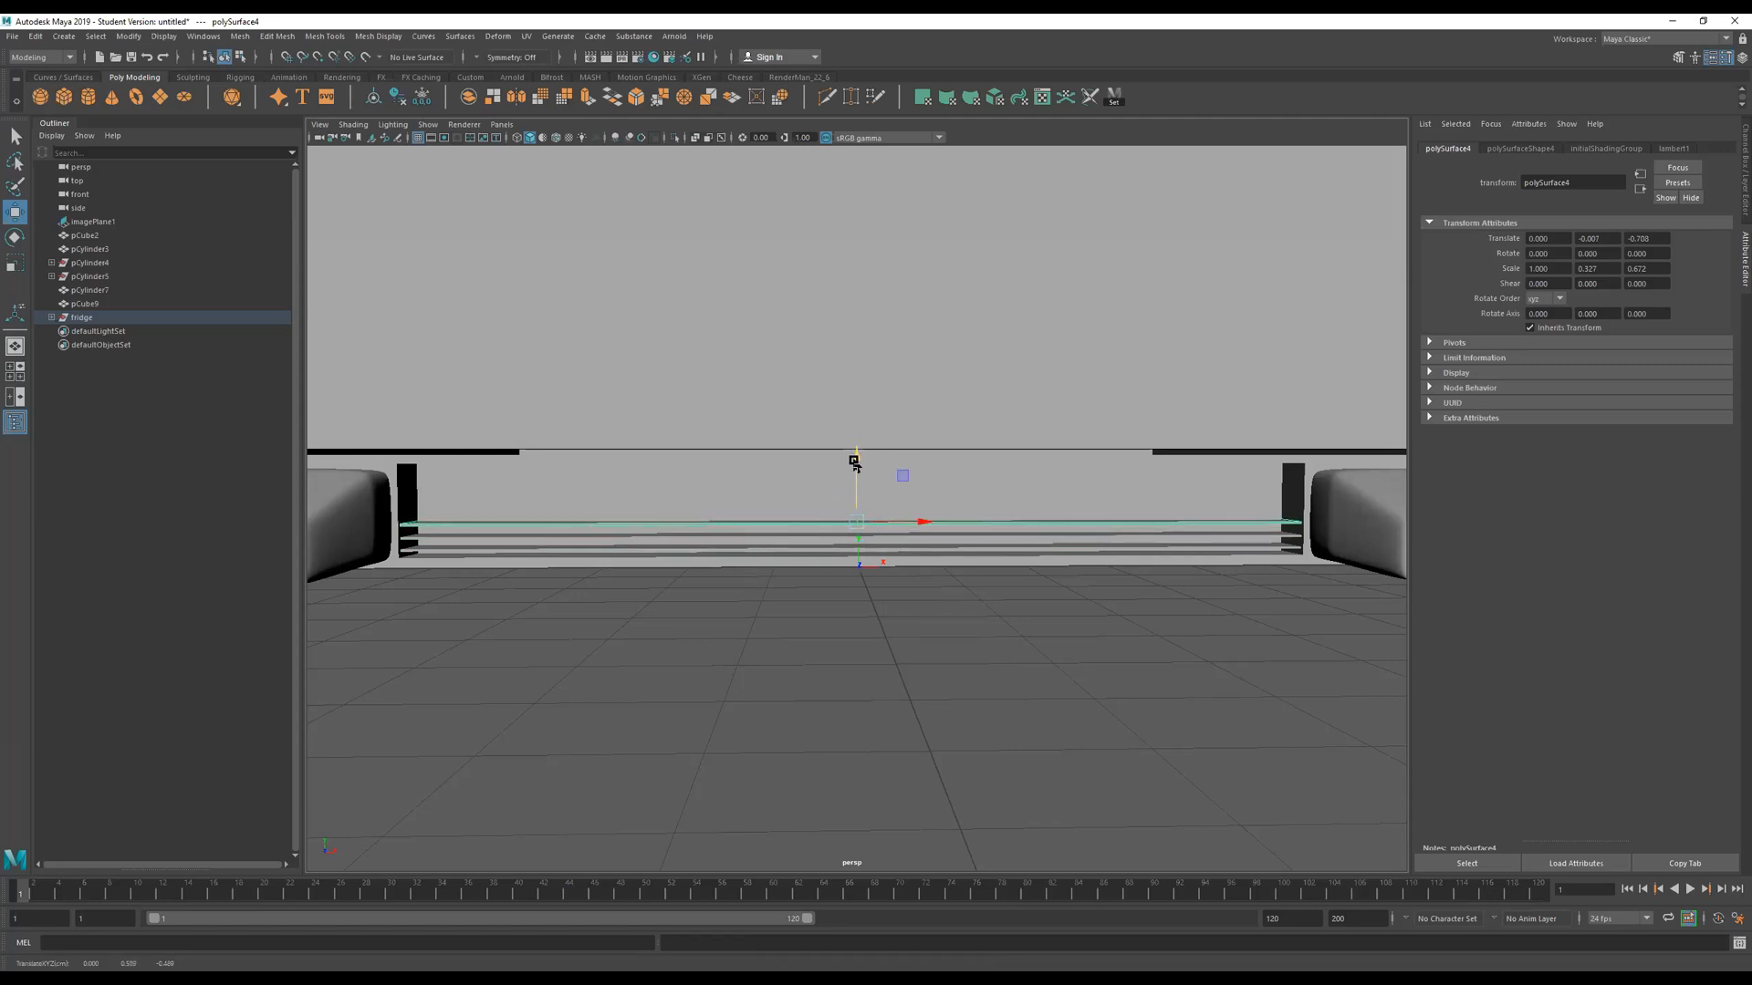
key(ctrl+d)
drag(854, 462, 854, 439)
key(ctrl+d)
key(ctrl+d)
drag(856, 426, 854, 414)
key(ctrl+d)
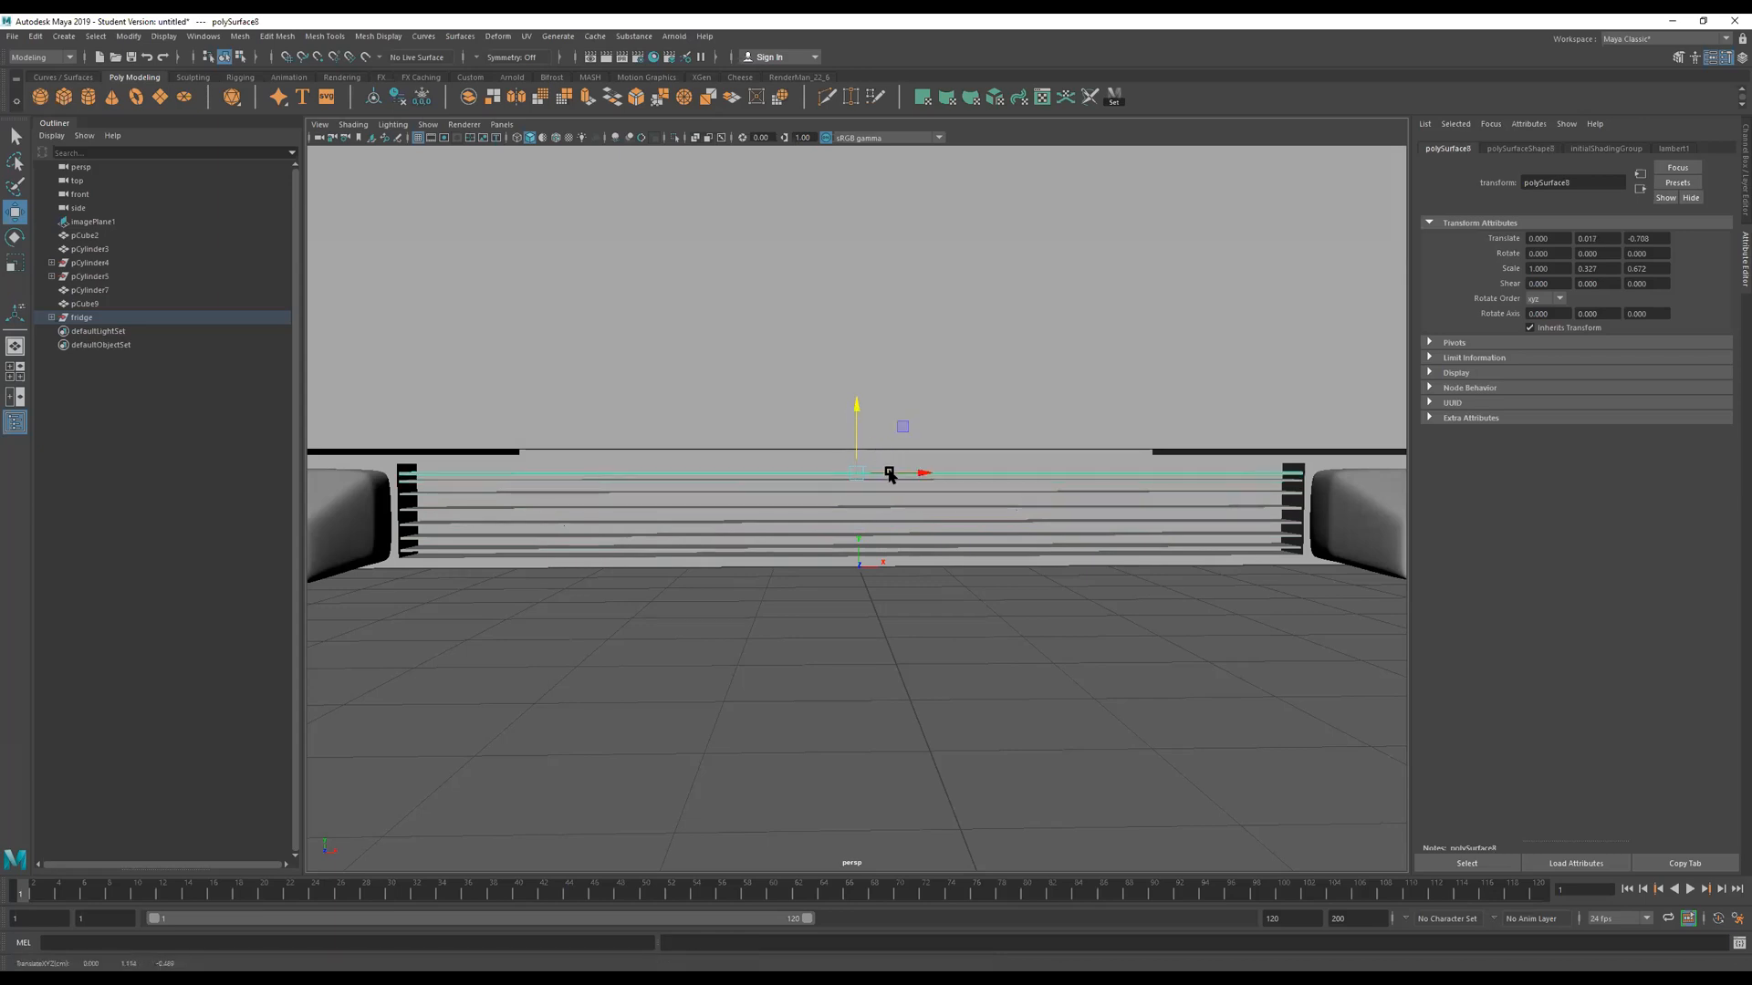
Duplicate the uppermost slat, rotate the copy -90 degrees about Z and shorten it to an X scale of about 0.069.
key(ctrl+d)
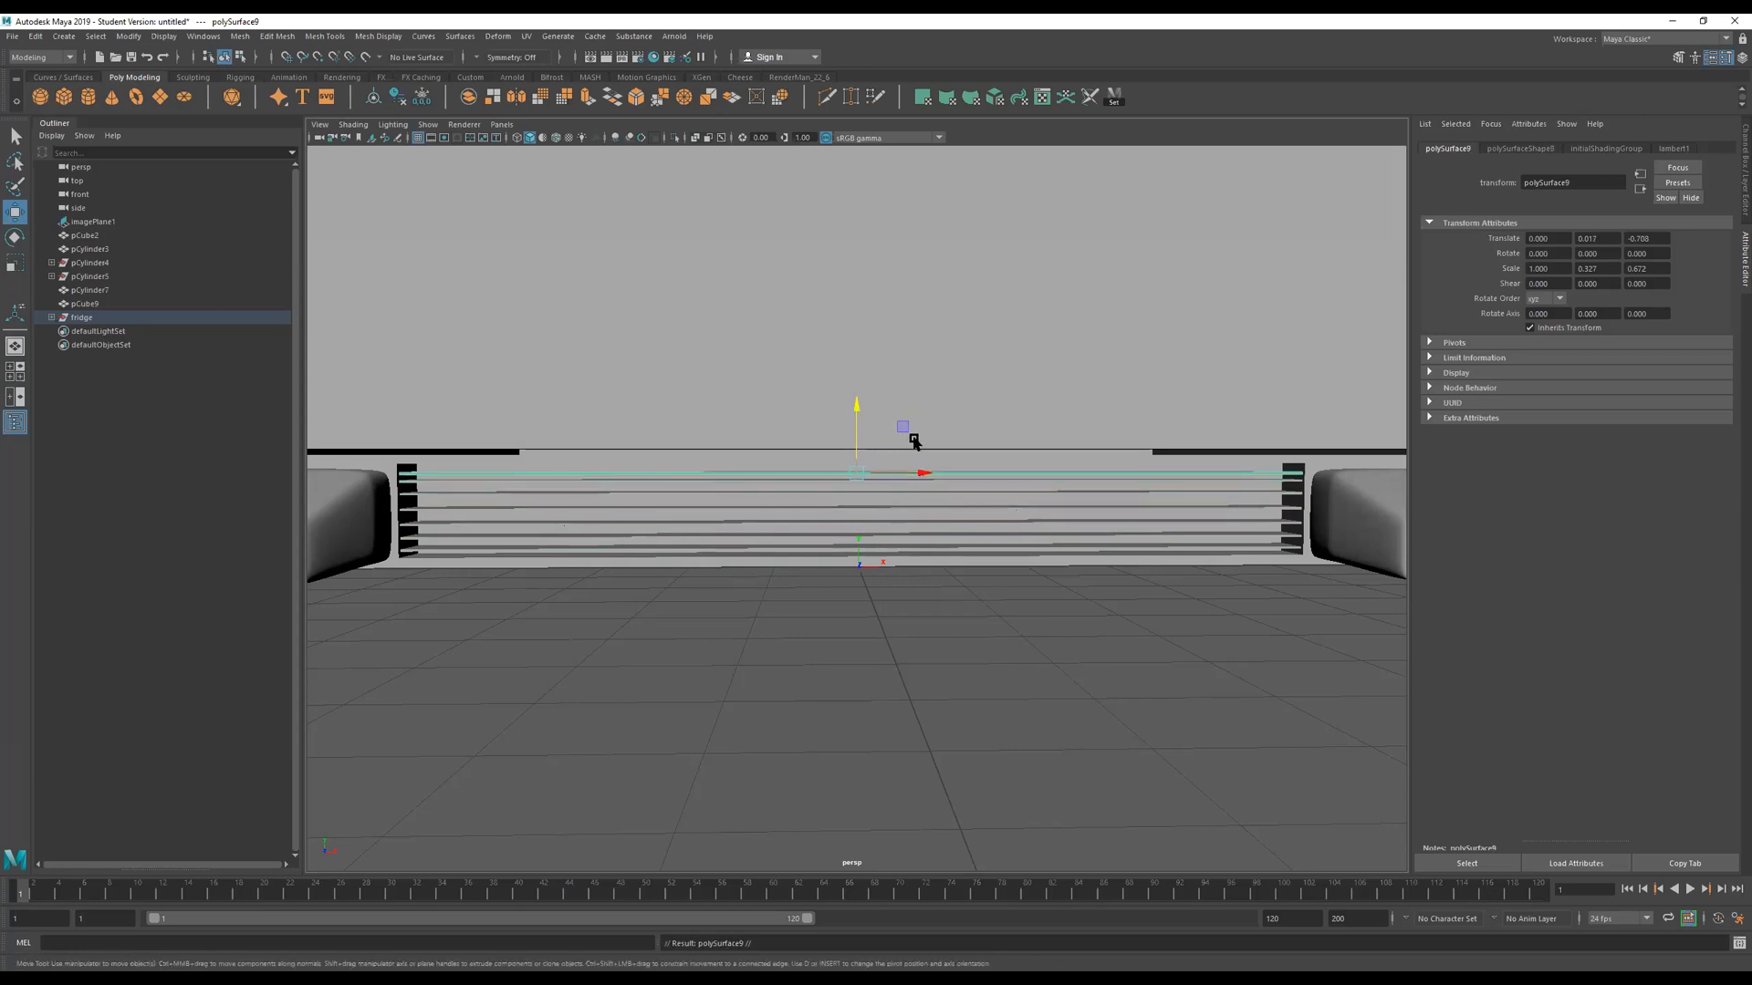
key(e)
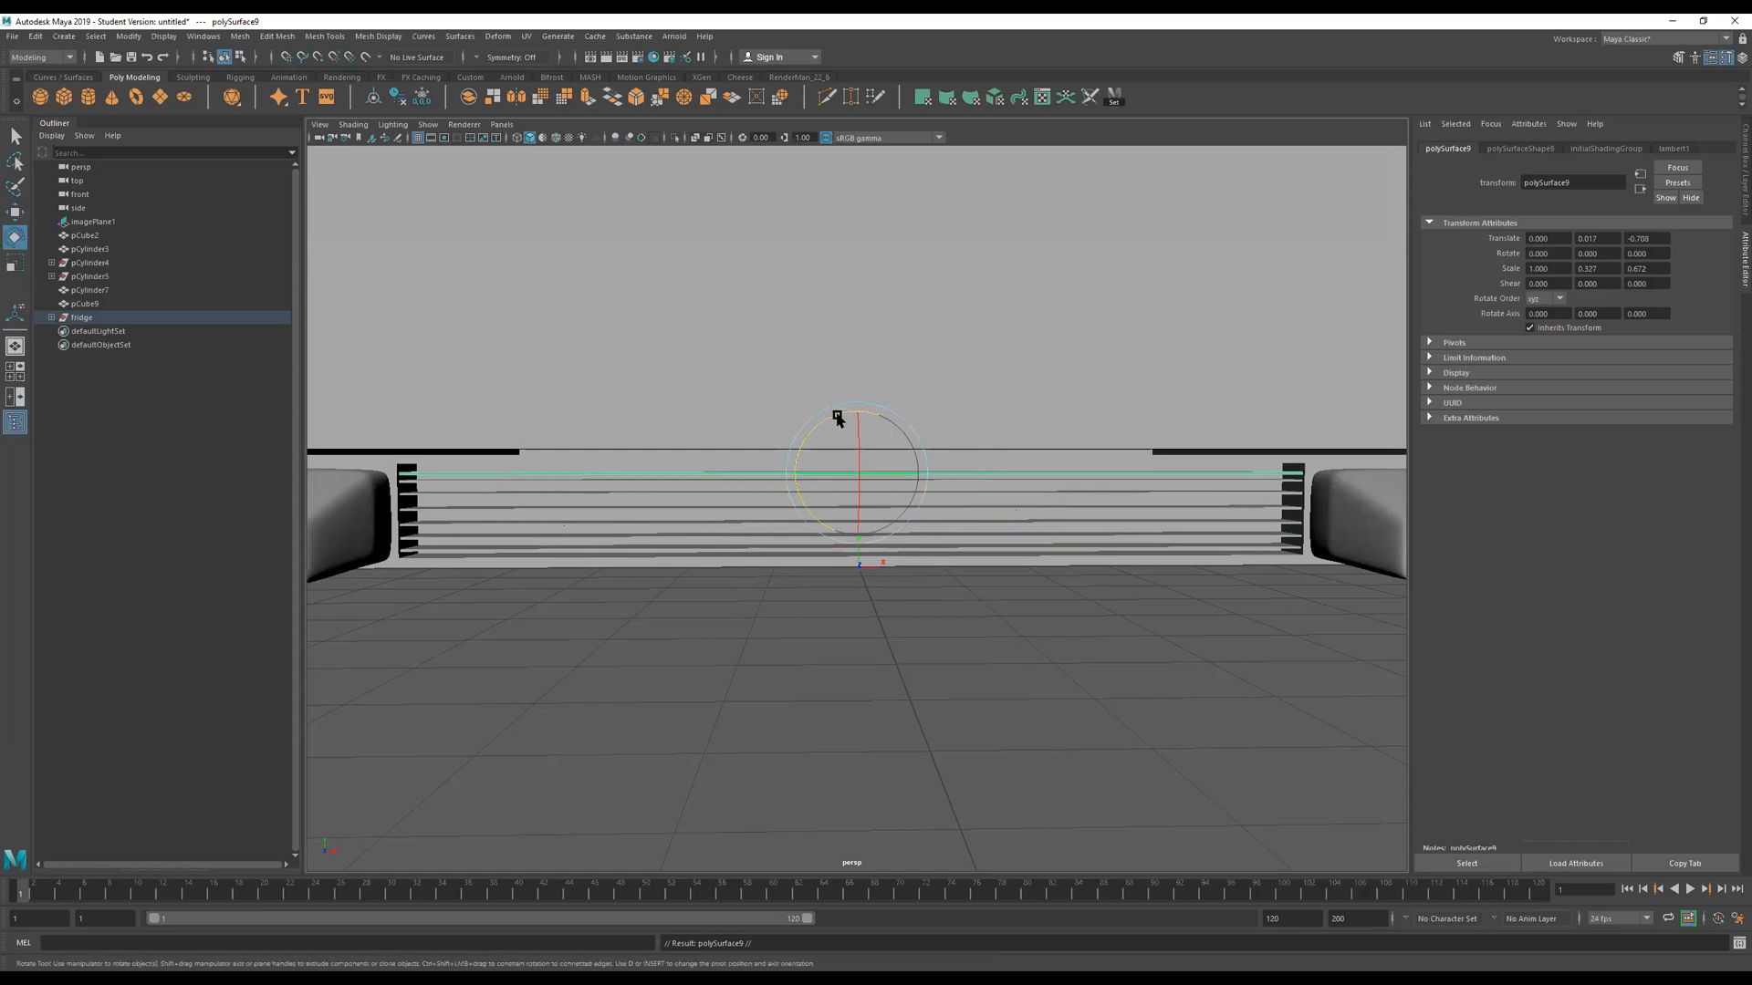
drag(837, 418, 941, 406)
key(r)
drag(860, 534, 851, 476)
key(e)
mouse_move(927, 547)
alt+mouse_down()
mouse_move(895, 578)
mouse_move(891, 551)
mouse_move(930, 560)
alt+mouse_up()
Move the upright slat down to about Y 0.002 and forward across the middle of the horizontal slats.
key(w)
drag(824, 497, 716, 560)
alt+drag(829, 539, 869, 501)
key(r)
key(w)
alt+right_drag(868, 501, 1083, 501)
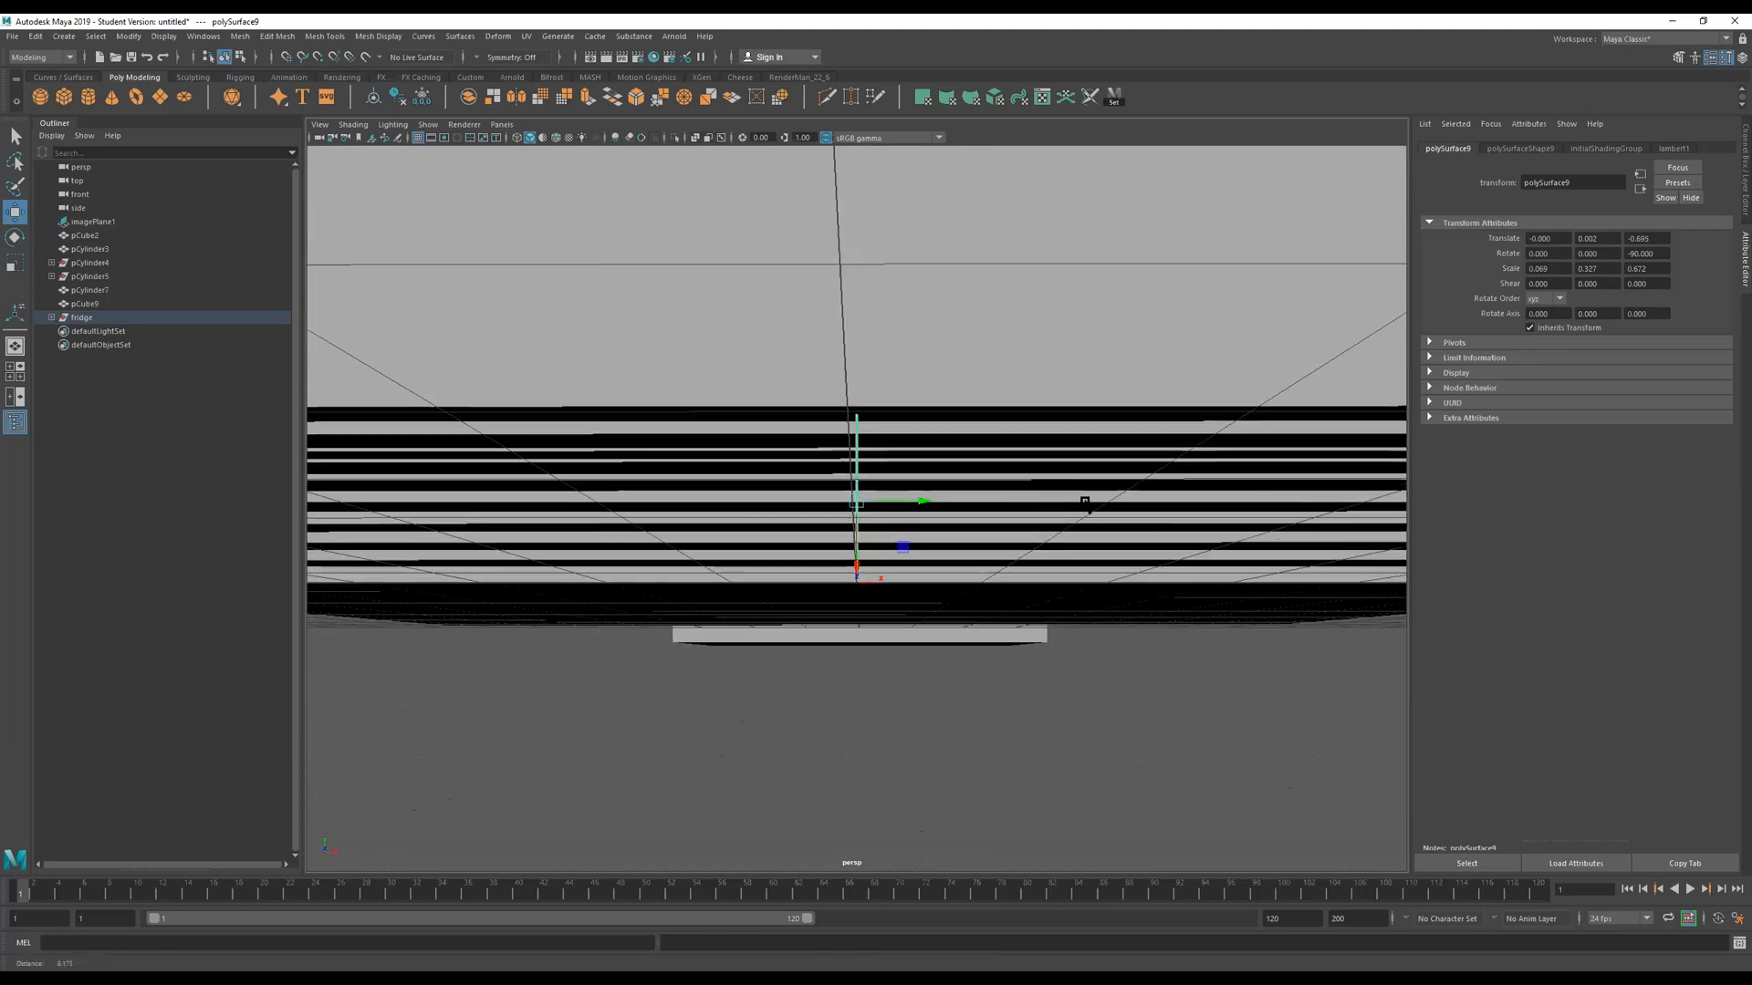
Shorten the upright slat to an X scale of about 0.062 and set it back to about Z -0.711.
alt+drag(1083, 501, 1064, 540)
alt+drag(952, 523, 884, 512)
key(r)
drag(852, 573, 851, 559)
key(w)
mouse_move(848, 510)
mouse_down()
mouse_move(829, 561)
mouse_move(844, 519)
mouse_up()
key(ctrl+z)
alt+right_drag(961, 523, 845, 526)
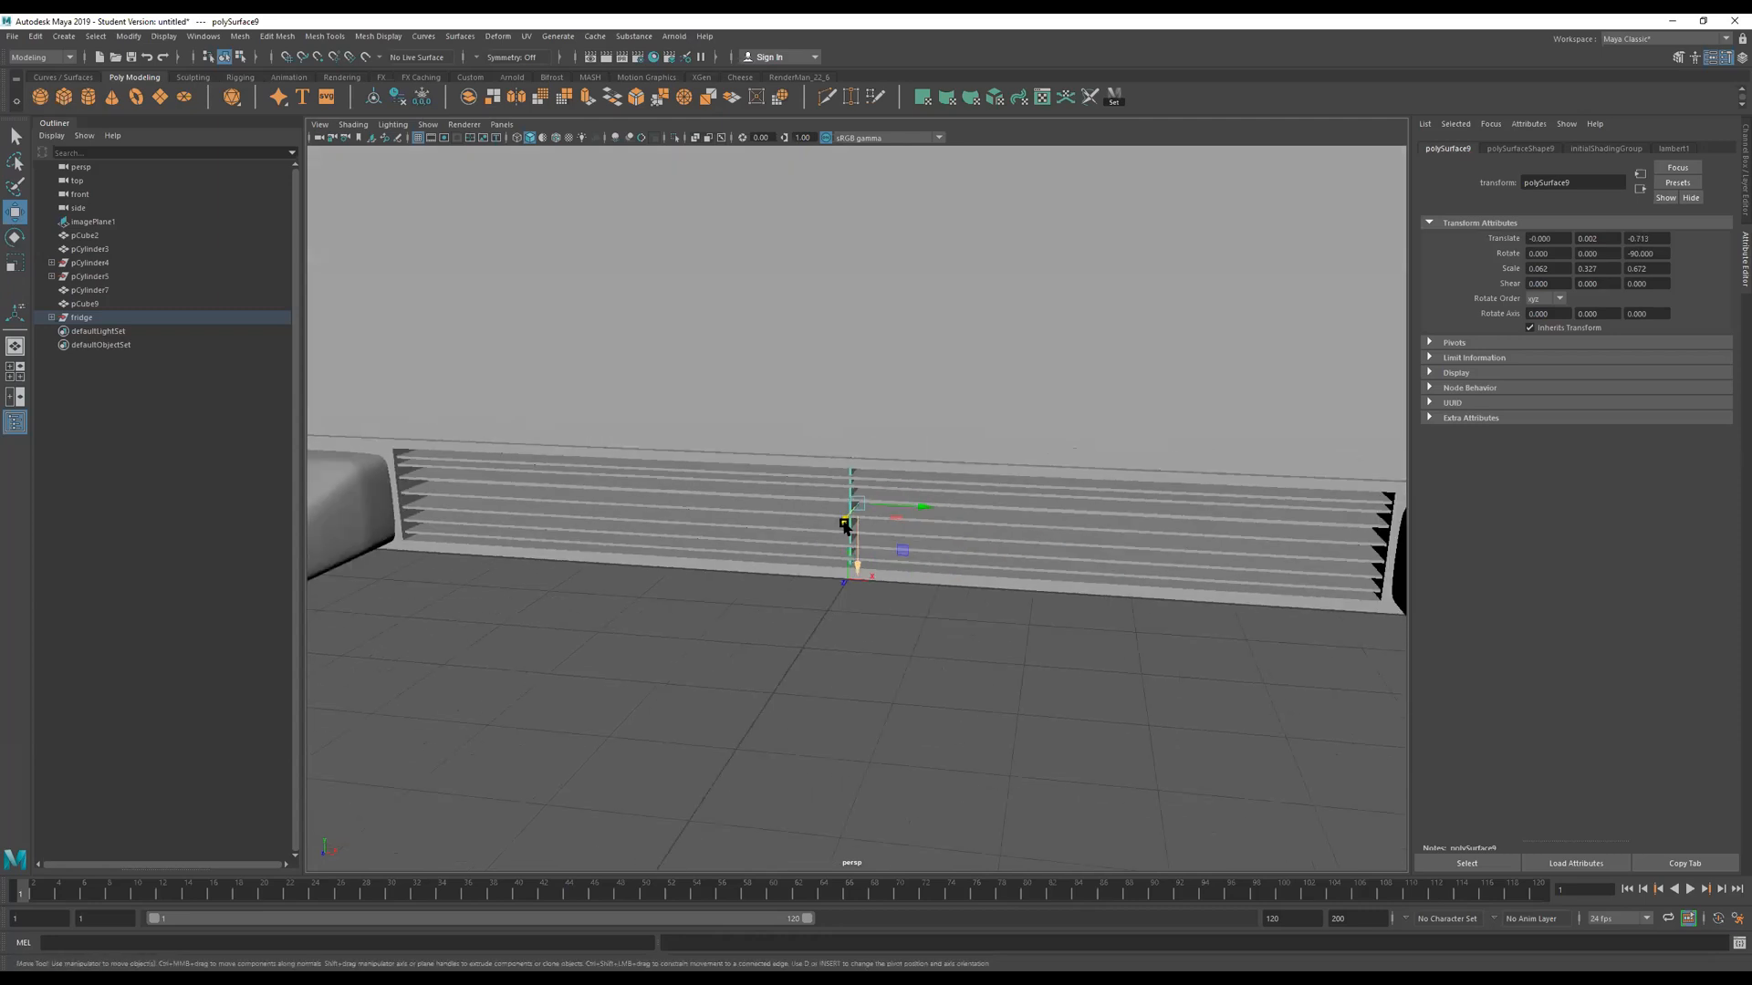
Duplicate the upright slat repeatedly and space six uprights across the width of the base grille.
drag(921, 509, 861, 522)
key(ctrl+d)
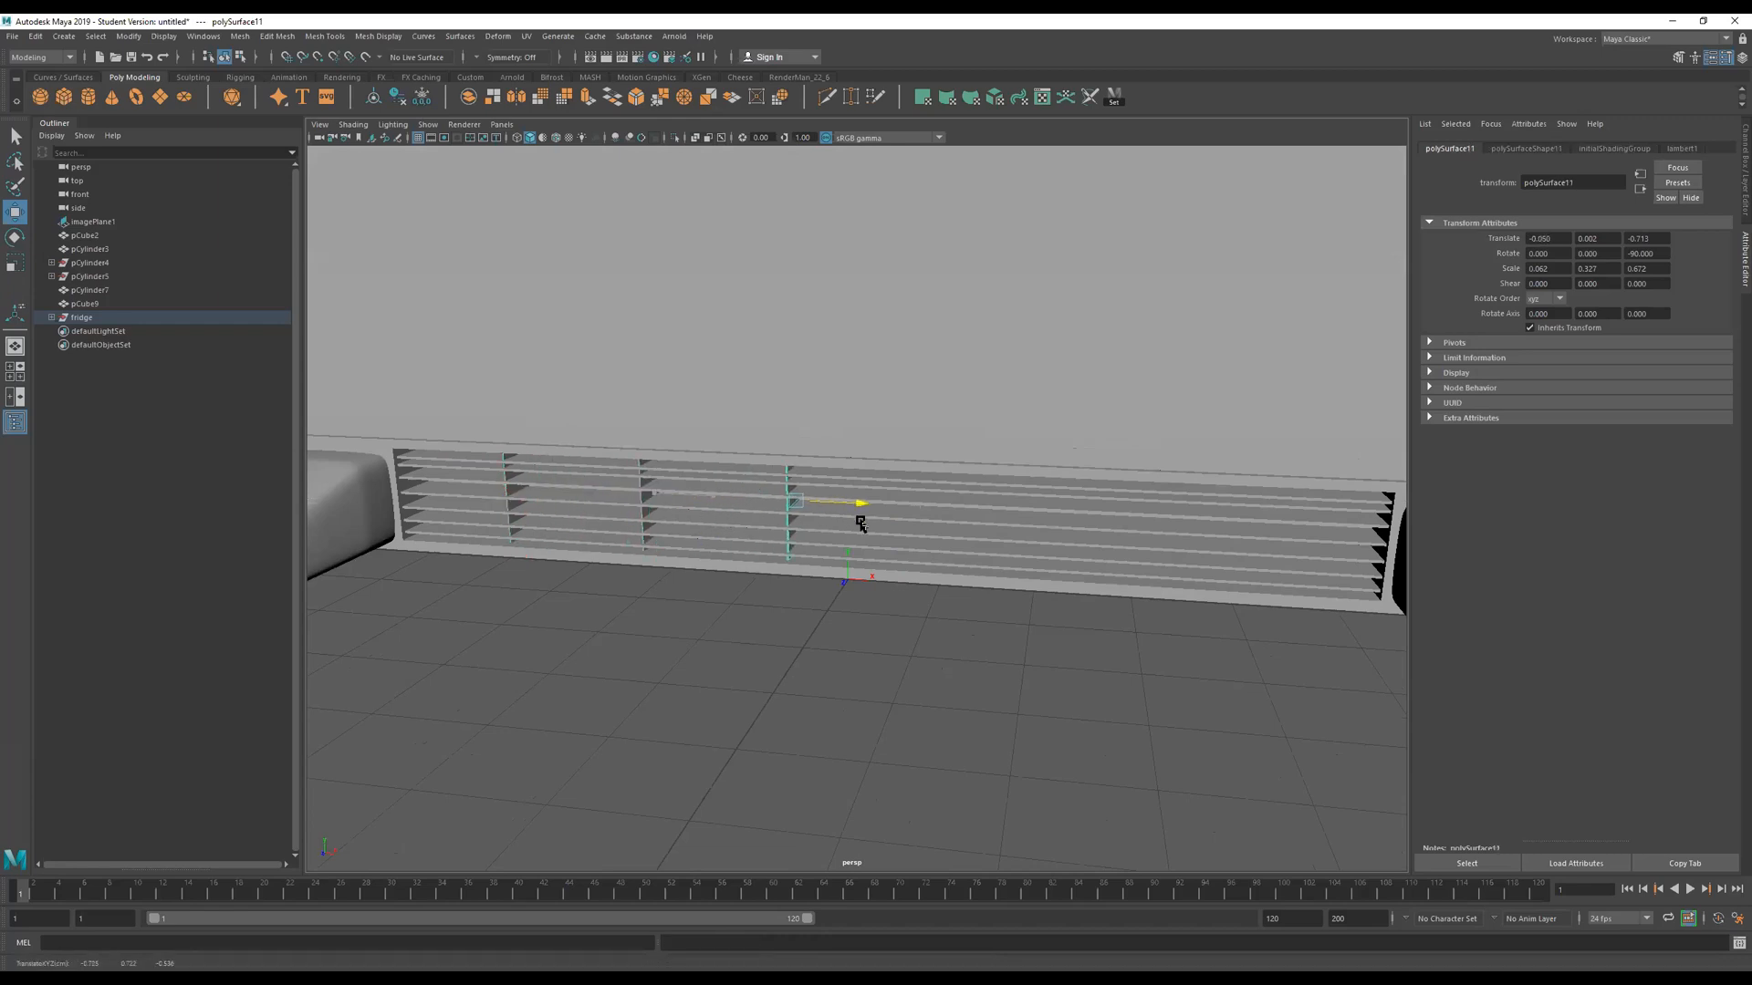
click(643, 498)
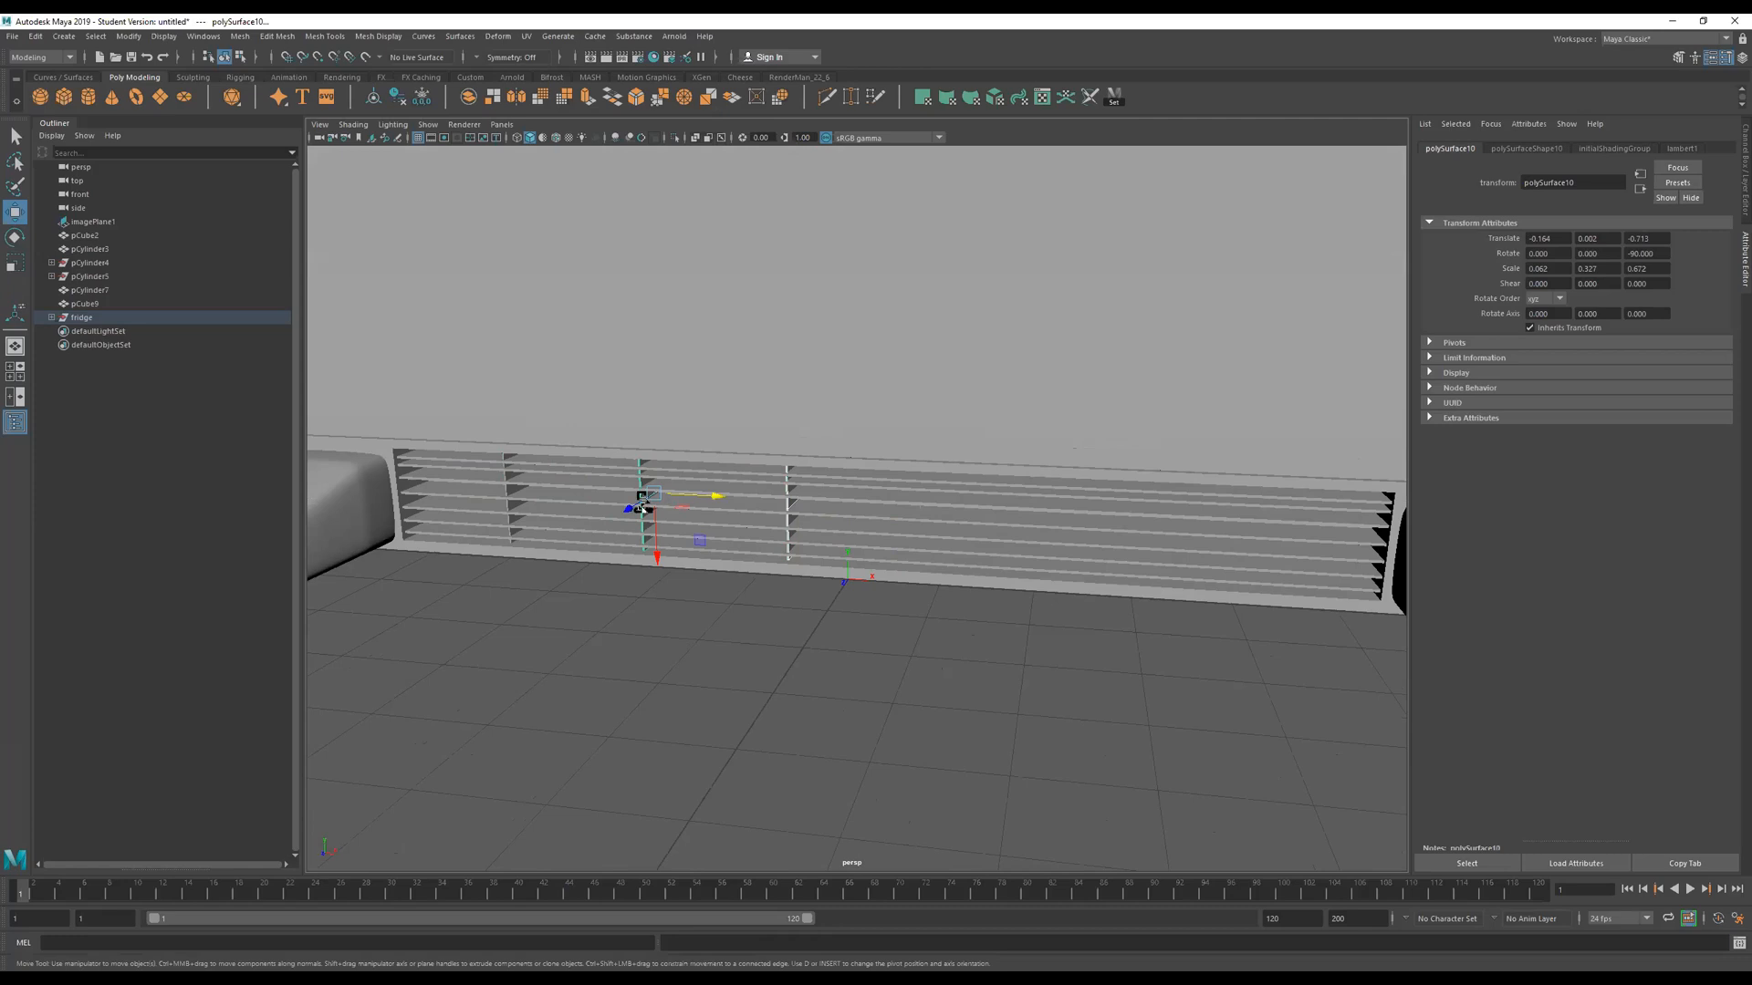
click(510, 489)
shift+drag(597, 493, 992, 530)
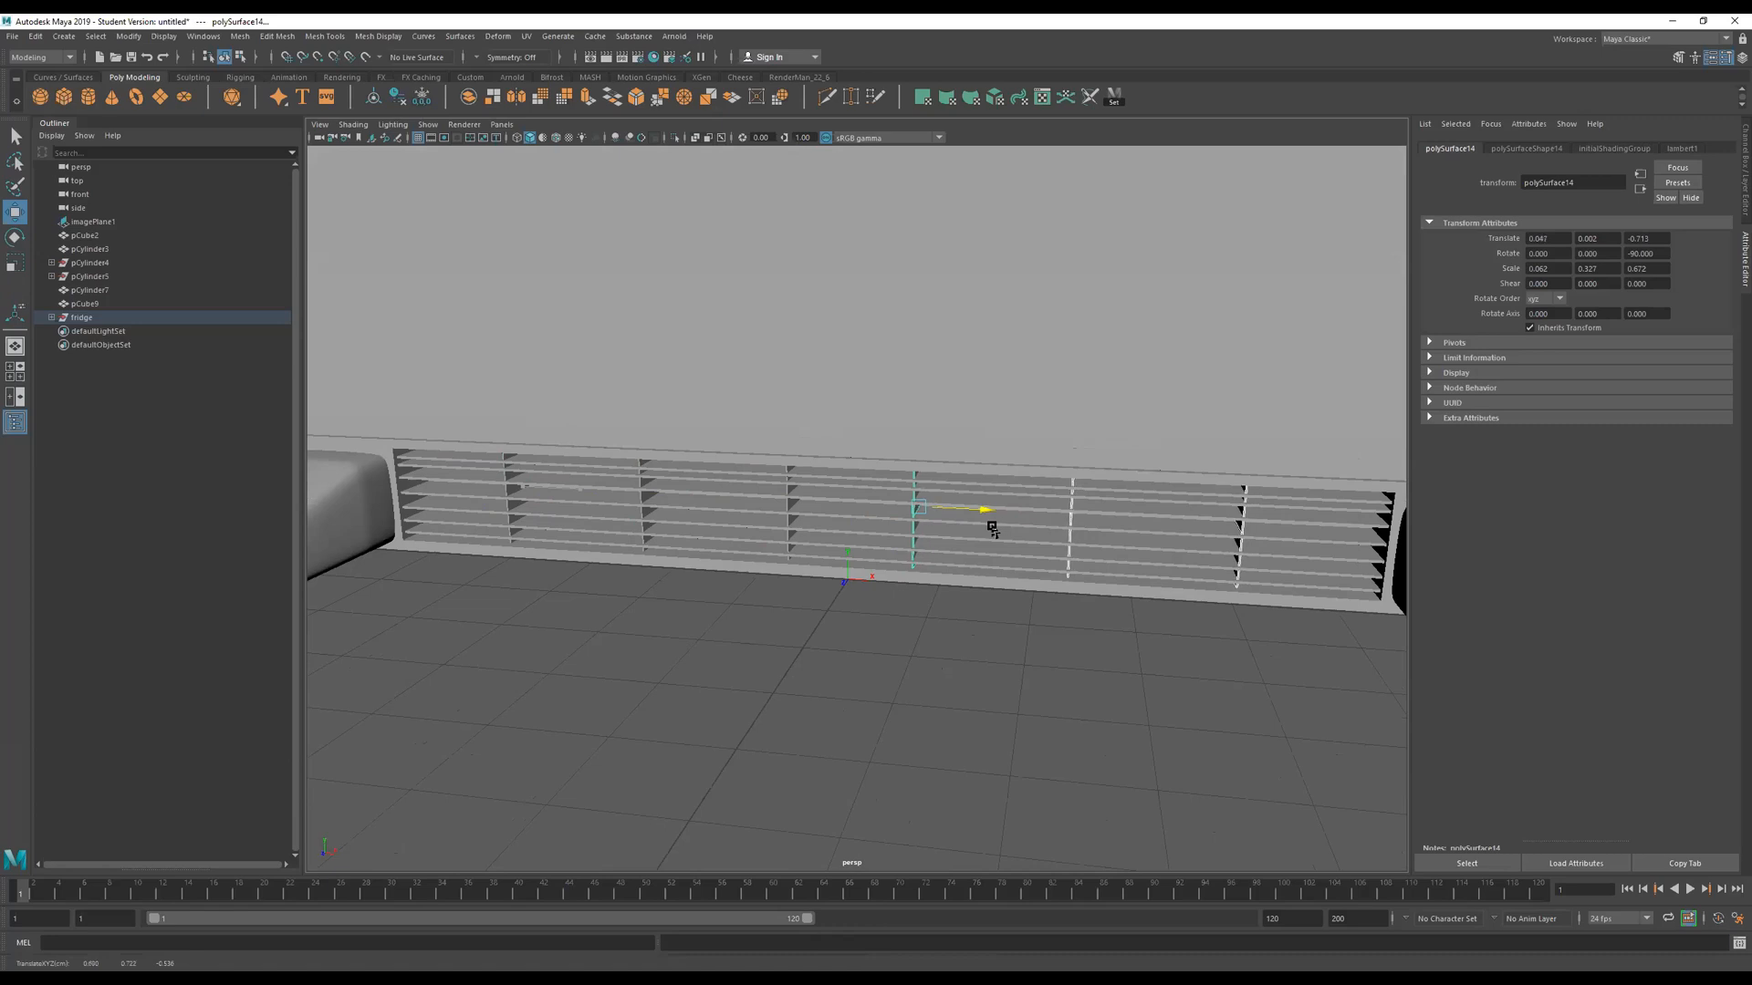
scroll(993, 511, down, 6)
alt+drag(1090, 484, 1017, 573)
click(1286, 559)
Isolate the cabinet body from the other refrigerator parts.
scroll(1095, 552, down, 4)
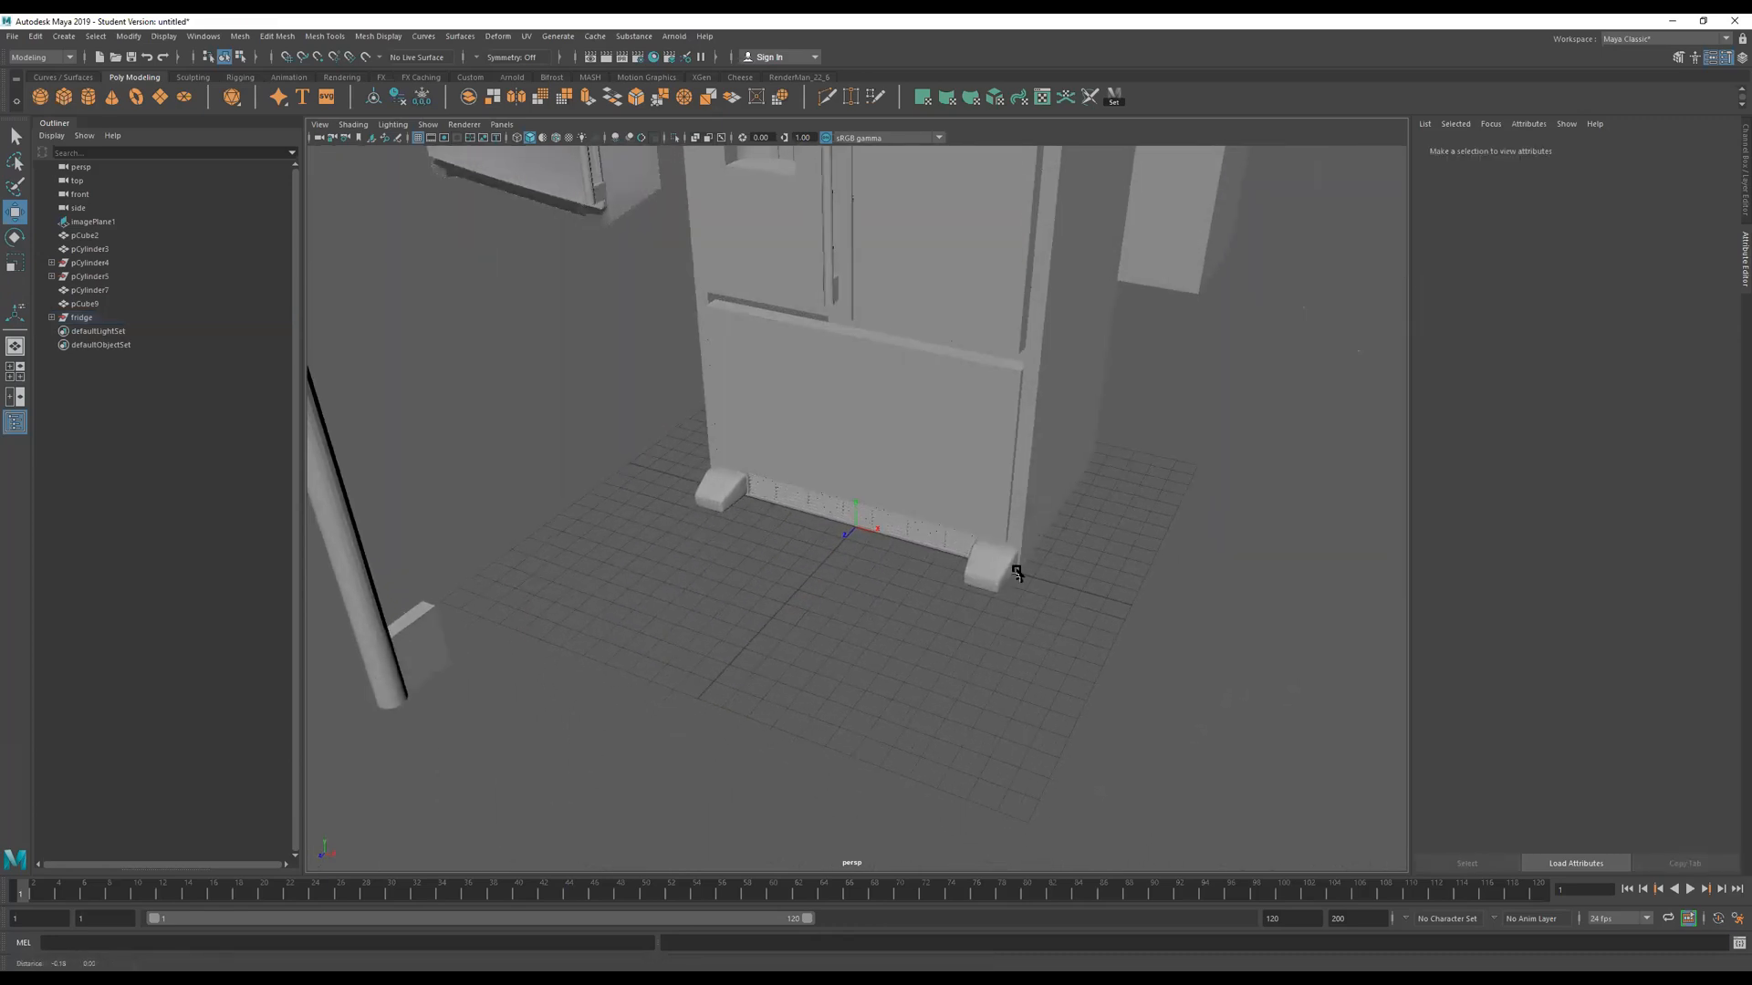
alt+middle_drag(949, 511, 931, 708)
alt+drag(931, 708, 946, 636)
scroll(947, 622, down, 5)
click(1009, 406)
alt+drag(1025, 375, 958, 375)
alt+right_drag(958, 374, 1223, 367)
alt+middle_drag(1135, 370, 979, 588)
alt+right_drag(755, 518, 1048, 465)
alt+drag(1048, 465, 967, 488)
key(f)
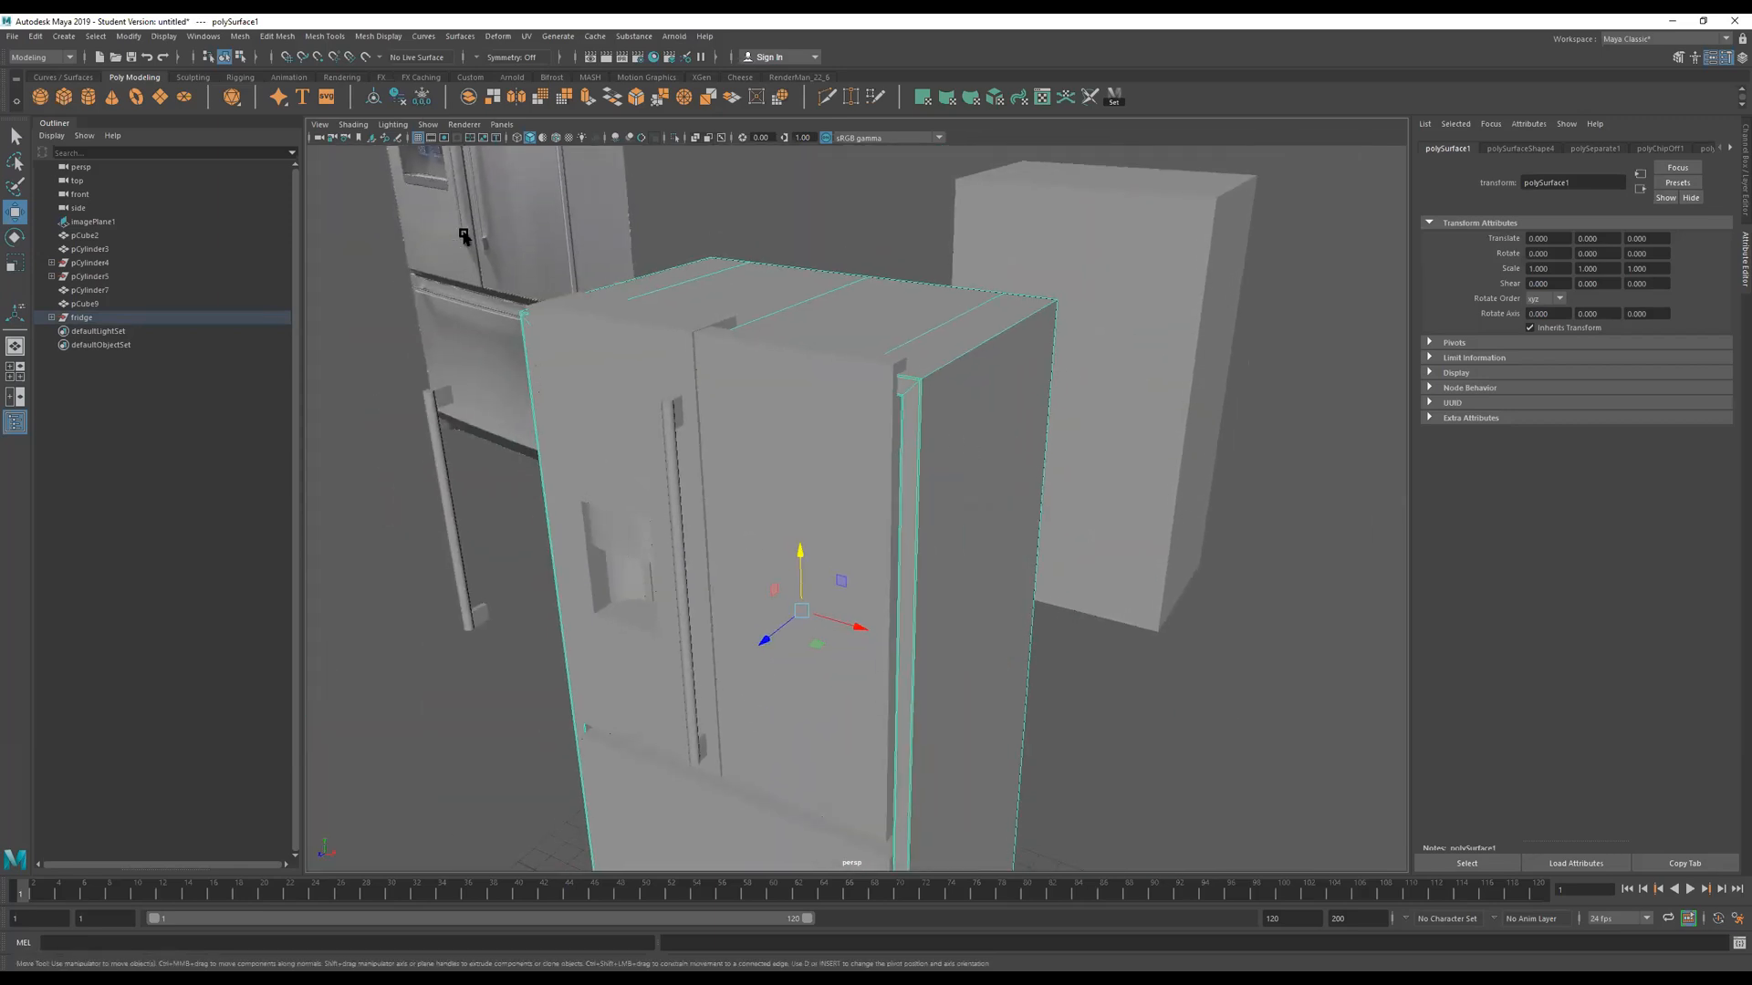
click(674, 137)
Delete the surplus edge along the inner front rim at the cabinet's upper corner.
alt+drag(893, 328, 912, 449)
alt+right_drag(911, 450, 1189, 457)
mouse_move(939, 499)
alt+mouse_down()
mouse_move(936, 476)
mouse_move(932, 520)
alt+mouse_up()
right_drag(886, 598, 825, 351)
click(924, 606)
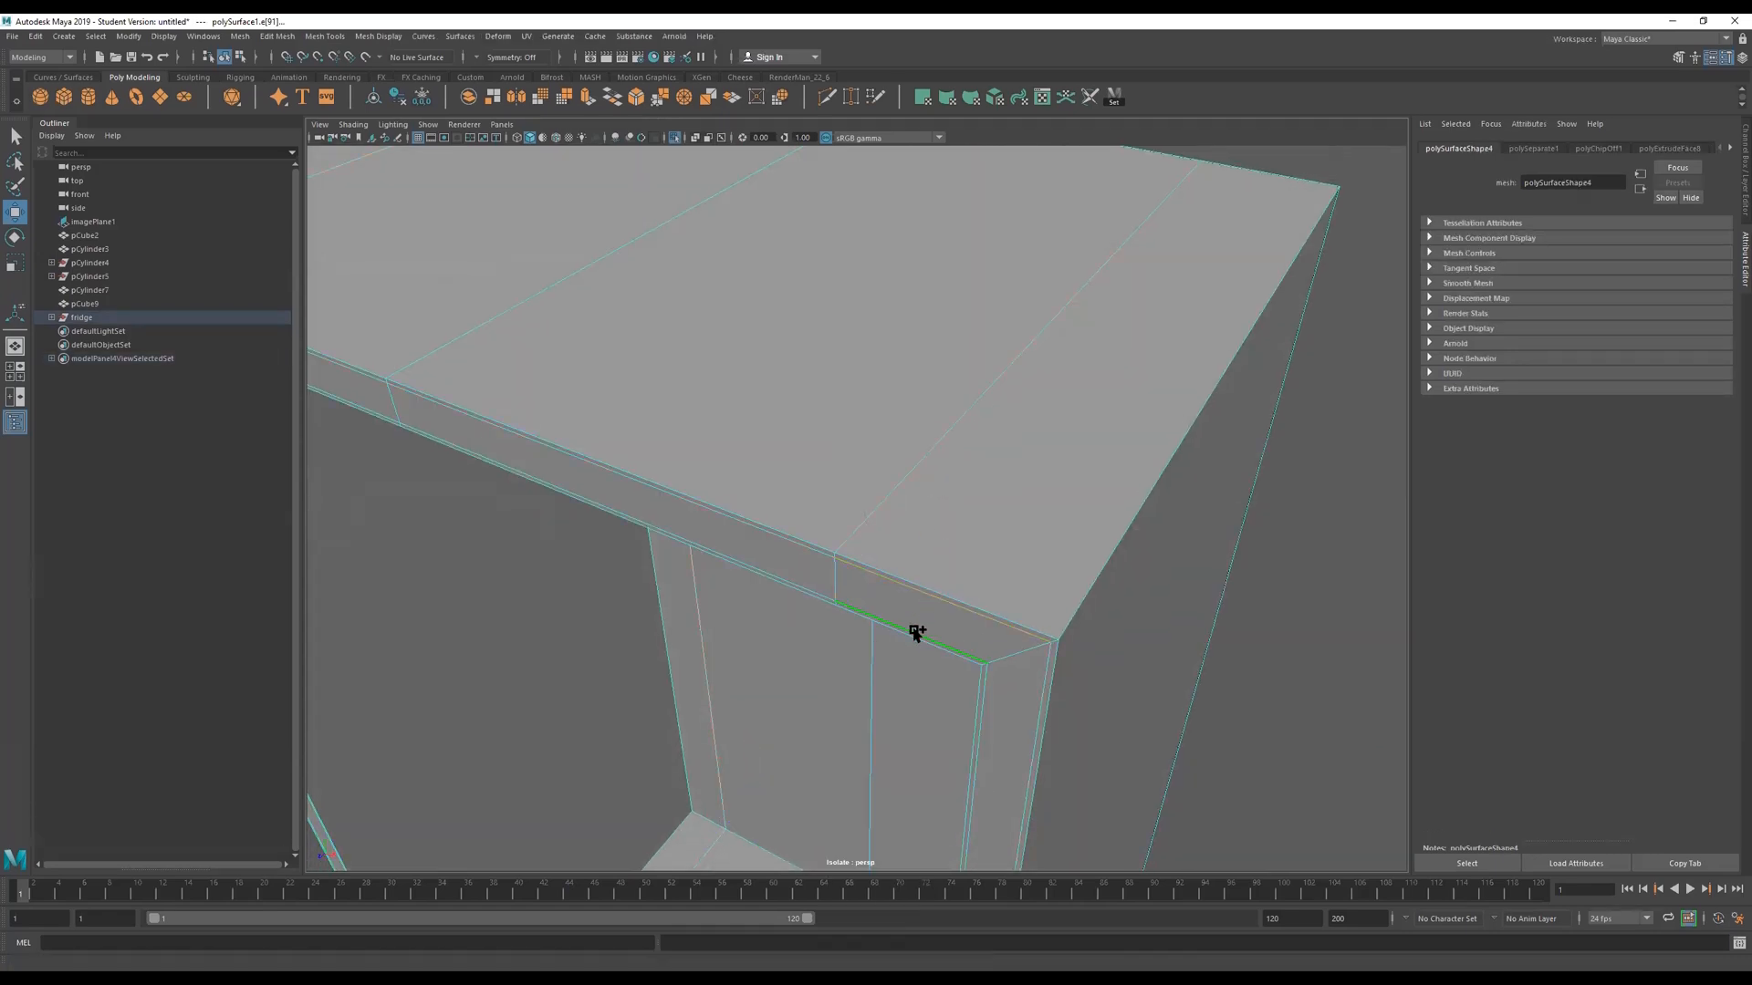
shift+right_drag(915, 634, 801, 661)
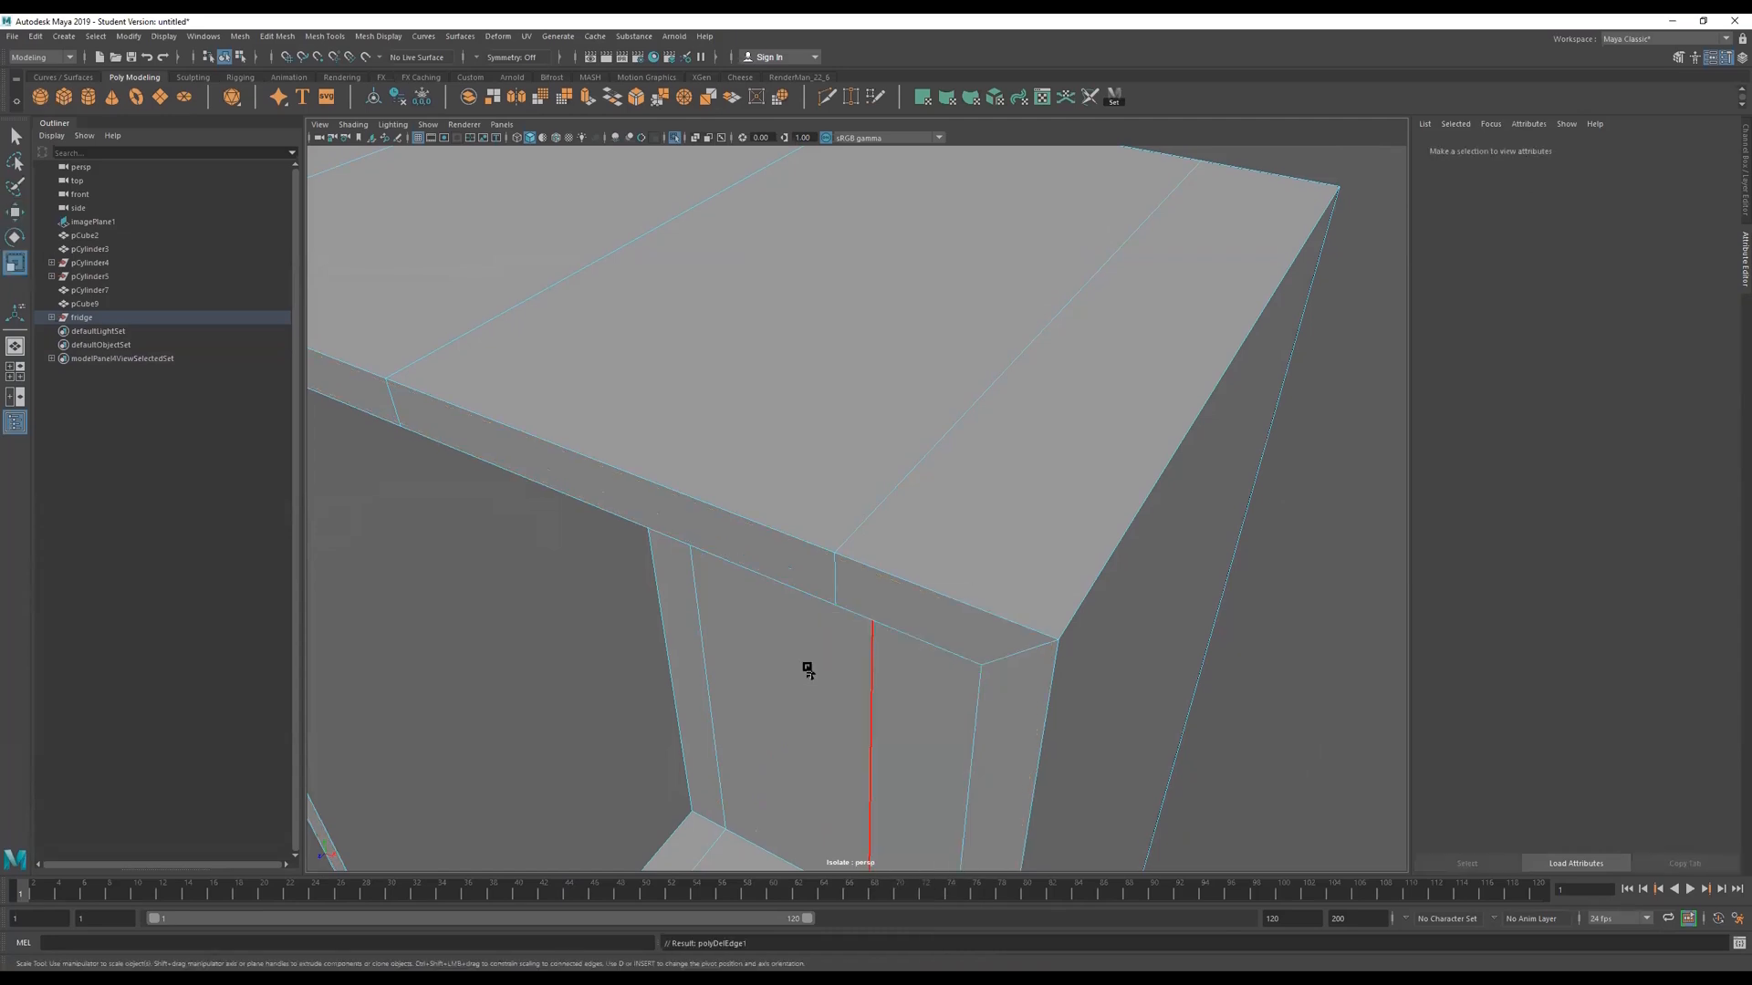
Select the cabinet's edges except its middle divisions and try extruding them with added thickness.
scroll(1027, 636, down, 5)
alt+drag(989, 582, 1019, 550)
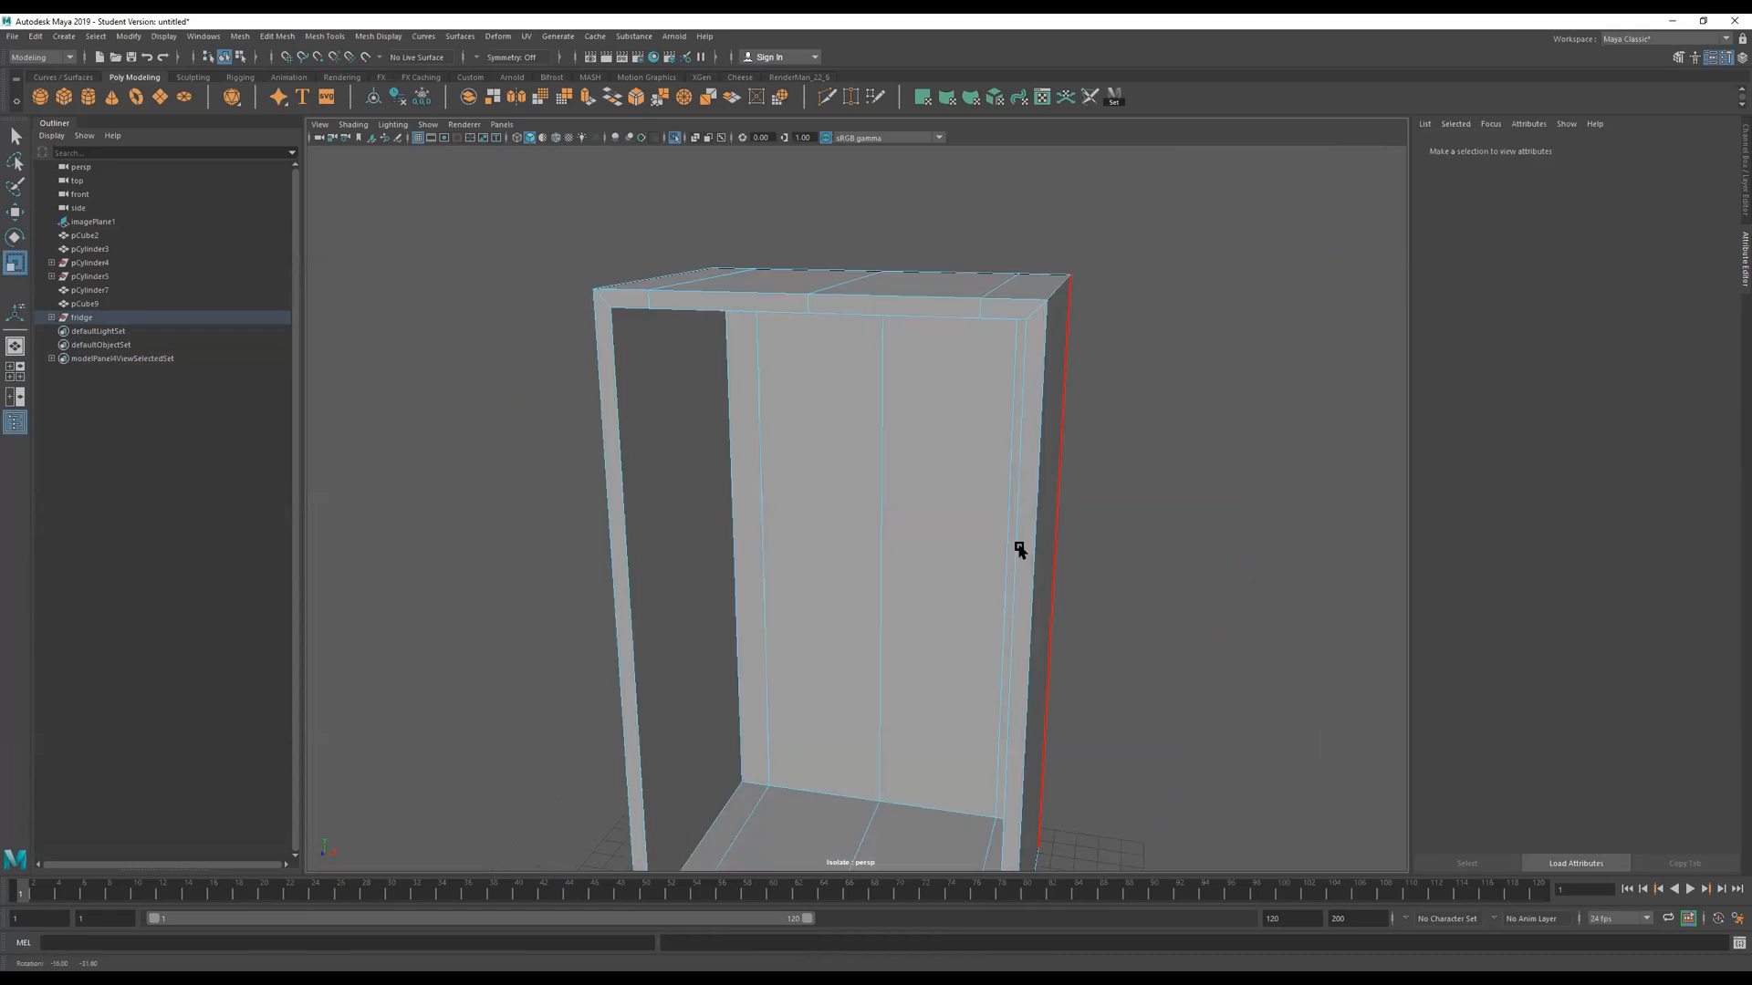
scroll(1019, 549, down, 5)
drag(558, 311, 1148, 856)
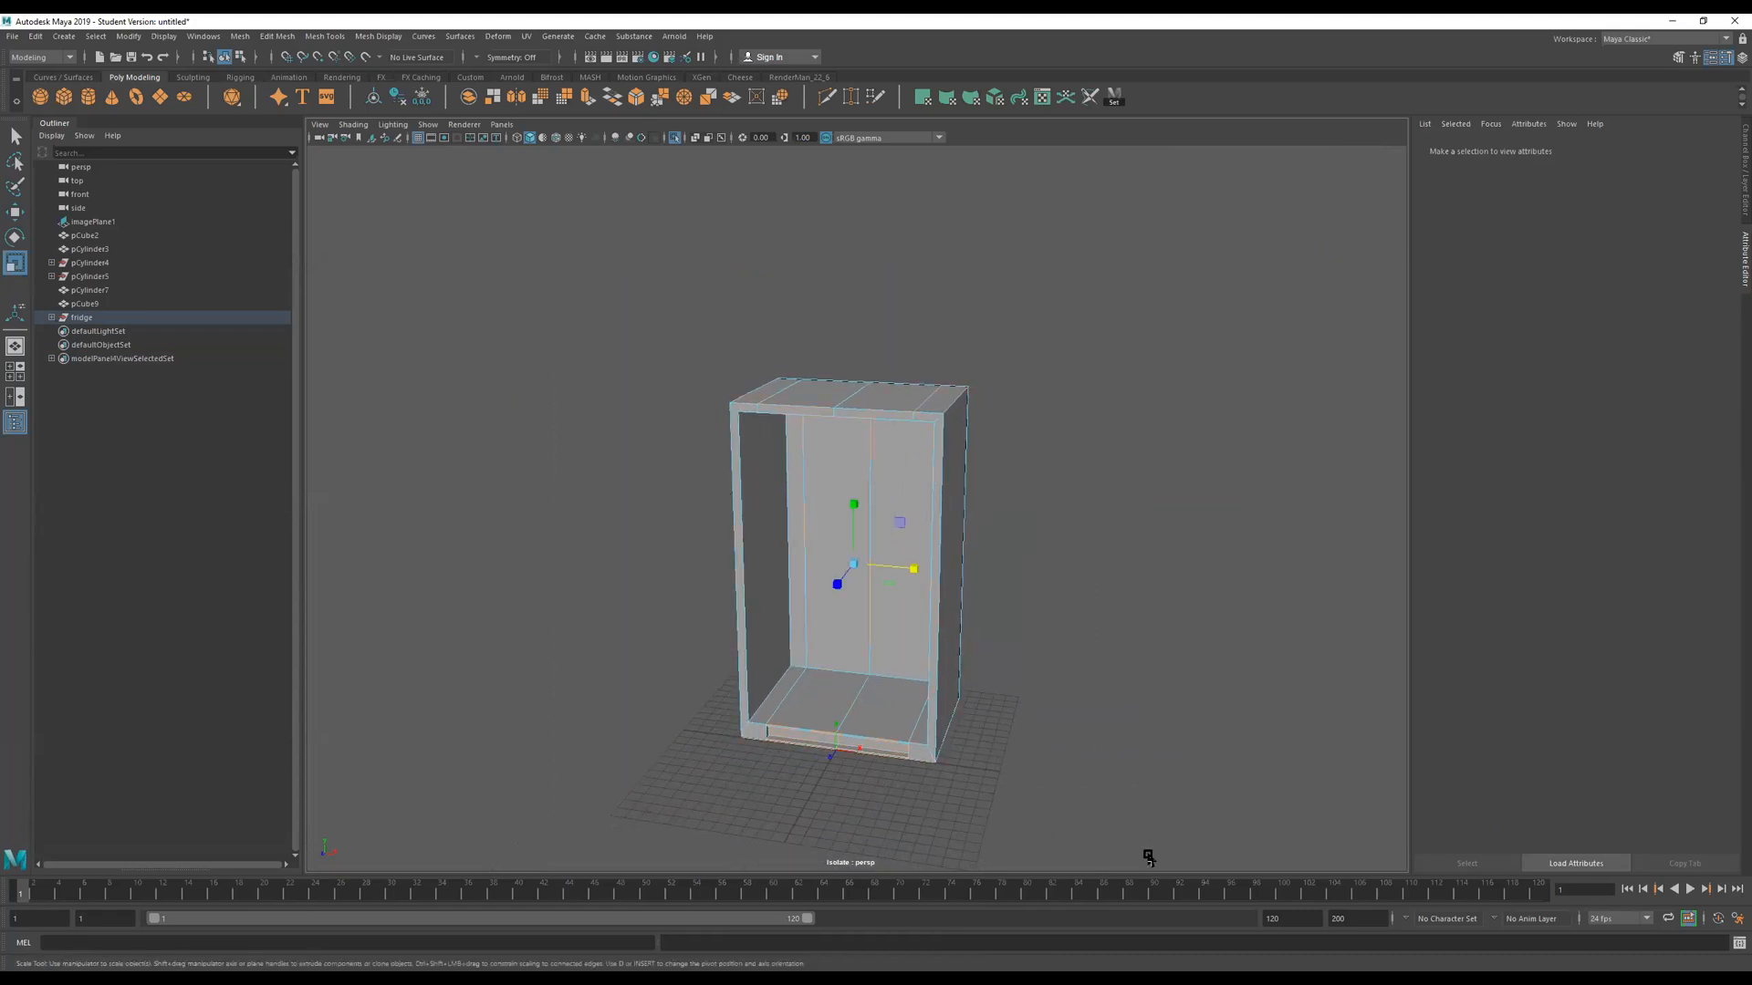
alt+drag(993, 691, 904, 628)
mouse_move(827, 532)
alt+mouse_down()
mouse_move(904, 516)
mouse_move(876, 529)
mouse_move(887, 487)
mouse_move(847, 532)
mouse_move(812, 520)
alt+mouse_up()
click(880, 491)
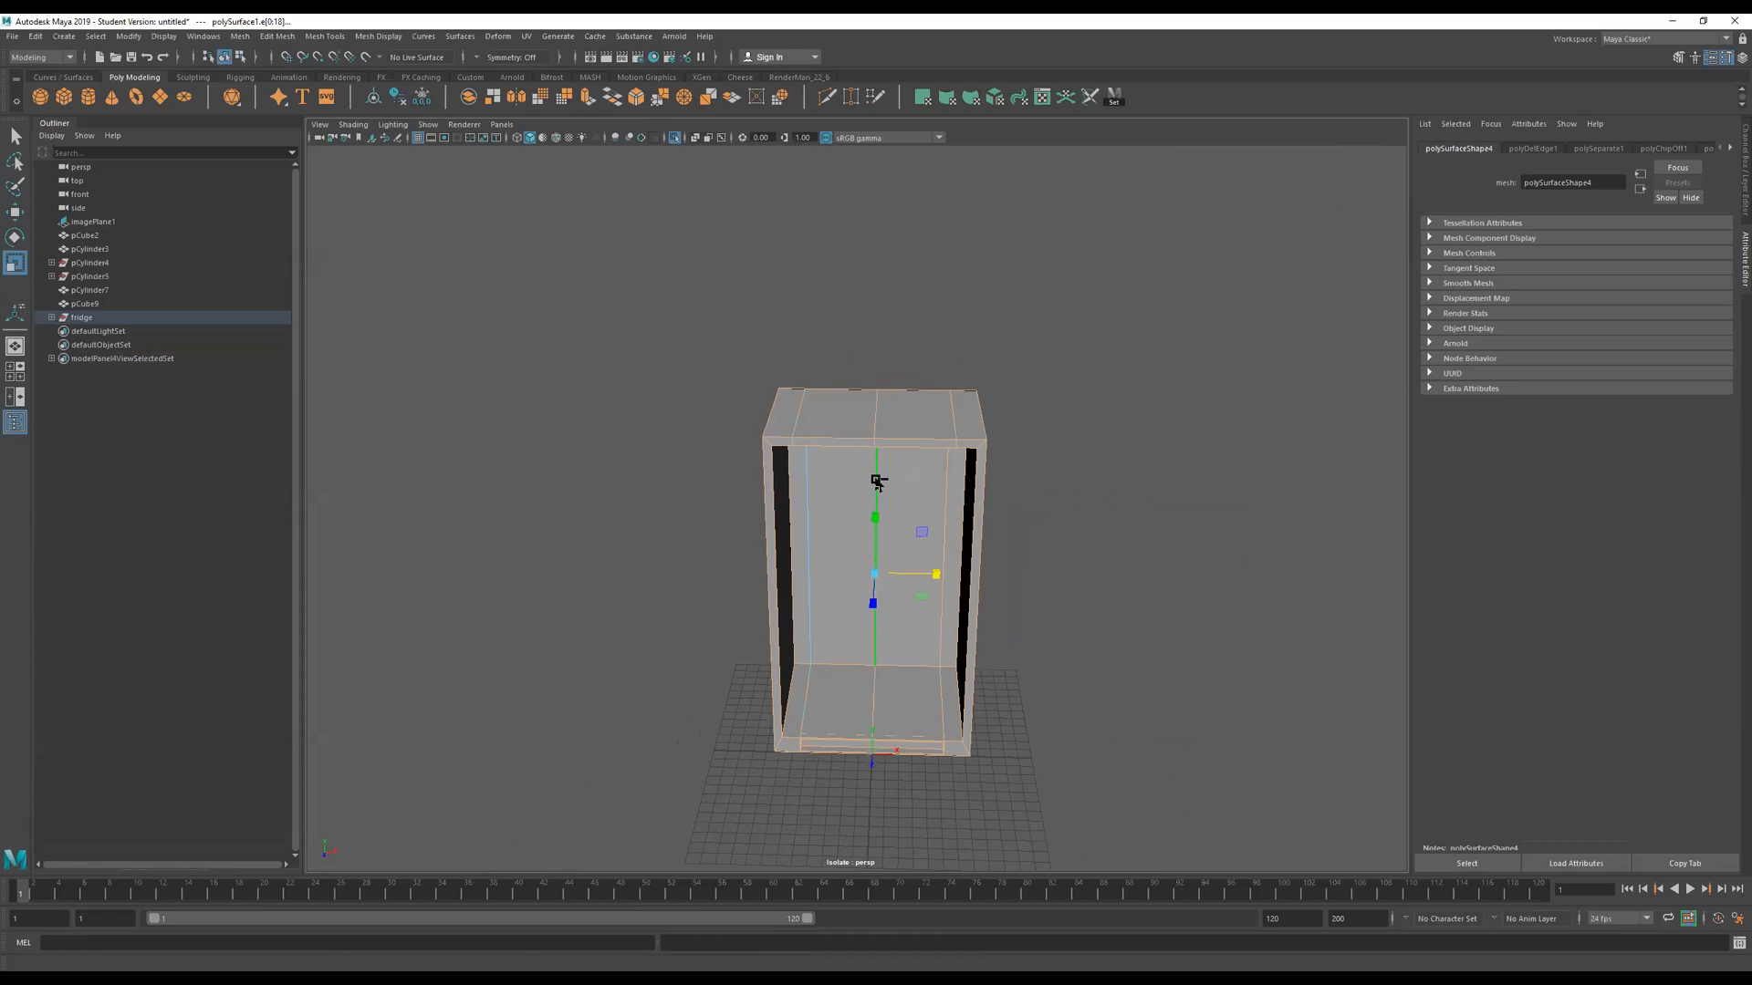
click(927, 467)
alt+drag(998, 425, 935, 489)
alt+right_drag(935, 489, 1059, 491)
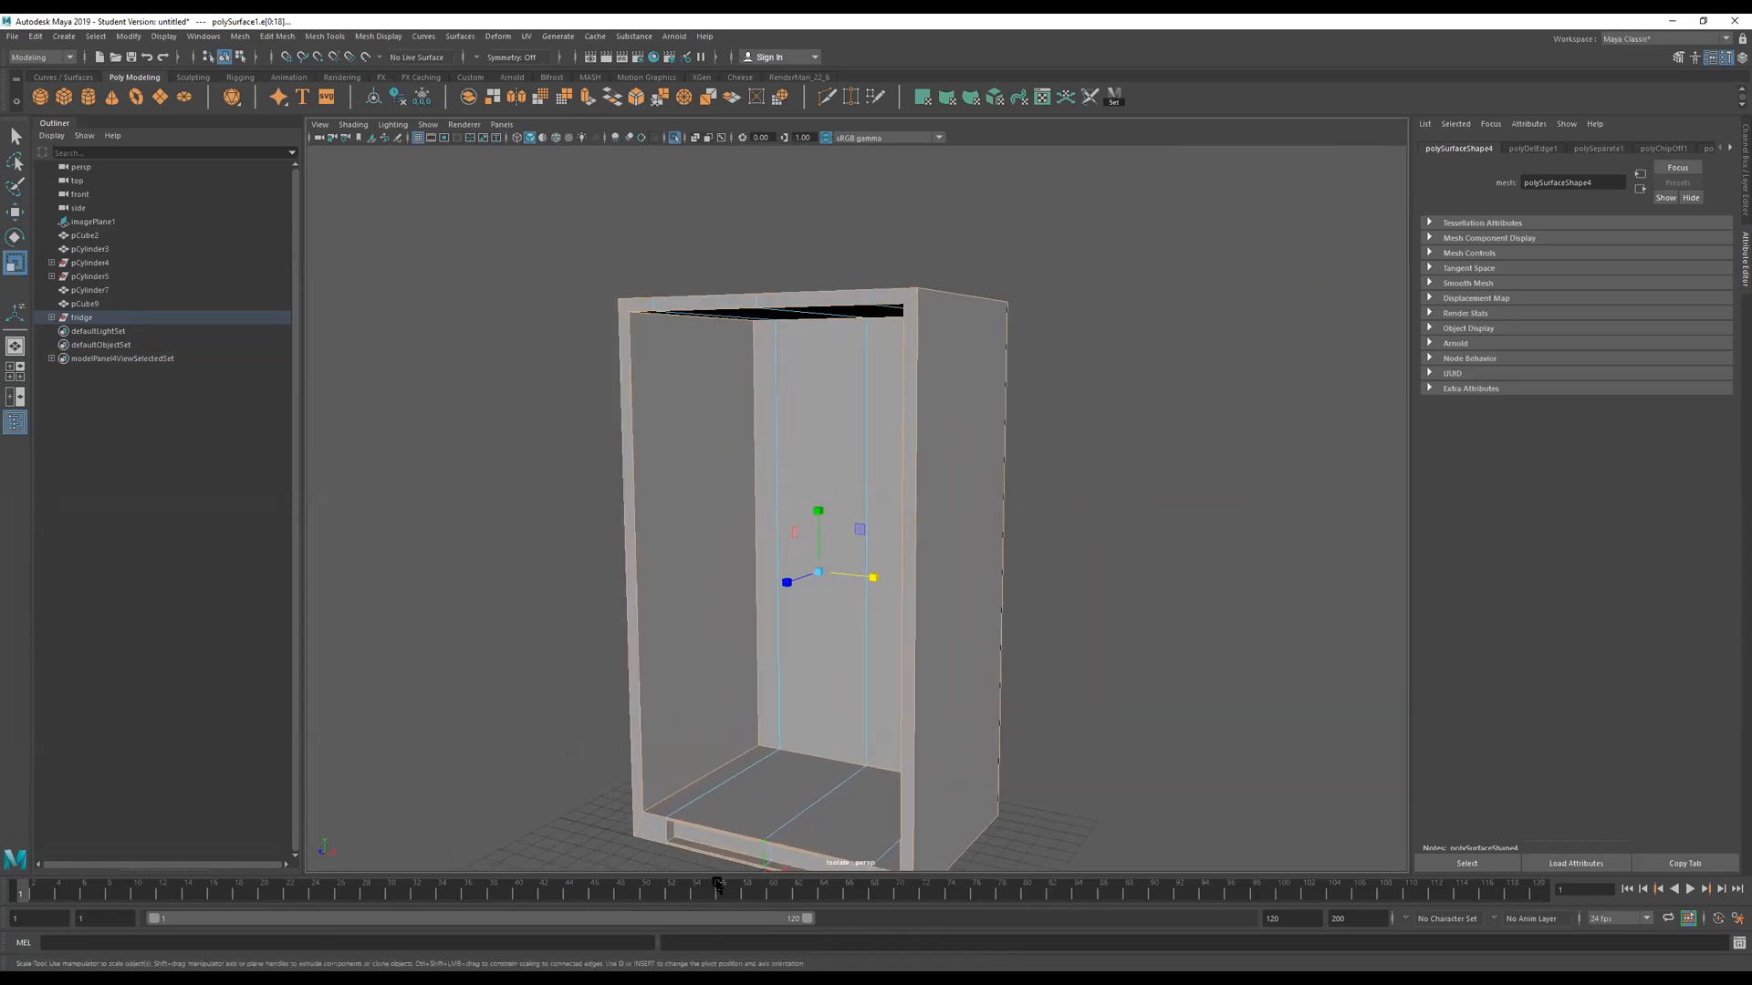
alt+middle_drag(732, 789, 720, 627)
alt+drag(852, 567, 848, 590)
key(ctrl+e)
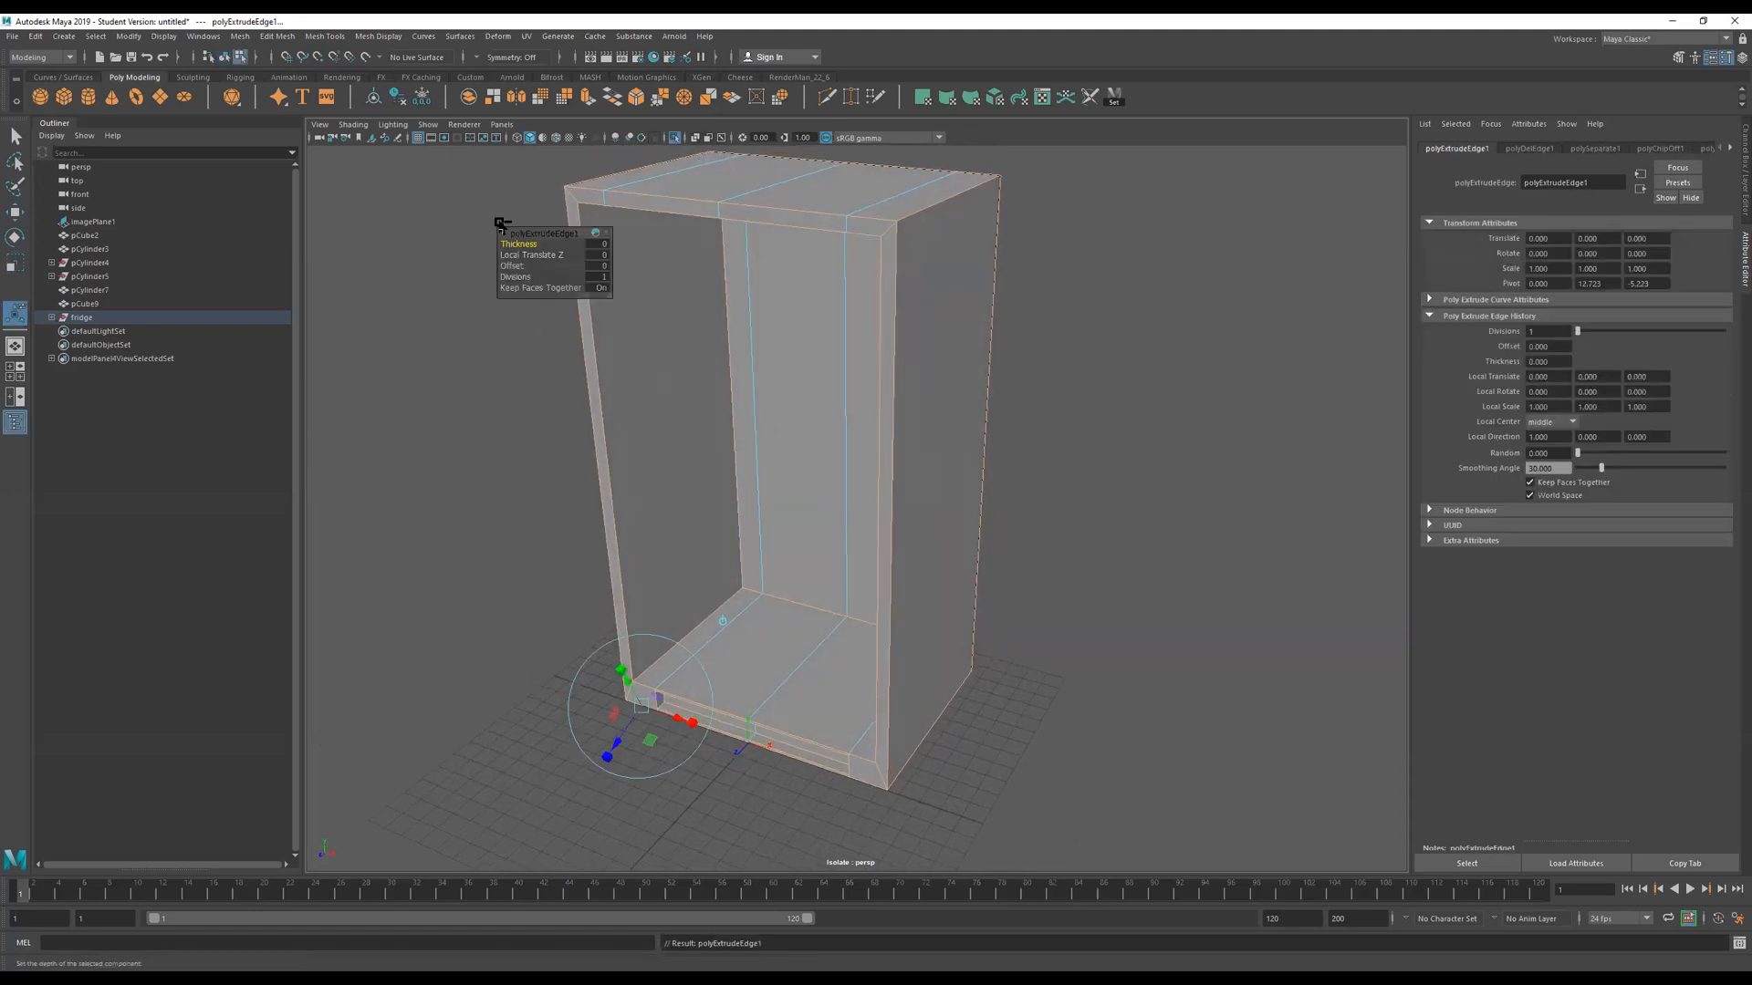
drag(518, 242, 627, 285)
key(ctrl+z)
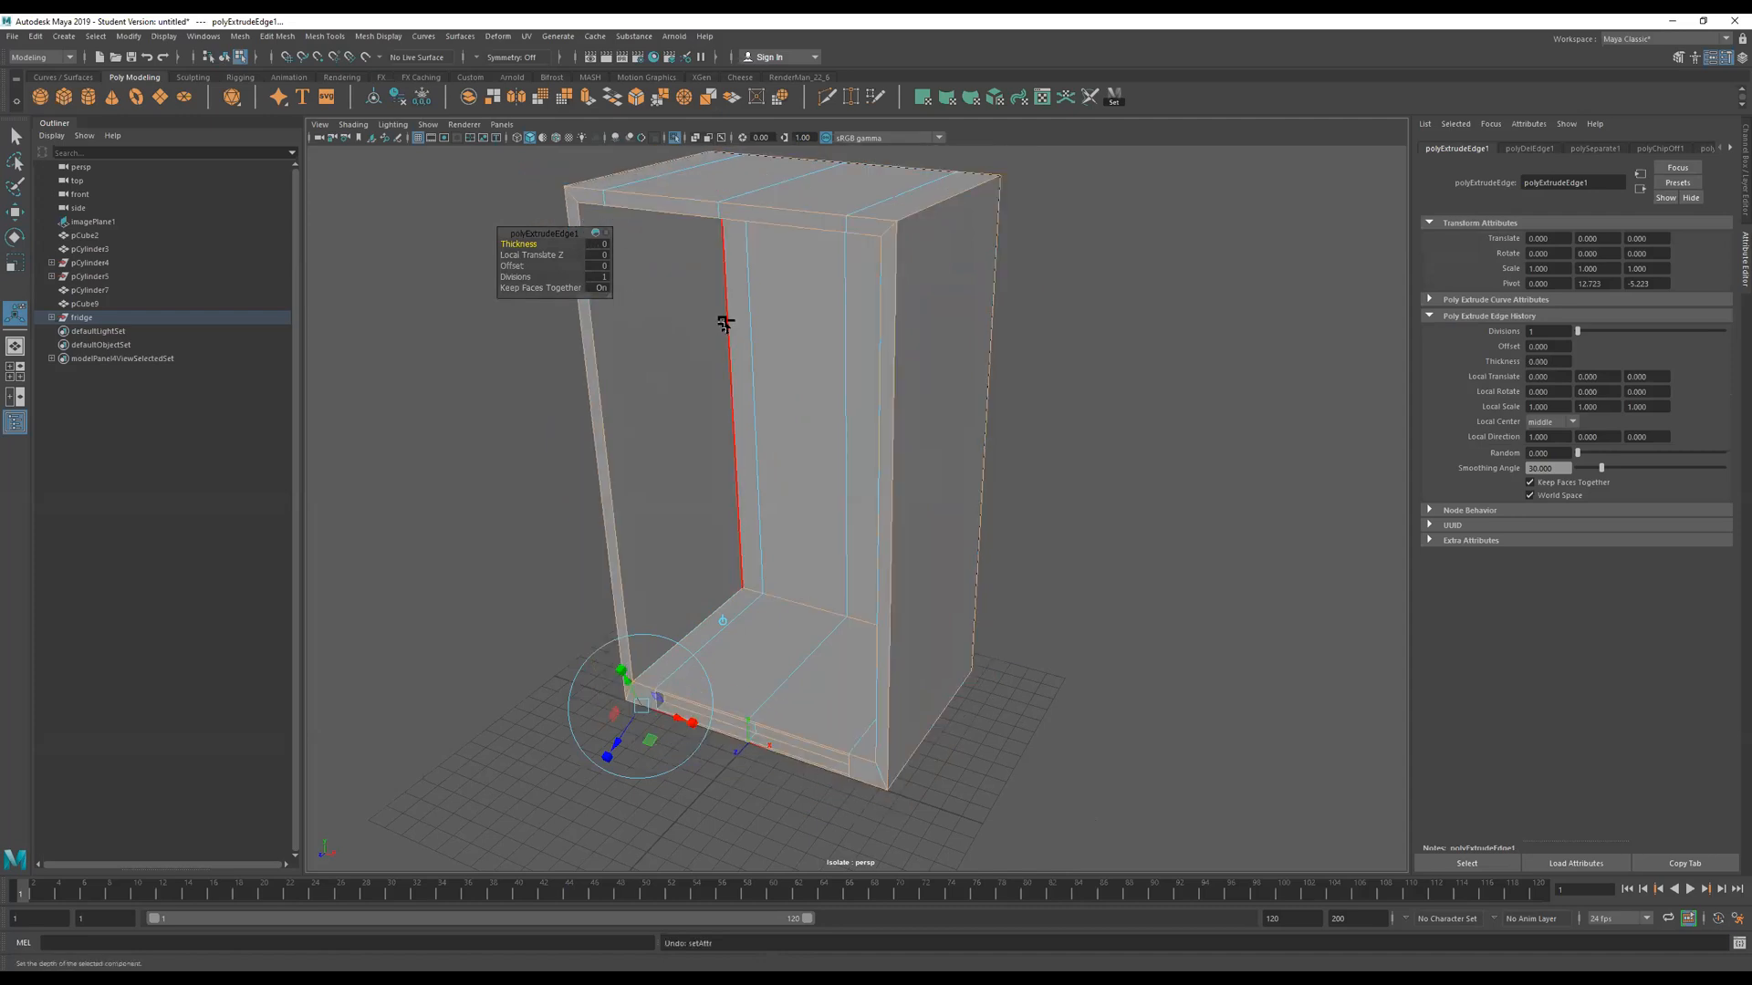
key(ctrl+z)
key(ctrl+z)
alt+drag(814, 340, 824, 320)
right_drag(826, 322, 1115, 187)
Bevel all of the cabinet's edges with a fraction of 1 and extra segments.
scroll(818, 276, down, 3)
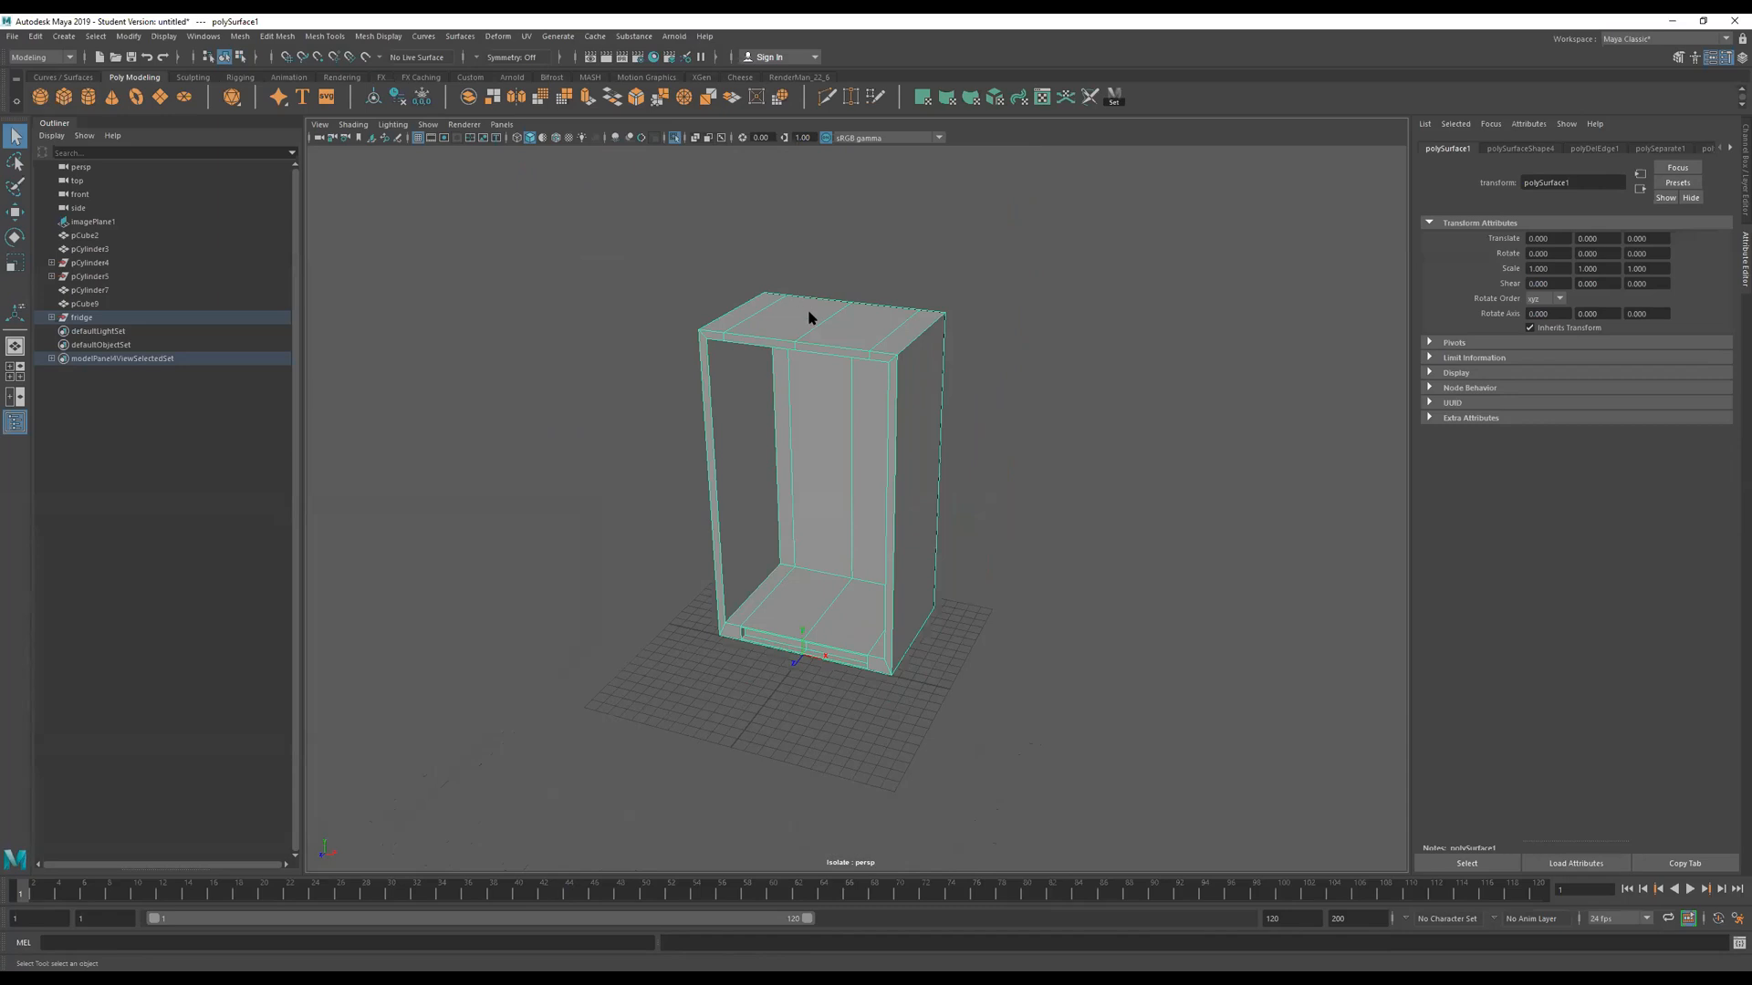
right_drag(809, 312, 806, 212)
drag(1022, 225, 581, 843)
scroll(868, 441, up, 2)
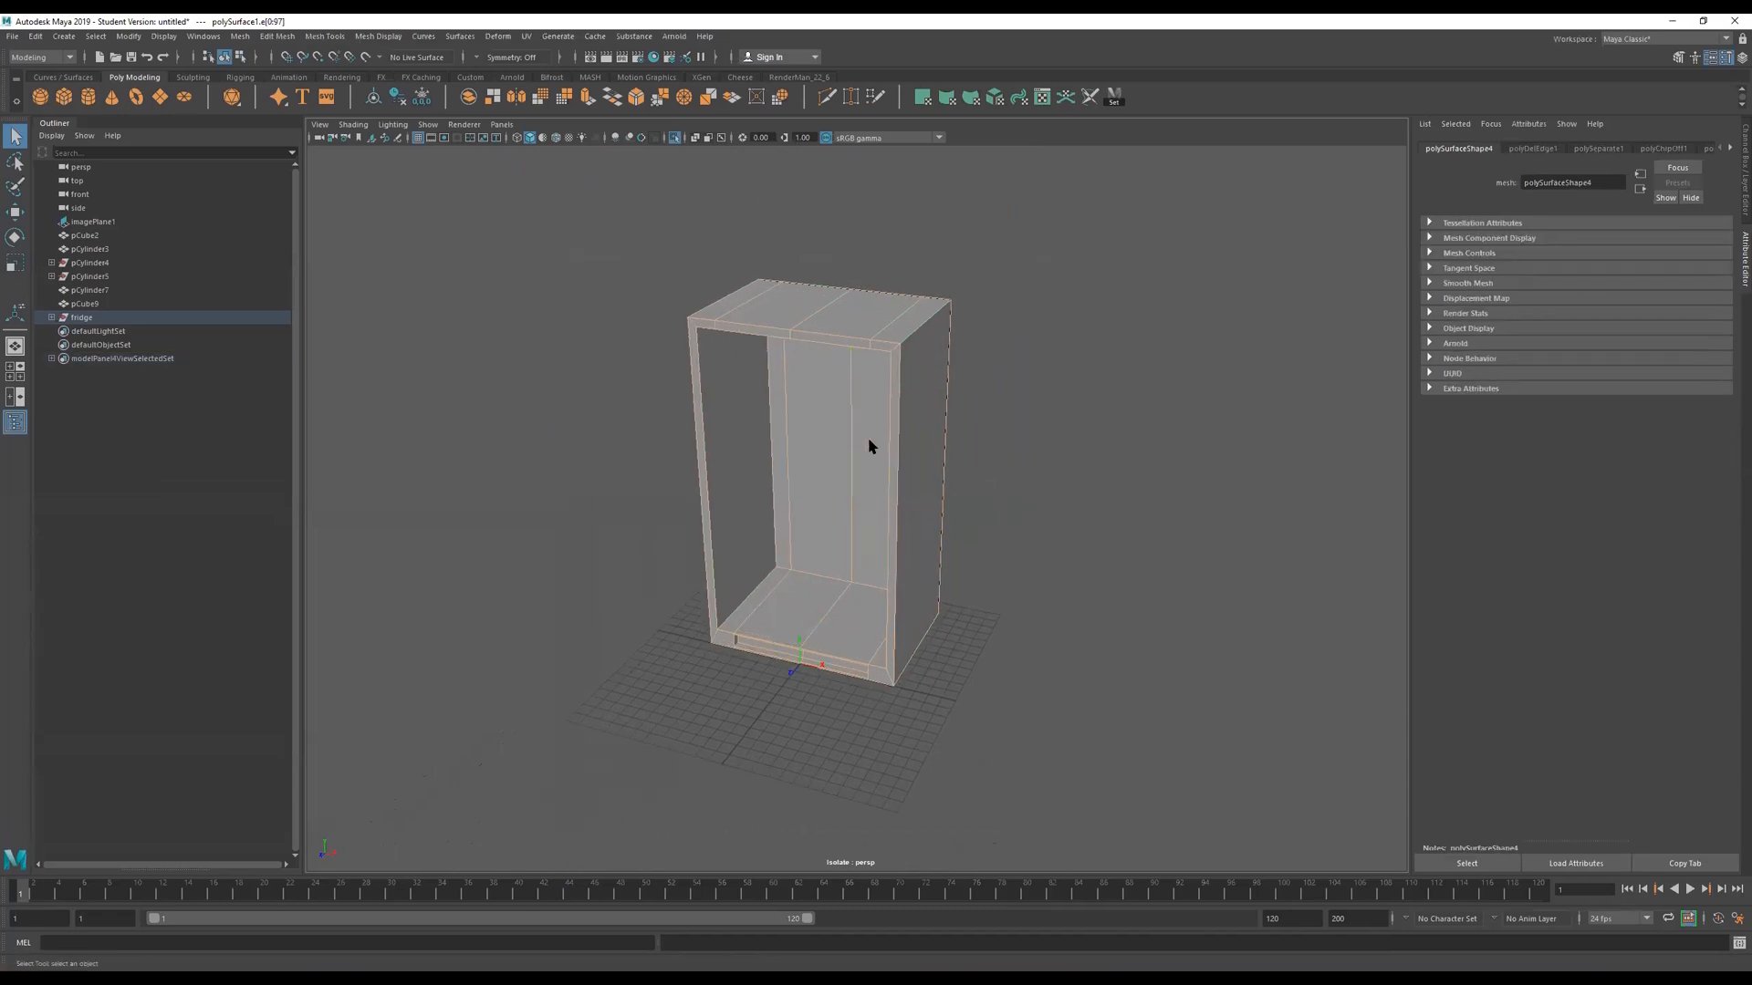
shift+right_drag(823, 418, 874, 415)
alt+right_drag(708, 325, 1083, 353)
alt+middle_drag(1083, 353, 947, 837)
drag(511, 244, 517, 243)
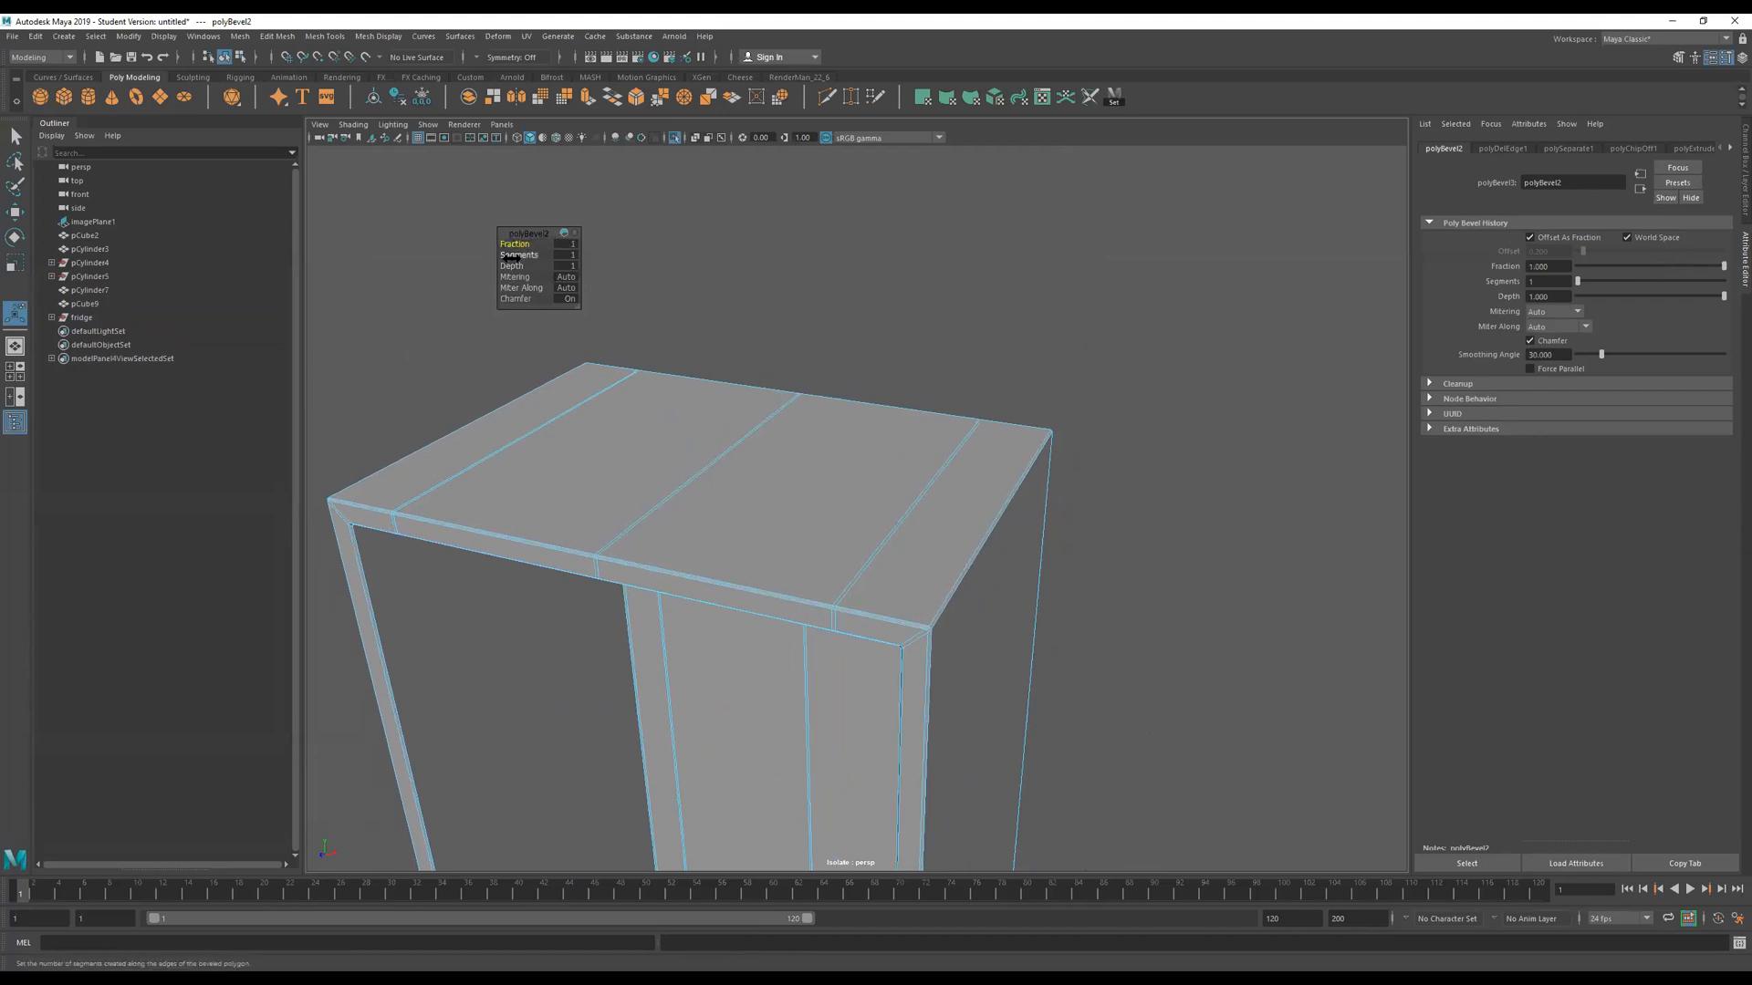
drag(517, 255, 522, 257)
scroll(797, 513, down, 3)
key(q)
right_drag(842, 491, 967, 433)
click(1169, 396)
Examine the beveled edges around the cabinet's top and front corners up close.
alt+right_drag(1169, 395, 1064, 457)
alt+drag(1065, 454, 1068, 390)
alt+right_drag(703, 521, 1227, 490)
alt+drag(1018, 465, 986, 556)
alt+right_drag(872, 655, 984, 605)
alt+drag(950, 588, 951, 587)
alt+right_drag(727, 731, 822, 670)
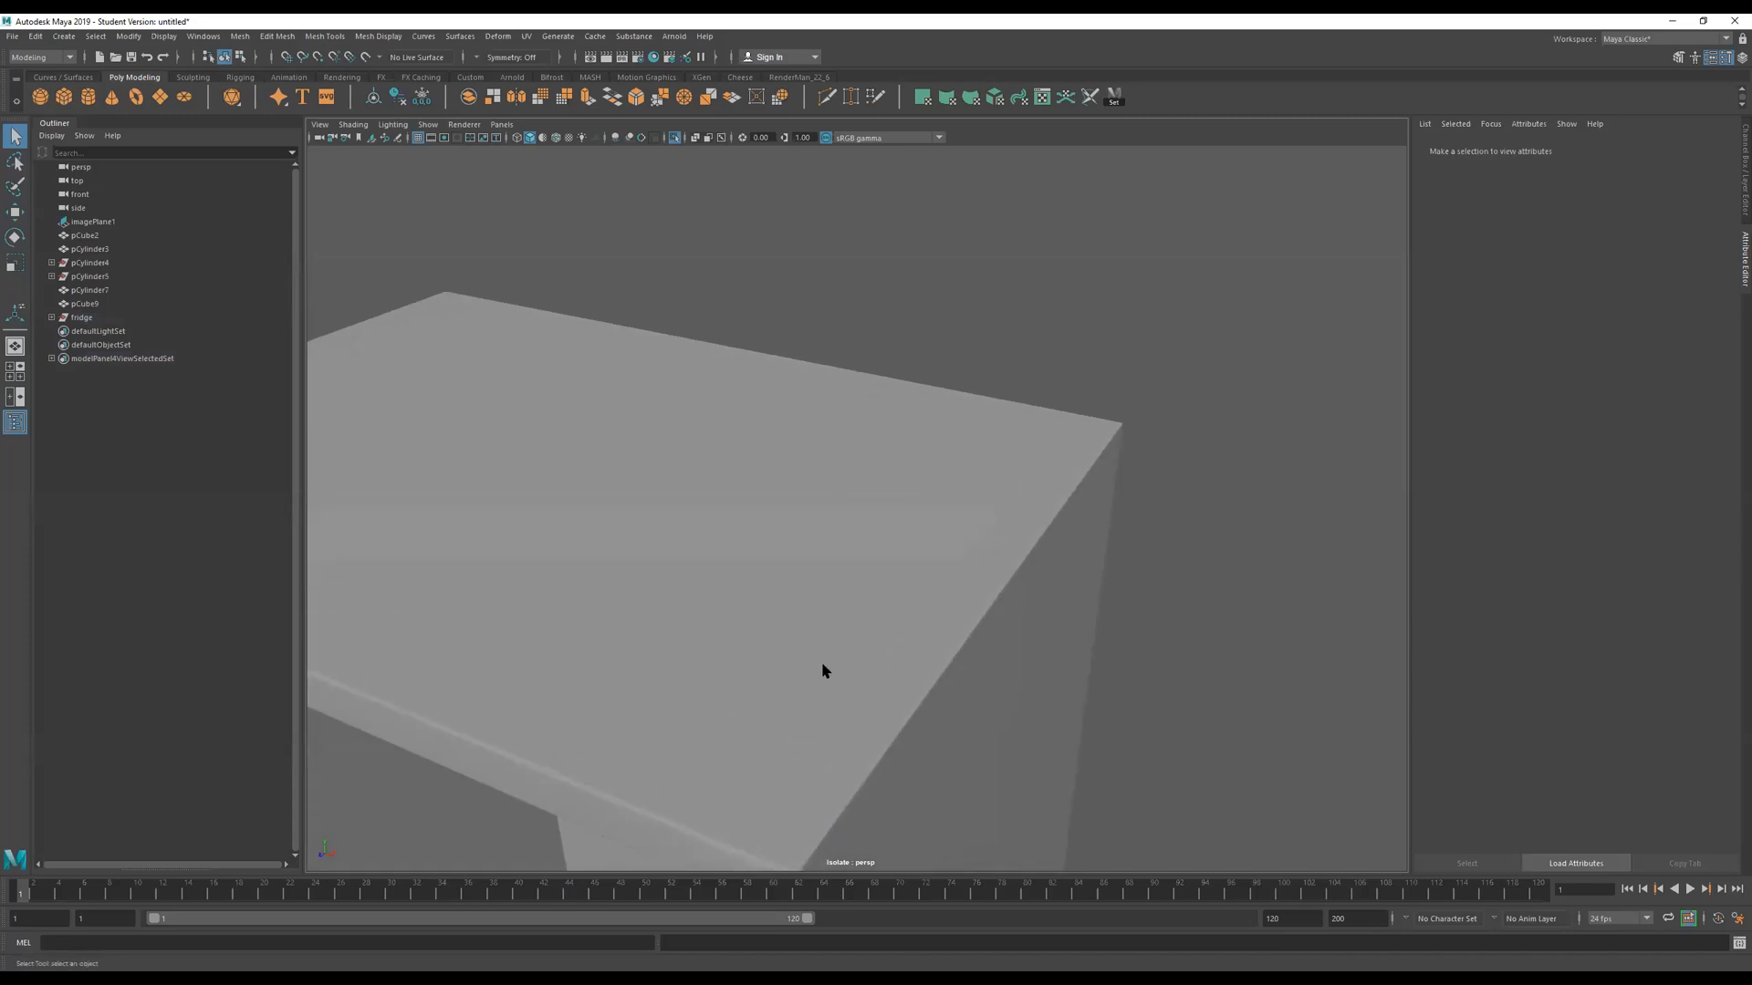
alt+drag(822, 671, 805, 631)
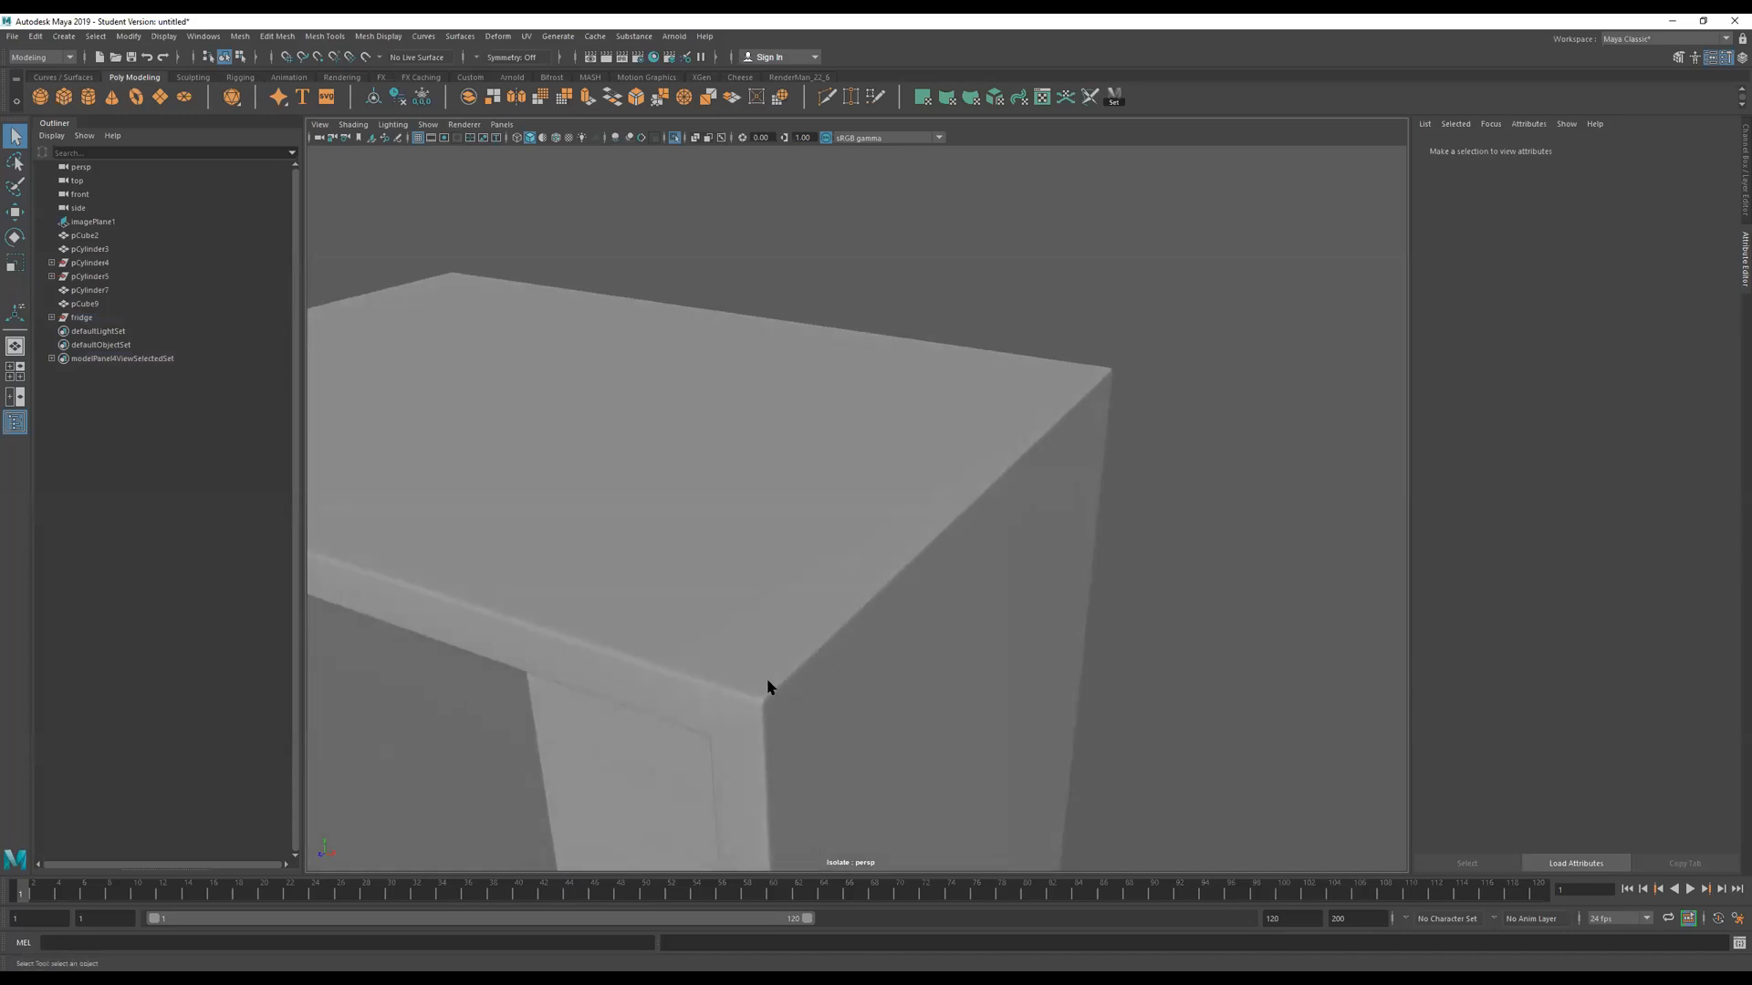
alt+drag(777, 724, 809, 686)
alt+right_drag(1296, 548, 991, 610)
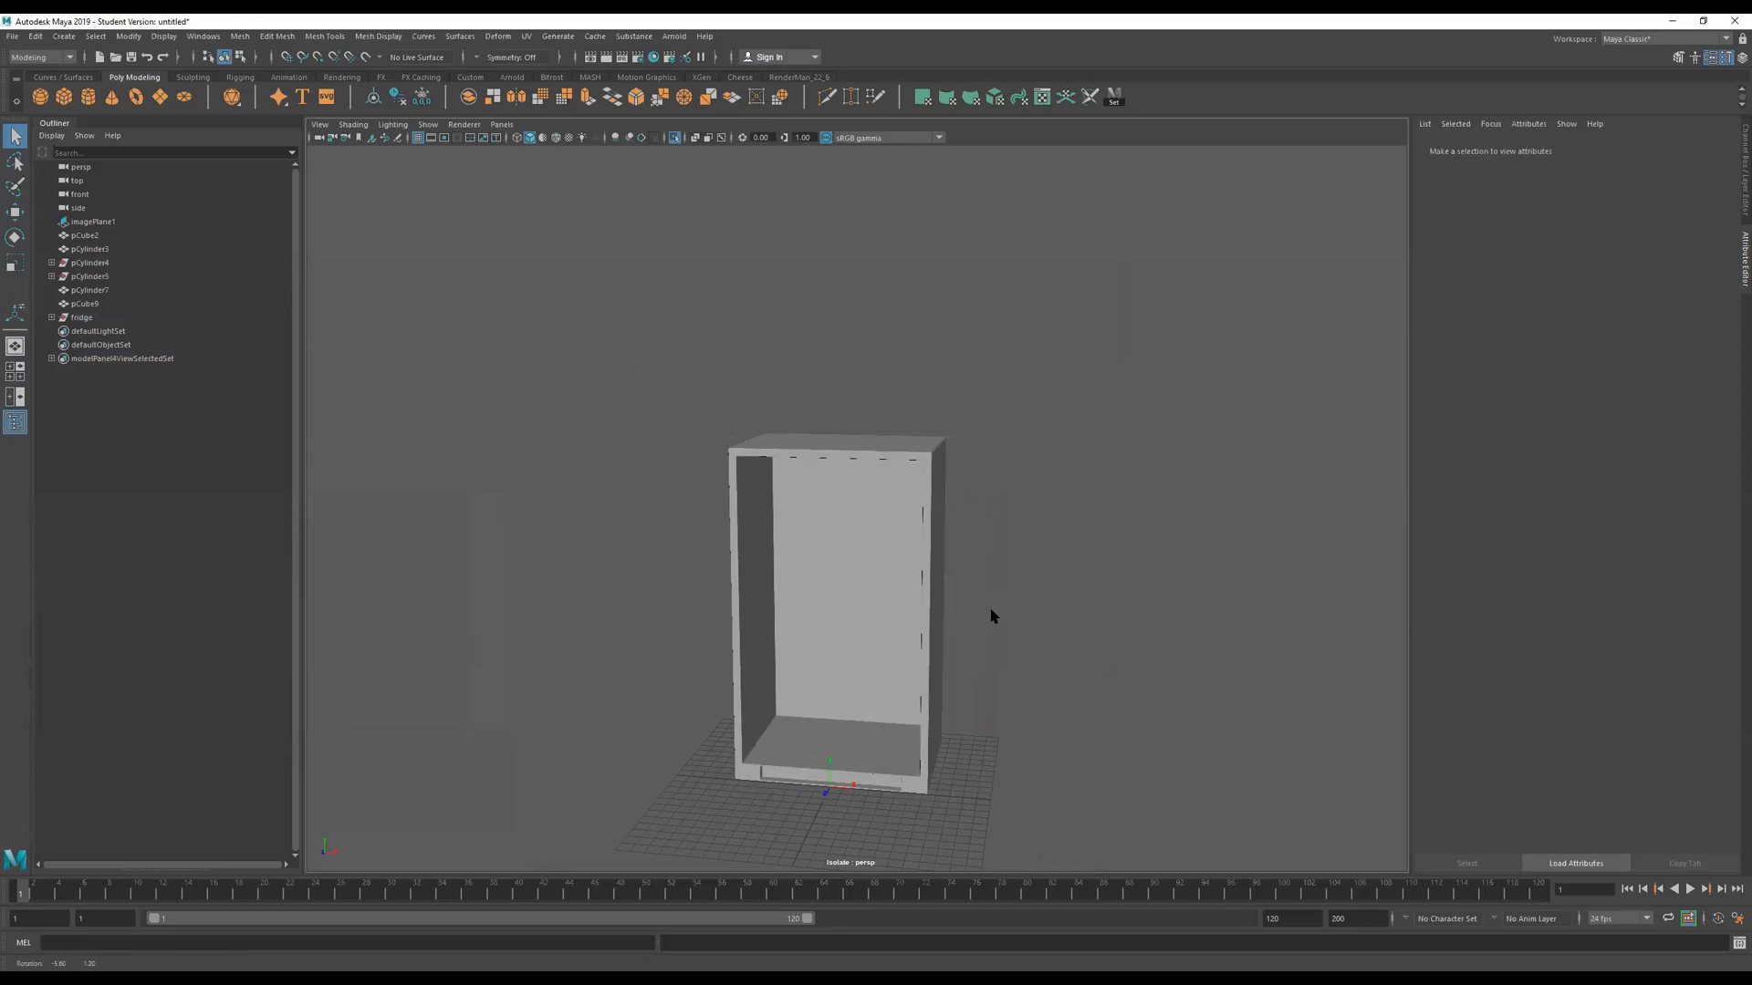
Turn off the cabinet's isolation to bring the other refrigerator parts back.
alt+middle_drag(967, 574, 926, 470)
click(675, 137)
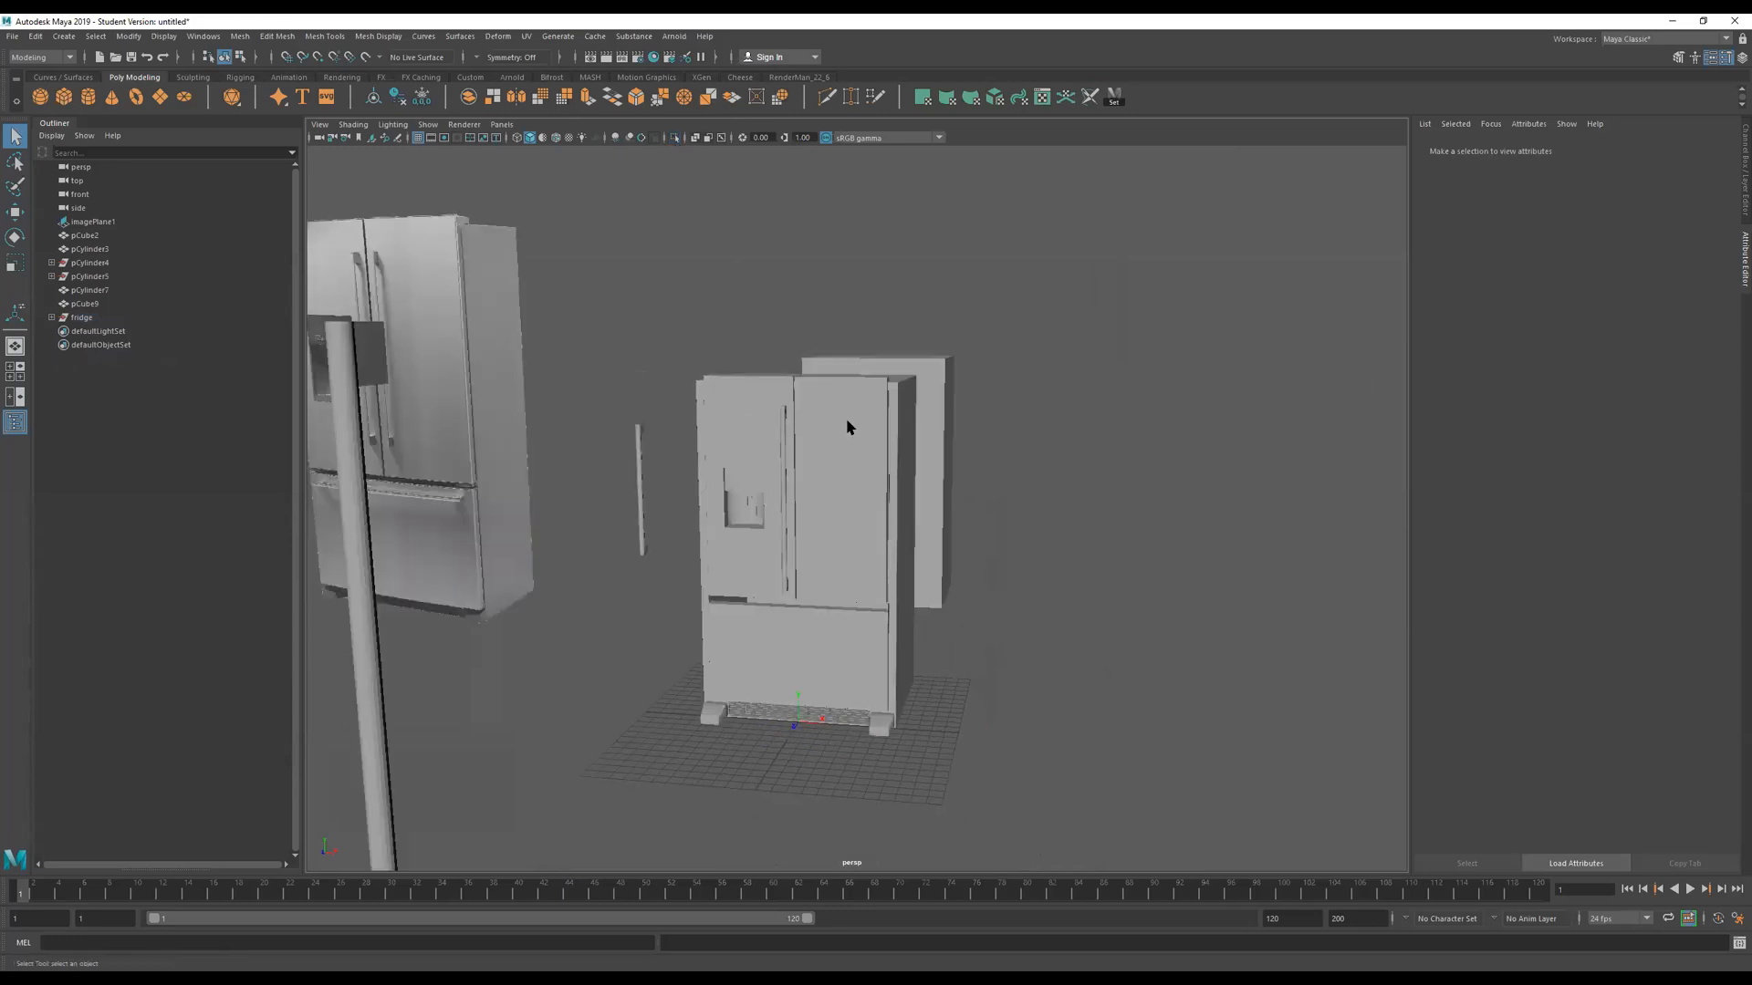
alt+drag(803, 547, 826, 584)
alt+right_drag(826, 584, 853, 620)
Bevel all edges of the plain right-hand door with a fraction of 0.25 and 2 segments.
click(766, 567)
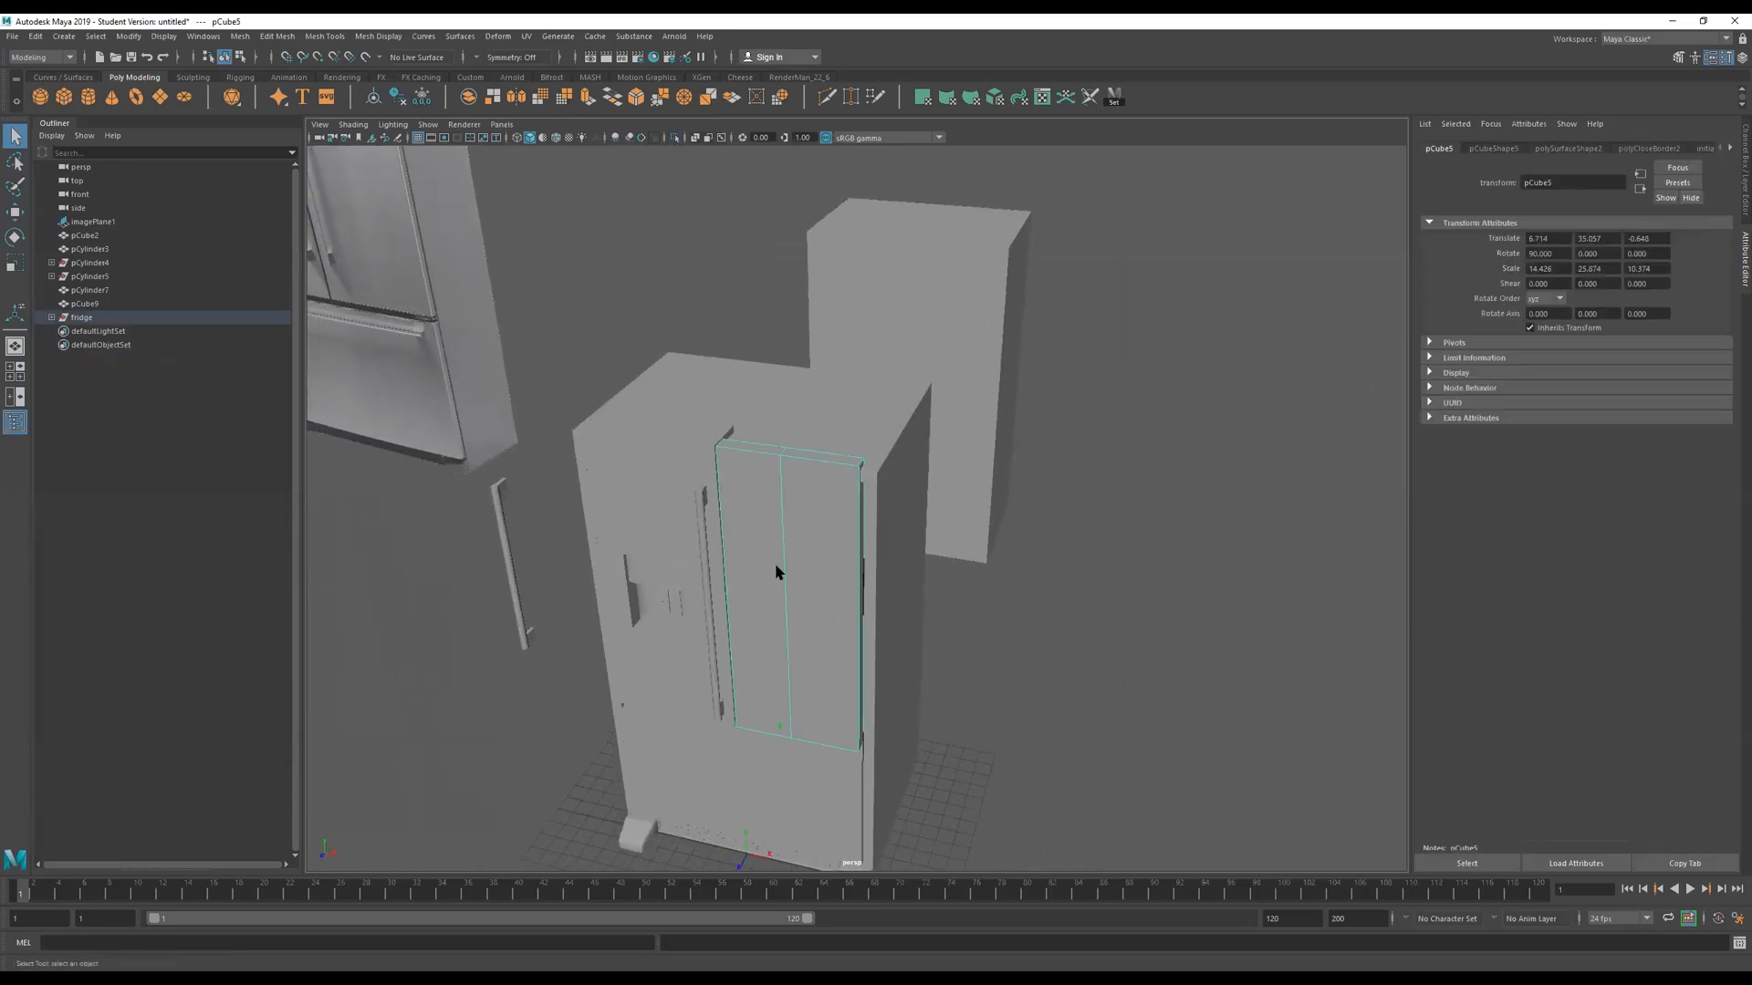
alt+drag(777, 569, 822, 566)
right_drag(840, 522, 843, 461)
drag(1058, 382, 671, 834)
alt+right_drag(832, 519, 931, 510)
shift+right_drag(794, 560, 862, 548)
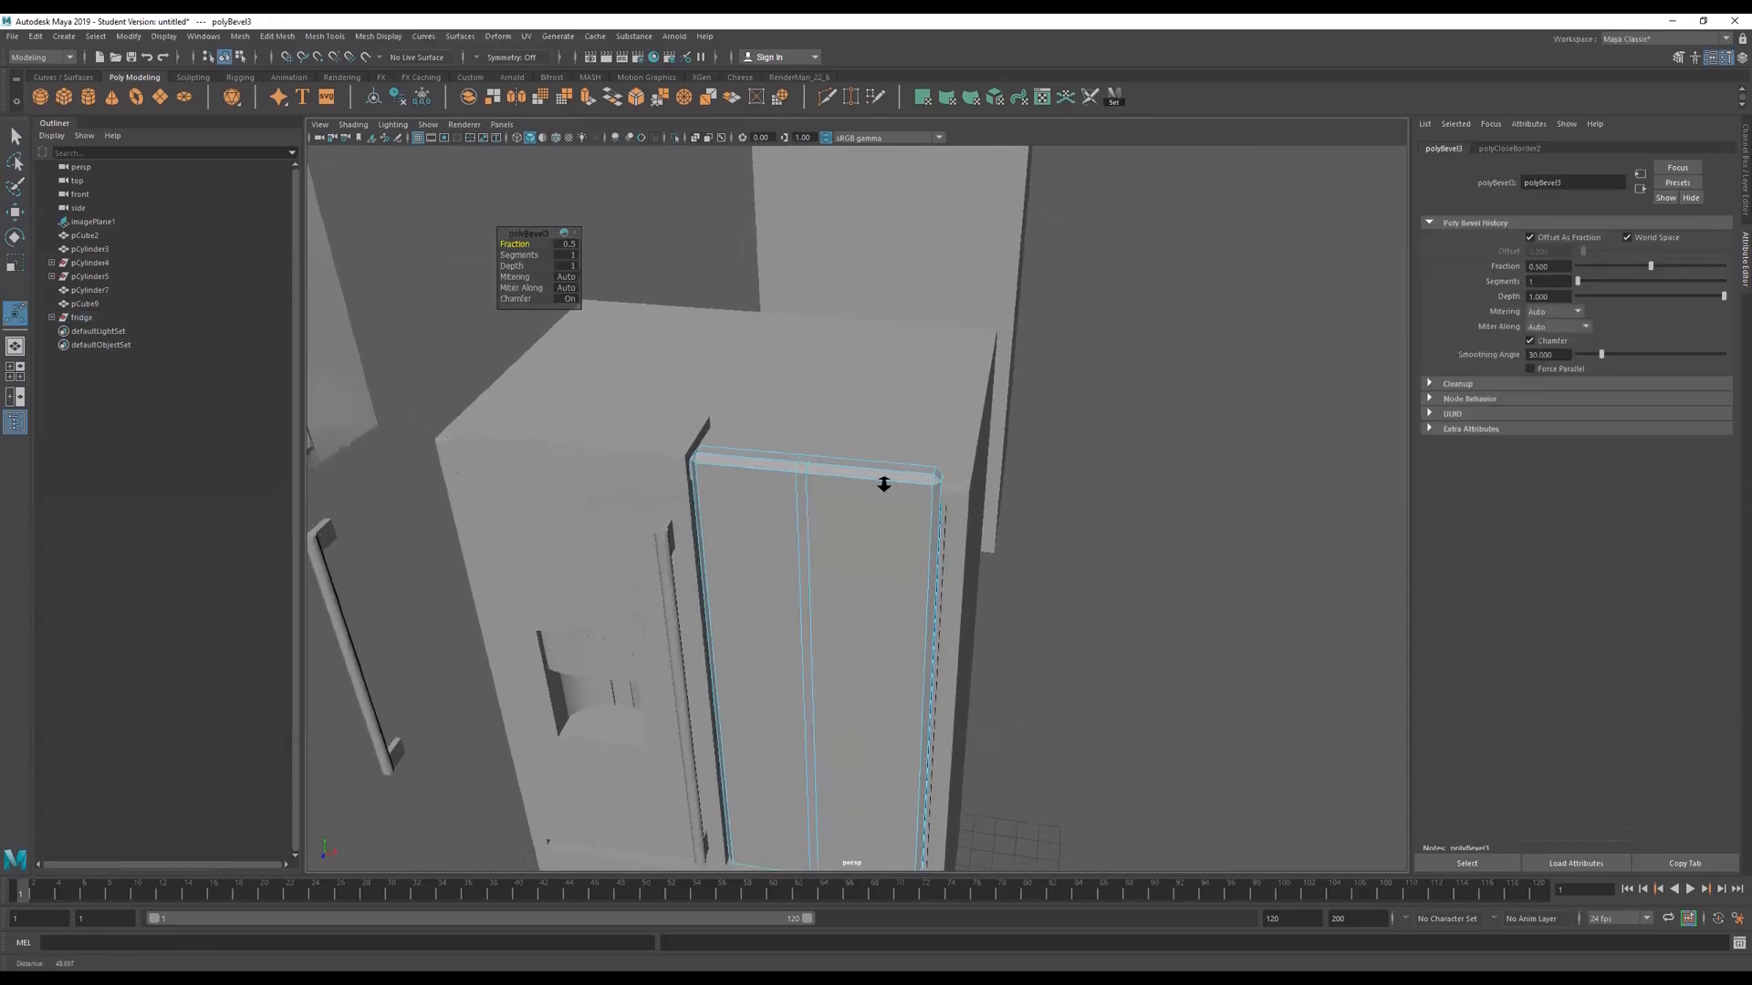
drag(512, 259, 498, 243)
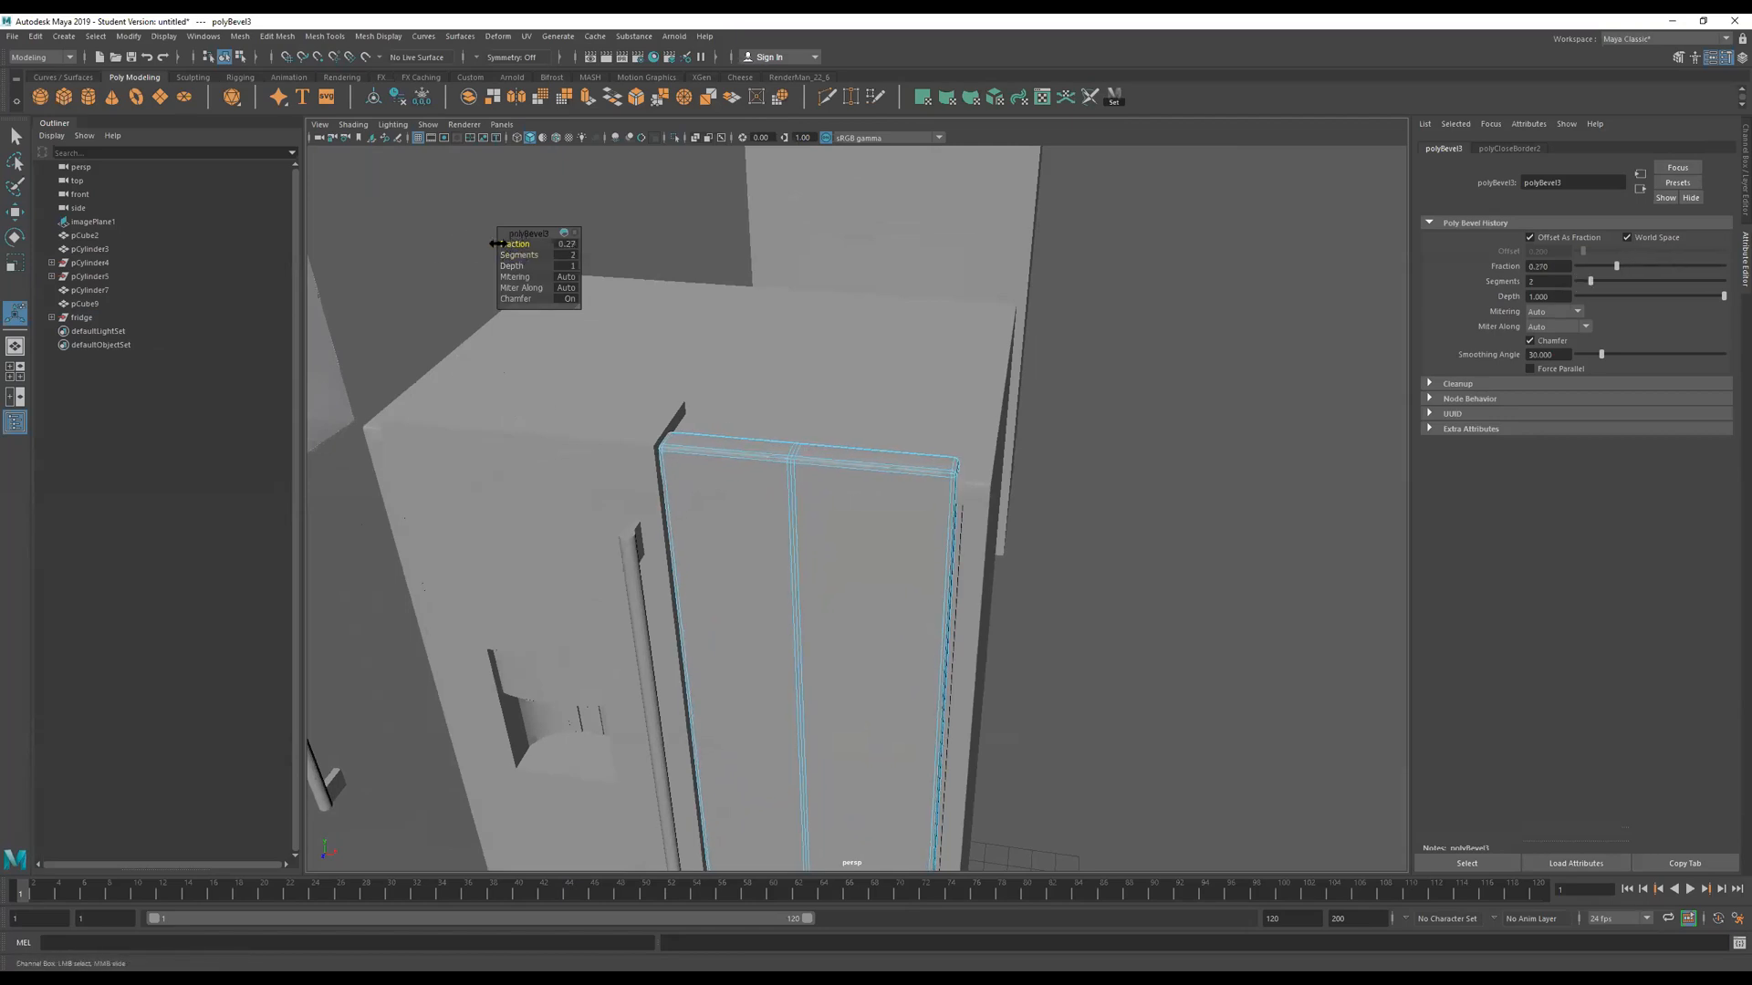
alt+right_drag(839, 489, 1119, 462)
alt+drag(1119, 462, 836, 506)
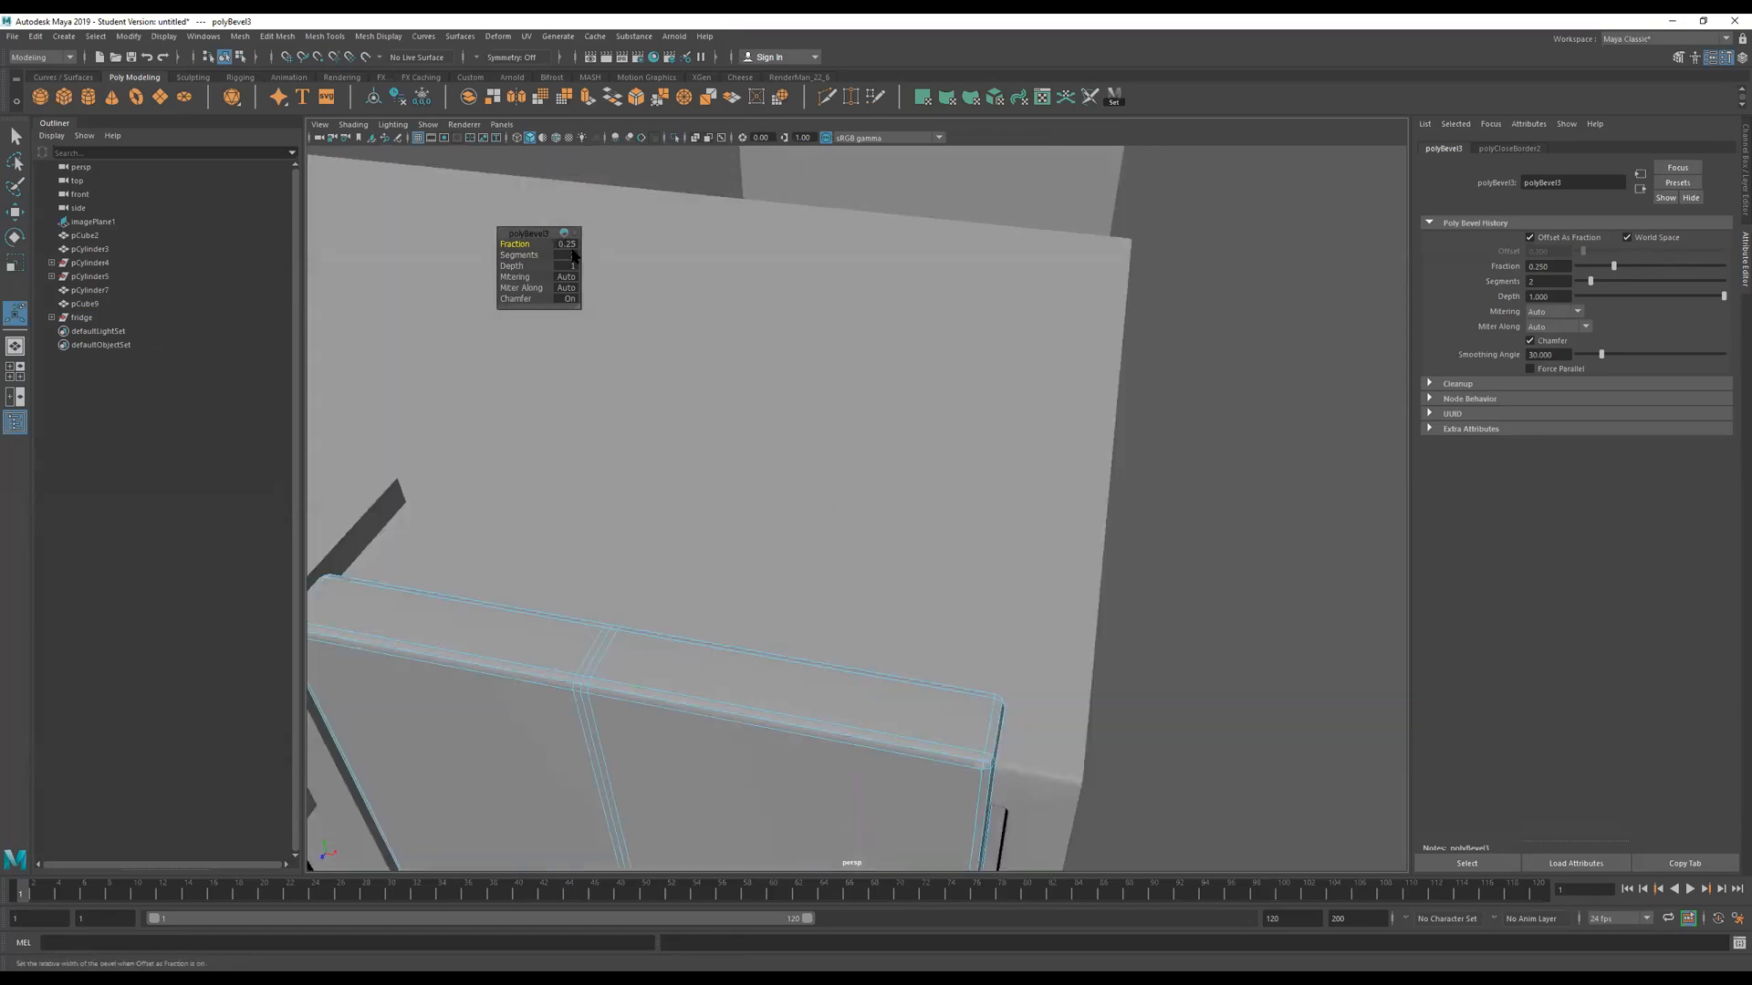
alt+right_drag(937, 446, 754, 483)
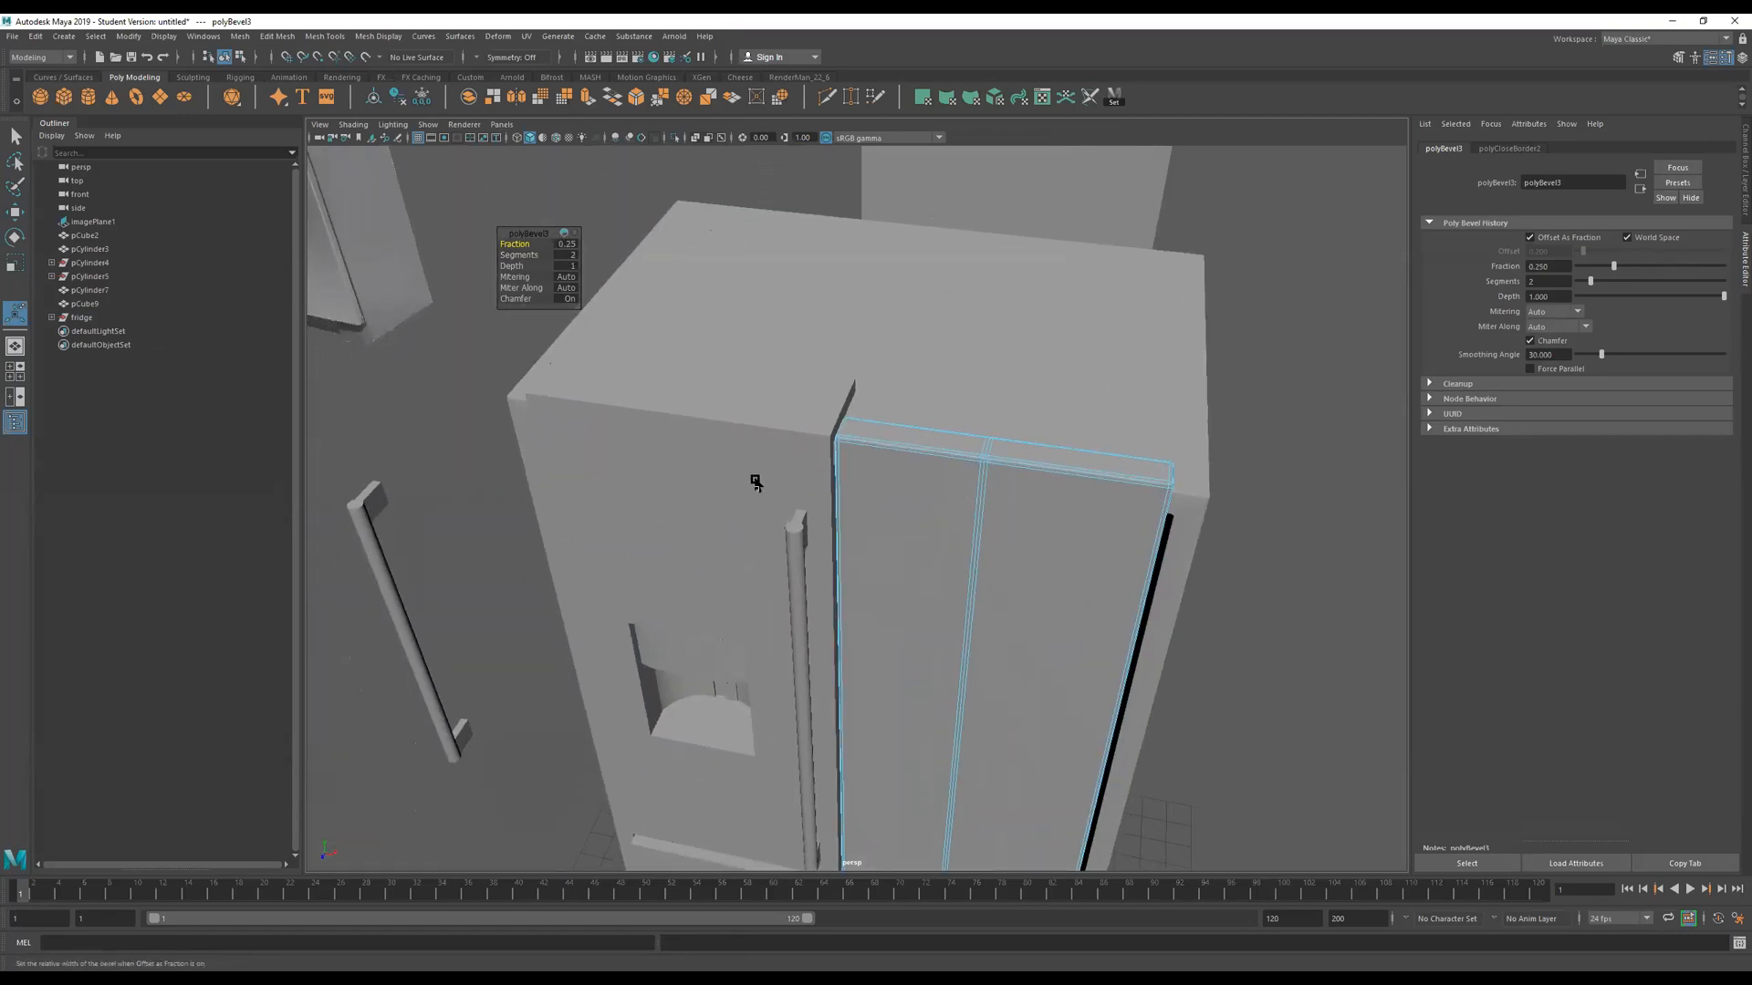
key(q)
Bevel the edges of the dispenser door with a fraction of 0.25 and 2 segments.
click(773, 455)
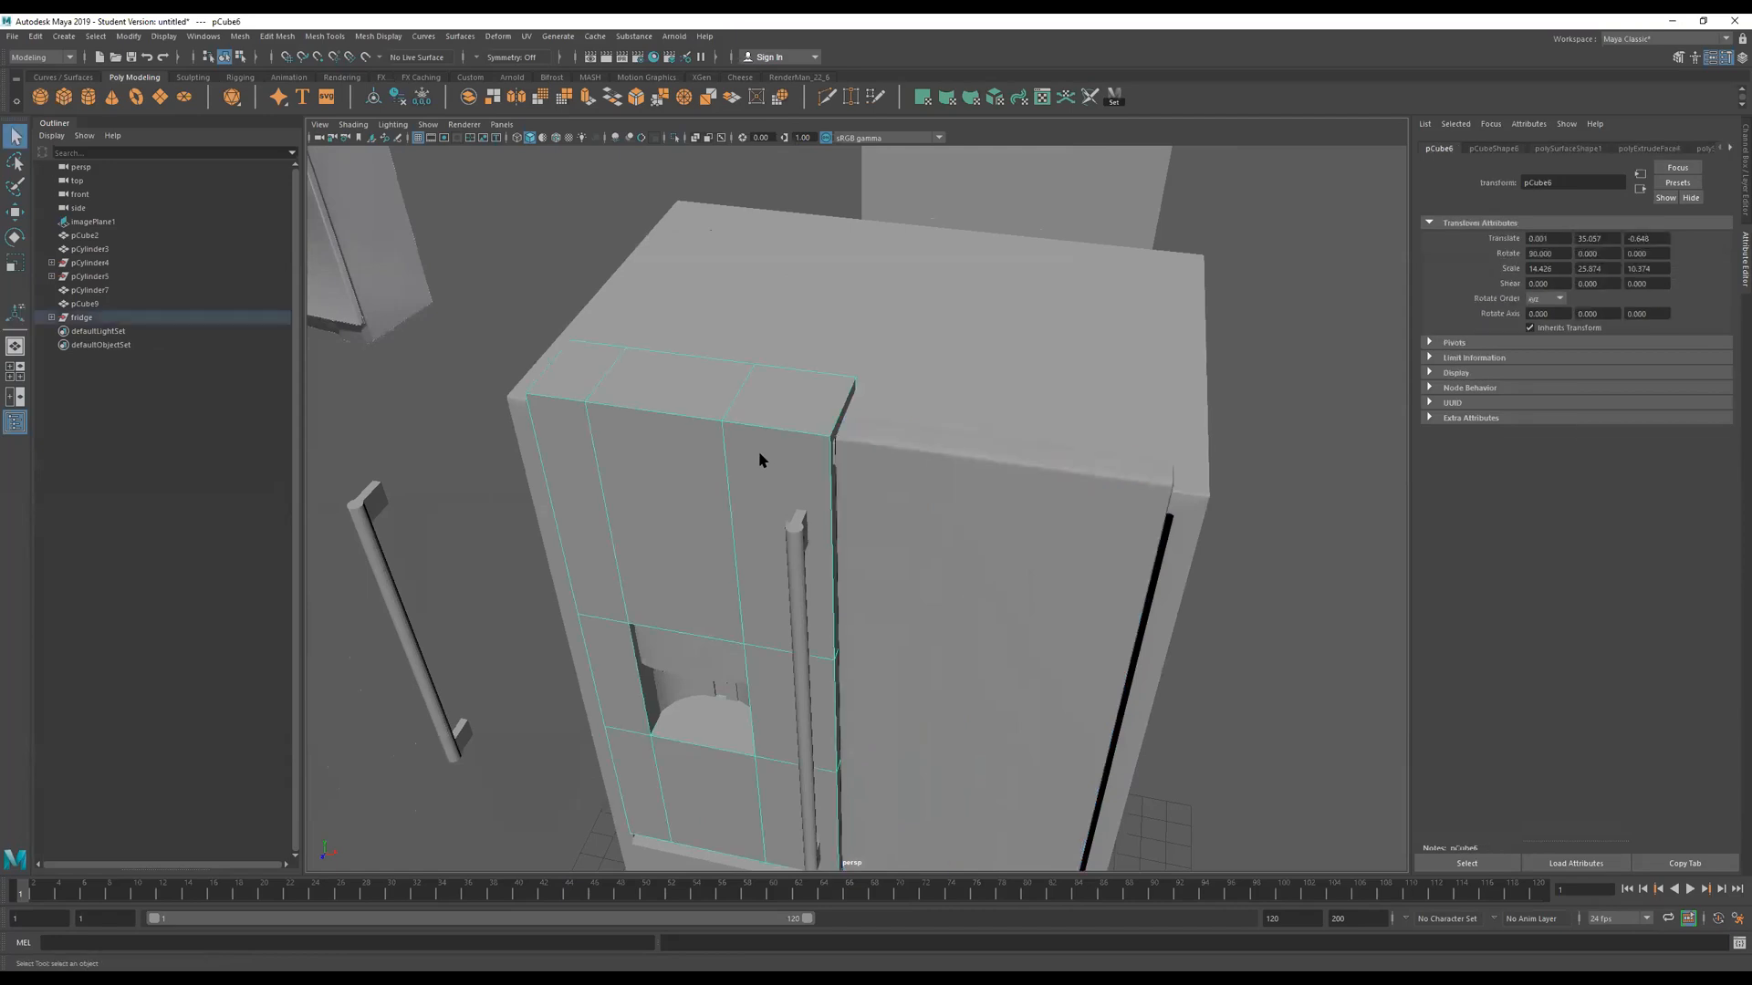
right_drag(759, 461, 763, 294)
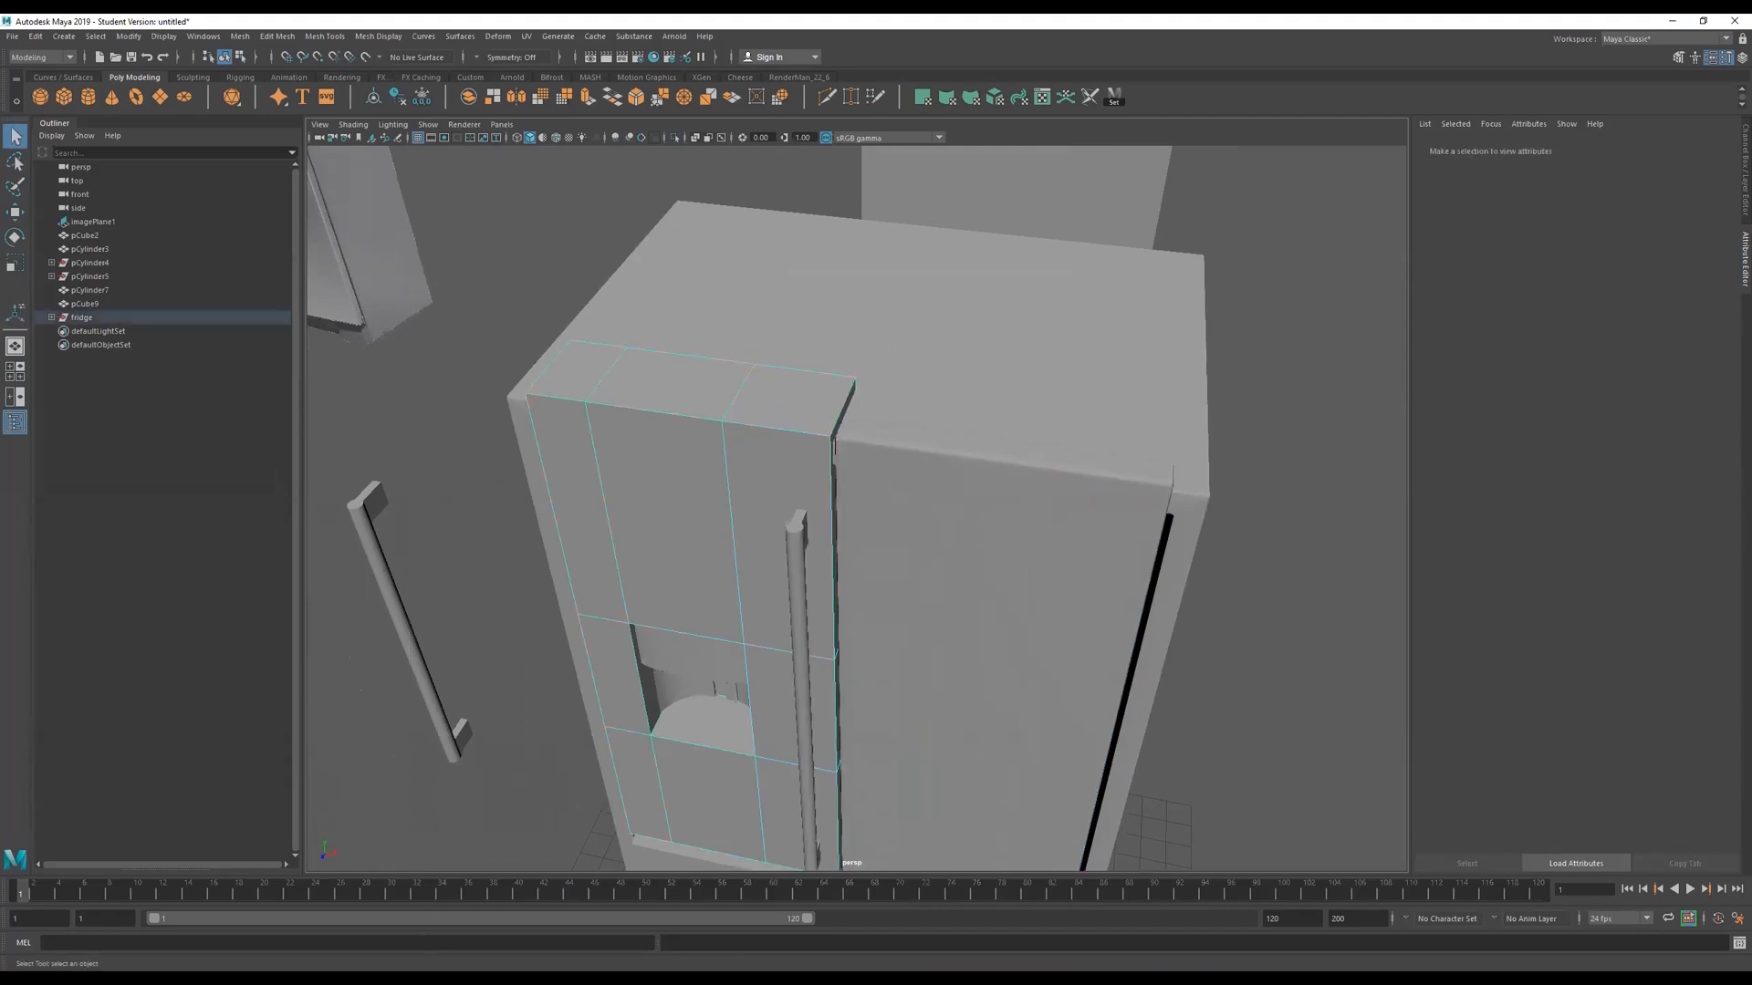
click(712, 491)
shift+right_drag(712, 491, 774, 475)
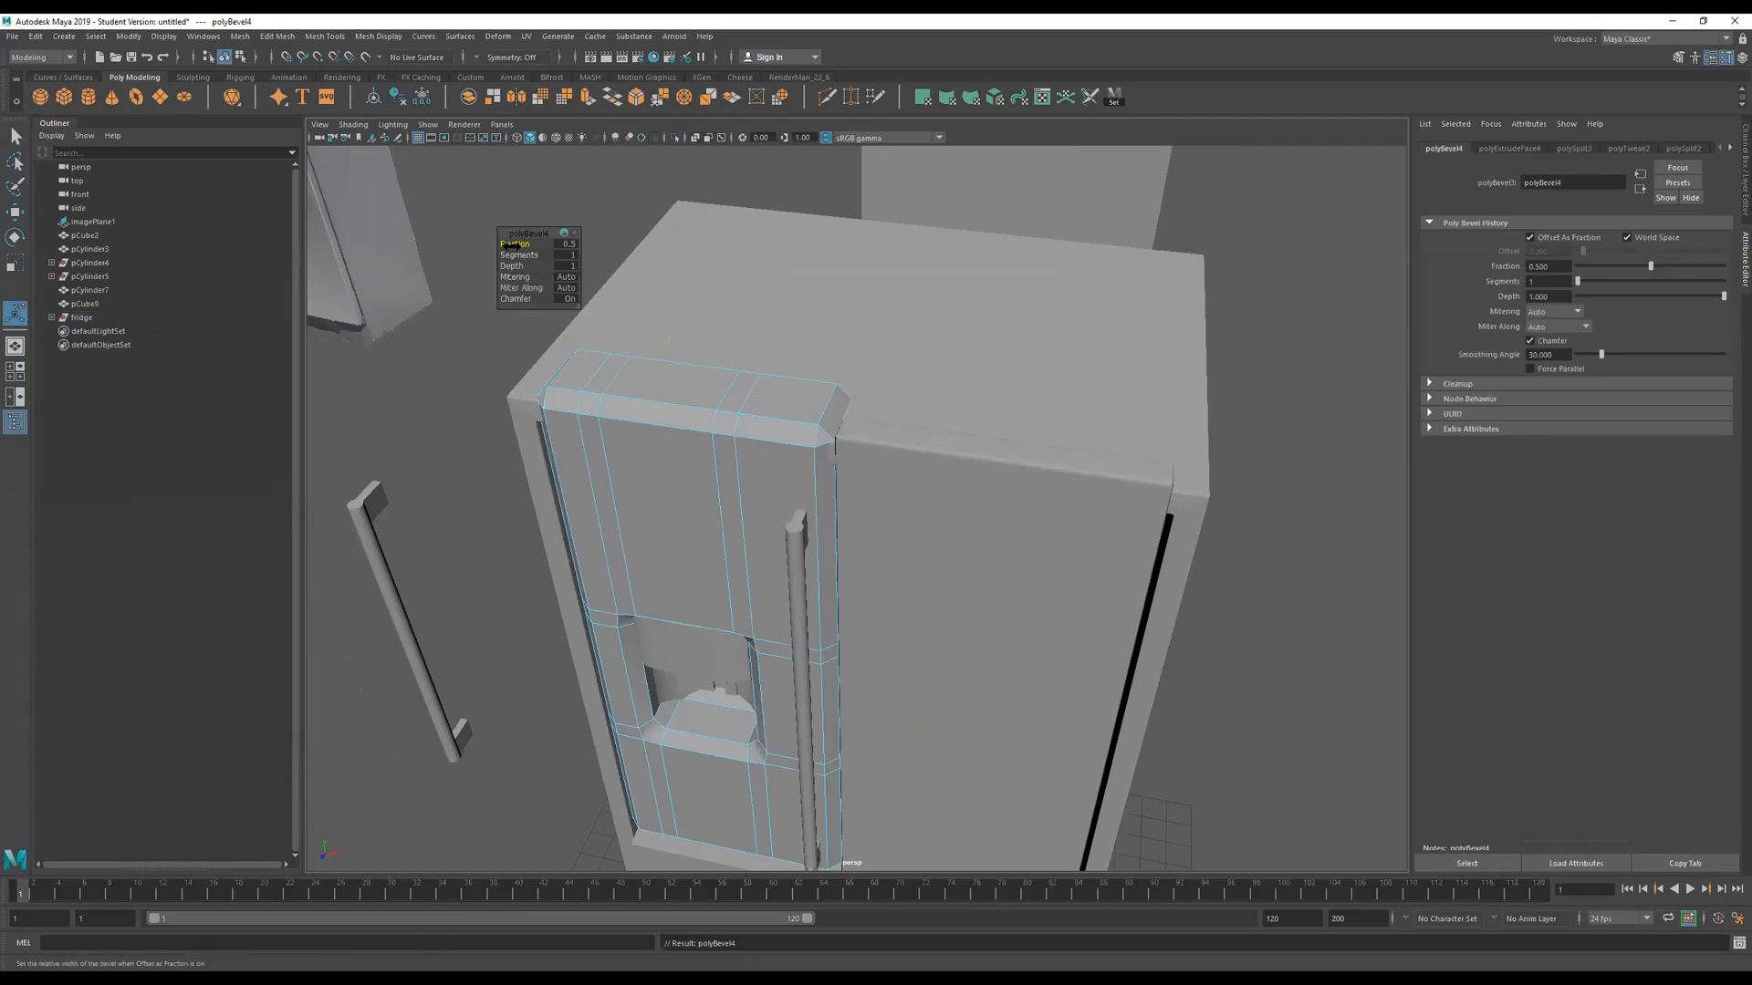
drag(508, 244, 488, 247)
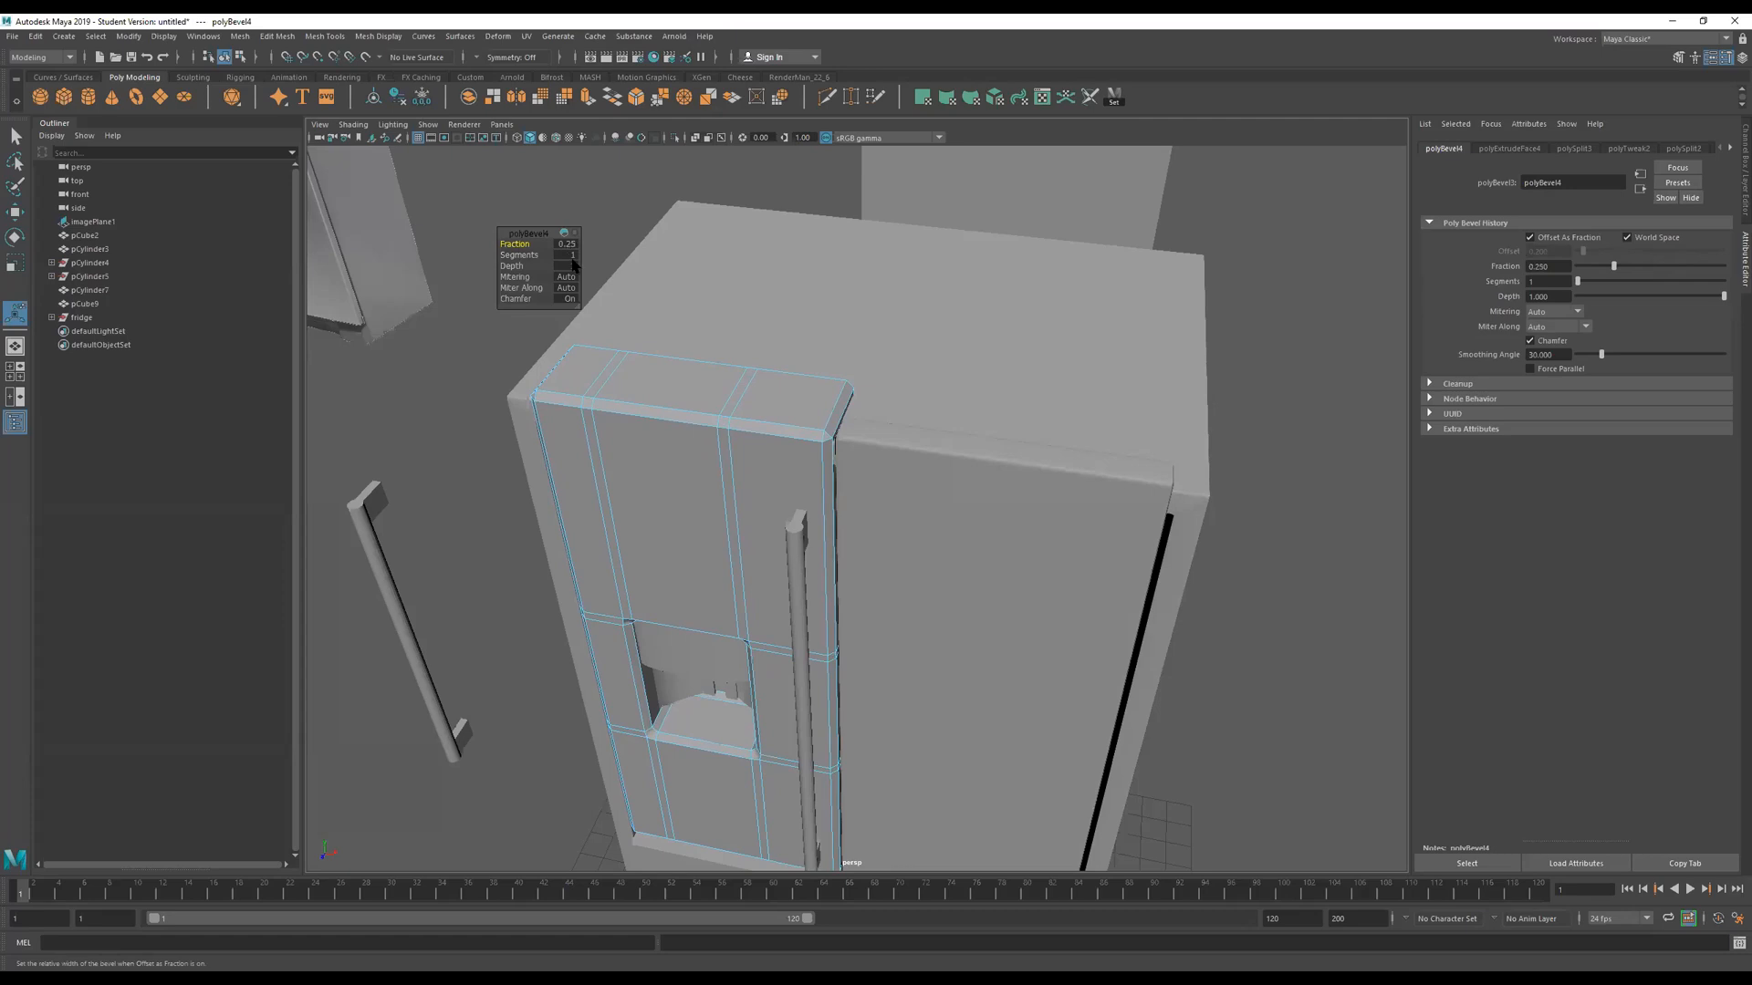
drag(523, 256, 527, 255)
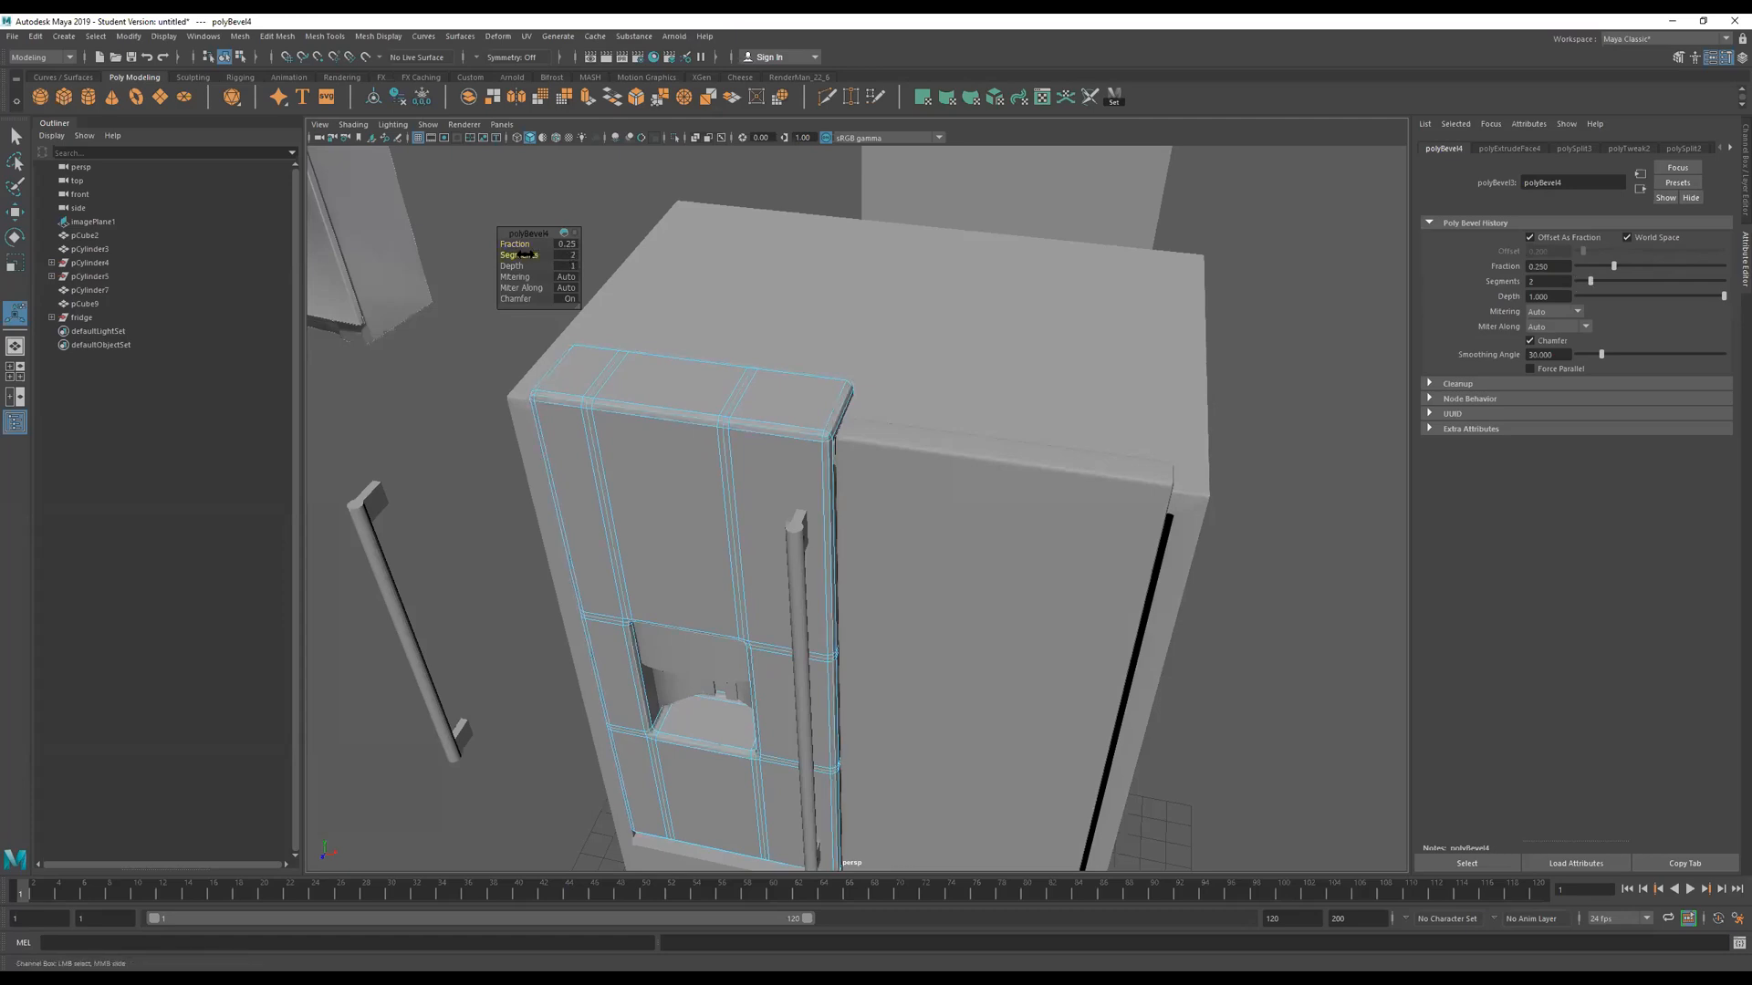
key(q)
right_drag(777, 441, 858, 392)
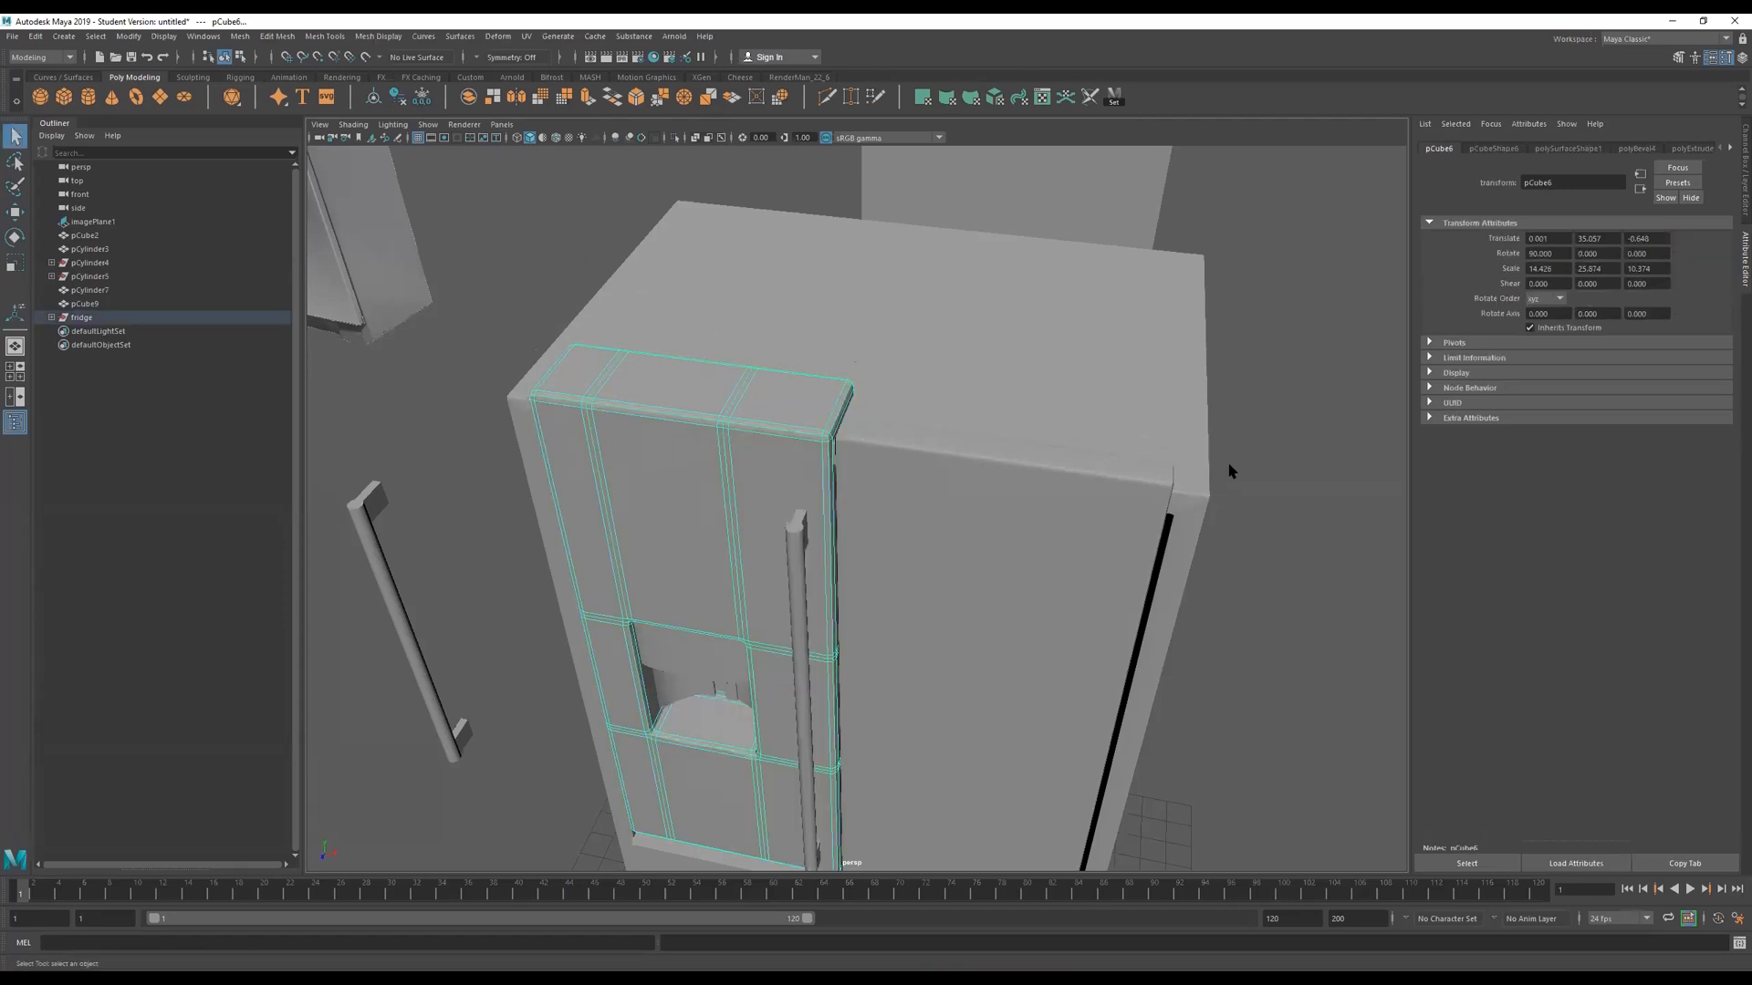
click(1271, 476)
alt+drag(1197, 492, 1219, 500)
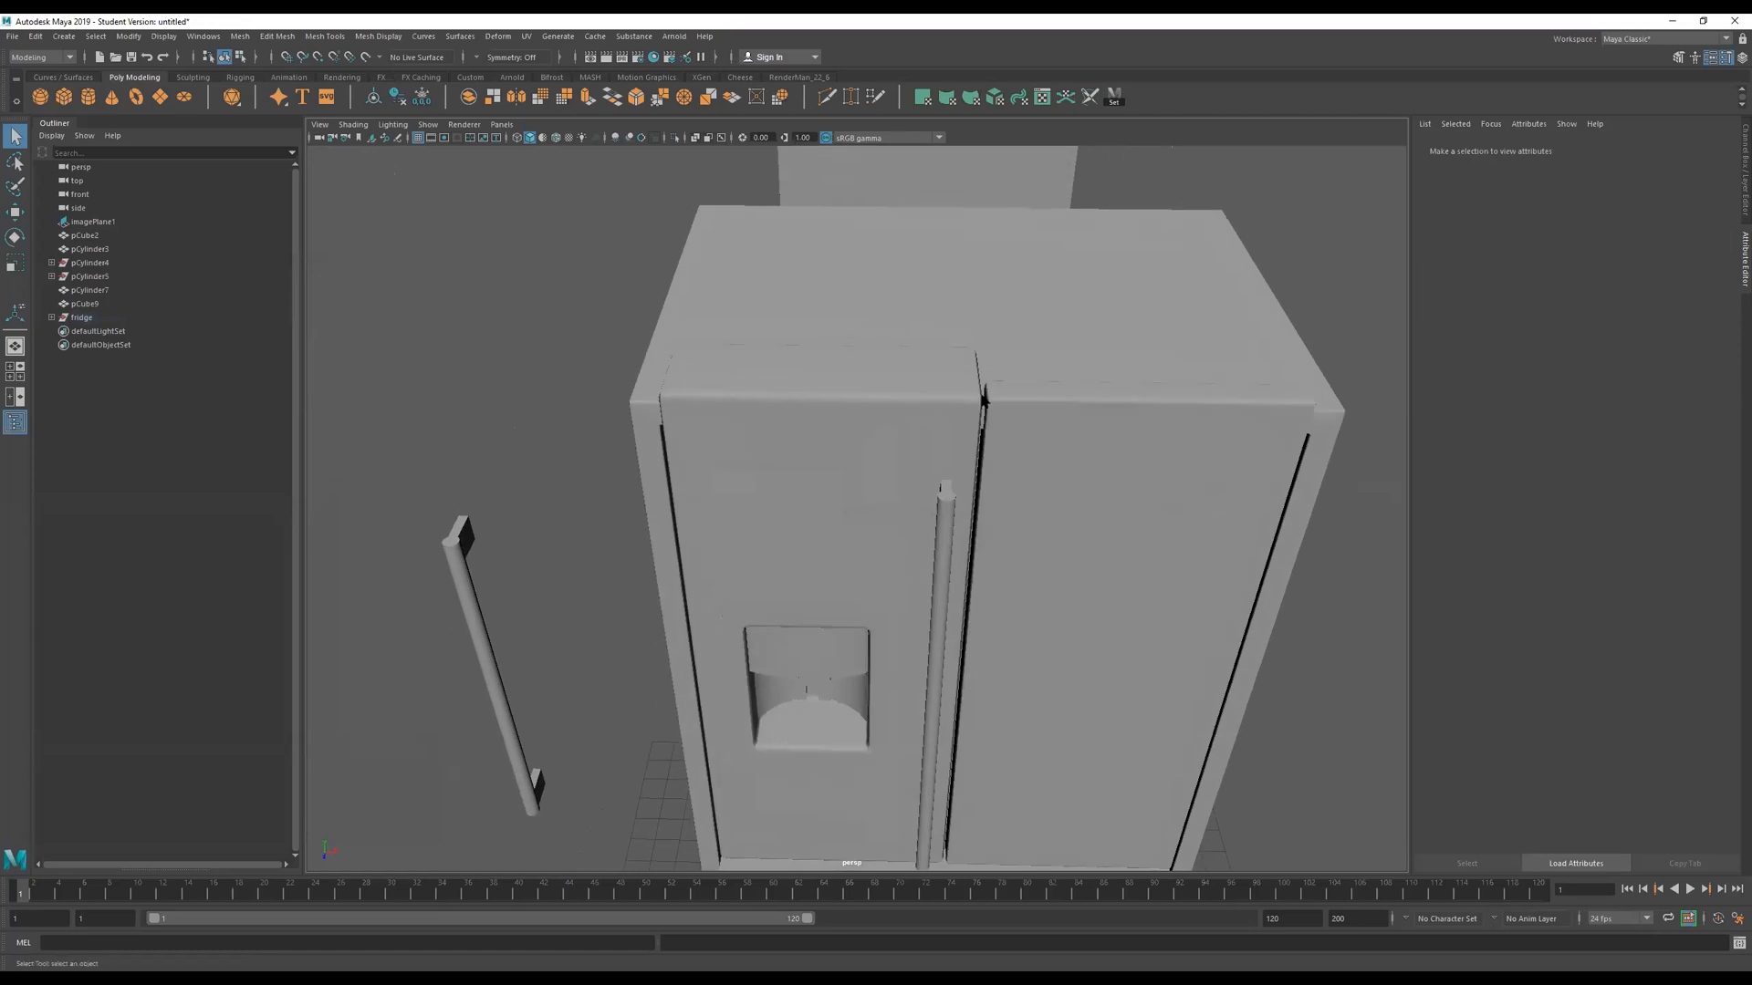
alt+drag(1066, 481, 1028, 462)
alt+right_drag(1028, 461, 943, 458)
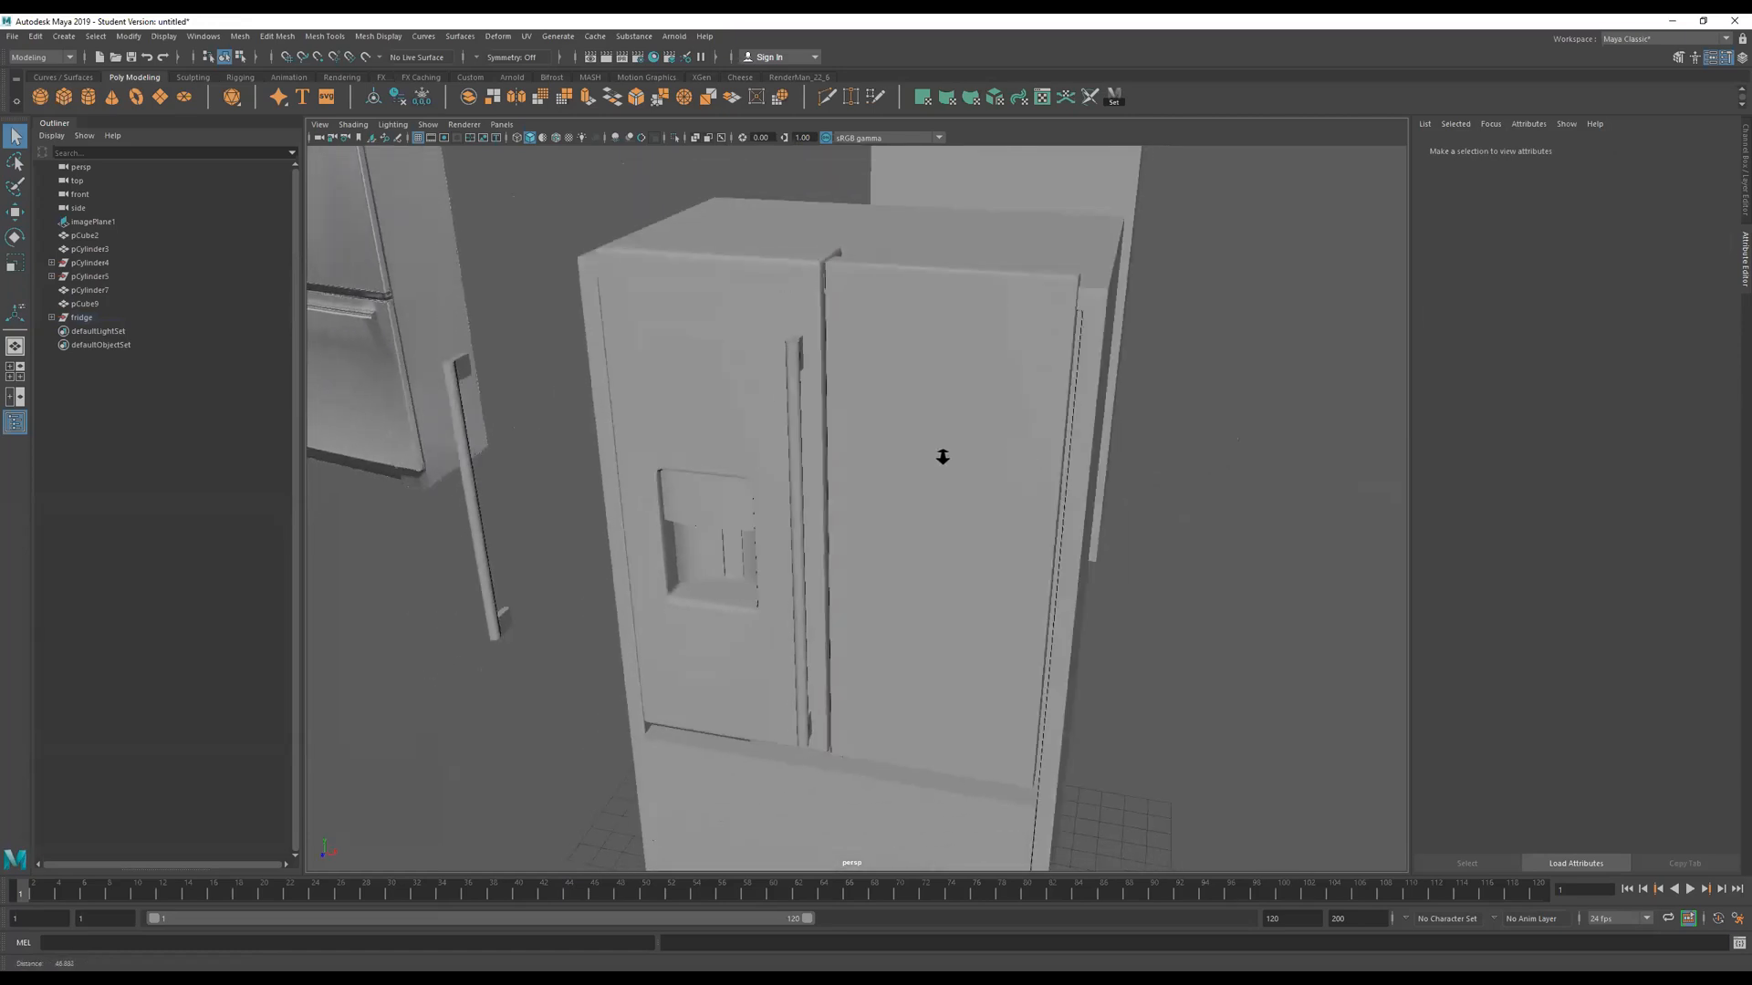
alt+drag(944, 458, 946, 429)
alt+right_drag(945, 435, 927, 528)
click(915, 653)
alt+right_drag(915, 653, 829, 489)
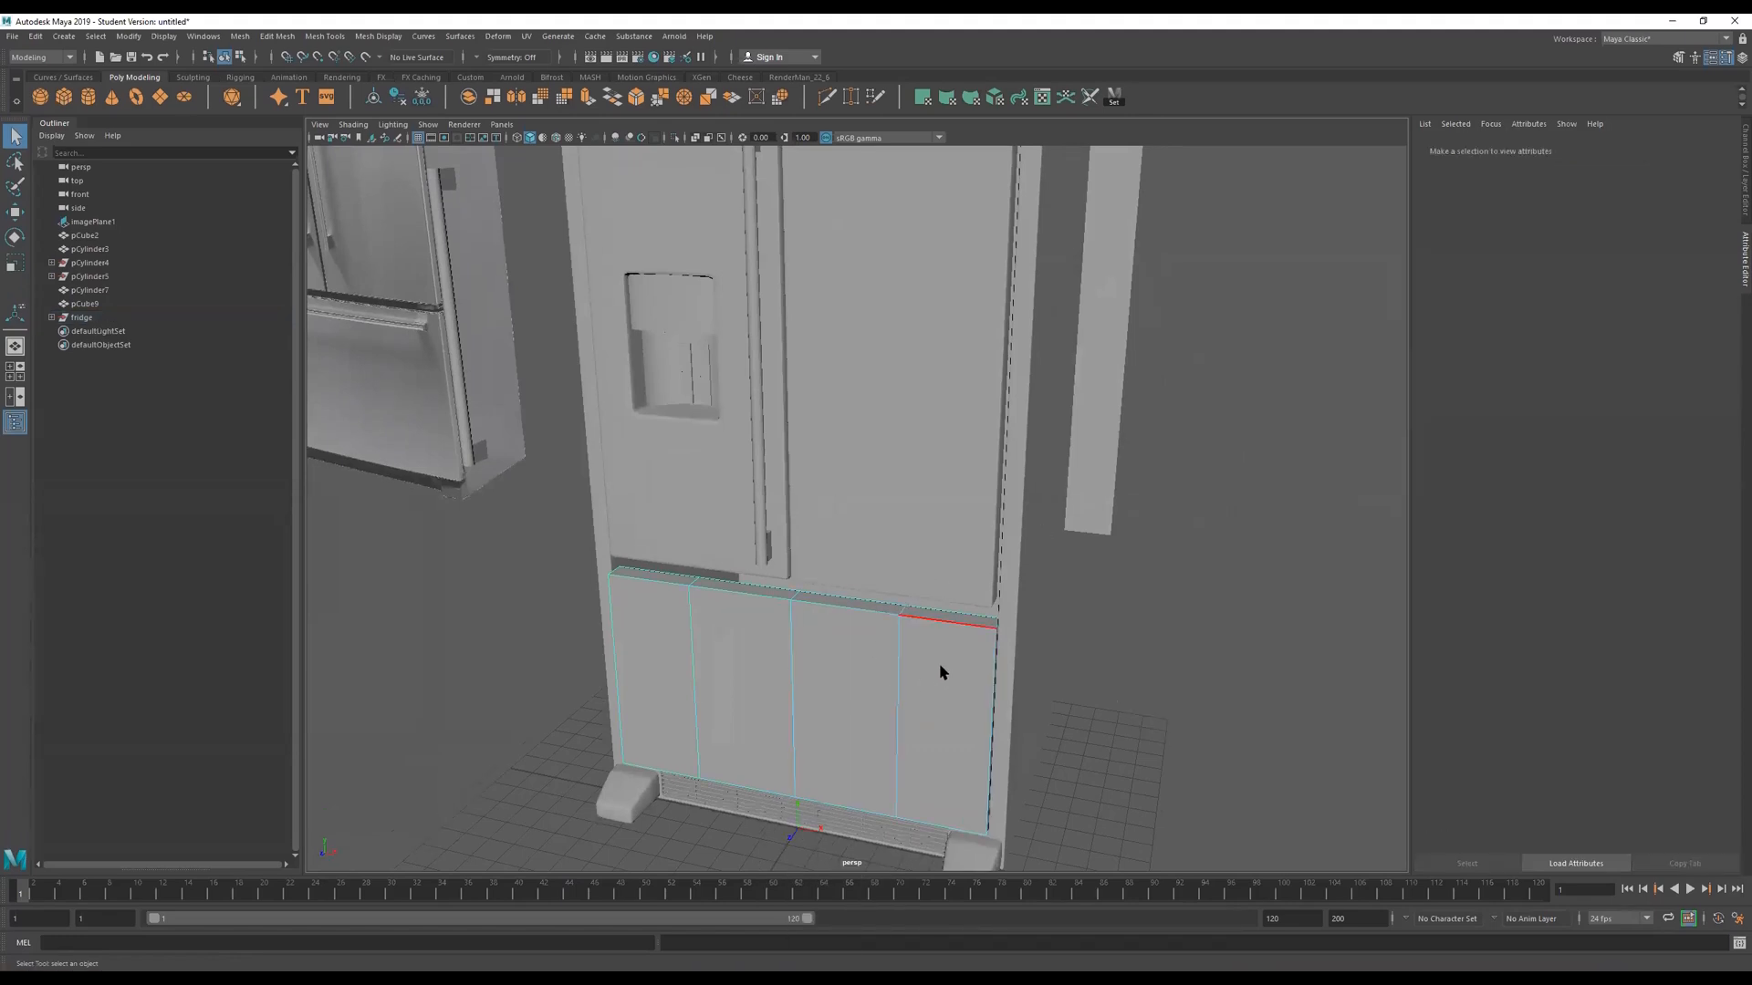
drag(1160, 474, 384, 904)
ctrl+click(689, 660)
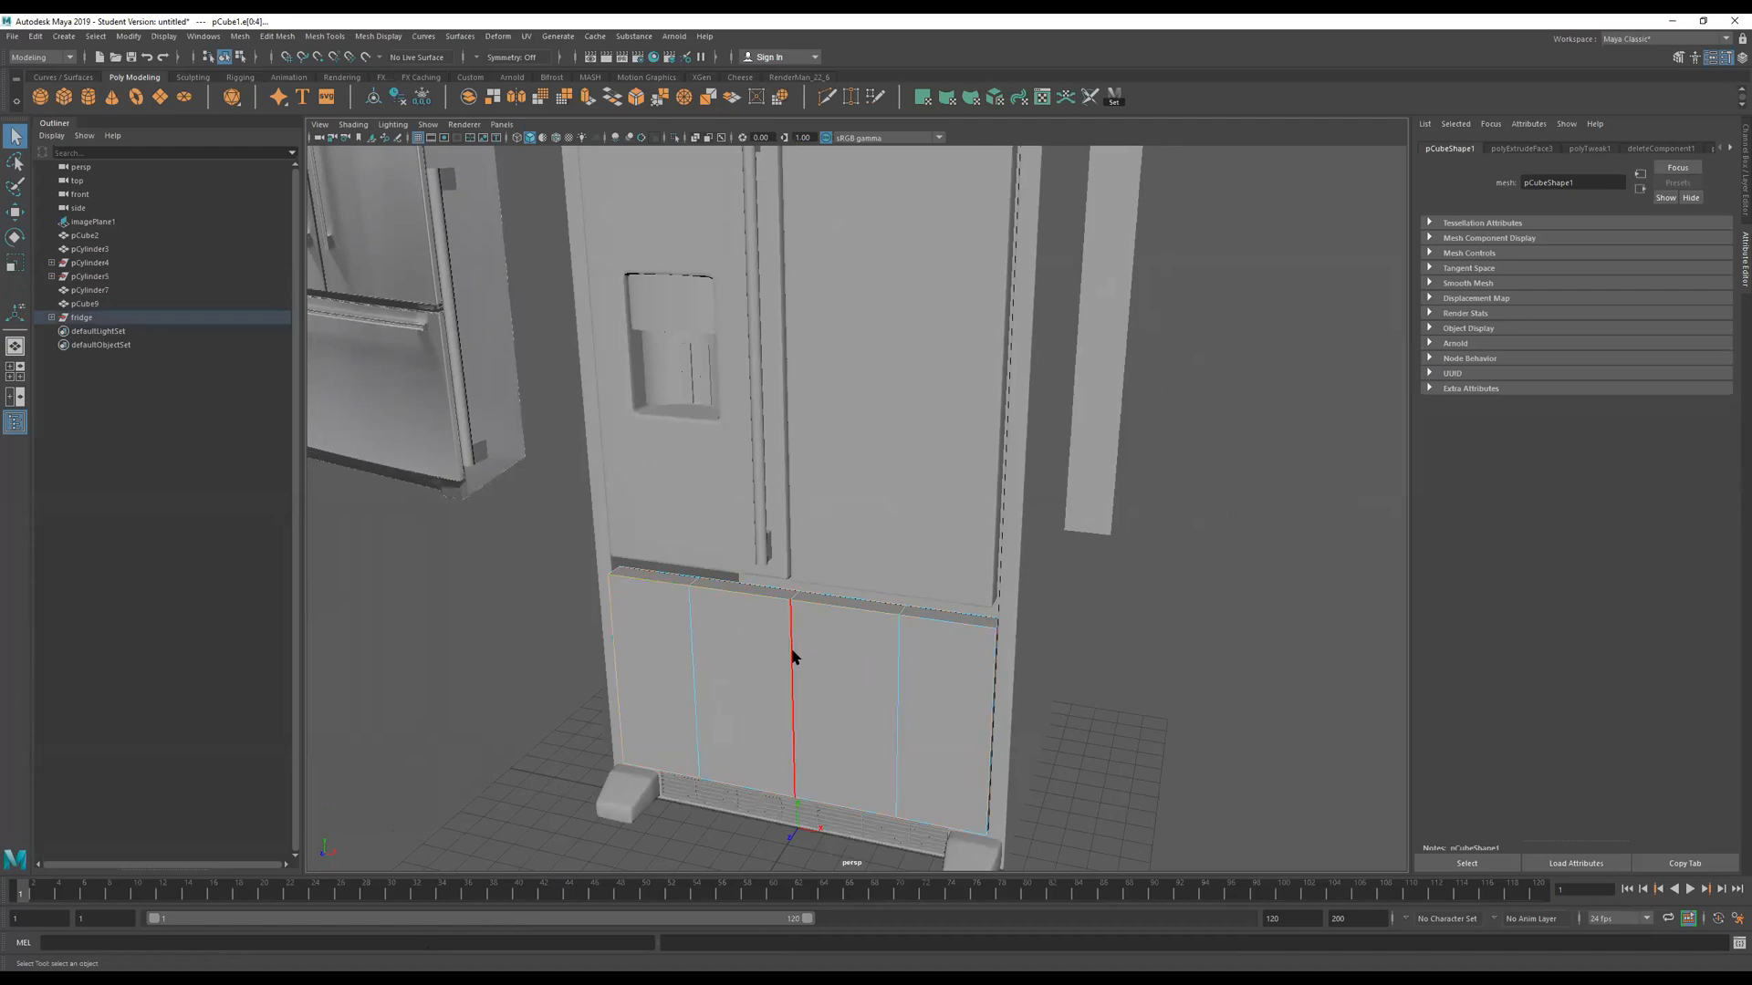
key(ctrl+z)
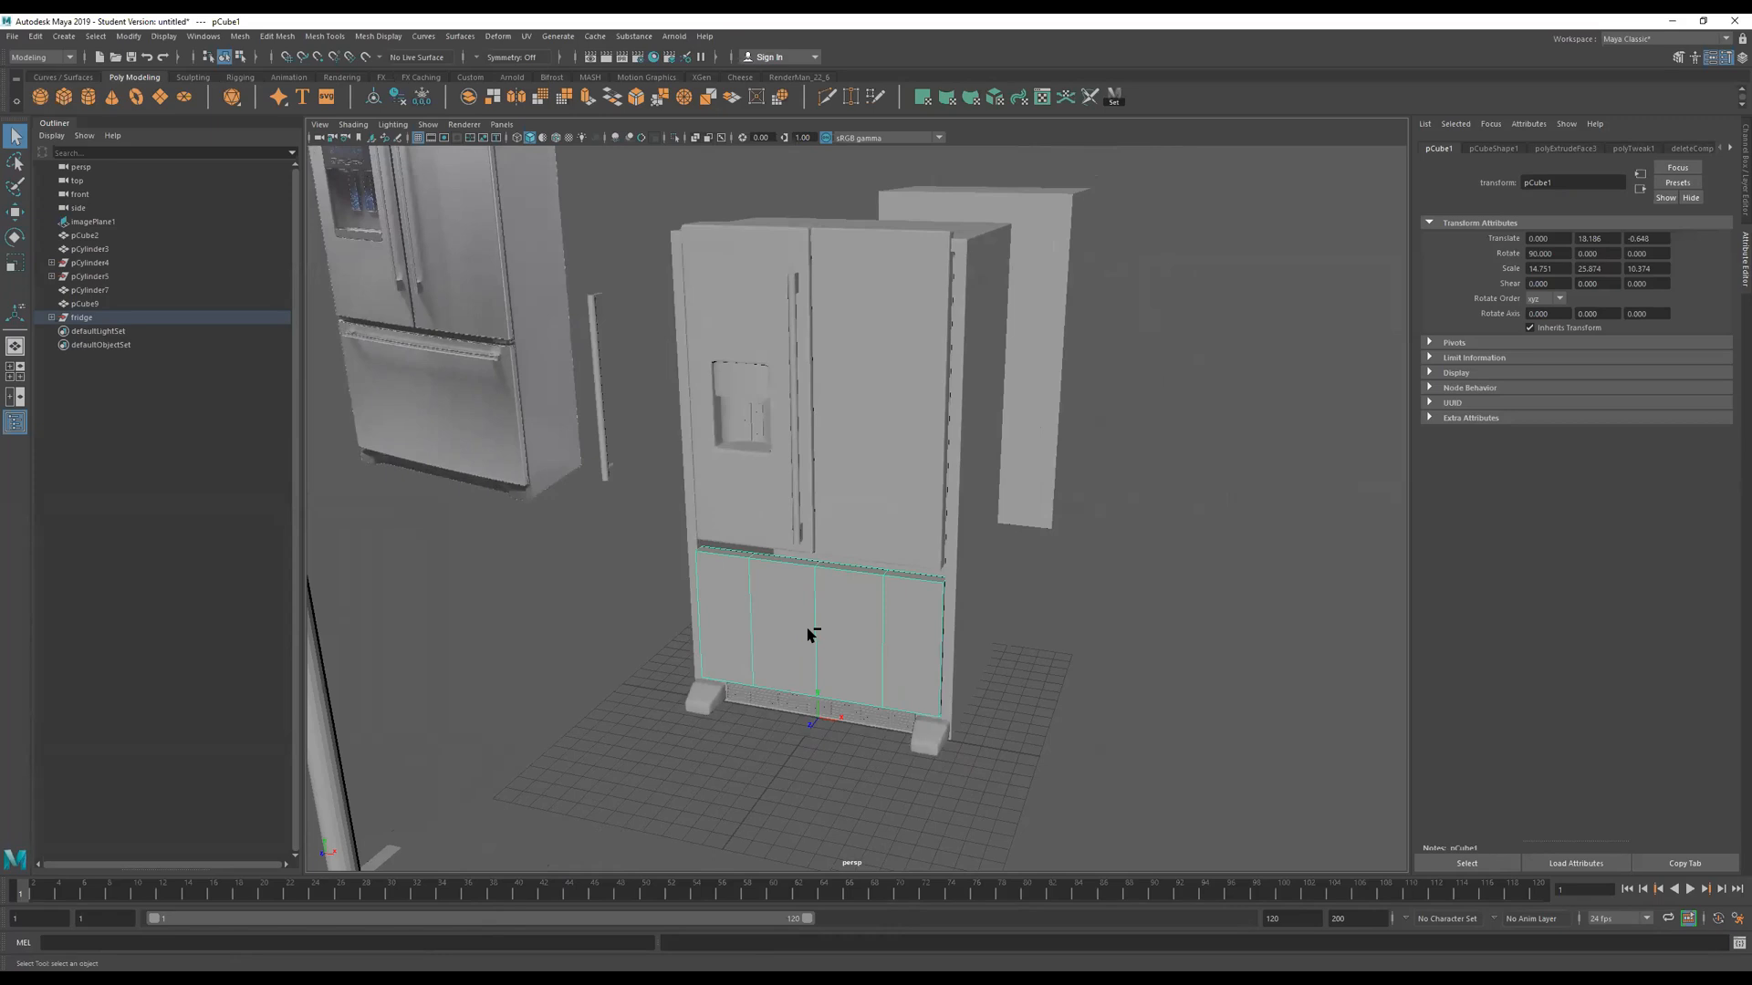
Duplicate the drawer front and move the copy beside the refrigerator, to an X position of about 16.4.
key(ctrl+d)
key(w)
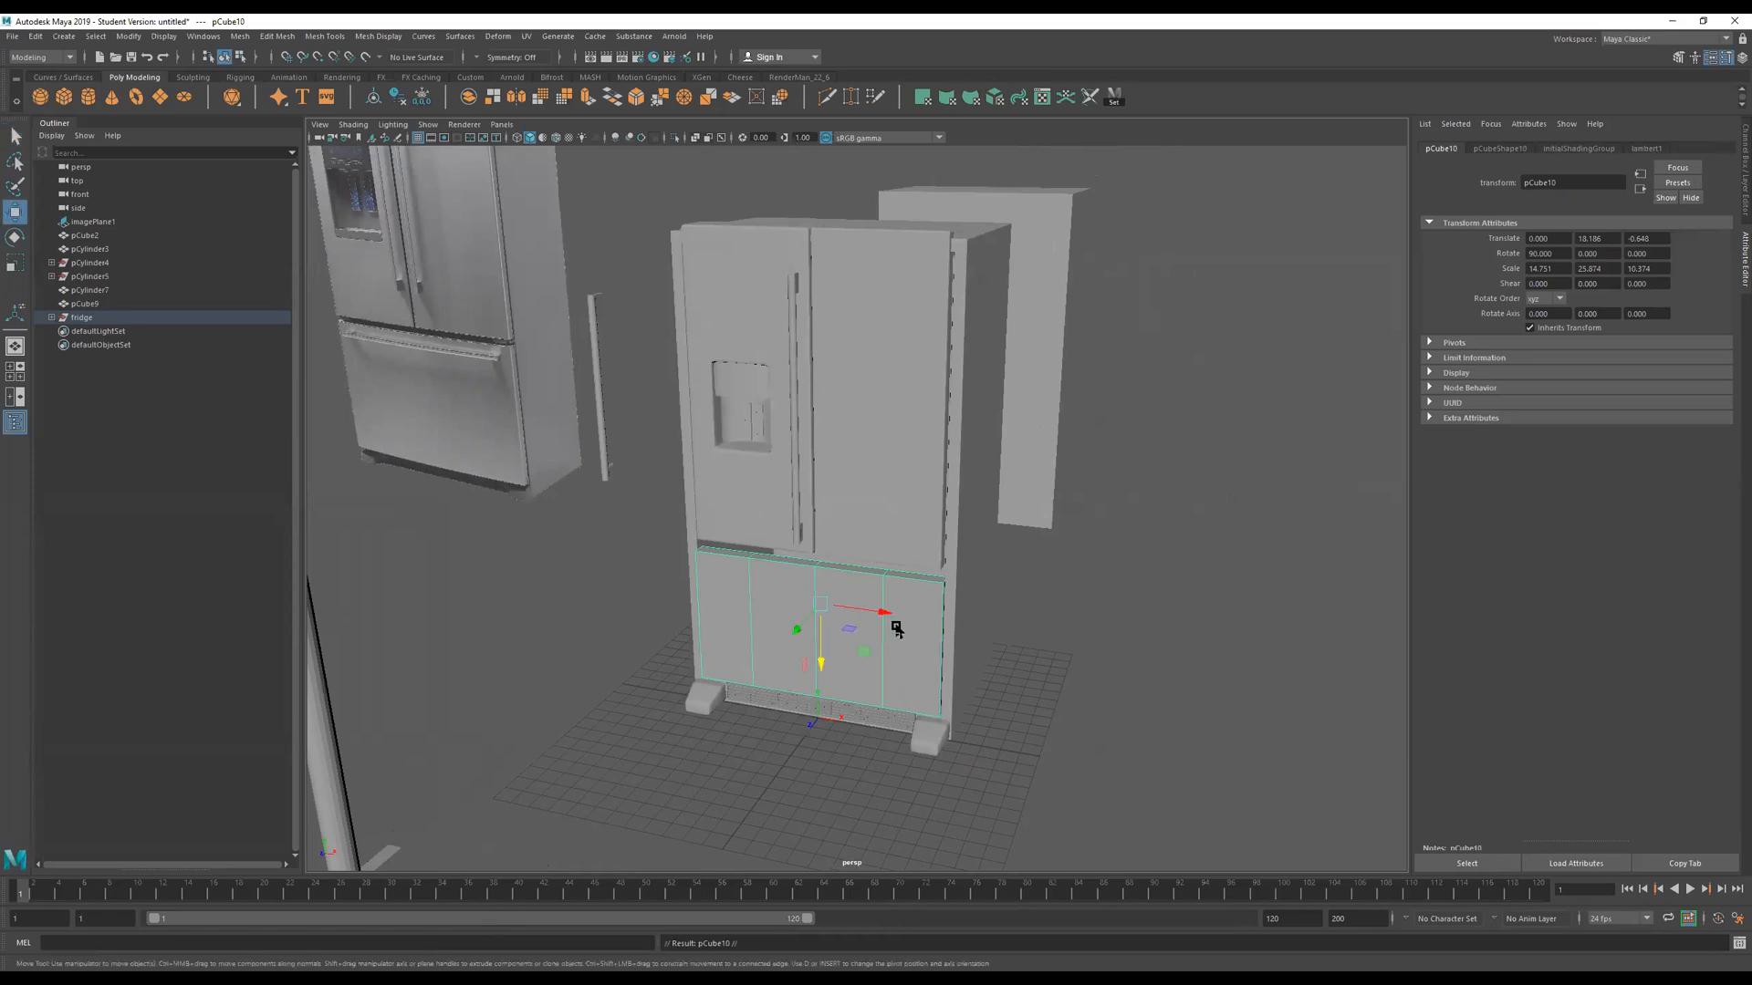
drag(880, 607, 1213, 657)
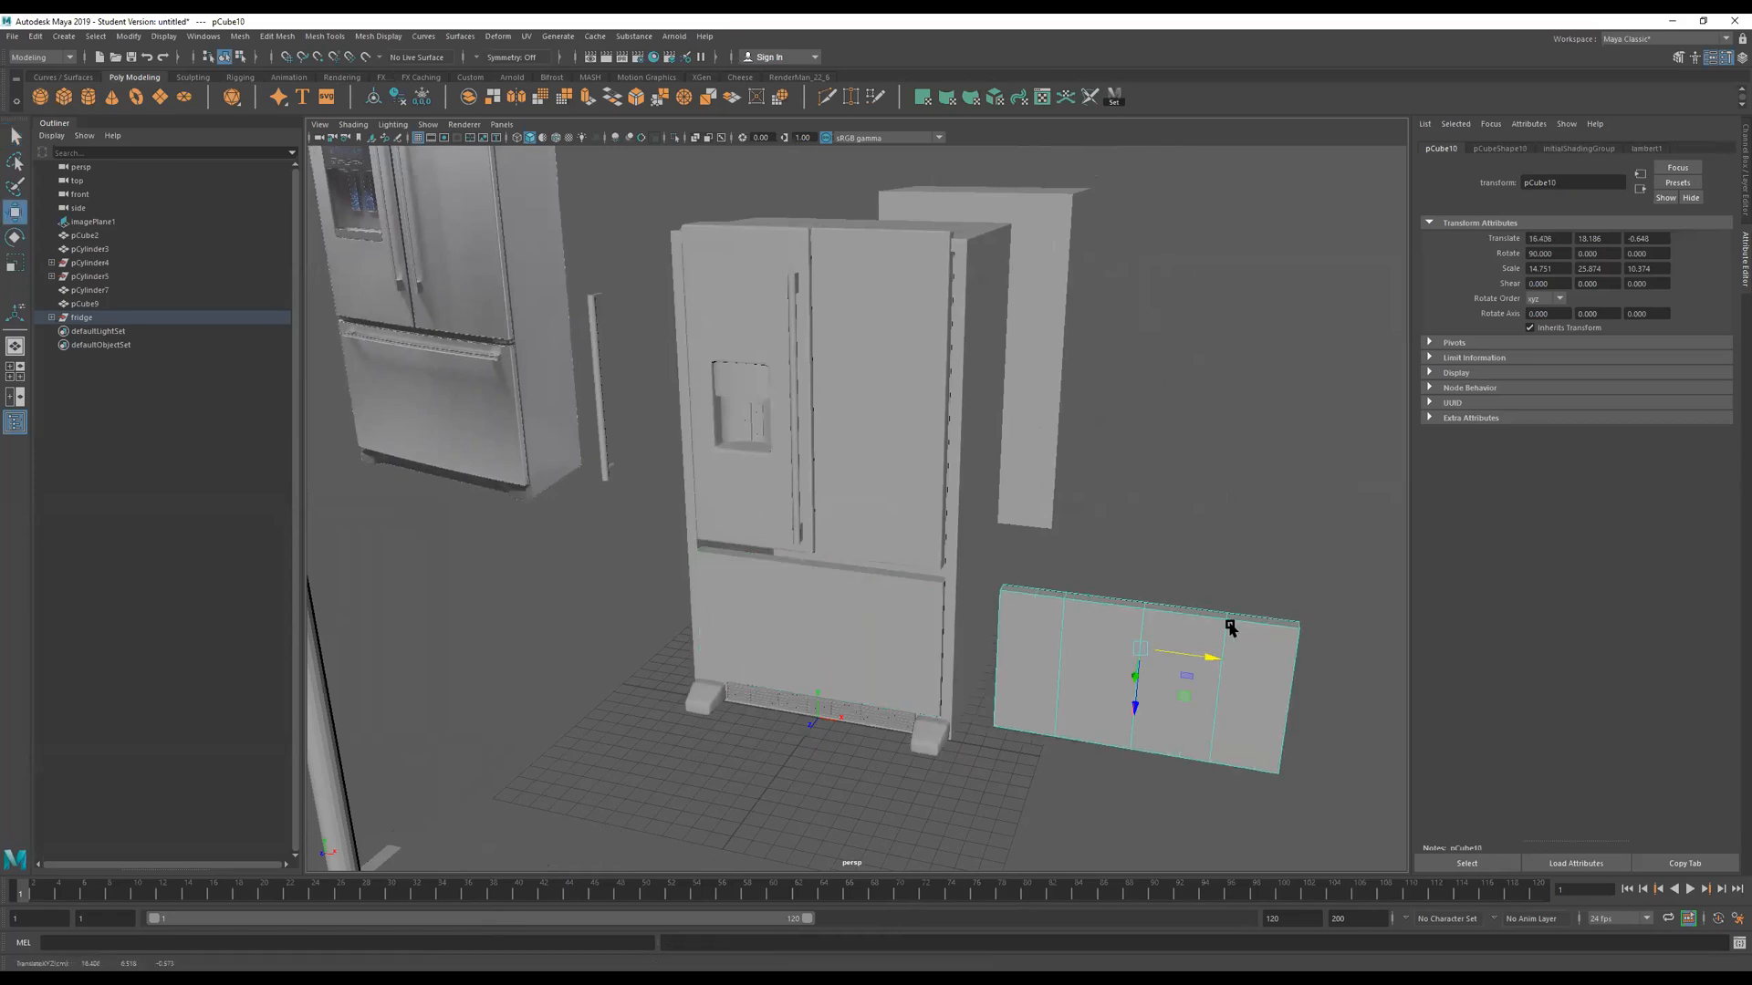
Bevel all edges of the duplicate drawer panel with a fraction of about 0.27 and 2 segments.
right_drag(1151, 608, 1118, 354)
drag(1393, 476, 888, 903)
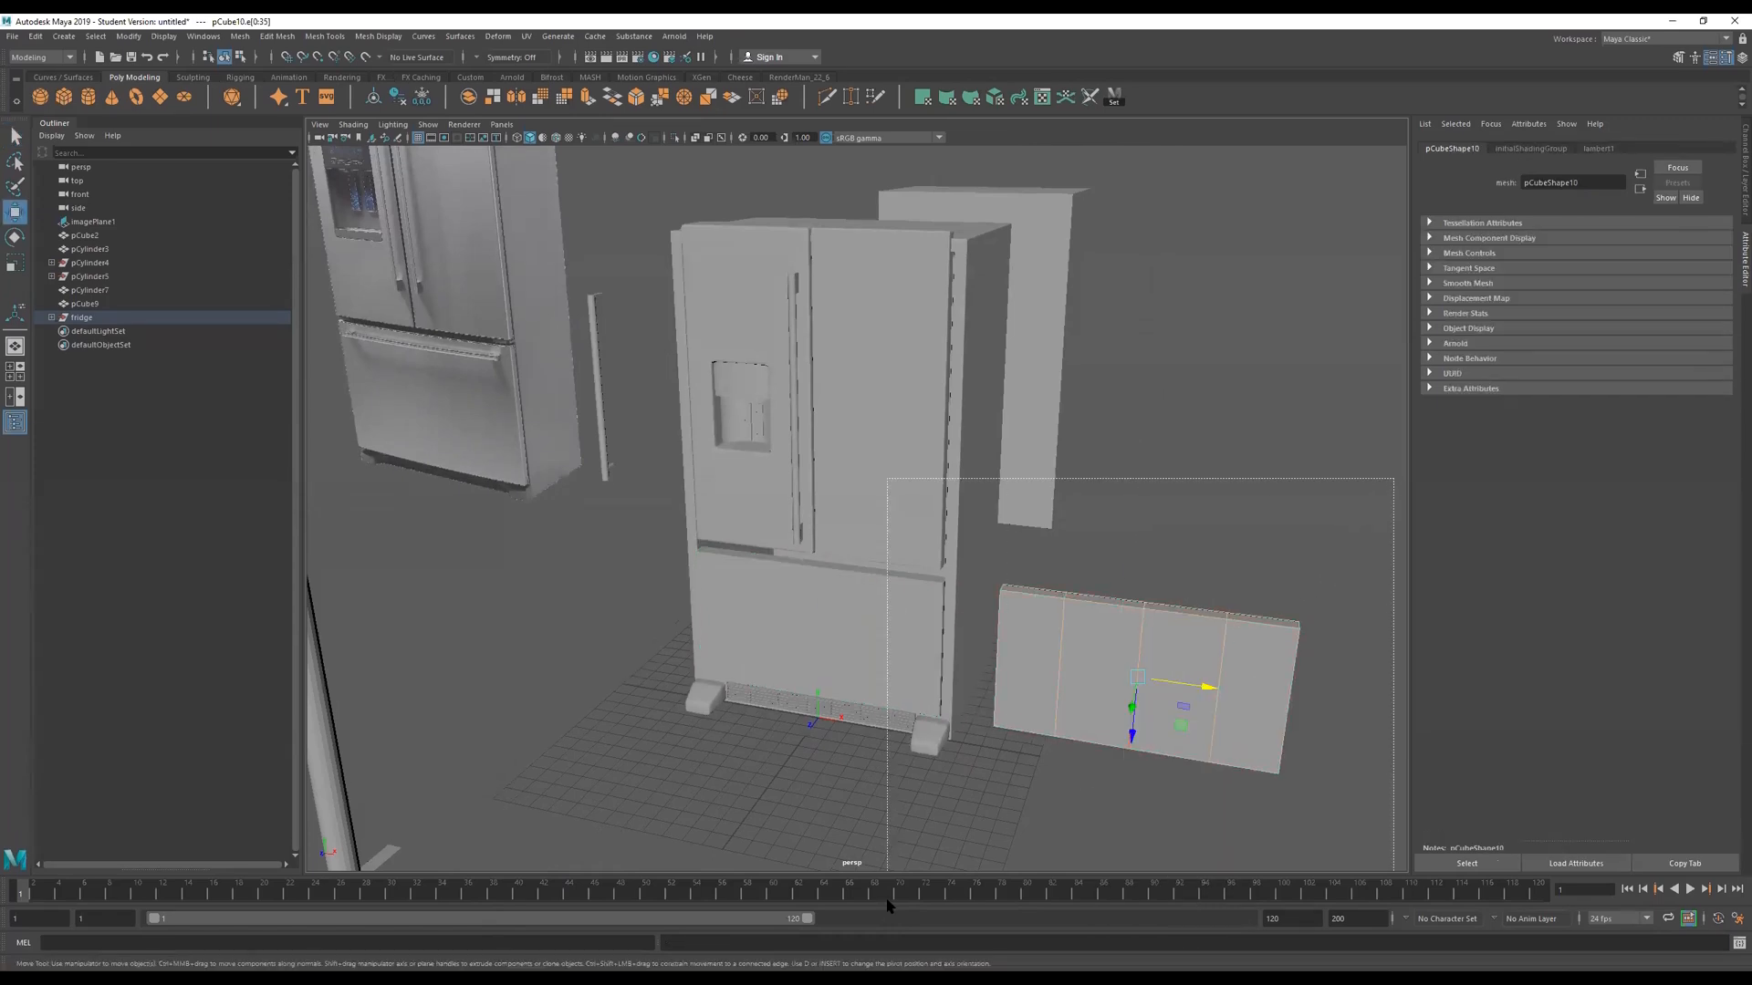
alt+middle_drag(1193, 594, 1068, 500)
alt+right_drag(1068, 594, 1205, 562)
alt+drag(1202, 550, 1049, 577)
alt+middle_drag(1048, 578, 929, 459)
alt+right_drag(868, 681, 917, 674)
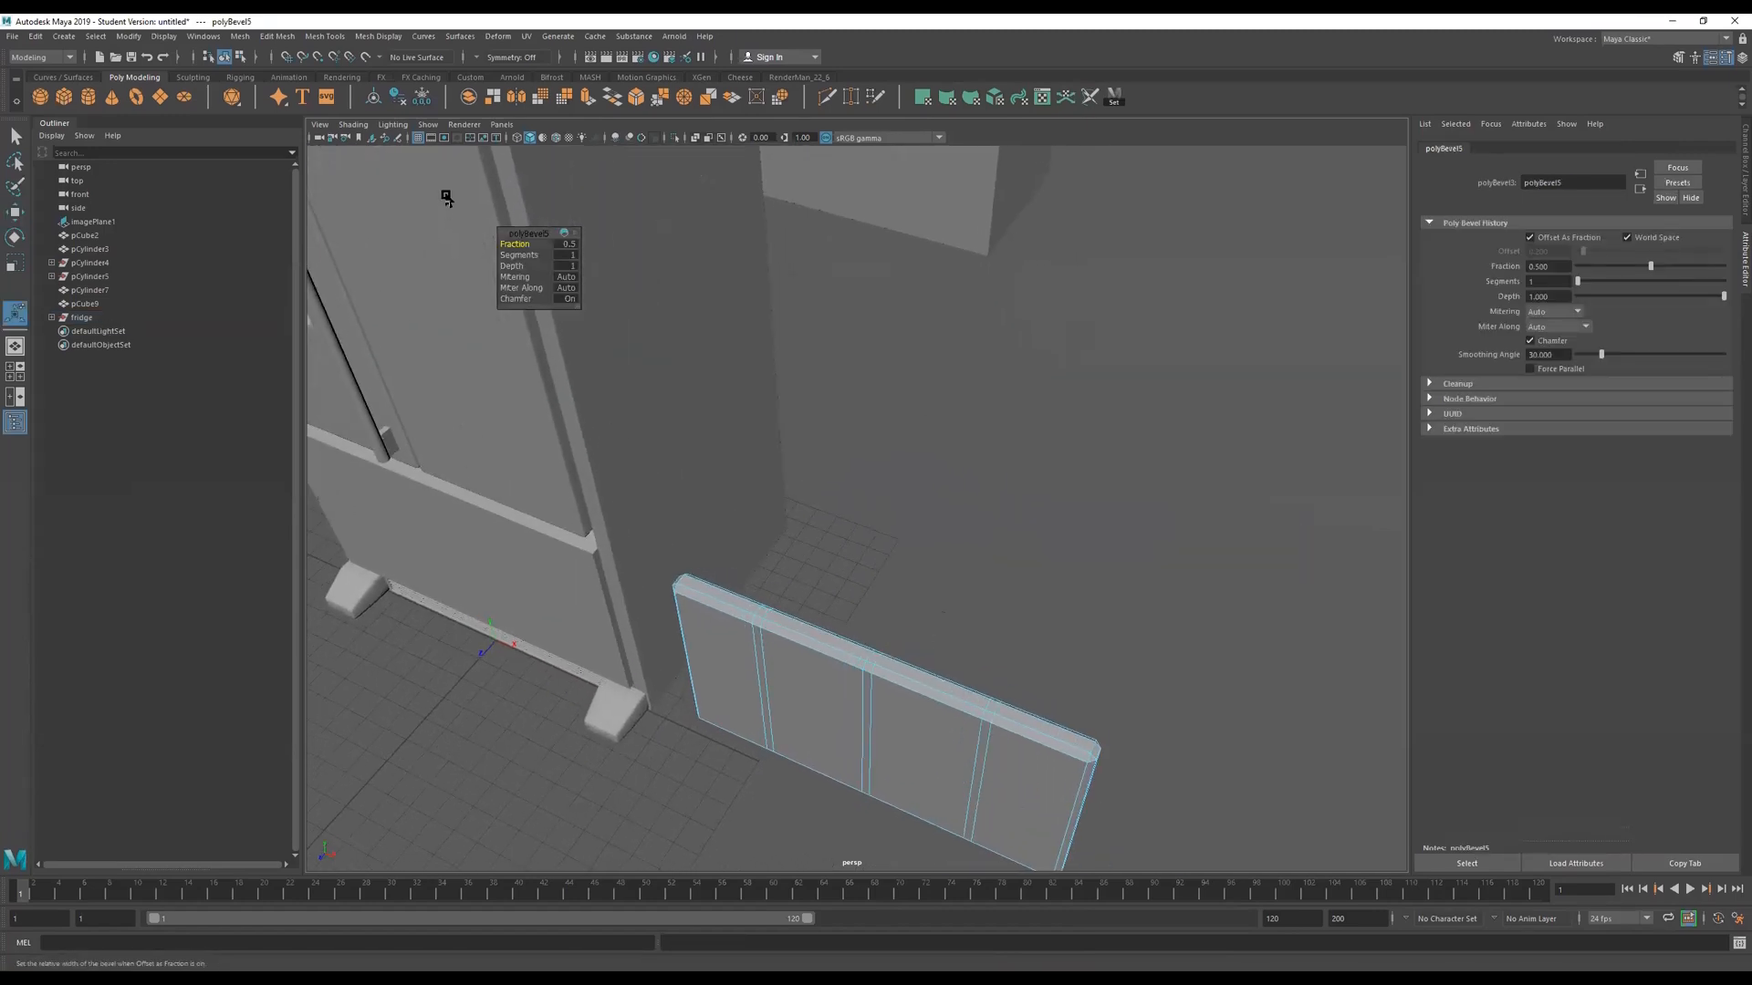
drag(511, 256, 520, 255)
alt+drag(662, 434, 650, 351)
drag(517, 244, 501, 246)
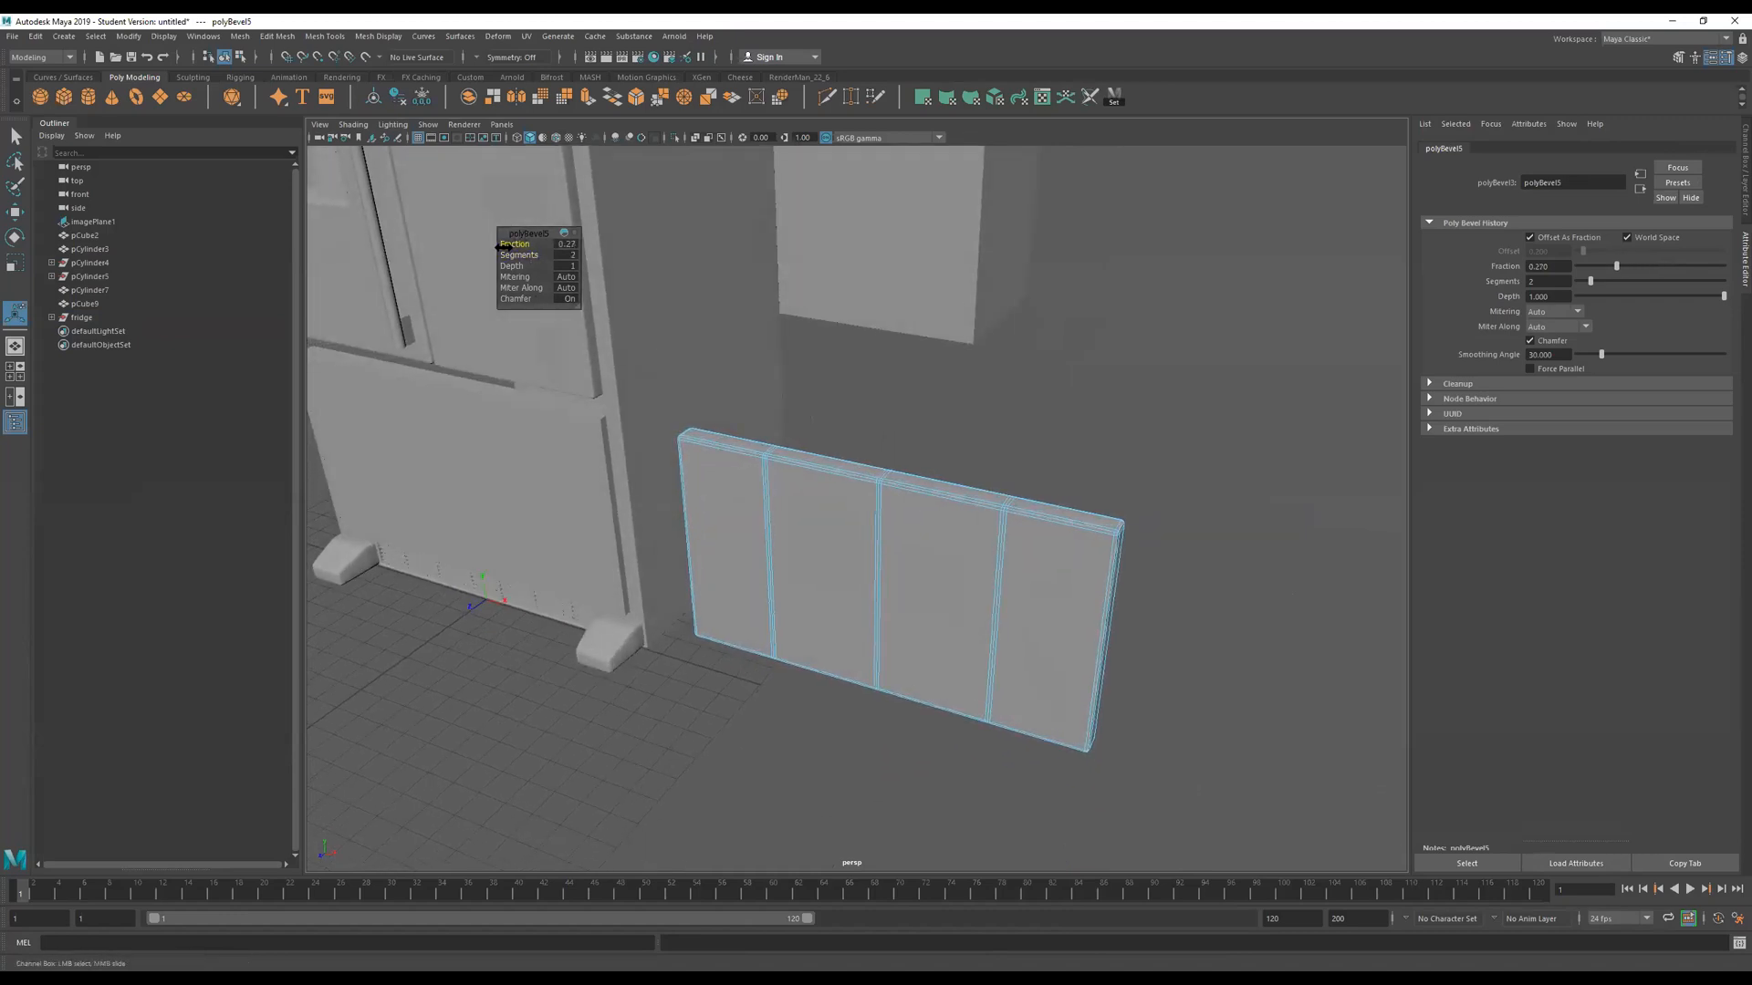
scroll(934, 505, up, 2)
right_drag(966, 497, 1219, 348)
scroll(1042, 456, down, 3)
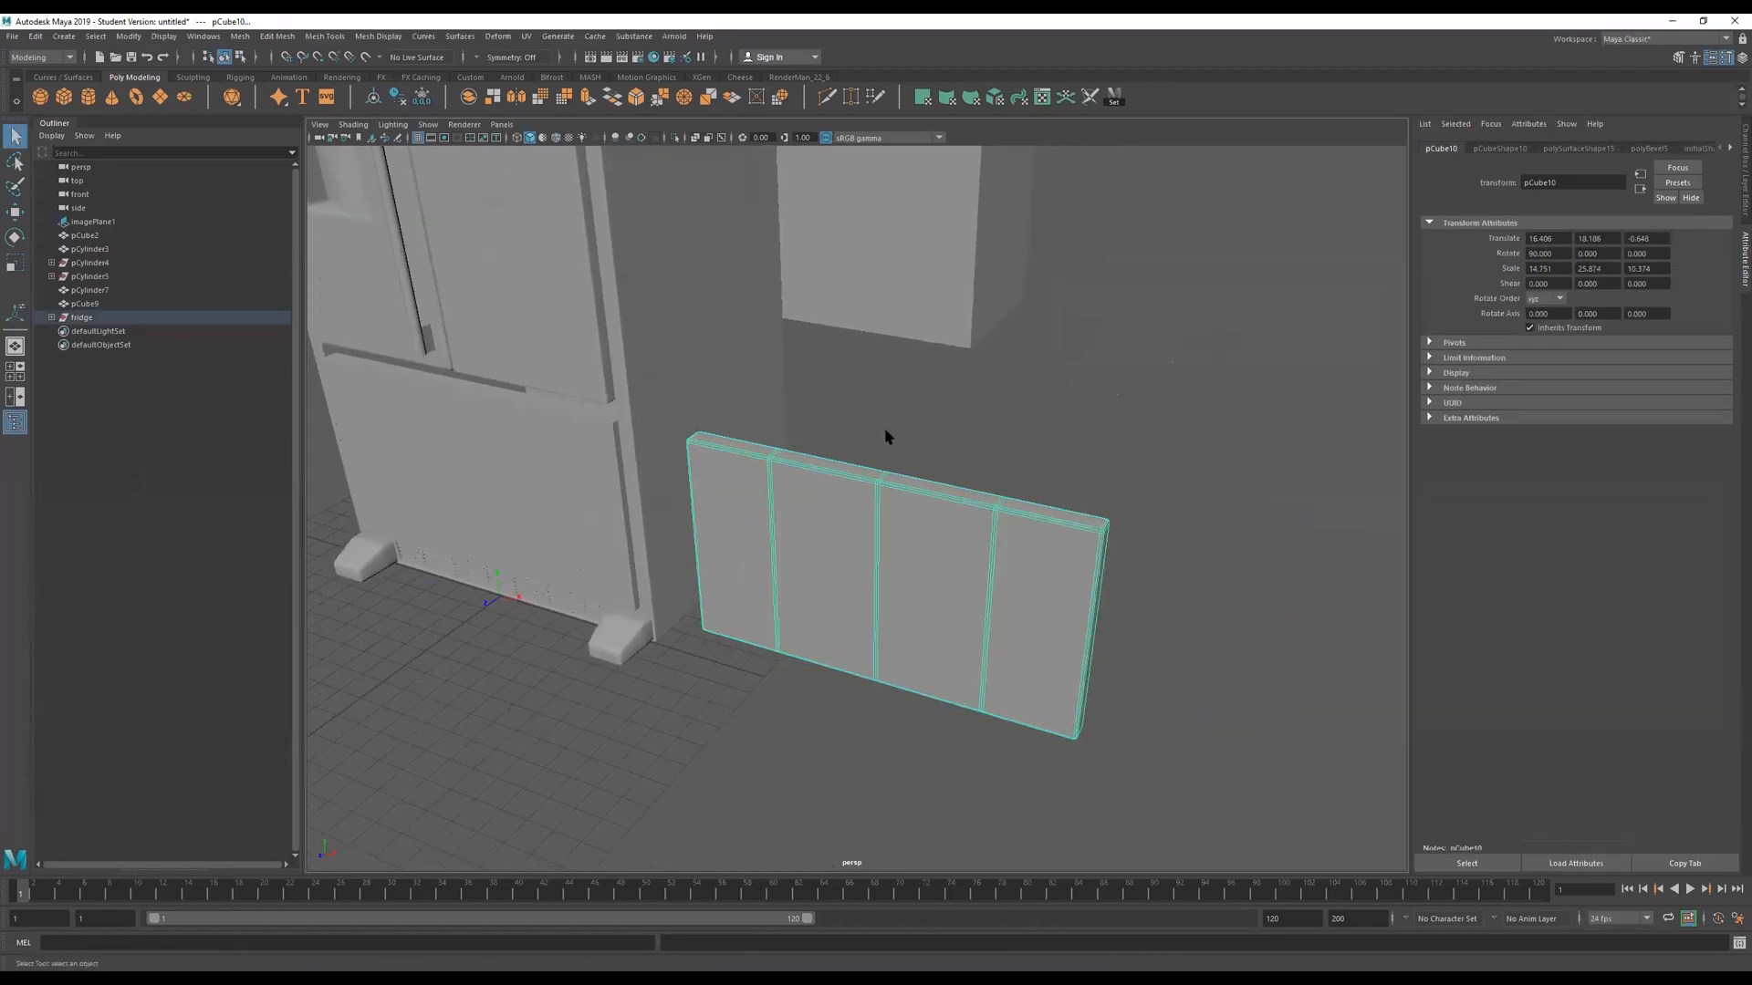
Bevel the outer edges of the original drawer front, leaving out its vertical division edges.
scroll(885, 436, up, 2)
click(598, 472)
alt+middle_drag(685, 528, 1227, 613)
right_drag(943, 498, 884, 339)
drag(1325, 354, 525, 874)
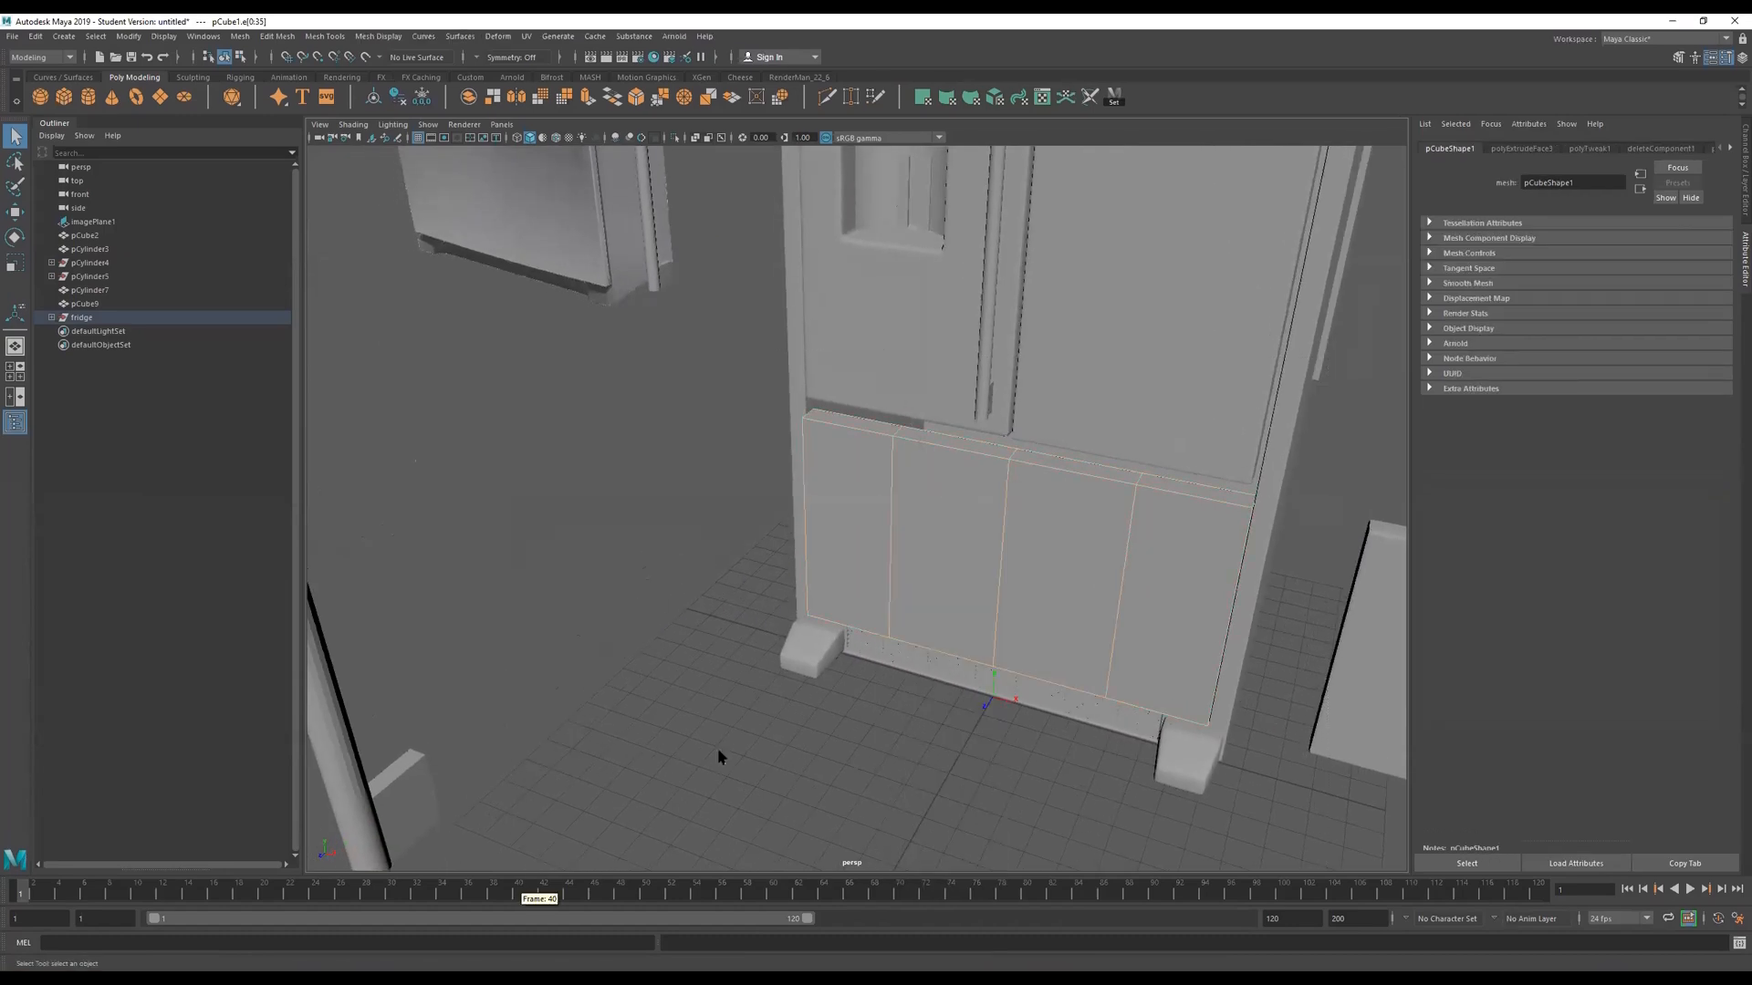
ctrl+click(893, 515)
ctrl+click(1133, 525)
shift+right_drag(998, 550, 1065, 536)
Reduce the drawer bevel's fraction to about 0.24 and return to object selection.
mouse_move(515, 242)
mouse_down()
mouse_move(493, 244)
mouse_move(509, 242)
mouse_up()
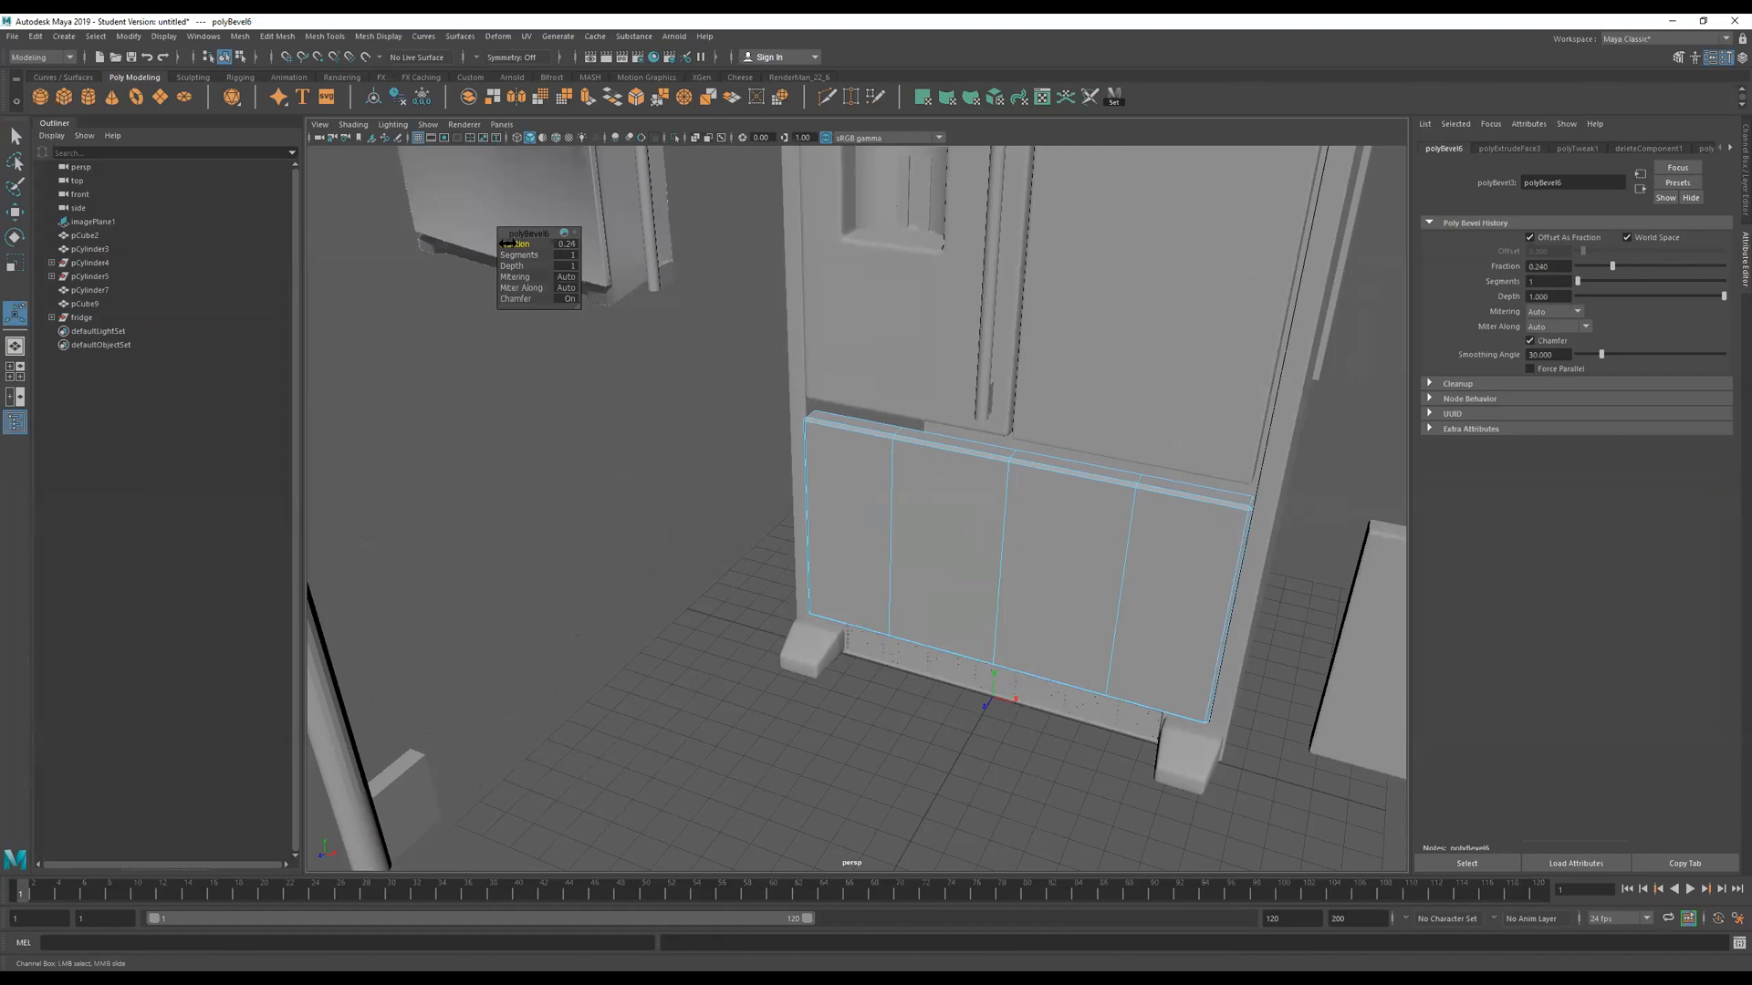
click(570, 244)
key(Return)
key(q)
alt+drag(778, 610, 876, 727)
right_drag(876, 727, 1308, 516)
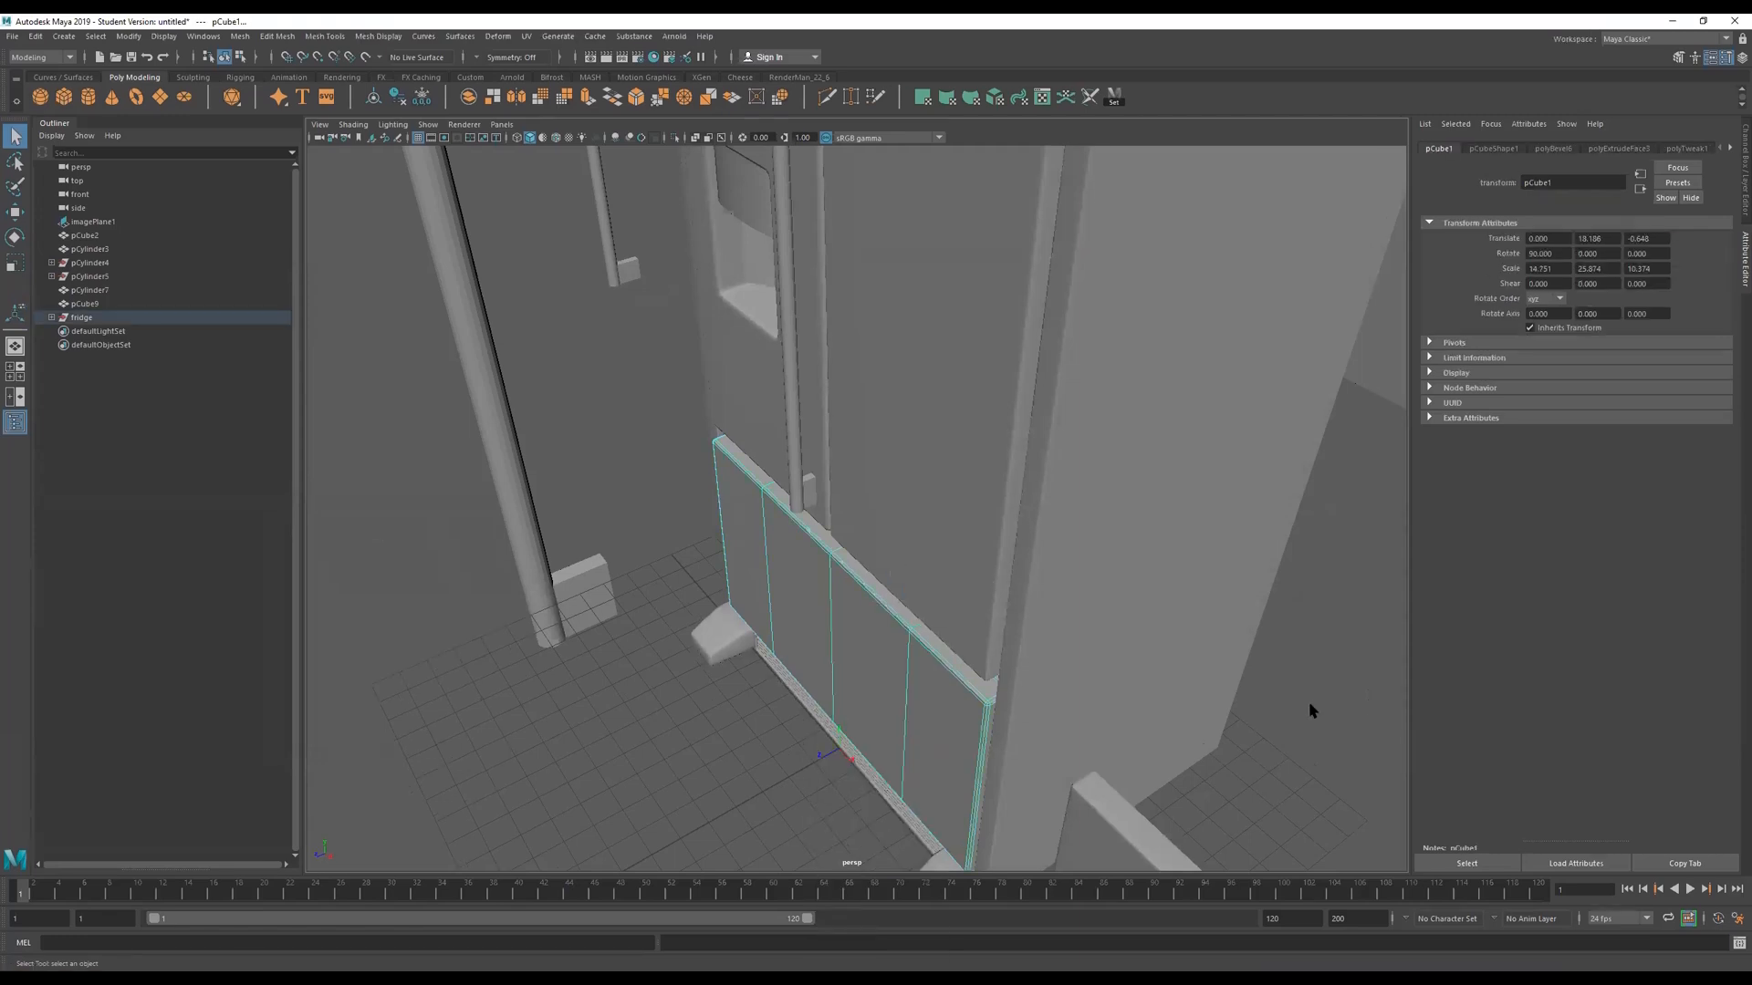
Compare the beveled drawer on the refrigerator with the beveled duplicate beside it from several angles.
click(1310, 707)
alt+right_drag(1310, 708, 887, 708)
alt+drag(887, 708, 988, 520)
click(930, 400)
click(997, 525)
alt+right_drag(997, 526, 1025, 497)
shift+click(999, 553)
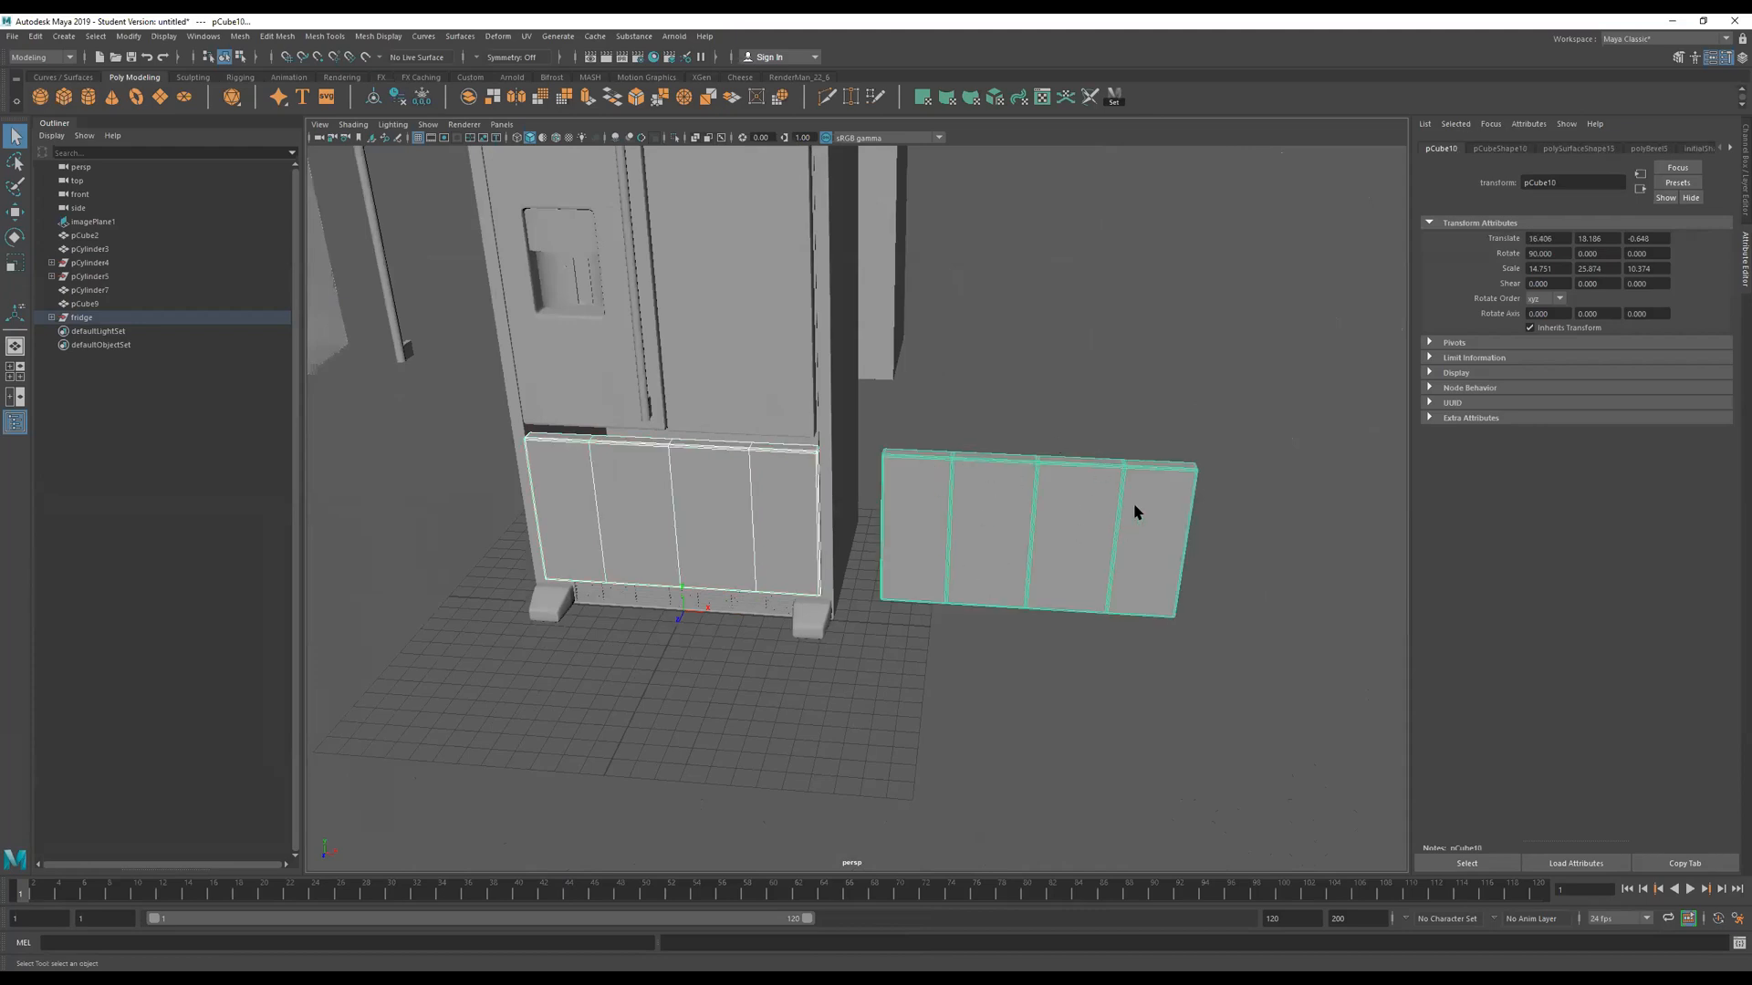
alt+right_drag(734, 462, 762, 462)
alt+right_drag(1087, 440, 630, 565)
alt+drag(1185, 490, 1189, 485)
click(1228, 356)
alt+drag(993, 423, 866, 397)
Raise the drawer's top row of vertices slightly toward the doors and return to object selection.
click(745, 446)
alt+drag(724, 446, 765, 443)
right_drag(704, 412, 534, 383)
drag(909, 313, 406, 454)
key(w)
drag(684, 446, 683, 438)
alt+middle_drag(783, 354, 910, 532)
alt+drag(910, 532, 869, 548)
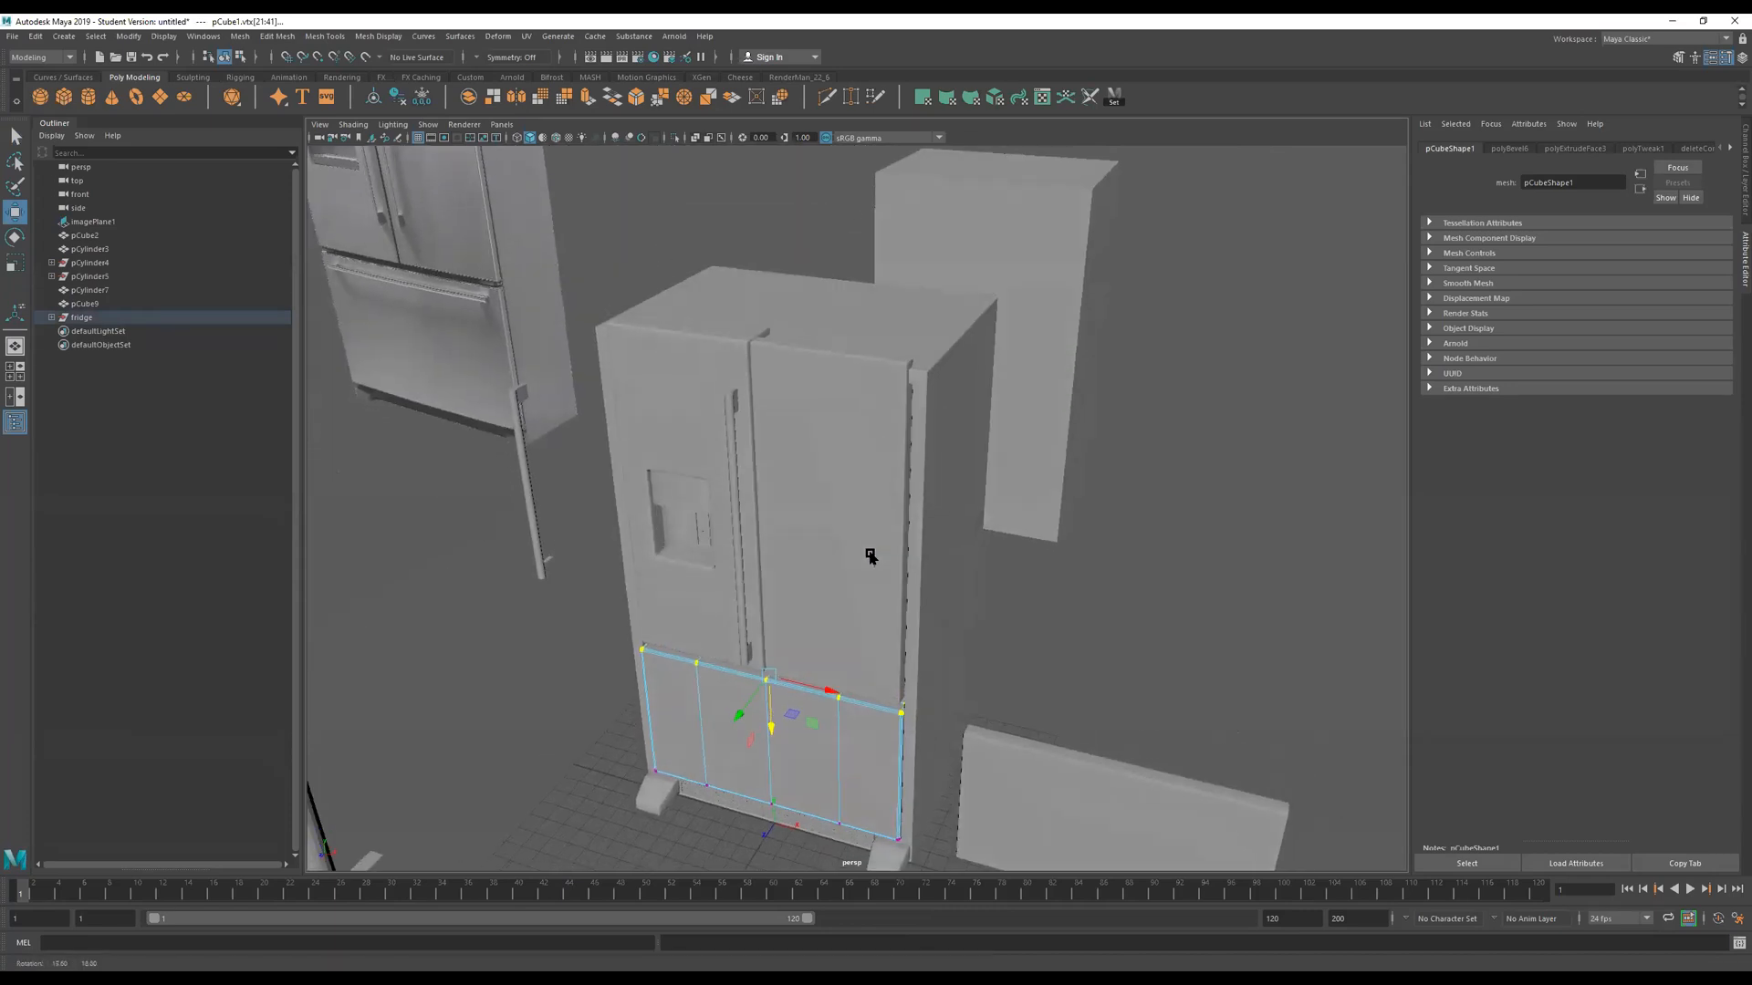
right_drag(832, 547, 1308, 317)
alt+drag(832, 581, 1016, 550)
click(1017, 549)
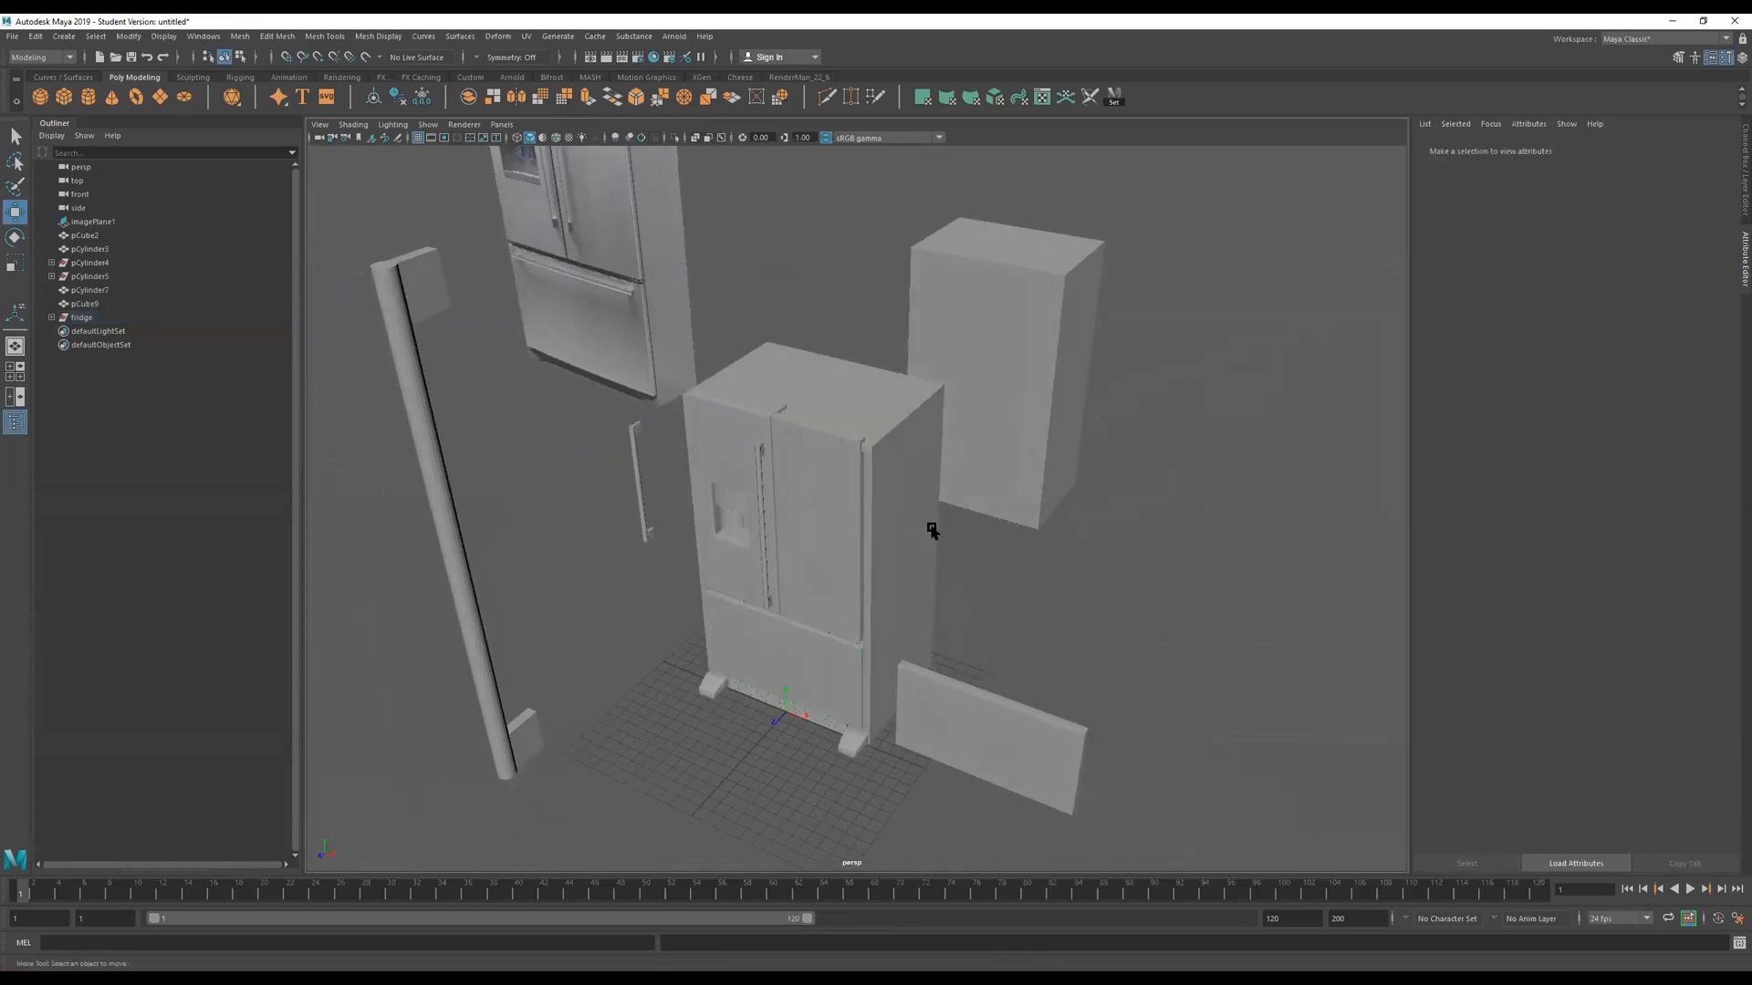
Examine the water and ice dispenser on the reference image up close, including its control panel and tray.
alt+drag(740, 425, 730, 429)
alt+drag(645, 290, 676, 489)
alt+right_drag(676, 489, 1558, 488)
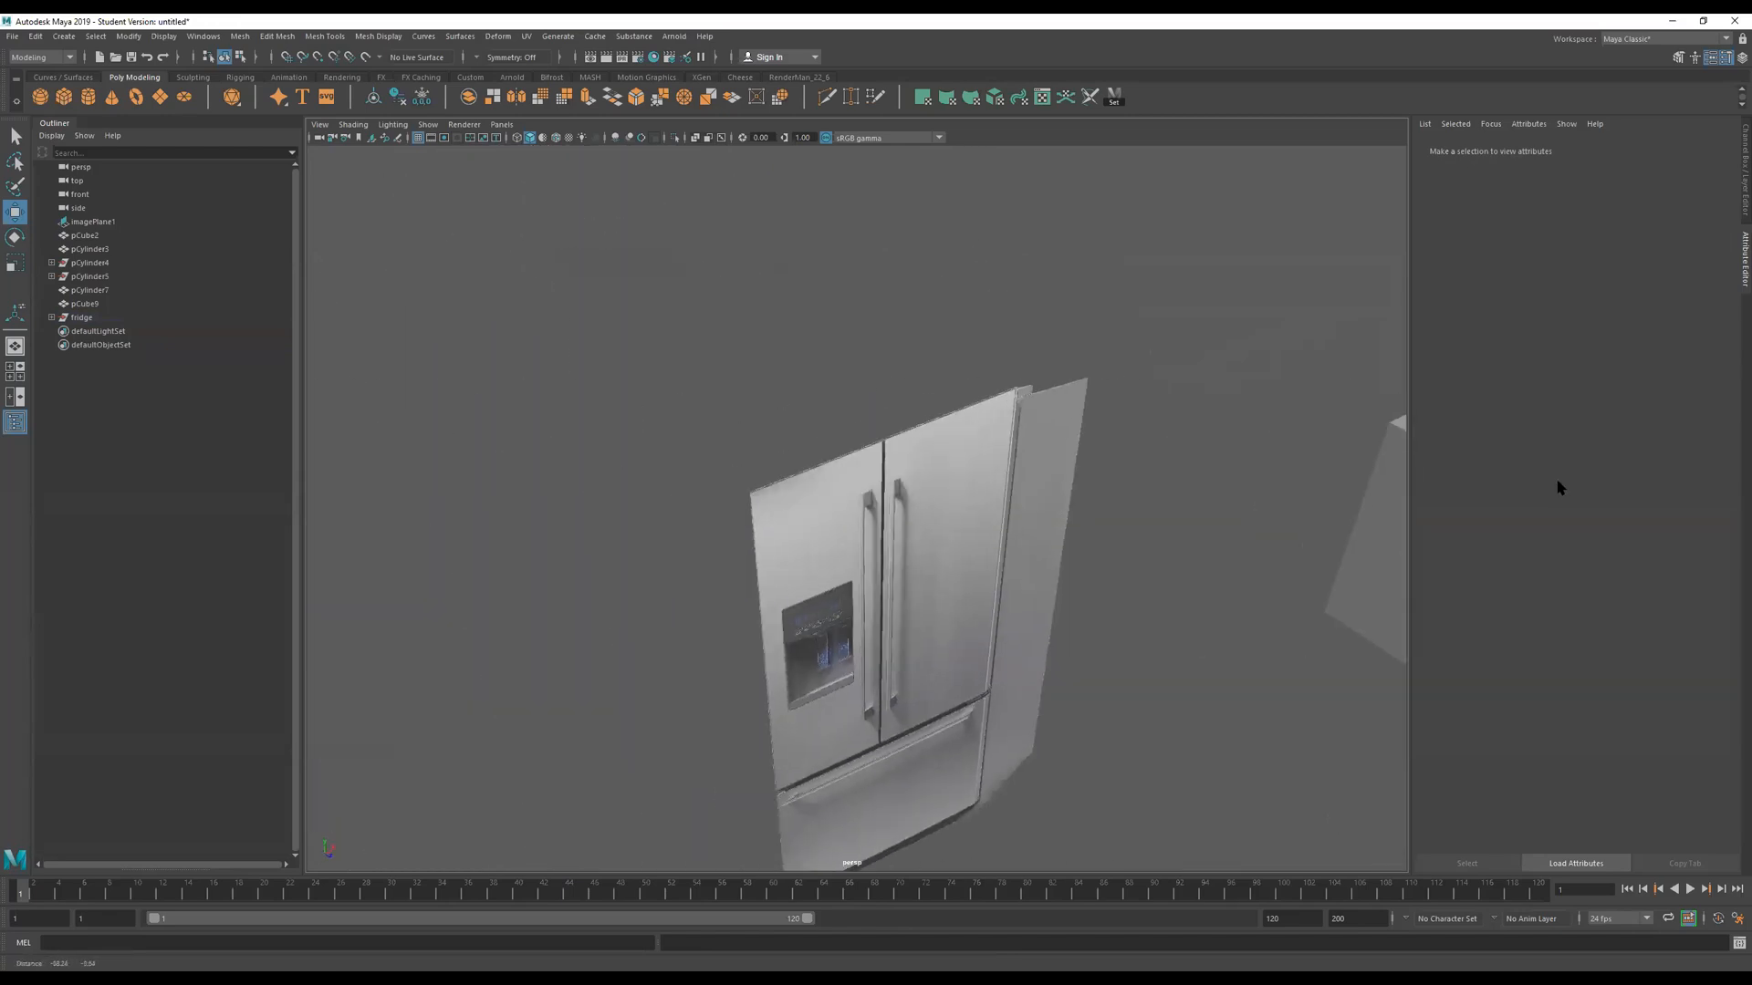
alt+right_drag(771, 658, 1466, 606)
alt+drag(1259, 598, 1001, 501)
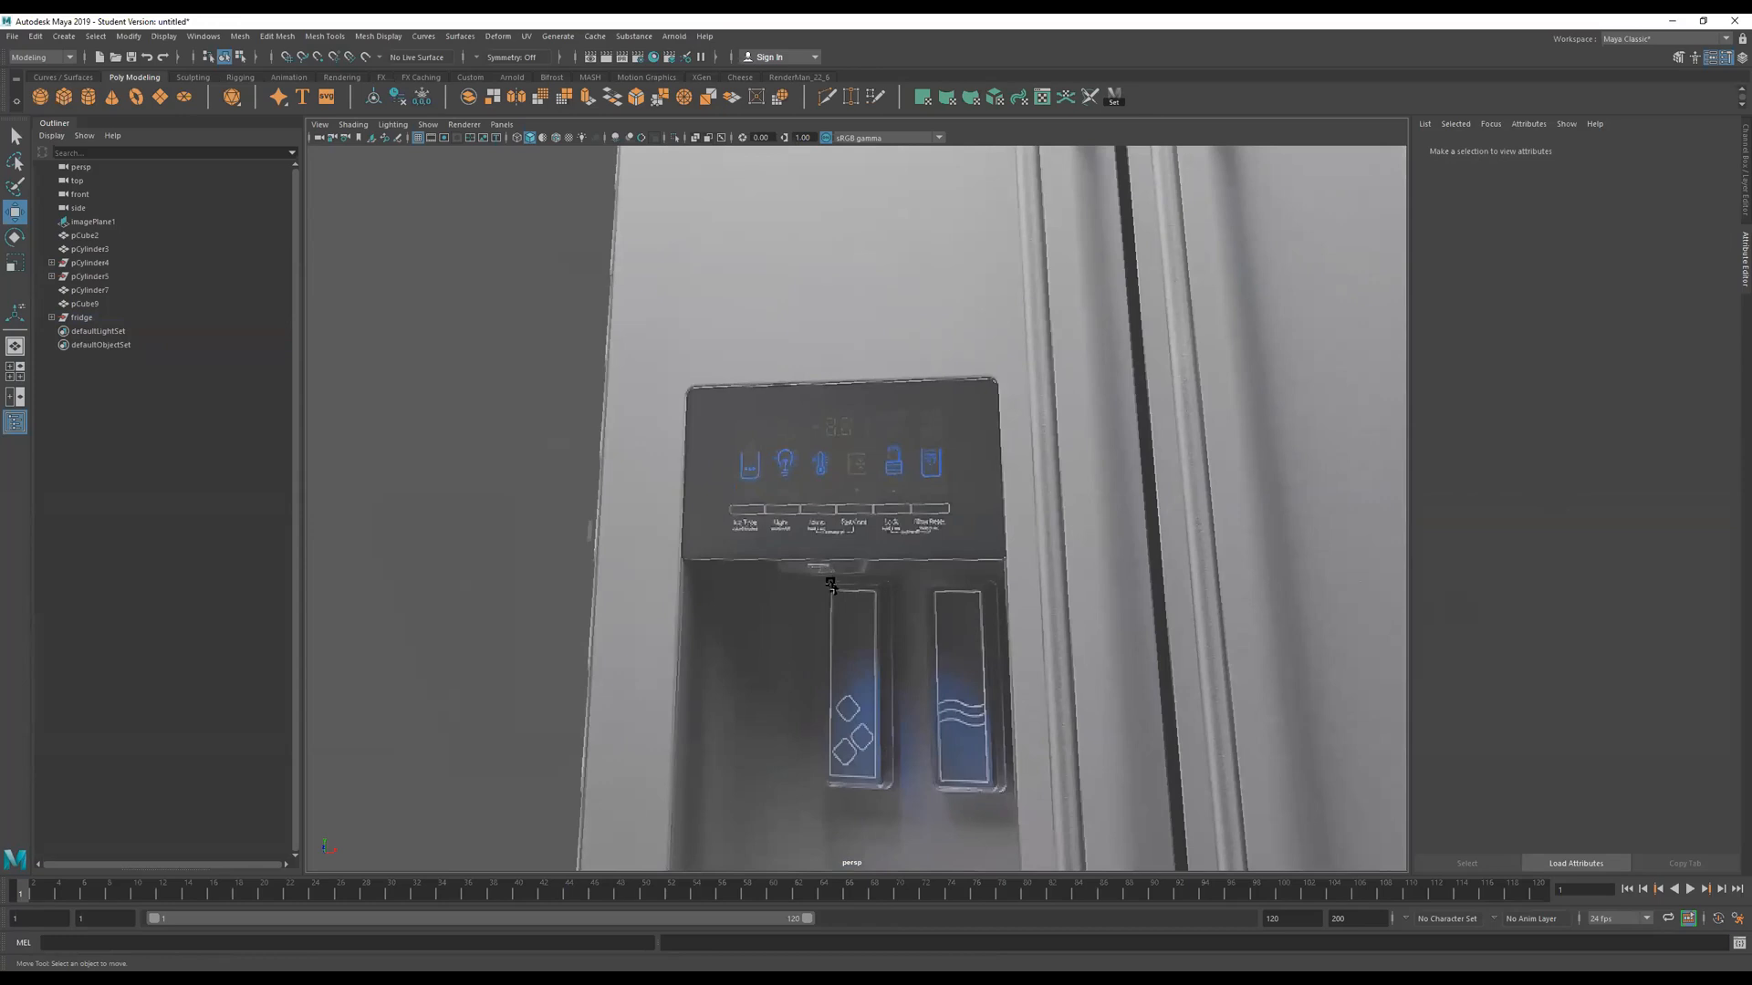
alt+drag(813, 657, 996, 555)
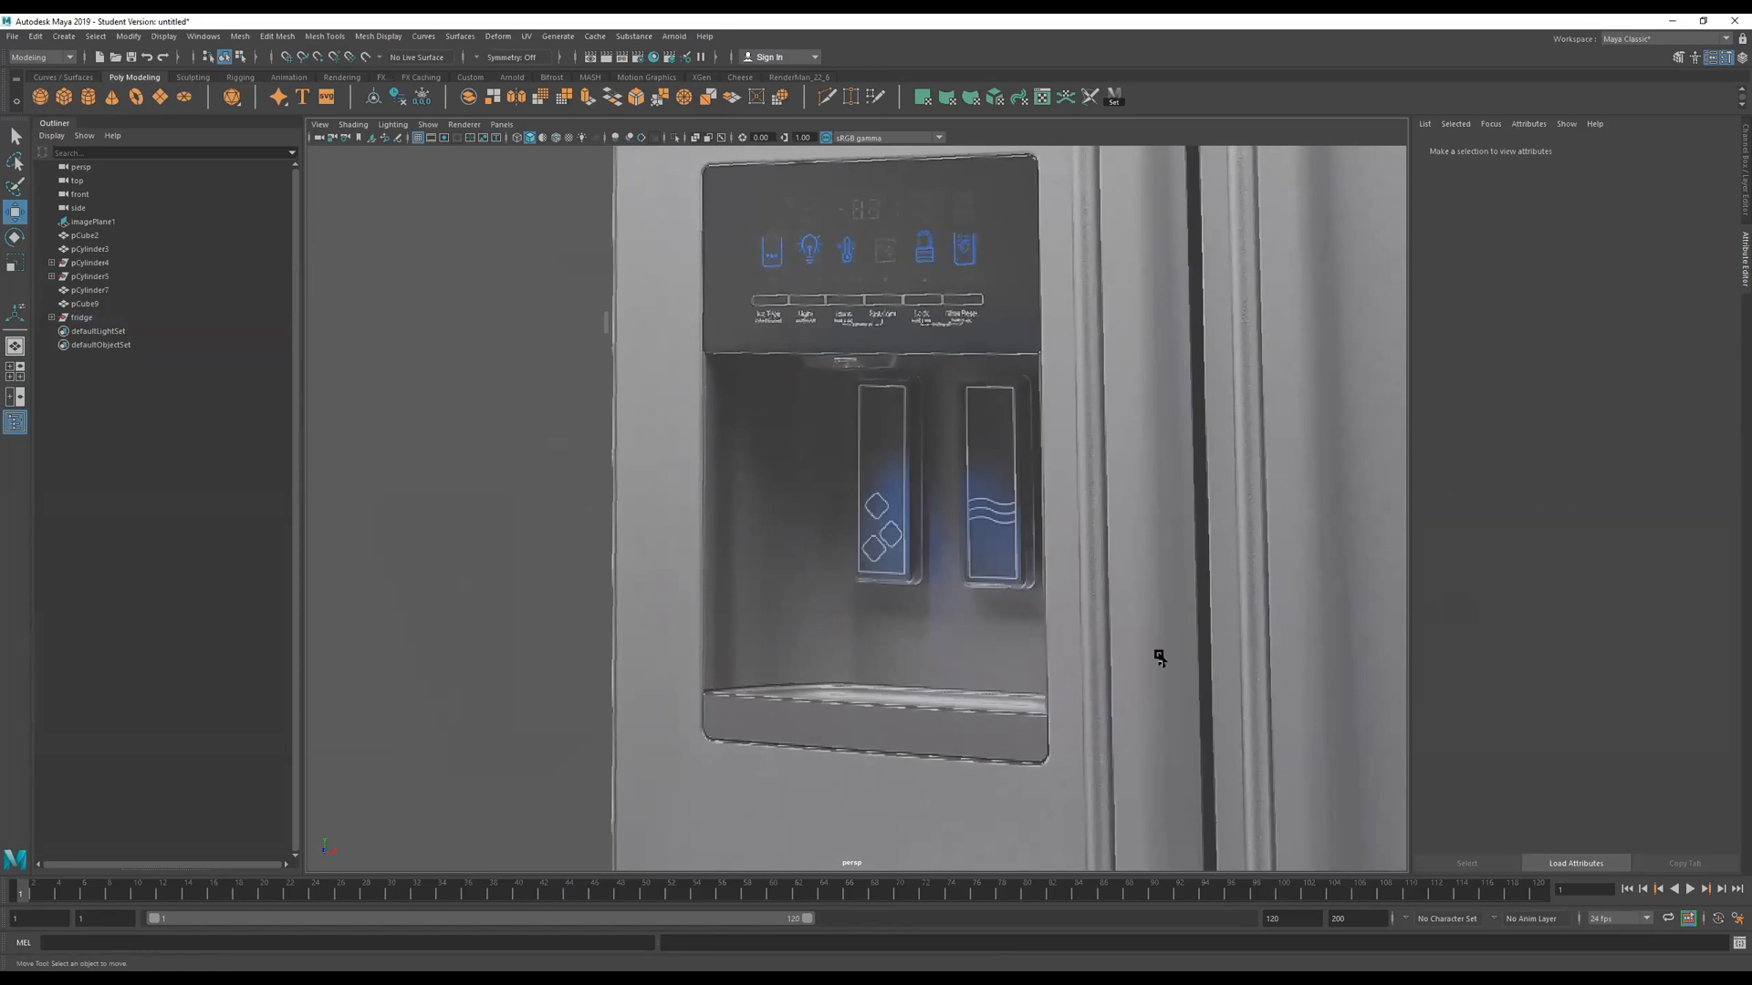
Examine the gap between doors and drawer, the hinge corner and the handles on the reference image.
alt+right_drag(1162, 522, 1204, 633)
alt+middle_drag(1205, 633, 860, 484)
alt+right_drag(860, 485, 1244, 469)
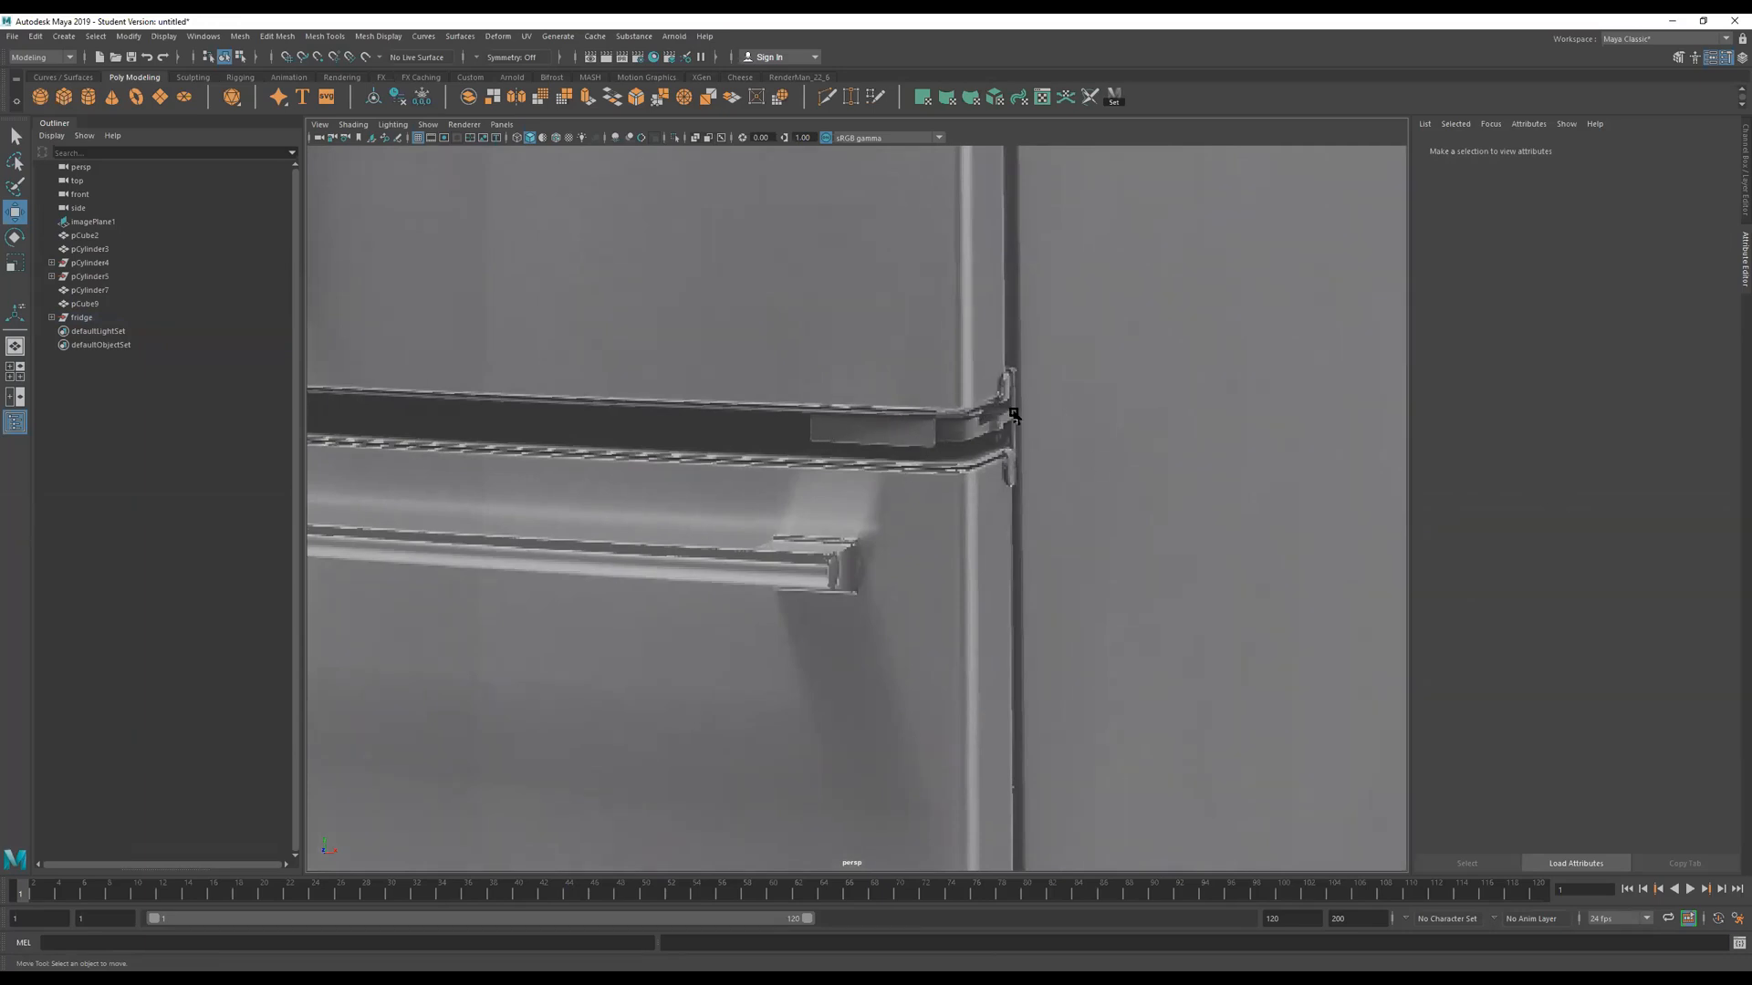
alt+right_drag(1107, 441, 1013, 463)
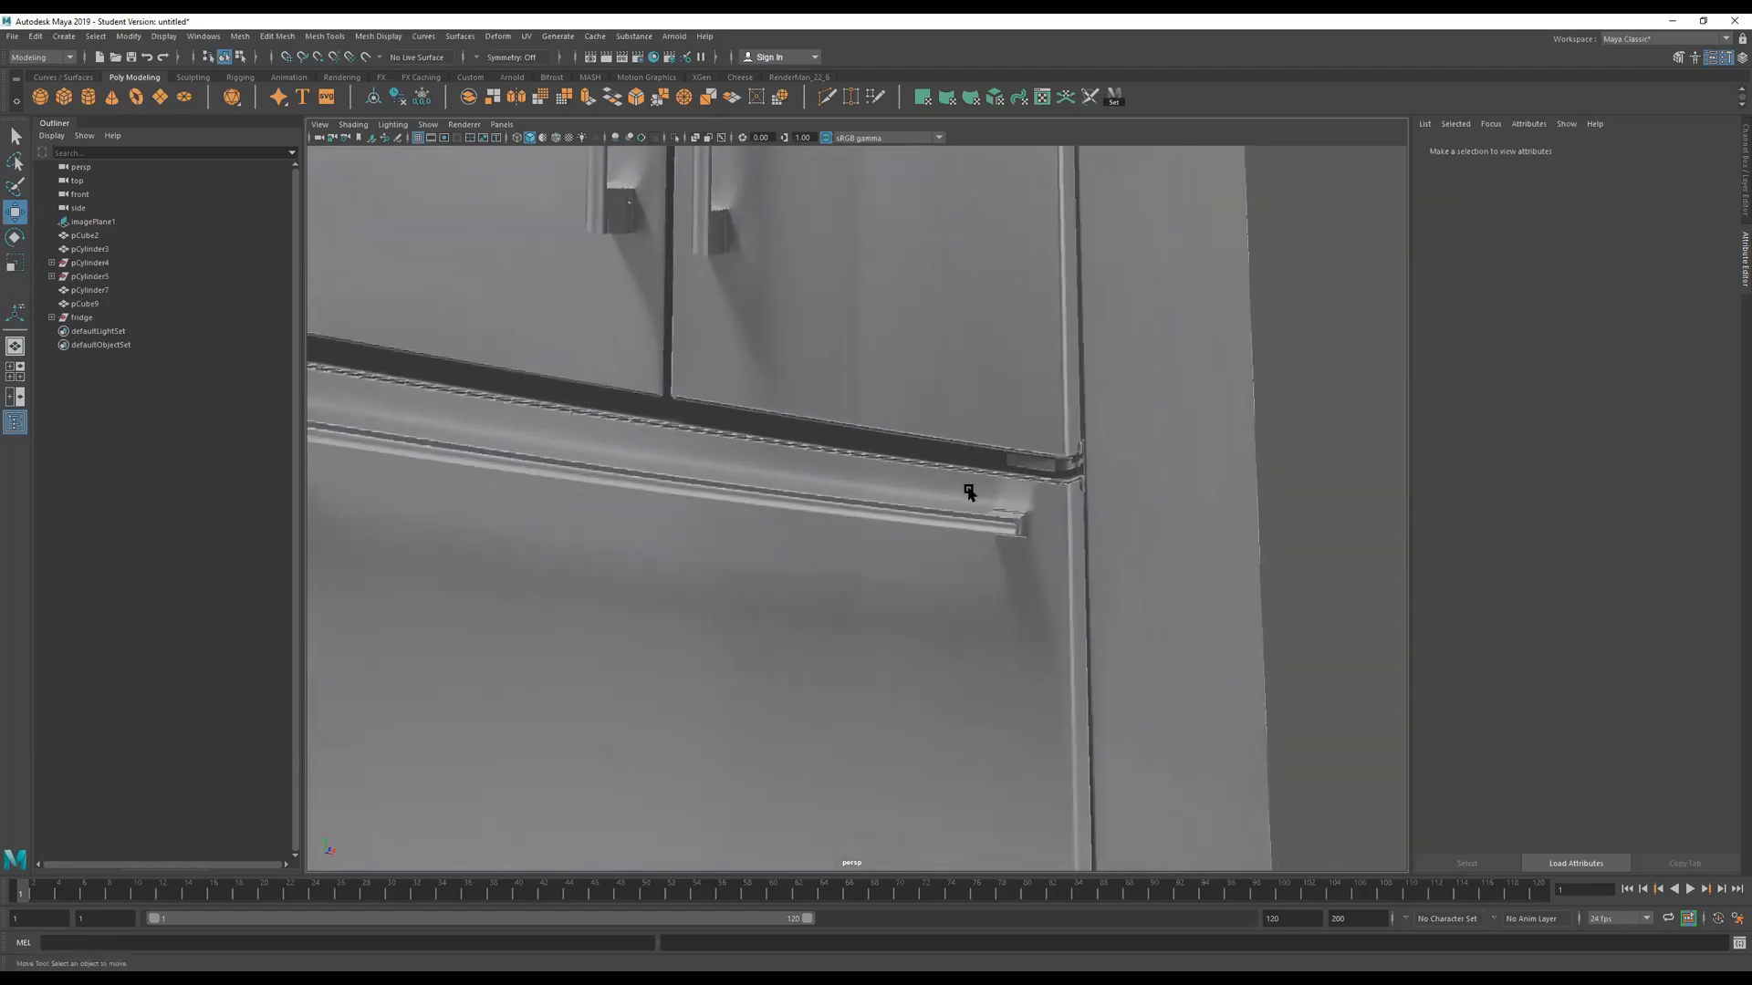
alt+drag(995, 454, 970, 489)
alt+middle_drag(797, 460, 921, 540)
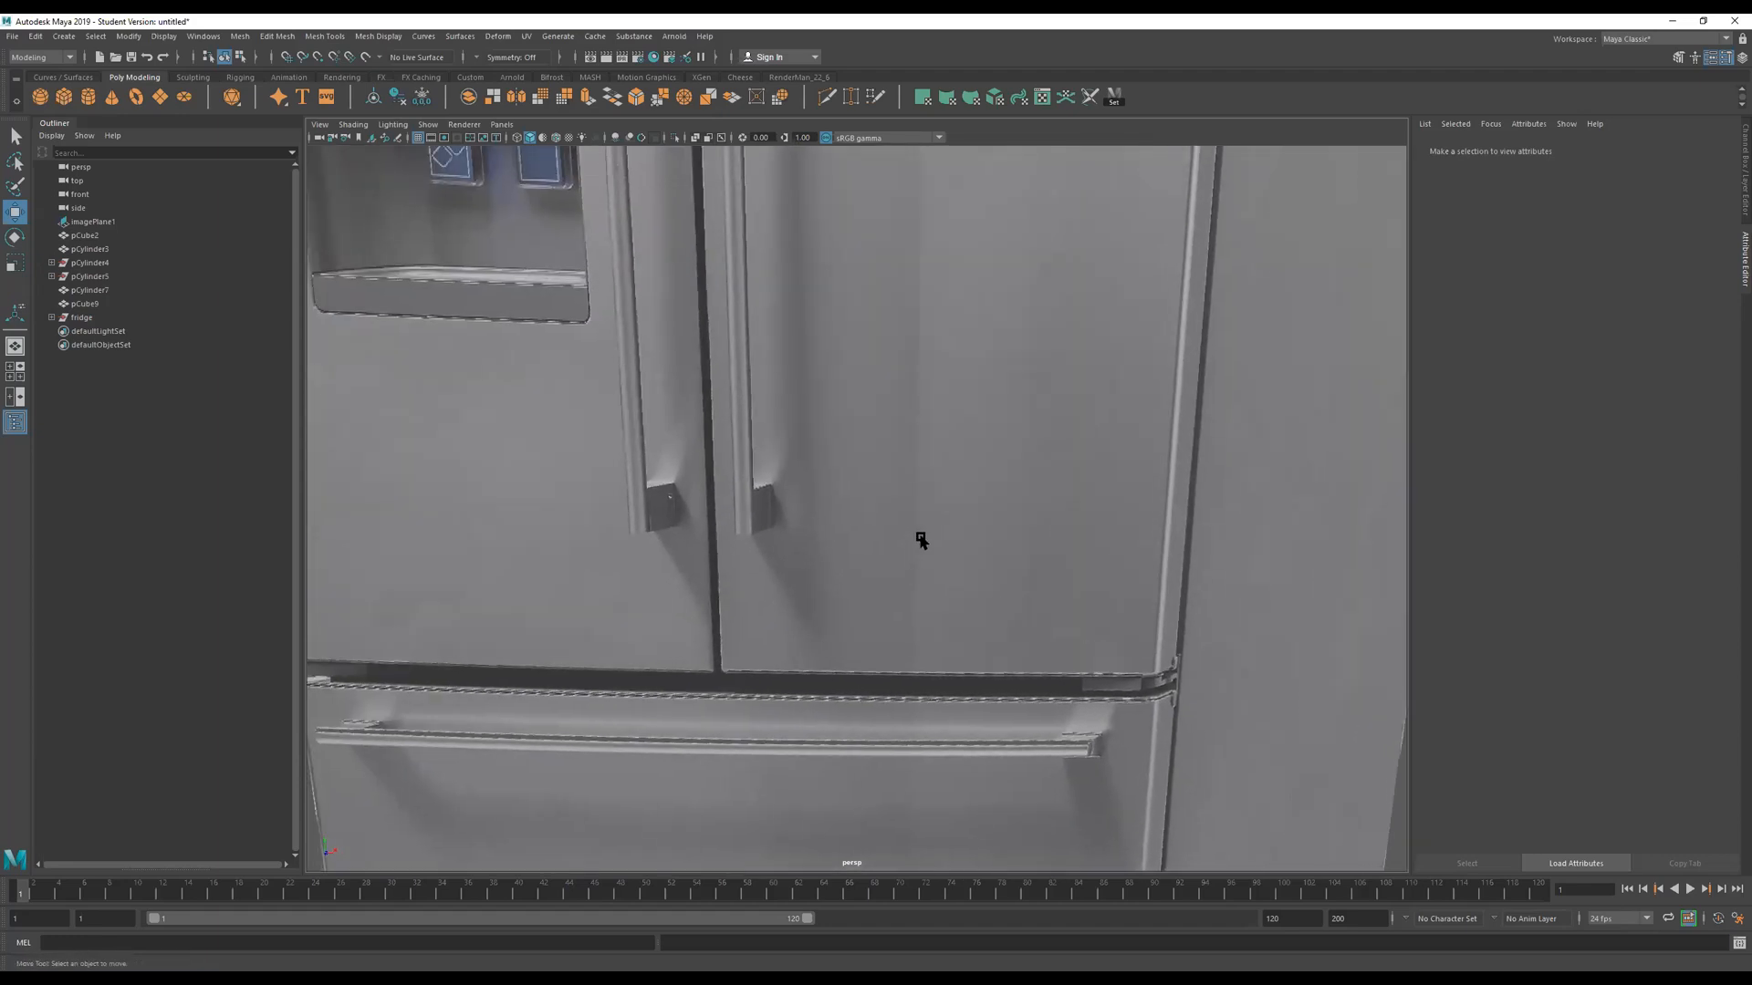
alt+right_drag(921, 540, 895, 485)
alt+drag(895, 485, 834, 505)
alt+middle_drag(855, 484, 860, 624)
alt+right_drag(1031, 468, 639, 494)
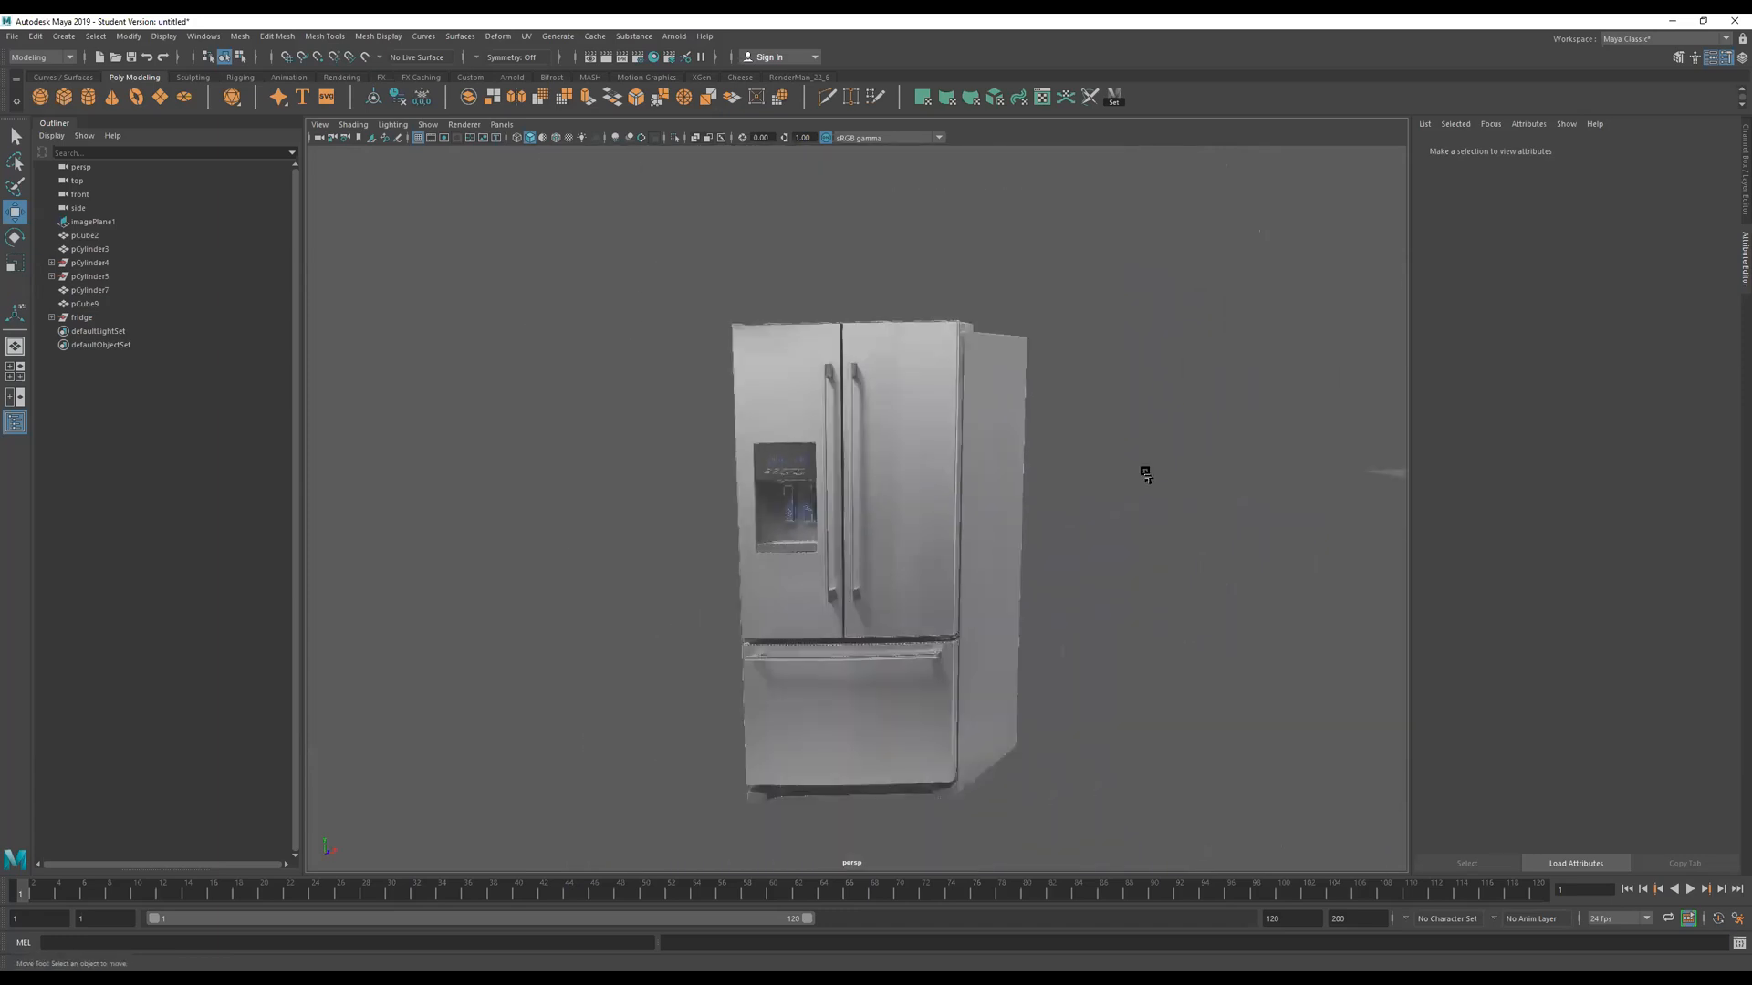
Move the spare door handle back, away from the refrigerator, to a Z position of about -17.1.
alt+right_drag(1146, 475, 1119, 484)
alt+middle_drag(1119, 485, 735, 416)
alt+drag(853, 476, 814, 570)
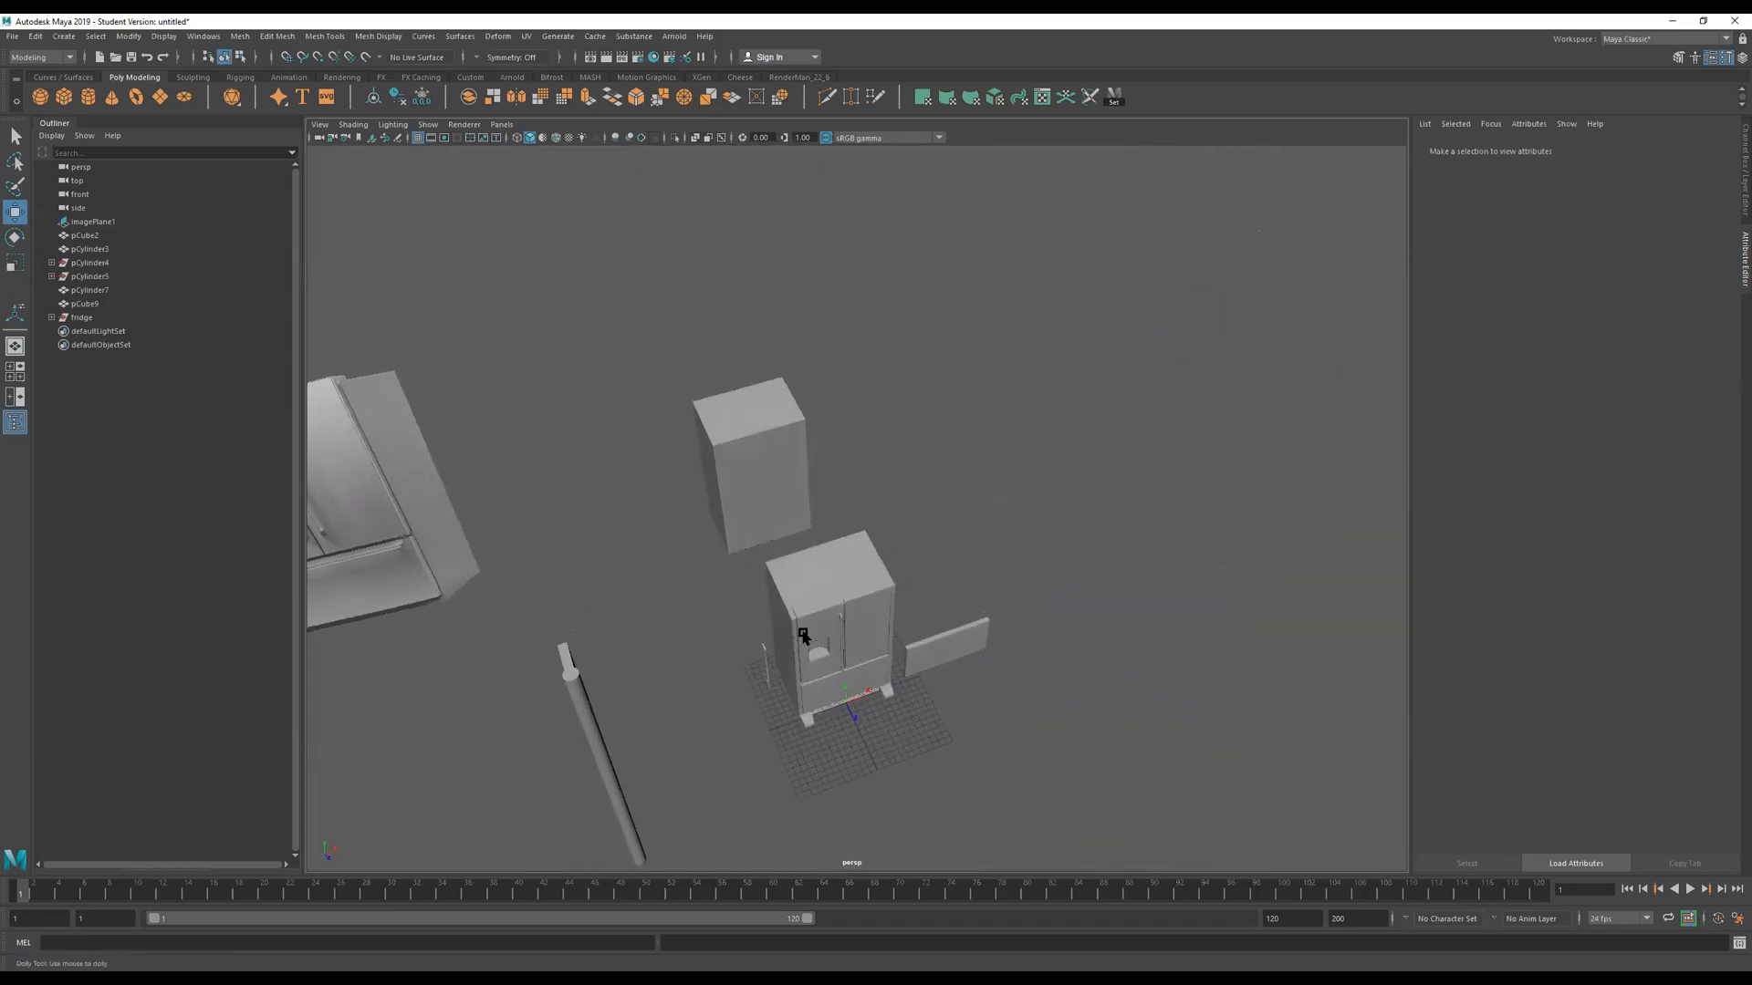
alt+right_drag(803, 634, 985, 663)
alt+drag(985, 663, 943, 617)
alt+middle_drag(942, 617, 942, 595)
alt+drag(943, 595, 1103, 633)
alt+right_drag(1103, 633, 1036, 633)
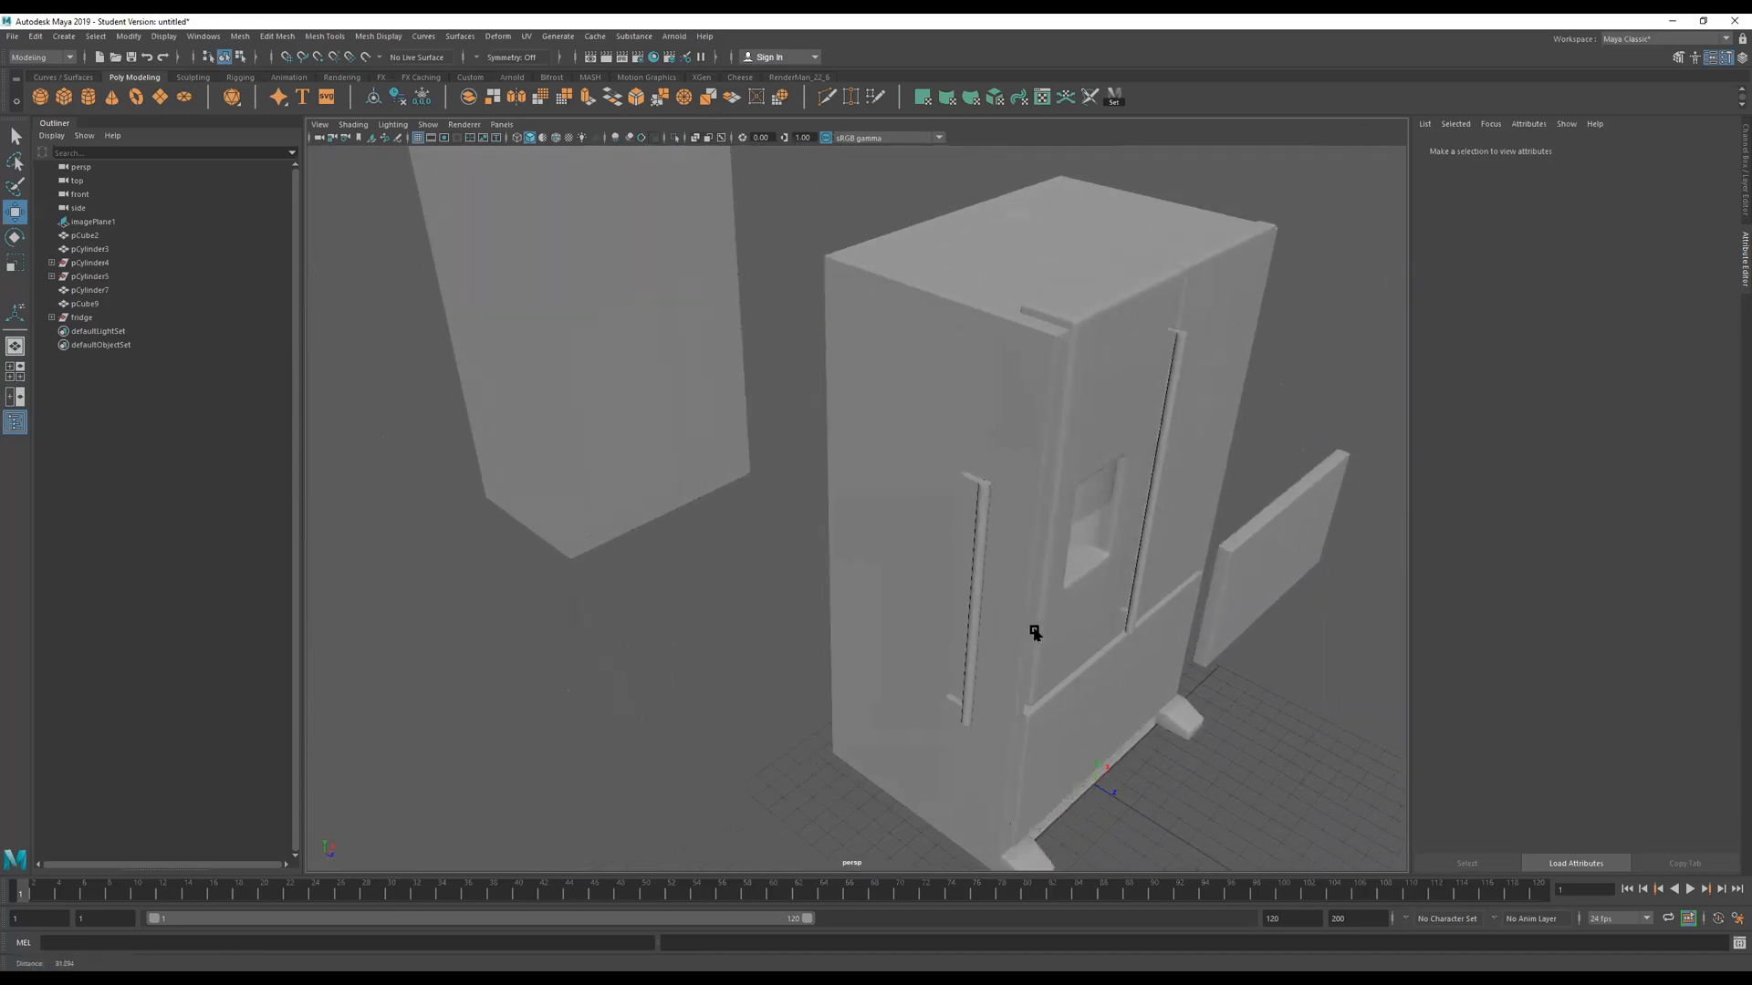
click(977, 582)
drag(1028, 563, 613, 422)
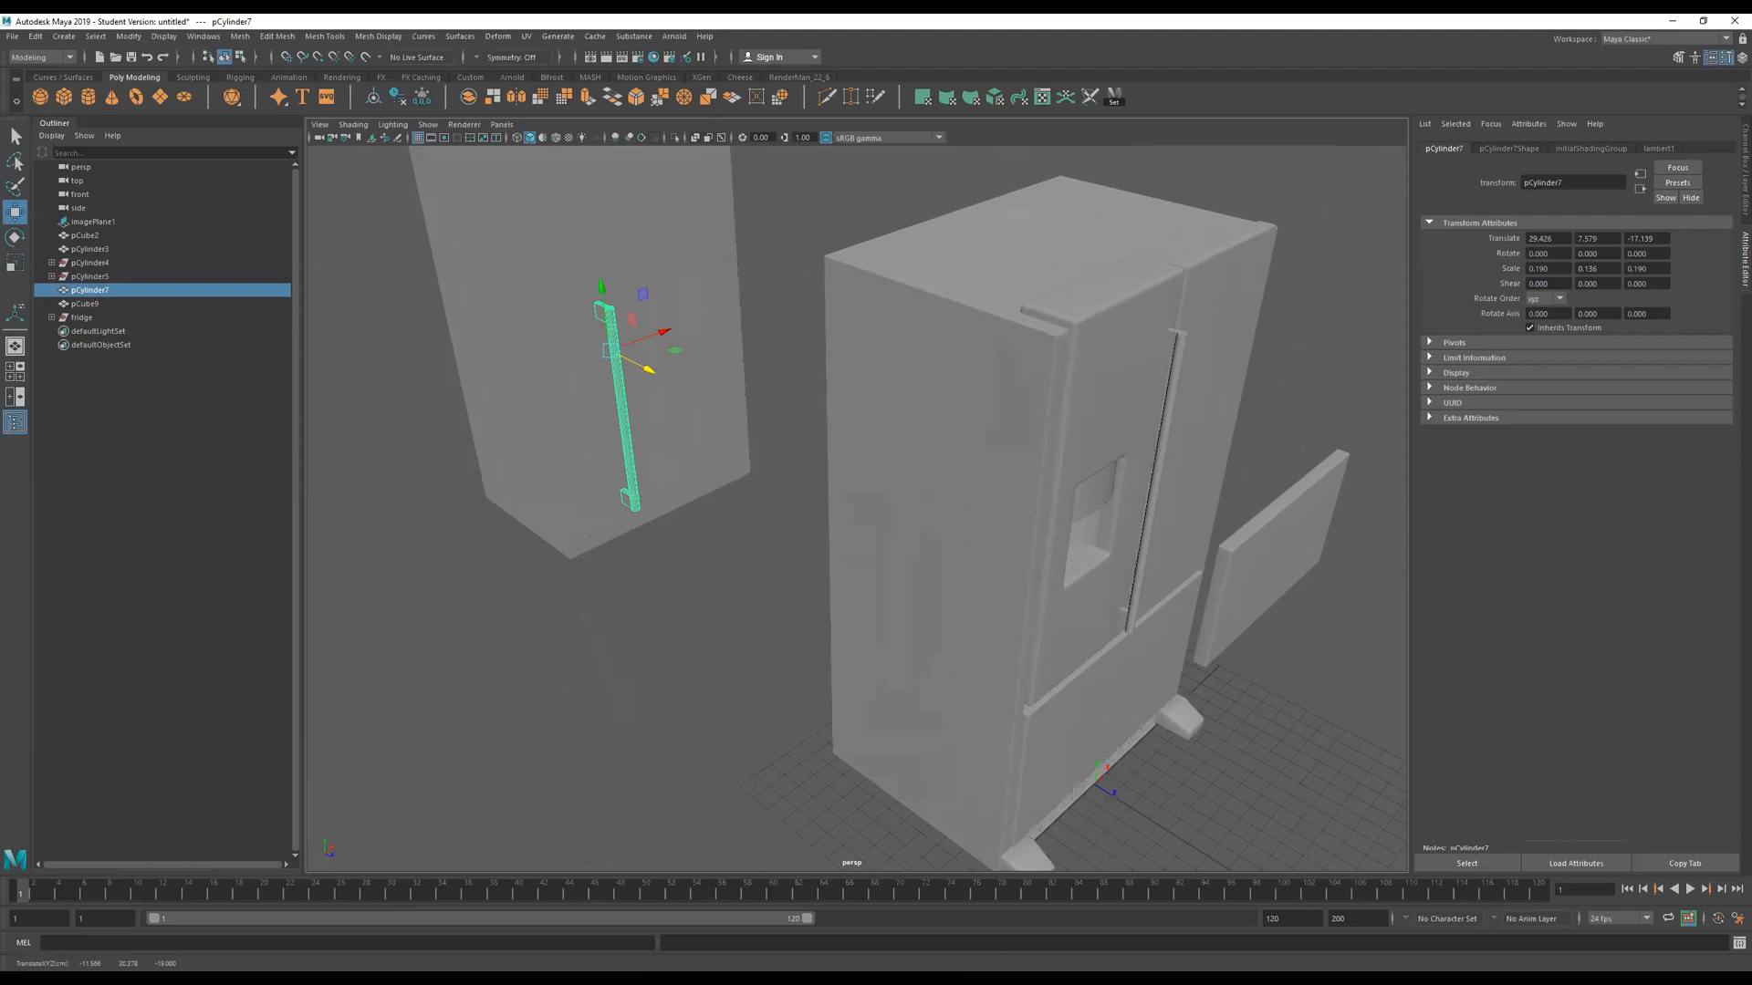
Move the duplicate drawer panel back beside the spare cabinet block behind the refrigerator.
alt+drag(1204, 543, 975, 551)
mouse_move(966, 657)
alt+mouse_down()
mouse_move(954, 602)
mouse_move(1032, 645)
mouse_move(1013, 586)
mouse_move(1005, 653)
mouse_move(968, 666)
alt+mouse_up()
alt+right_drag(879, 644, 903, 621)
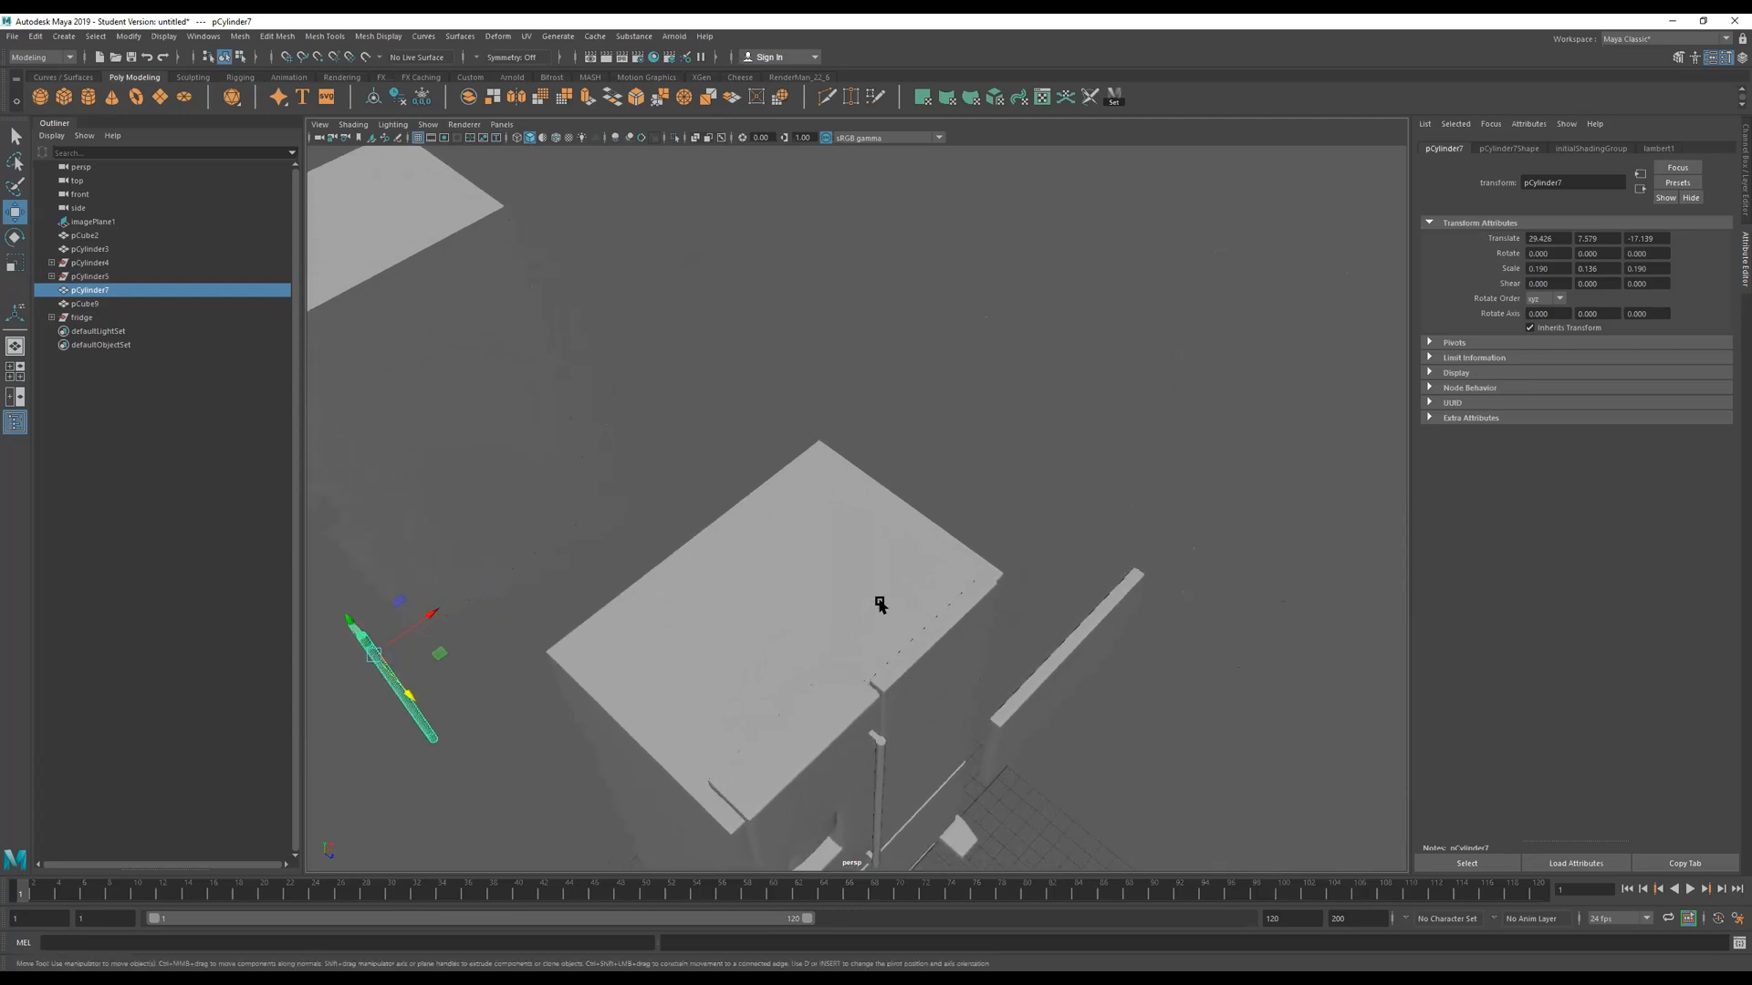
click(880, 606)
alt+drag(1027, 646, 945, 650)
alt+right_drag(934, 512, 923, 509)
alt+drag(923, 511, 1204, 802)
click(1058, 746)
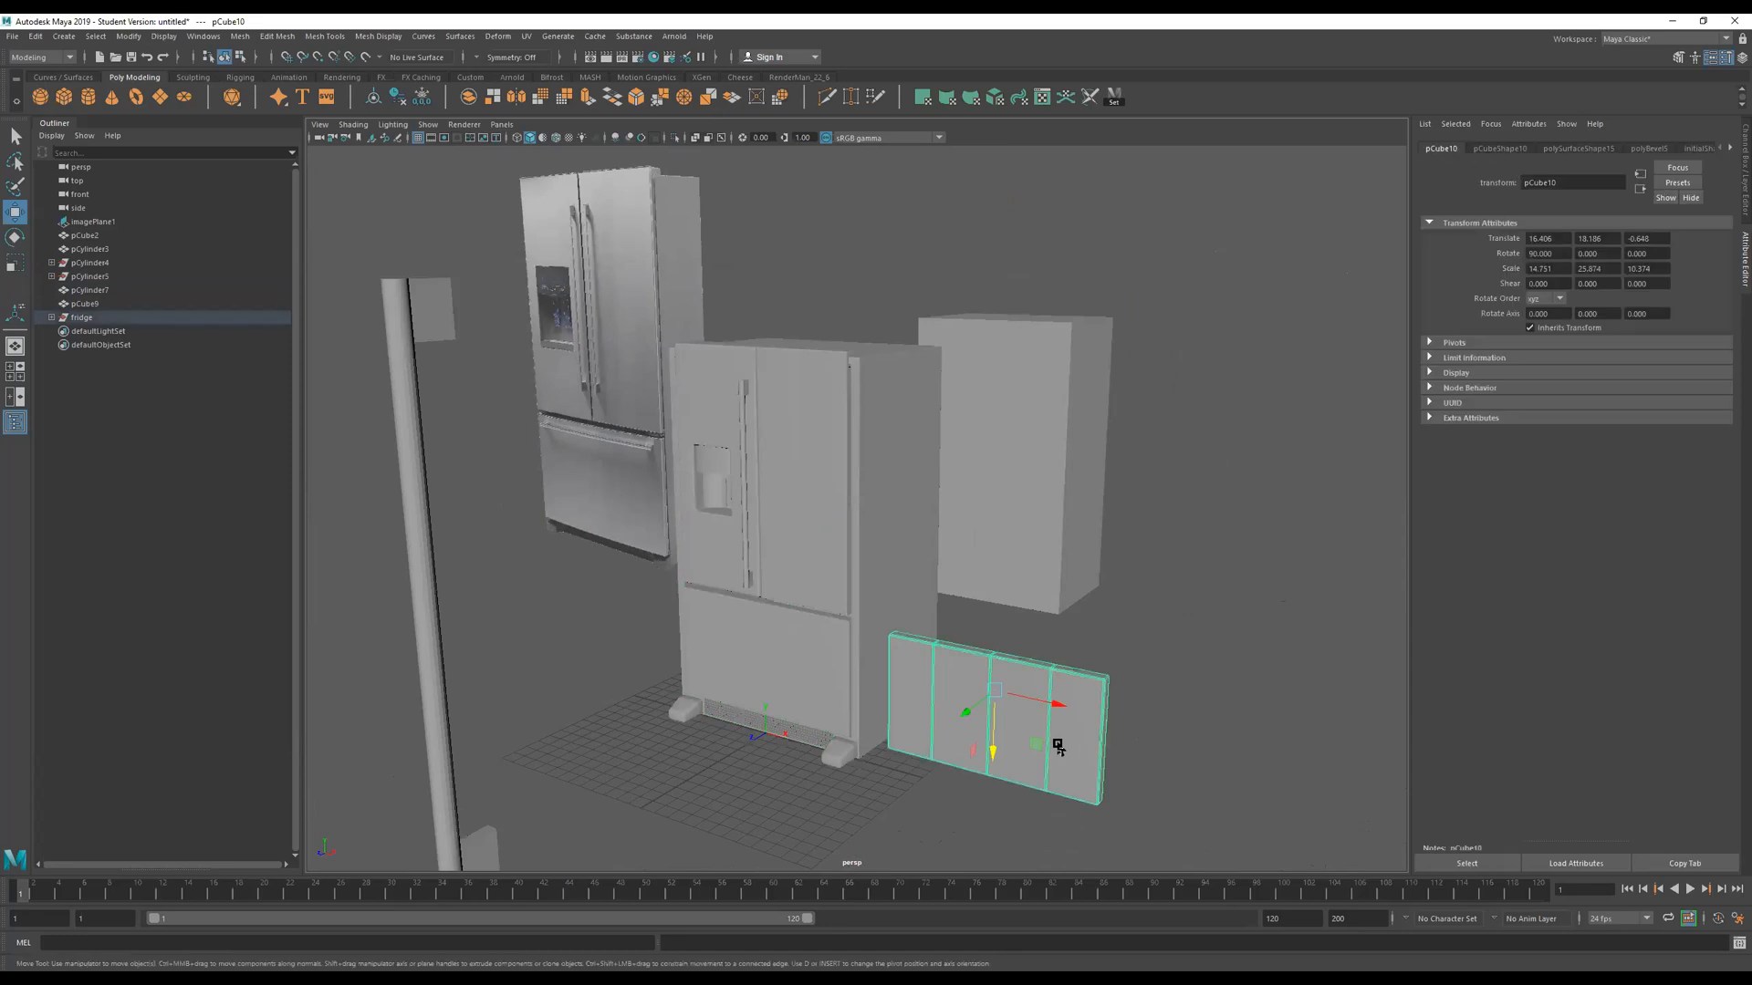
middle_drag(960, 712, 1184, 573)
Move the spare door handle farther back beside the spare cabinet block, to a Z position of about -29.6.
alt+drag(1024, 618, 1049, 721)
drag(778, 319, 814, 277)
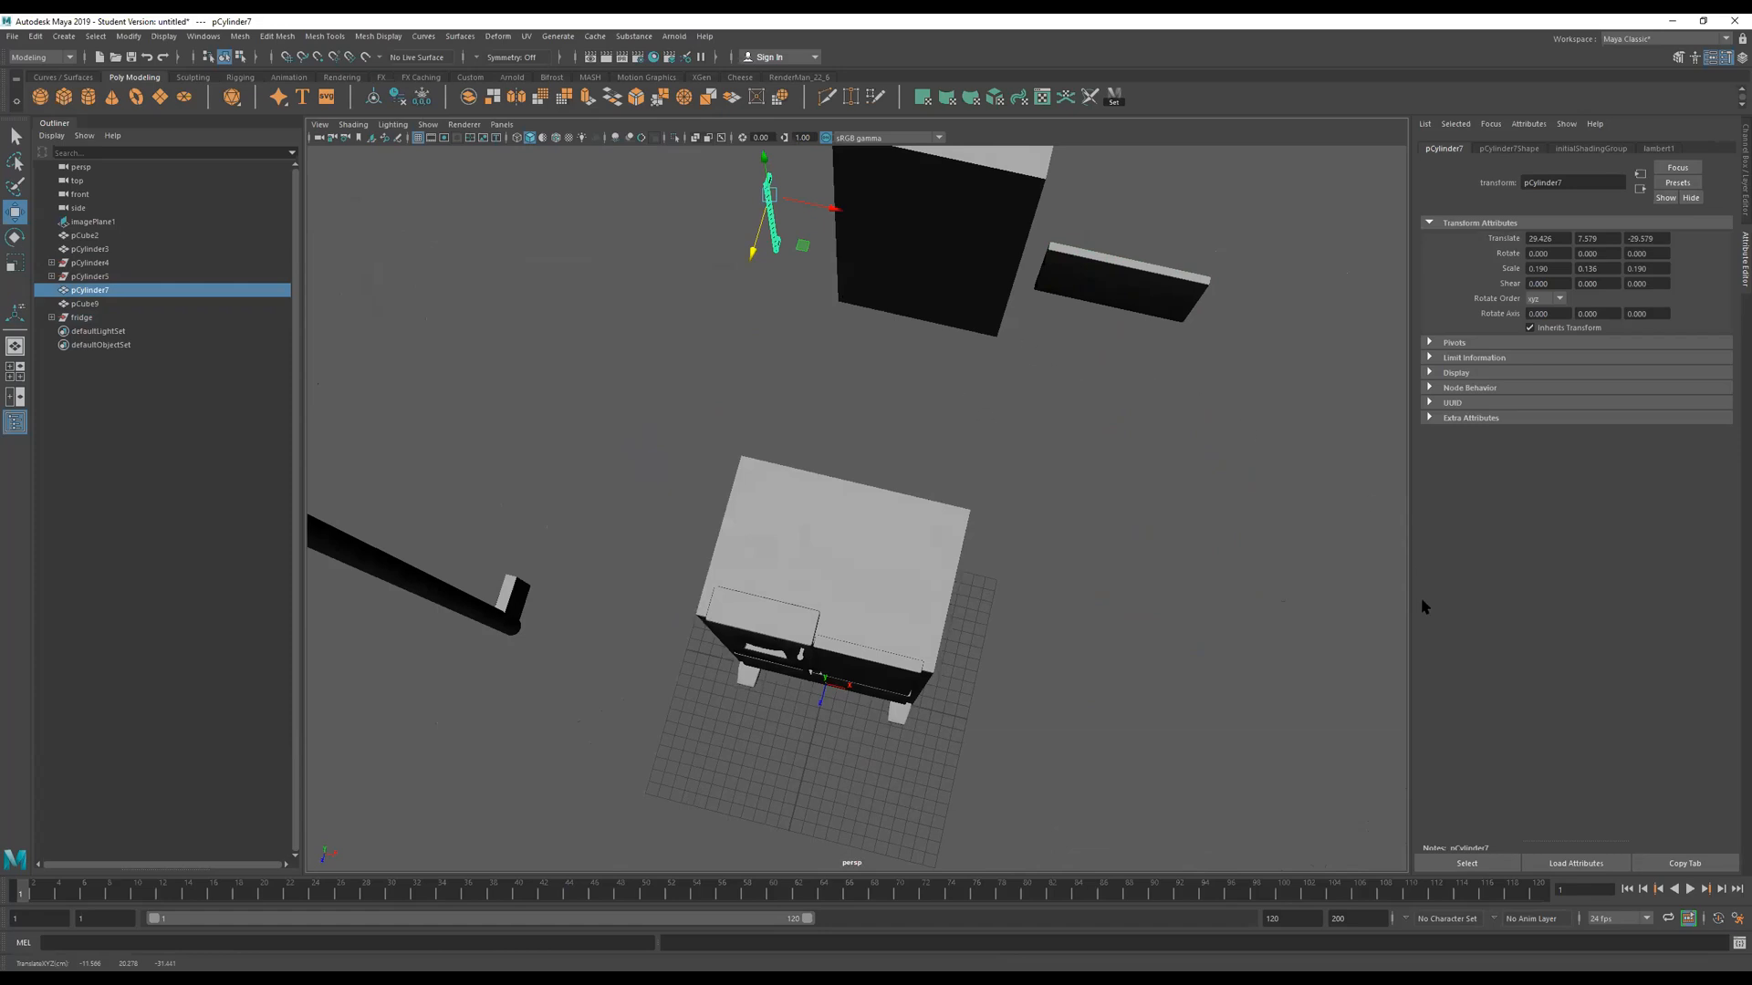
alt+drag(982, 626, 838, 618)
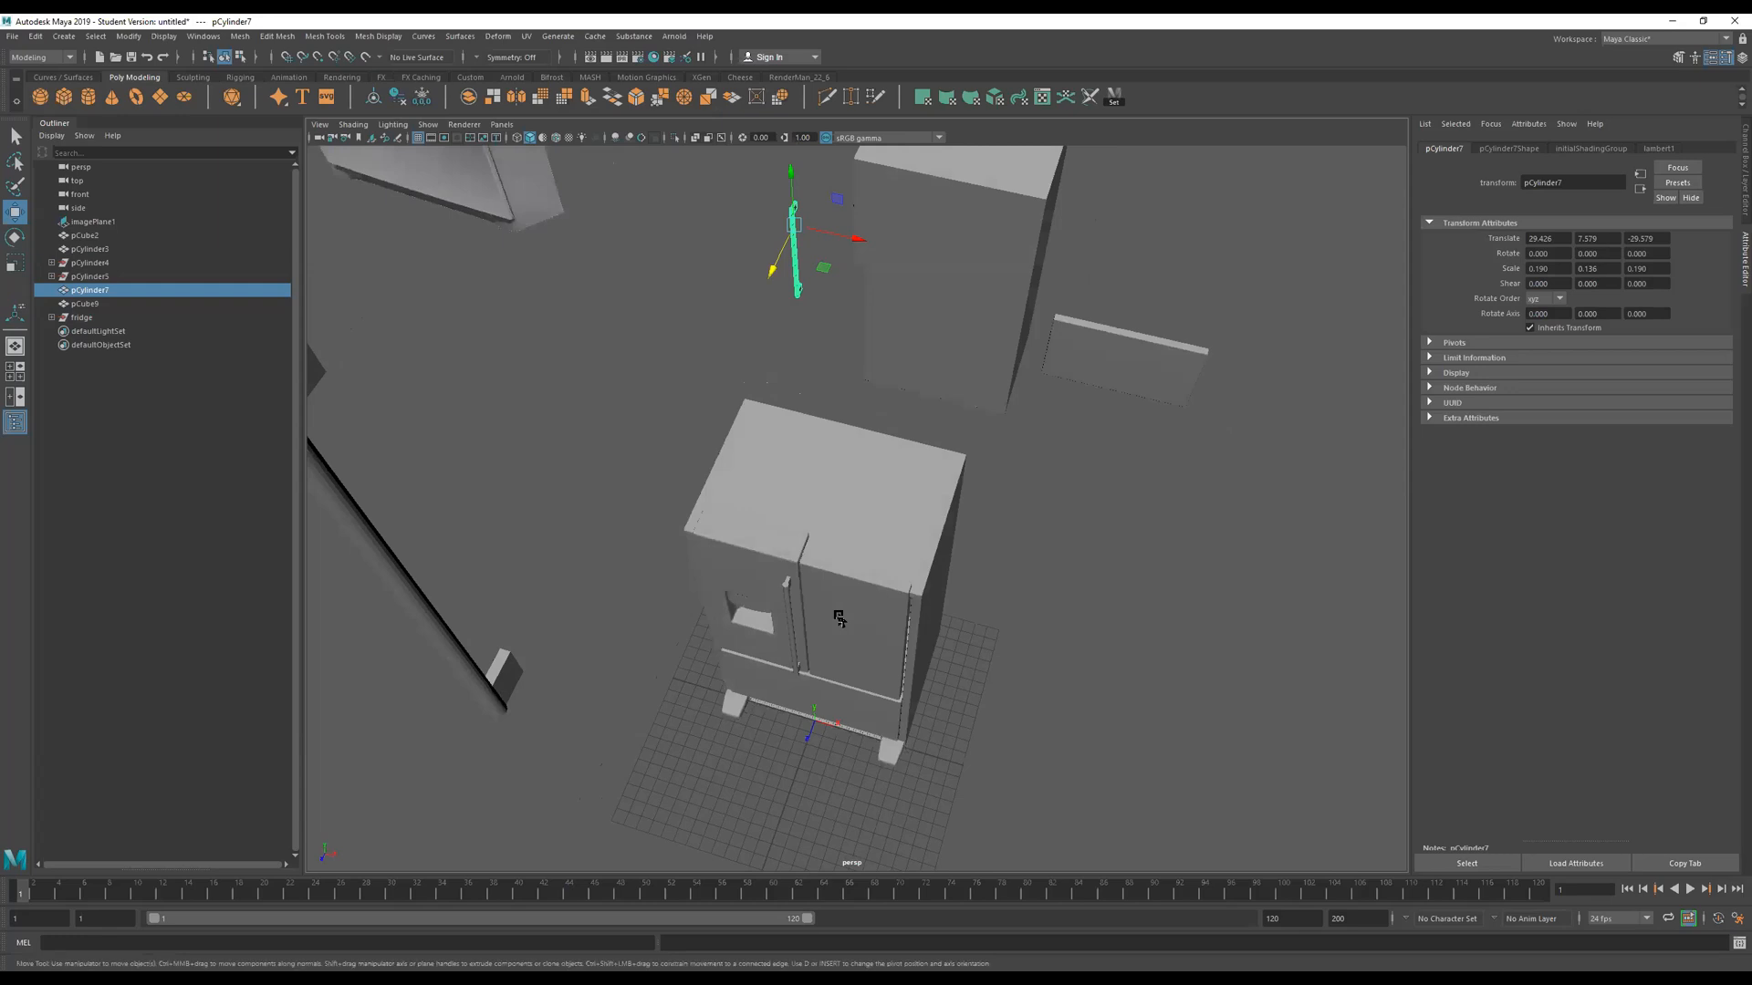